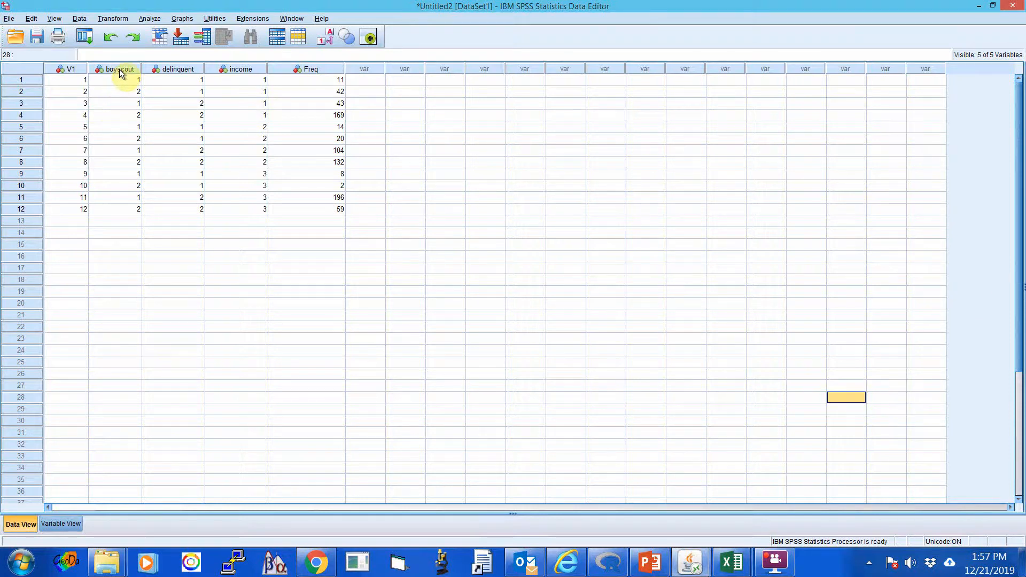
# Inspect the delinquent and income columns in the dataset.
pyautogui.click(178, 68)
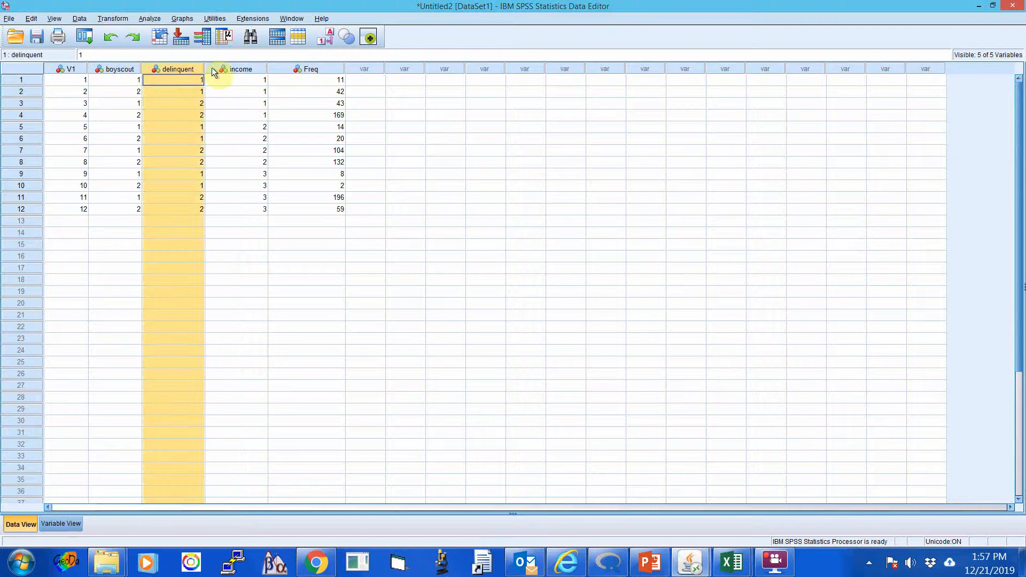
pyautogui.click(239, 68)
pyautogui.click(458, 225)
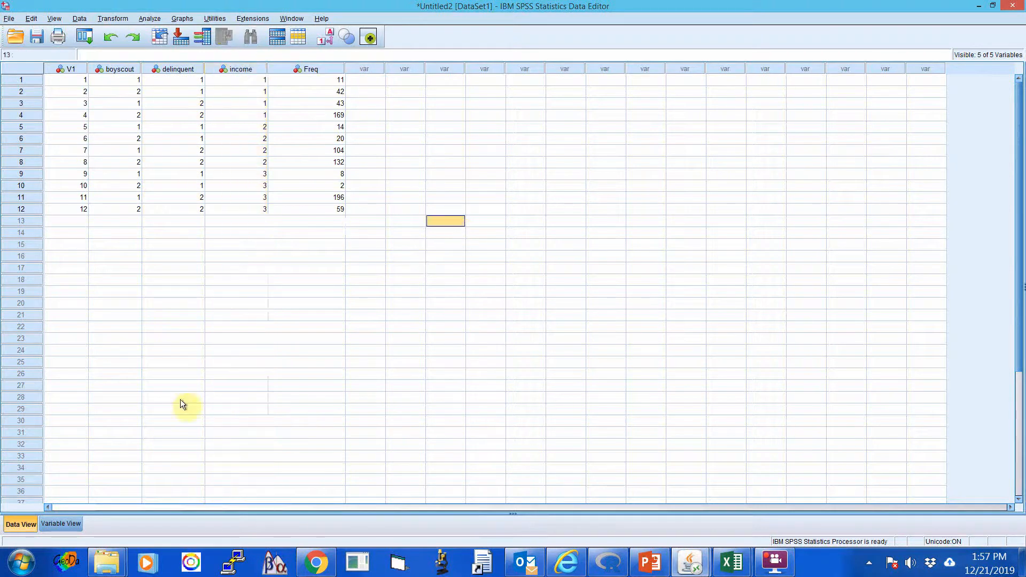
# Review the value labels defined for the boyscout variable, checking each code, and leave them unmodified.
pyautogui.click(63, 524)
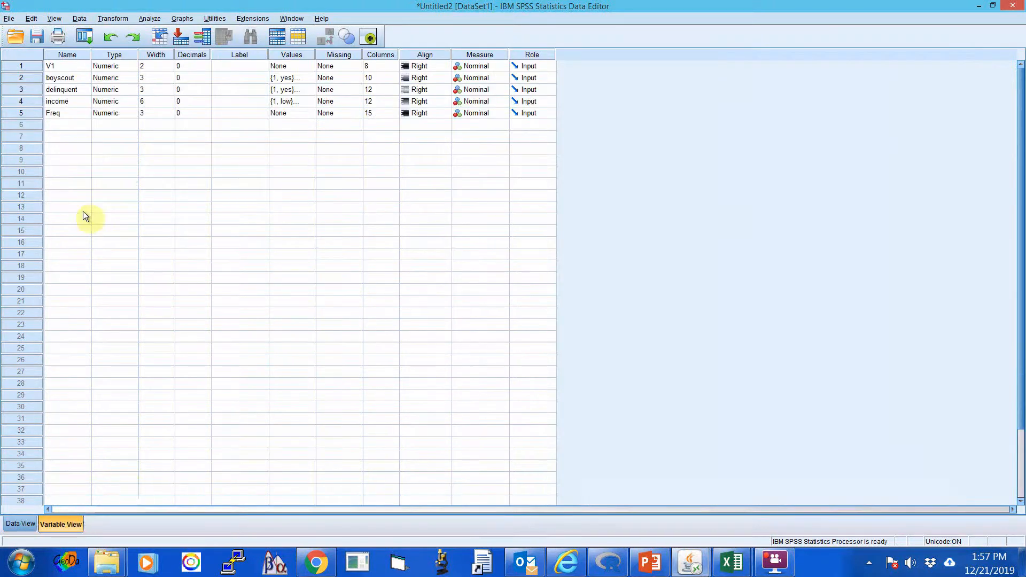
pyautogui.click(76, 78)
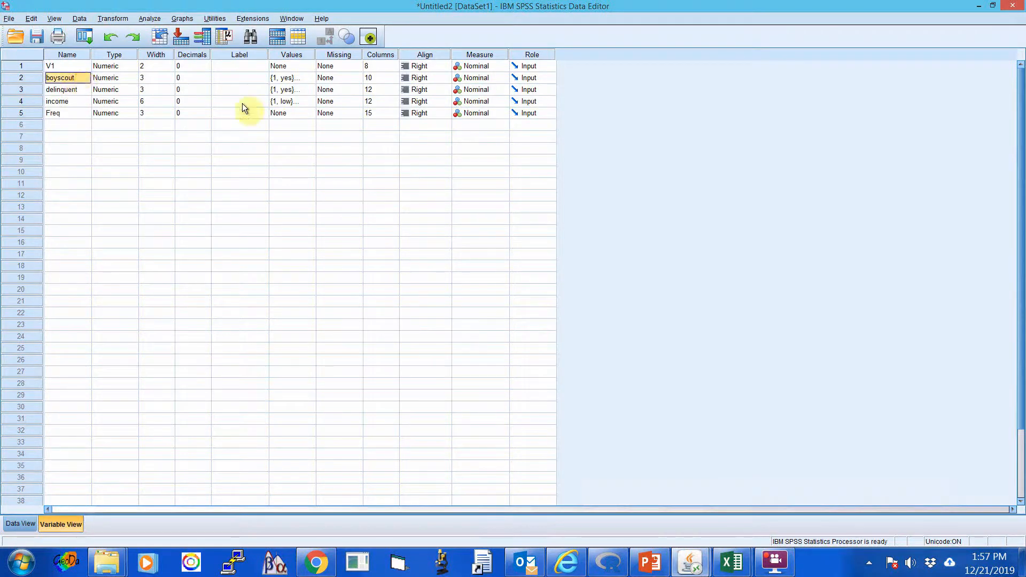
pyautogui.doubleClick(313, 77)
pyautogui.moveTo(443, 200); pyautogui.dragTo(422, 160)
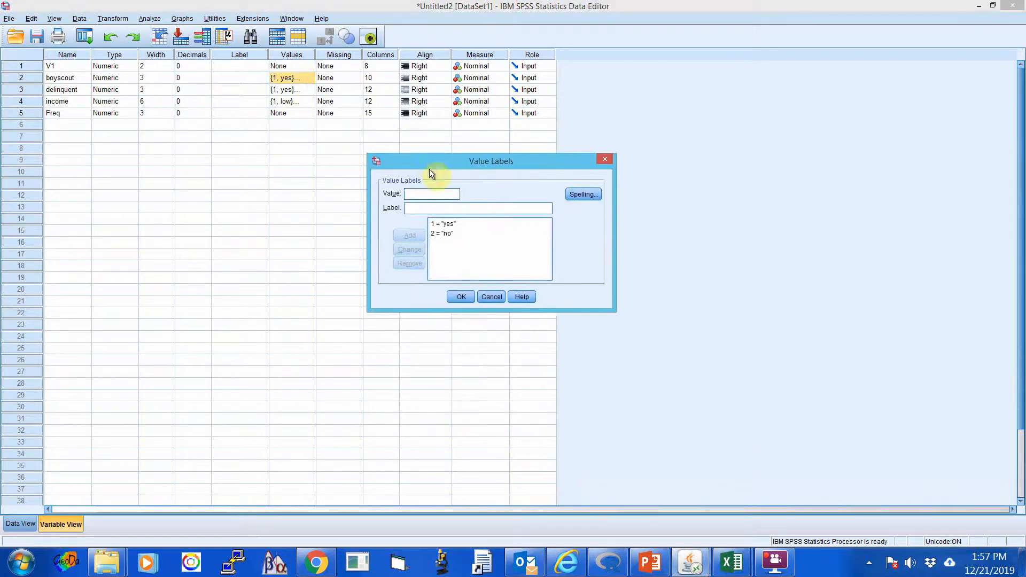
pyautogui.click(447, 223)
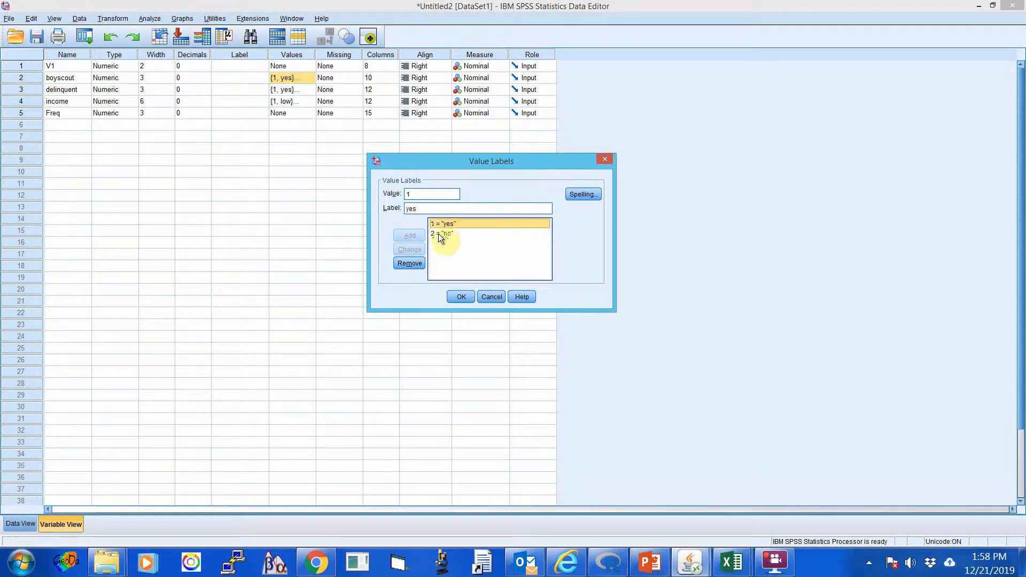
pyautogui.click(443, 233)
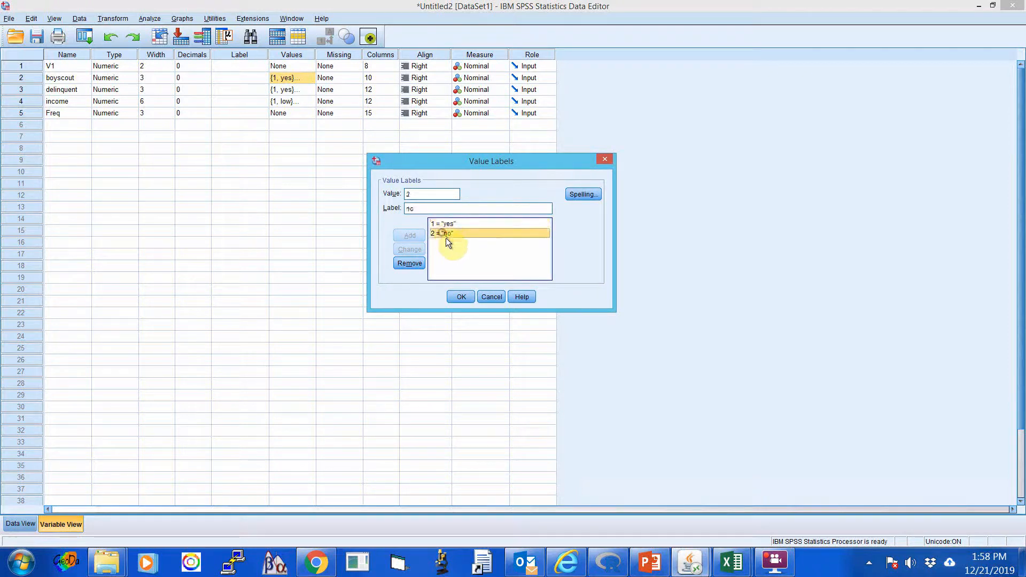
pyautogui.click(491, 296)
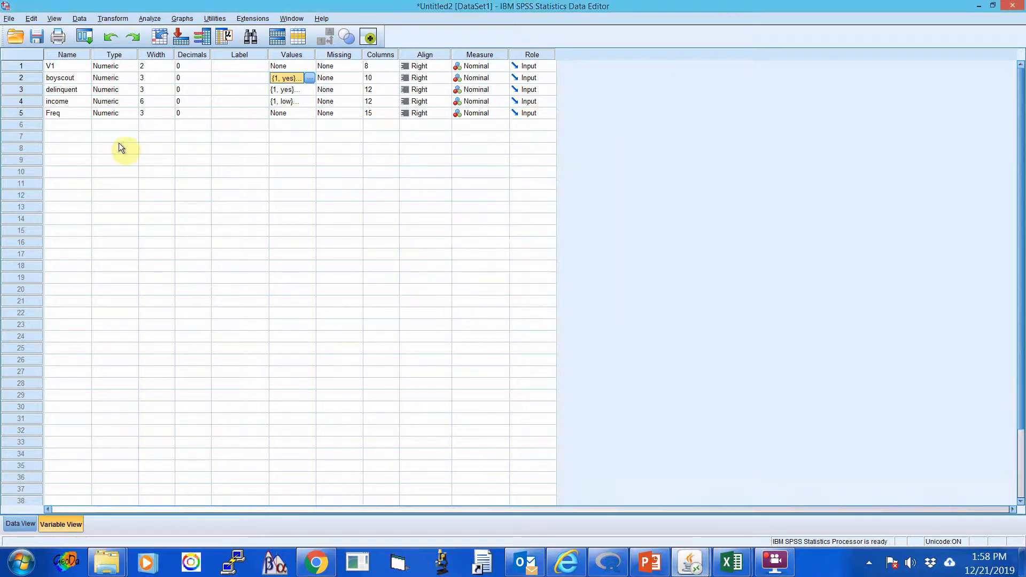
# Review the value labels defined for the delinquent variable, checking each code, and leave them unmodified.
pyautogui.click(58, 90)
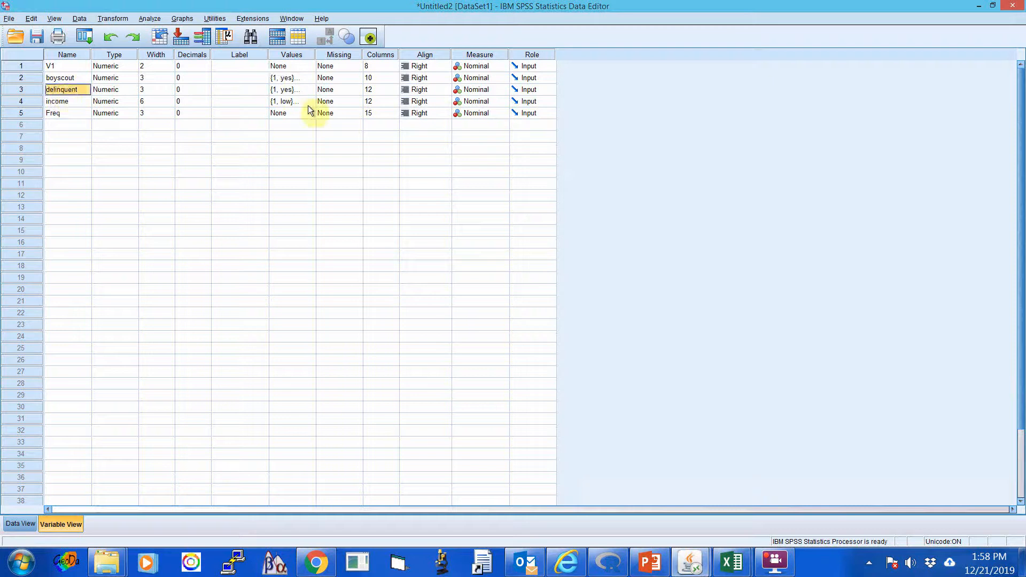
pyautogui.click(313, 89)
pyautogui.click(312, 88)
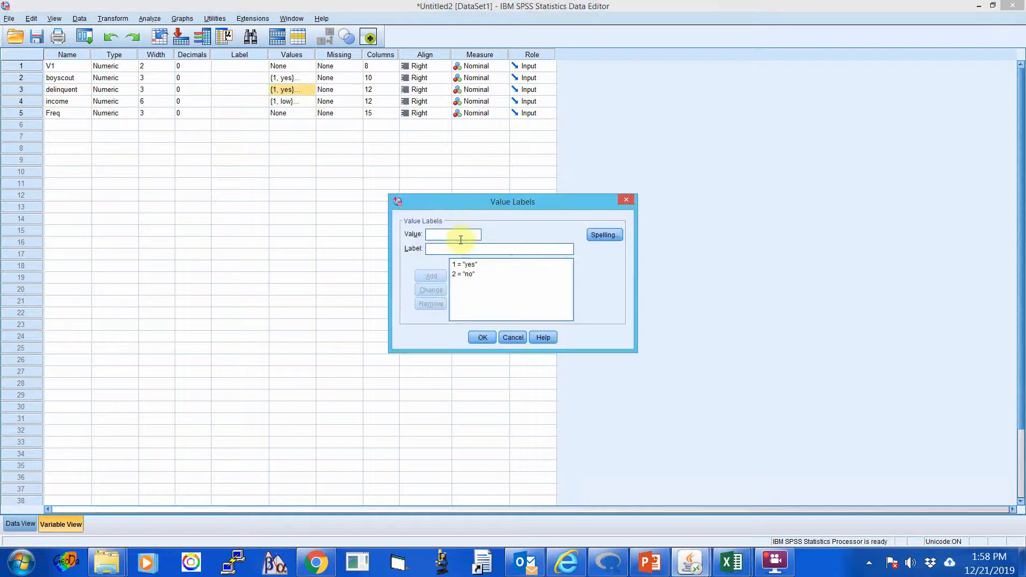
pyautogui.click(474, 264)
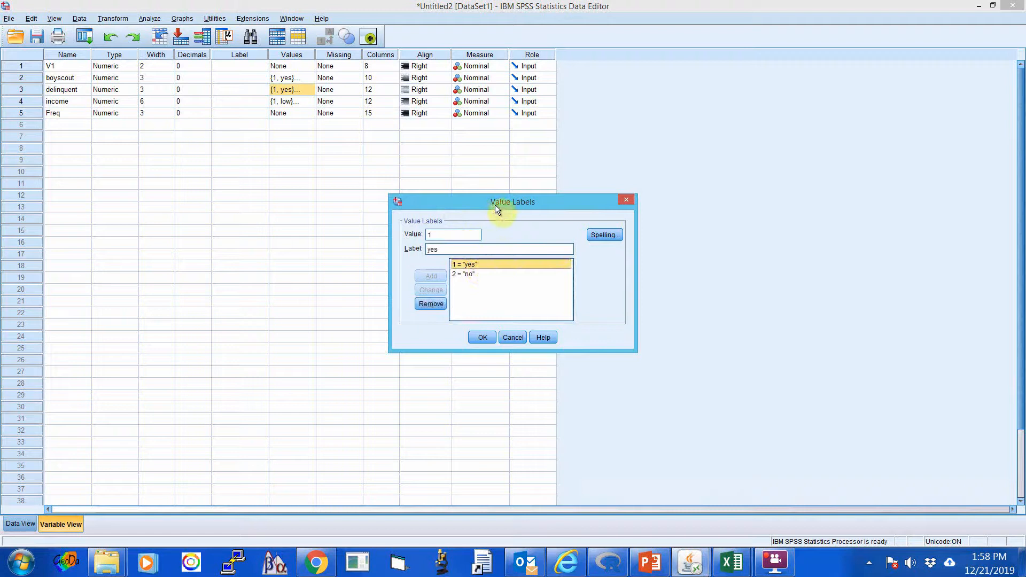
pyautogui.click(466, 274)
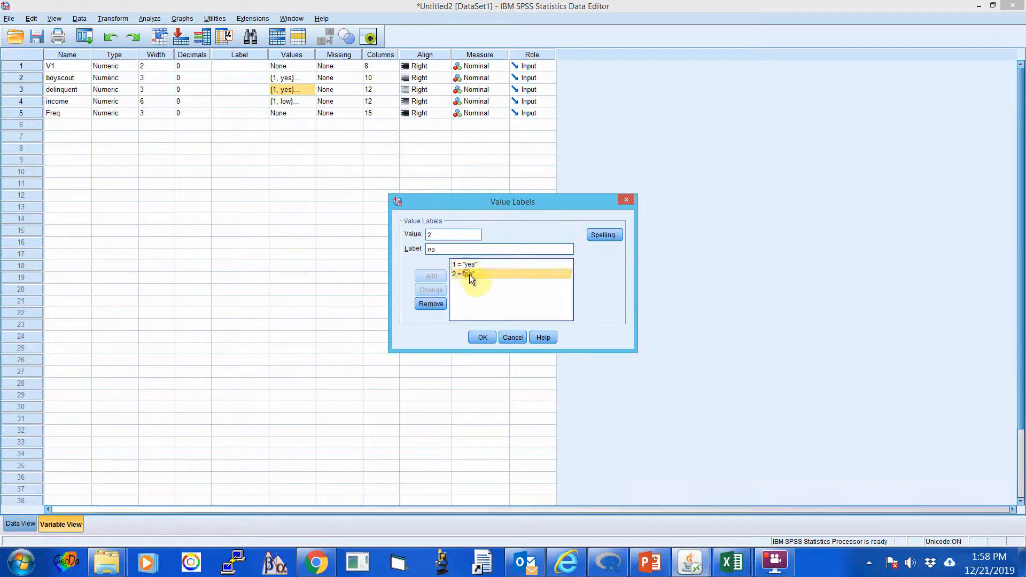
pyautogui.click(512, 337)
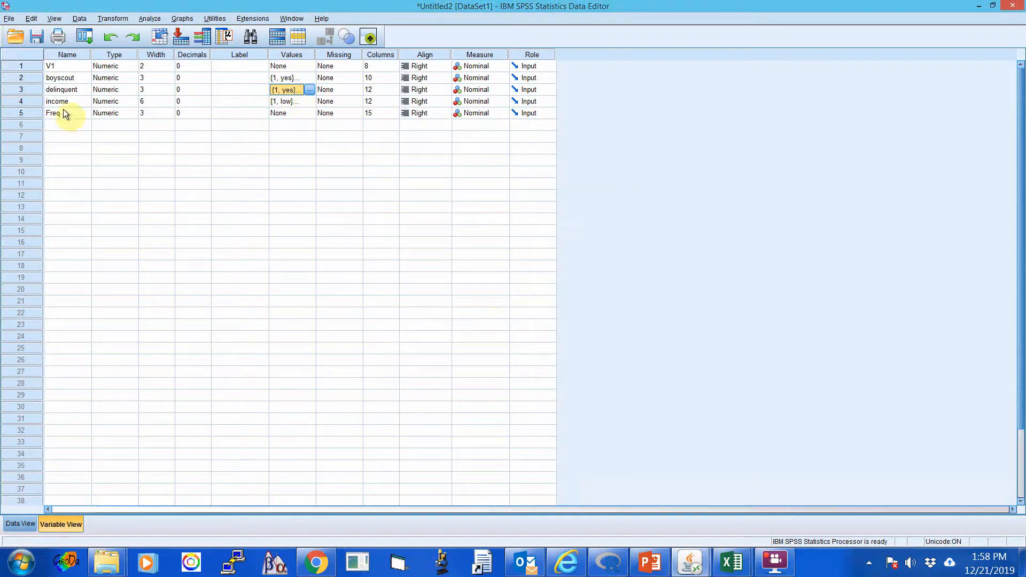
# Review the value labels defined for the income variable, checking each of its codes without editing them.
pyautogui.doubleClick(312, 101)
pyautogui.click(464, 265)
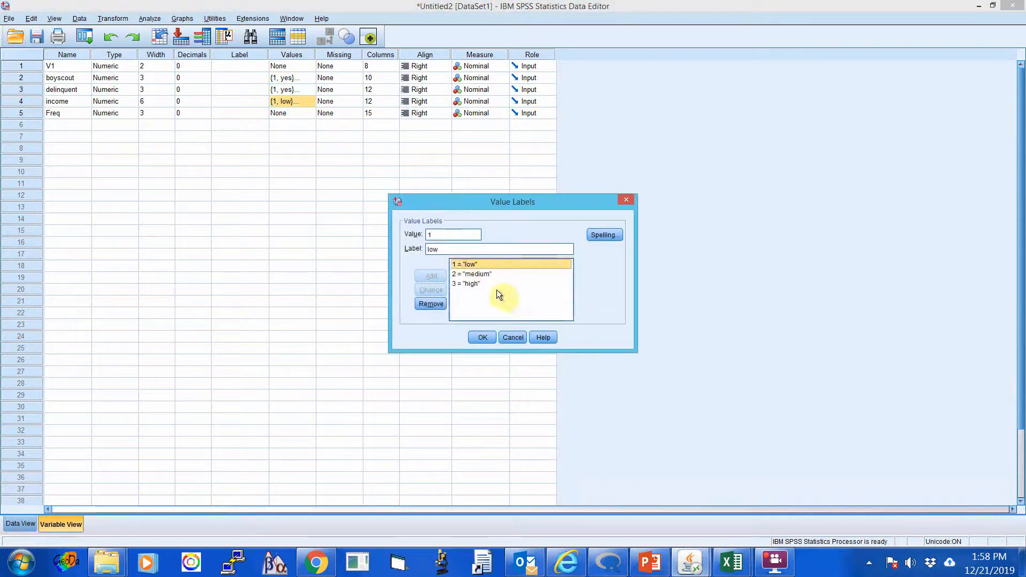
pyautogui.click(475, 274)
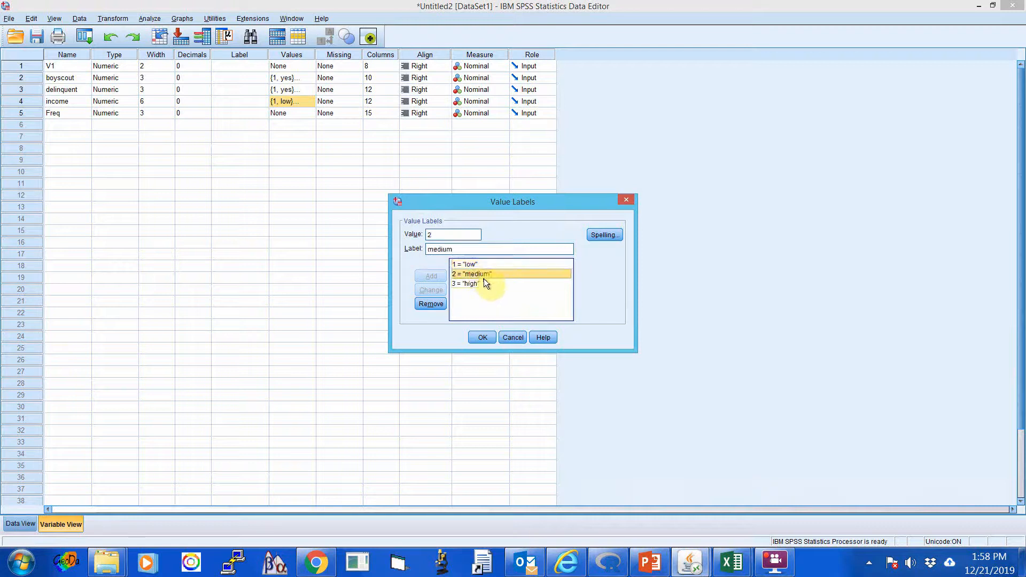
pyautogui.click(474, 286)
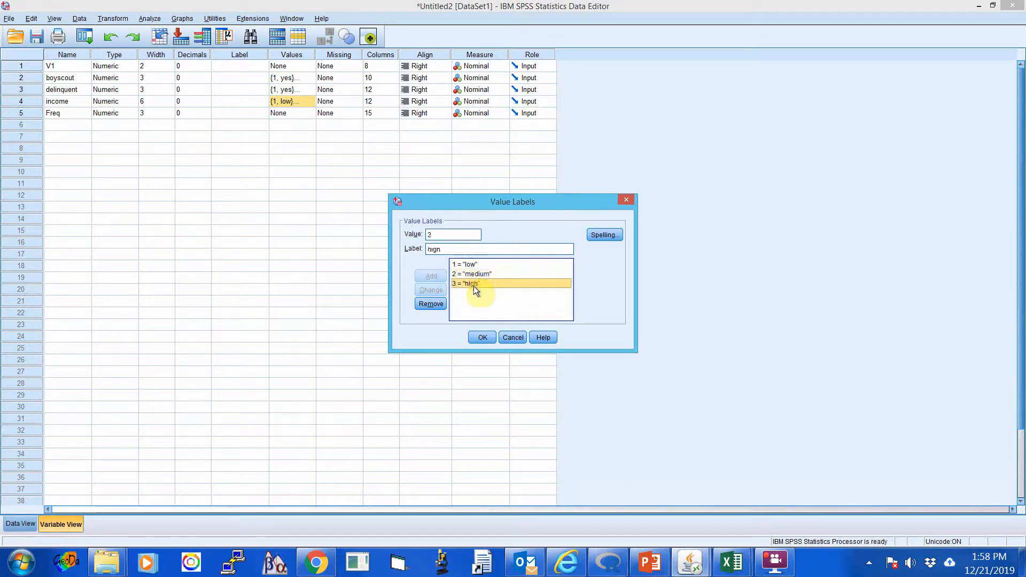
pyautogui.click(510, 335)
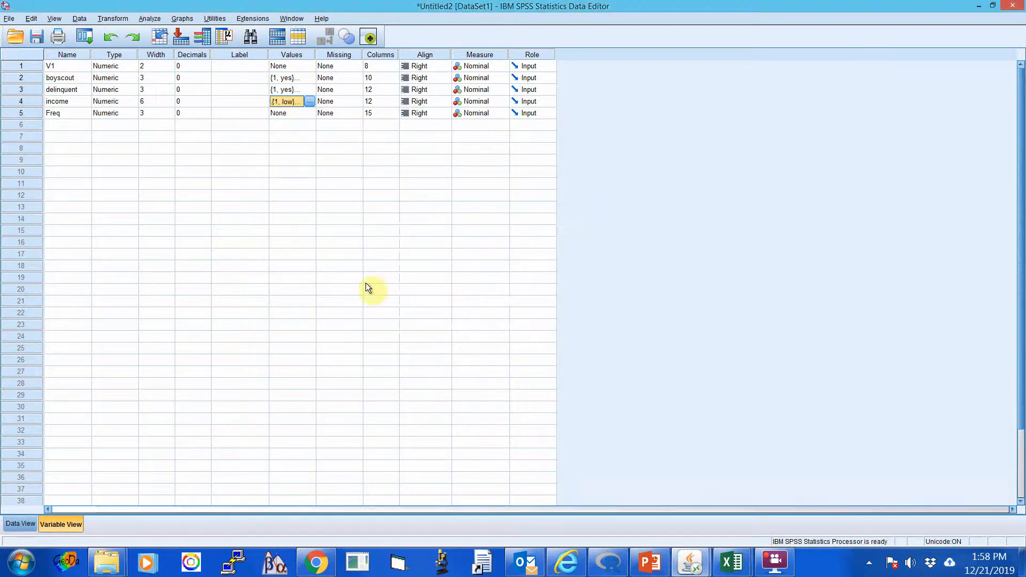
pyautogui.doubleClick(312, 265)
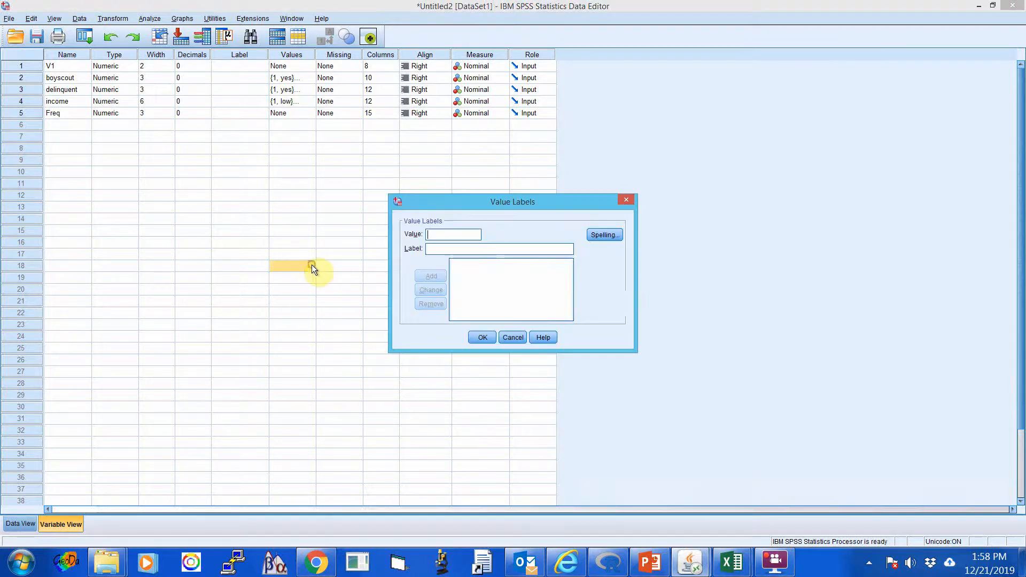
pyautogui.click(626, 200)
pyautogui.click(253, 220)
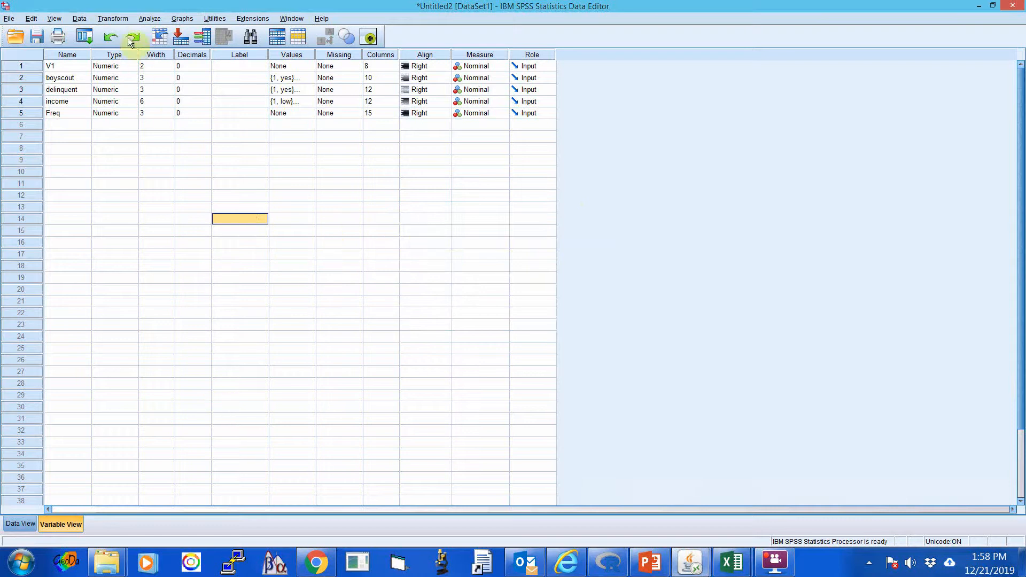
# Weight the cases using Freq as the frequency variable.
pyautogui.click(77, 19)
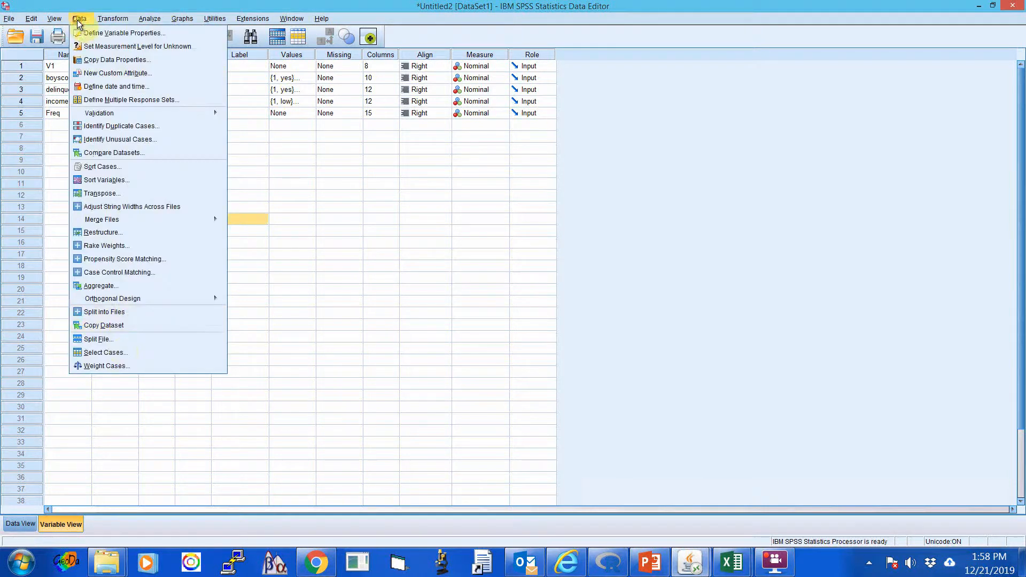
pyautogui.click(104, 367)
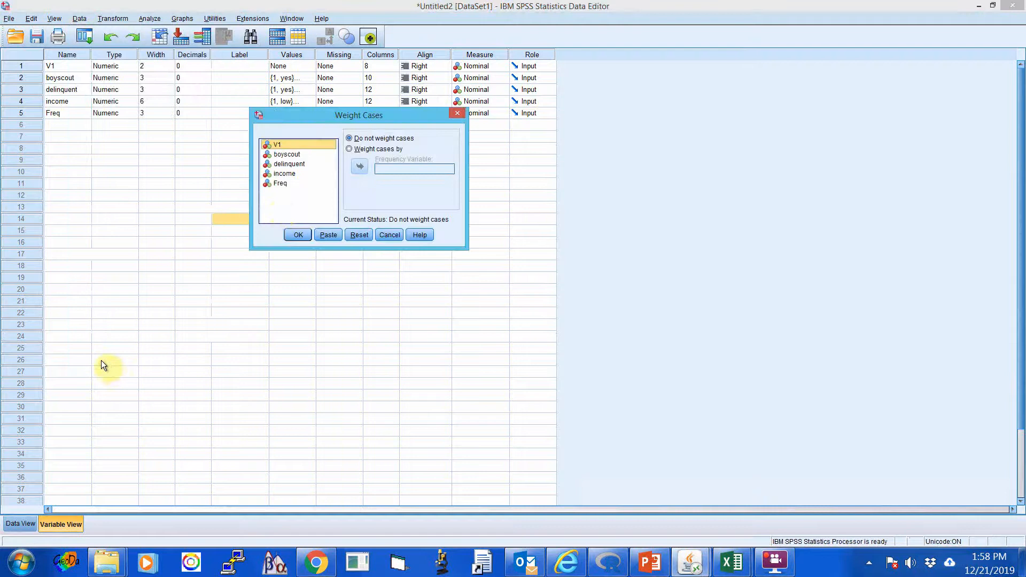
pyautogui.click(350, 150)
pyautogui.click(272, 184)
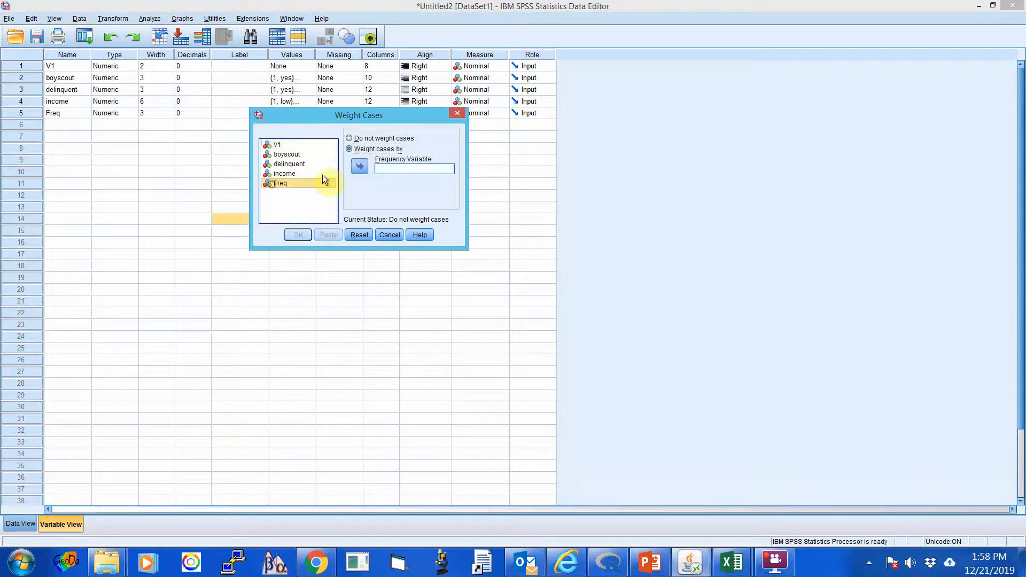
pyautogui.click(358, 166)
pyautogui.click(293, 236)
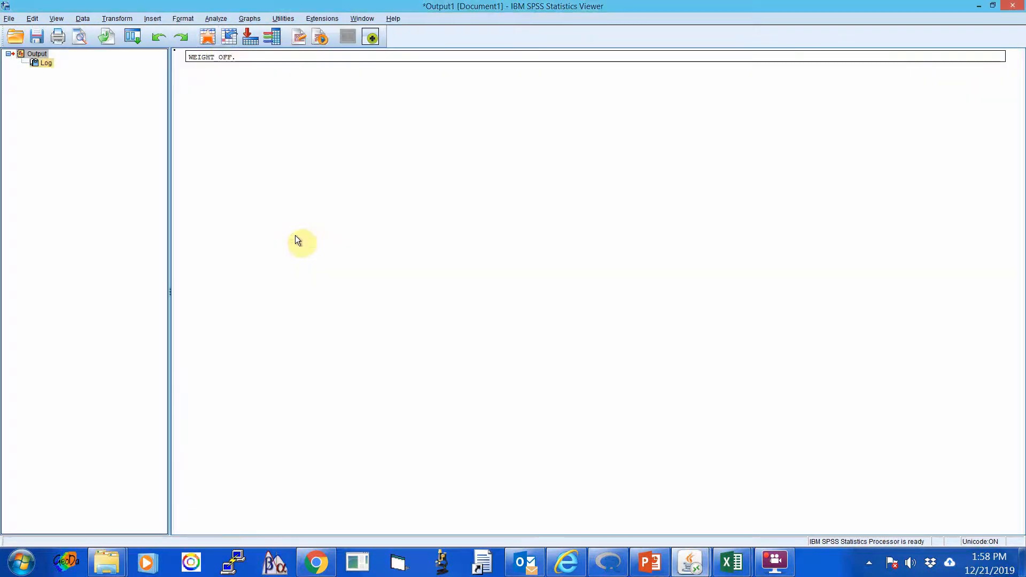
# Start a Model Selection loglinear analysis and add boyscout, delinquent and income as factors.
pyautogui.click(217, 19)
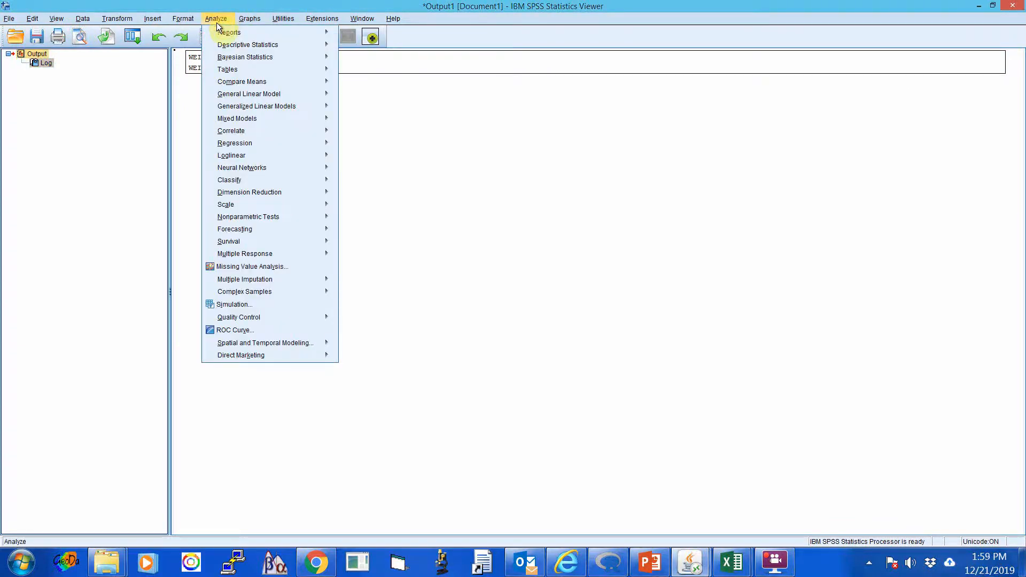
pyautogui.moveTo(262, 154)
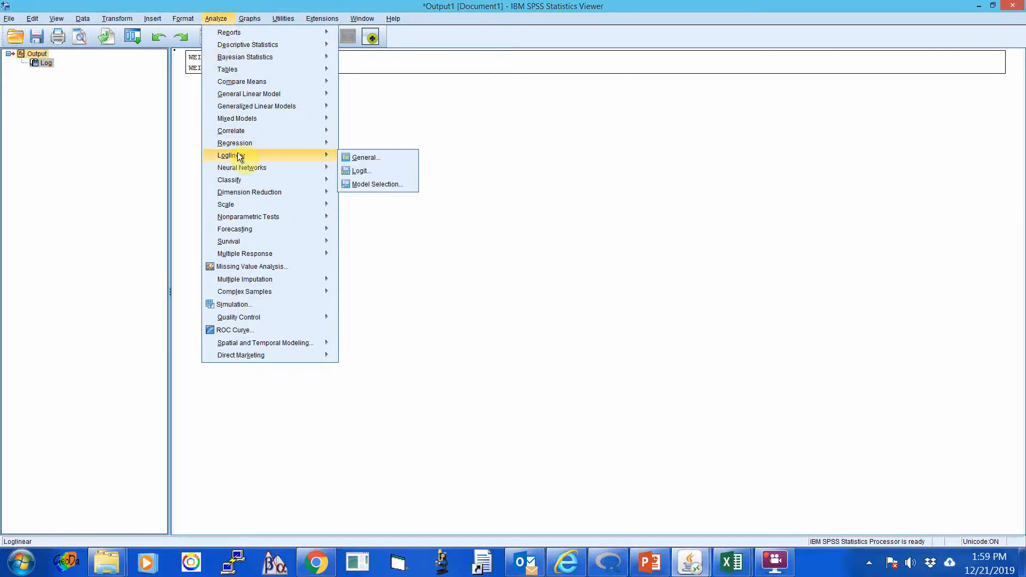
pyautogui.click(377, 185)
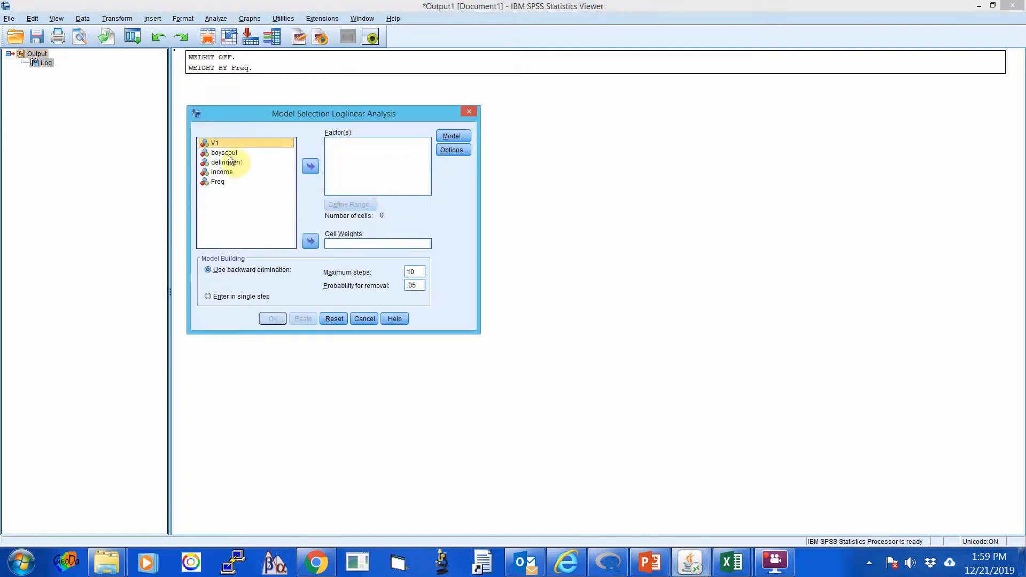
pyautogui.click(225, 154)
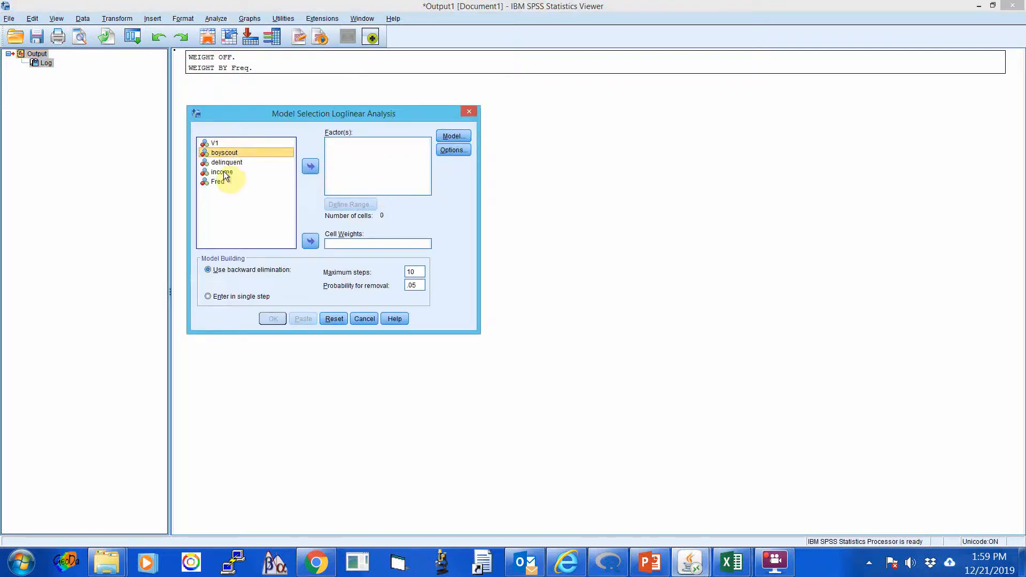
pyautogui.click(223, 171)
pyautogui.keyDown('shift'); pyautogui.click(224, 154); pyautogui.keyUp('shift')
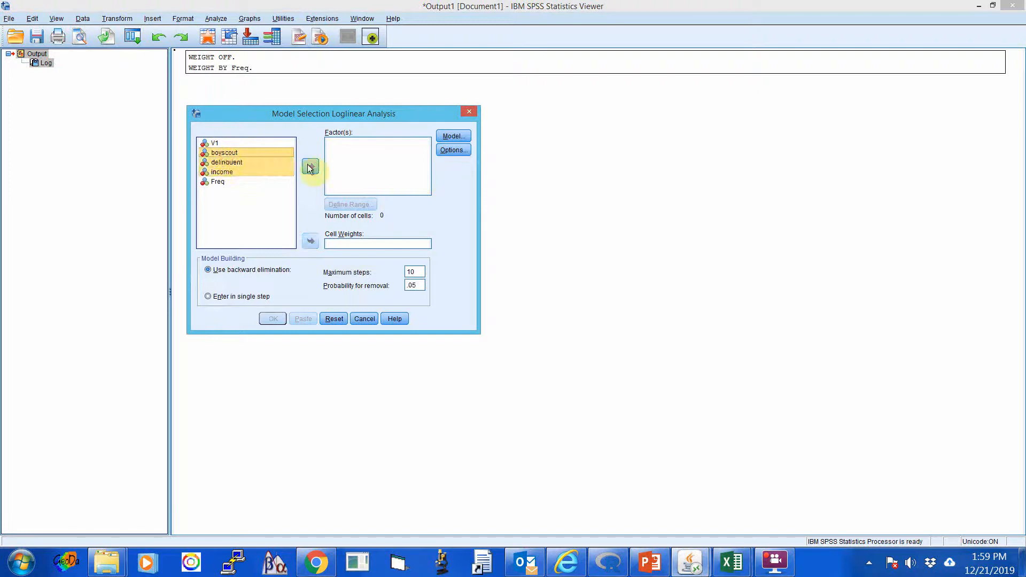
pyautogui.click(313, 165)
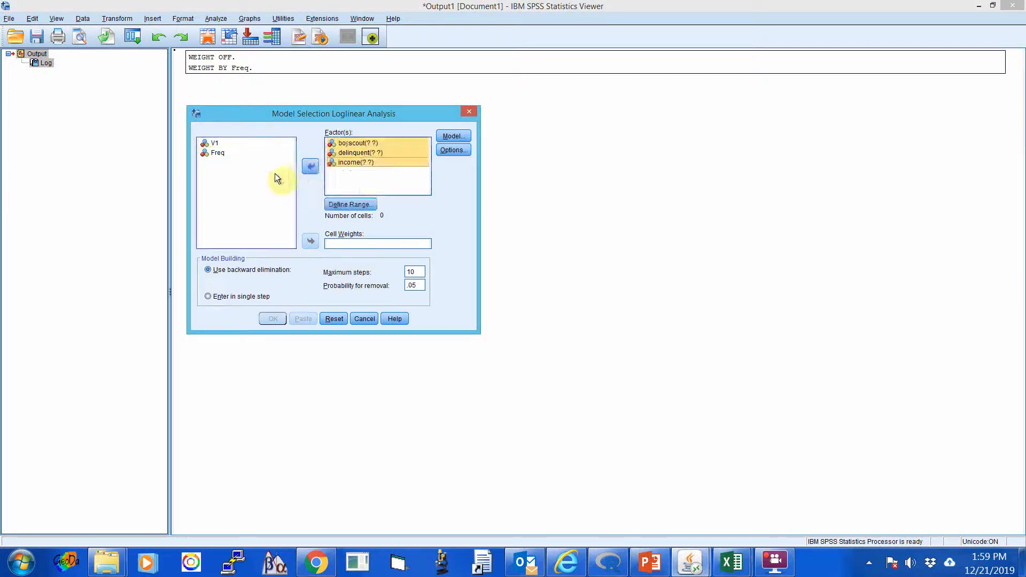
# Define the range of the boyscout factor with minimum 1 and maximum 2.
pyautogui.click(359, 142)
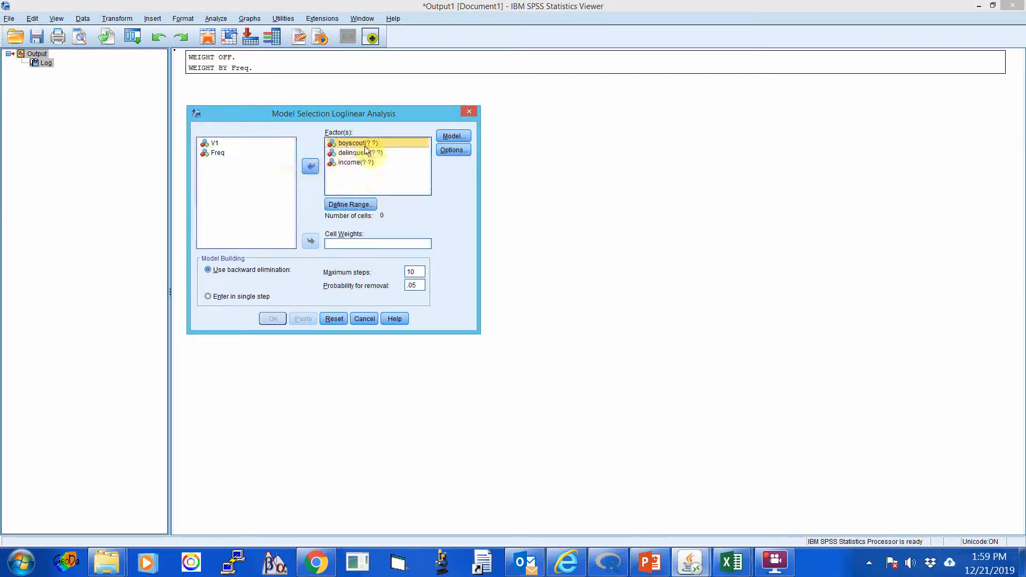
pyautogui.click(353, 207)
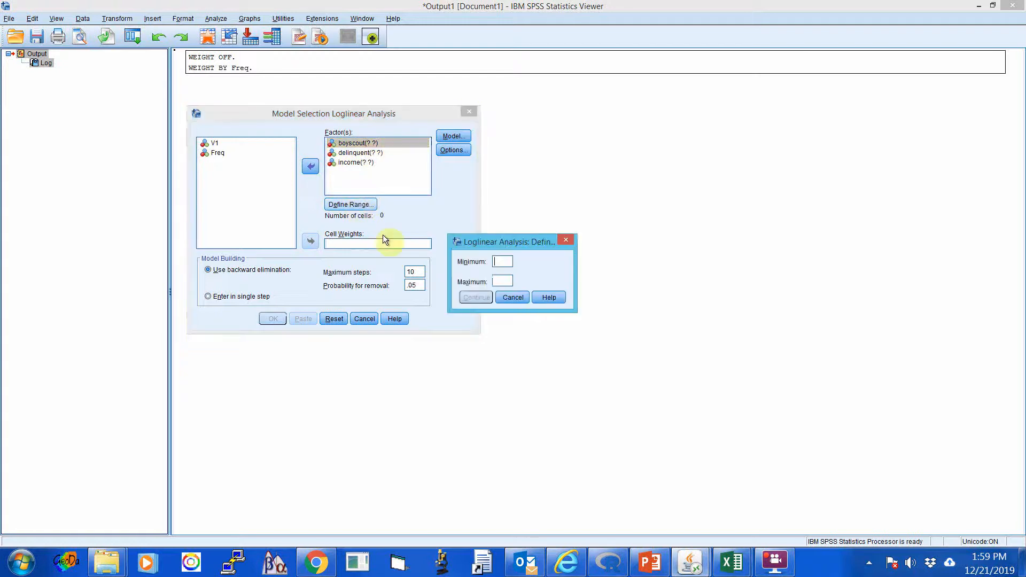
pyautogui.click(497, 260)
pyautogui.write('1')
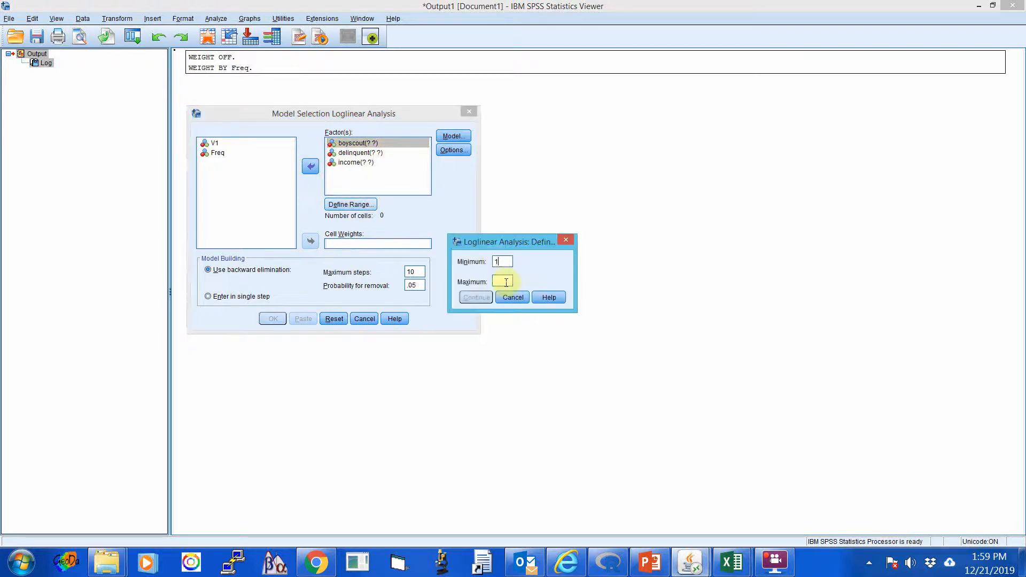
pyautogui.click(502, 280)
pyautogui.write('2')
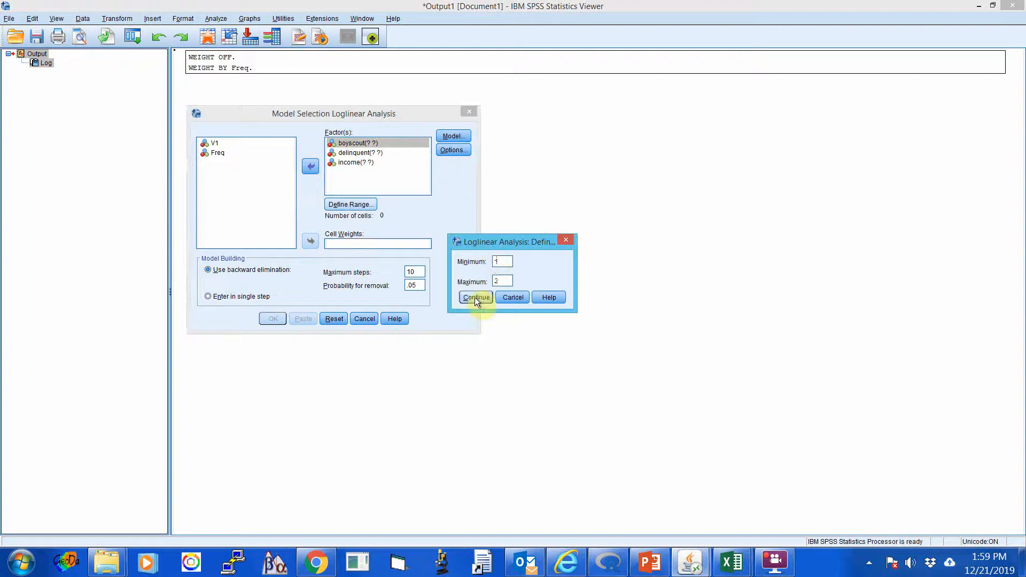
pyautogui.click(474, 297)
# Define the range of the delinquent factor with minimum 1 and maximum 2.
pyautogui.click(358, 155)
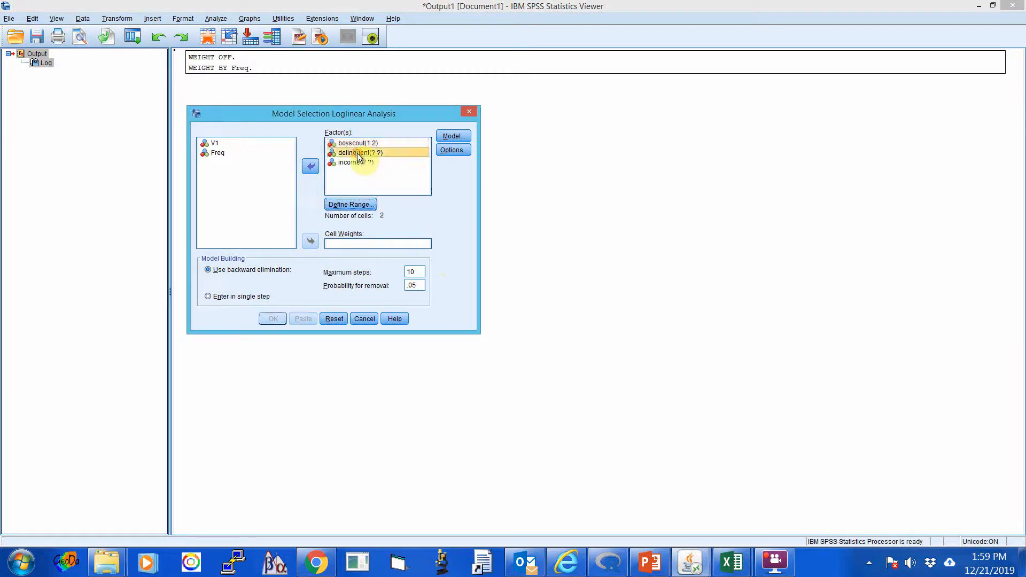
pyautogui.click(351, 204)
pyautogui.write('1')
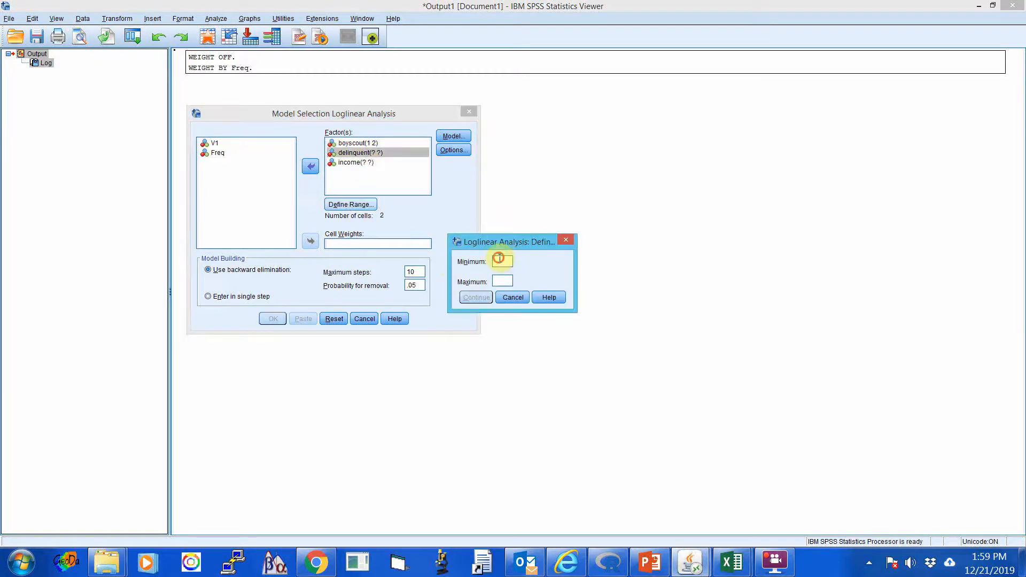
pyautogui.click(500, 279)
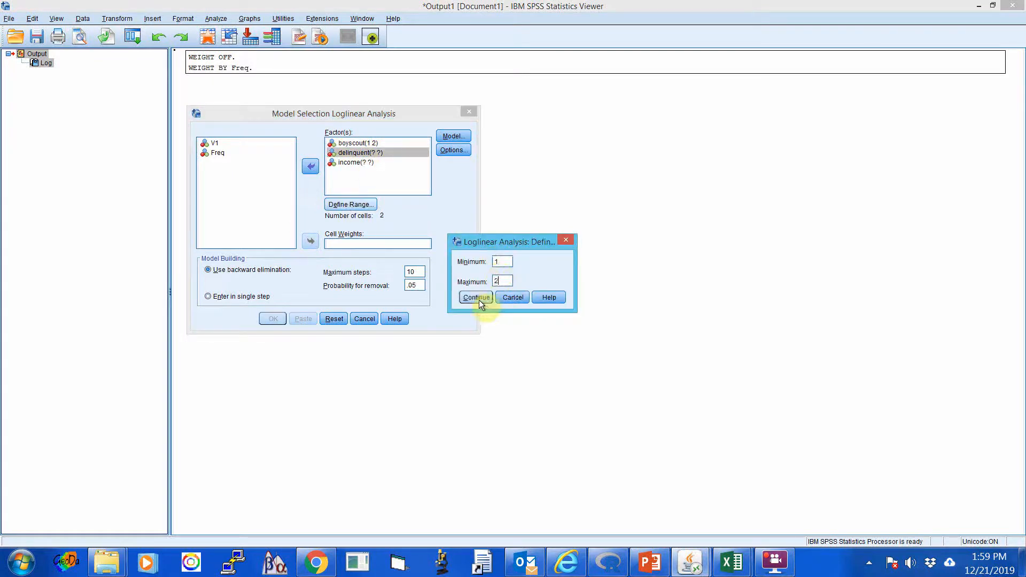
pyautogui.write('2')
pyautogui.click(476, 298)
# Define the range of the income factor with minimum 1 and maximum 3.
pyautogui.click(362, 162)
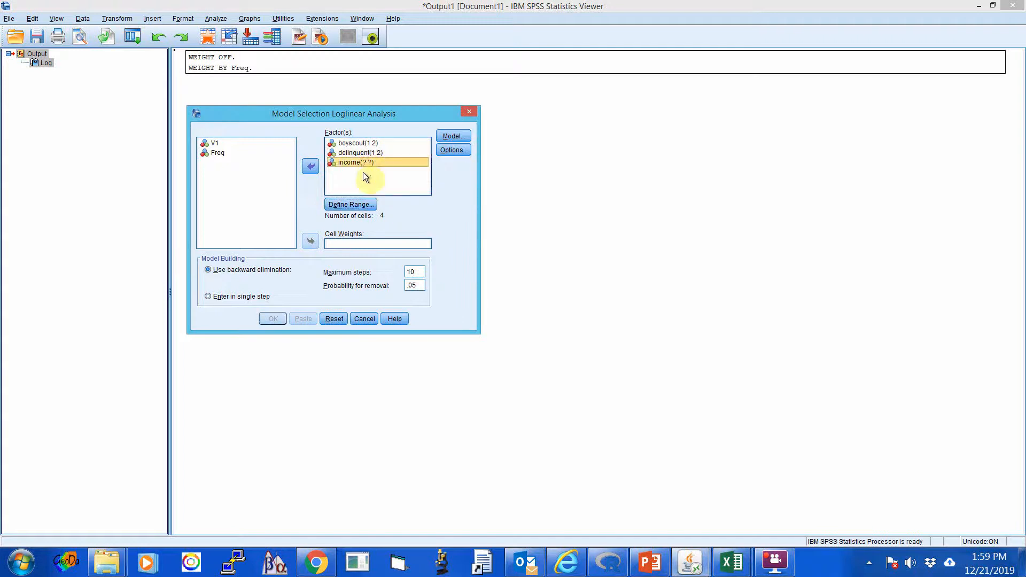
pyautogui.click(356, 204)
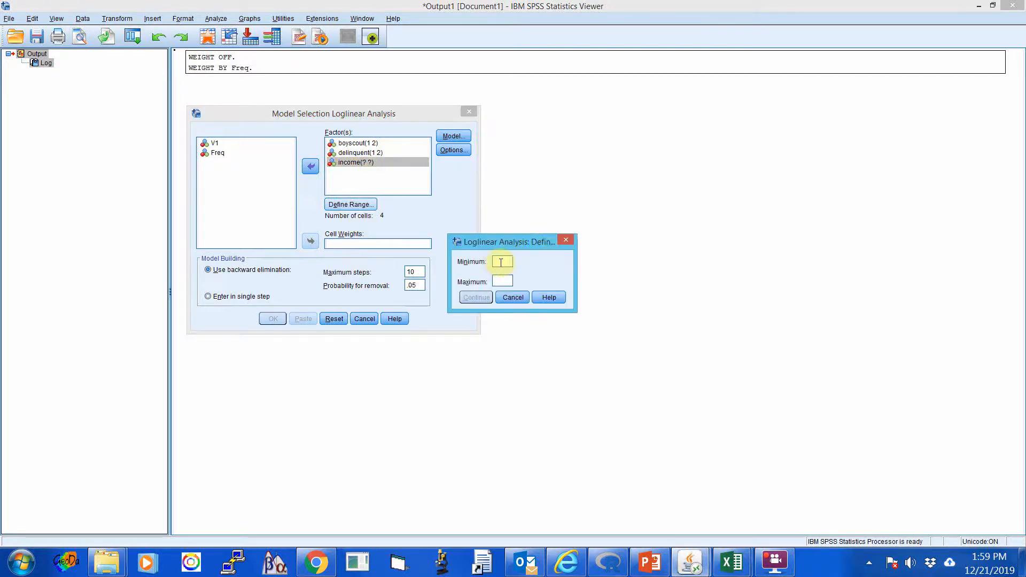
pyautogui.write('1')
pyautogui.click(501, 281)
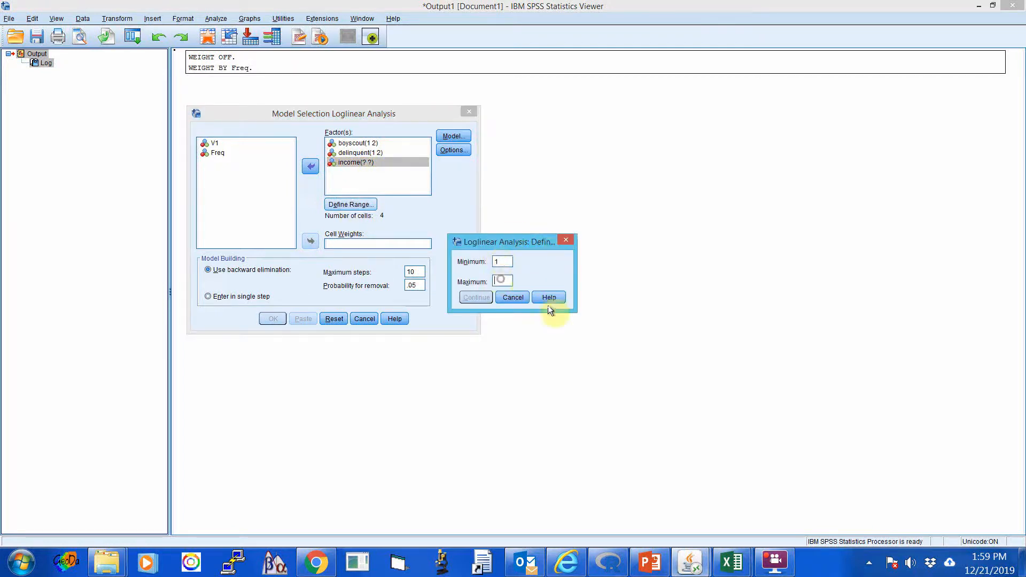
pyautogui.write('3')
pyautogui.click(475, 298)
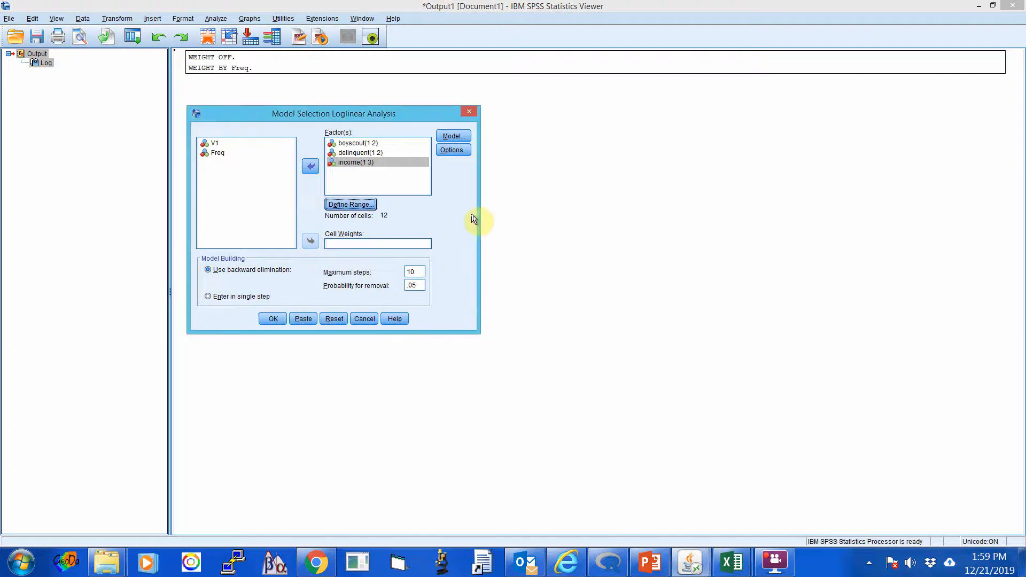
# Keep the saturated model with parameter estimates displayed, and run the loglinear analysis with backward elimination.
pyautogui.click(453, 136)
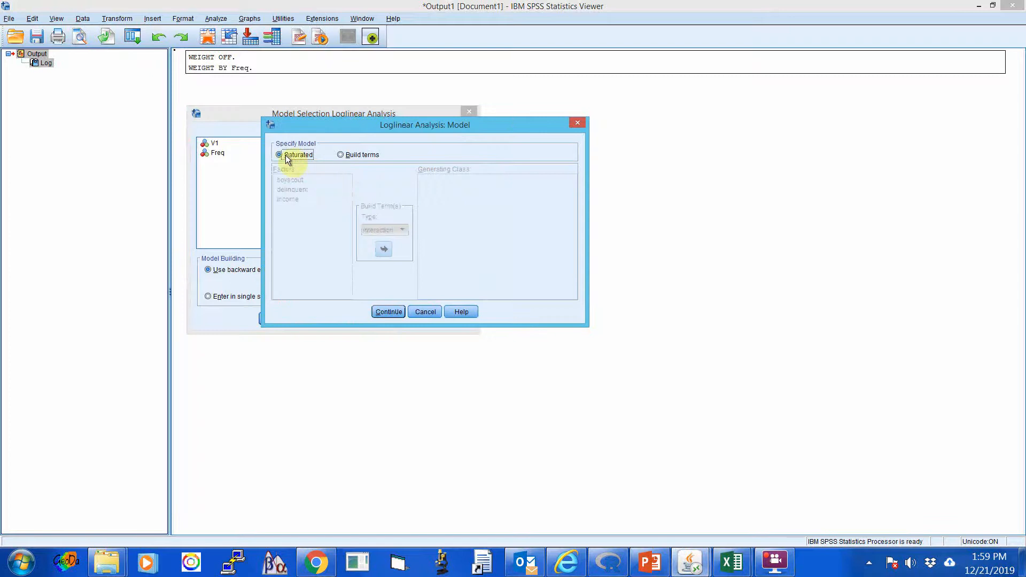
pyautogui.click(385, 310)
pyautogui.click(452, 152)
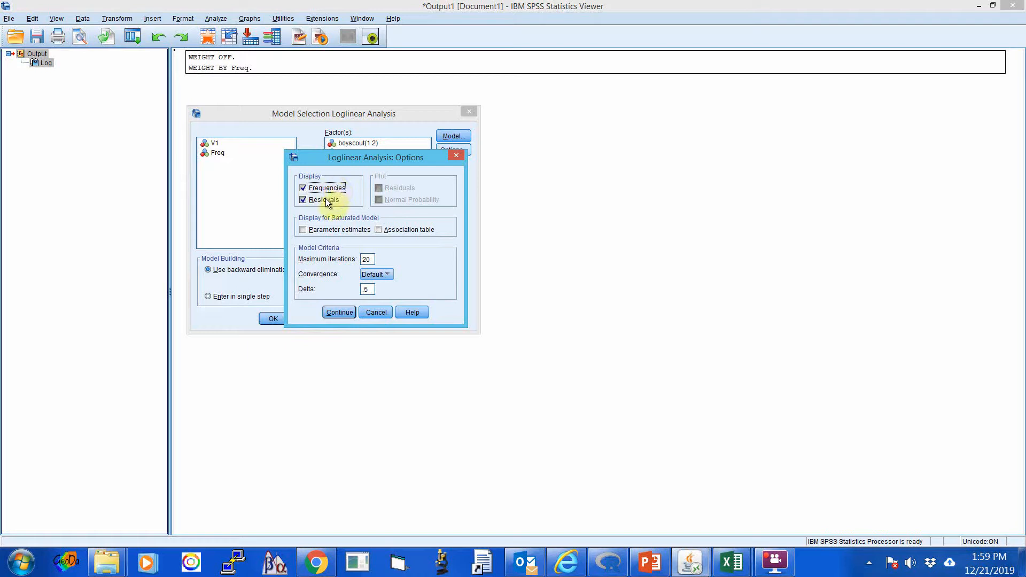
pyautogui.click(303, 230)
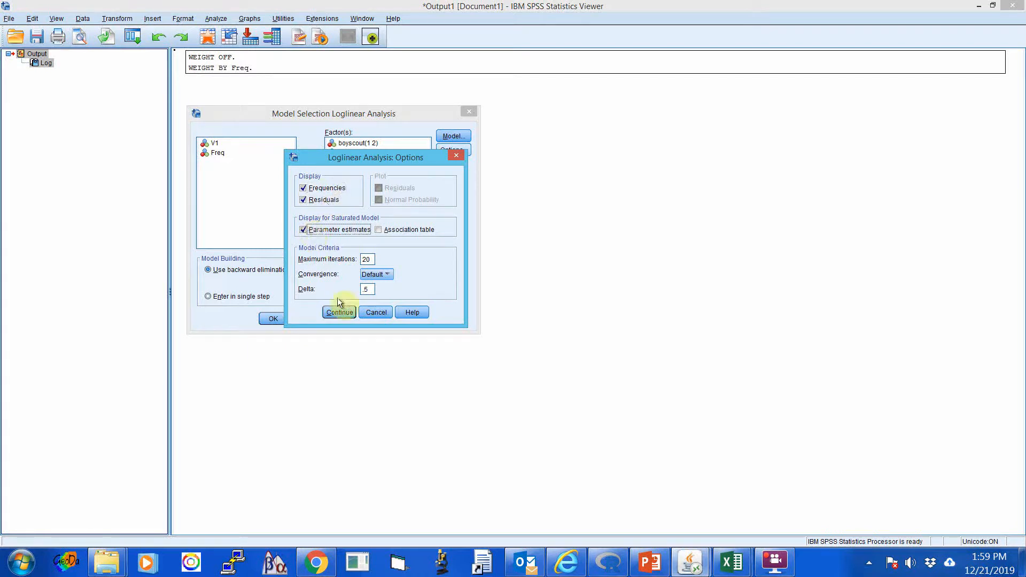
pyautogui.click(340, 311)
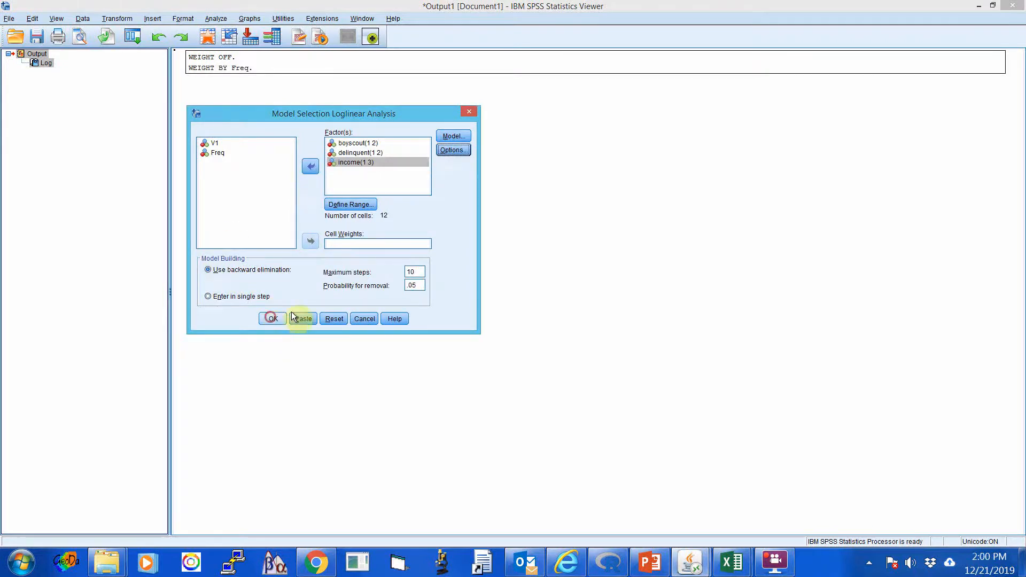
pyautogui.click(271, 318)
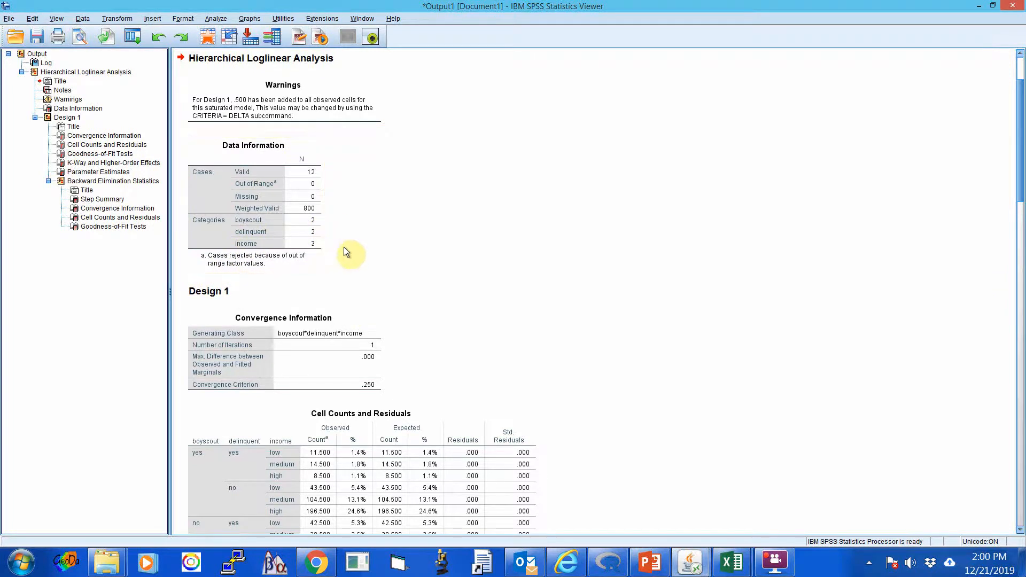
# Examine the saturated model's output, from data information and cell counts through the K-way and higher-order effects to the parameter estimates.
pyautogui.scroll(-3, 346, 248)
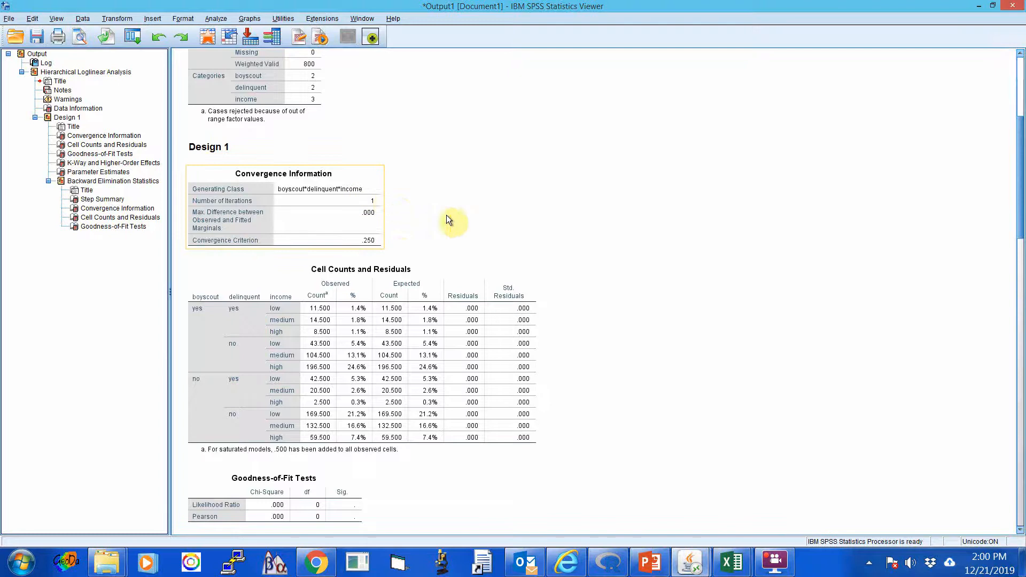
pyautogui.scroll(-4, 601, 270)
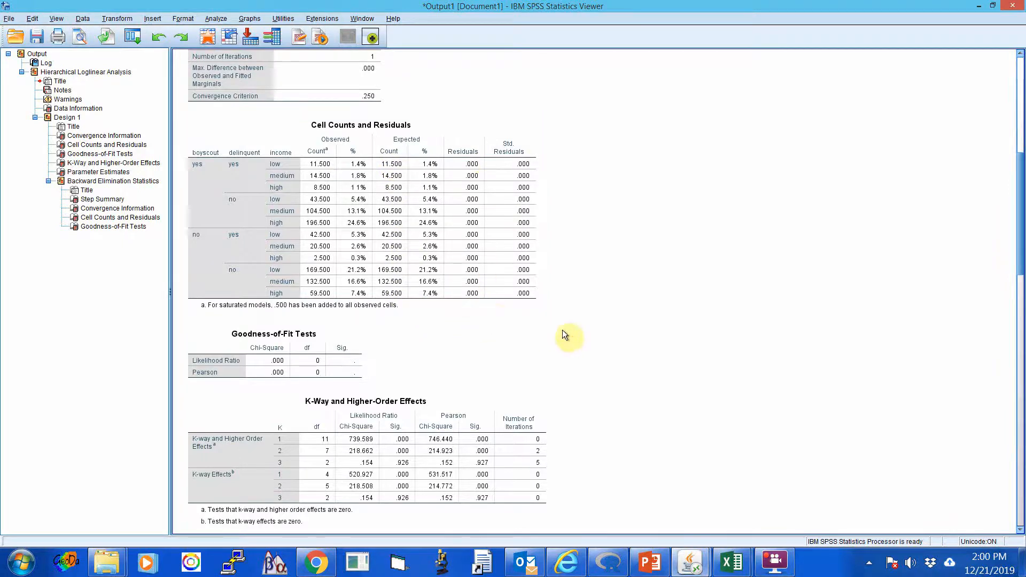
pyautogui.scroll(-5, 563, 329)
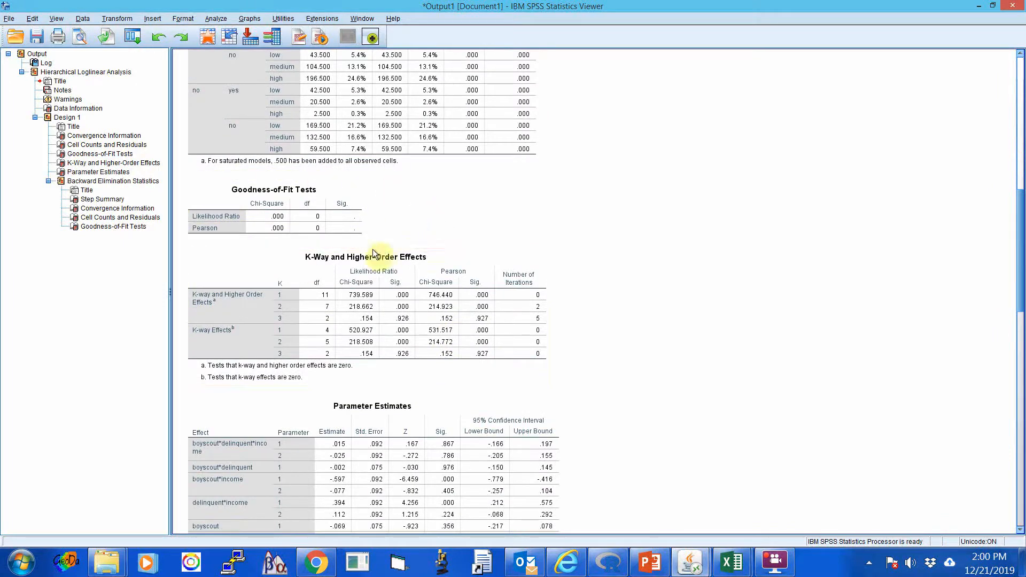
pyautogui.scroll(-3, 686, 219)
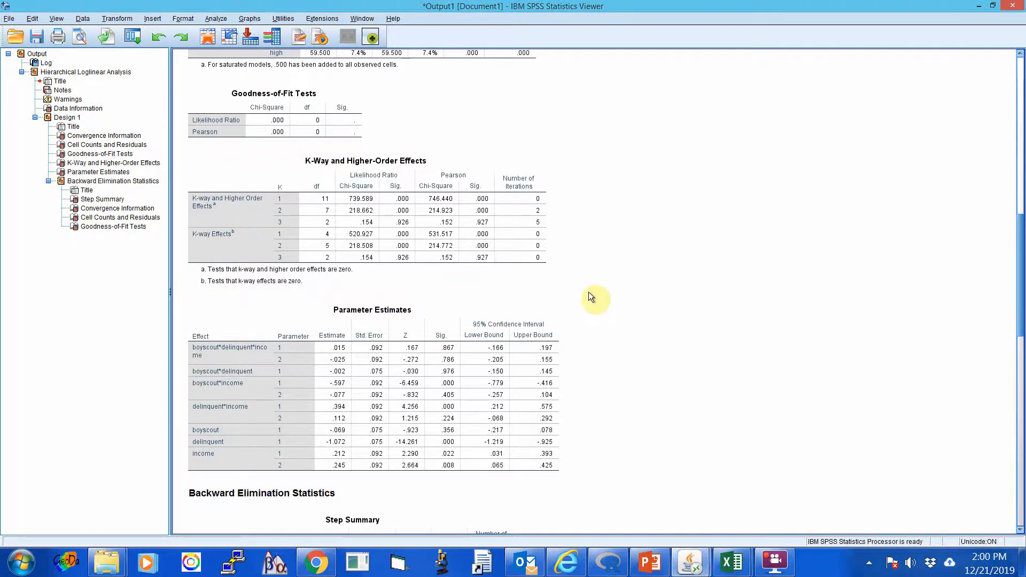
pyautogui.scroll(-2, 588, 293)
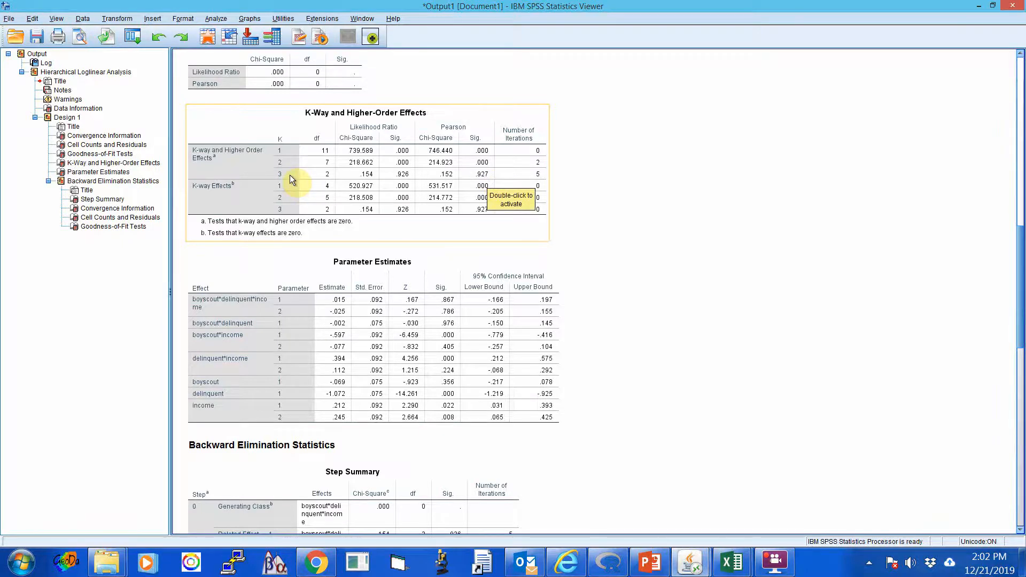
pyautogui.click(654, 221)
pyautogui.scroll(-1, 657, 223)
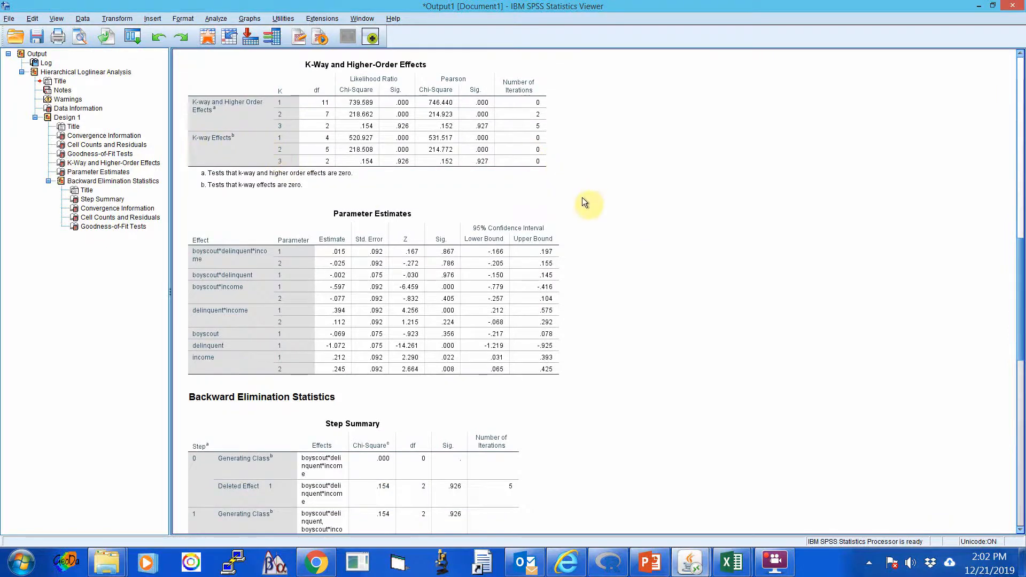
pyautogui.scroll(1, 583, 199)
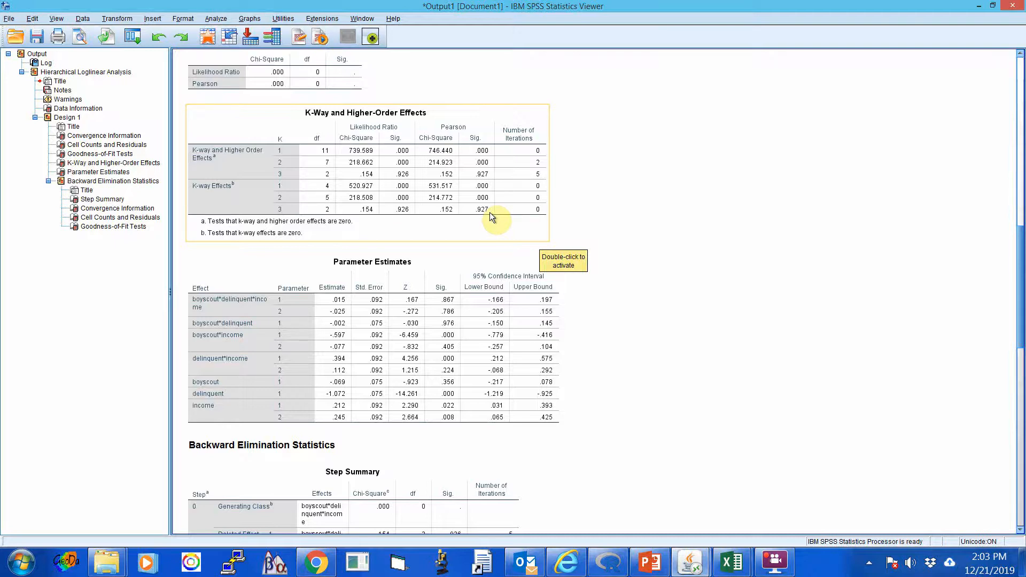
pyautogui.scroll(-3, 761, 301)
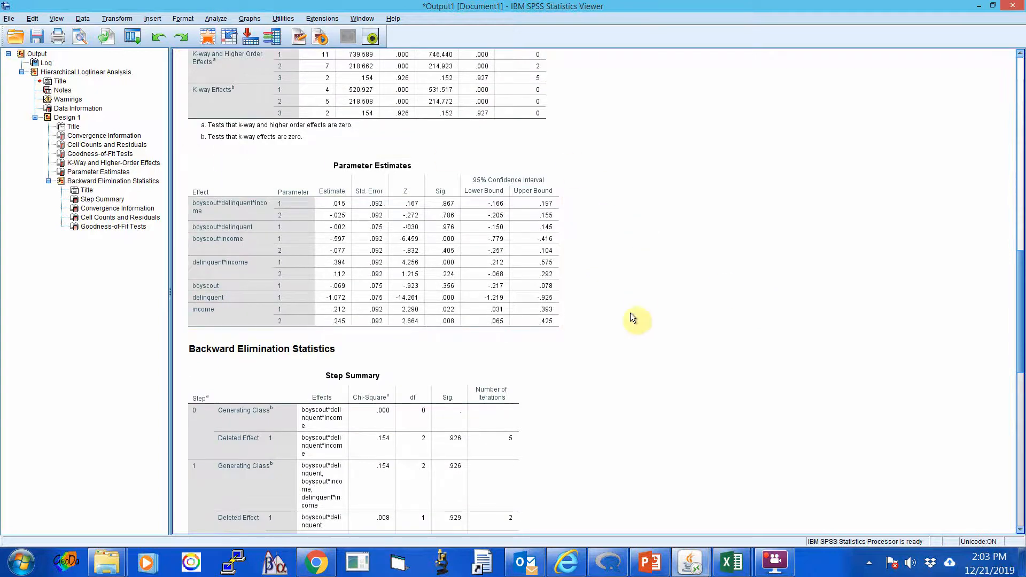
pyautogui.scroll(-2, 625, 319)
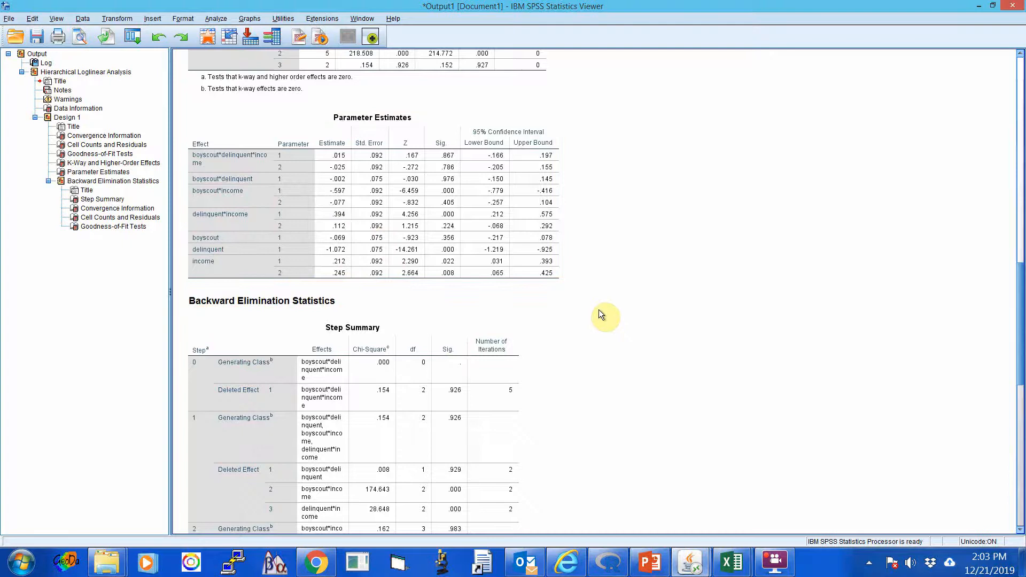
pyautogui.scroll(-2, 599, 309)
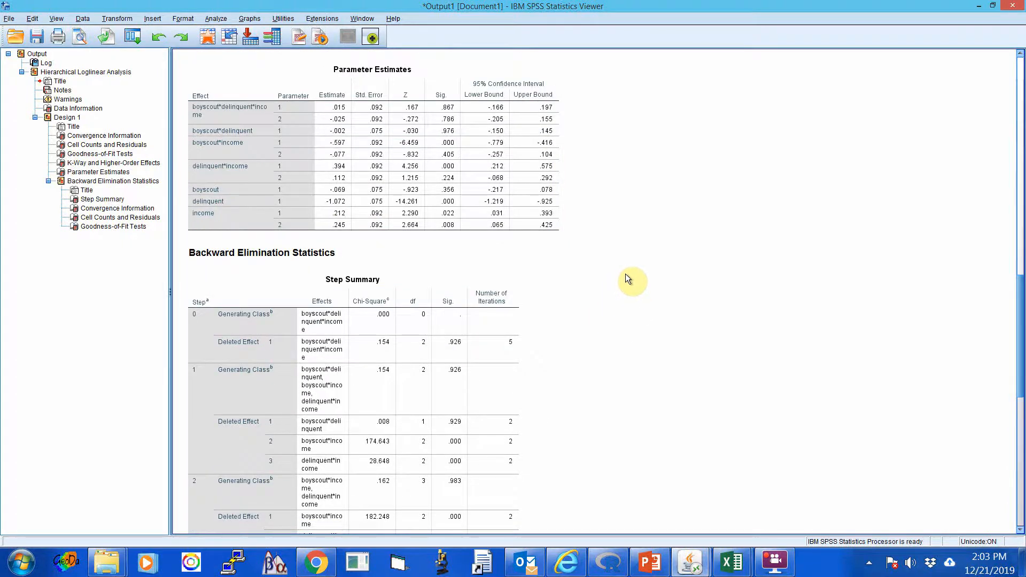
# Examine the backward elimination Step Summary, checking the generating class and deleted effects of steps 0 and 1.
pyautogui.scroll(-6, 628, 278)
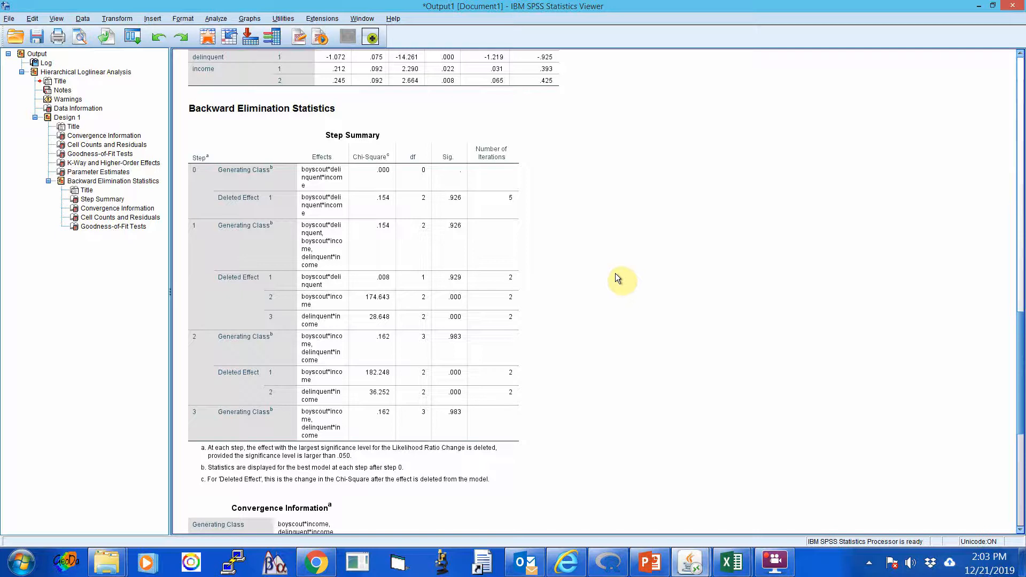
pyautogui.click(217, 179)
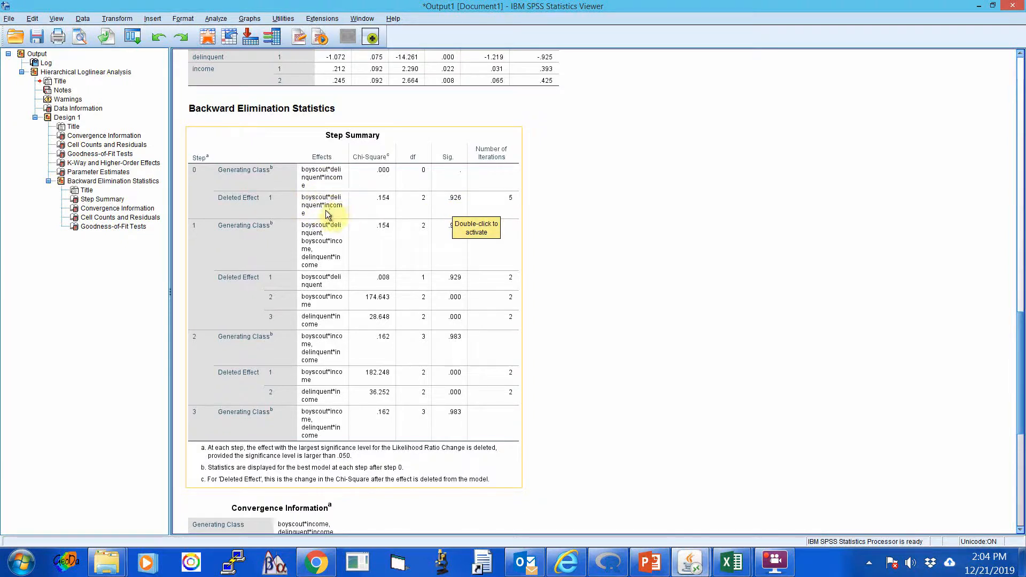
pyautogui.click(591, 204)
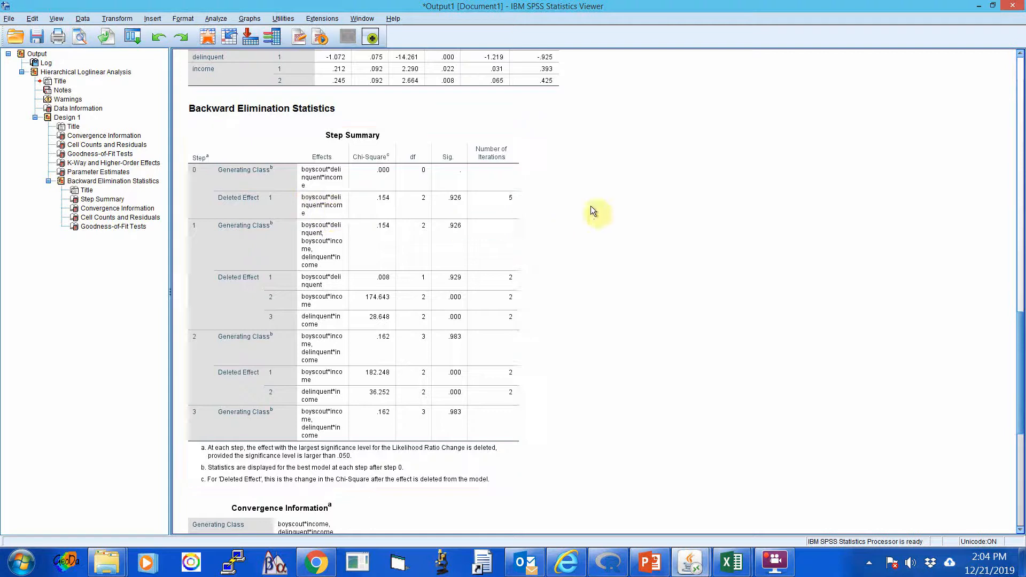
pyautogui.click(464, 214)
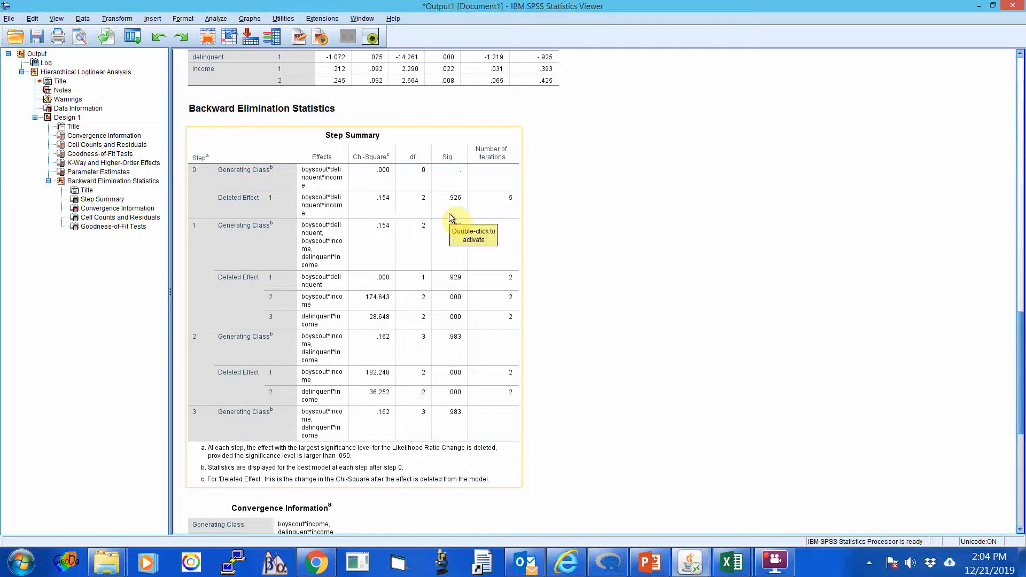
pyautogui.click(602, 213)
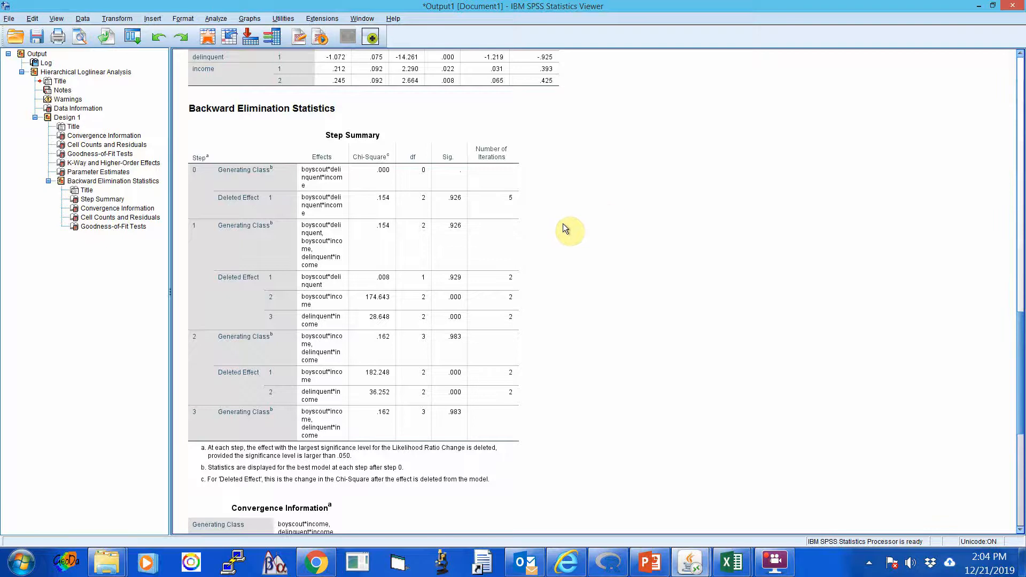
pyautogui.scroll(-1, 563, 224)
pyautogui.click(420, 199)
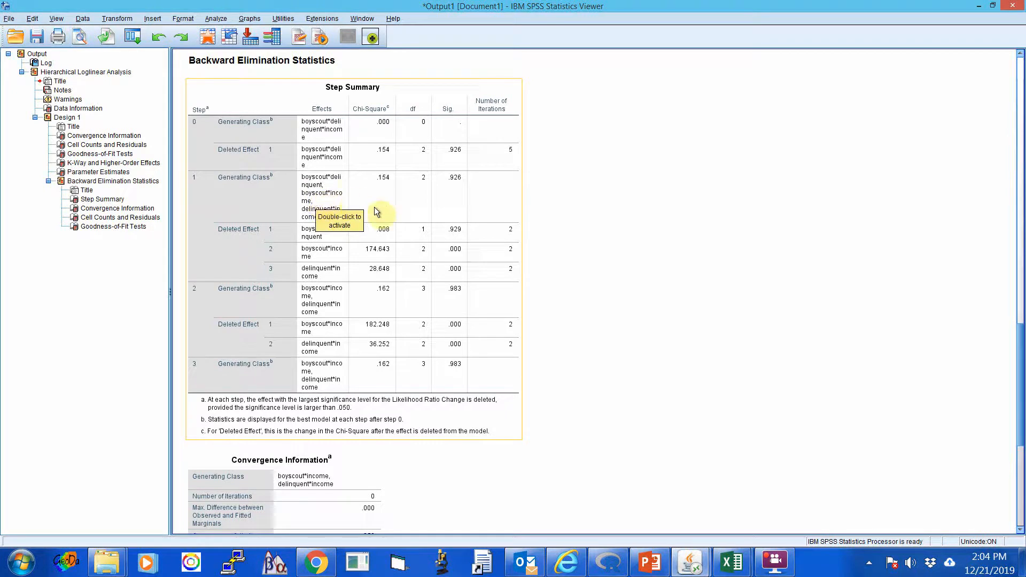
pyautogui.click(708, 230)
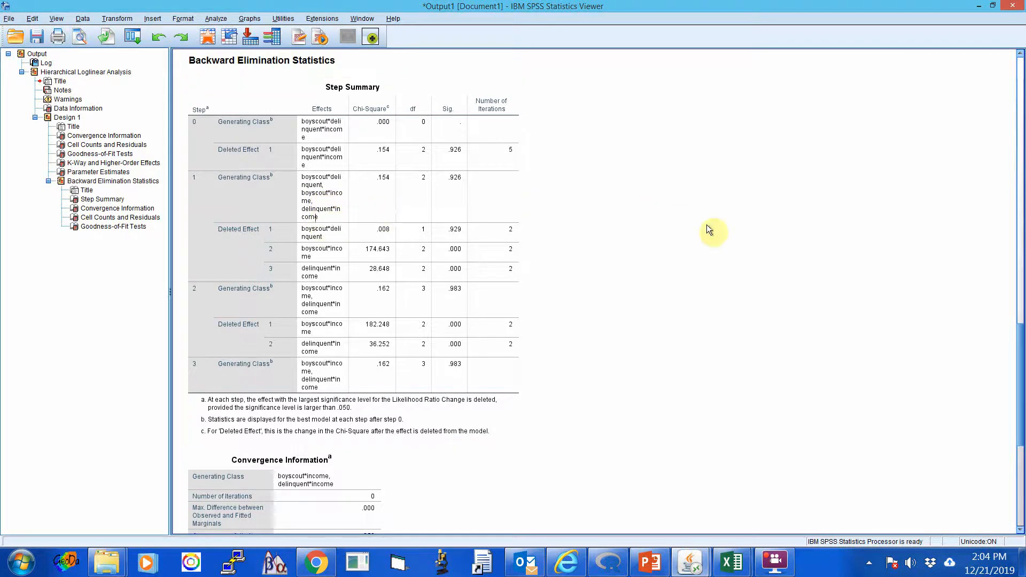
pyautogui.click(299, 229)
pyautogui.click(620, 255)
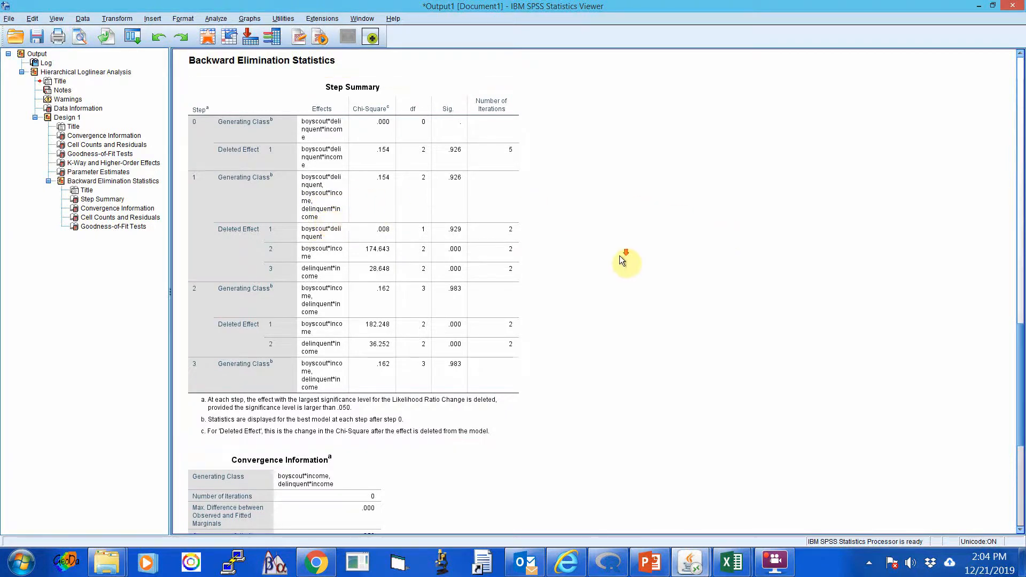
# Compare the deleted effects' significance across steps 1 to 3 of the Step Summary and review the final model's convergence information.
pyautogui.scroll(-3, 619, 256)
pyautogui.click(470, 265)
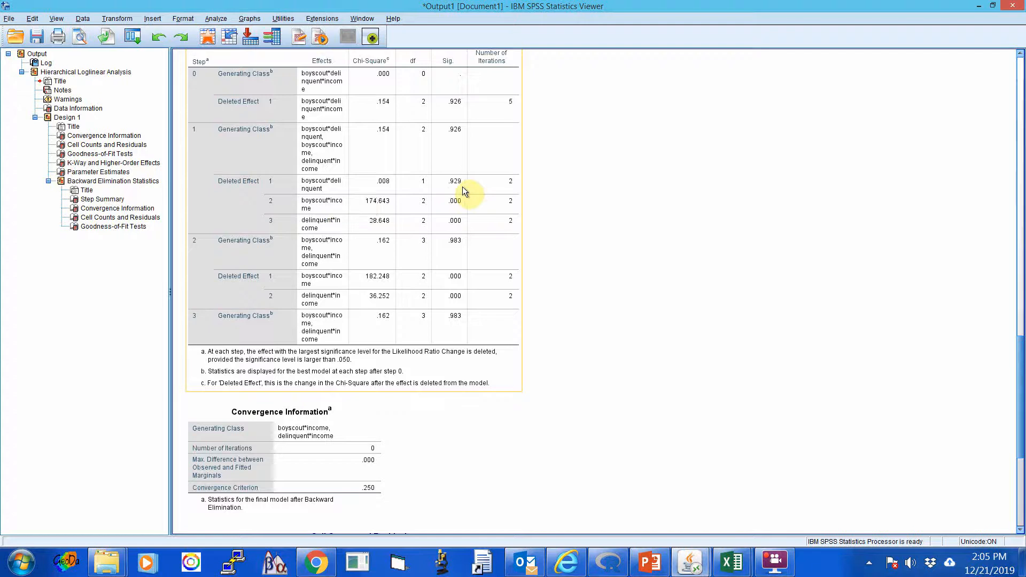
pyautogui.click(617, 239)
pyautogui.scroll(-2, 618, 239)
pyautogui.click(372, 201)
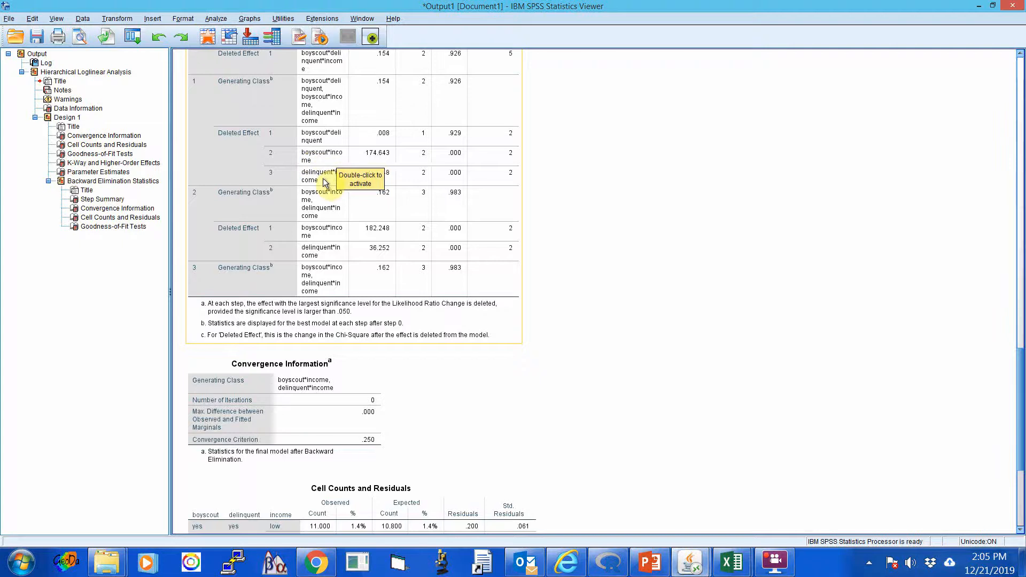
pyautogui.scroll(2, 634, 265)
pyautogui.click(634, 264)
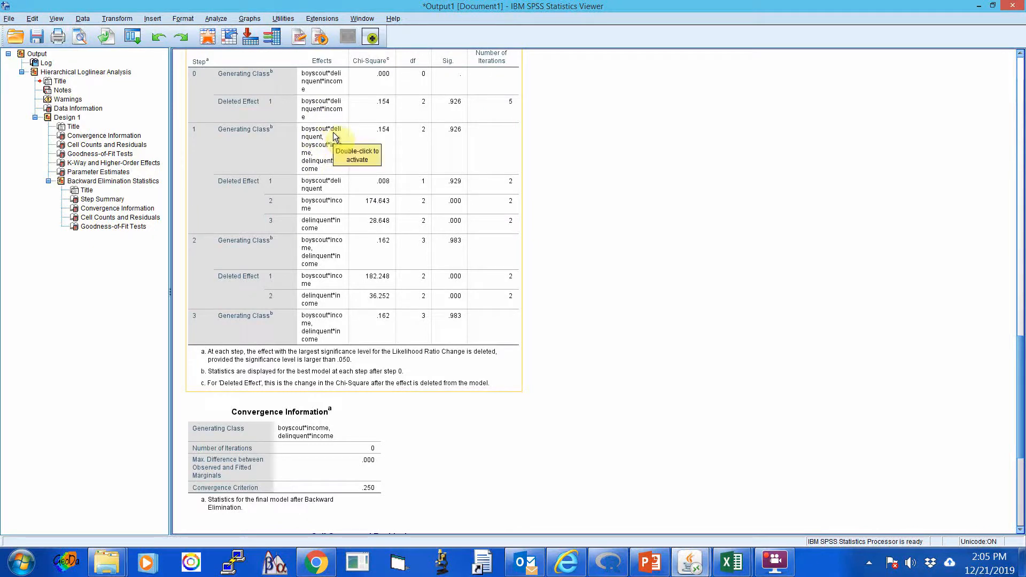
pyautogui.scroll(-2, 723, 269)
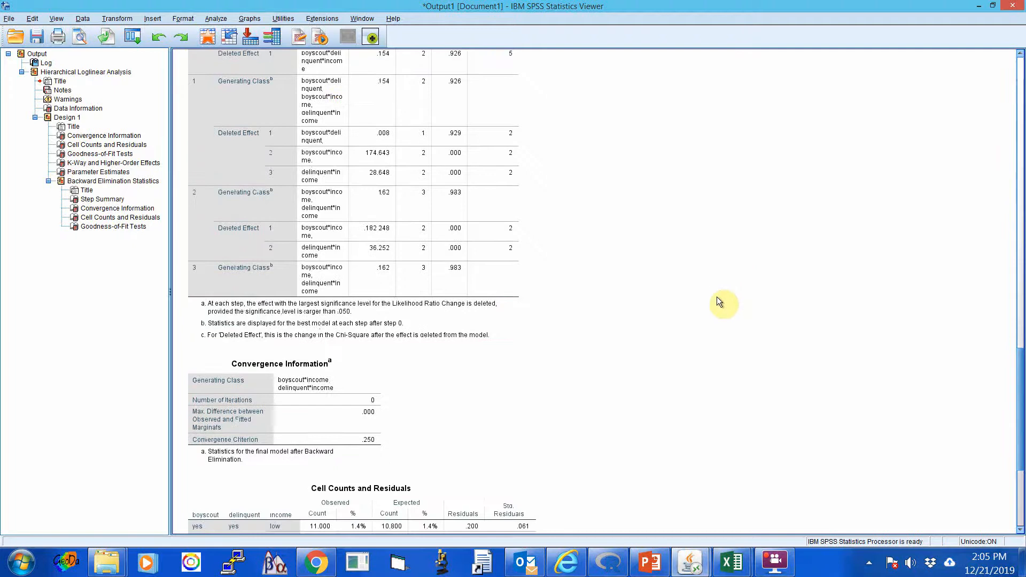
pyautogui.scroll(-2, 438, 232)
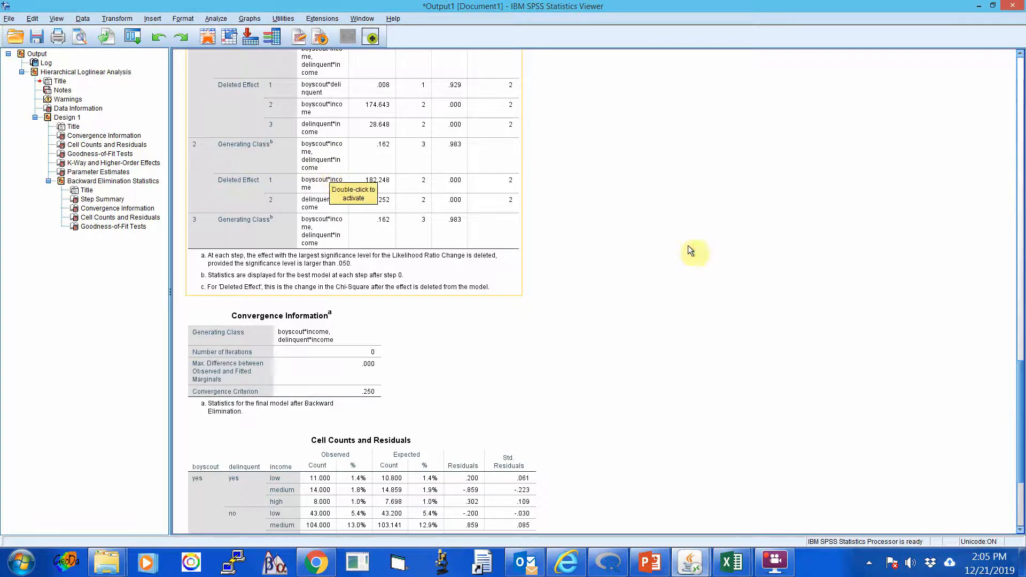
pyautogui.scroll(-2, 569, 212)
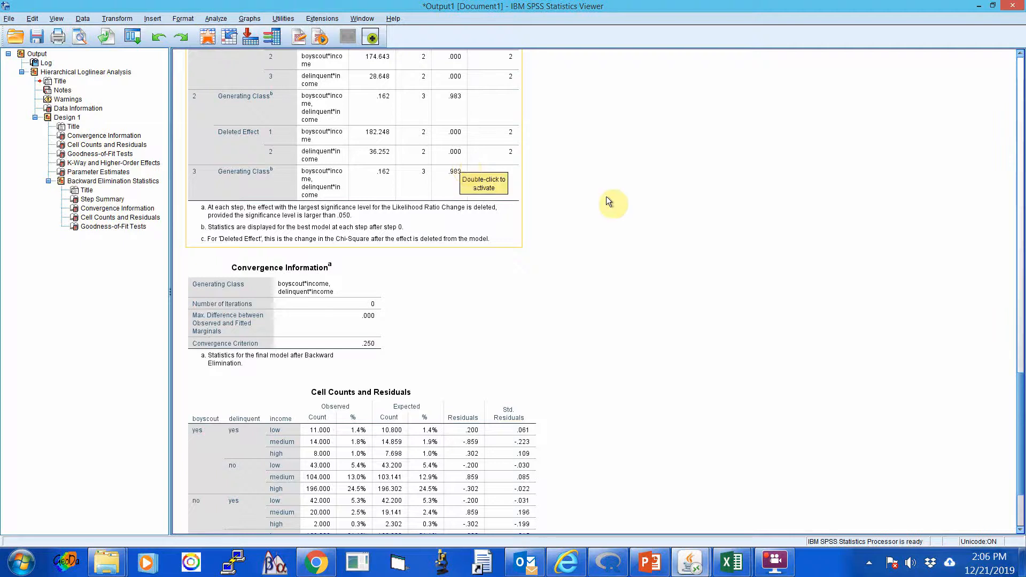
# Review the Step Summary's retained effects at step 3 against the final model's convergence information and cell counts.
pyautogui.click(624, 216)
pyautogui.scroll(-2, 625, 217)
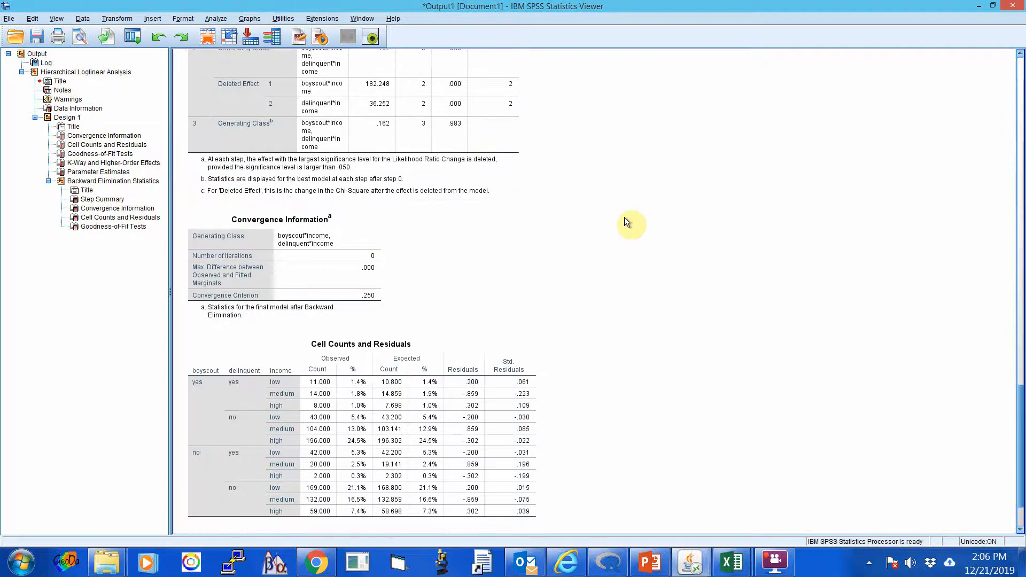
pyautogui.scroll(2, 624, 217)
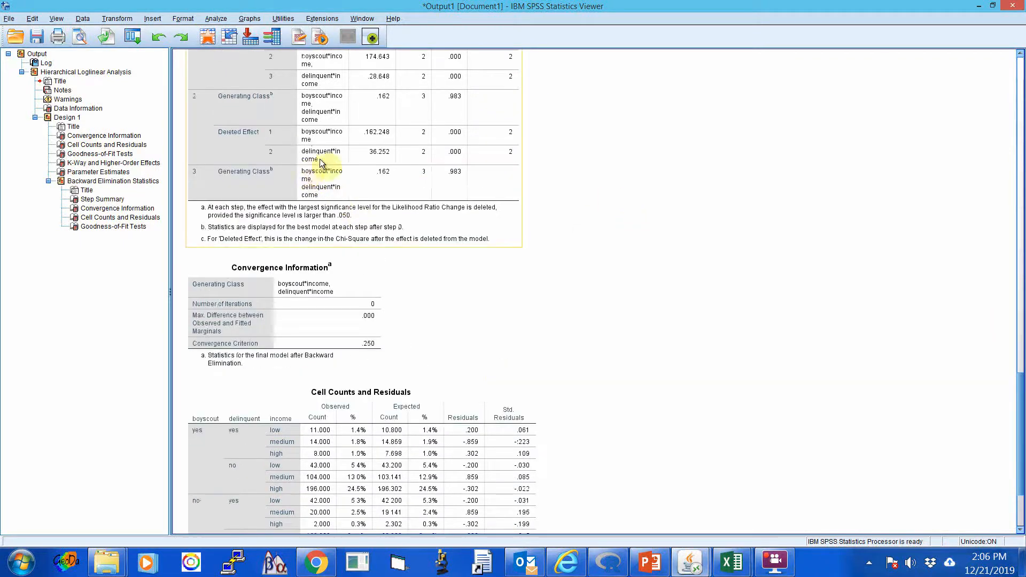
pyautogui.click(335, 187)
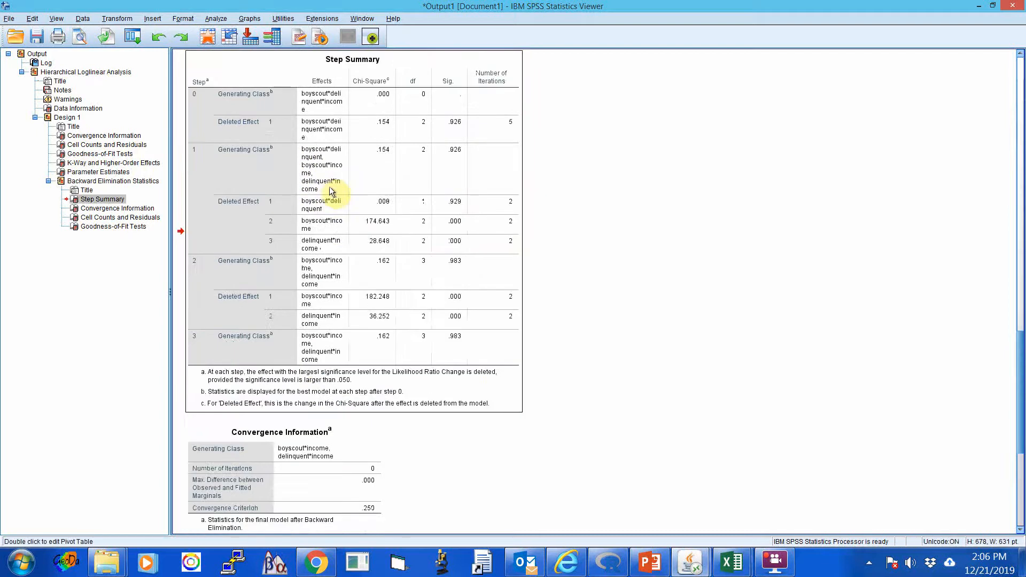
pyautogui.scroll(-4, 583, 280)
pyautogui.scroll(9, 584, 276)
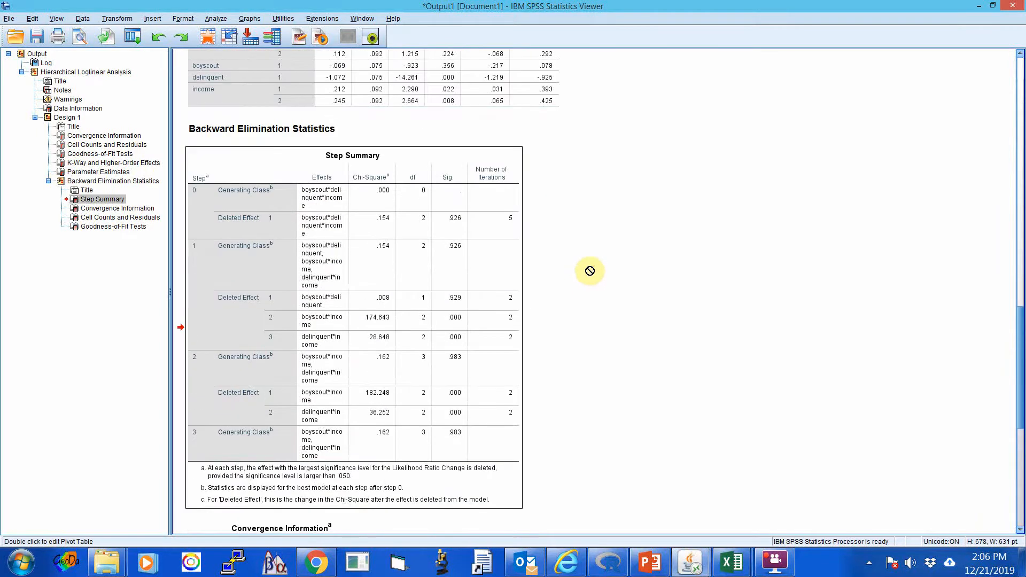
pyautogui.scroll(-9, 591, 270)
pyautogui.scroll(-3, 590, 271)
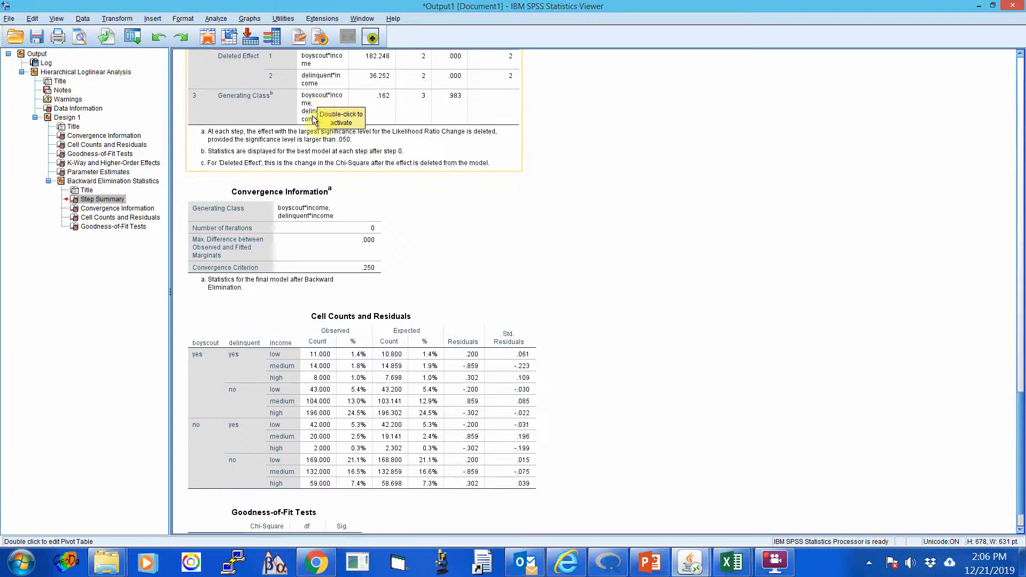
pyautogui.moveTo(319, 122); pyautogui.dragTo(601, 245)
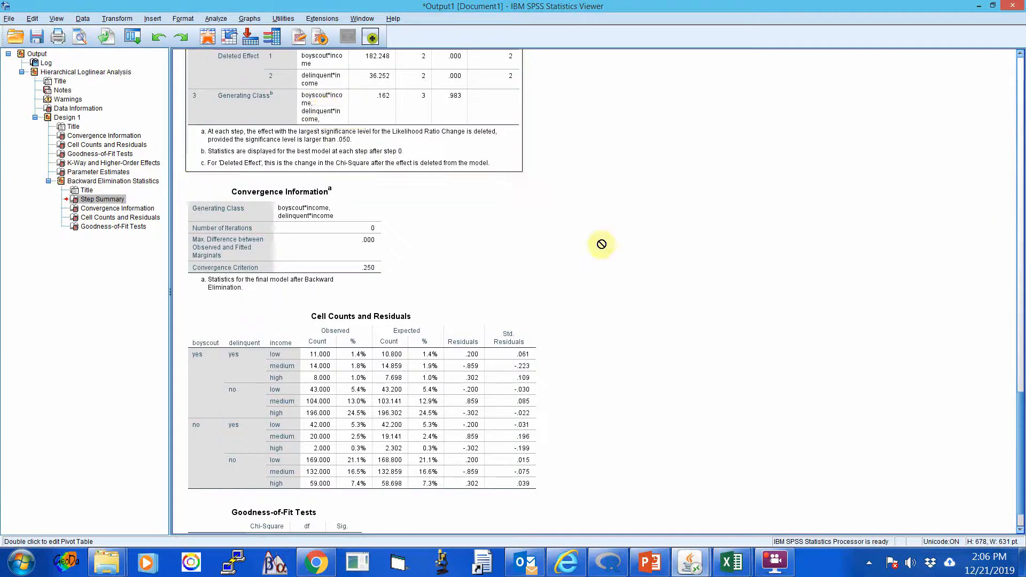
# Check the final model's cell residuals and goodness-of-fit tests against its generating class in the Step Summary.
pyautogui.scroll(-2, 602, 244)
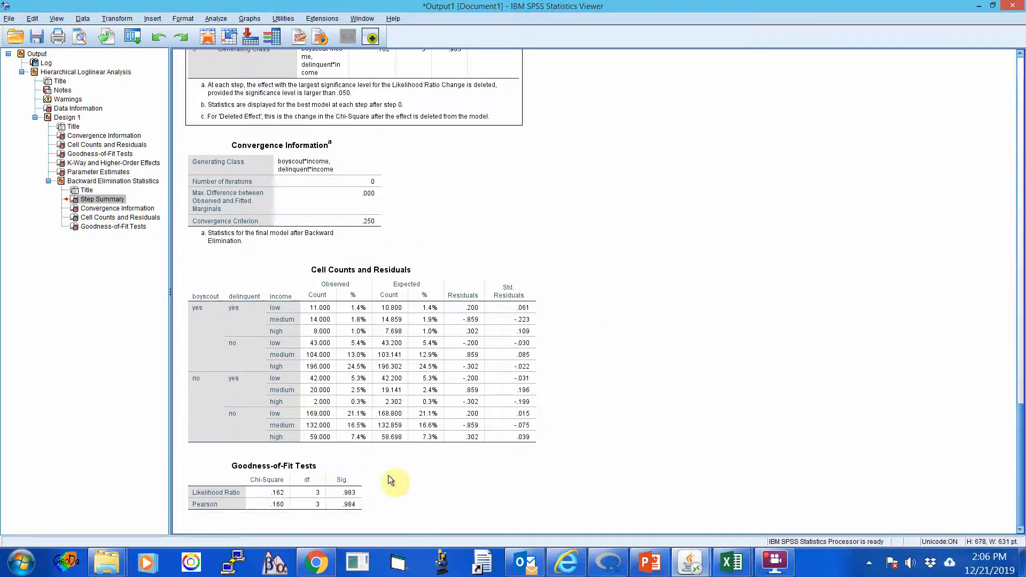
pyautogui.moveTo(388, 477); pyautogui.dragTo(471, 243)
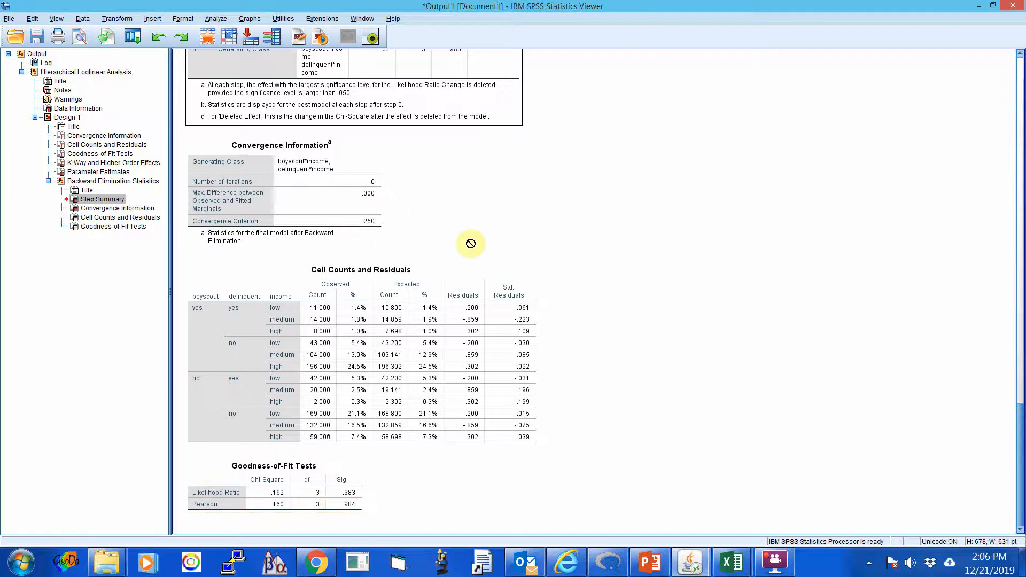
pyautogui.scroll(3, 481, 245)
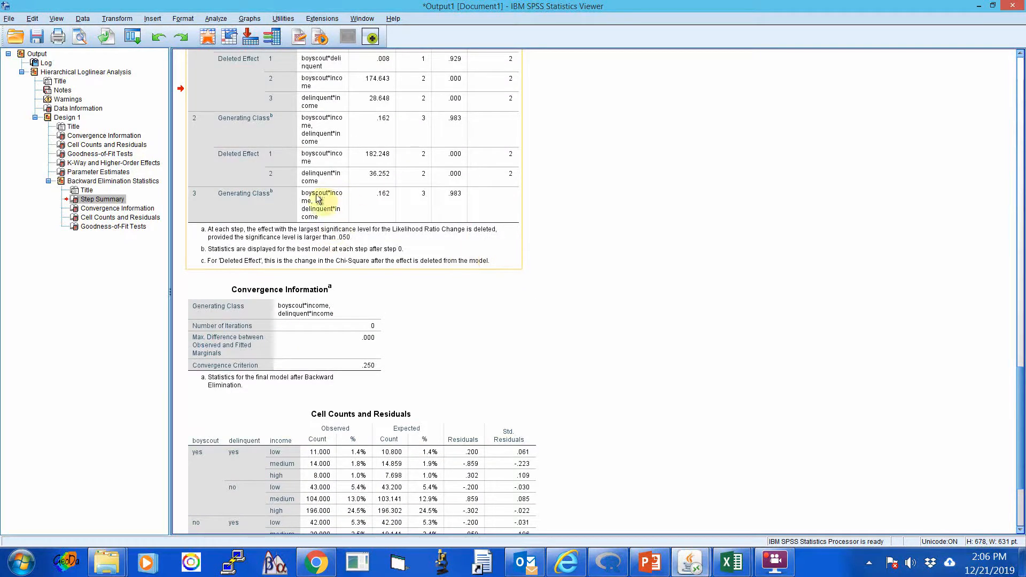
pyautogui.moveTo(319, 199); pyautogui.dragTo(622, 325)
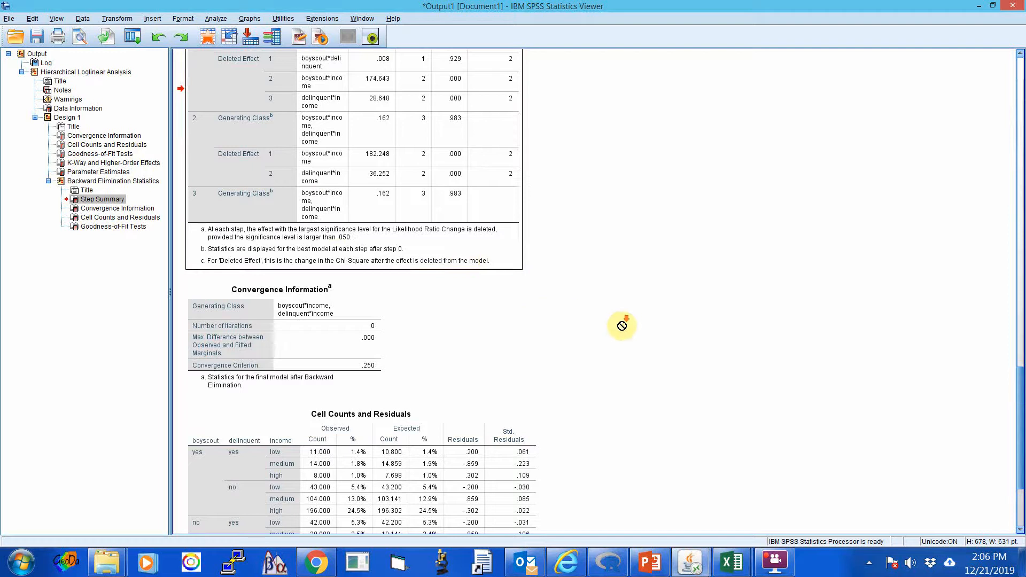
pyautogui.scroll(-3, 623, 326)
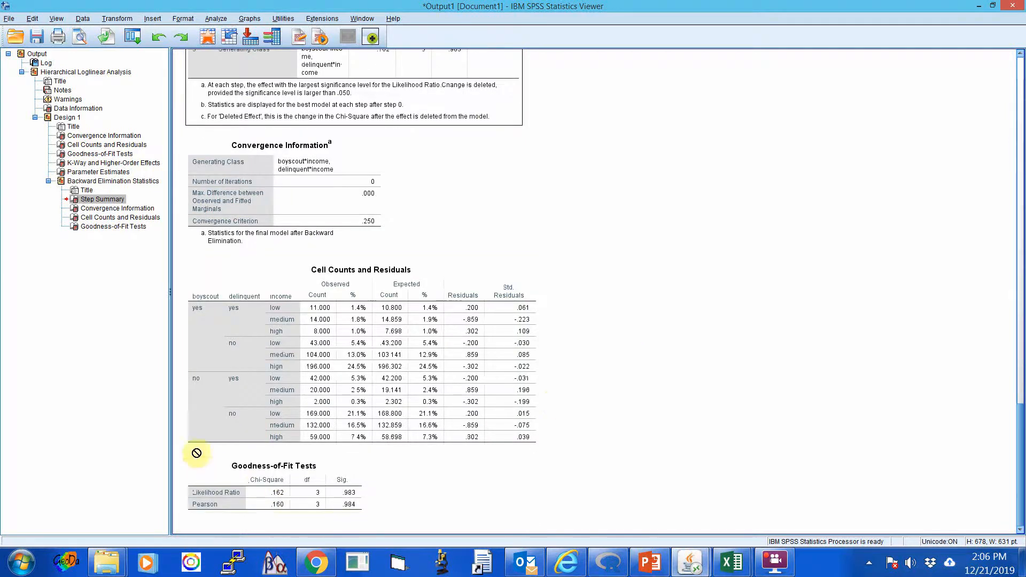
pyautogui.moveTo(196, 453); pyautogui.dragTo(426, 509)
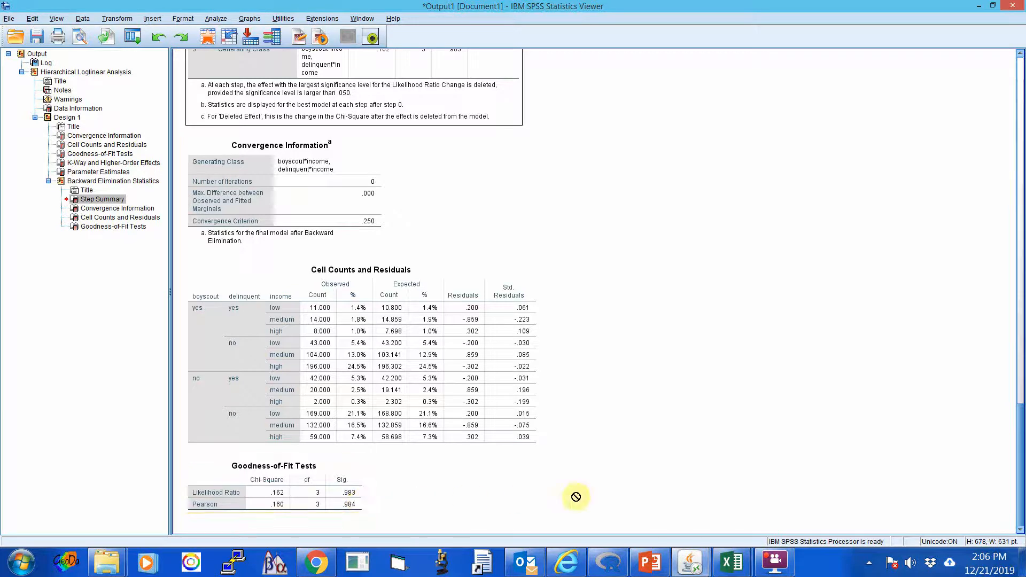
# Start a General Loglinear Analysis with boyscout, delinquent and income as factors.
pyautogui.click(219, 19)
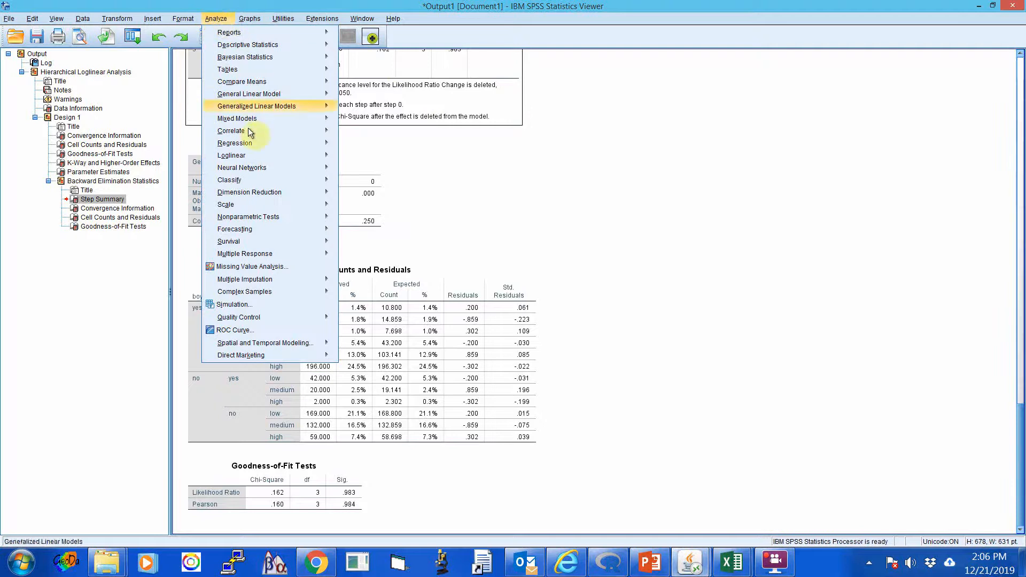
pyautogui.moveTo(246, 156)
pyautogui.click(365, 157)
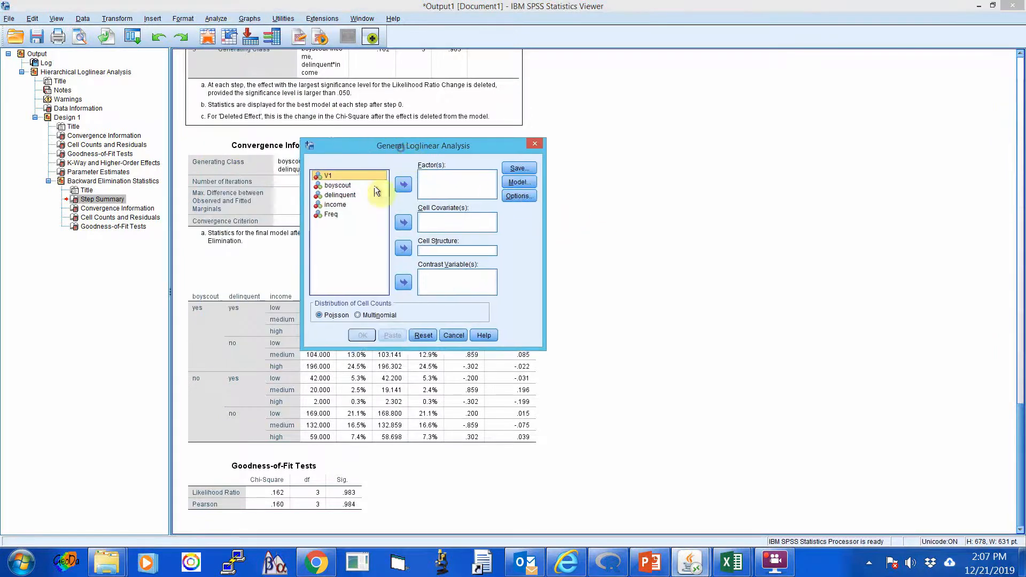
pyautogui.click(340, 185)
pyautogui.keyDown('shift'); pyautogui.click(340, 204); pyautogui.keyUp('shift')
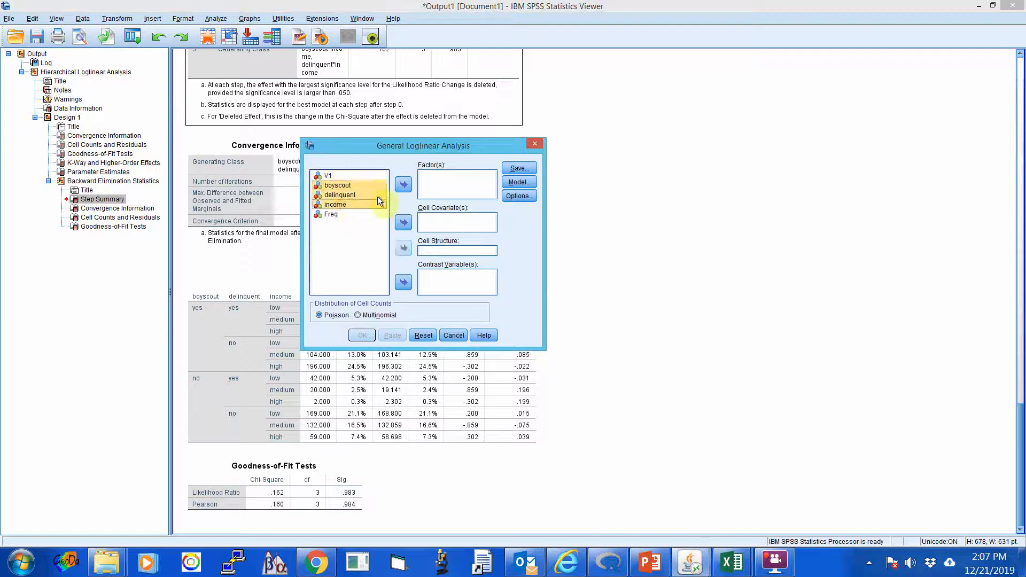
pyautogui.click(403, 185)
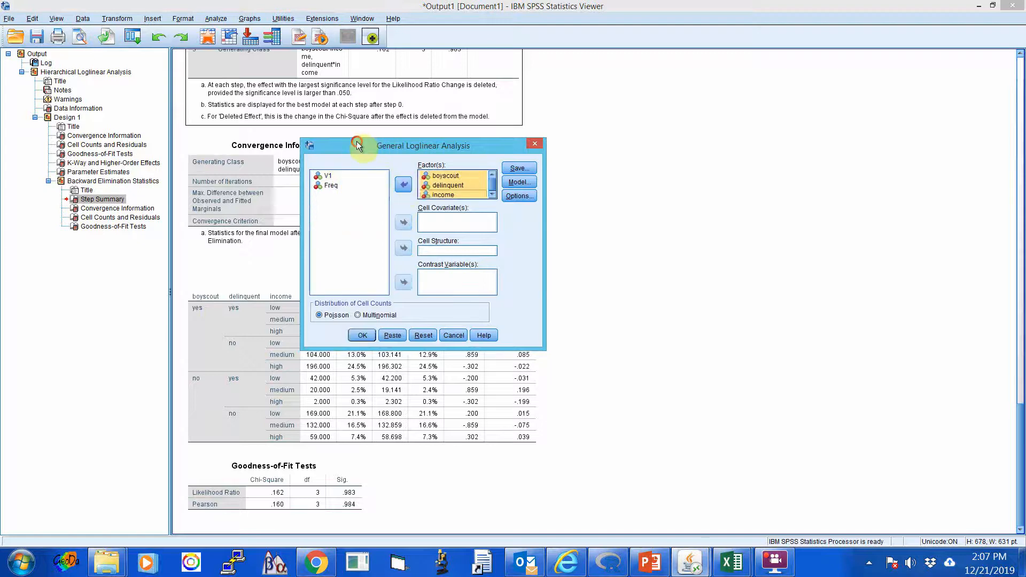
# Specify a custom-built model containing the interaction terms boyscout*income and delinquent*income.
pyautogui.moveTo(357, 141); pyautogui.dragTo(247, 94)
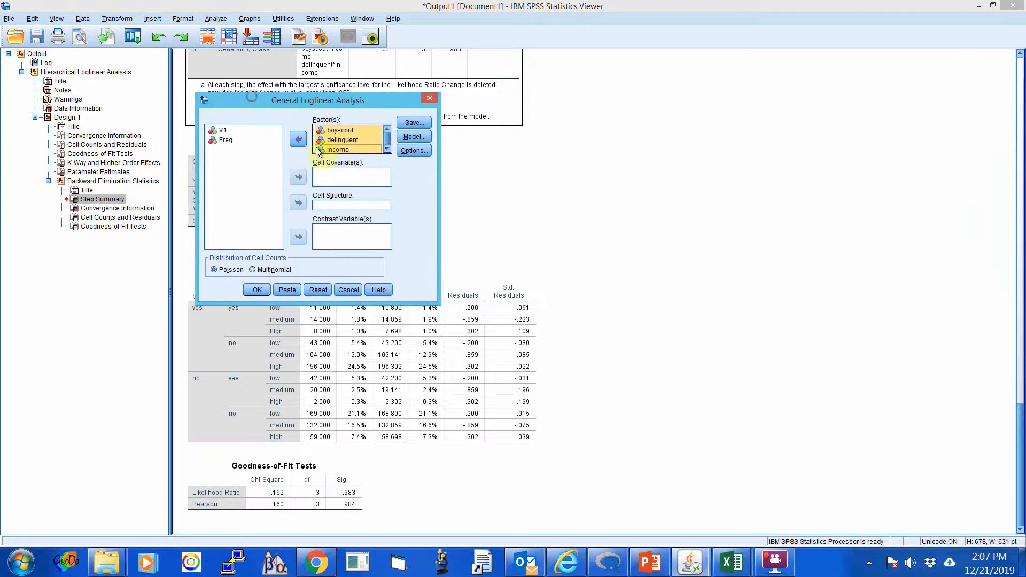
pyautogui.click(417, 138)
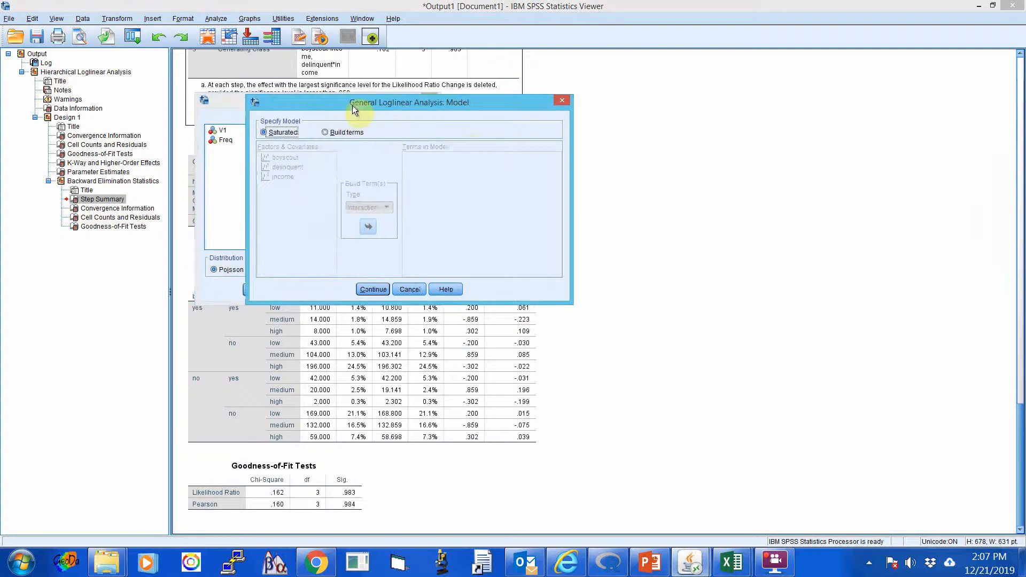
pyautogui.moveTo(352, 104); pyautogui.dragTo(325, 94)
pyautogui.click(299, 121)
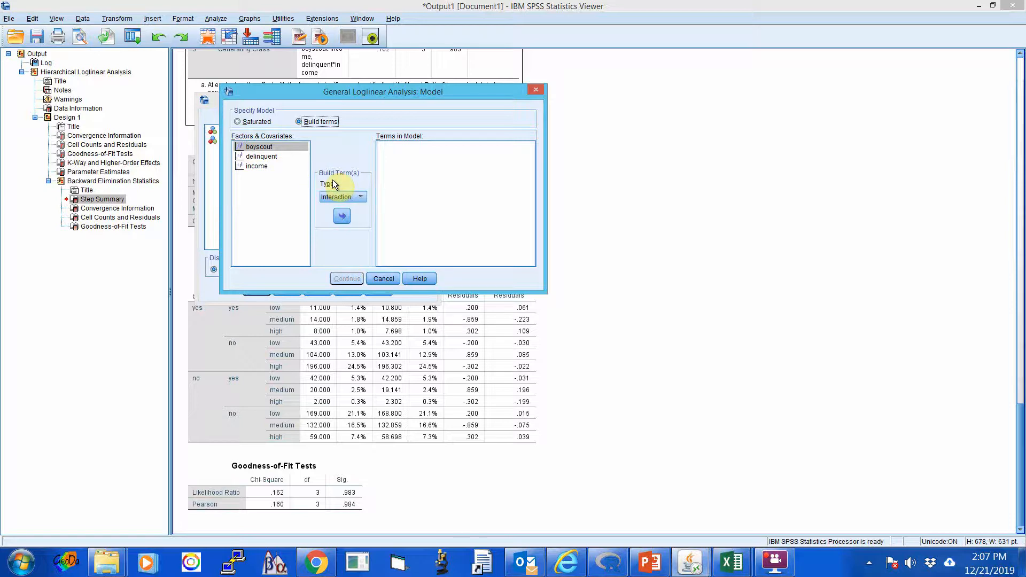
pyautogui.moveTo(338, 89); pyautogui.dragTo(382, 90)
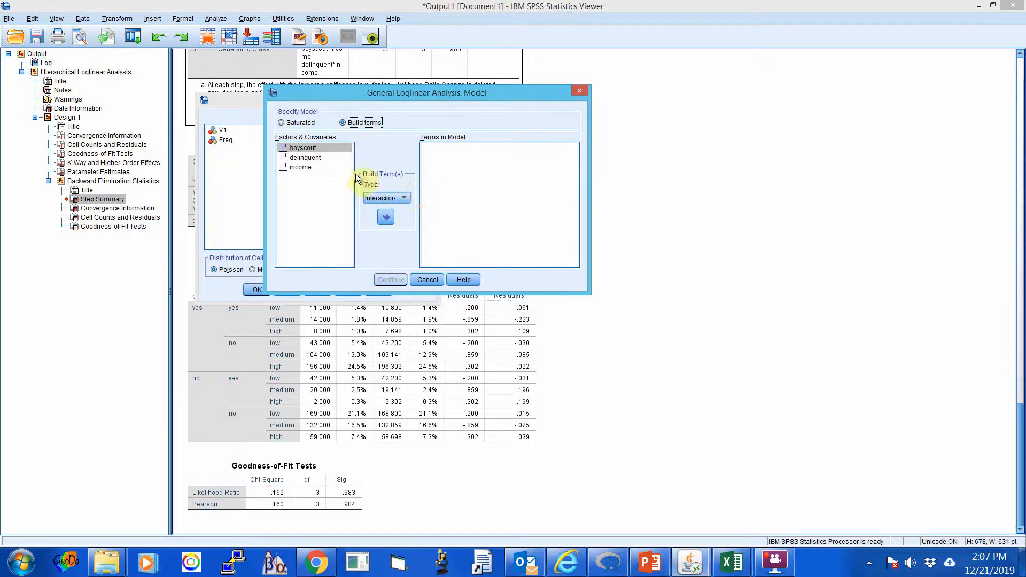
pyautogui.keyDown('ctrl'); pyautogui.click(299, 167); pyautogui.keyUp('ctrl')
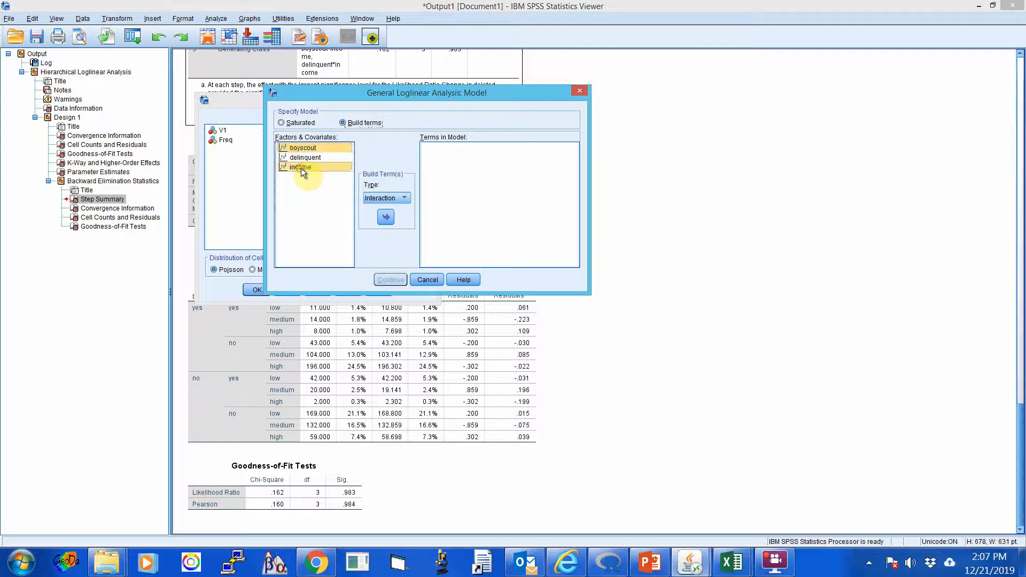
pyautogui.click(386, 217)
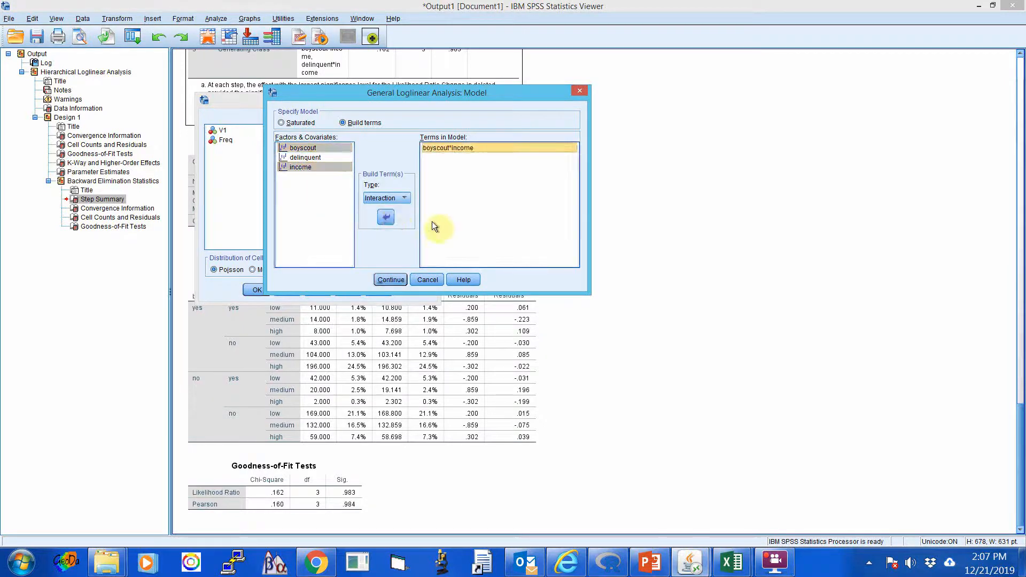
pyautogui.click(310, 158)
pyautogui.keyDown('ctrl'); pyautogui.click(301, 169); pyautogui.keyUp('ctrl')
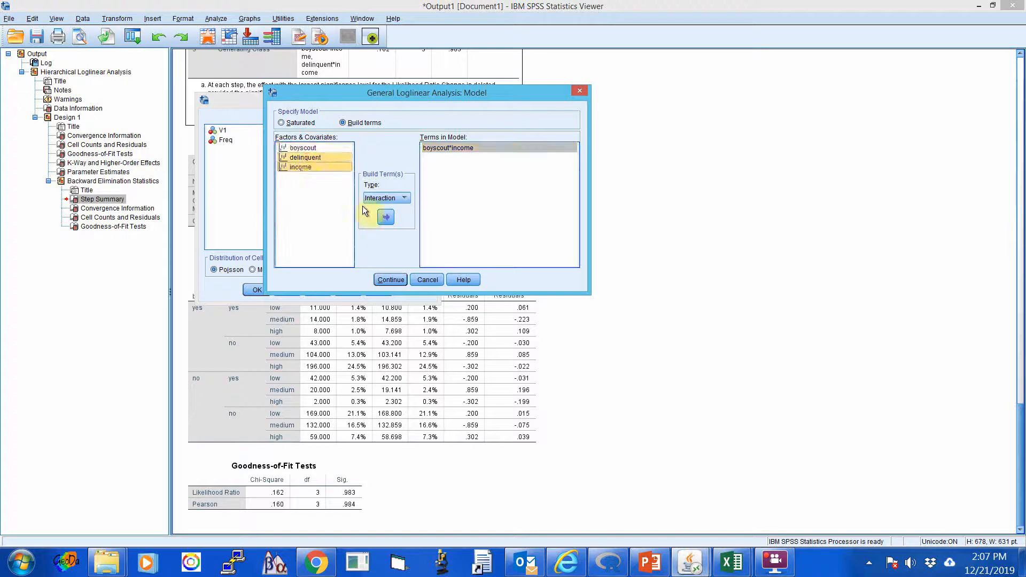
pyautogui.click(387, 217)
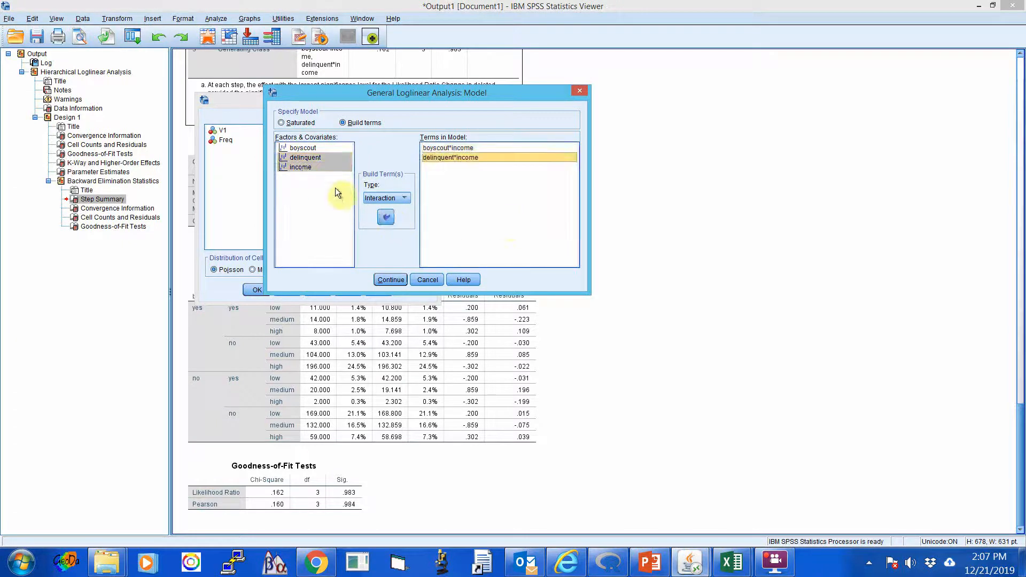
# Add the main effects of boyscout, delinquent and income to the model and accept the model specification.
pyautogui.click(406, 196)
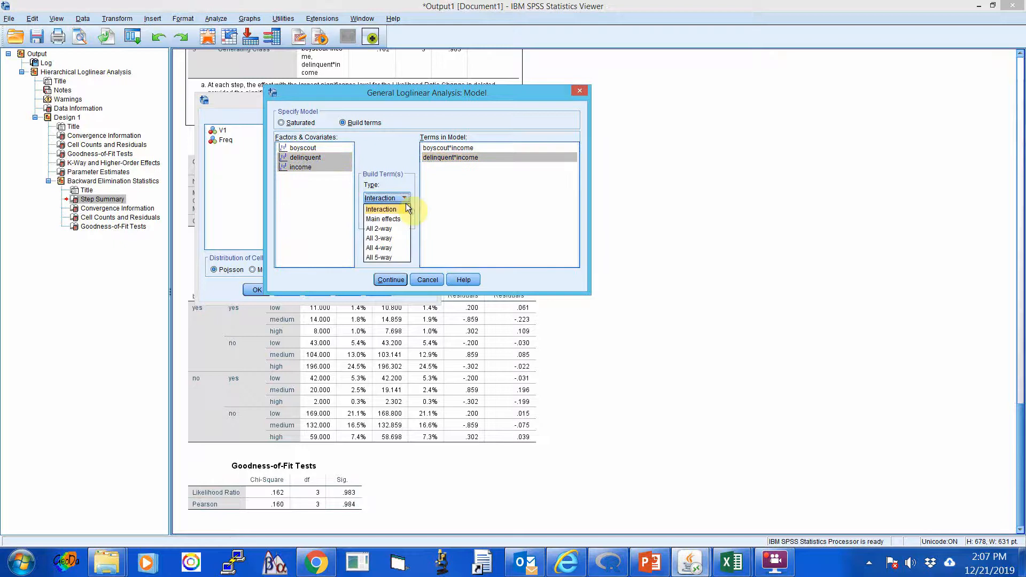
pyautogui.click(395, 218)
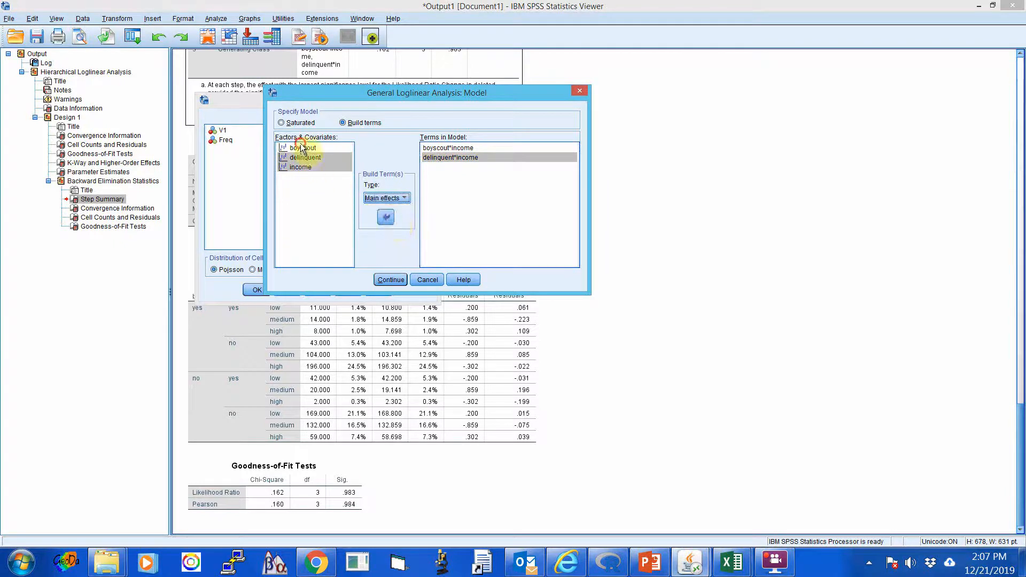
pyautogui.moveTo(301, 148); pyautogui.dragTo(295, 167)
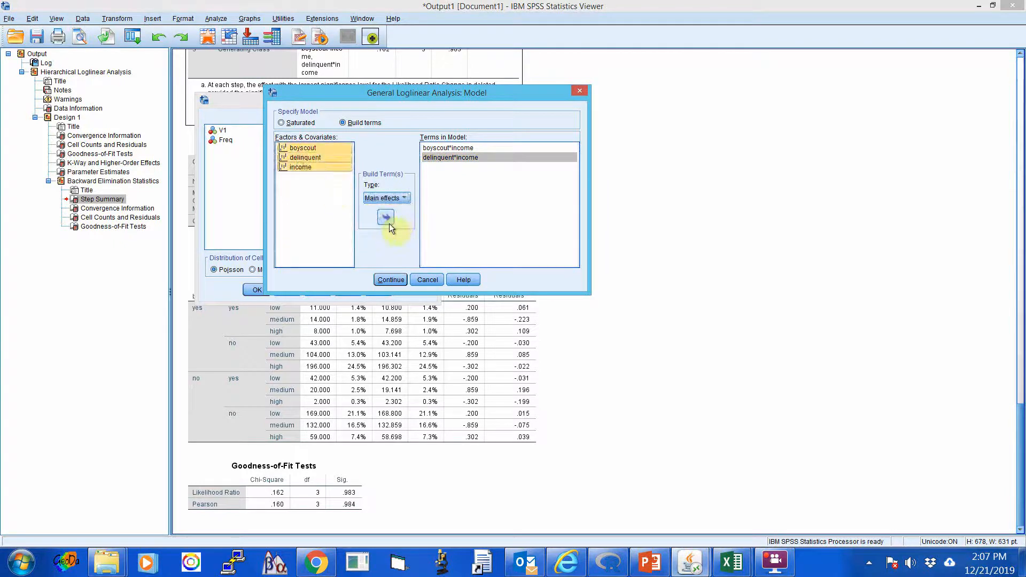
pyautogui.click(389, 220)
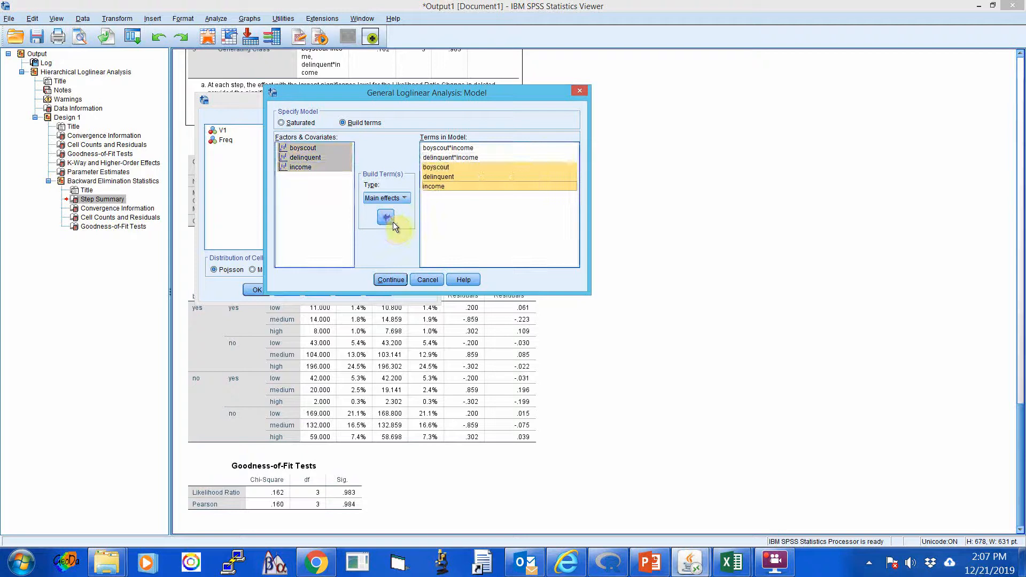
pyautogui.moveTo(377, 93); pyautogui.dragTo(351, 80)
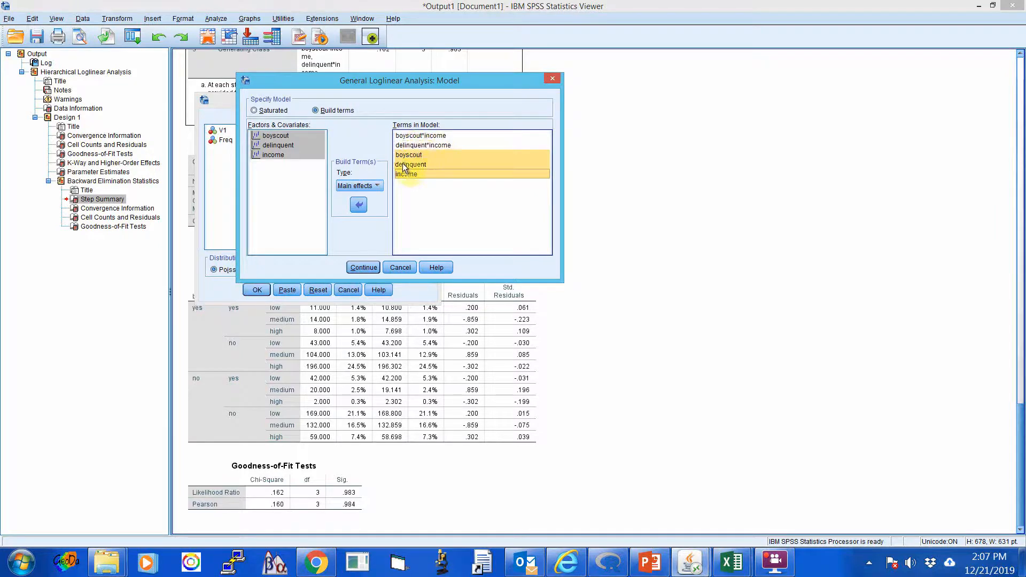
pyautogui.click(426, 175)
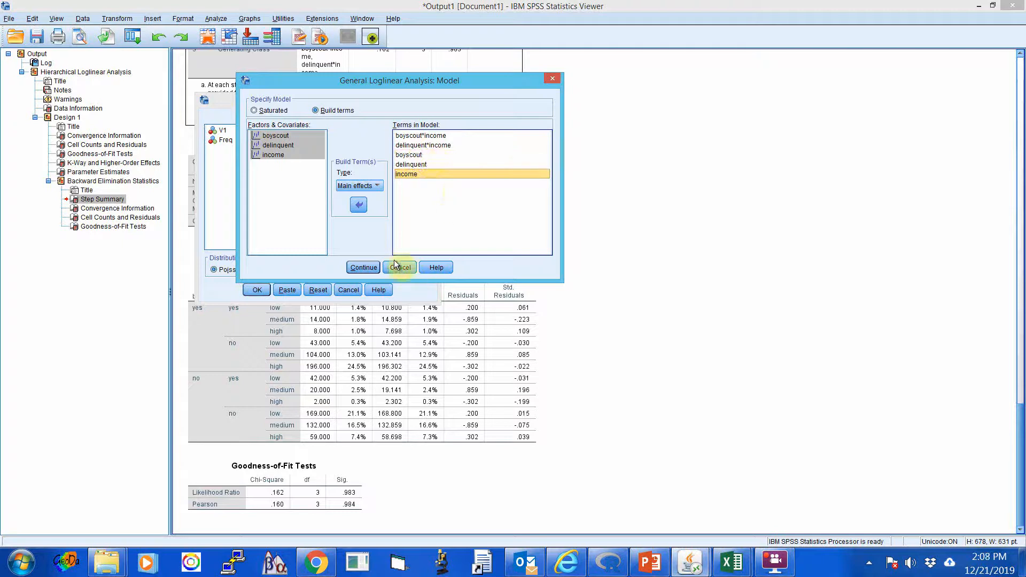
pyautogui.click(364, 267)
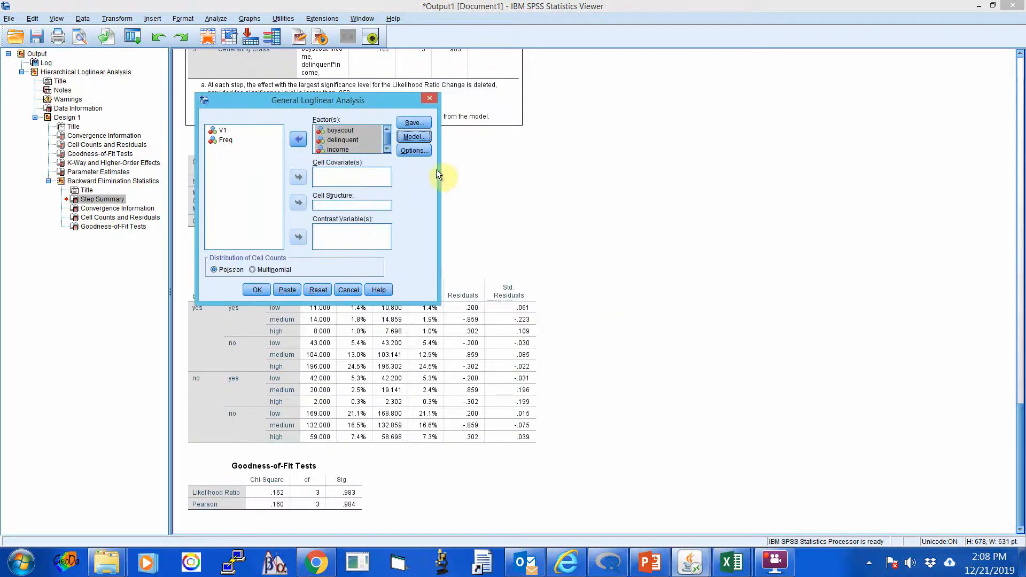
# Include parameter estimates in the general loglinear analysis output and accept the display options.
pyautogui.click(412, 152)
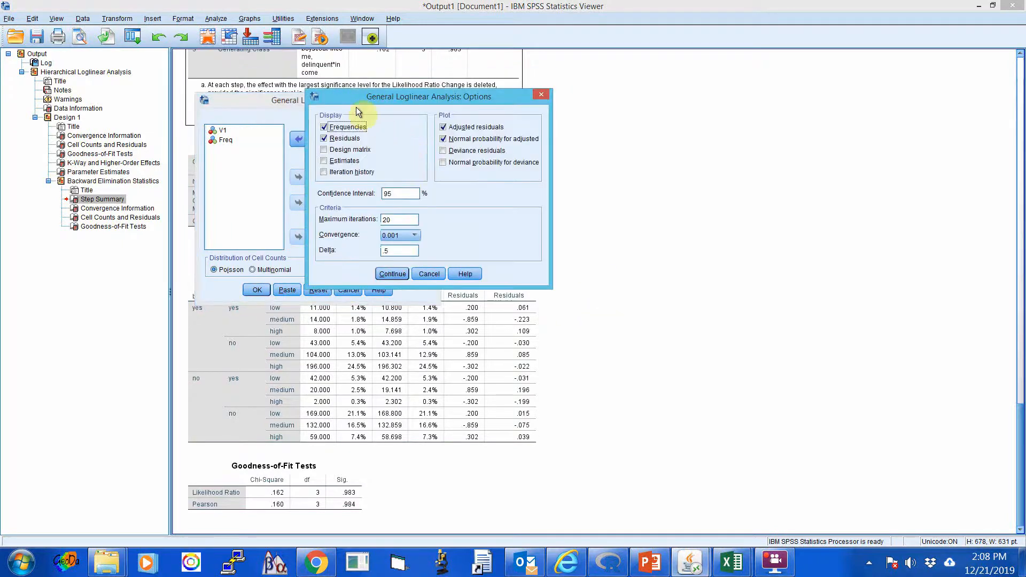
pyautogui.moveTo(360, 101); pyautogui.dragTo(354, 97)
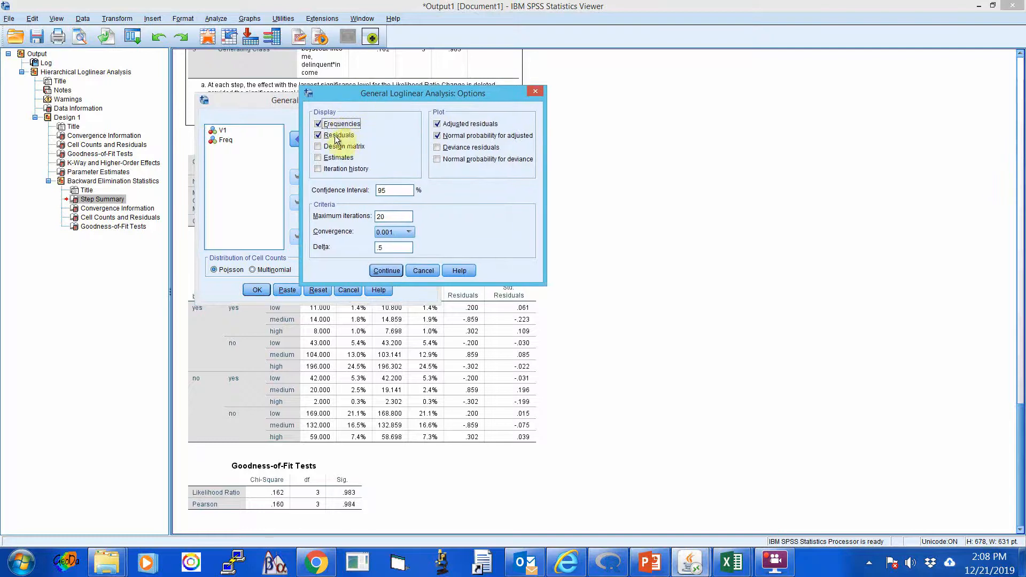
pyautogui.click(317, 157)
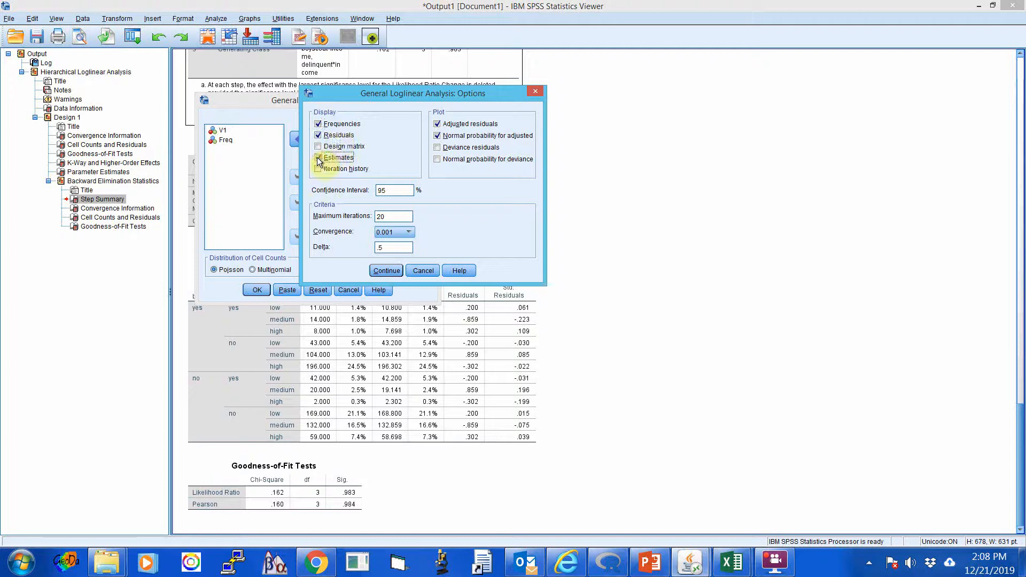
pyautogui.click(385, 251)
pyautogui.click(383, 271)
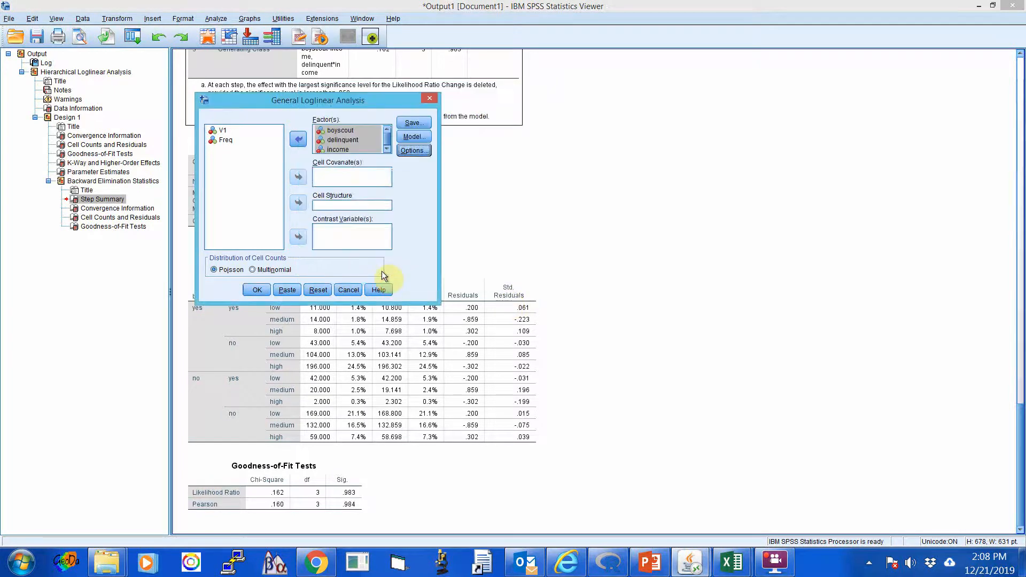
# Run the general loglinear analysis and review its data information, convergence, goodness-of-fit, and cell counts tables.
pyautogui.click(256, 290)
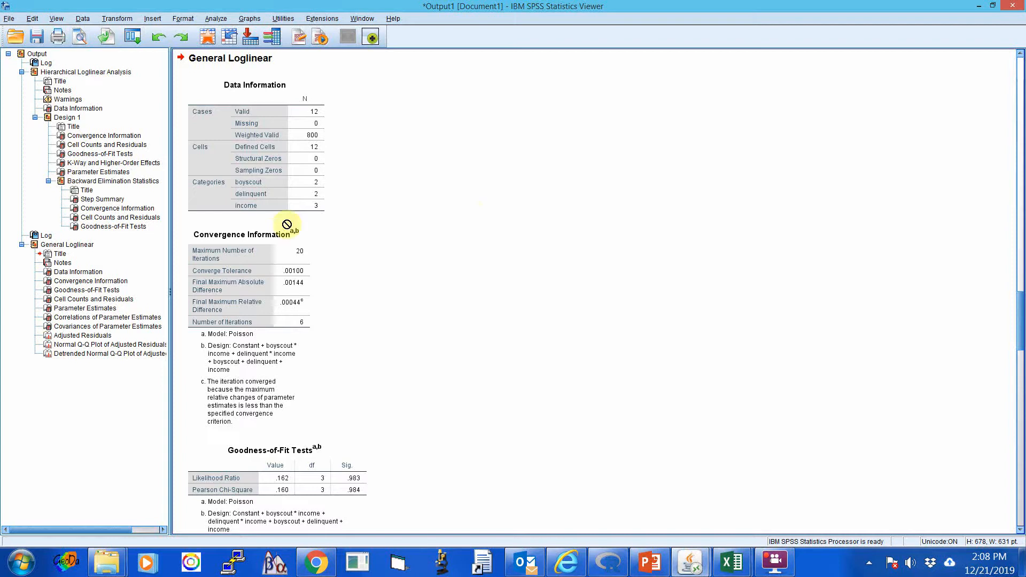
pyautogui.click(187, 183)
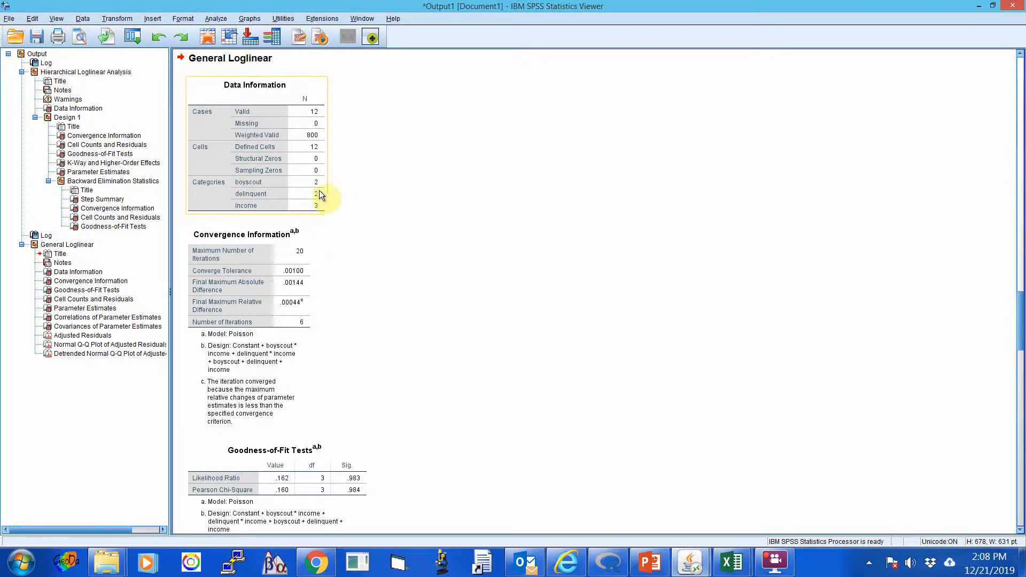
pyautogui.scroll(-3, 395, 229)
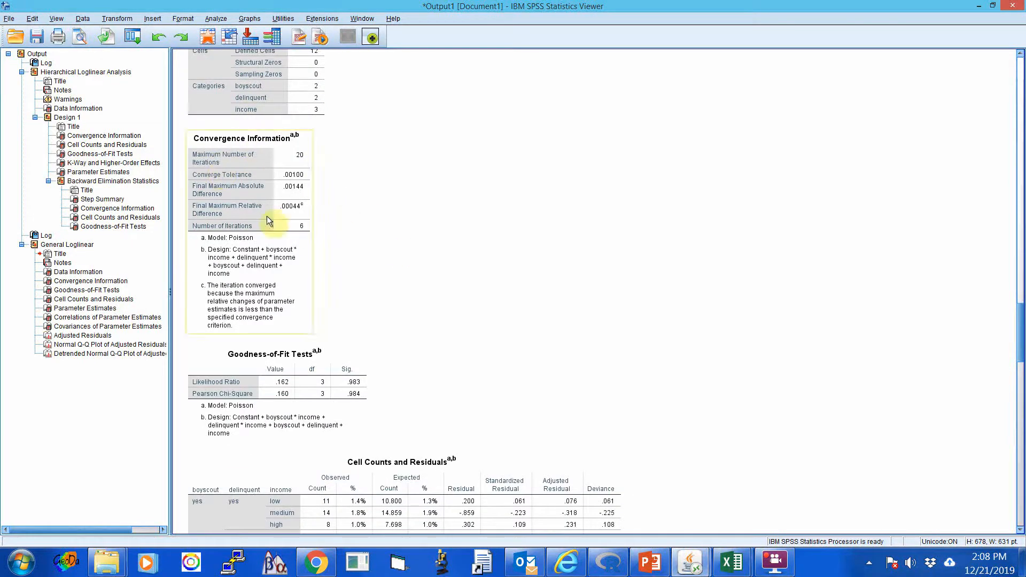
pyautogui.scroll(-7, 448, 242)
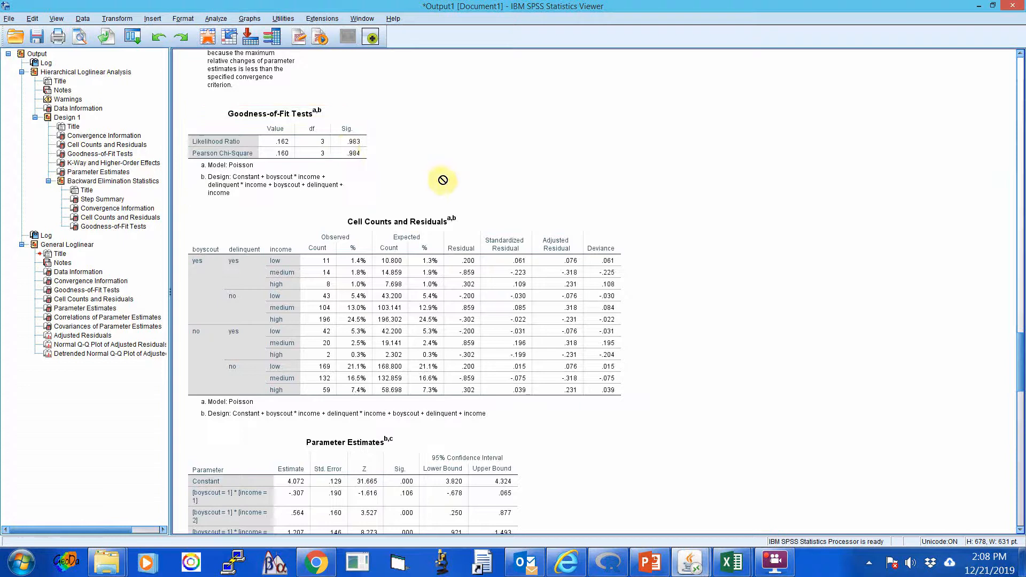
pyautogui.scroll(-3, 470, 170)
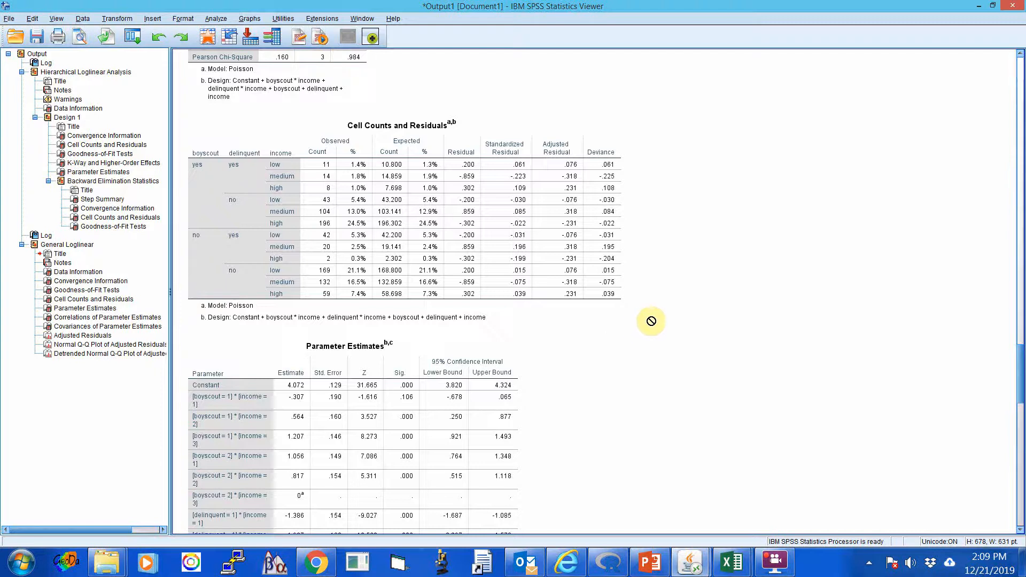
# Examine the general loglinear Parameter Estimates table and compare it with the Cell Counts and Residuals table.
pyautogui.scroll(-3, 619, 321)
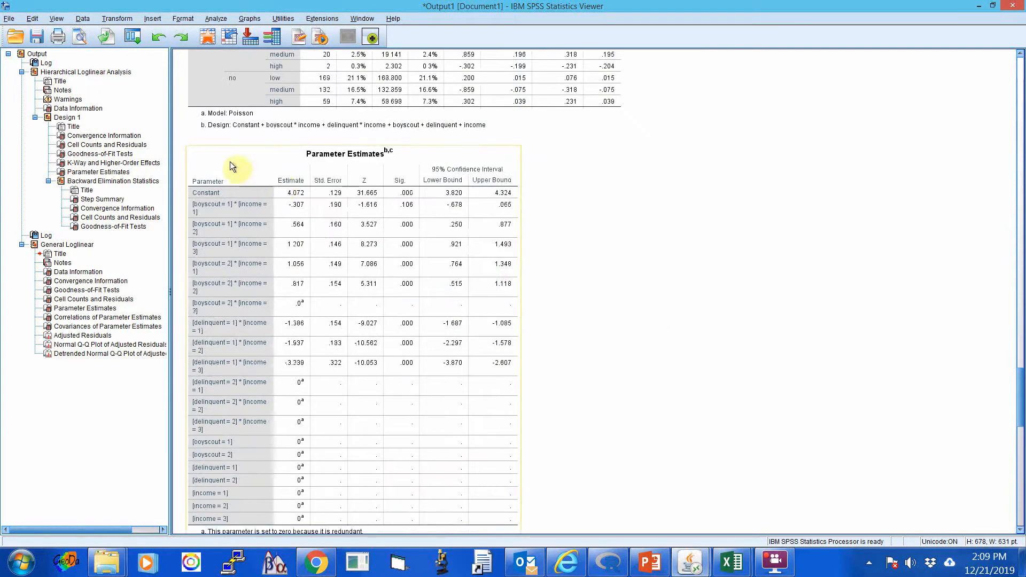
pyautogui.scroll(-2, 309, 179)
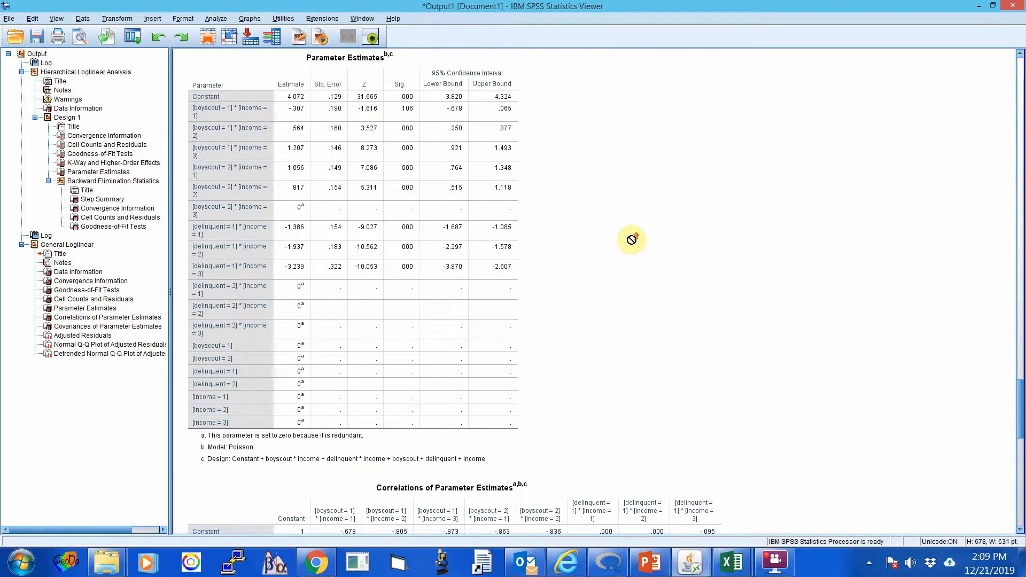
pyautogui.scroll(4, 632, 239)
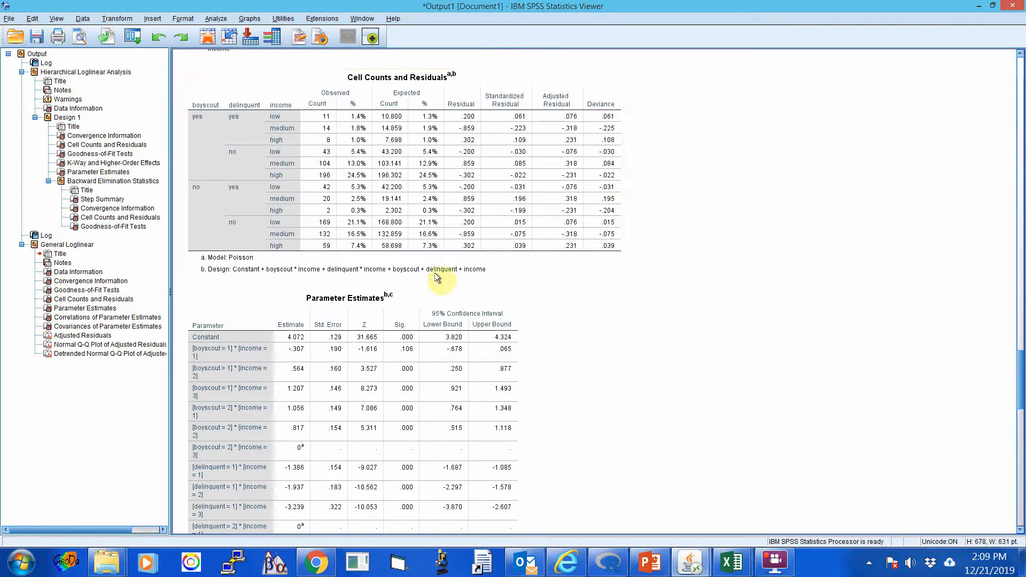
pyautogui.scroll(-3, 338, 265)
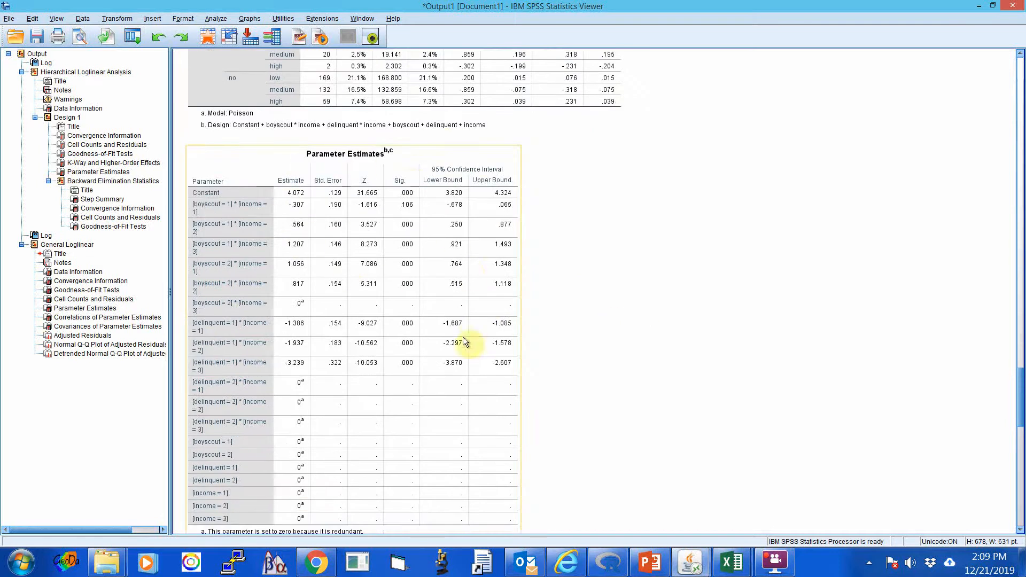
pyautogui.click(595, 353)
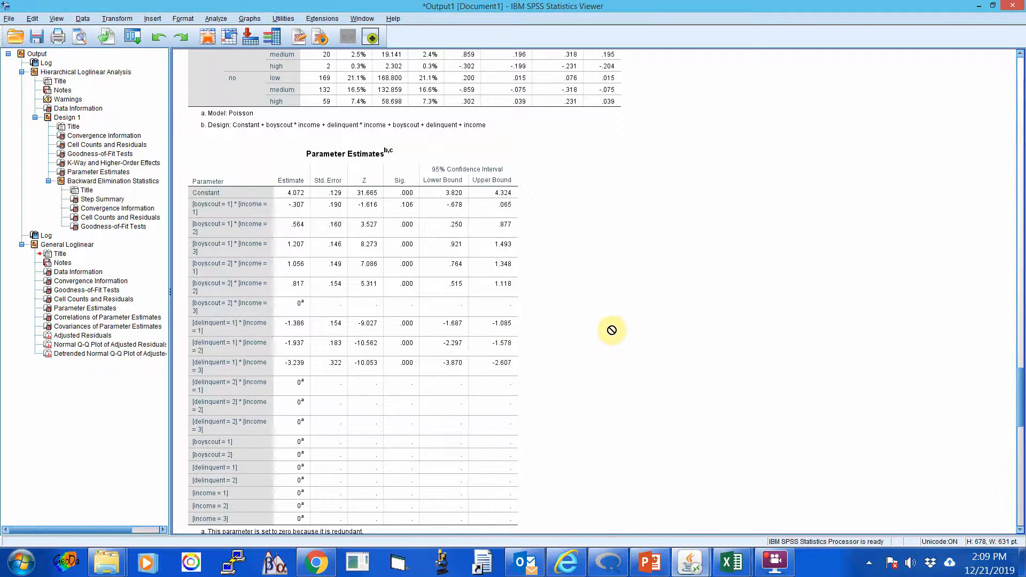
pyautogui.scroll(-2, 615, 332)
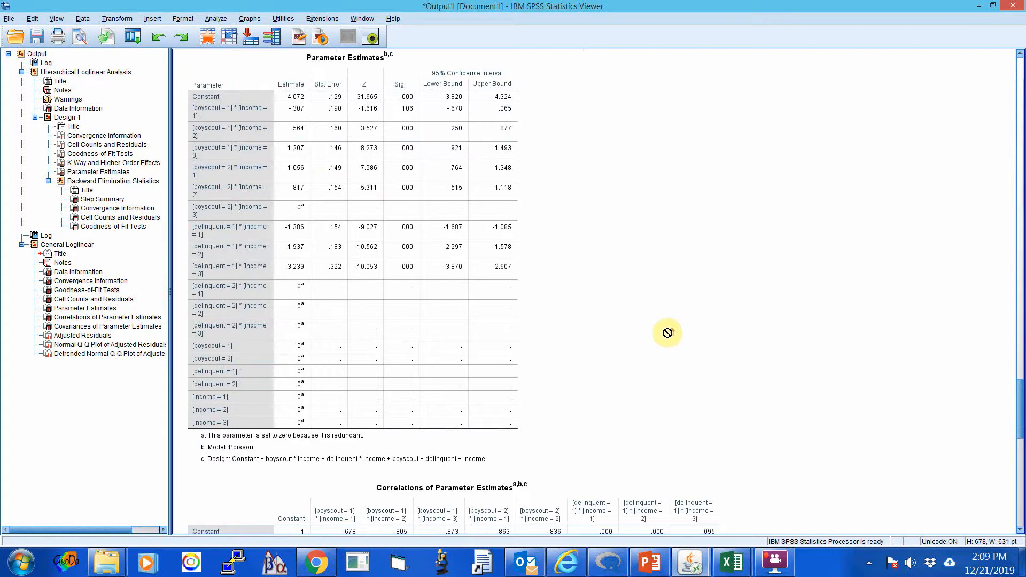
pyautogui.scroll(4, 721, 332)
pyautogui.scroll(2, 725, 332)
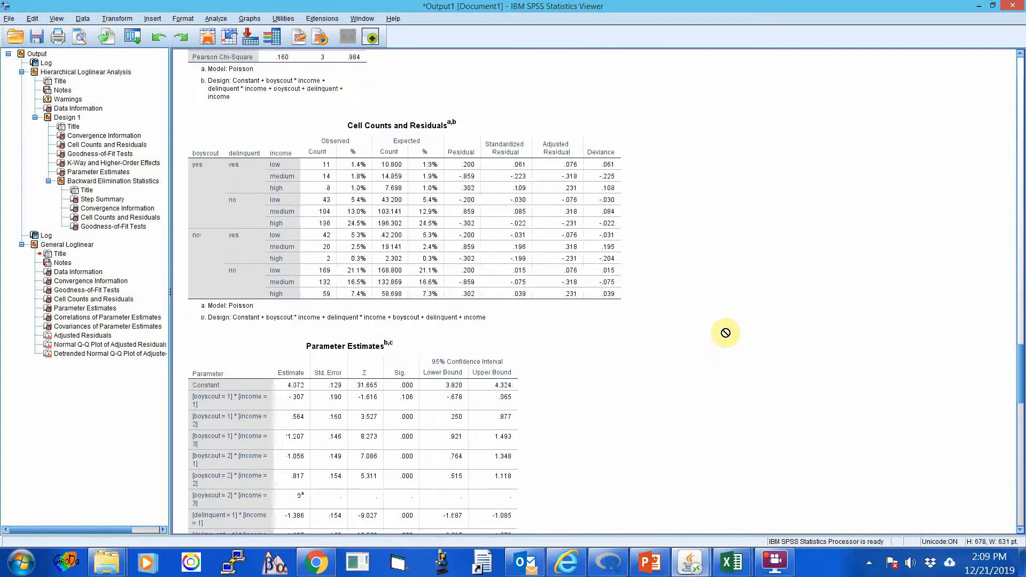
pyautogui.scroll(-1, 716, 319)
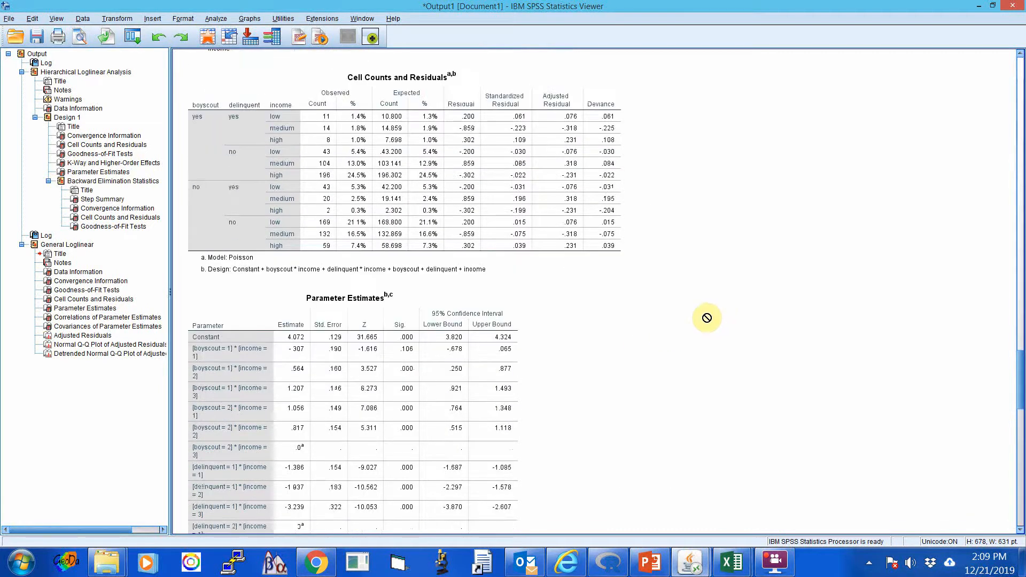
# View the export settings and available document types for the Cell Counts and Residuals table, then cancel the export.
pyautogui.click(411, 224)
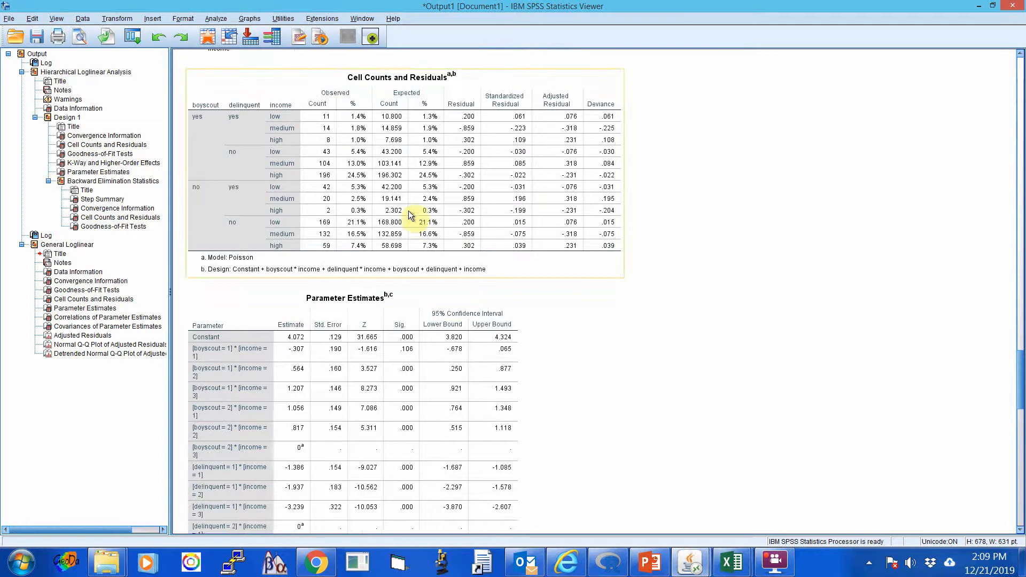
pyautogui.rightClick(314, 123)
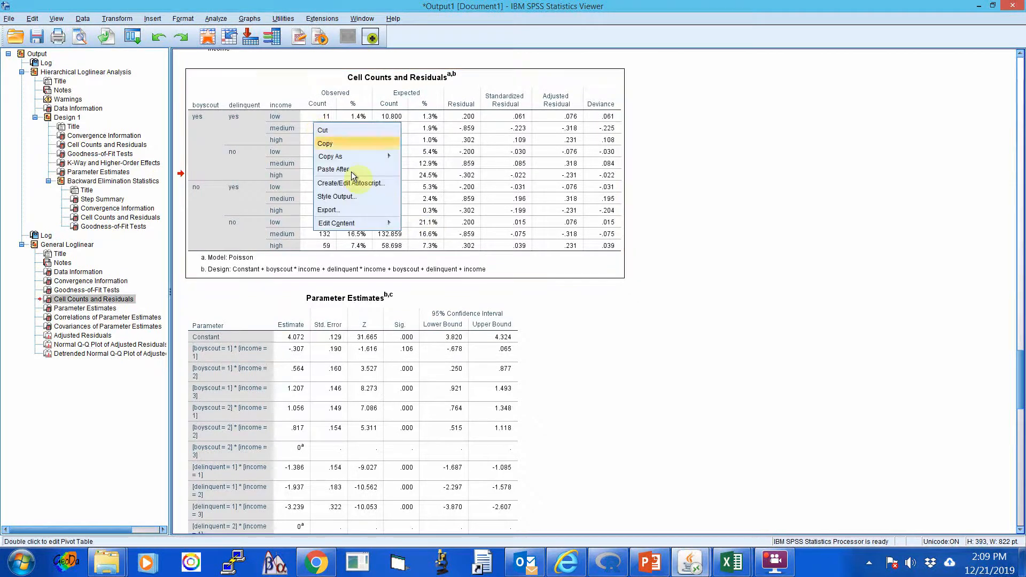
pyautogui.click(345, 210)
pyautogui.click(480, 172)
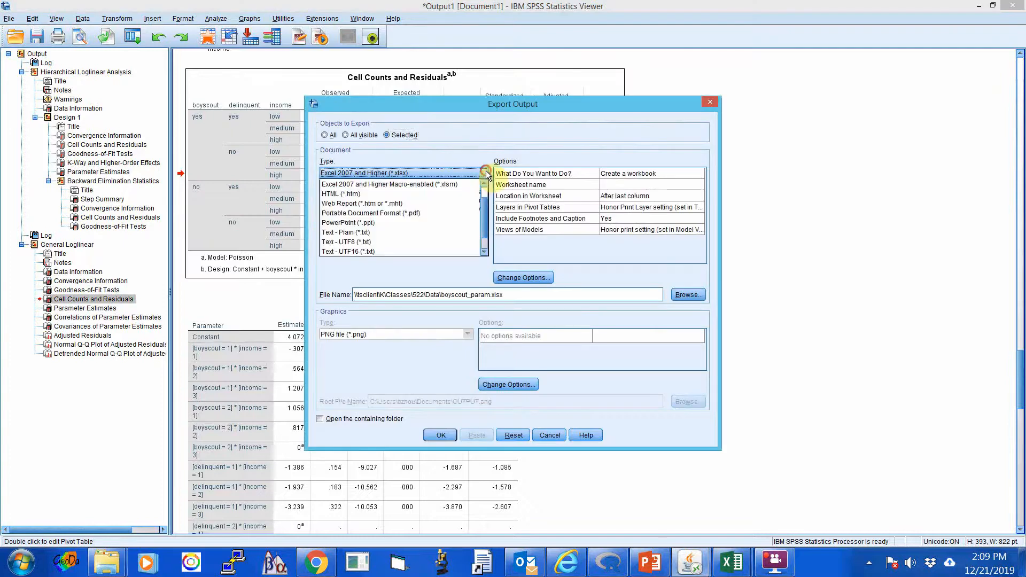
pyautogui.click(486, 172)
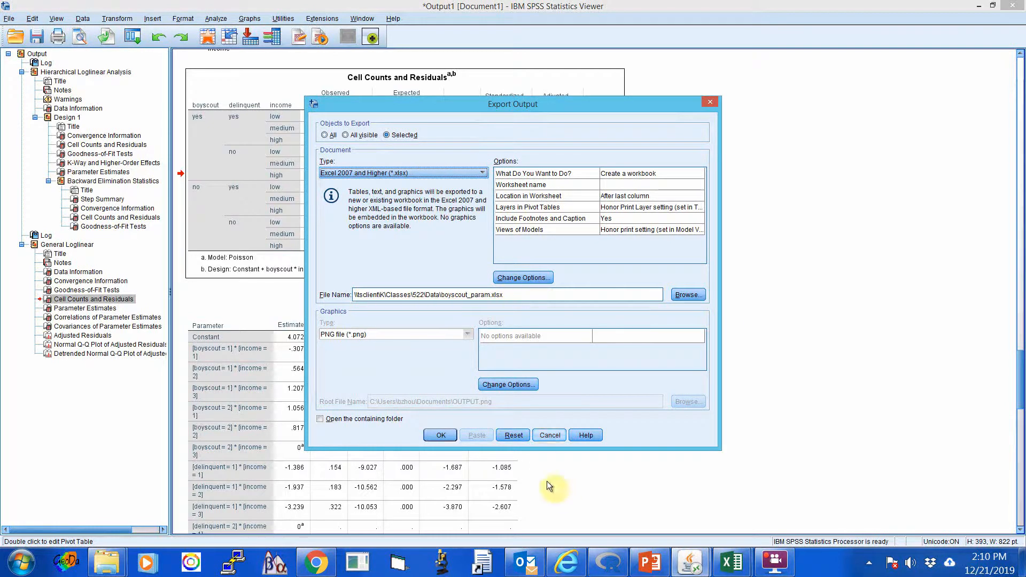
pyautogui.click(552, 435)
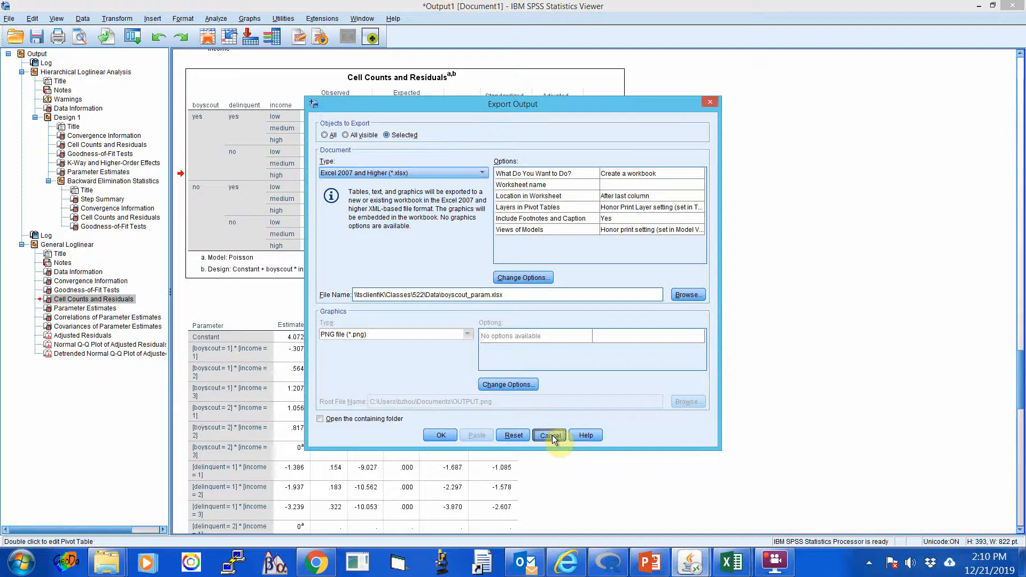
# View the export settings for the general loglinear Parameter Estimates table and cancel the export.
pyautogui.scroll(-3, 511, 358)
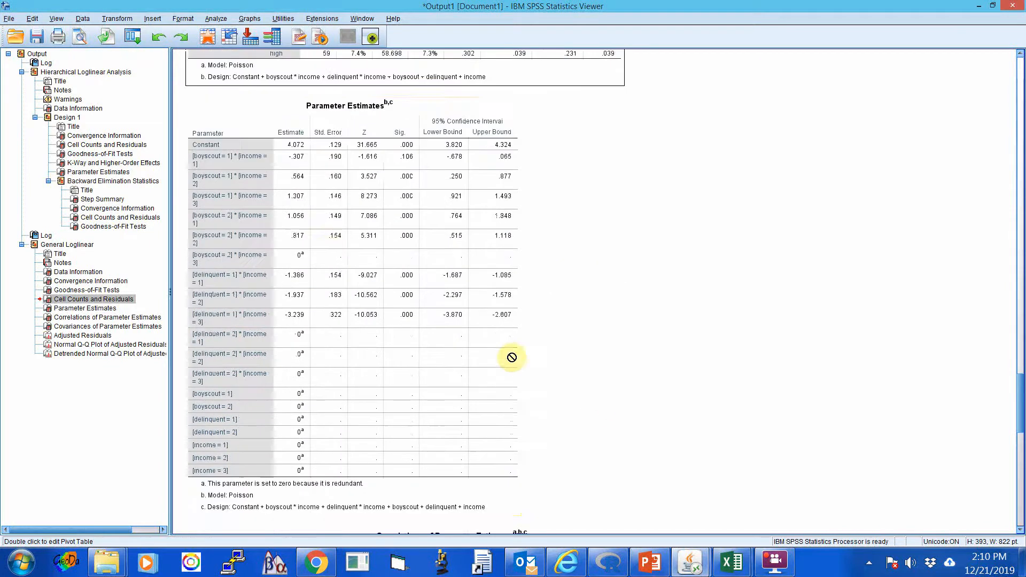
pyautogui.click(320, 242)
pyautogui.rightClick(320, 241)
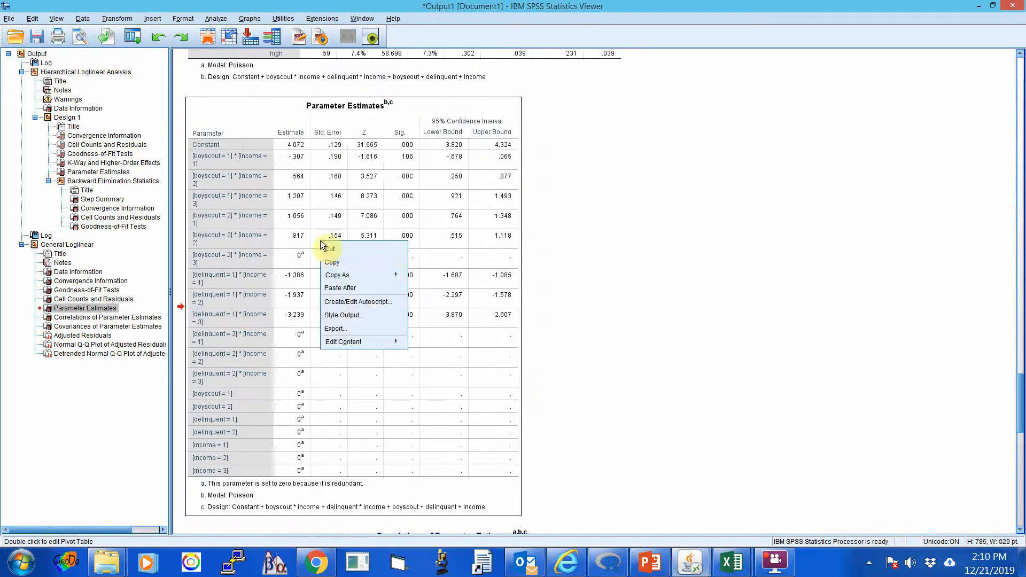
pyautogui.click(342, 328)
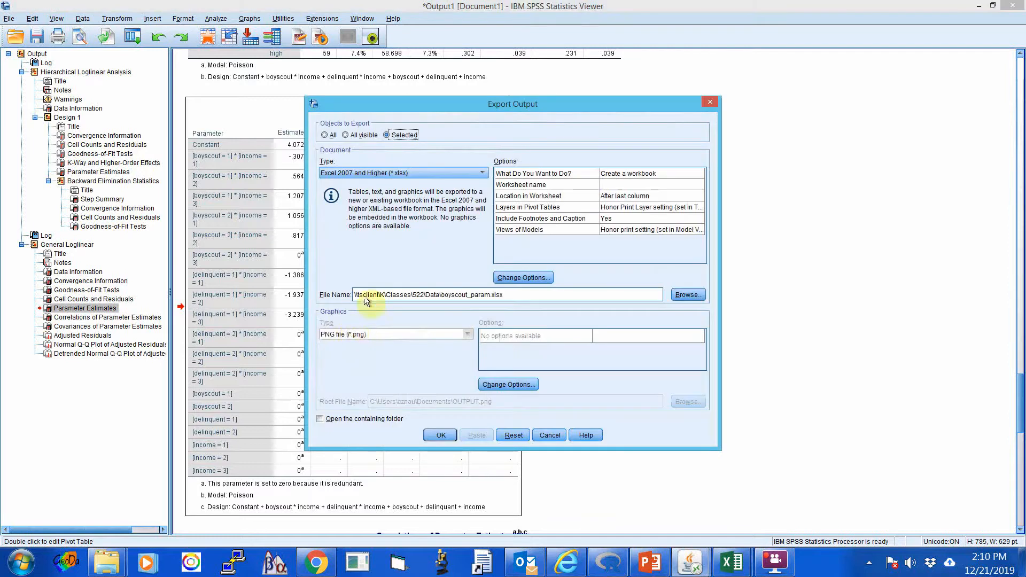
pyautogui.click(546, 434)
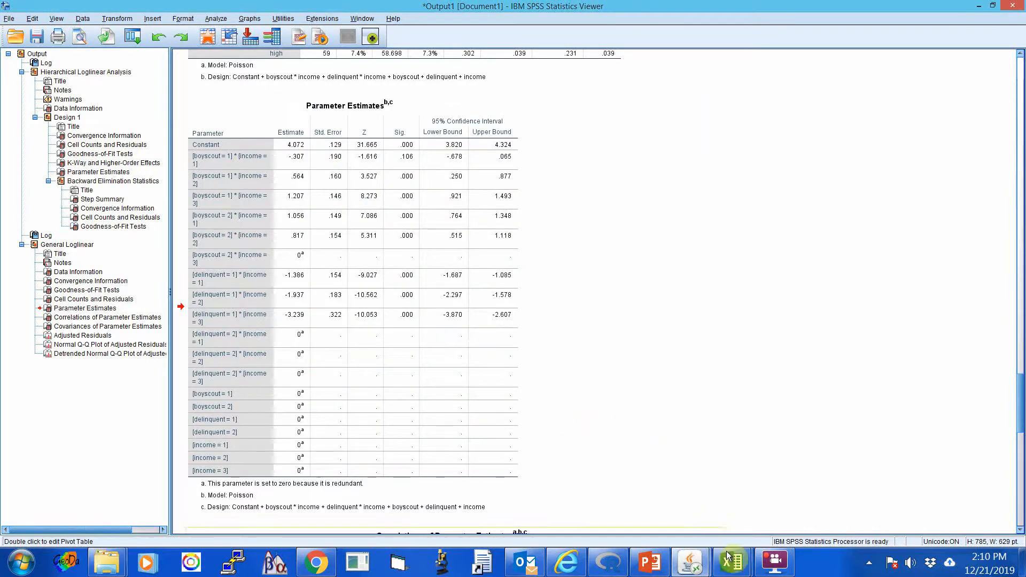
# Switch to the boyscout_count.xlsx workbook in Excel and inspect the observed and expected count columns.
pyautogui.moveTo(732, 561)
pyautogui.click(613, 501)
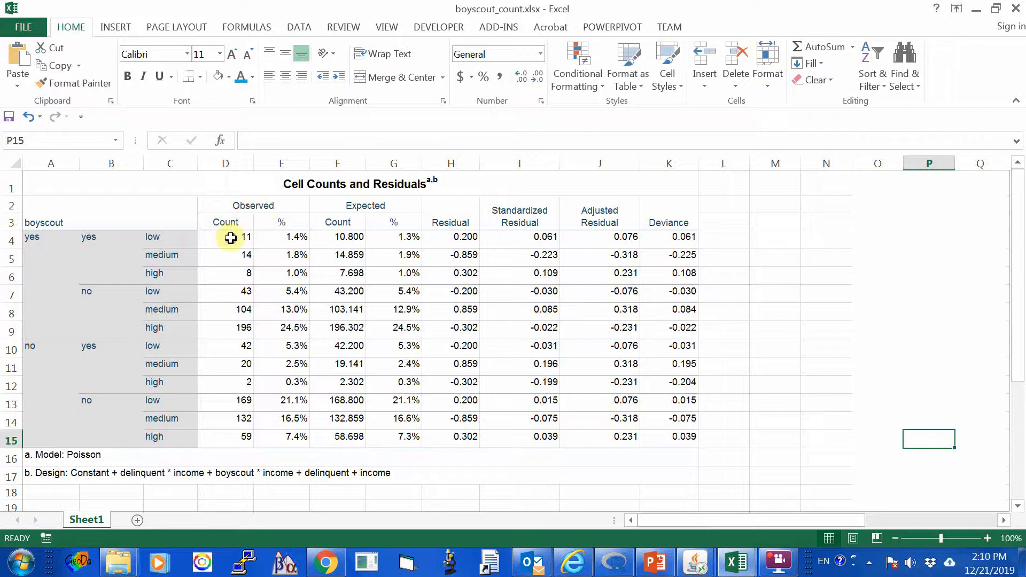
pyautogui.moveTo(232, 236); pyautogui.dragTo(247, 426)
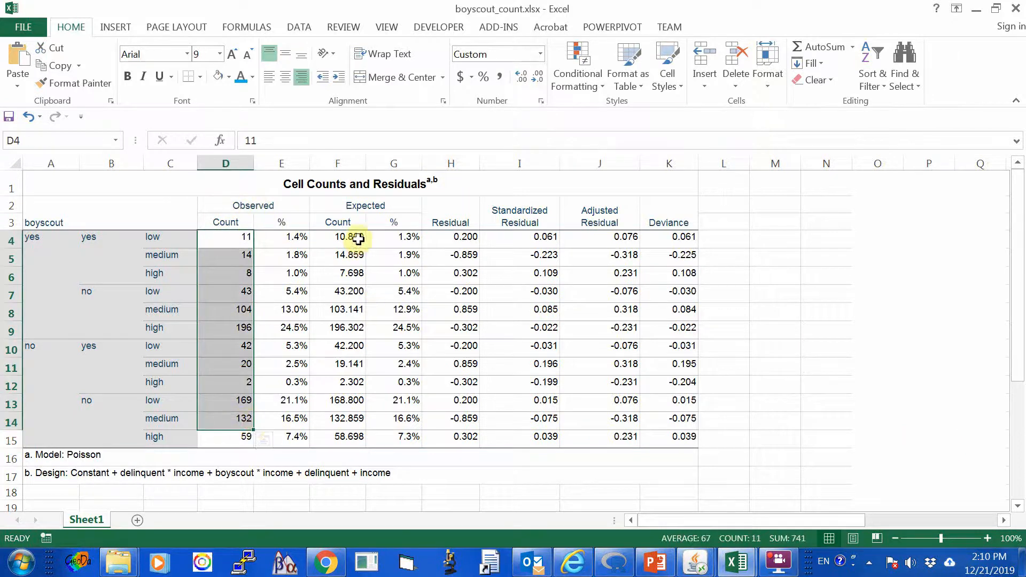
pyautogui.moveTo(355, 235); pyautogui.dragTo(342, 430)
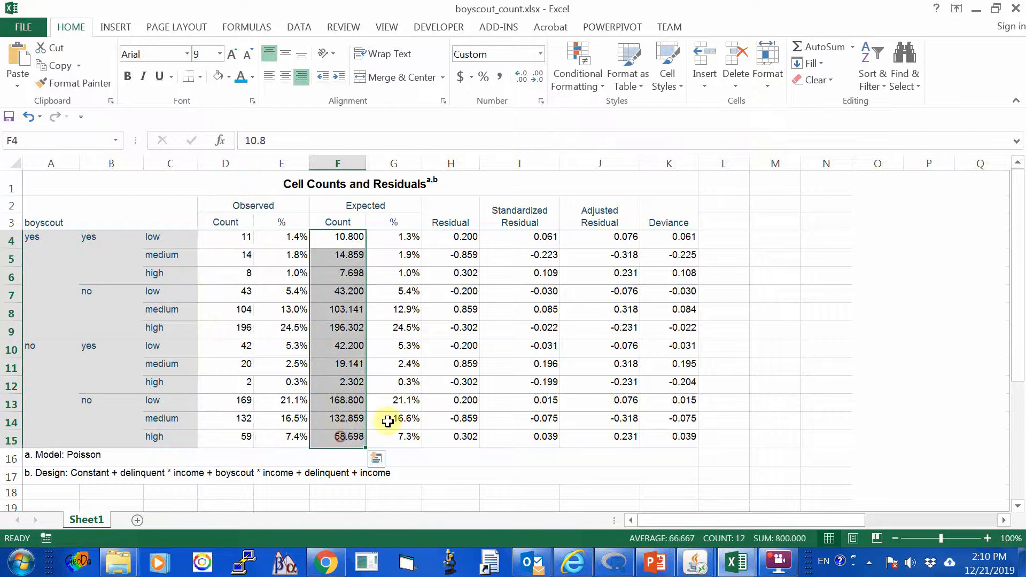
pyautogui.click(881, 337)
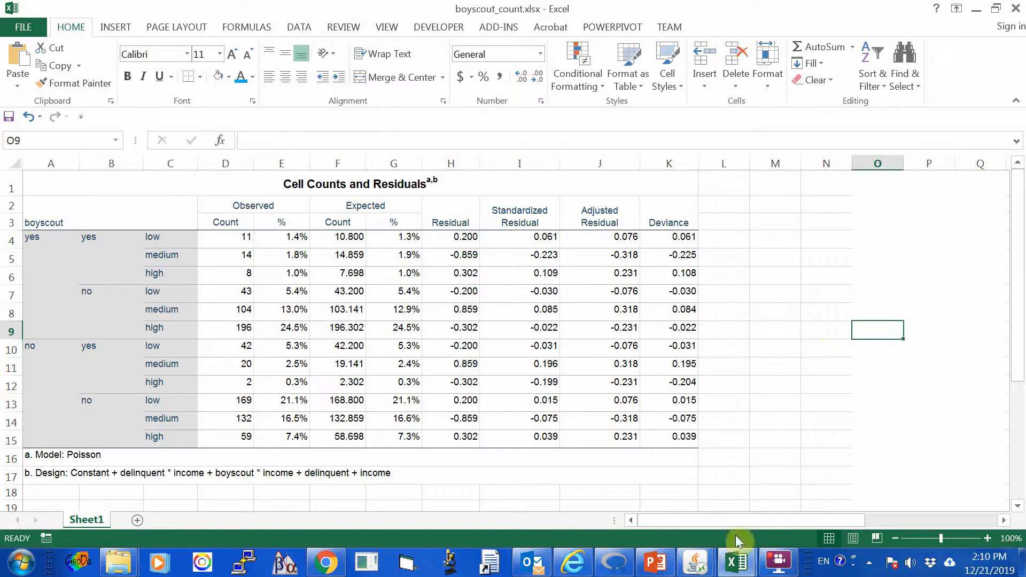
# Switch to the boyscout_param.xlsx workbook and review the exported parameter estimates.
pyautogui.click(738, 562)
pyautogui.click(837, 495)
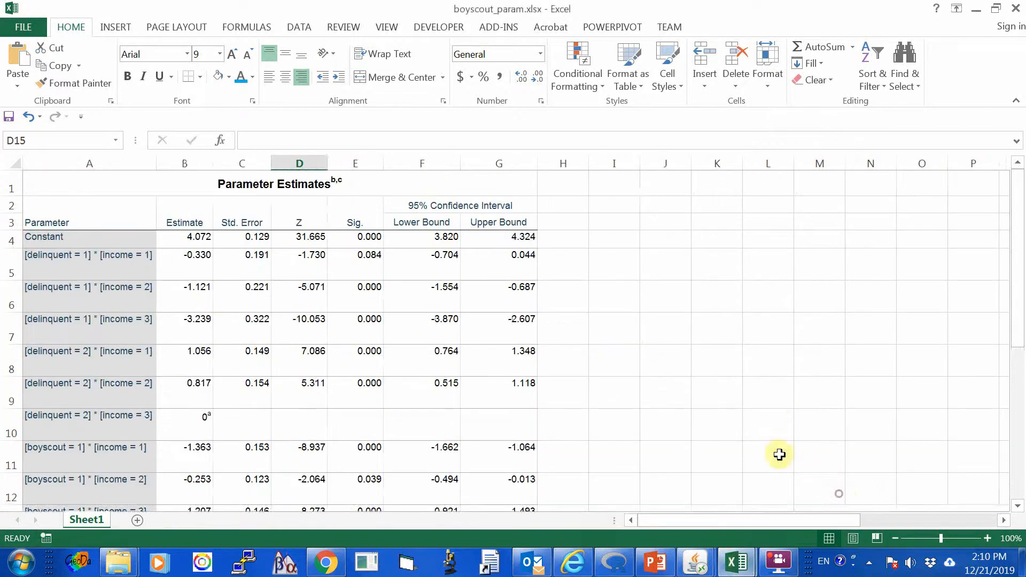
pyautogui.scroll(1, 778, 384)
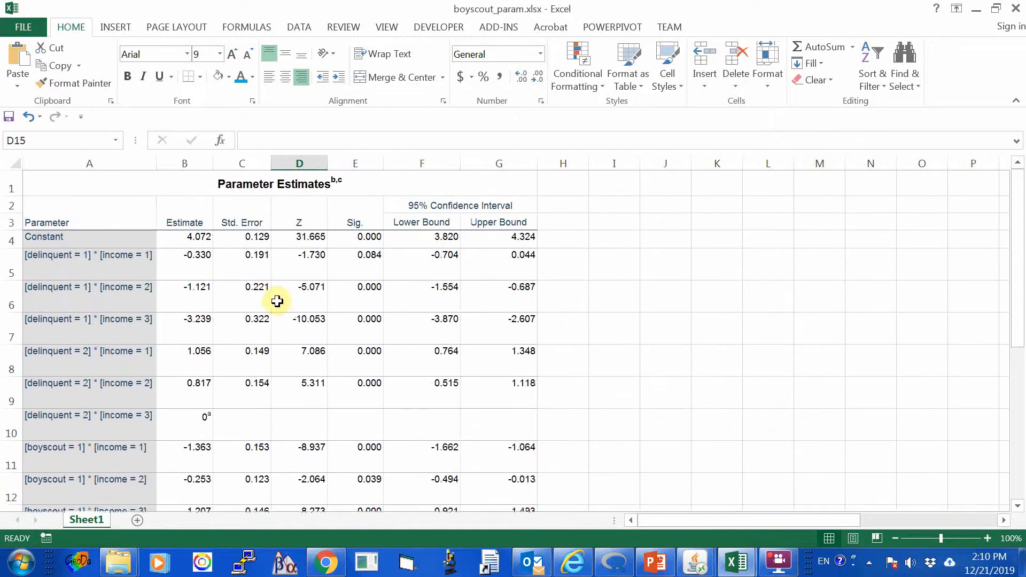
pyautogui.scroll(-3, 275, 297)
pyautogui.scroll(3, 343, 305)
pyautogui.scroll(-2, 344, 305)
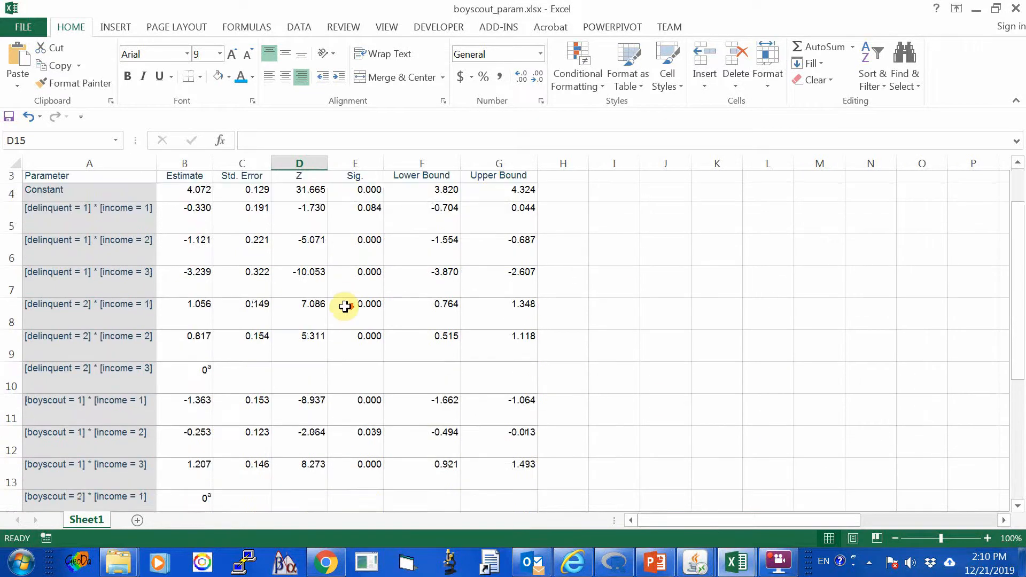
pyautogui.scroll(2, 343, 306)
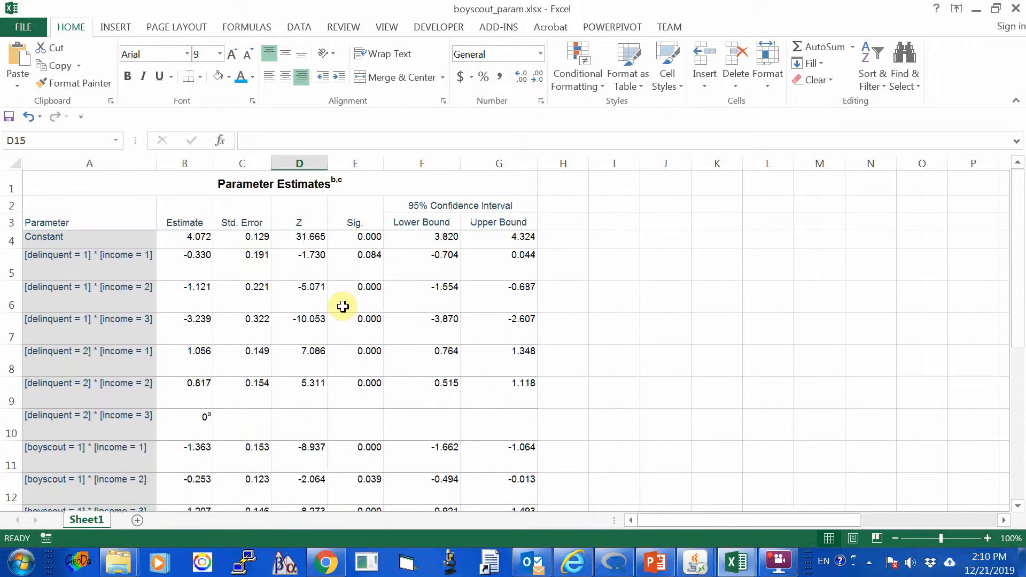
# Switch to the boyscout_count.xlsx workbook and enter the heading "Expected count" in cell N4.
pyautogui.click(736, 561)
pyautogui.click(651, 493)
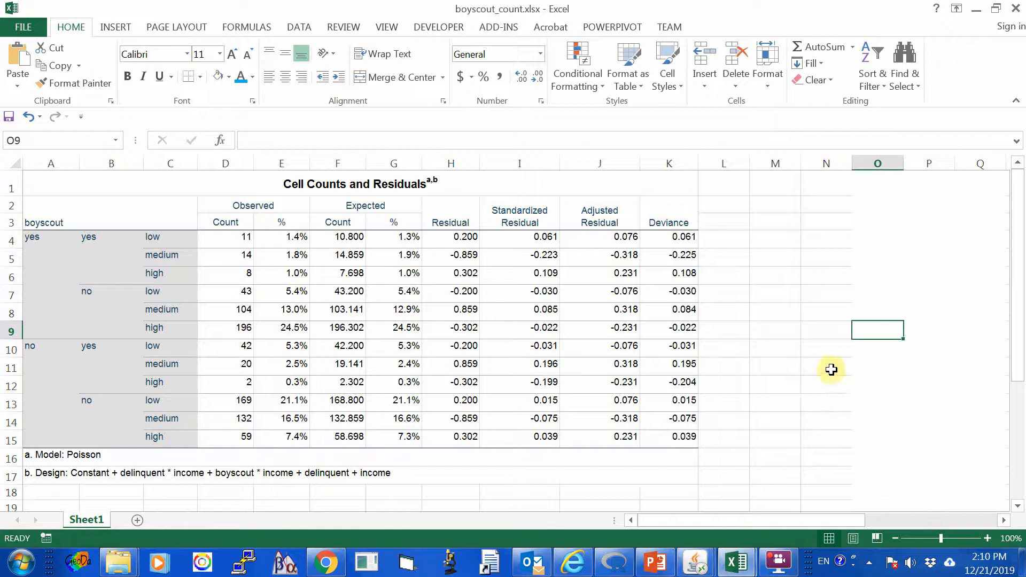
pyautogui.click(779, 272)
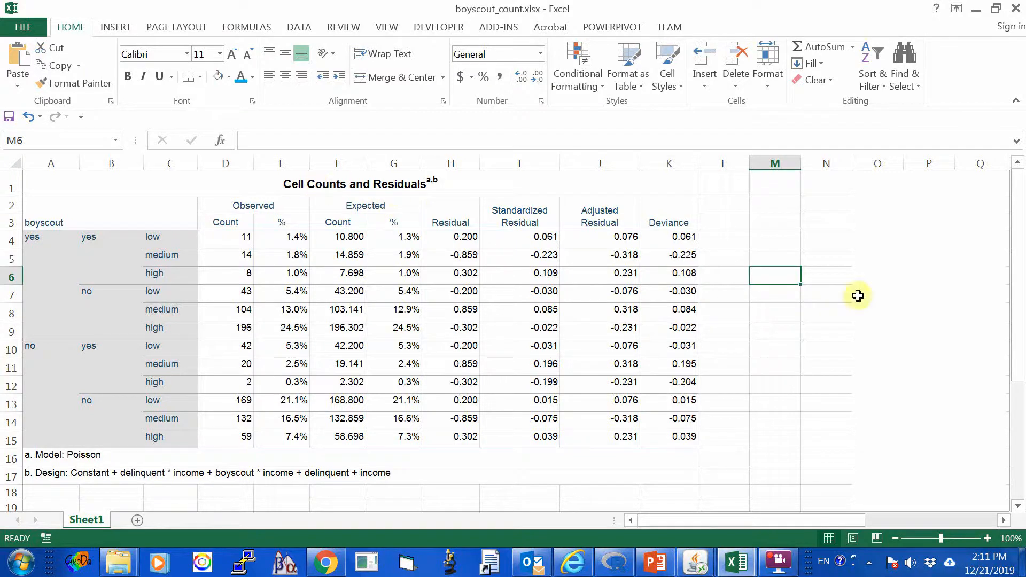
pyautogui.click(786, 241)
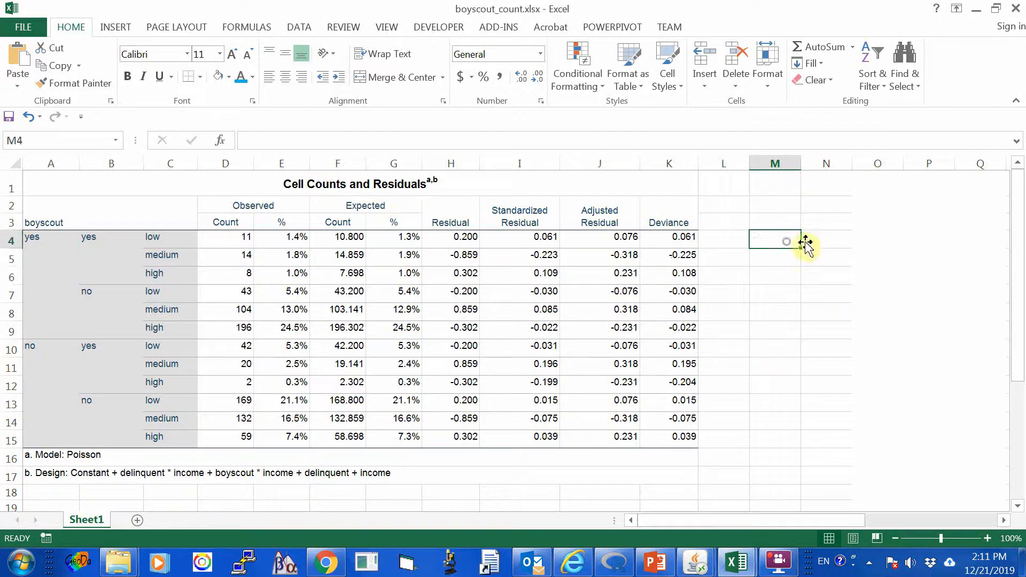
pyautogui.click(816, 241)
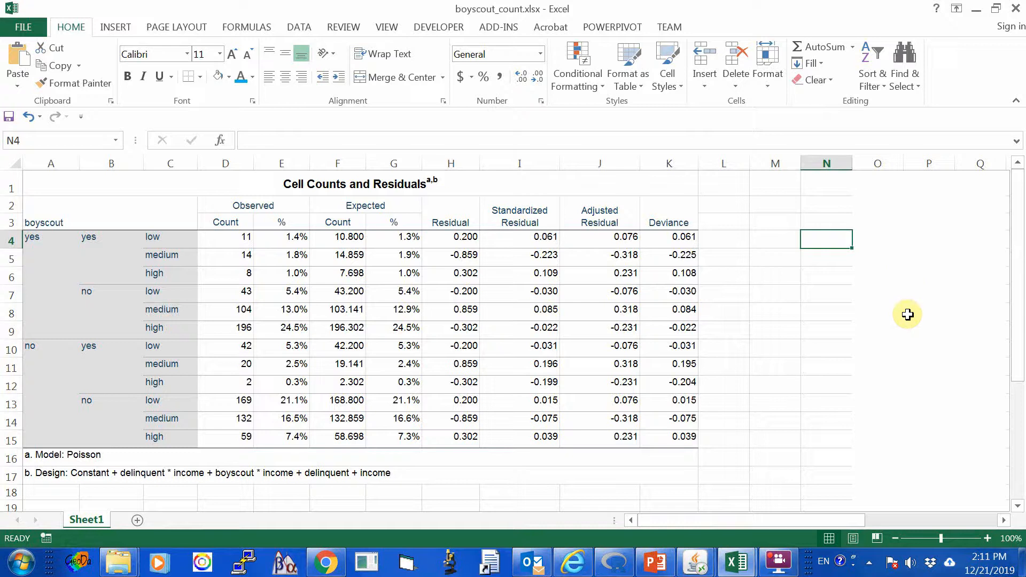
pyautogui.write('Expe')
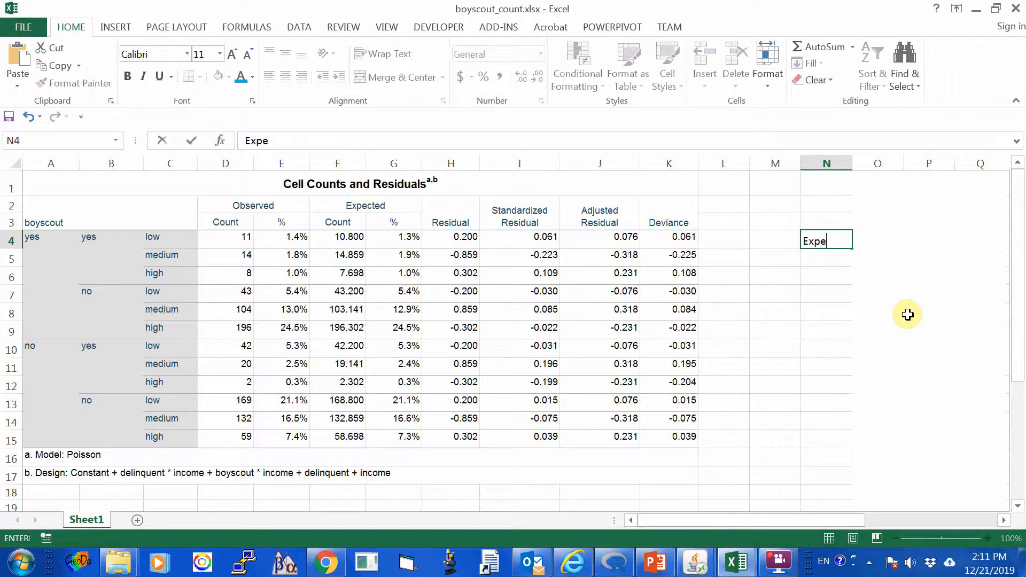
pyautogui.write('cted coun')
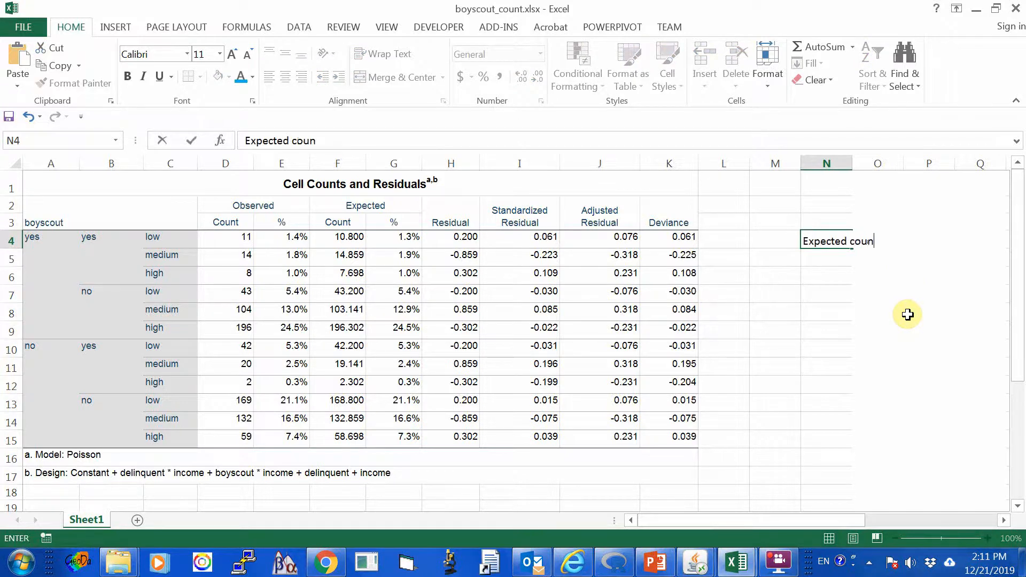
pyautogui.write('t')
pyautogui.press('Return')
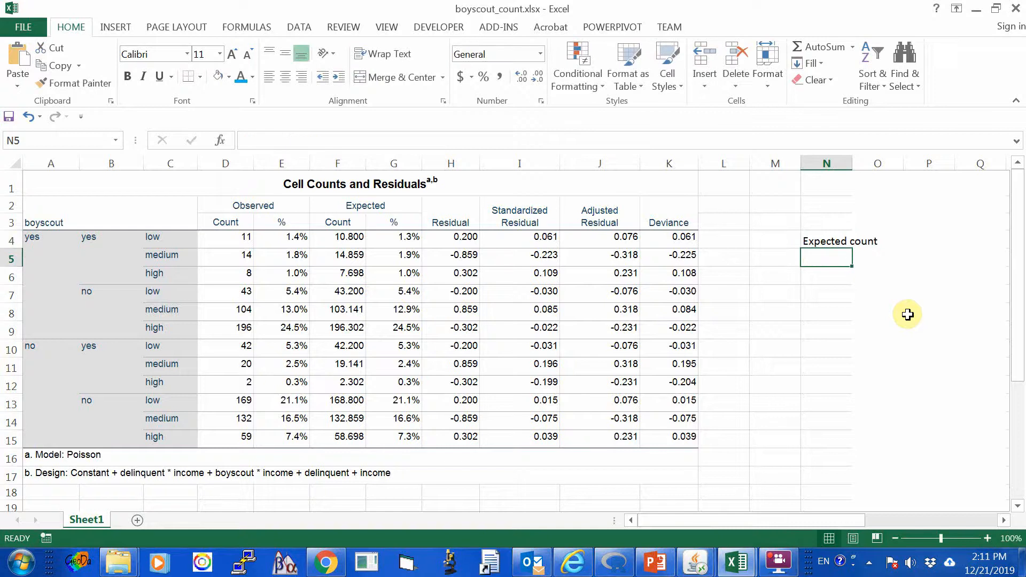
# Enter the row label "boy scout" in M6, with the categories Yes in N6 and No in N7.
pyautogui.press('Down')
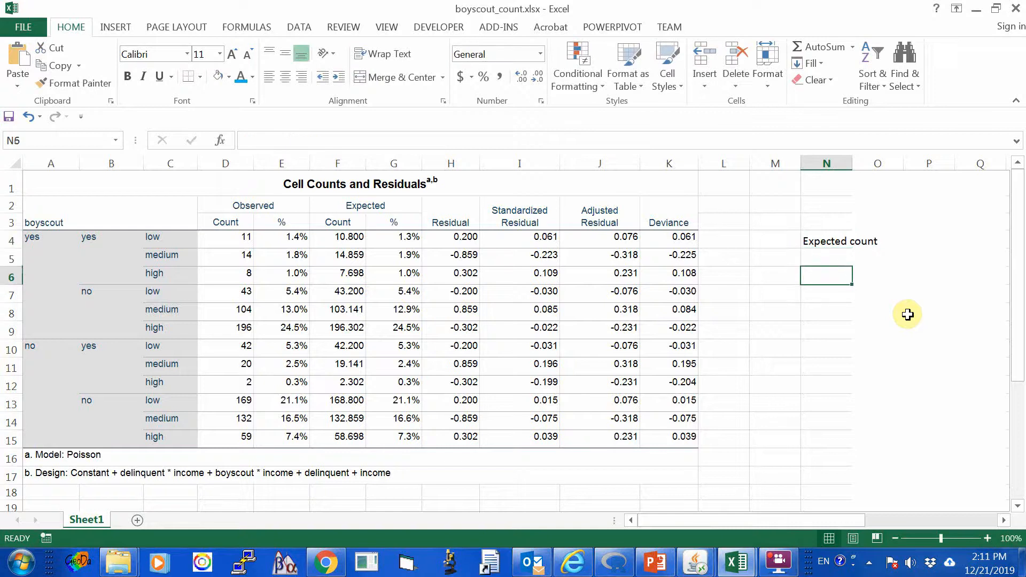
pyautogui.press('Left')
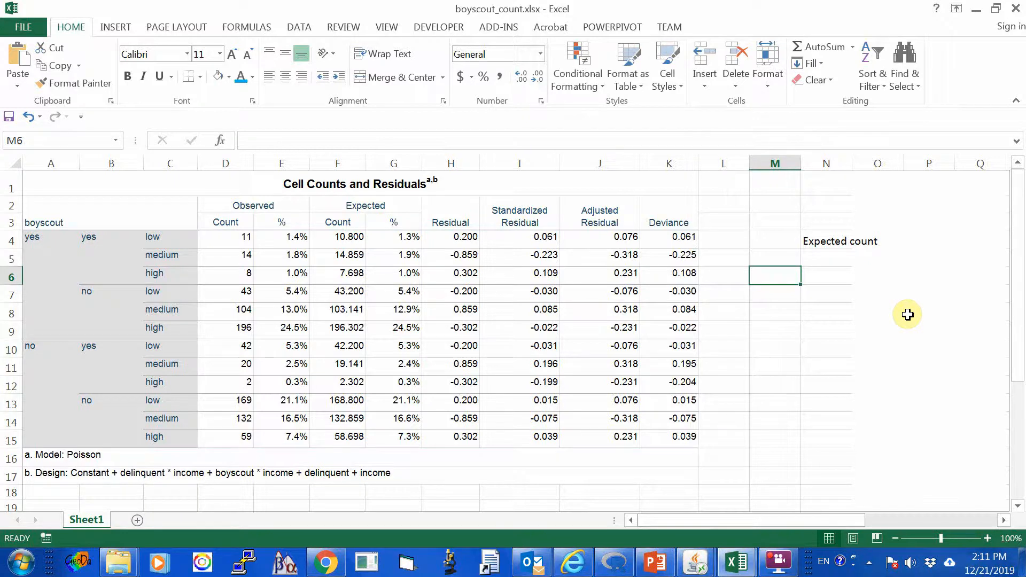
pyautogui.write('boy')
pyautogui.press('BackSpace')
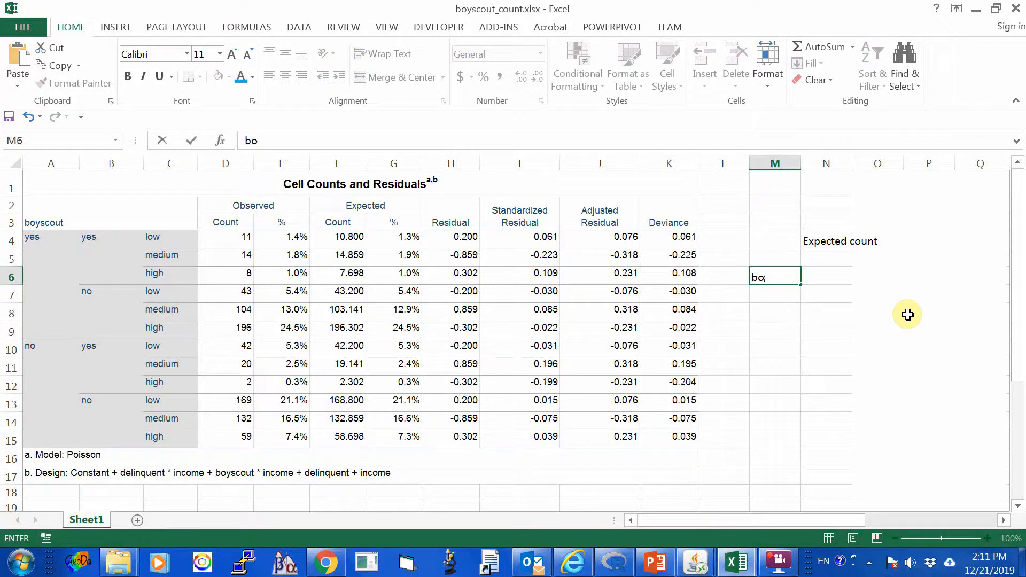
pyautogui.write('y scount')
pyautogui.press('BackSpace')
pyautogui.press('BackSpace')
pyautogui.write('t')
pyautogui.press('Tab')
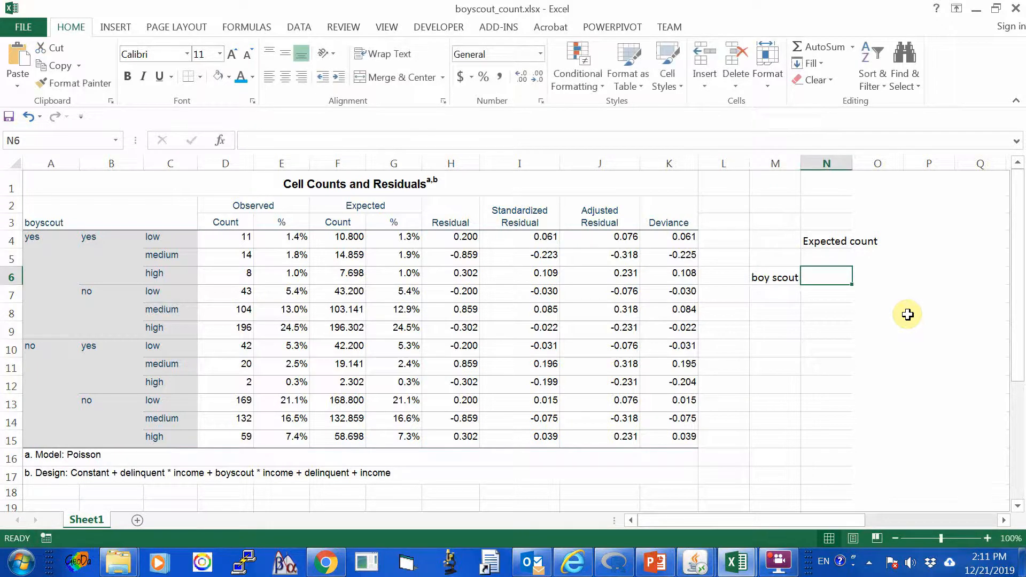
pyautogui.write('Yes')
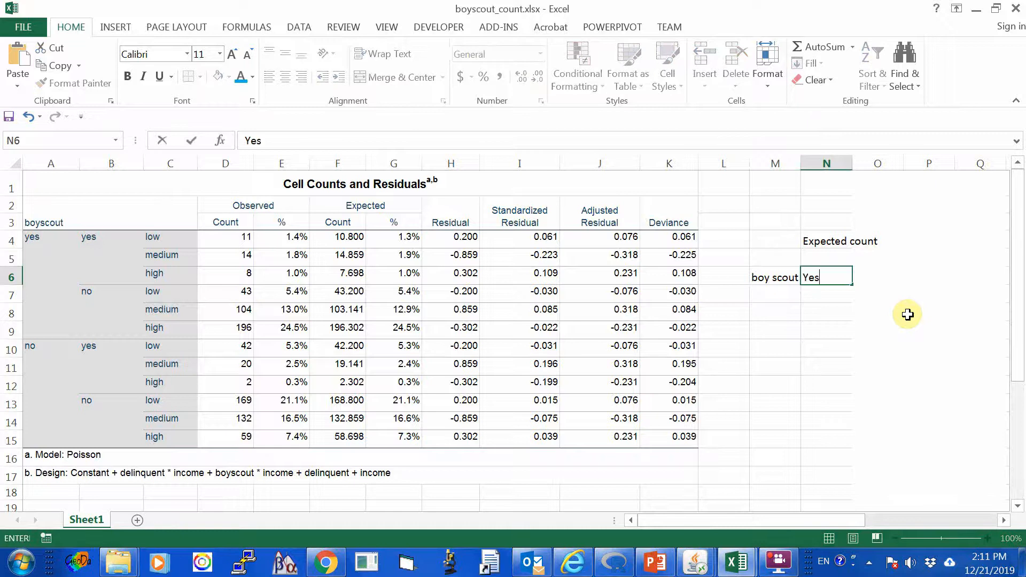
pyautogui.press('Return')
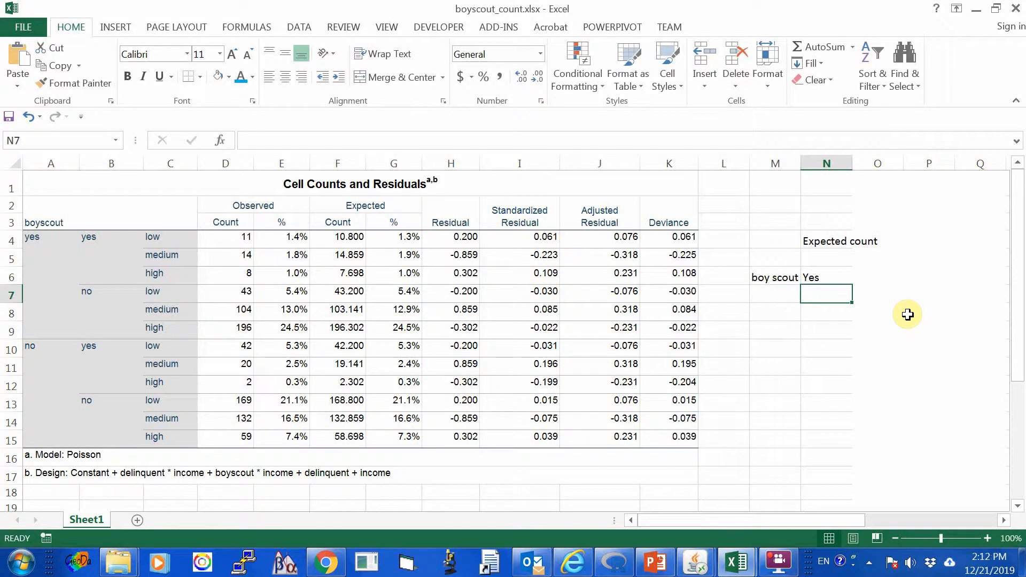
pyautogui.write('No')
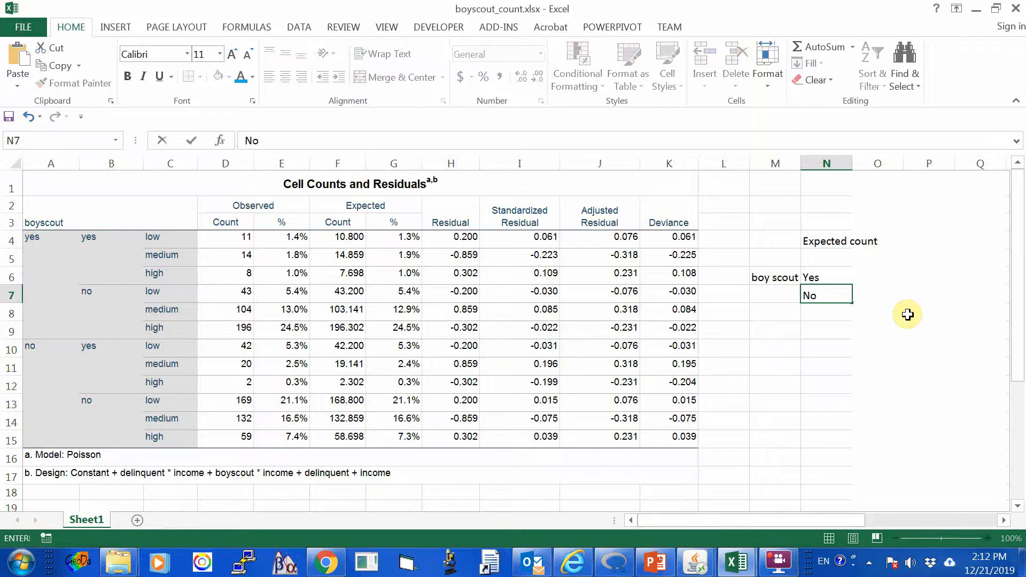
pyautogui.press('Right')
pyautogui.press('Up')
pyautogui.press('Up')
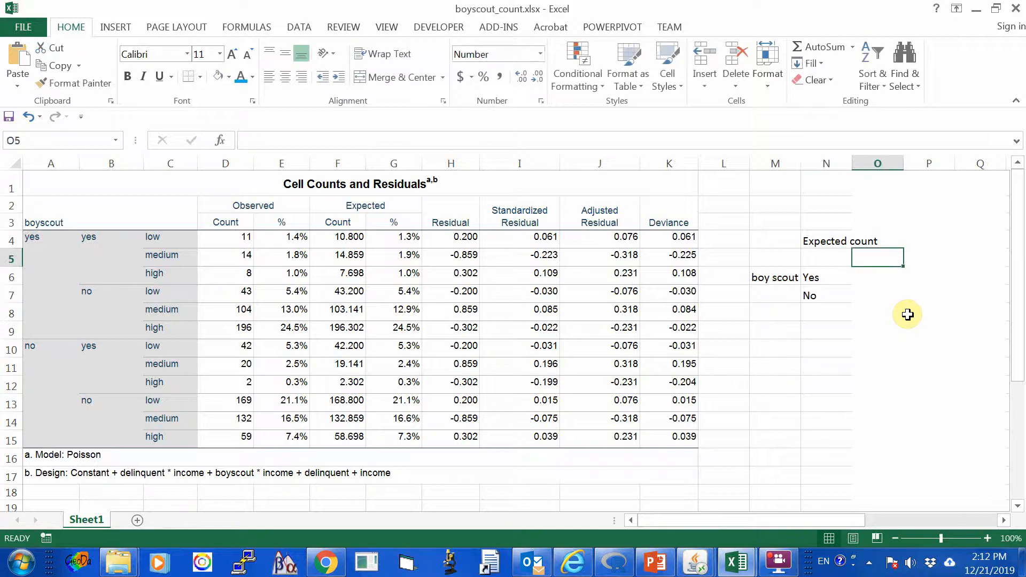
pyautogui.press('Left')
pyautogui.press('Left')
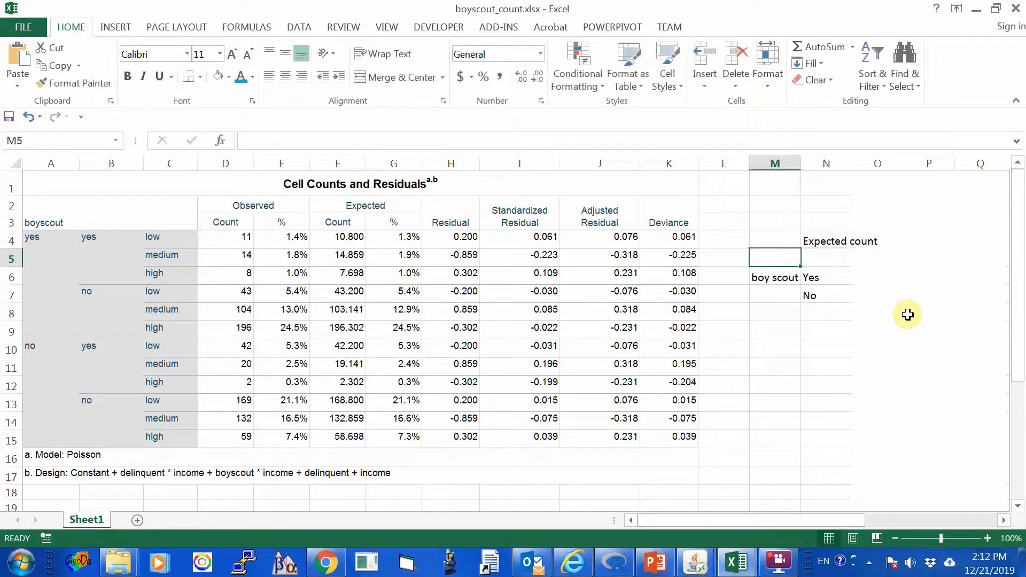
pyautogui.press('Right')
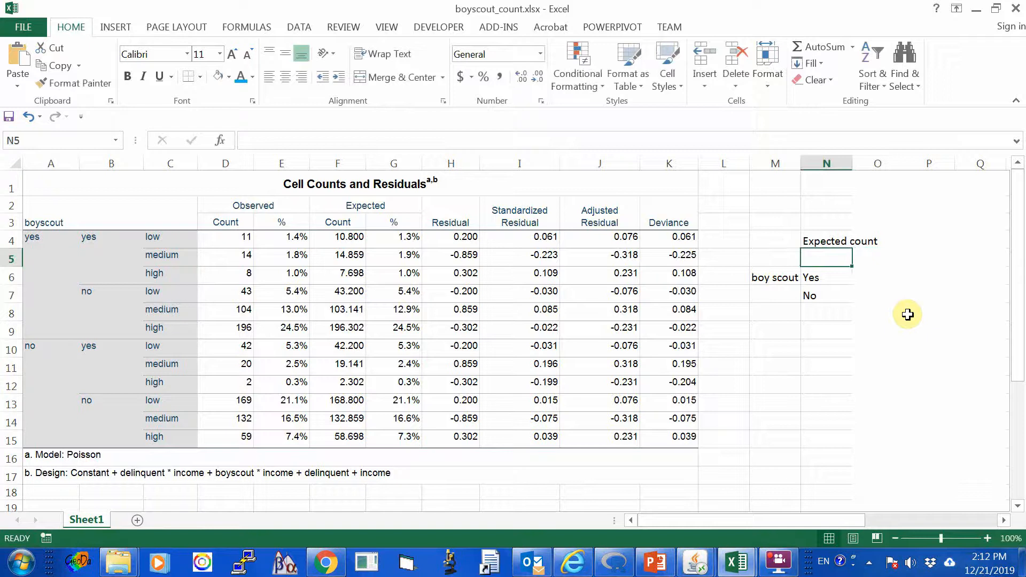
pyautogui.press('Left')
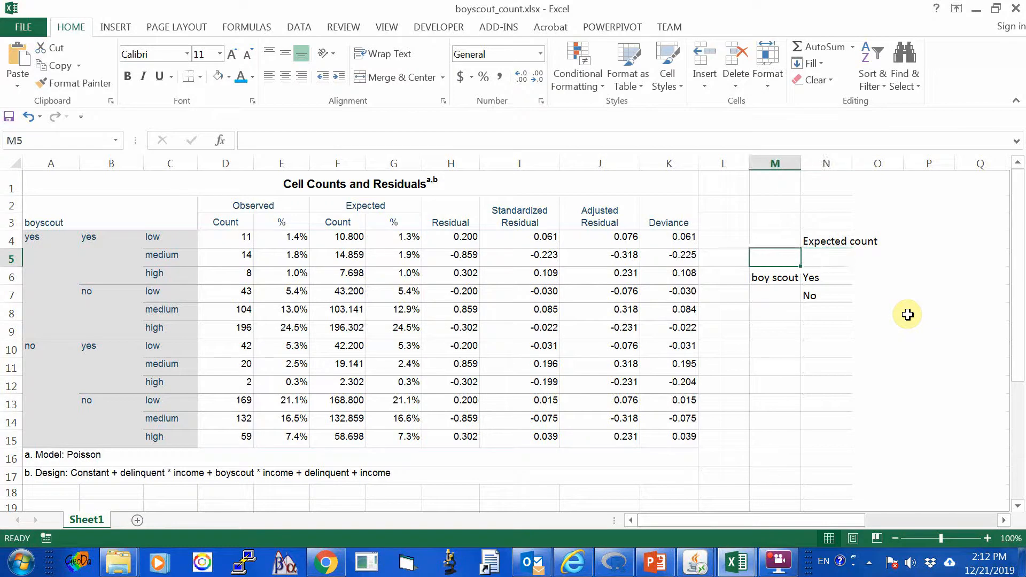
pyautogui.write('Income')
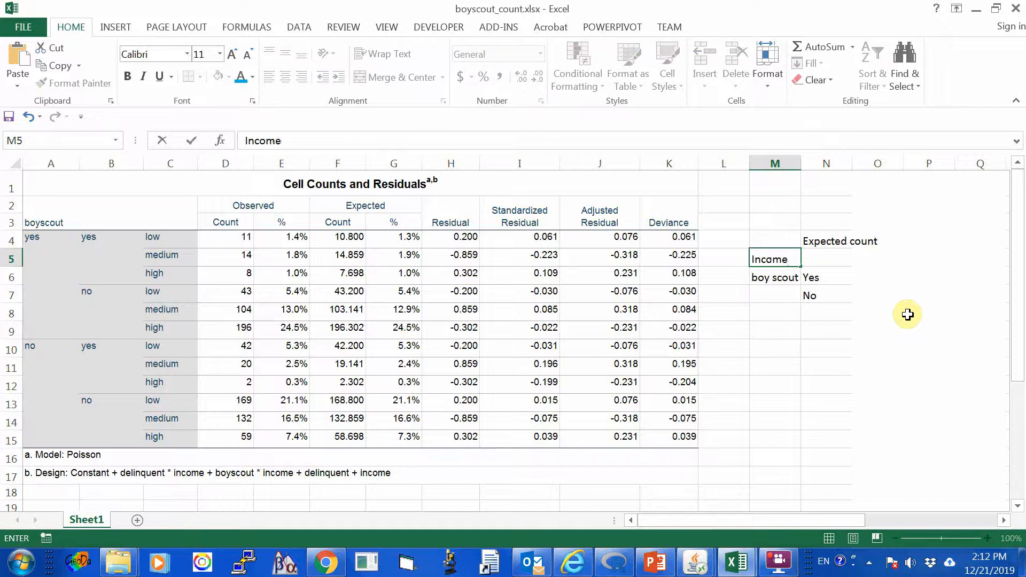
pyautogui.press('Right')
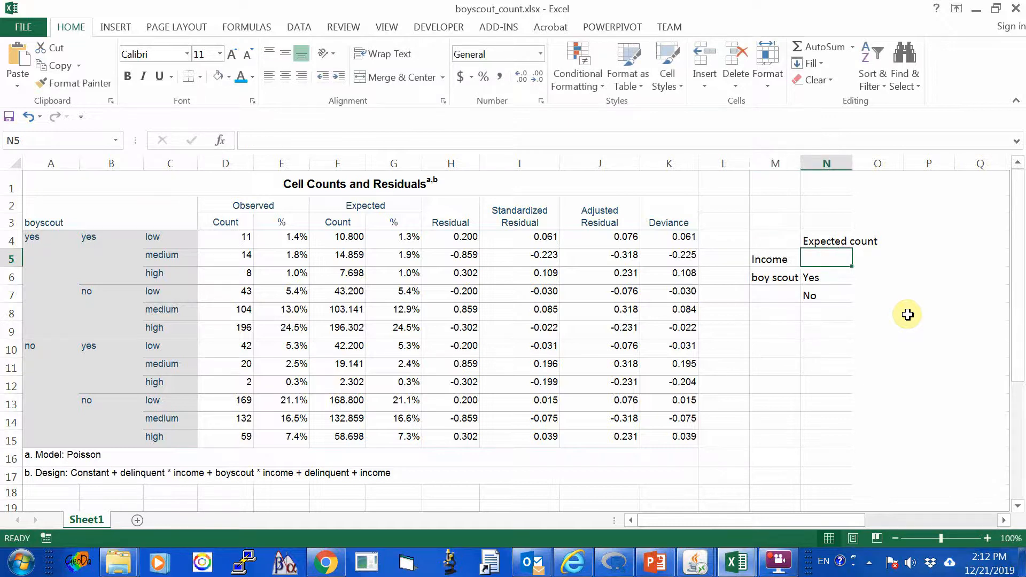
pyautogui.press('Left')
pyautogui.press('Delete')
# Enter "Income" in N5 and the column headings Low, Medium and High in O5 through Q5.
pyautogui.press('Right')
pyautogui.write('Income')
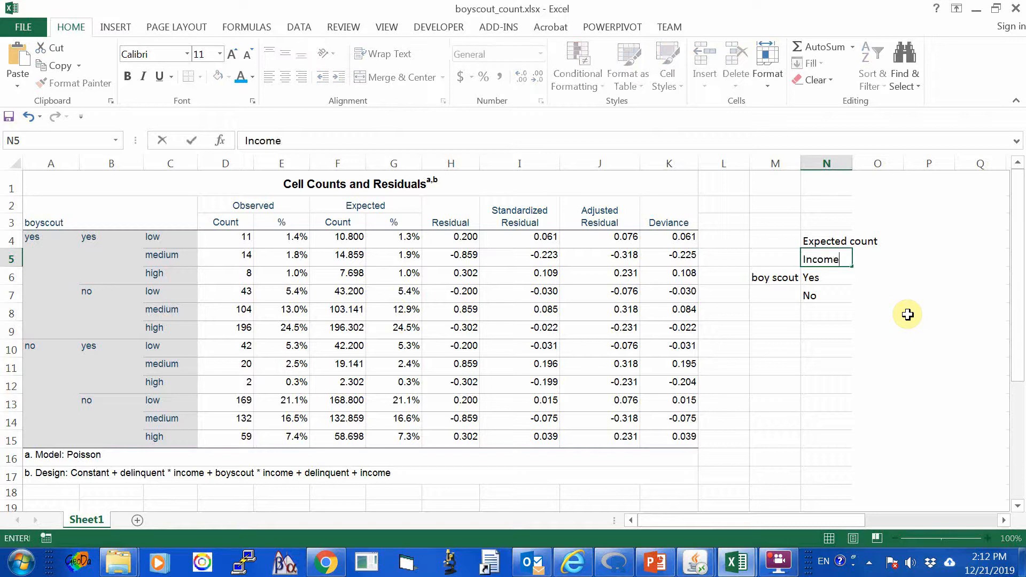
pyautogui.press('Right')
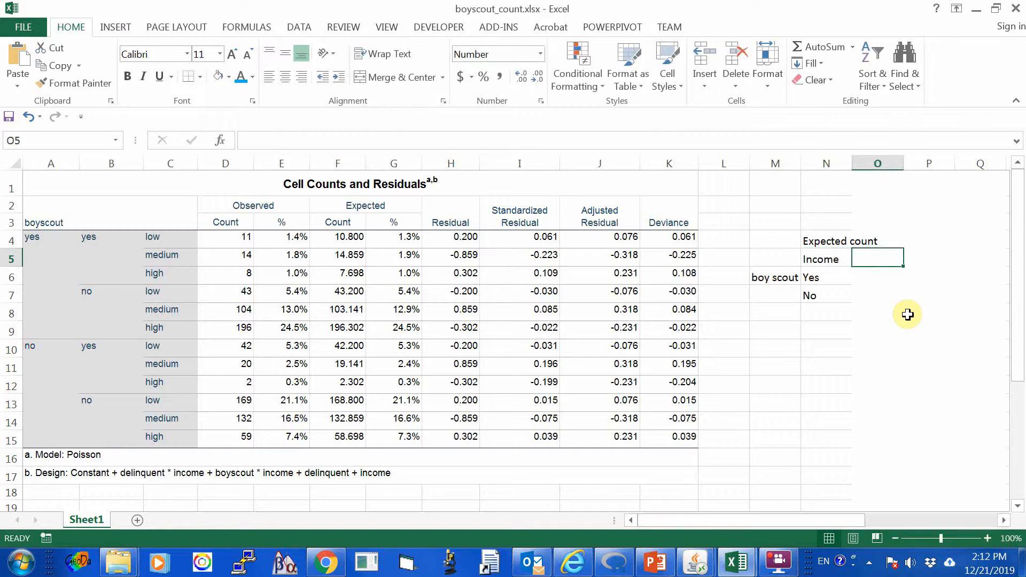
pyautogui.write('Low')
pyautogui.press('Right')
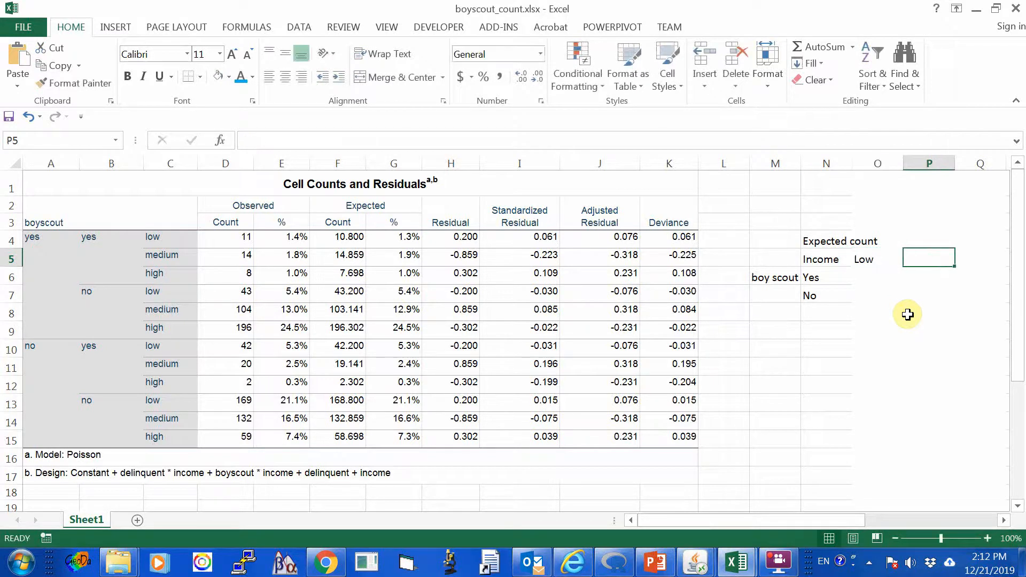
pyautogui.write('Medium')
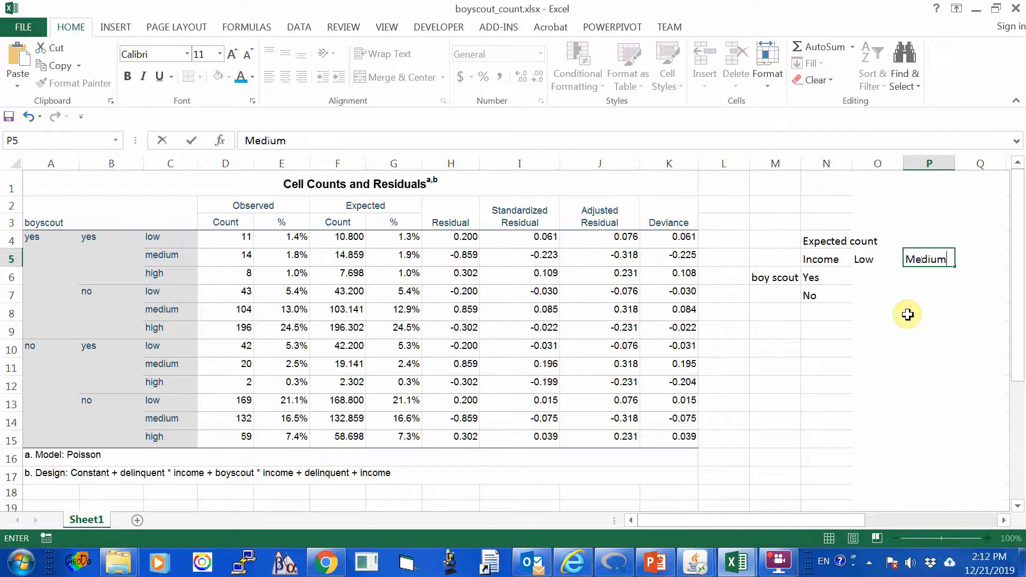
pyautogui.press('Right')
pyautogui.write('High')
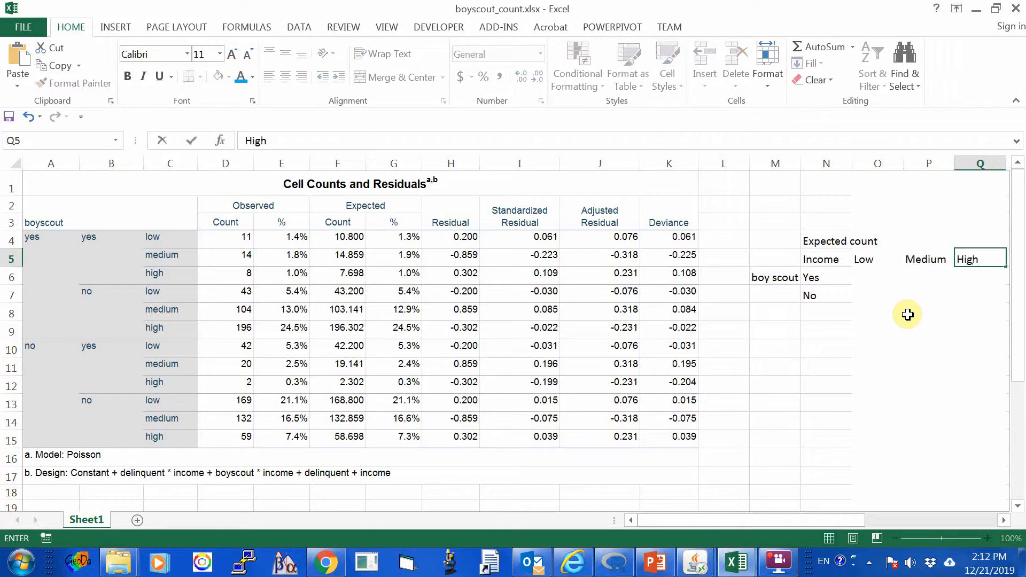
pyautogui.press('Return')
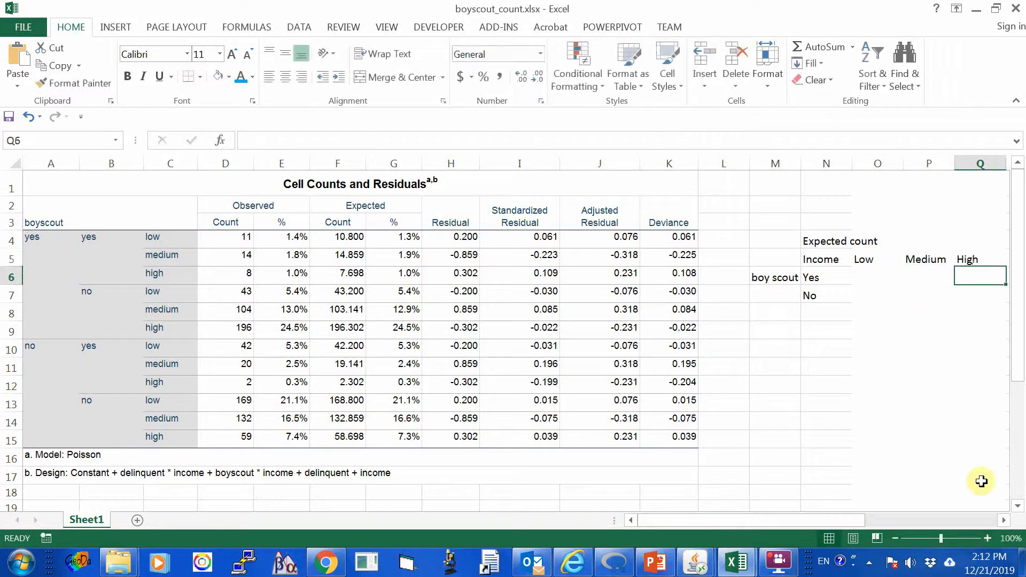
# Fill the empty expected count cells O6:Q7 with the lightest orange theme color.
pyautogui.moveTo(823, 525); pyautogui.dragTo(900, 510)
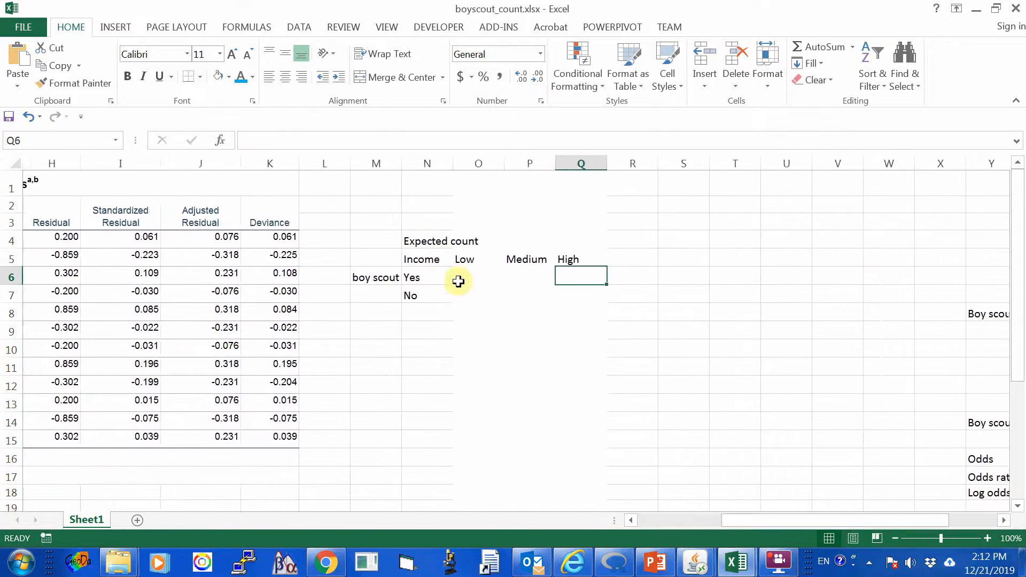
pyautogui.click(418, 275)
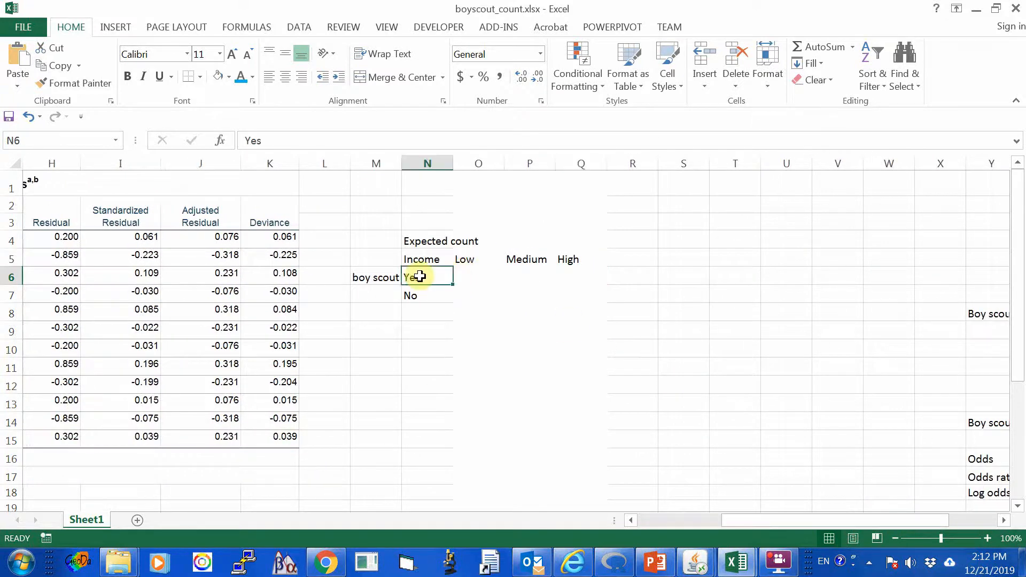
pyautogui.click(422, 297)
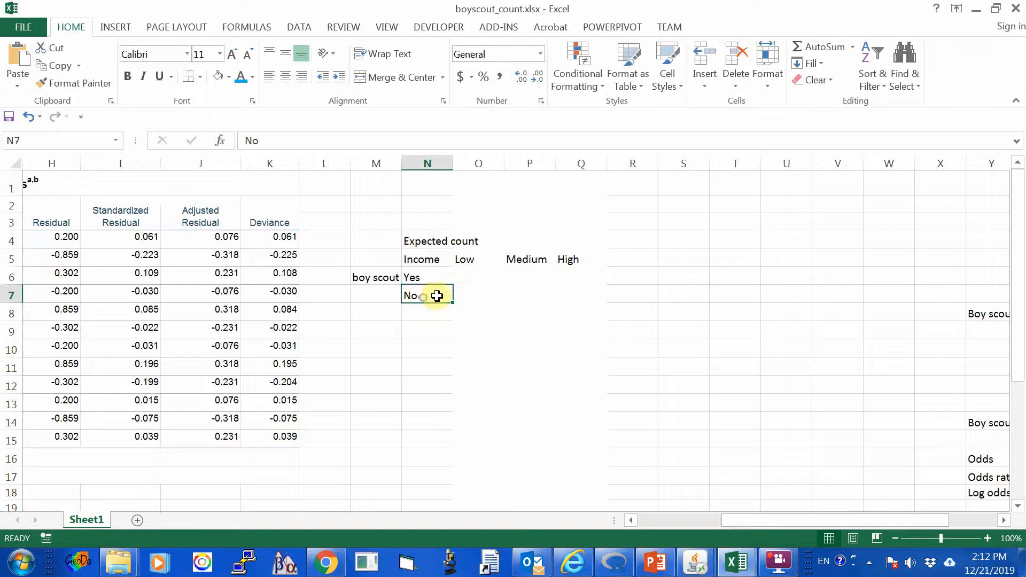
pyautogui.moveTo(465, 271); pyautogui.dragTo(563, 288)
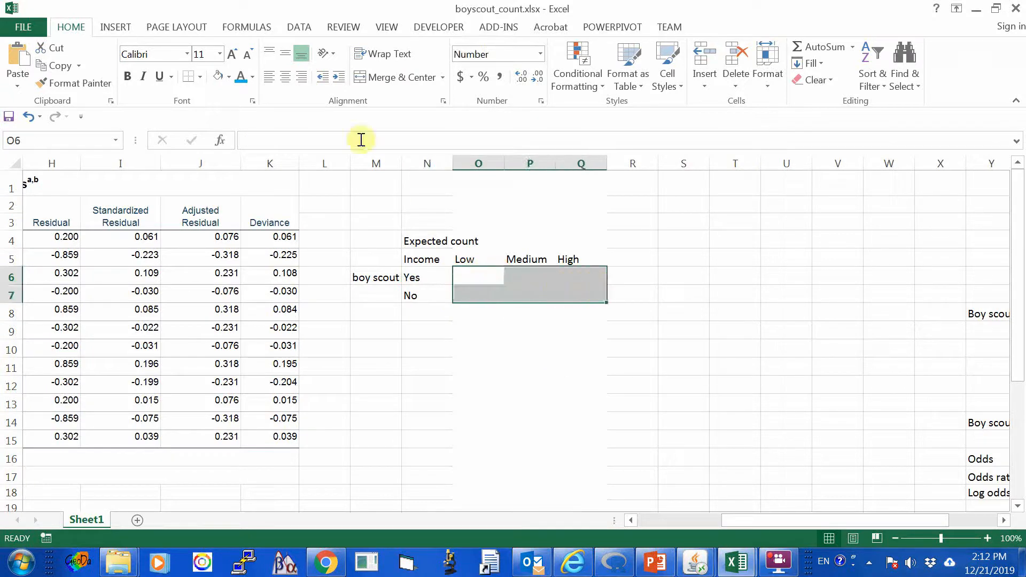
pyautogui.click(229, 77)
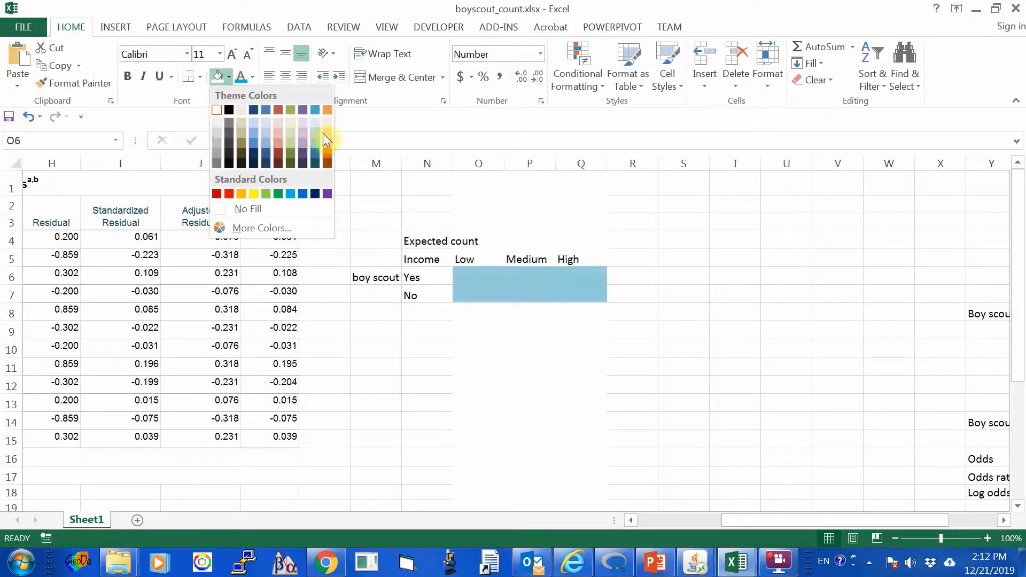
pyautogui.click(328, 123)
pyautogui.click(500, 347)
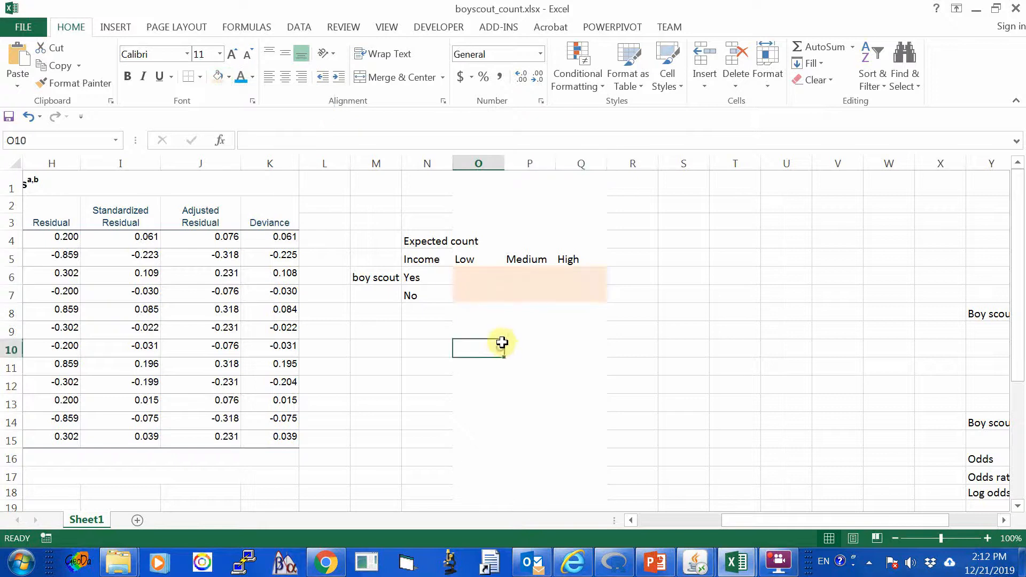
# Apply All Borders to the shaded expected count cells O6:Q7.
pyautogui.moveTo(474, 273); pyautogui.dragTo(571, 295)
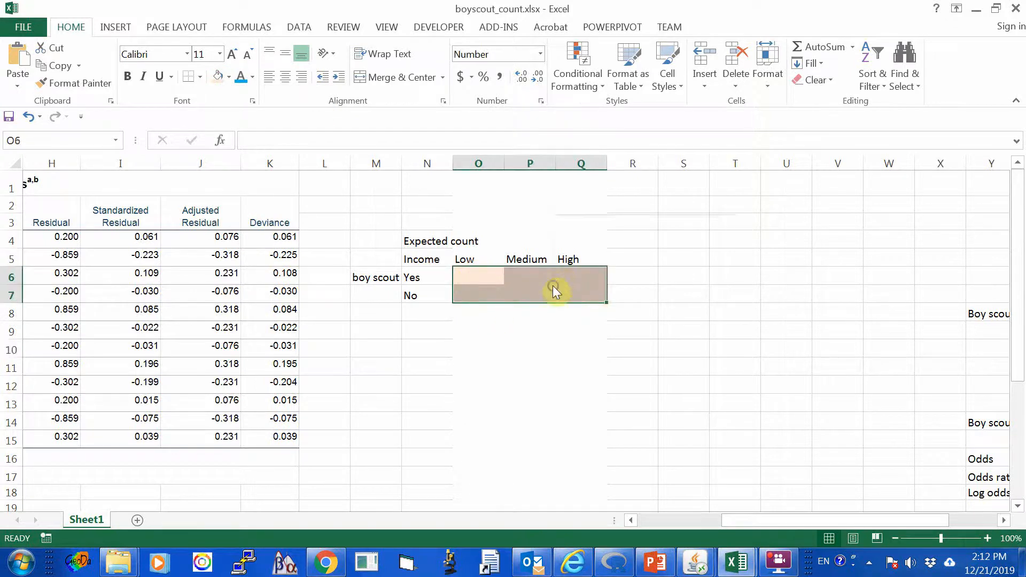
pyautogui.rightClick(553, 287)
pyautogui.click(669, 204)
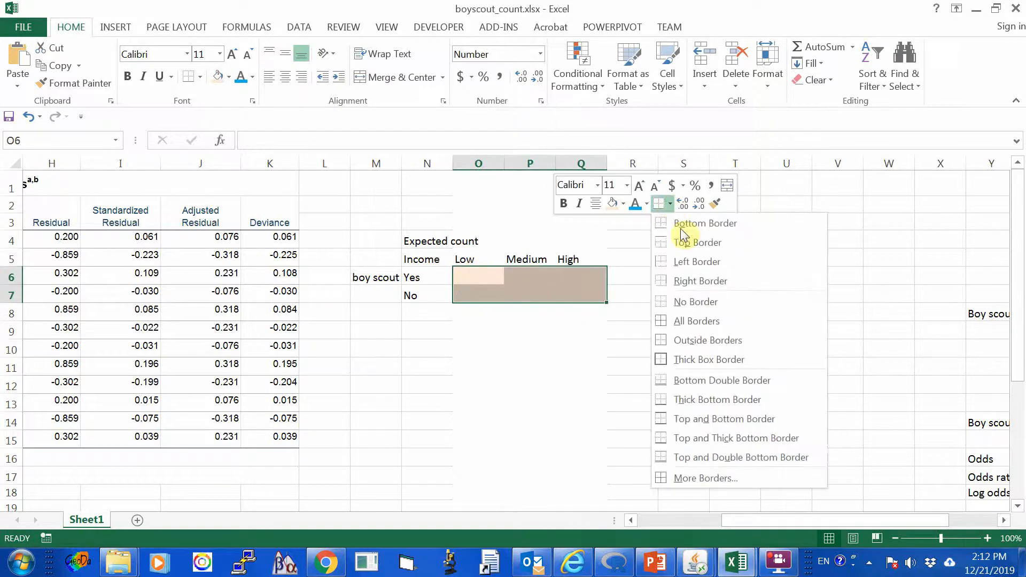
pyautogui.click(686, 333)
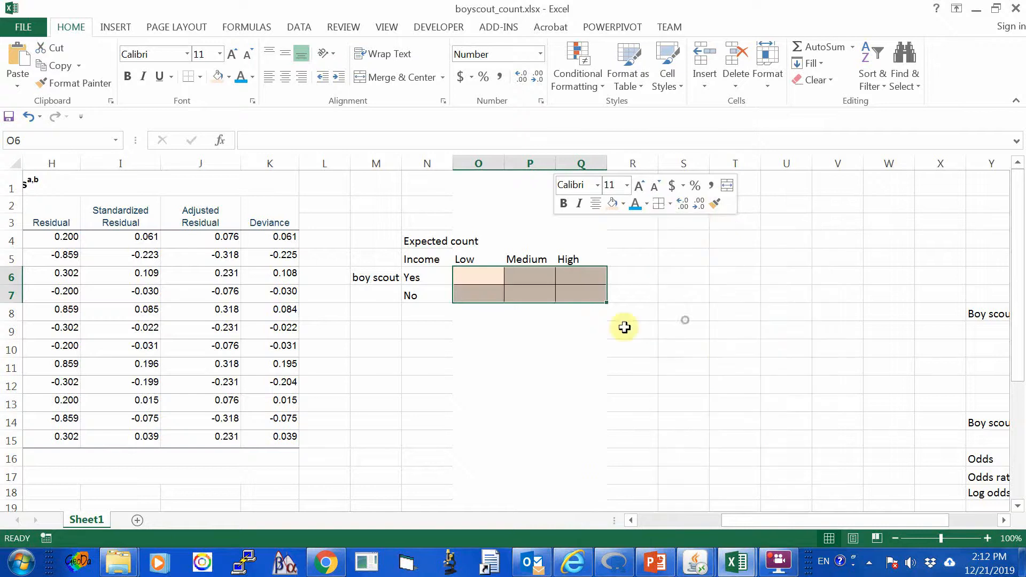
# Review the empty boy scout Yes cells of the expected count table alongside the full Cell Counts and Residuals table.
pyautogui.click(547, 347)
pyautogui.moveTo(837, 521); pyautogui.dragTo(813, 502)
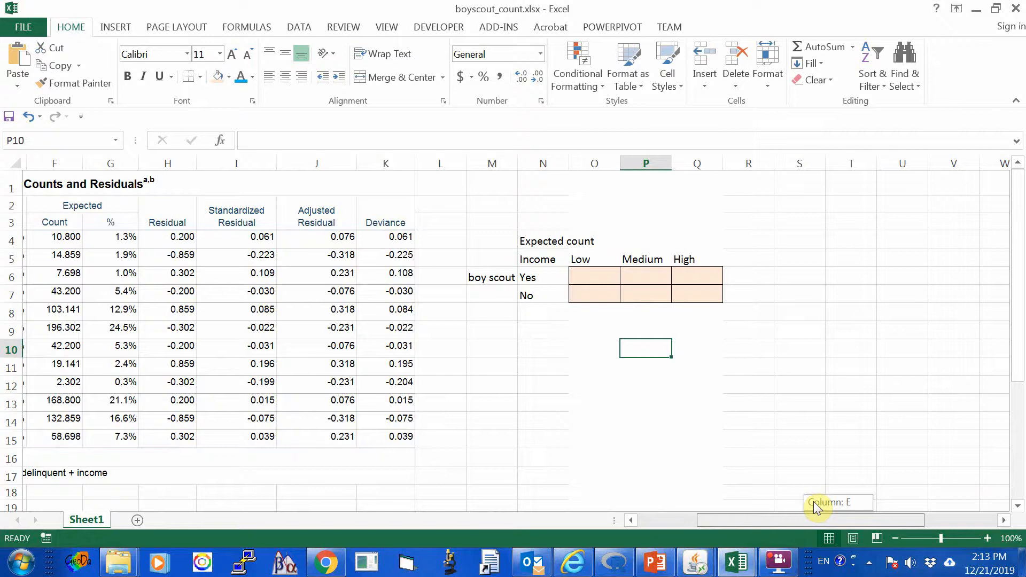
pyautogui.moveTo(814, 502); pyautogui.dragTo(769, 502)
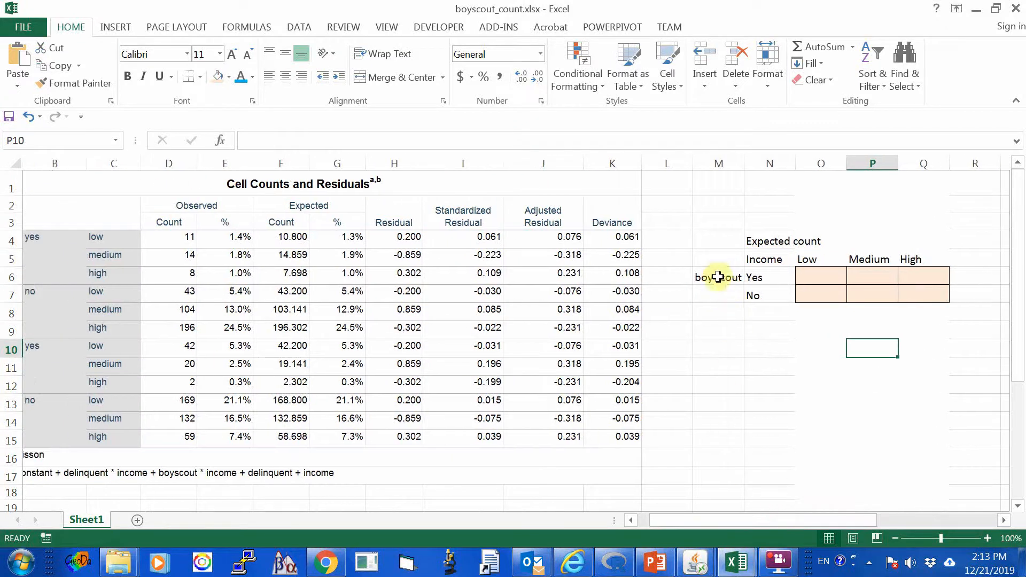
pyautogui.click(736, 277)
pyautogui.click(764, 277)
pyautogui.click(804, 277)
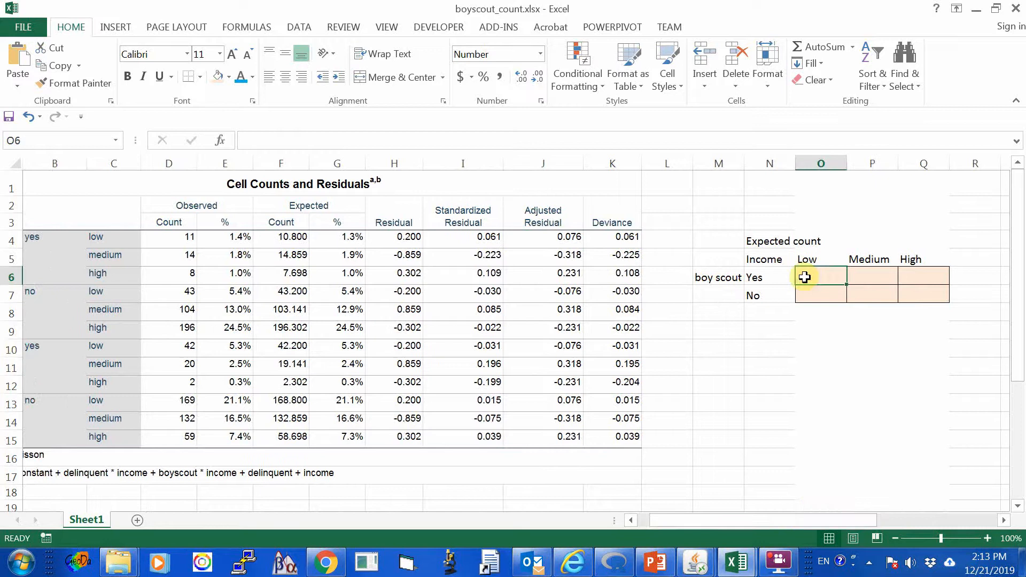
pyautogui.click(912, 276)
pyautogui.moveTo(871, 521); pyautogui.dragTo(707, 516)
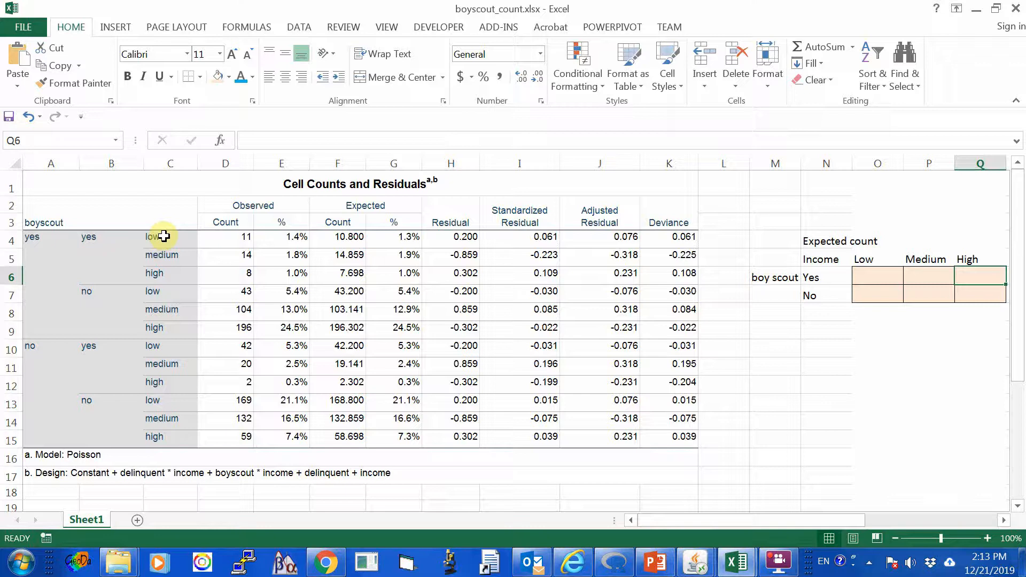
# Examine which residuals table rows combine boyscout yes with low income in both categories of column B.
pyautogui.click(820, 276)
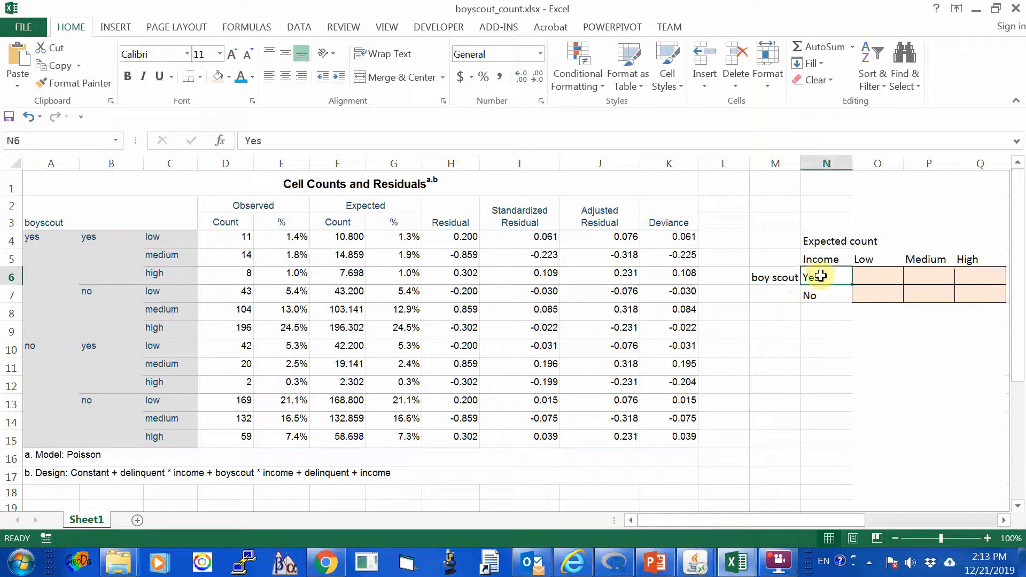
pyautogui.click(872, 276)
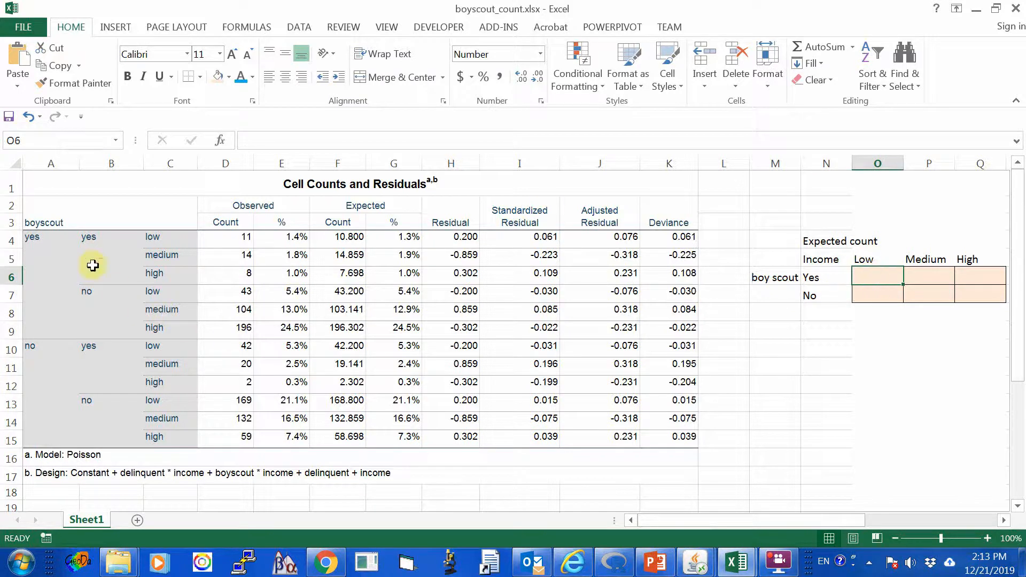
pyautogui.click(34, 238)
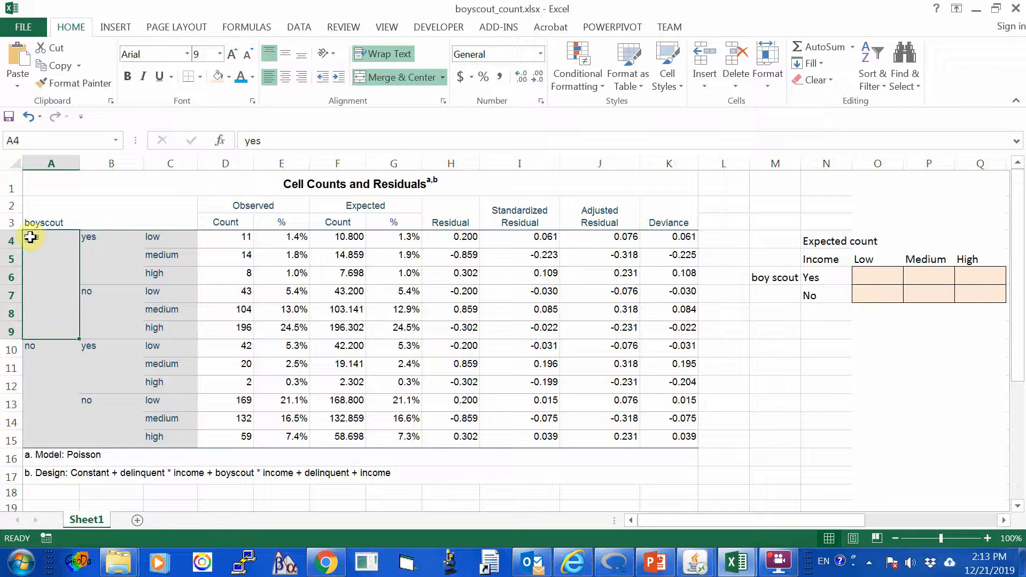
pyautogui.click(161, 236)
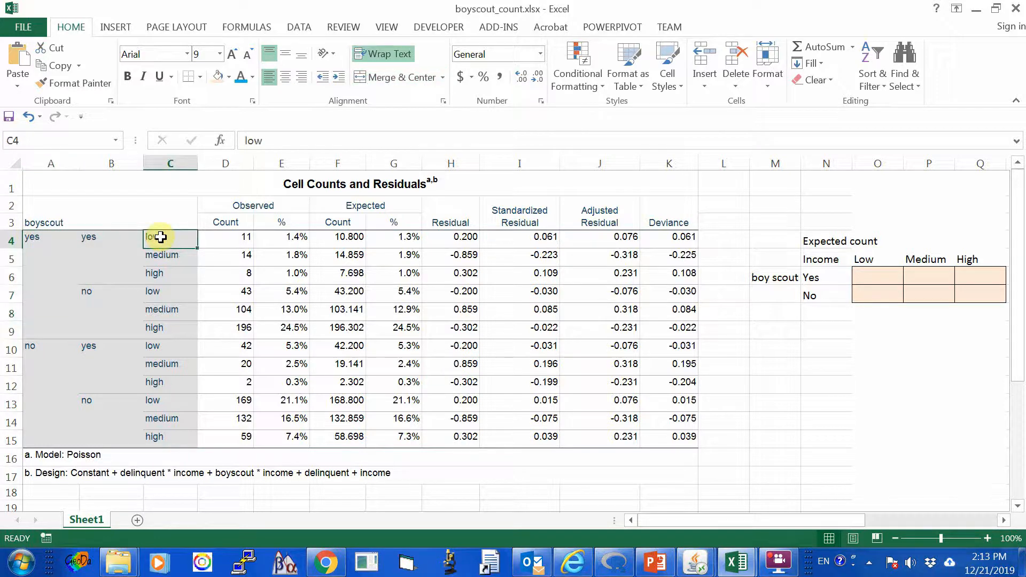
pyautogui.click(34, 239)
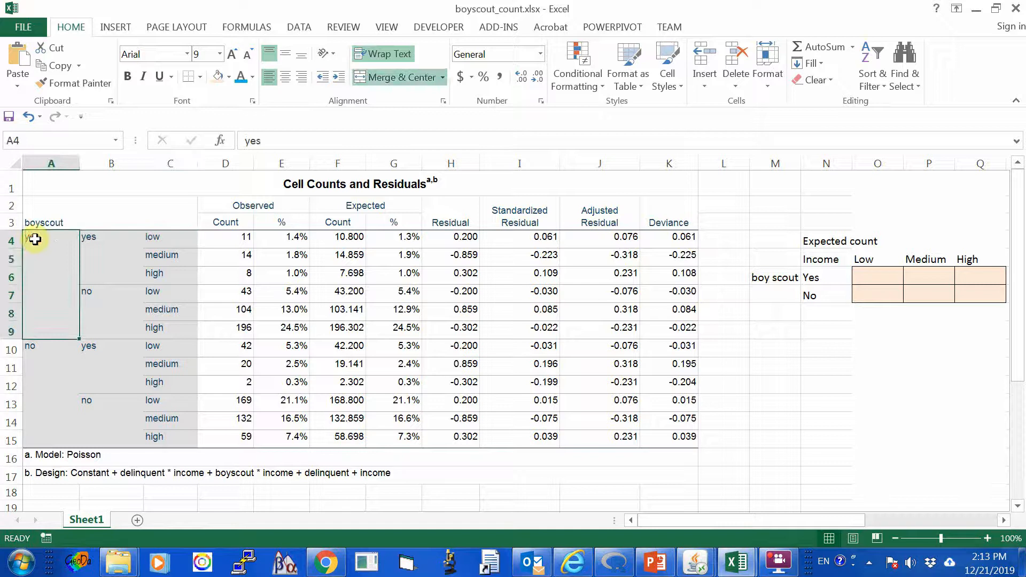
pyautogui.click(170, 238)
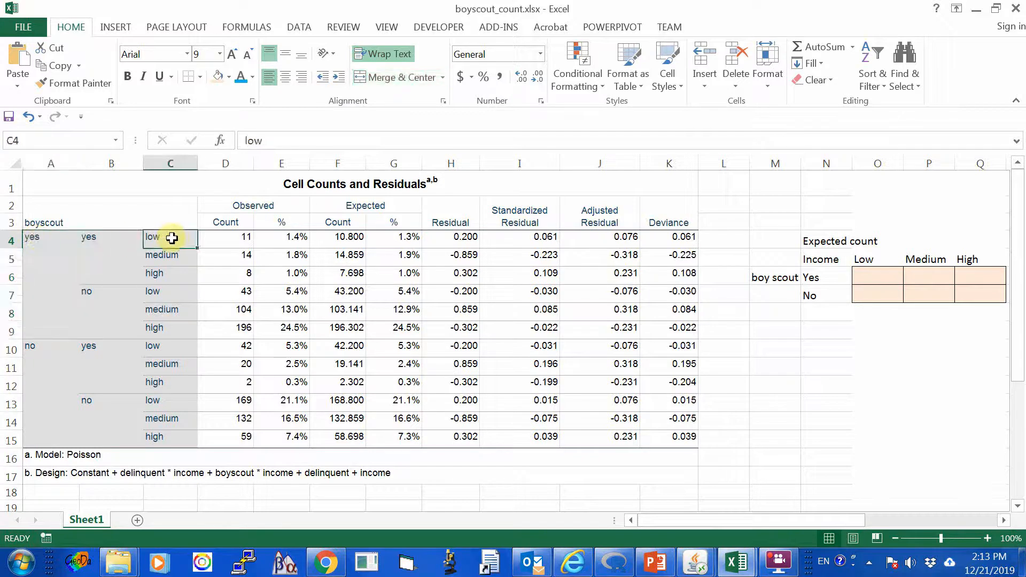
pyautogui.click(88, 237)
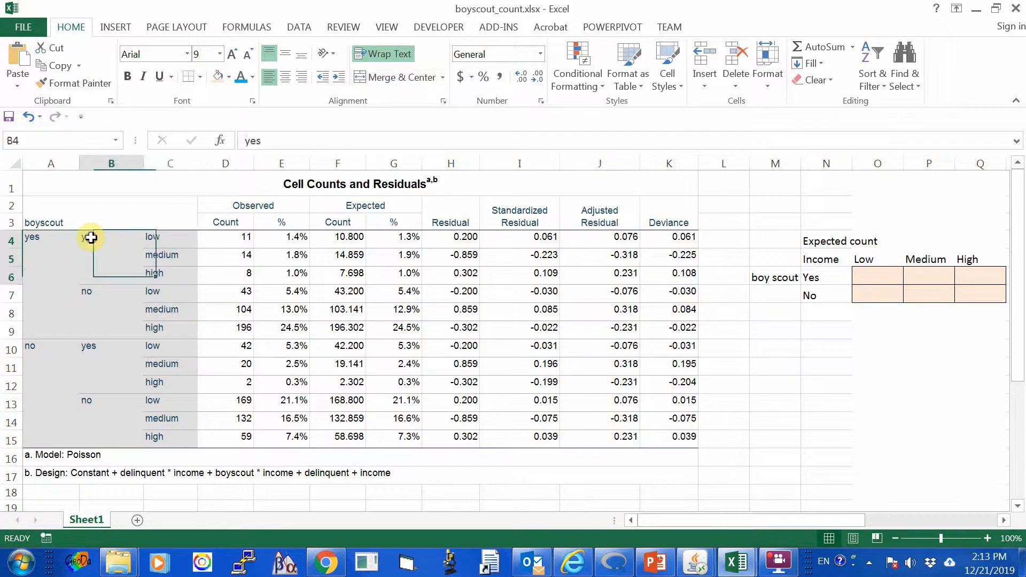
pyautogui.click(98, 297)
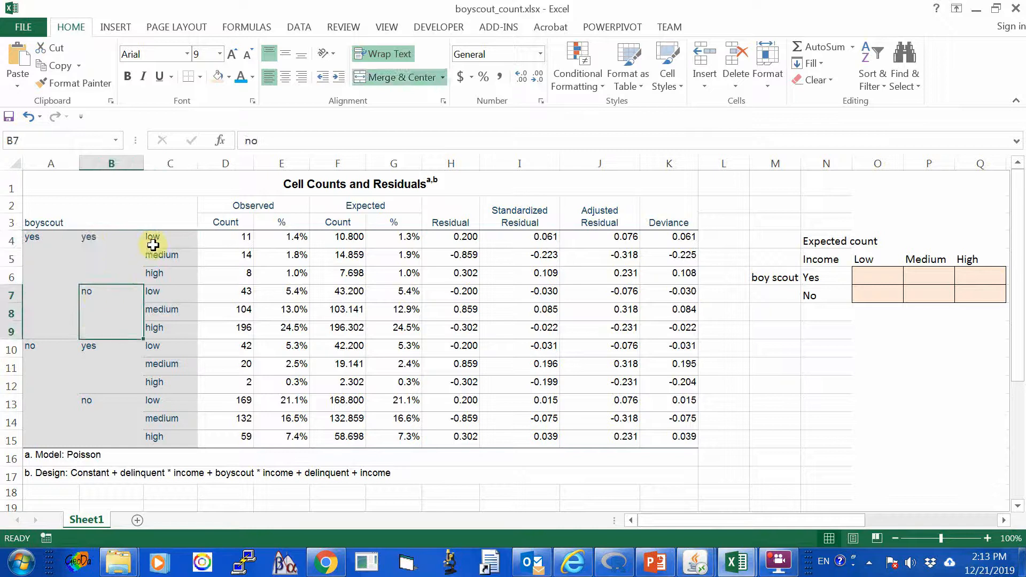
# Fill the expected counts for boyscout yes with low income, F4 and F7, with standard yellow.
pyautogui.click(347, 236)
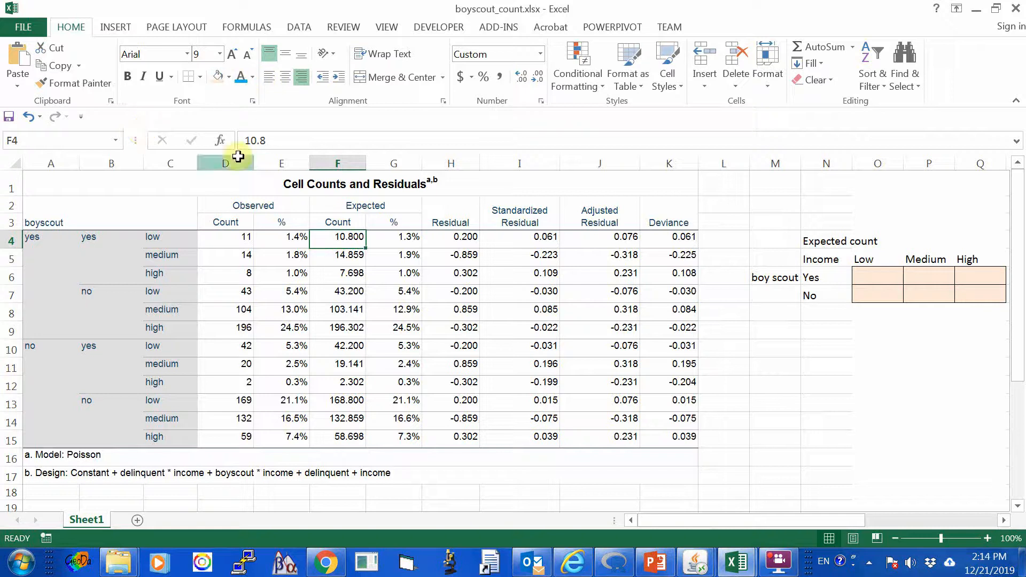
pyautogui.click(228, 76)
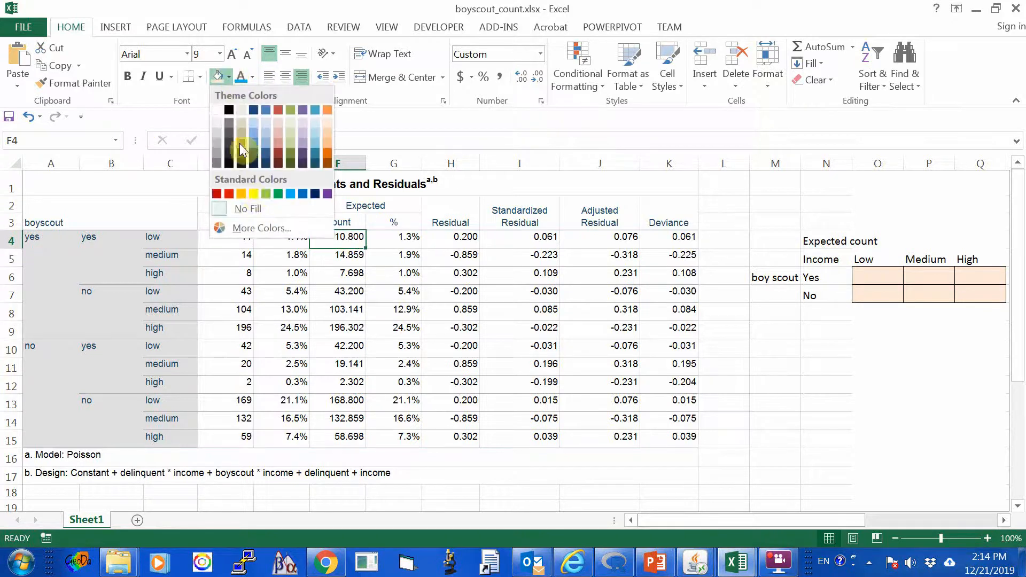
pyautogui.click(252, 194)
pyautogui.click(354, 260)
pyautogui.click(345, 237)
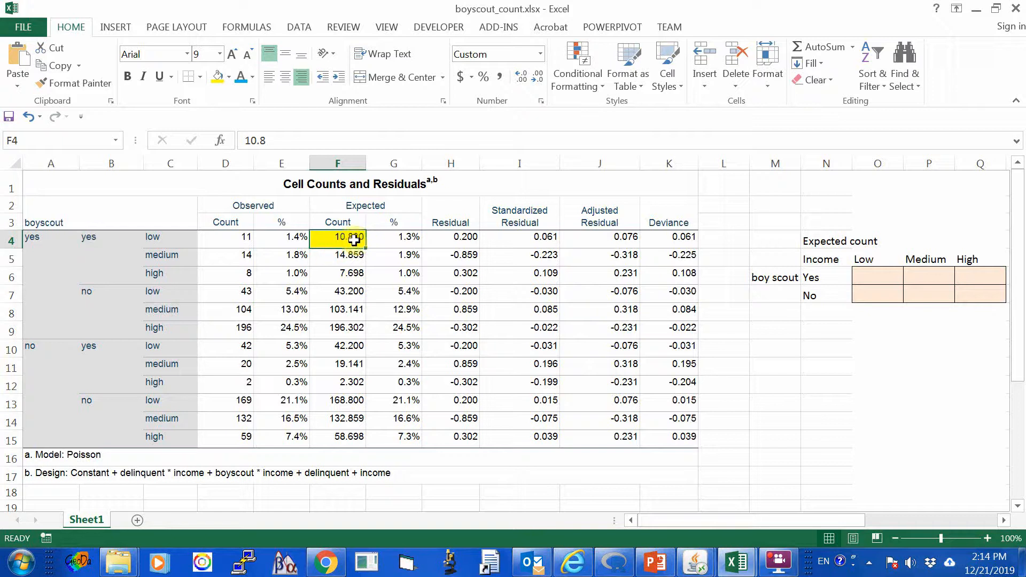
pyautogui.click(344, 291)
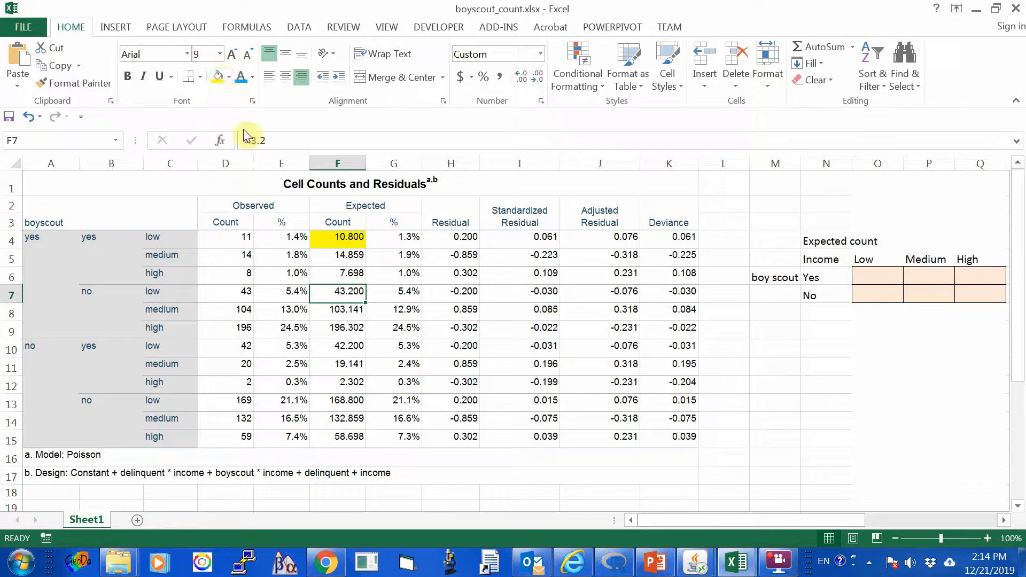
pyautogui.click(217, 76)
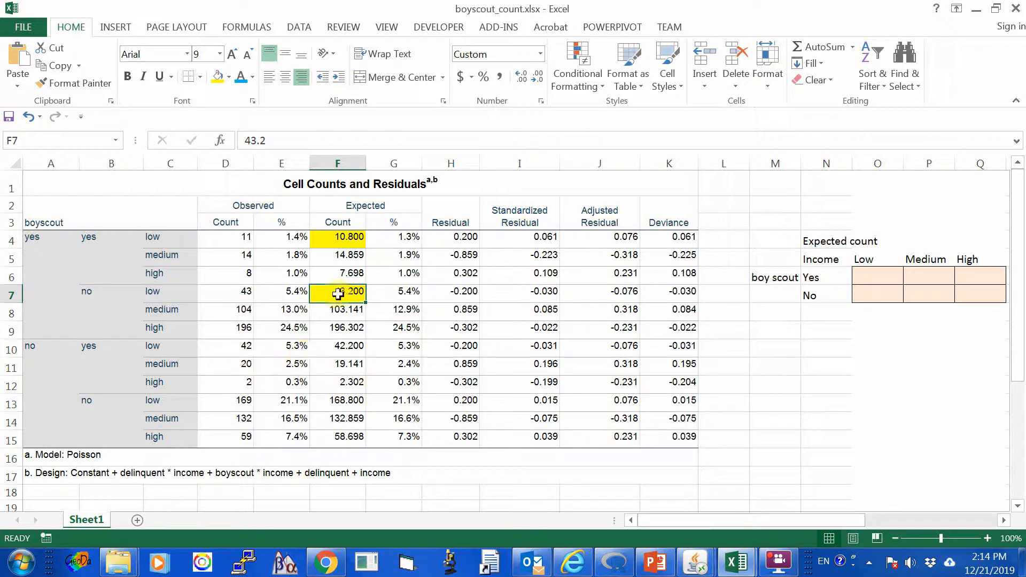
# Compare the two yellow expected counts and their row labels with the boy scout Yes, Low income cell O6.
pyautogui.click(93, 292)
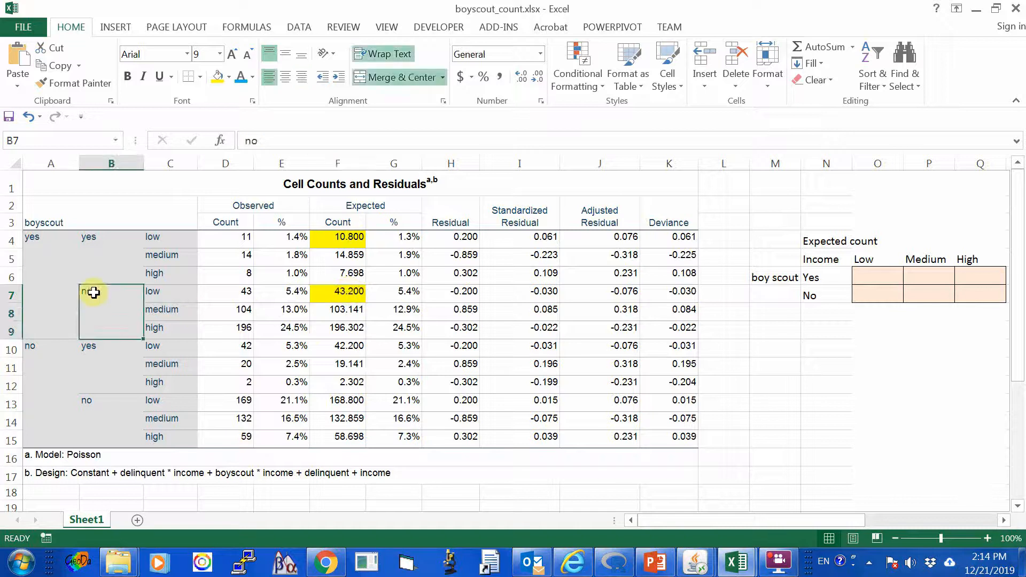
pyautogui.click(355, 239)
pyautogui.click(351, 297)
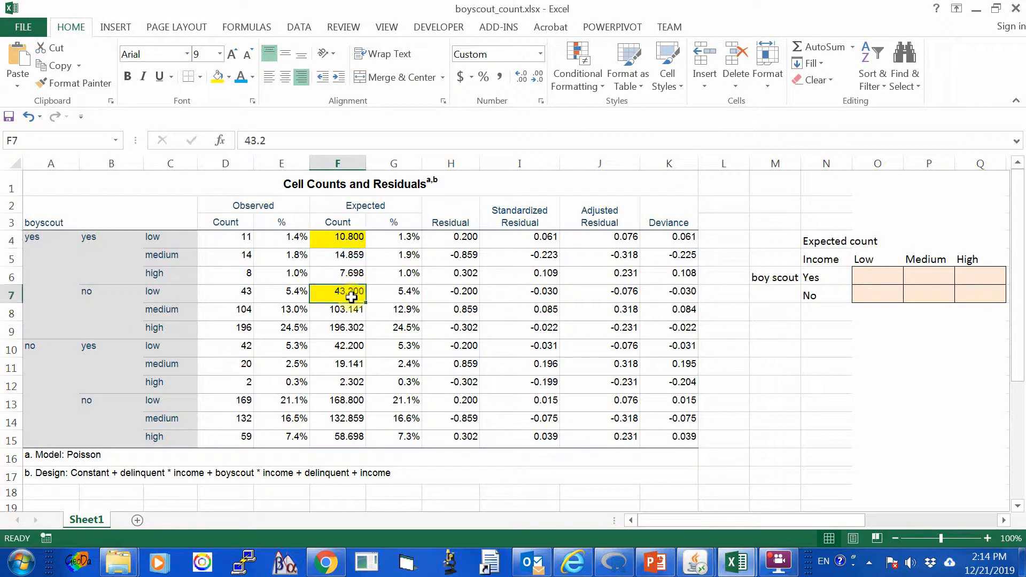
pyautogui.click(825, 278)
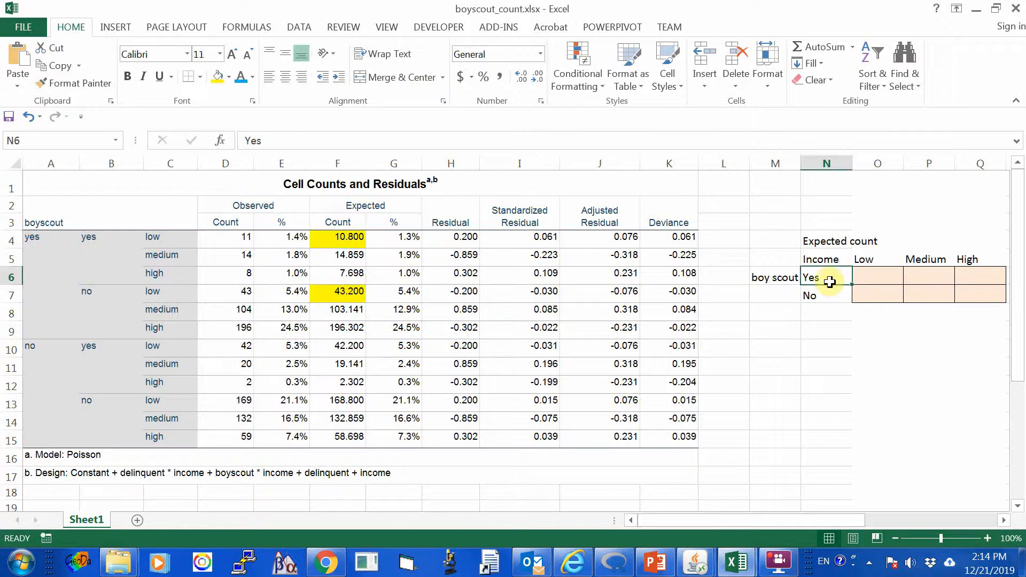
pyautogui.click(879, 278)
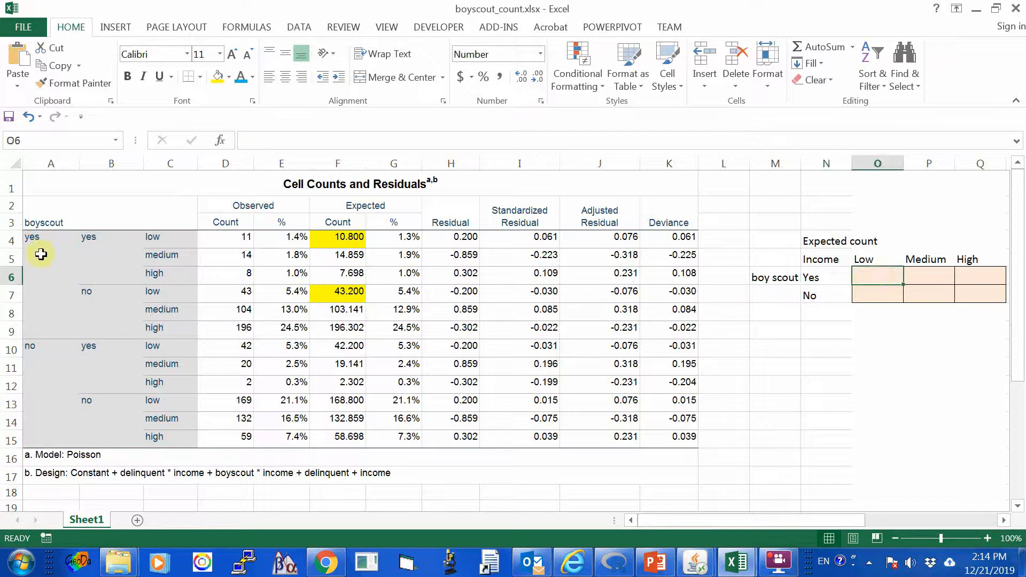
pyautogui.click(34, 226)
pyautogui.click(169, 238)
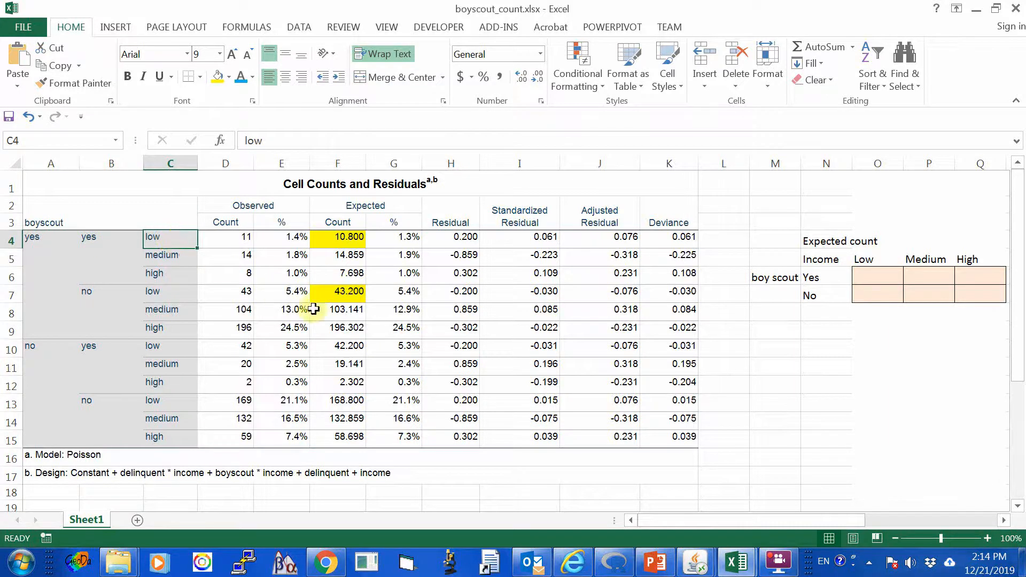
pyautogui.click(339, 238)
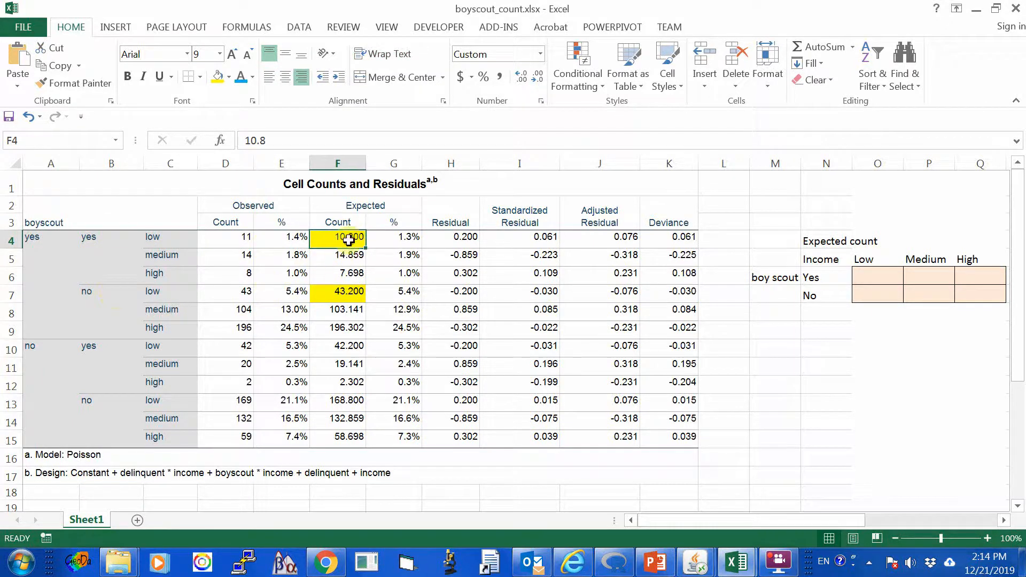
pyautogui.click(346, 296)
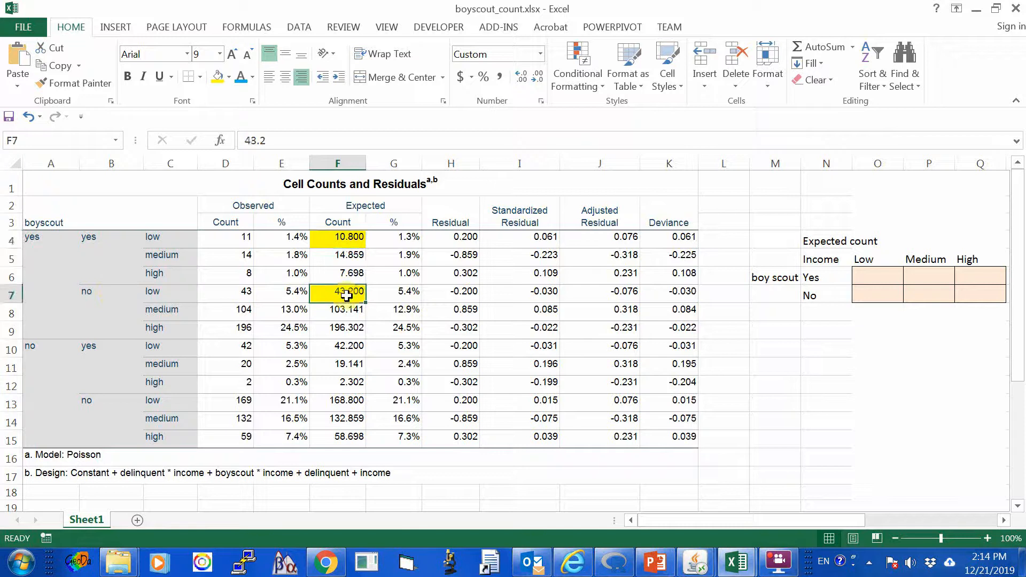
# Enter the formula =F4+F7 in O6 for the boy scout Yes, Low income expected count.
pyautogui.click(870, 274)
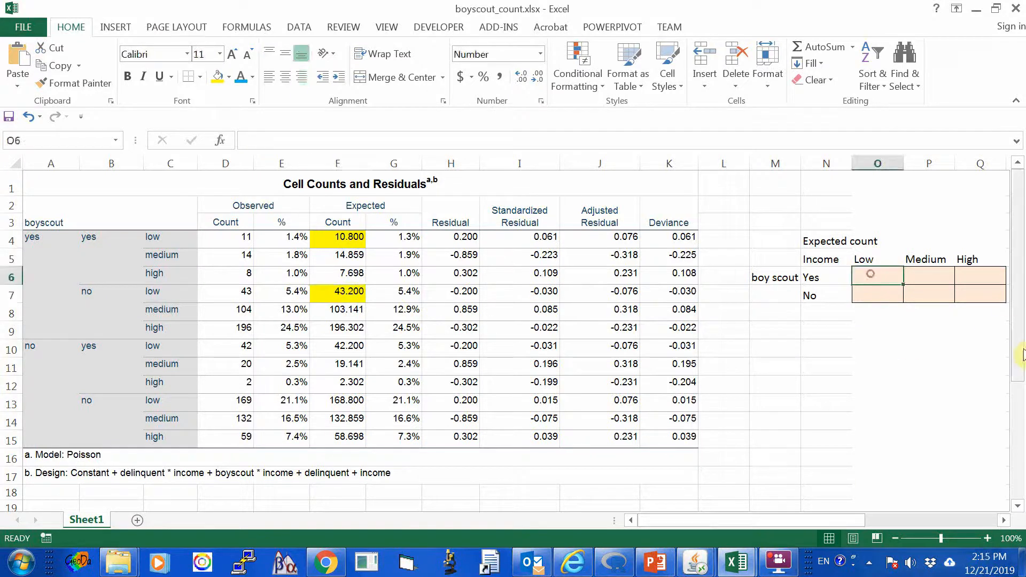
pyautogui.write('=')
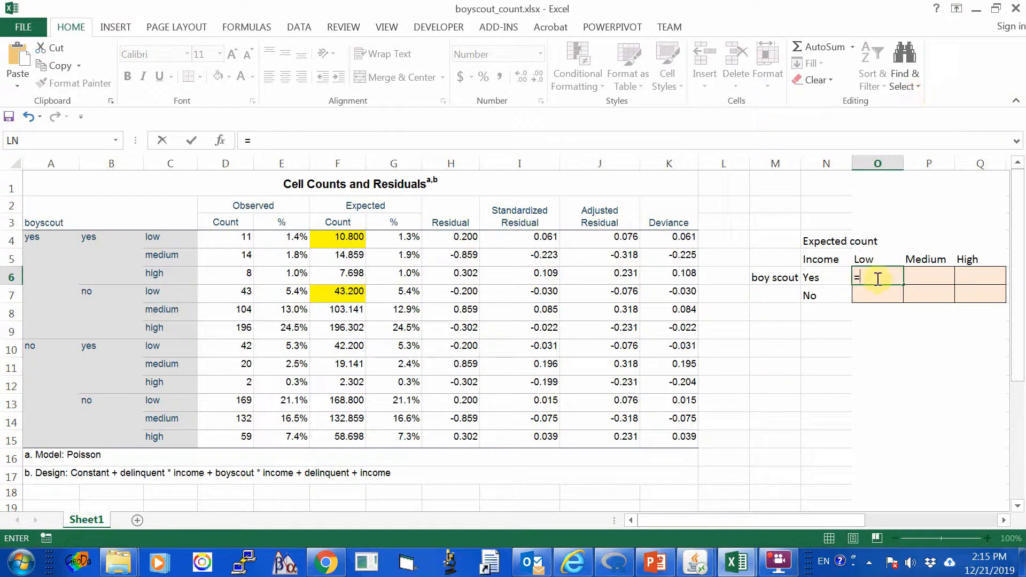
pyautogui.write('f')
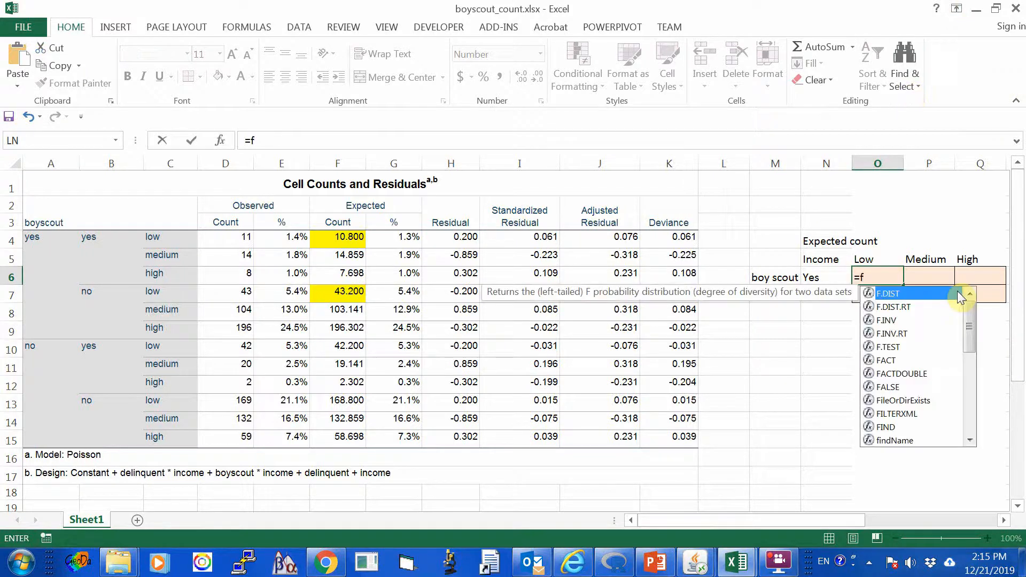
pyautogui.write('4')
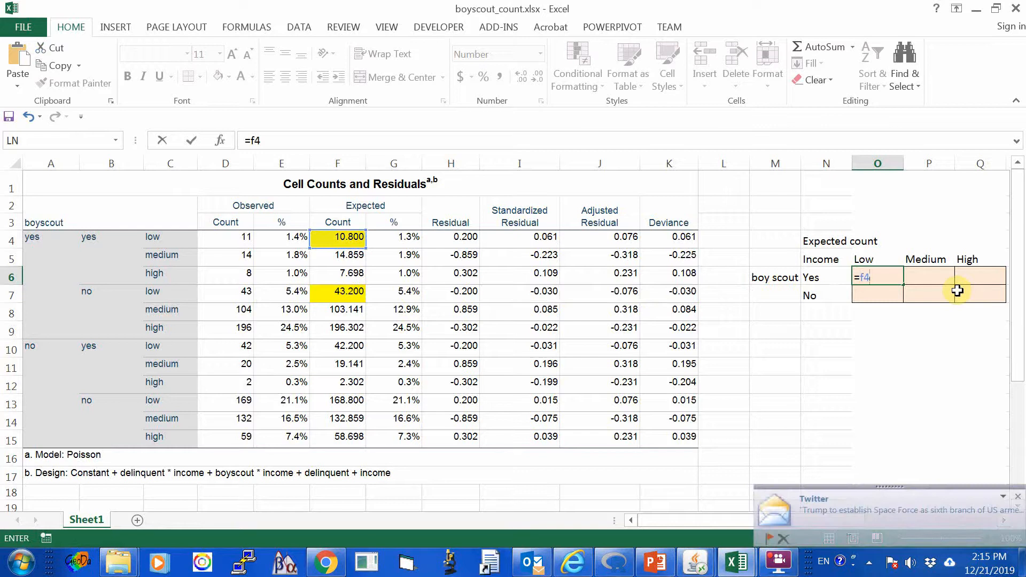
pyautogui.write('+f')
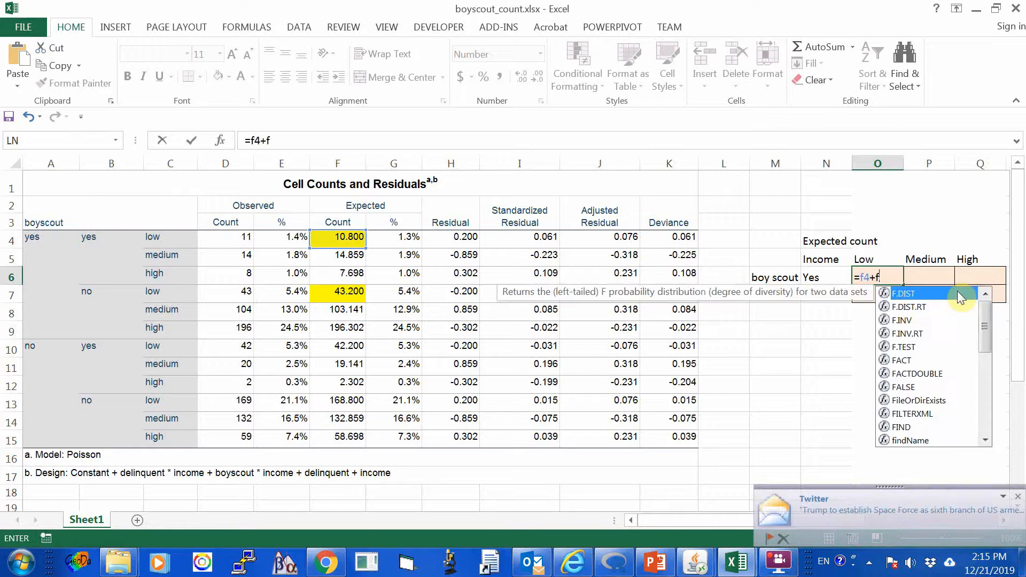
pyautogui.write('7')
pyautogui.press('Return')
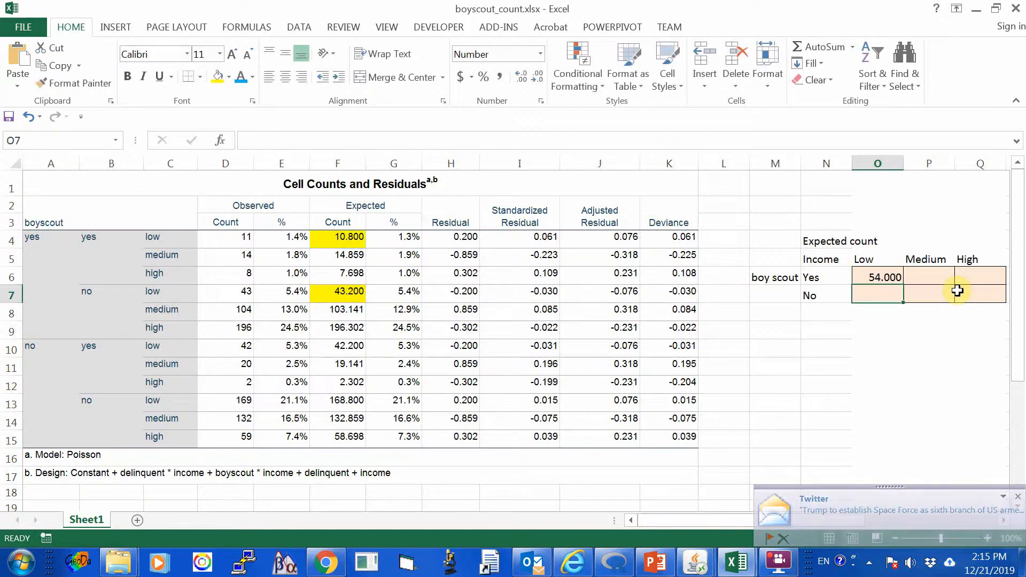
# Fill F5, the first expected count for boyscout yes with medium income, with standard light green.
pyautogui.press('Up')
pyautogui.press('Right')
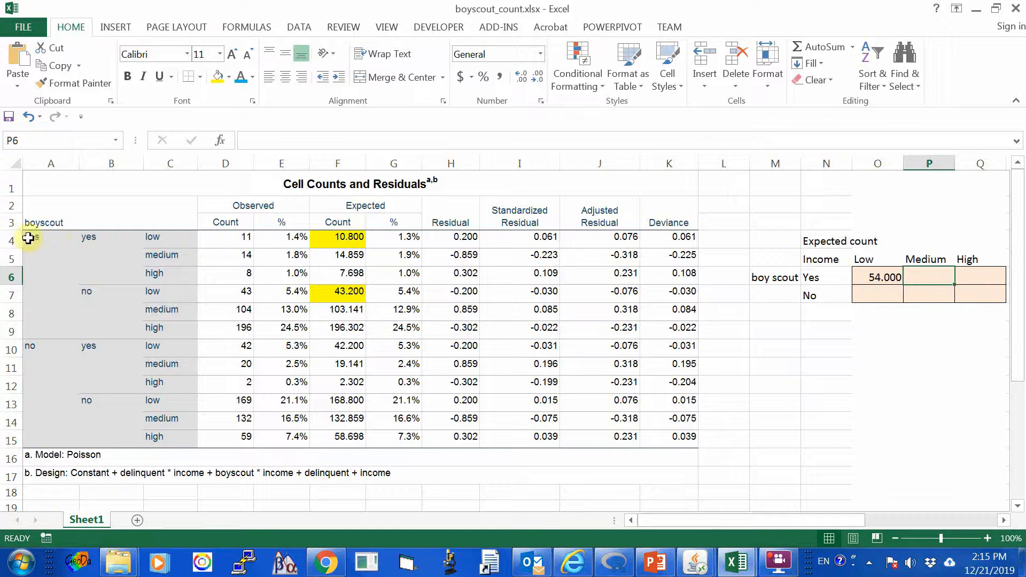
pyautogui.click(183, 257)
pyautogui.click(346, 257)
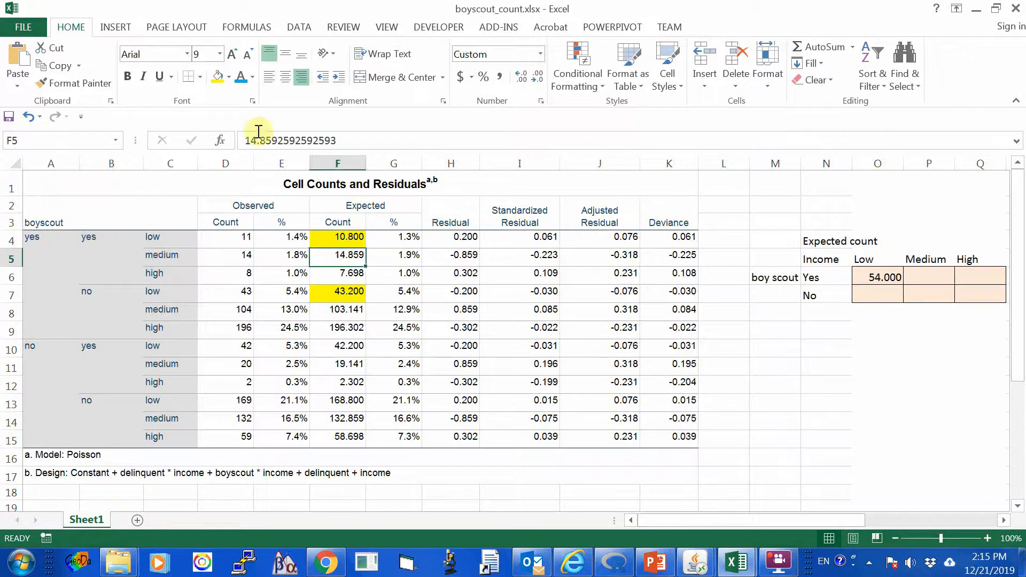
pyautogui.click(229, 78)
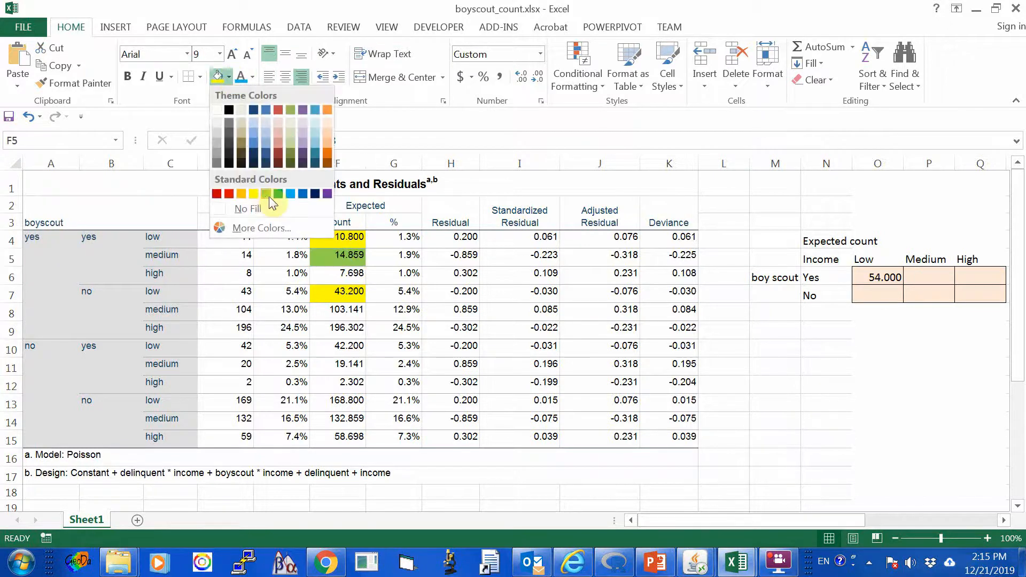
pyautogui.click(266, 194)
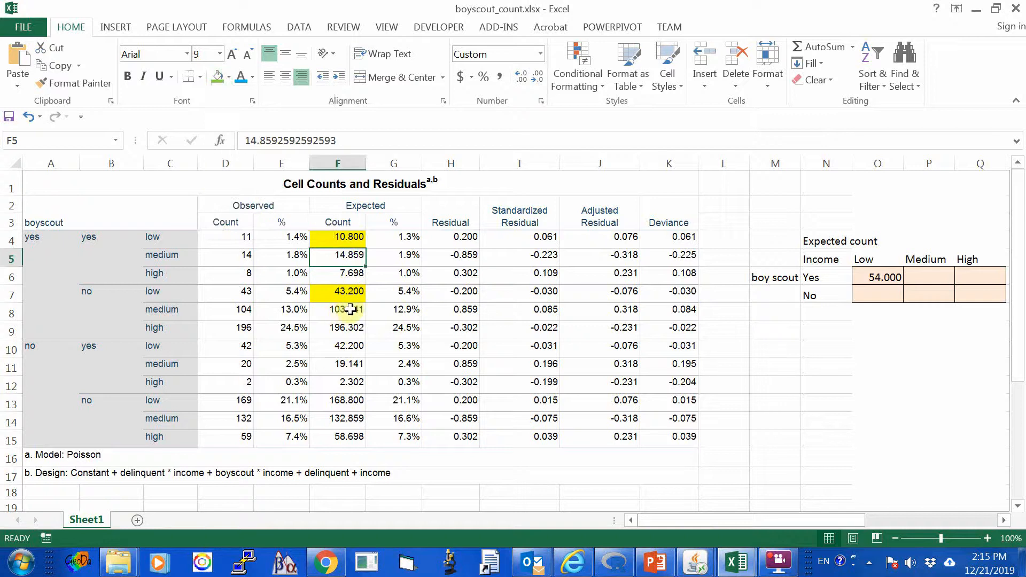
pyautogui.click(216, 76)
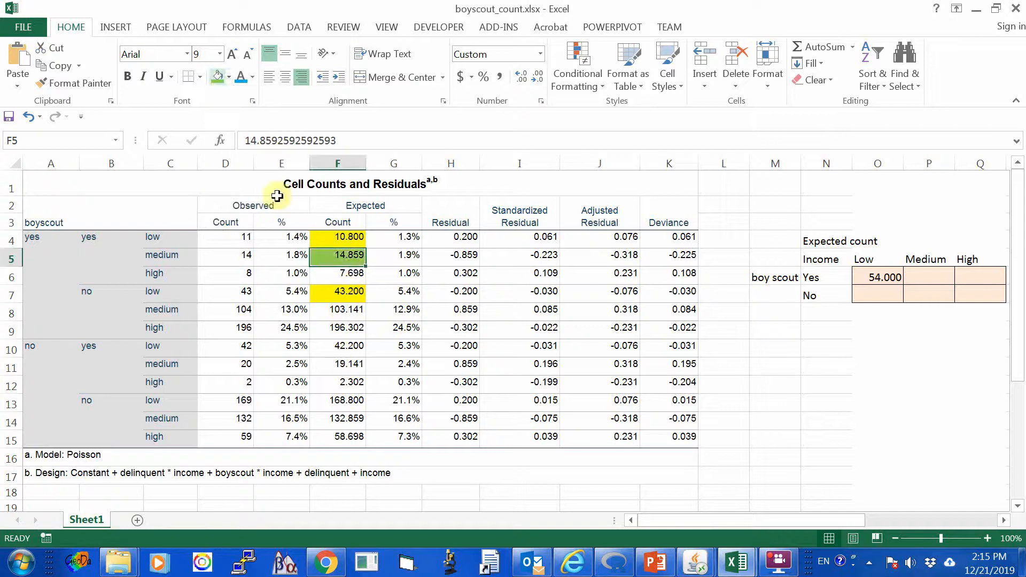
# Fill F8, the second expected count for boyscout yes with medium income, with the same light green.
pyautogui.click(352, 346)
pyautogui.click(344, 260)
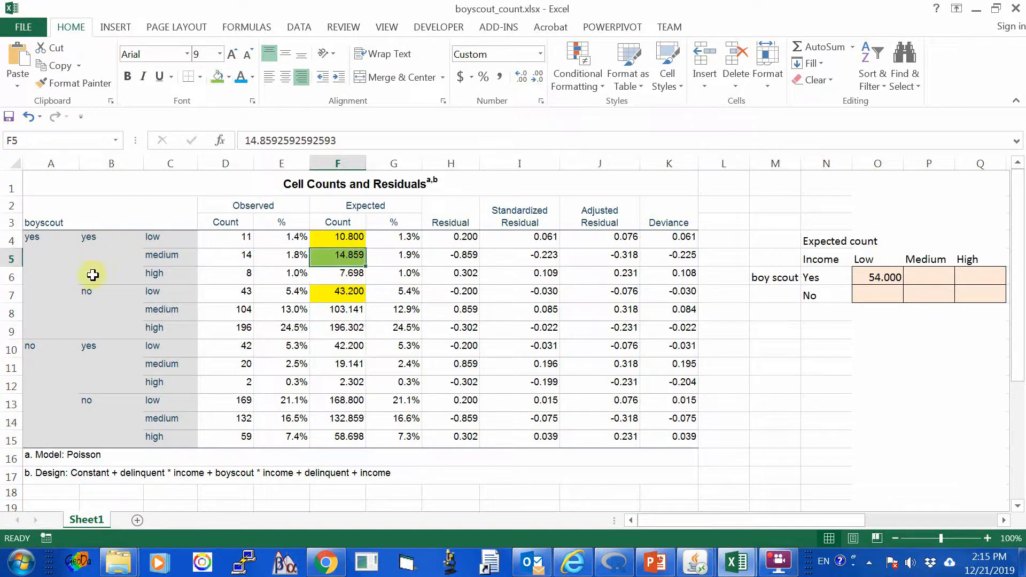
pyautogui.click(346, 313)
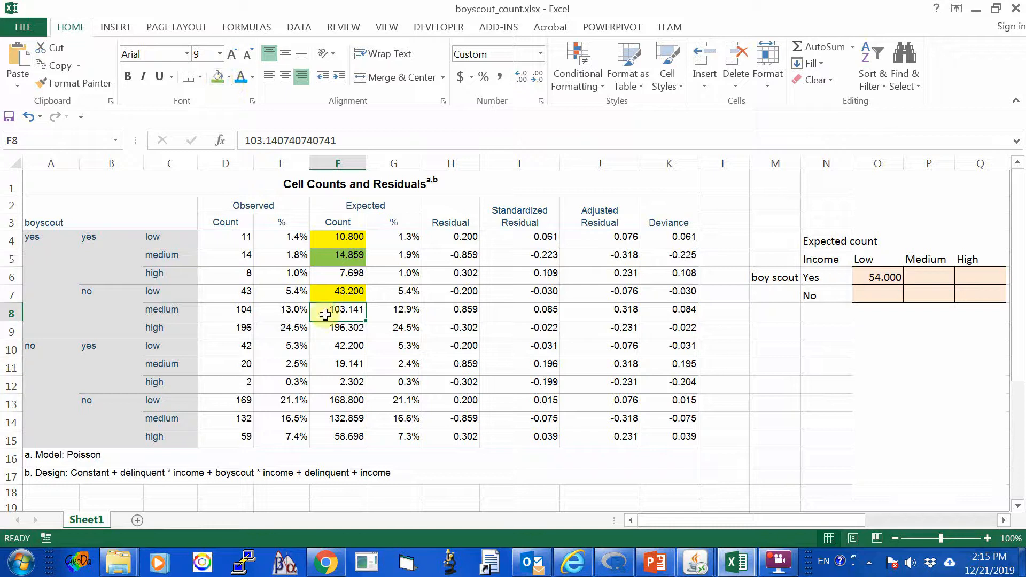
pyautogui.click(216, 77)
pyautogui.click(373, 362)
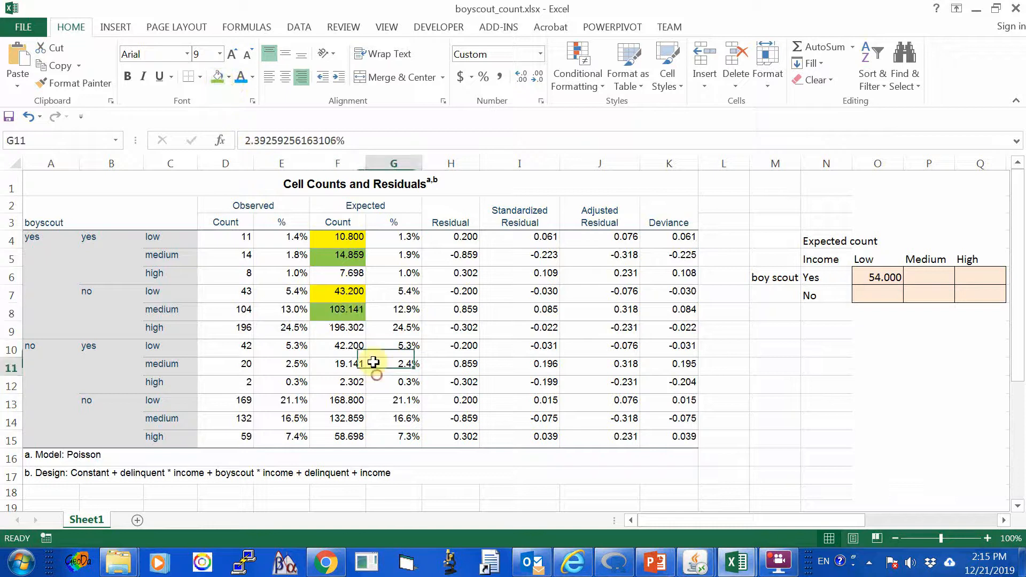
# Enter the formula =F5+F8 in P6 for the boy scout Yes, Medium income expected count.
pyautogui.click(921, 282)
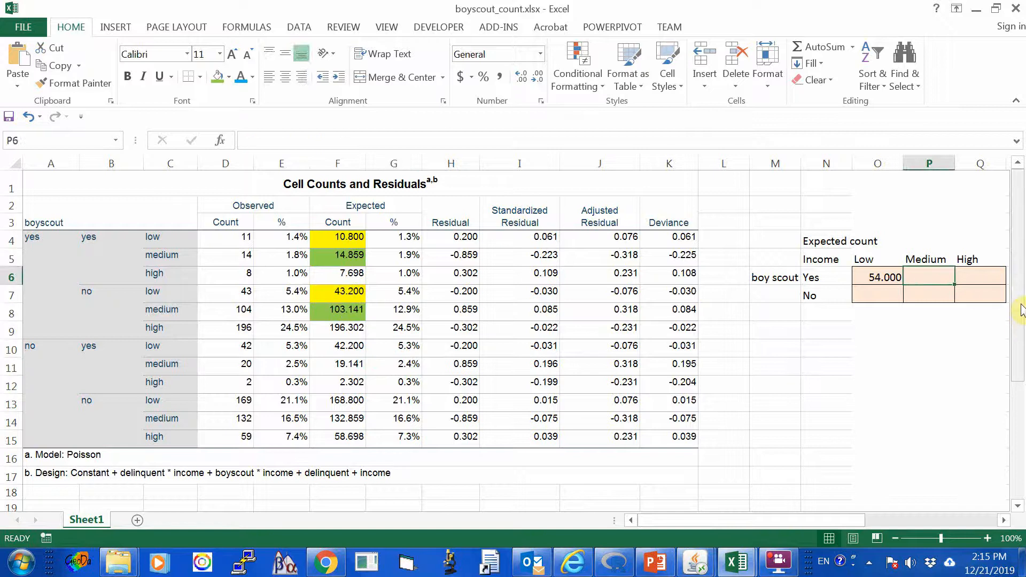
pyautogui.write('=')
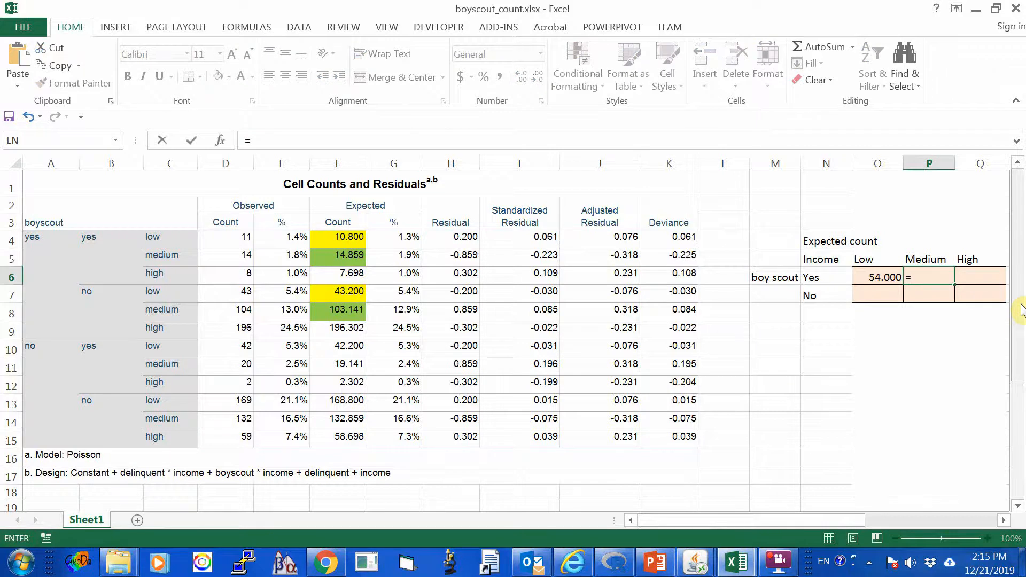
pyautogui.write('f')
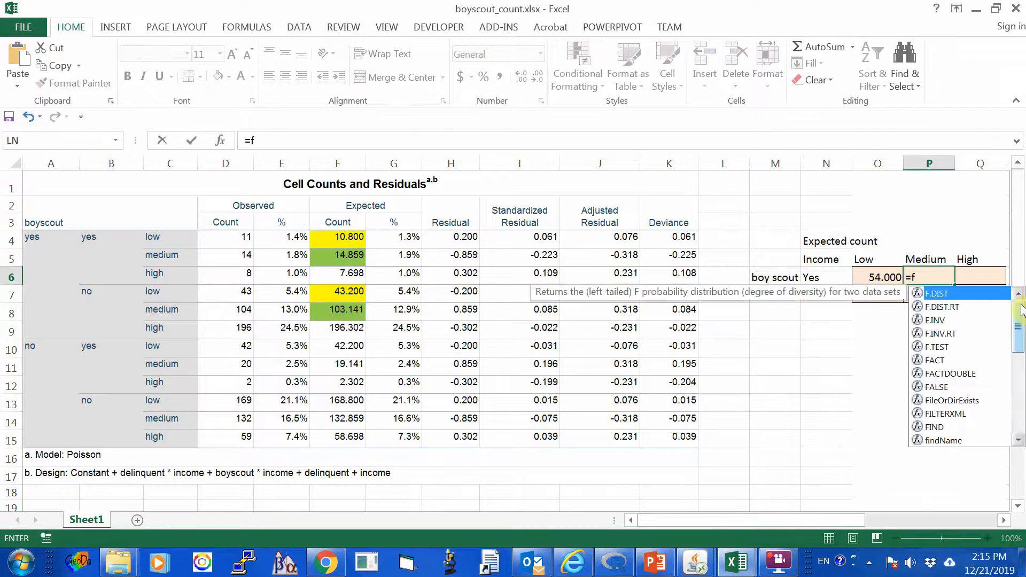
pyautogui.write('5')
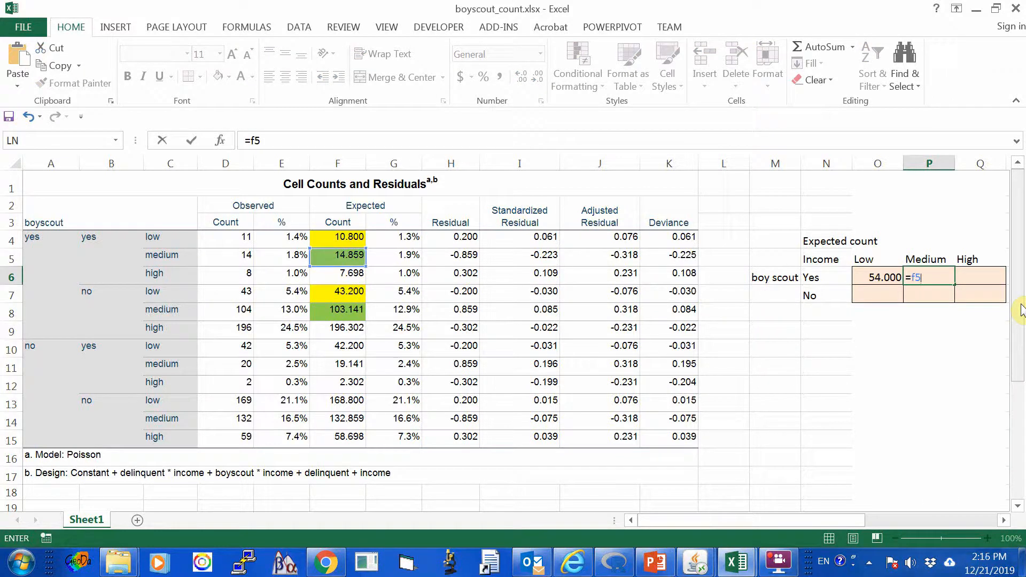
pyautogui.write('+f')
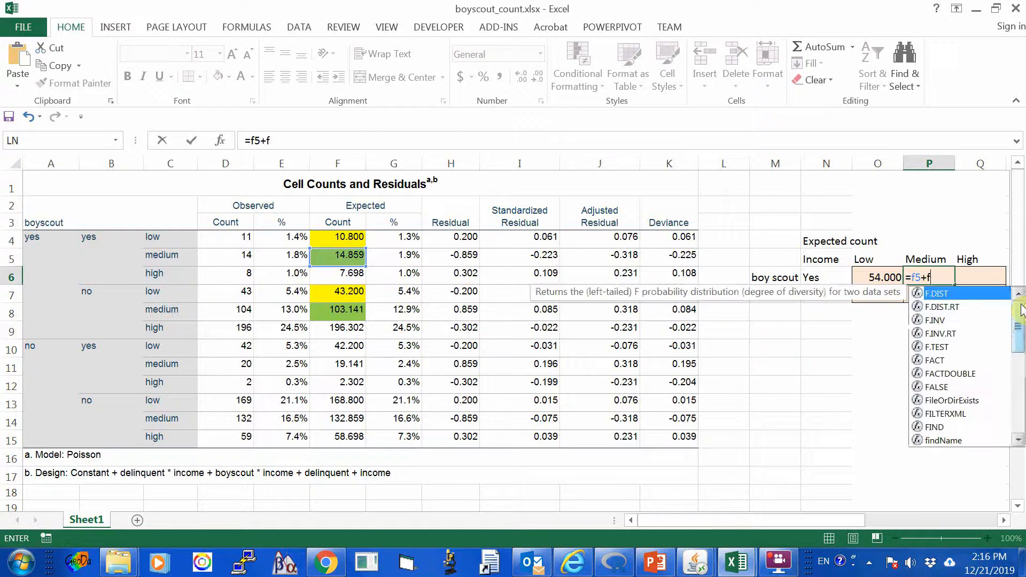
pyautogui.write('8')
pyautogui.press('Return')
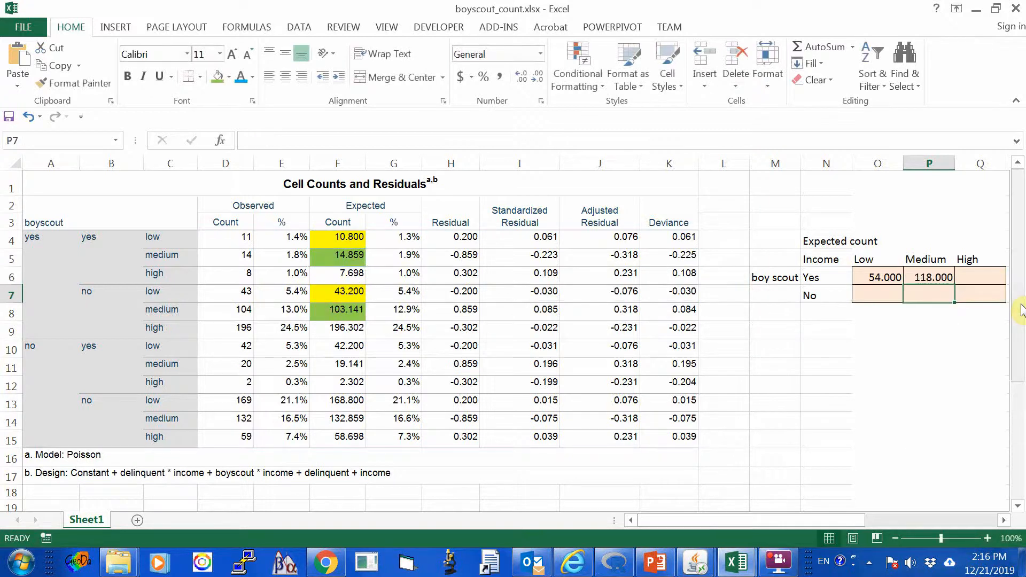
# Fill the expected counts for boyscout yes with high income, F6 and F9, with light blue.
pyautogui.press('Up')
pyautogui.press('Right')
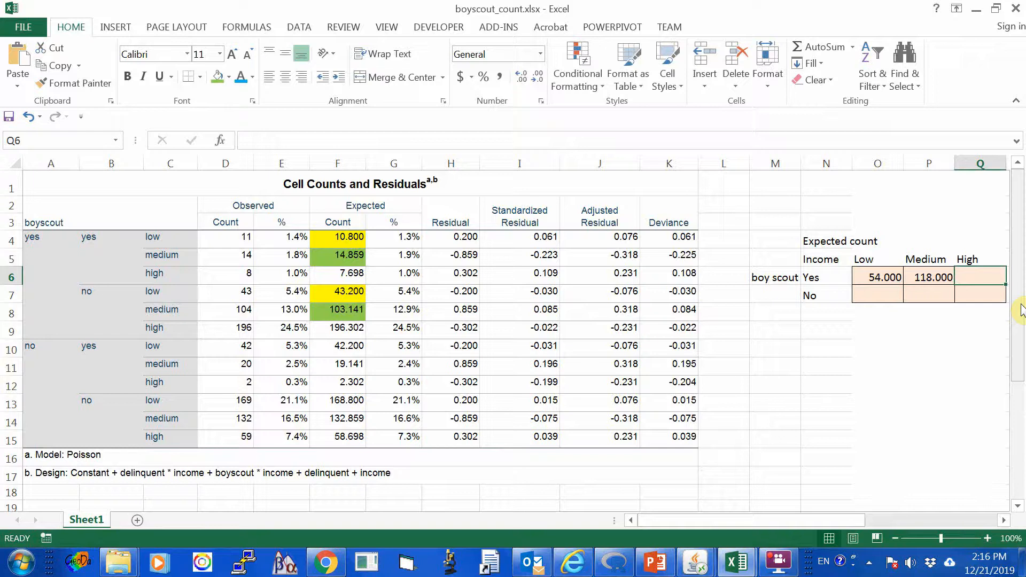
pyautogui.click(336, 275)
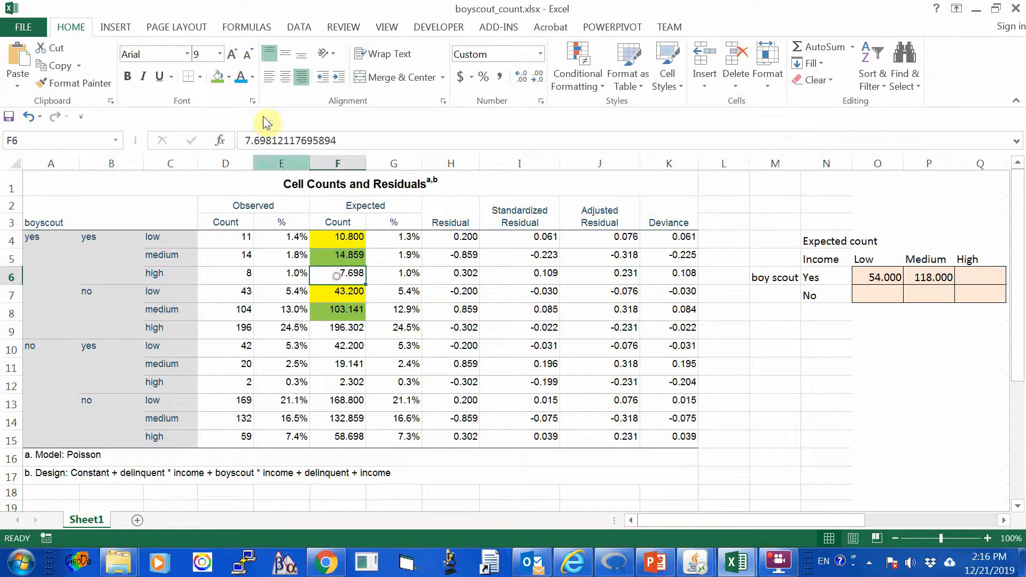
pyautogui.click(229, 77)
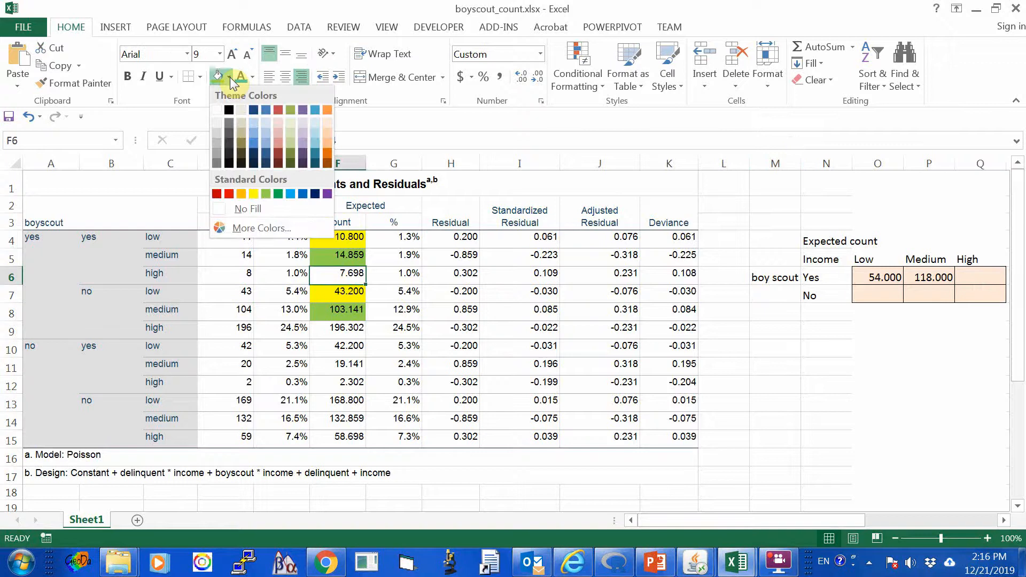
pyautogui.click(252, 130)
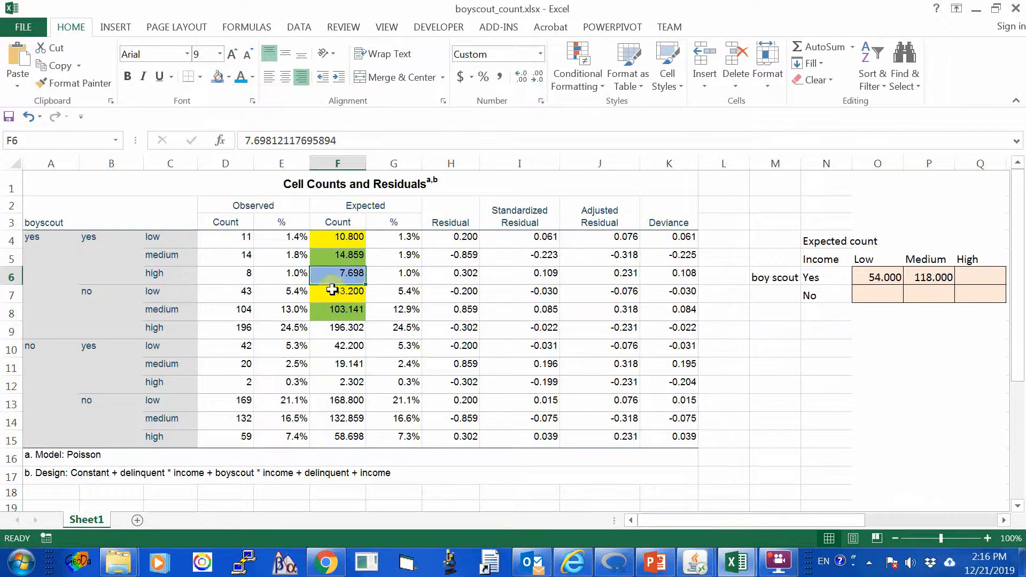
pyautogui.click(347, 327)
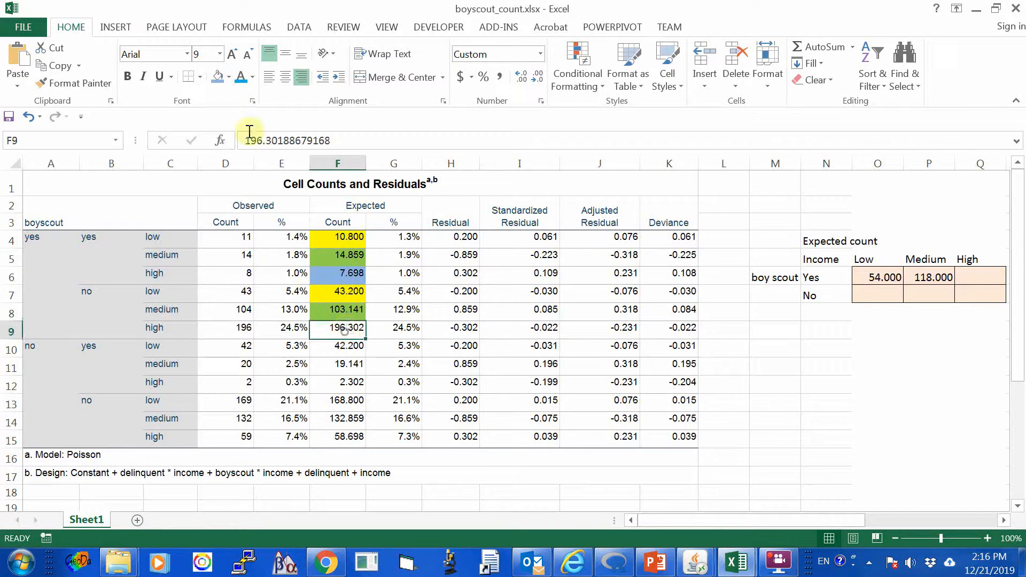
pyautogui.click(218, 77)
pyautogui.click(412, 363)
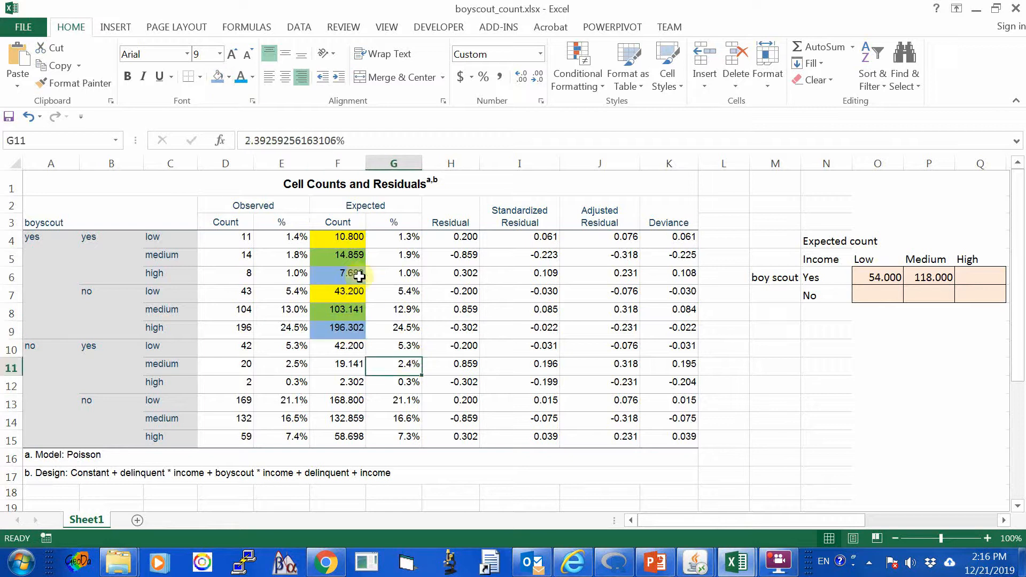
# Begin a formula in Q6 for the boy scout Yes, High income expected count with a column F reference.
pyautogui.click(979, 277)
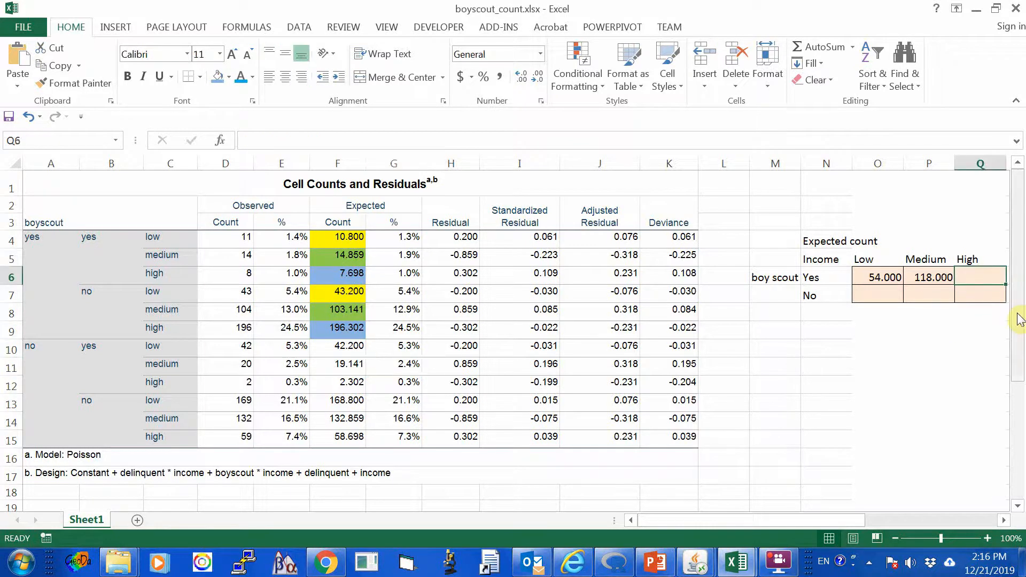
pyautogui.write('=f6+f9')
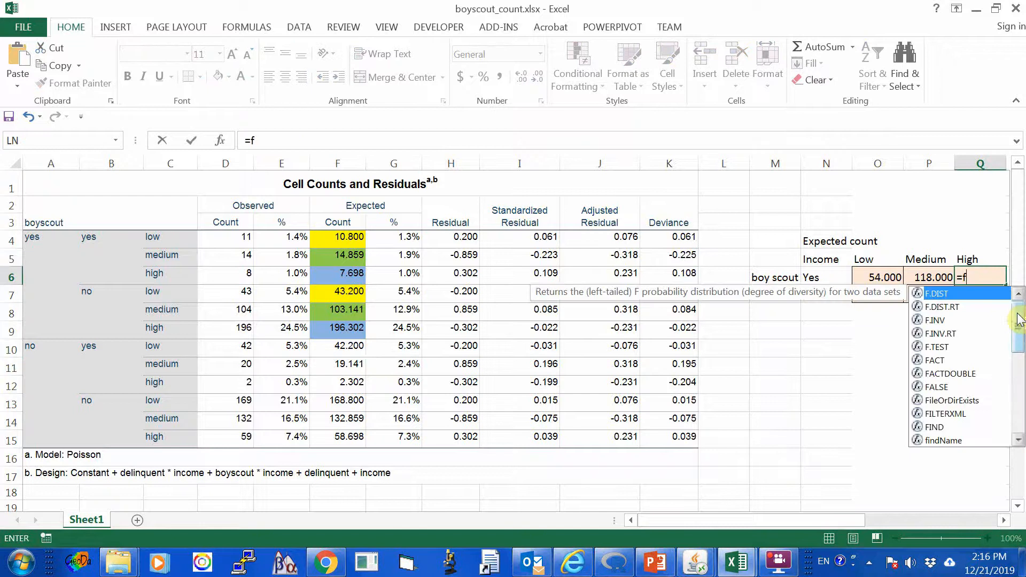
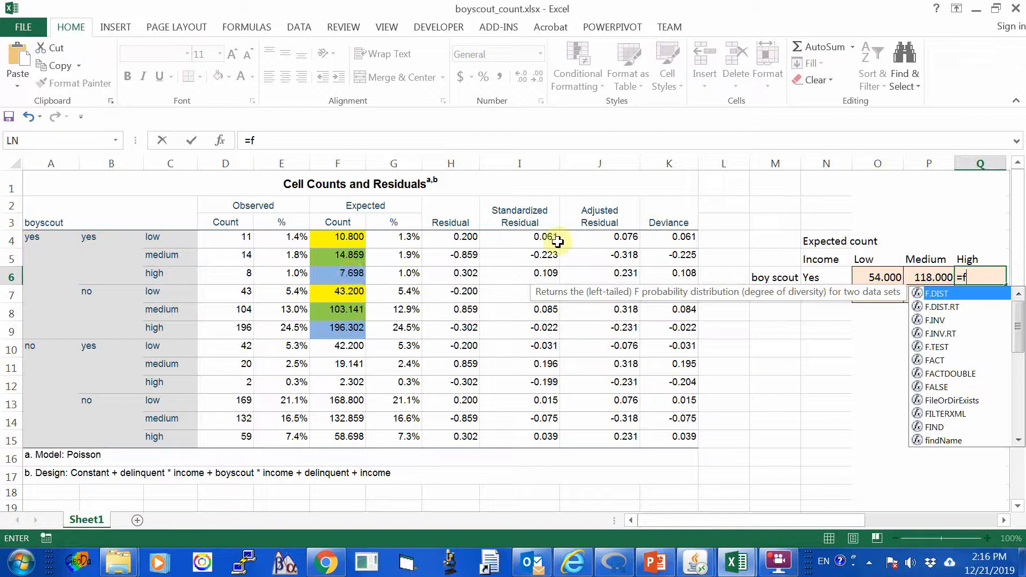
# Complete the formula in Q6 as =F6+F9 for the boy scout Yes, High income expected count.
pyautogui.write('6')
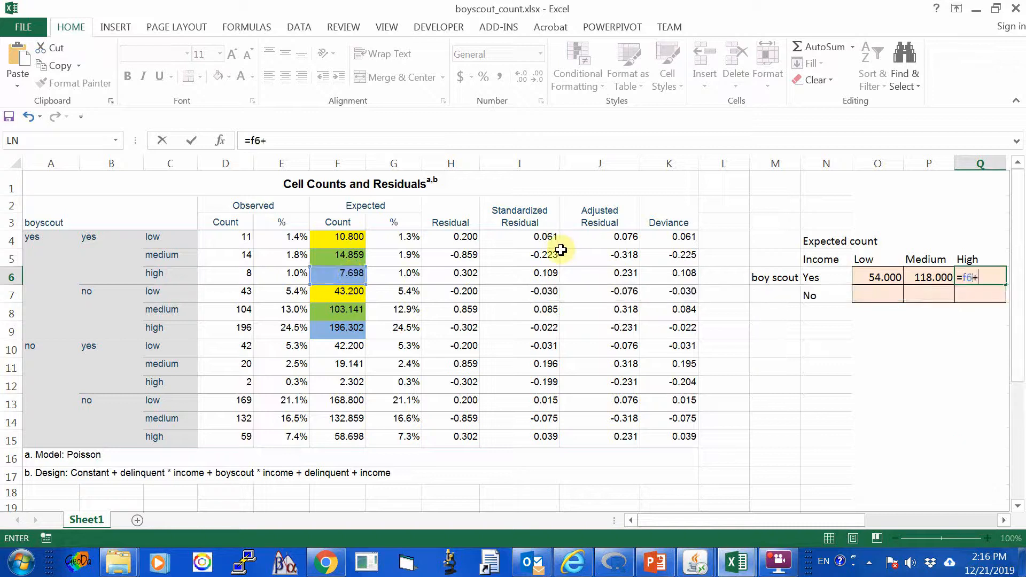
pyautogui.write('+f')
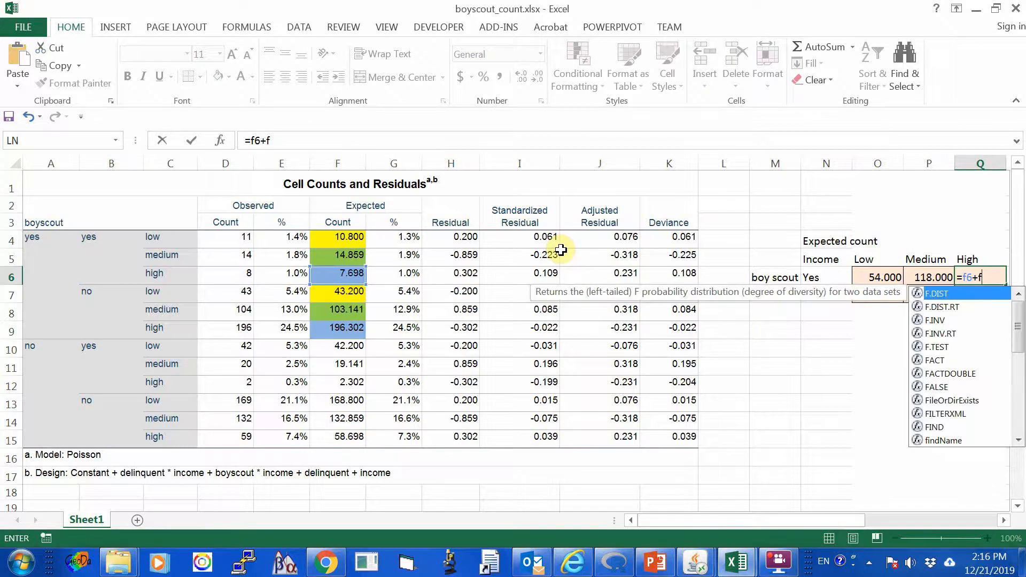
pyautogui.write('9')
pyautogui.press('Return')
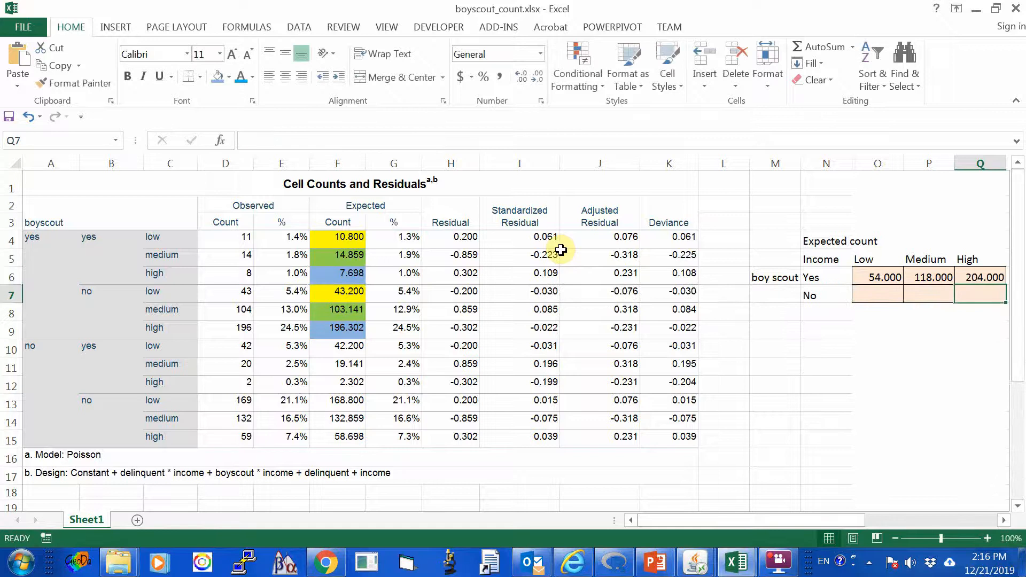
pyautogui.press('Up')
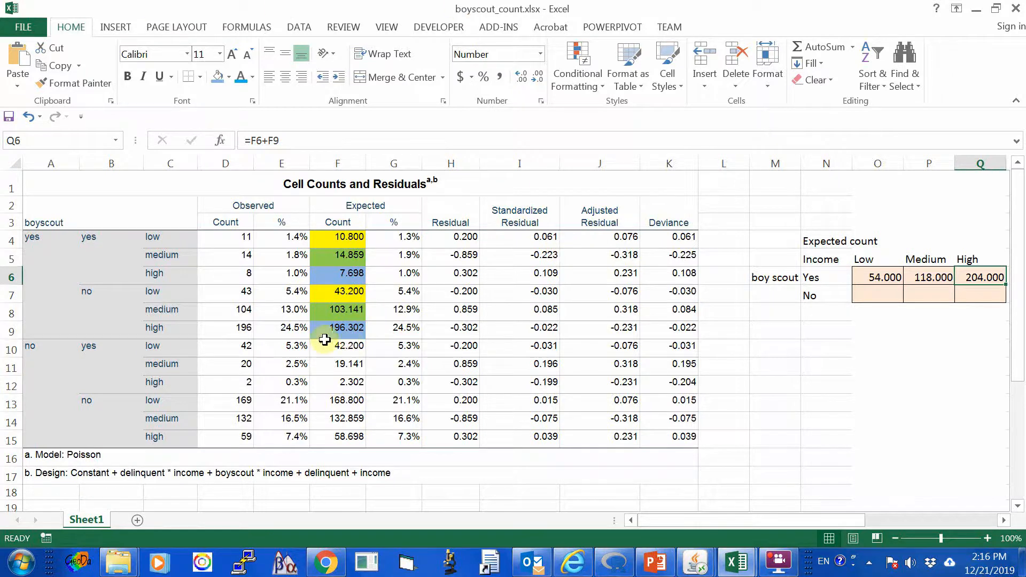
# Fill the expected counts for boyscout no with low income, F10 and F13, with yellow.
pyautogui.click(343, 346)
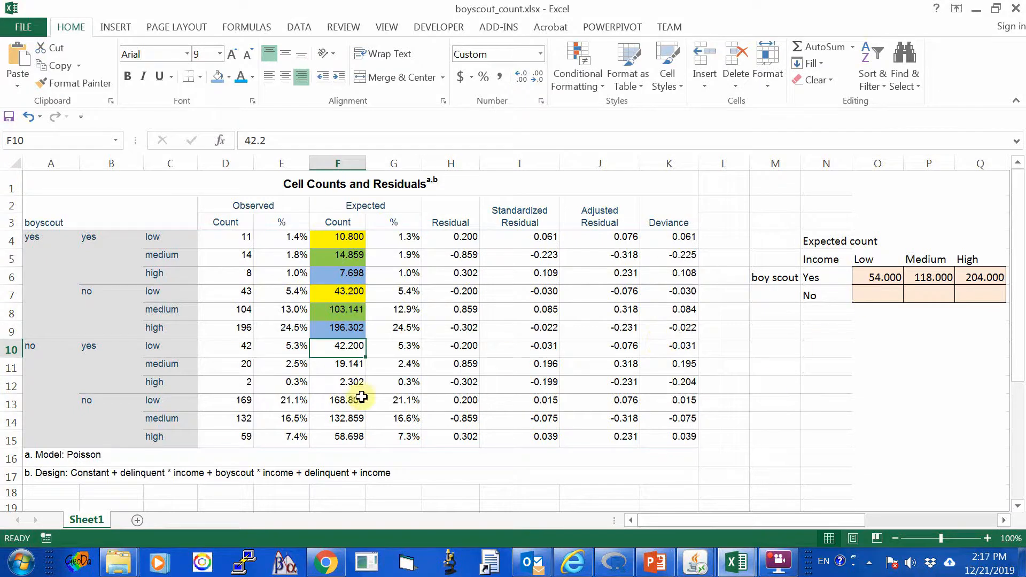
pyautogui.click(229, 78)
pyautogui.click(254, 194)
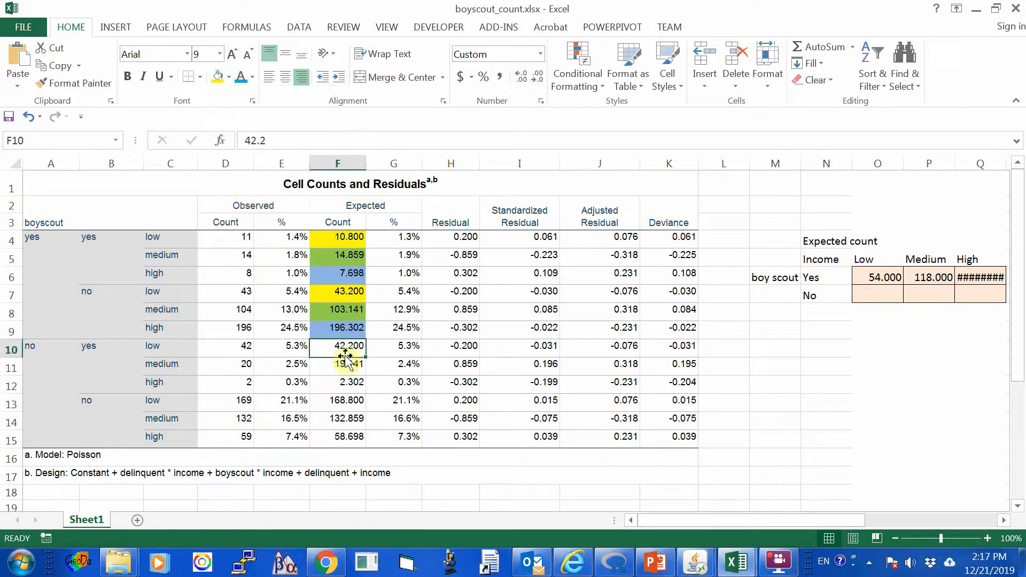
pyautogui.click(349, 403)
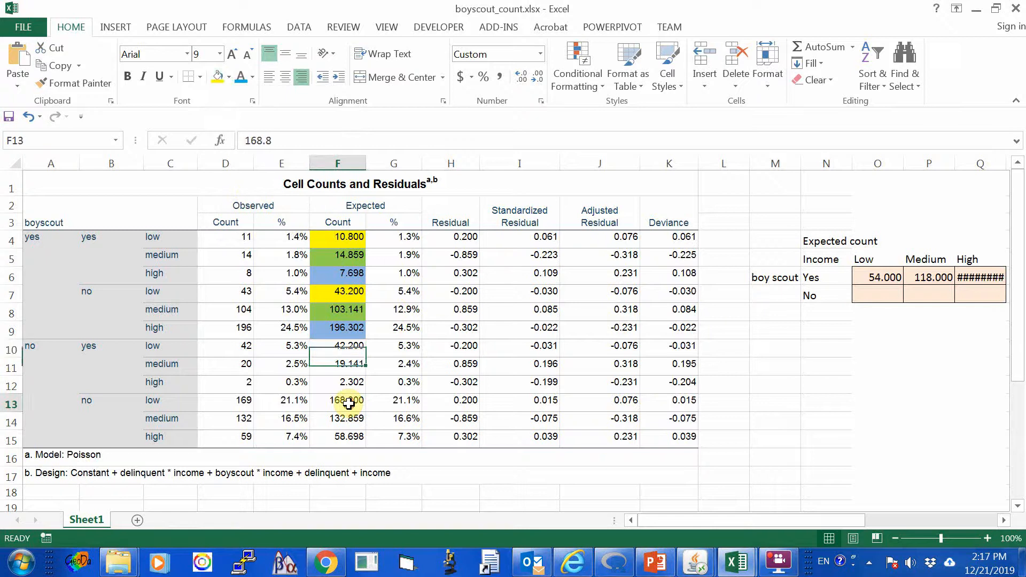
pyautogui.click(218, 78)
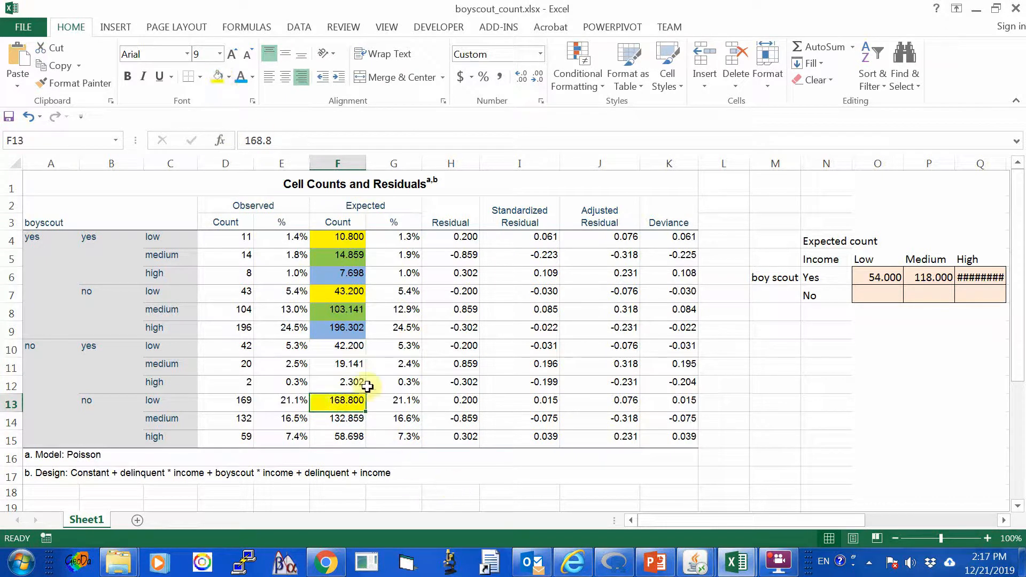
pyautogui.click(348, 349)
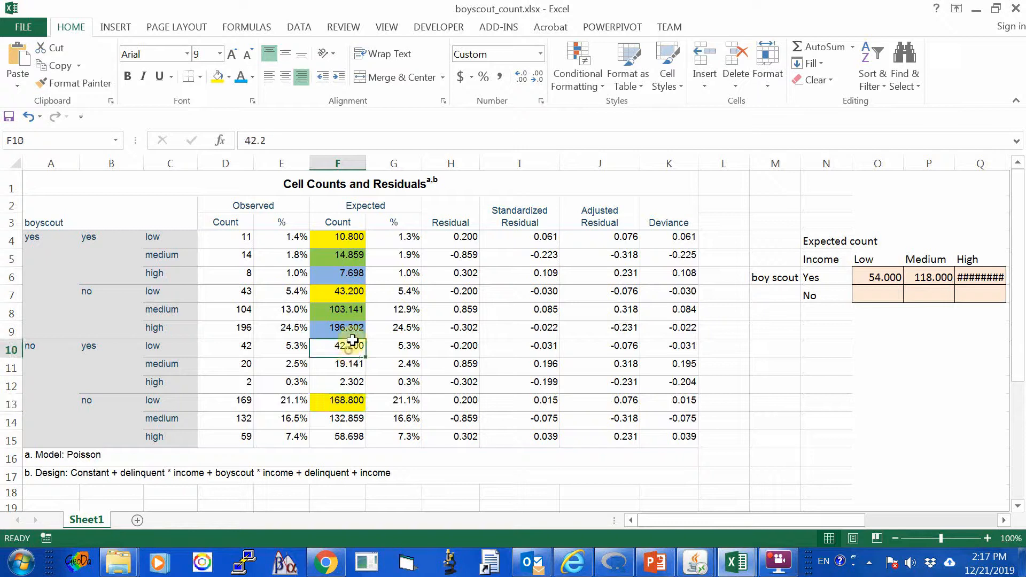
pyautogui.click(218, 78)
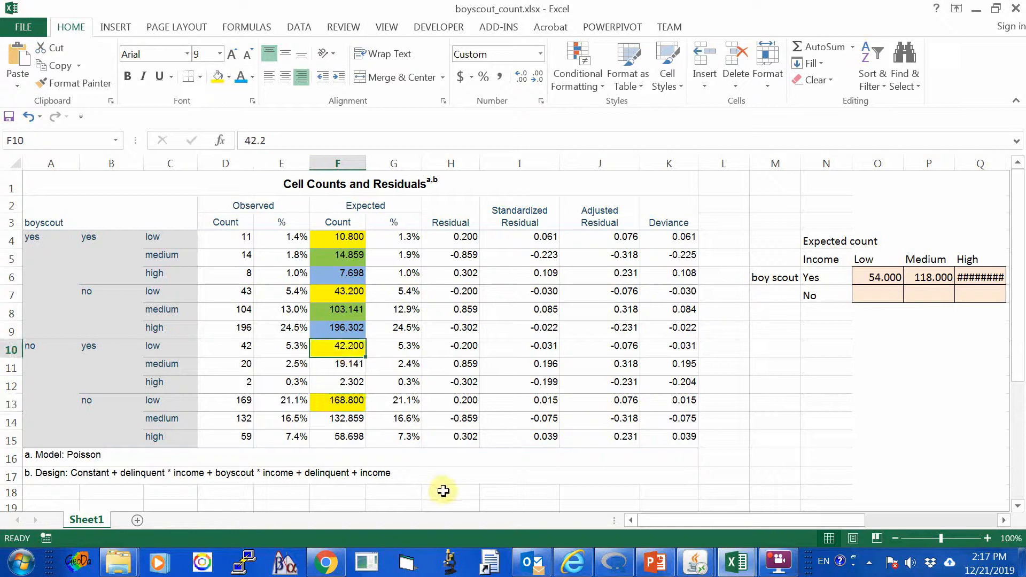
# Enter the formula =F10+F13 in O7 for the boy scout No, Low income expected count.
pyautogui.click(875, 297)
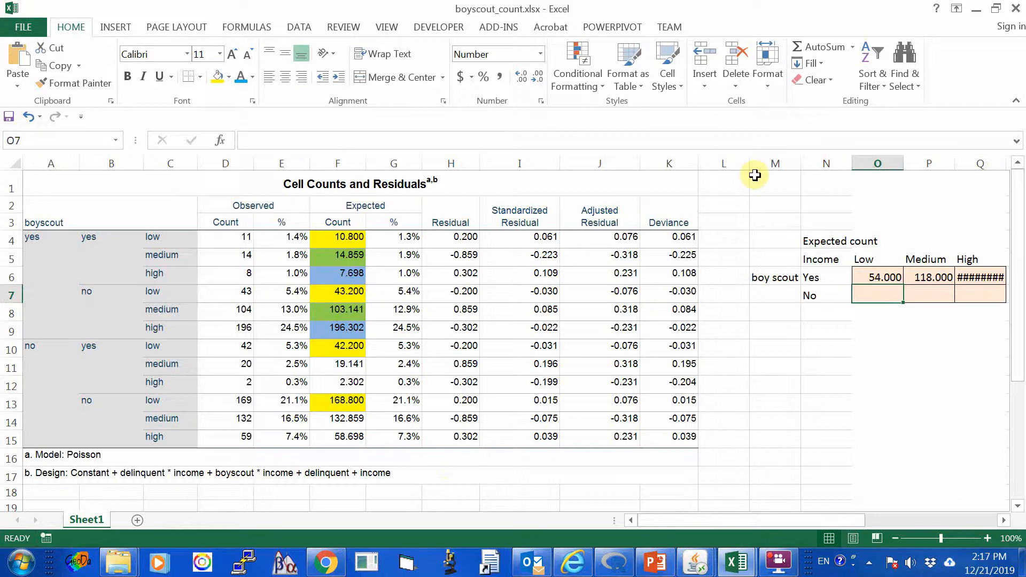
pyautogui.write('=')
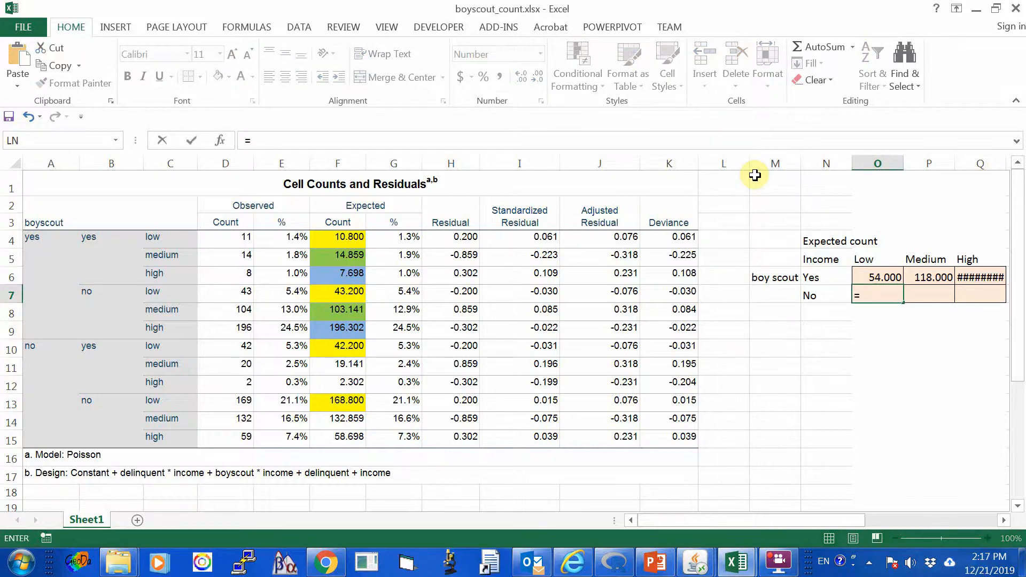
pyautogui.write('f10')
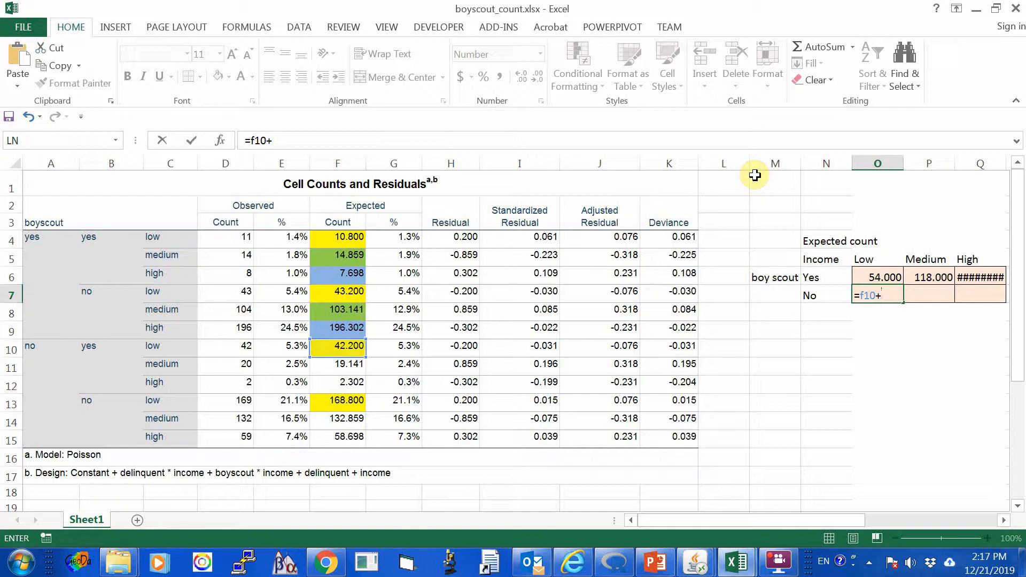
pyautogui.write('+f13')
pyautogui.press('Return')
pyautogui.press('Up')
pyautogui.press('Right')
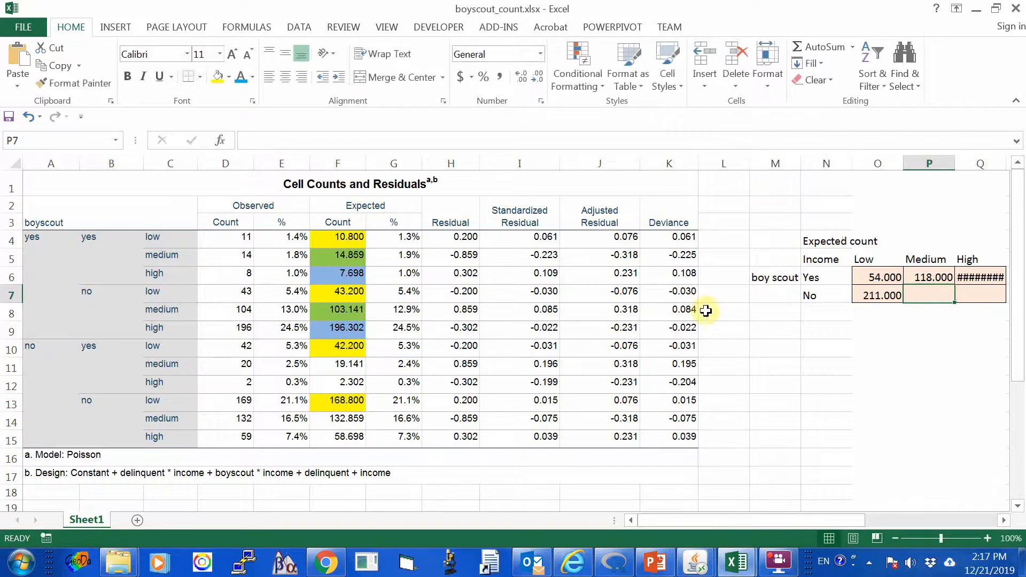
# Fill the expected counts for boyscout no with medium income, F11 and F14, with light green.
pyautogui.click(353, 362)
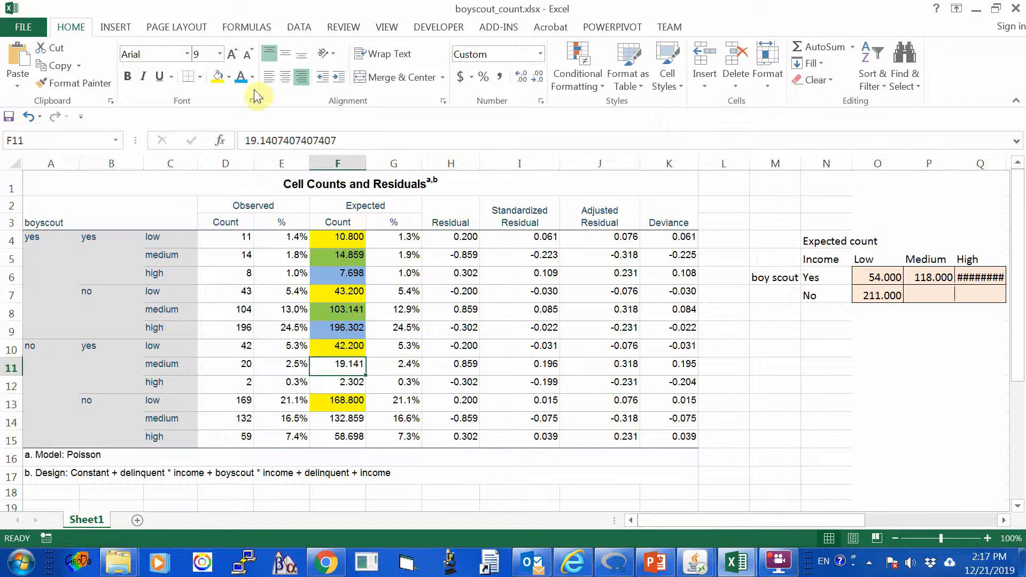
pyautogui.click(229, 76)
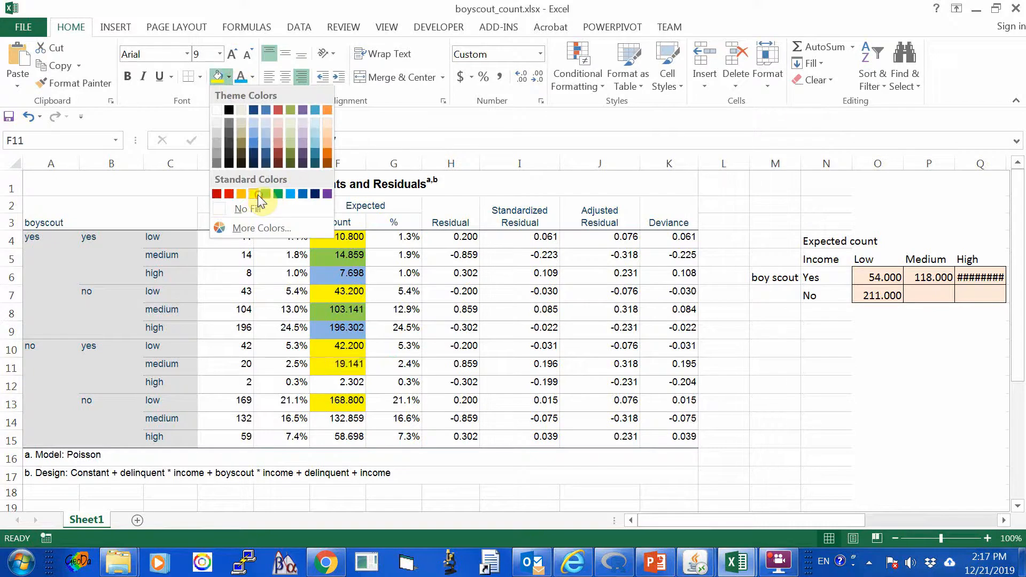
pyautogui.click(262, 195)
pyautogui.click(229, 76)
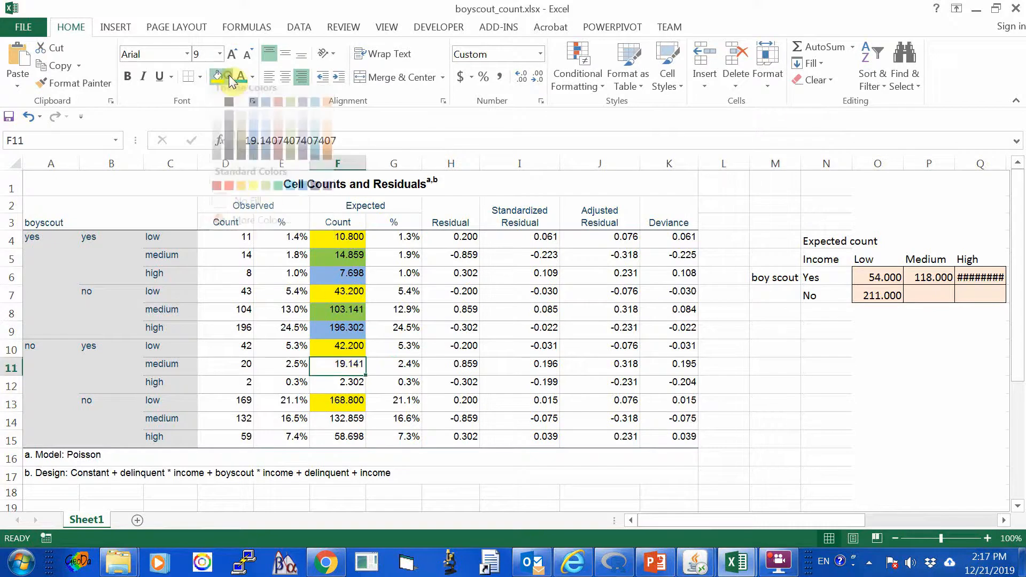
pyautogui.click(262, 193)
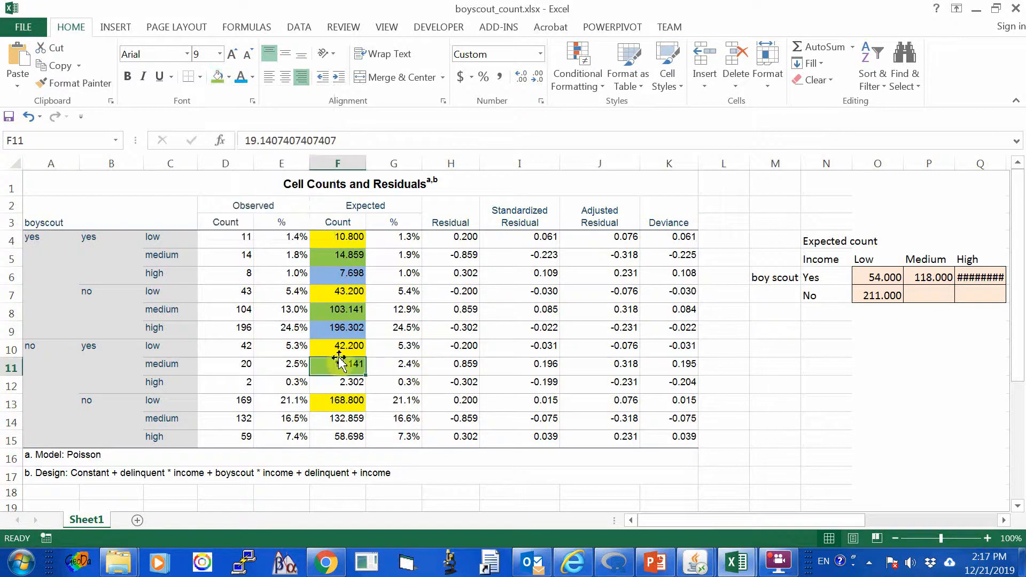
pyautogui.click(343, 416)
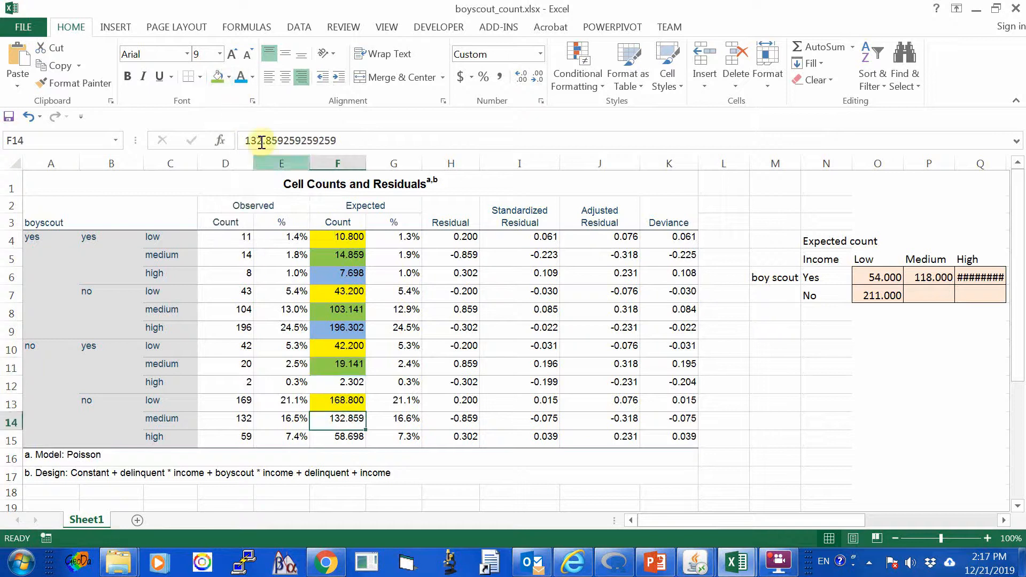
pyautogui.click(229, 76)
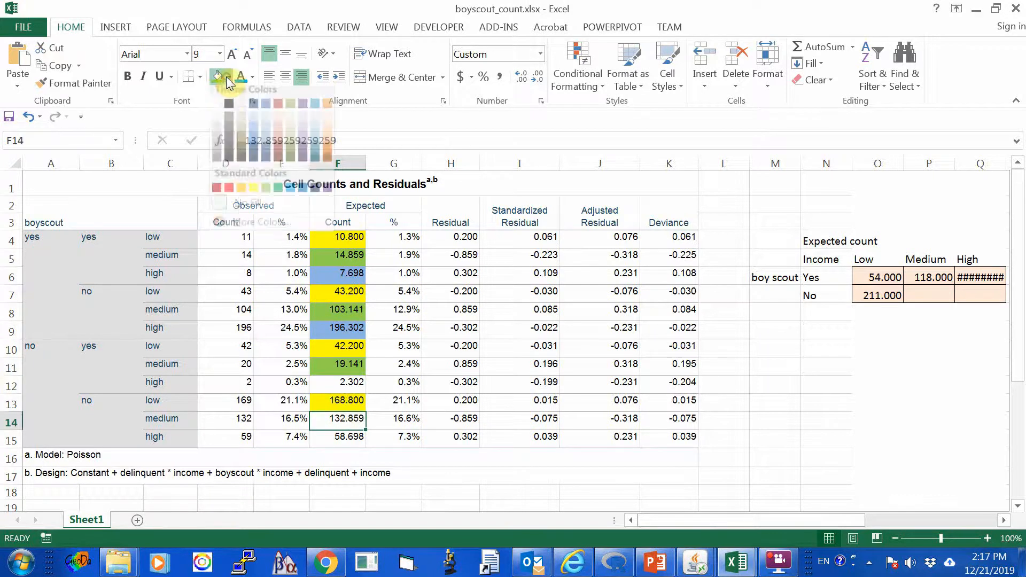
pyautogui.click(266, 194)
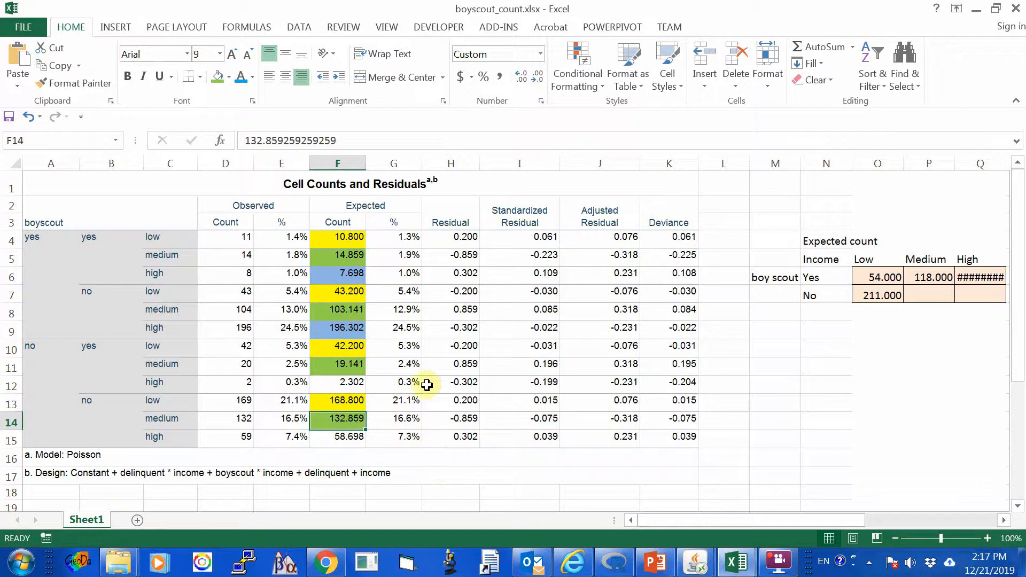
# Enter the formula =F11+F14 in P7 for the boy scout No, Medium income expected count.
pyautogui.click(929, 294)
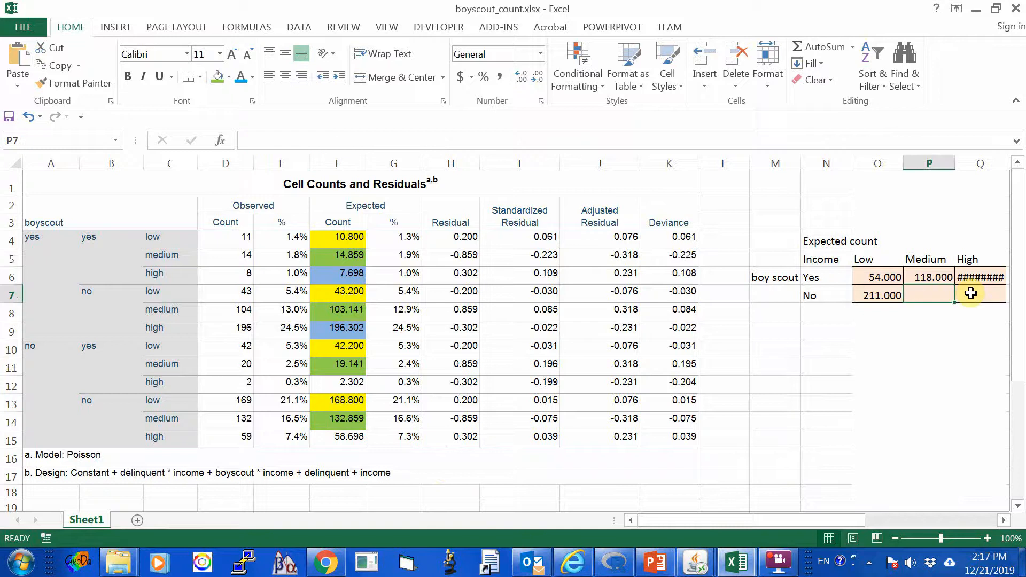
pyautogui.write('=')
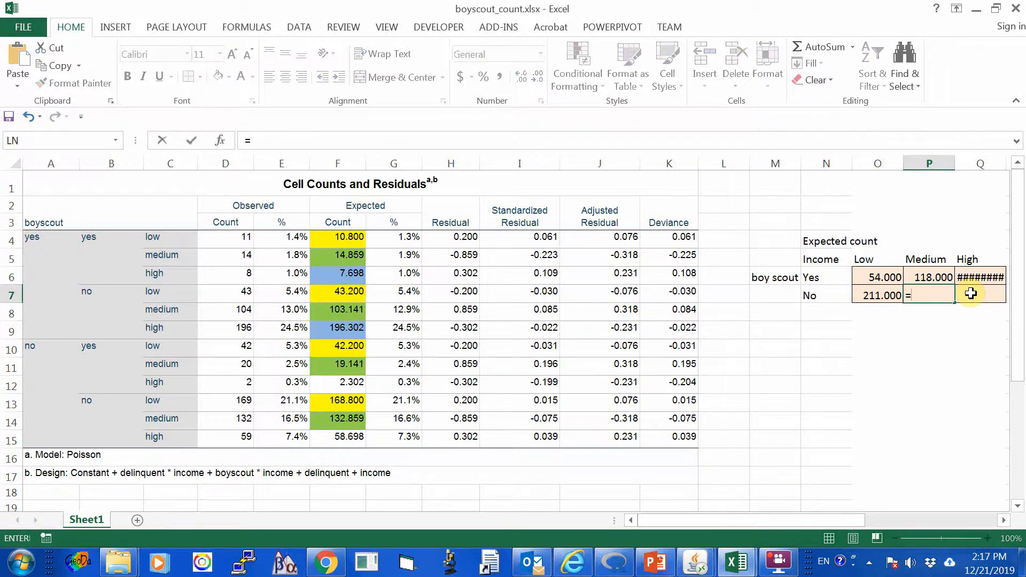
pyautogui.write('f11')
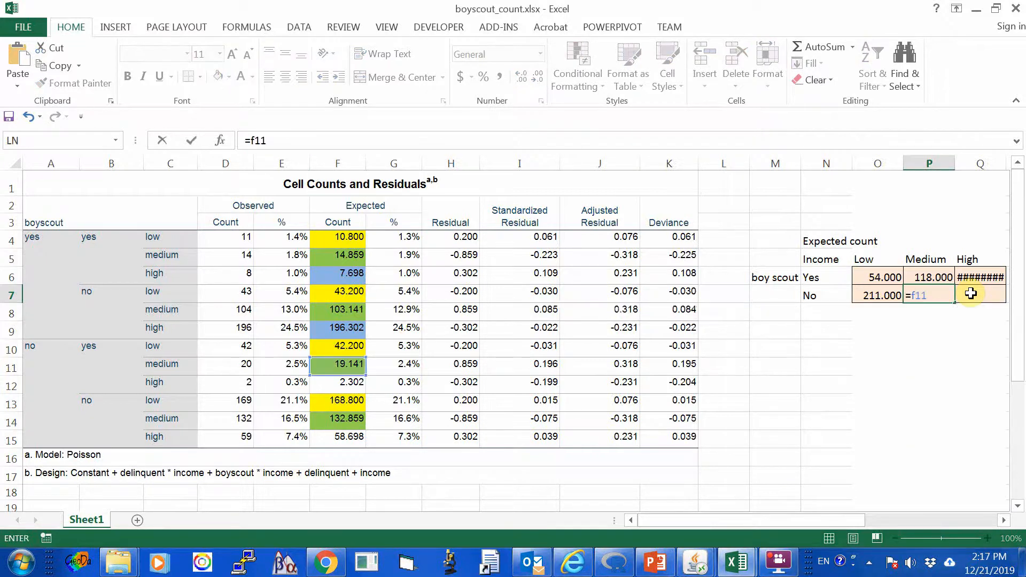
pyautogui.write('+f14')
pyautogui.press('Return')
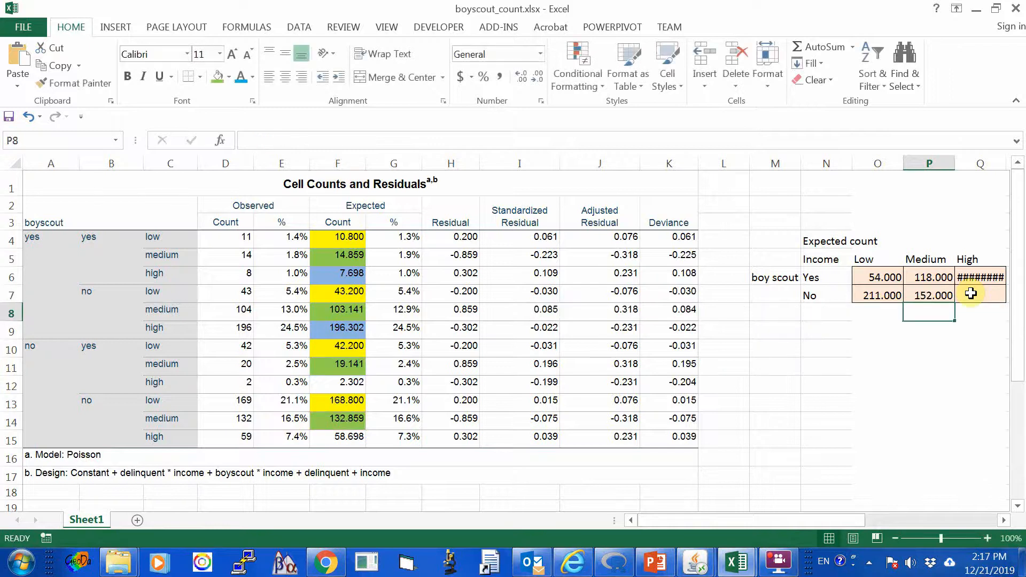
pyautogui.press('Up')
# Fill the expected counts for boyscout no with high income, F12 and F15, with the same light blue.
pyautogui.click(971, 292)
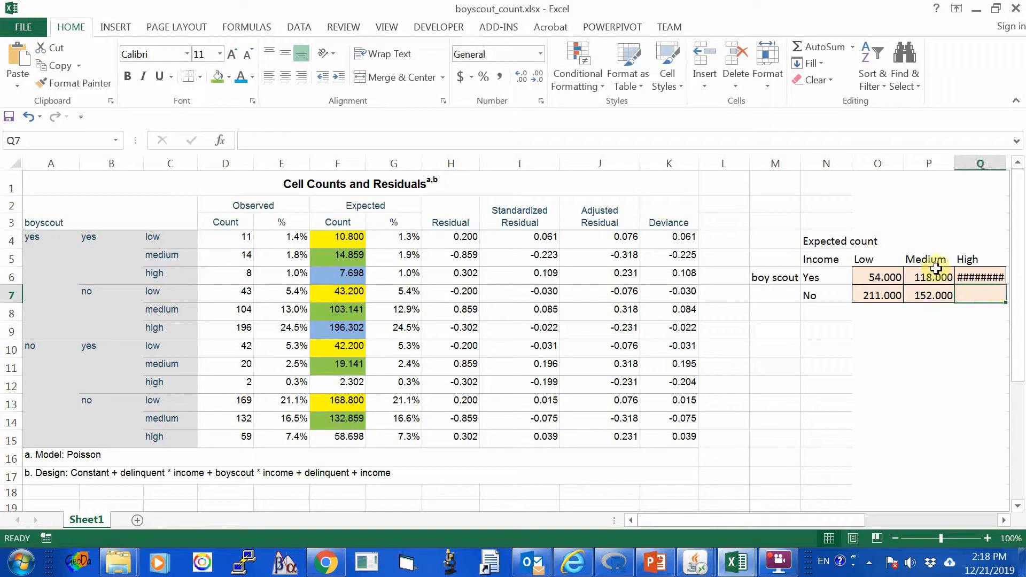
pyautogui.click(340, 384)
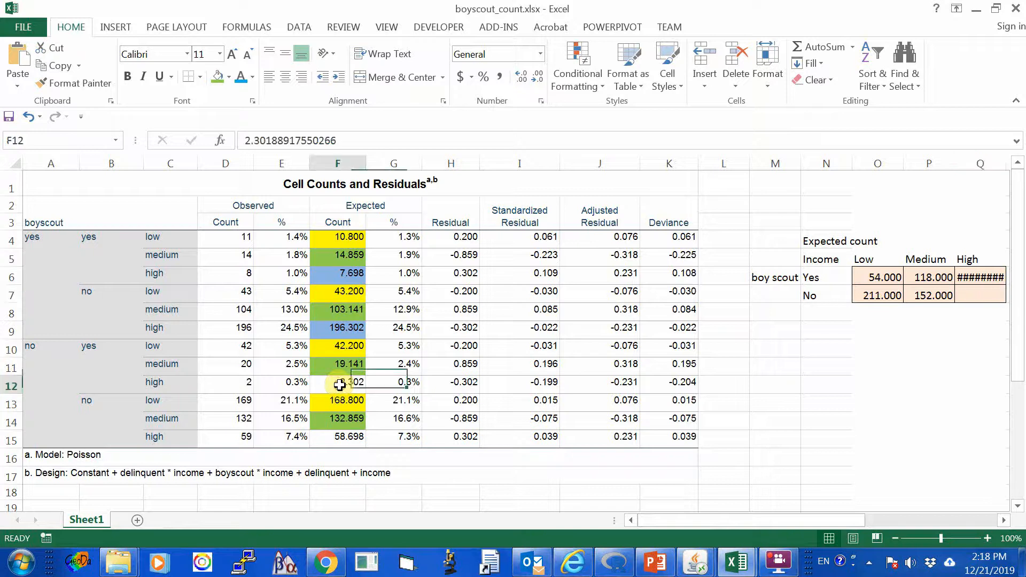
pyautogui.click(231, 78)
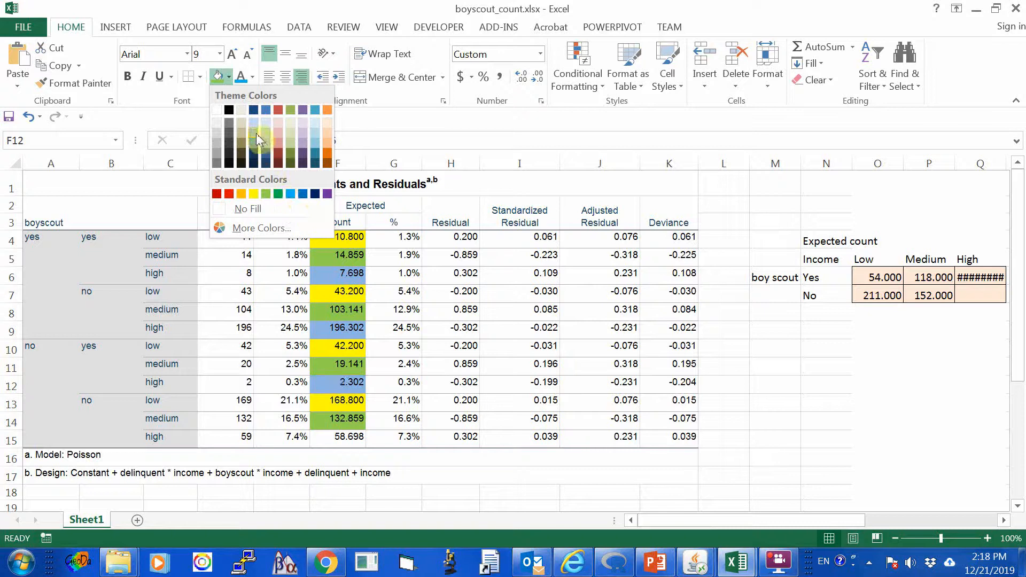
pyautogui.press('Escape')
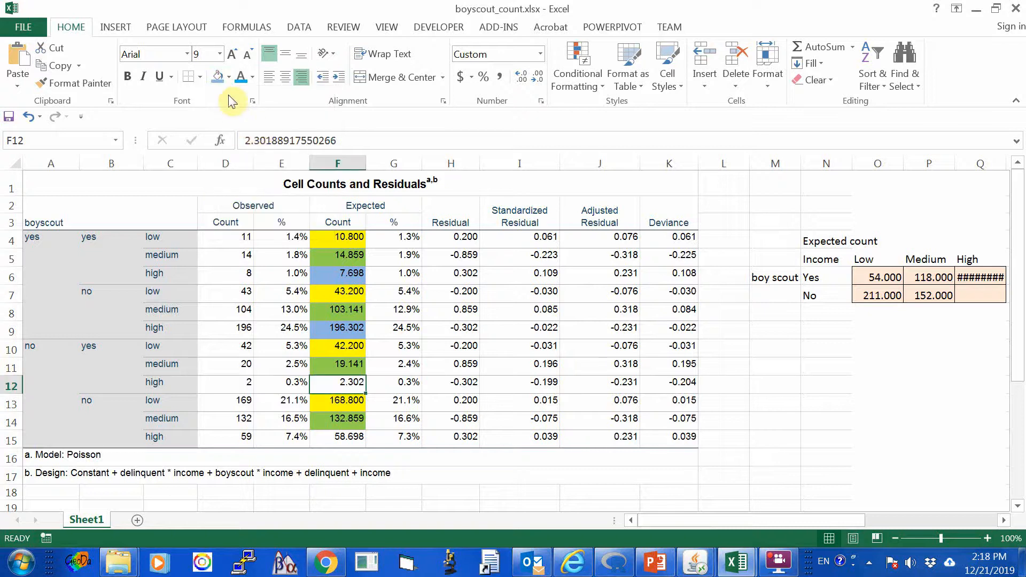
pyautogui.click(217, 77)
pyautogui.click(344, 441)
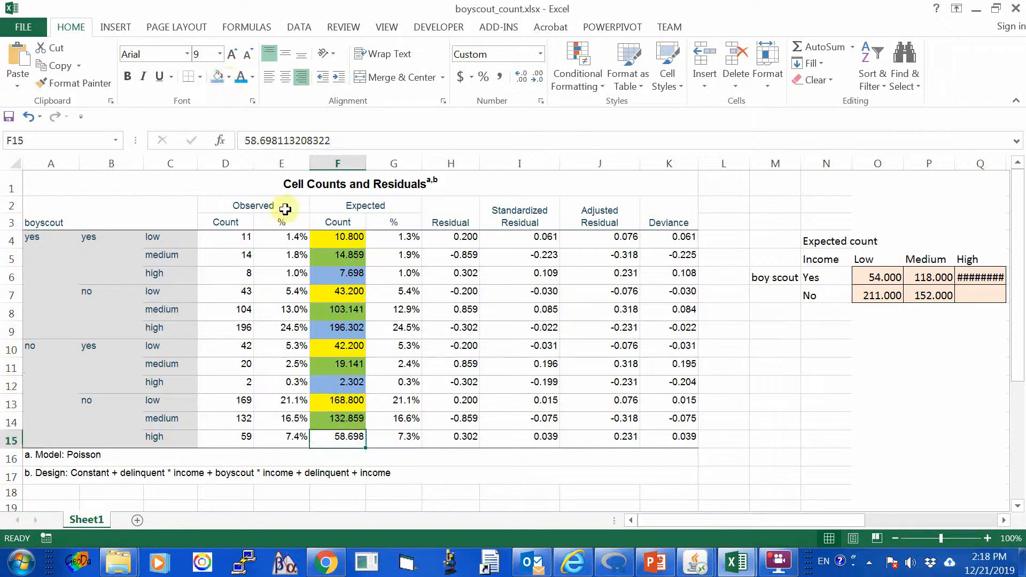
pyautogui.click(215, 80)
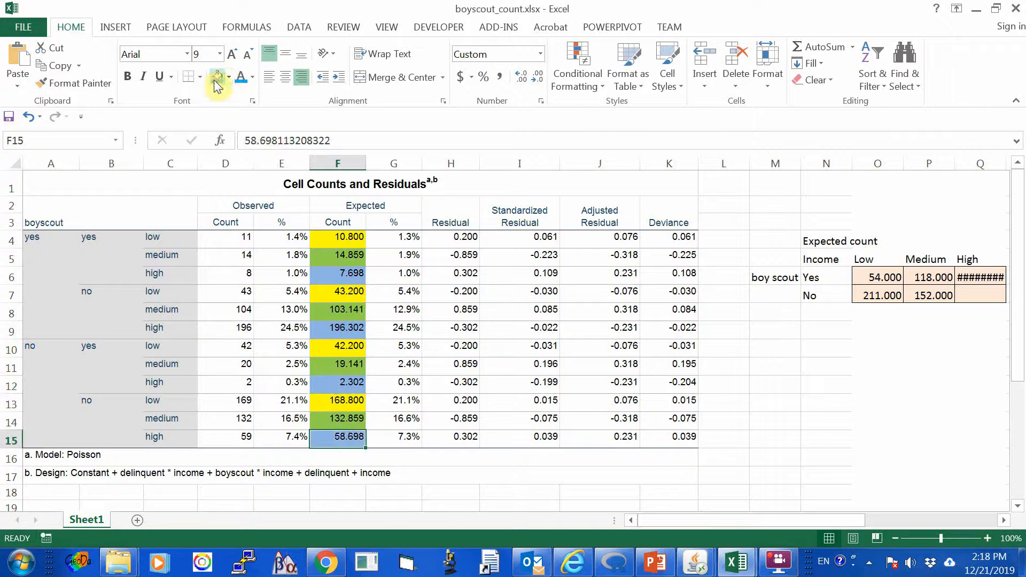
# Enter the formula =+F12+F15 in Q7 for the boy scout No, High income expected count.
pyautogui.click(983, 295)
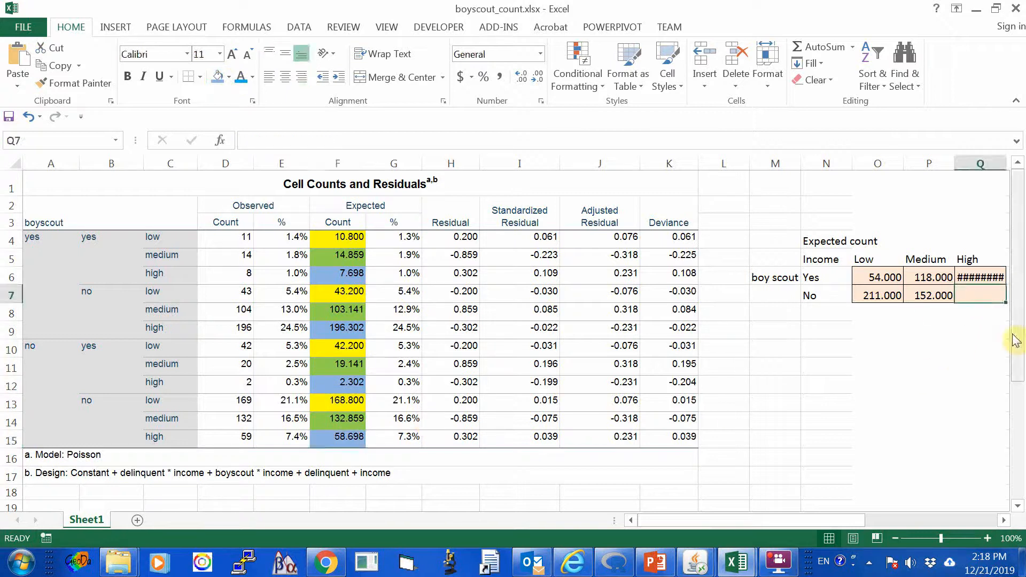
pyautogui.write('+')
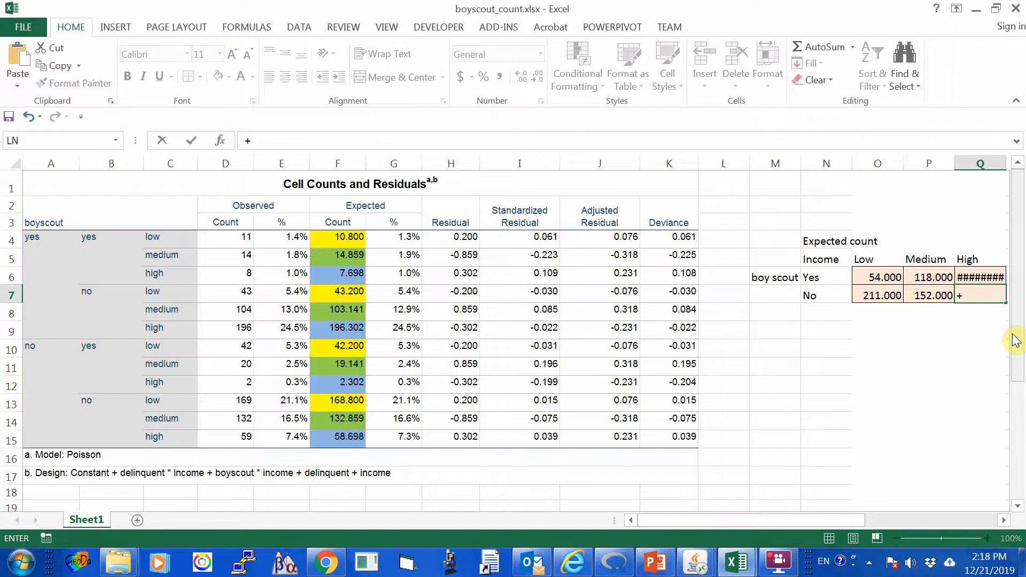
pyautogui.write('f12+f')
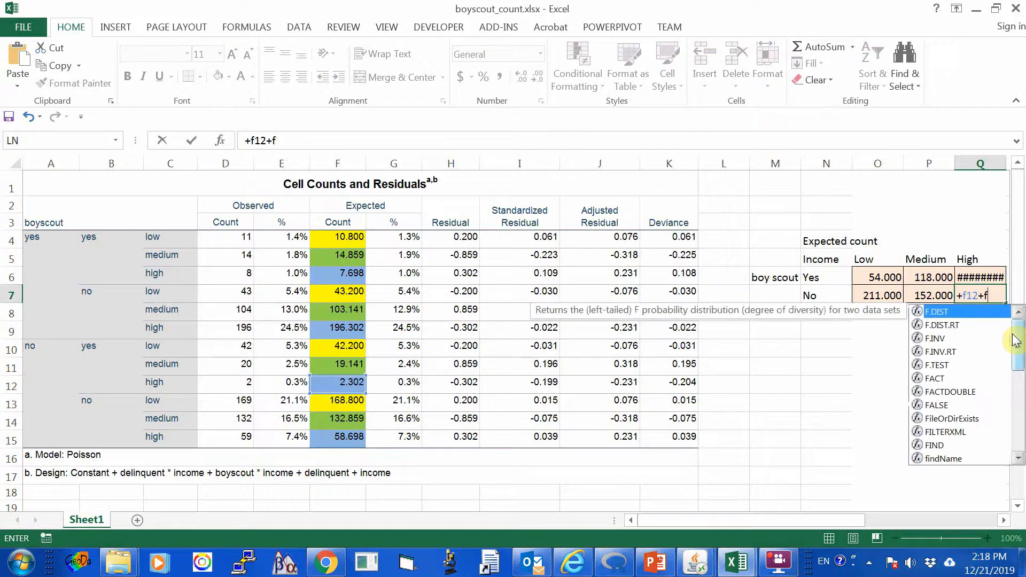
pyautogui.write('15')
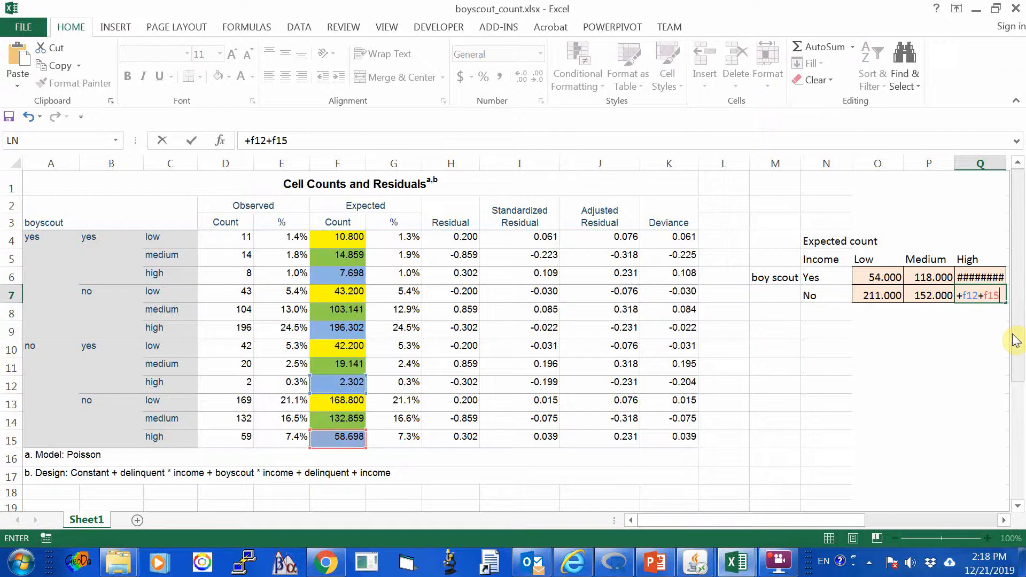
pyautogui.press('Return')
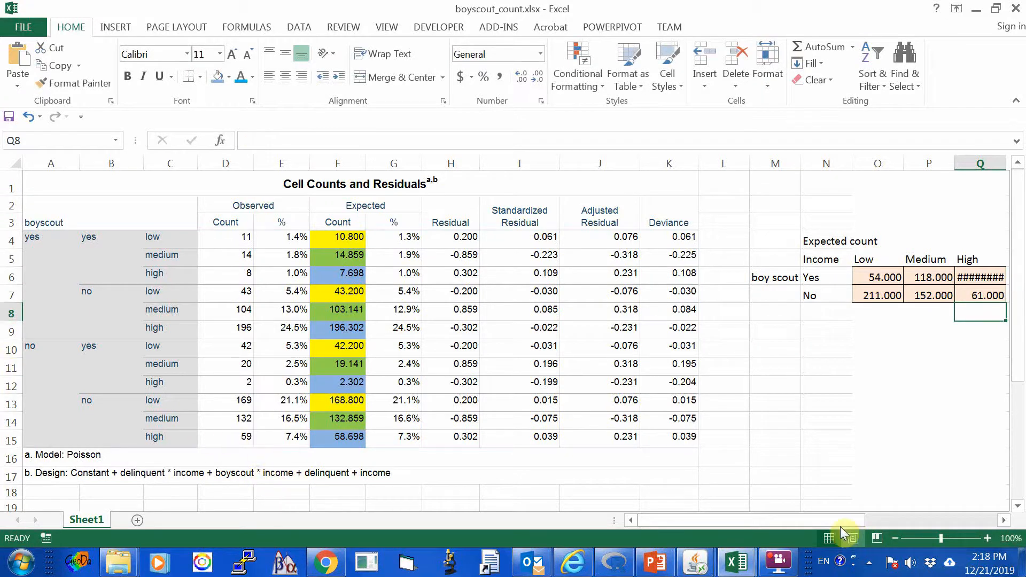
# Widen column Q and reduce the boy scout Yes, High income count in Q6 to one decimal place.
pyautogui.moveTo(837, 520); pyautogui.dragTo(994, 518)
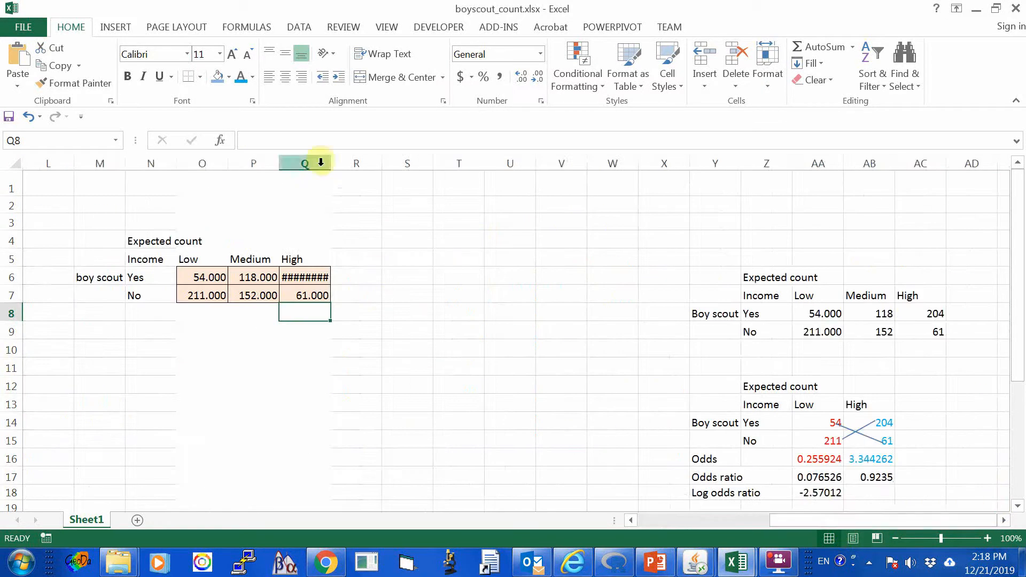
pyautogui.moveTo(330, 163); pyautogui.dragTo(351, 164)
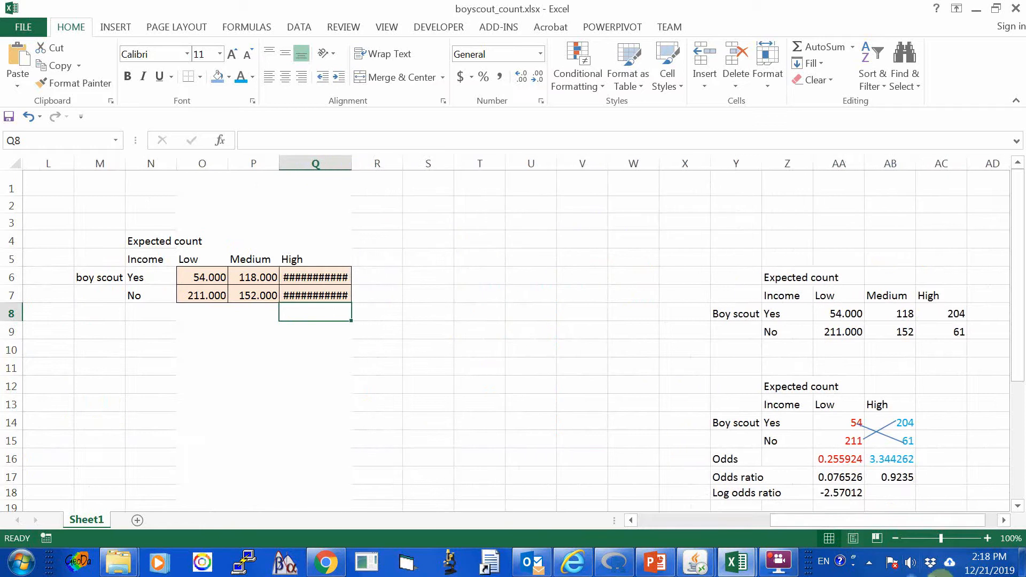
pyautogui.moveTo(791, 521); pyautogui.dragTo(732, 518)
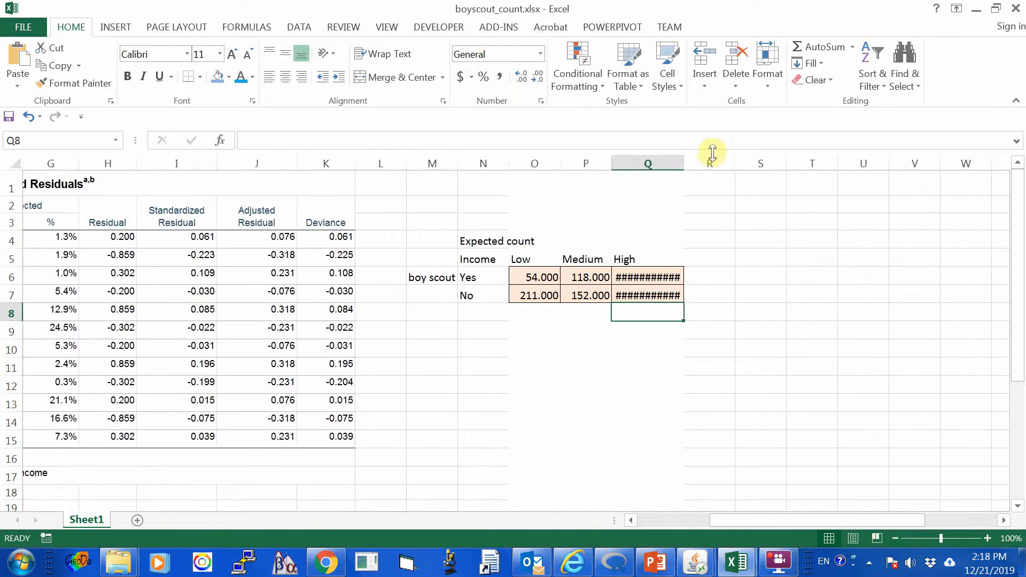
pyautogui.click(641, 275)
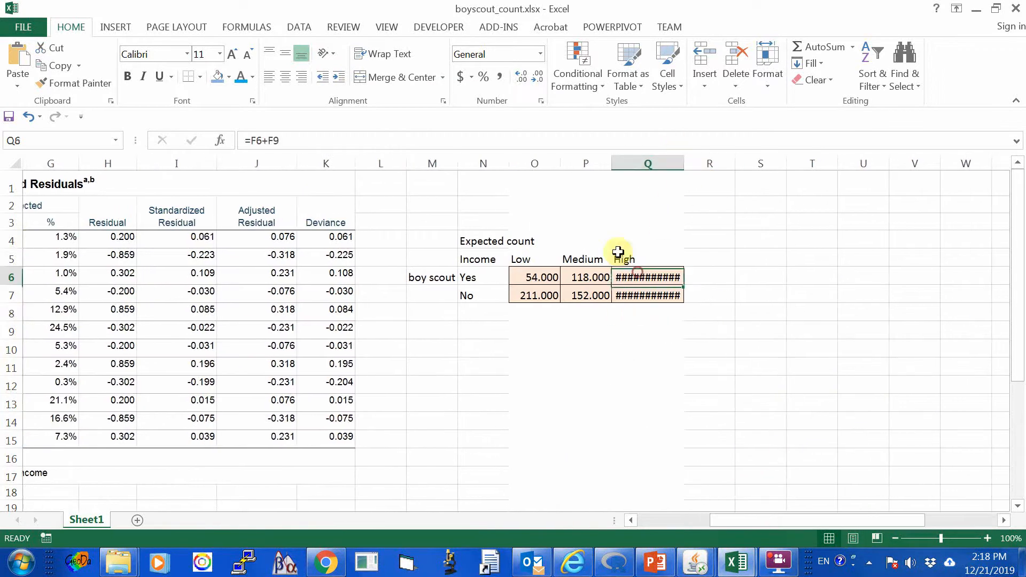
pyautogui.click(539, 79)
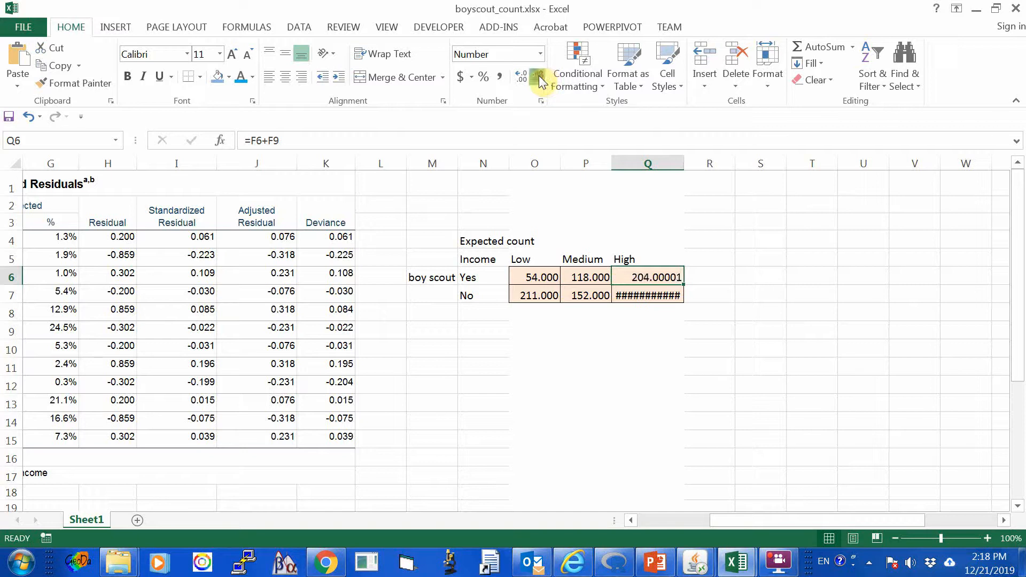
pyautogui.click(539, 79)
# Reduce the boy scout No, High income count in Q7 to two decimal places.
pyautogui.click(660, 293)
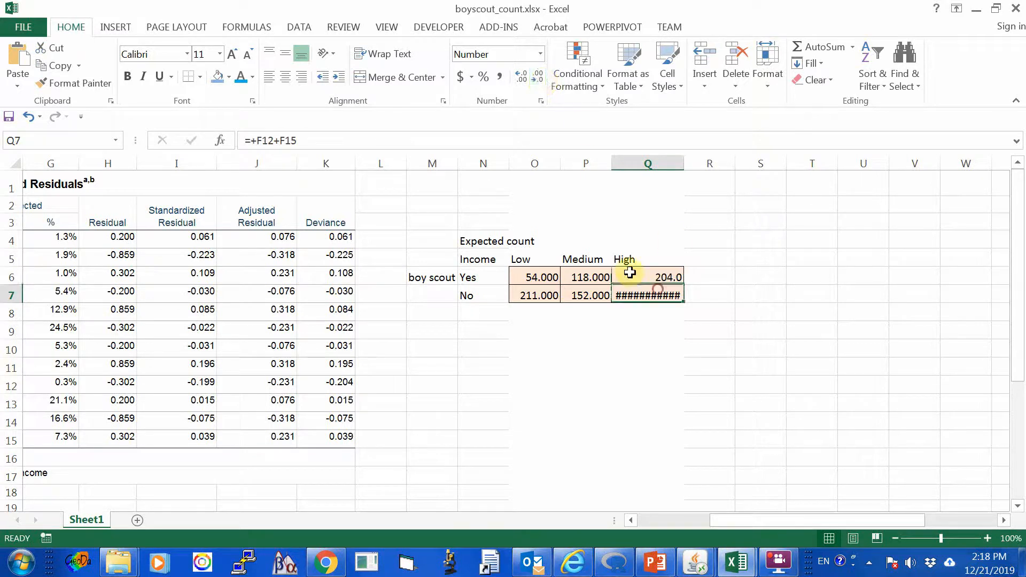
pyautogui.click(540, 80)
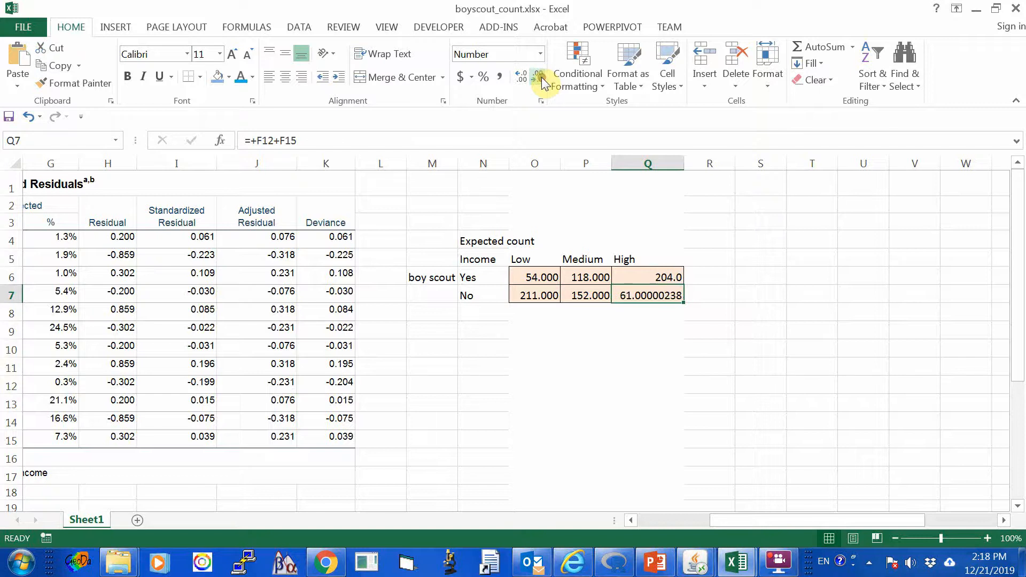
pyautogui.click(540, 80)
pyautogui.click(540, 81)
pyautogui.click(540, 80)
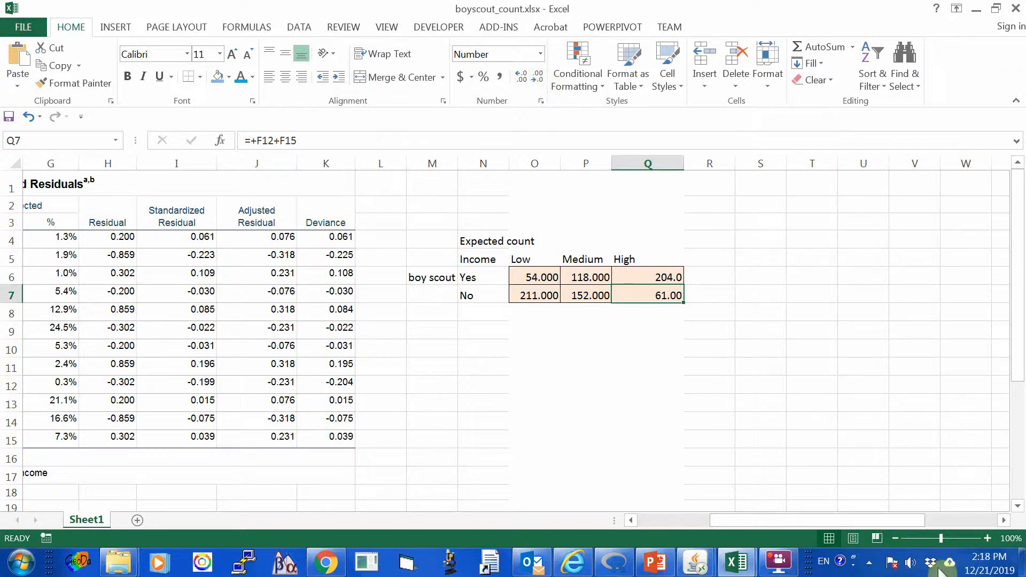
# Narrow column Q so that it fits the High income counts closely.
pyautogui.moveTo(863, 527); pyautogui.dragTo(798, 520)
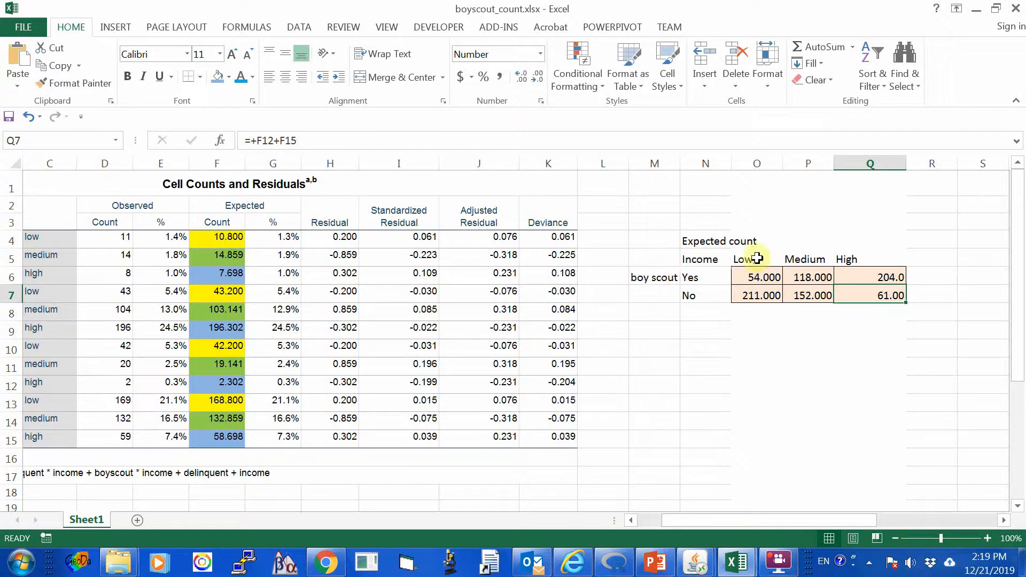
pyautogui.click(864, 458)
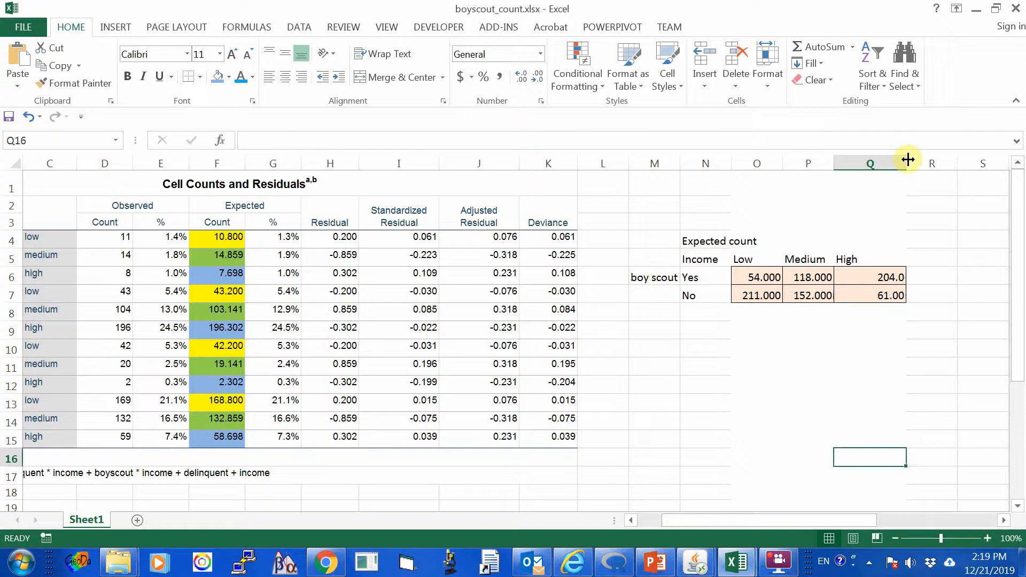
pyautogui.moveTo(907, 160); pyautogui.dragTo(882, 161)
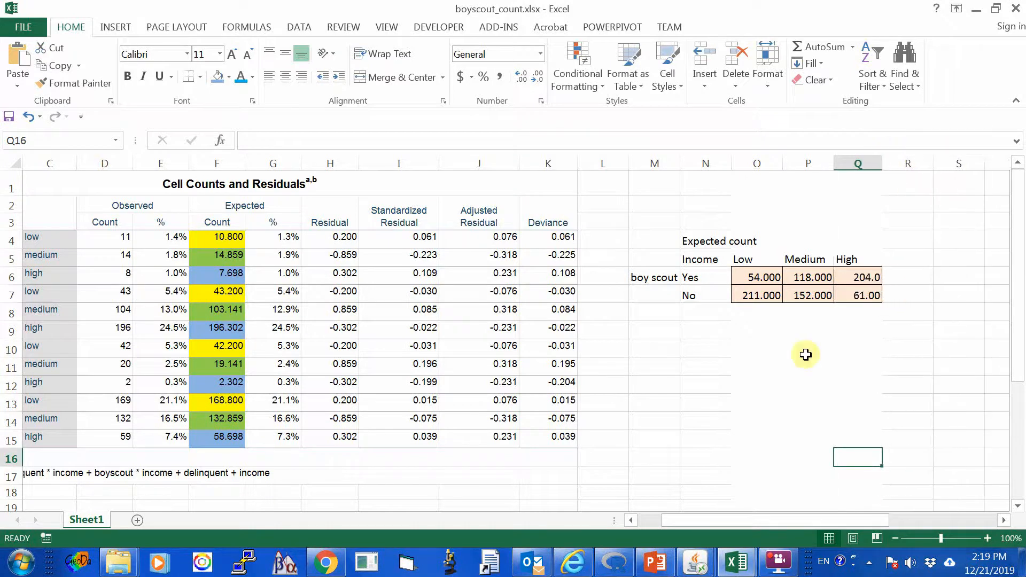
pyautogui.click(769, 398)
# Copy the expected count table M4:Q7 and paste it as values only, starting at M9.
pyautogui.moveTo(810, 520); pyautogui.dragTo(854, 500)
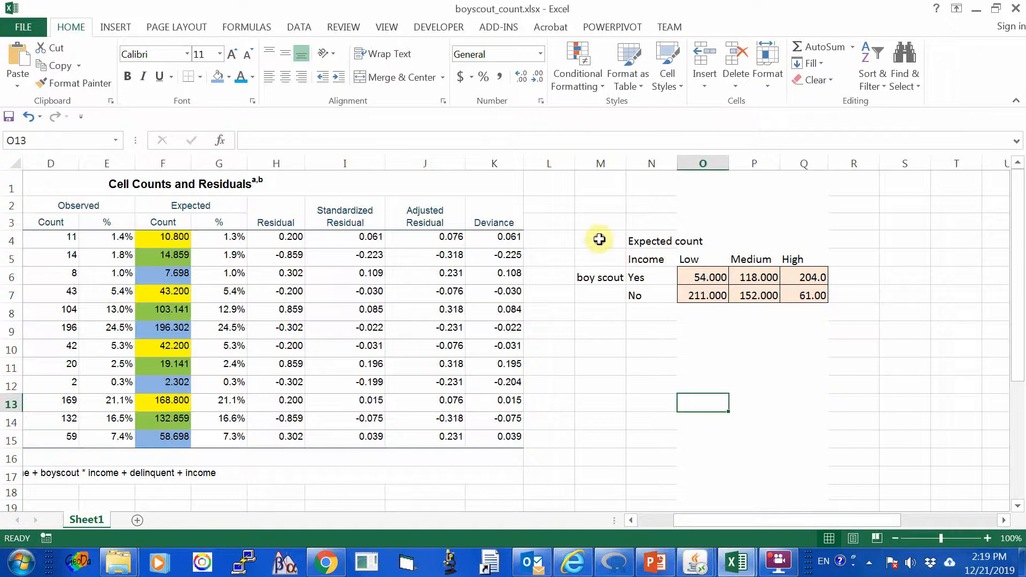
pyautogui.moveTo(600, 236); pyautogui.dragTo(795, 293)
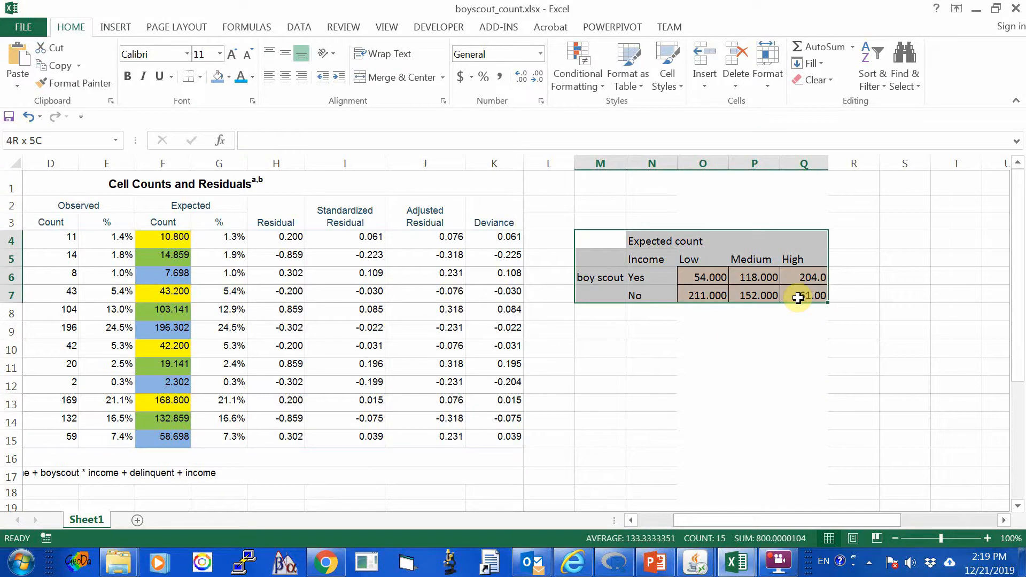
pyautogui.click(61, 65)
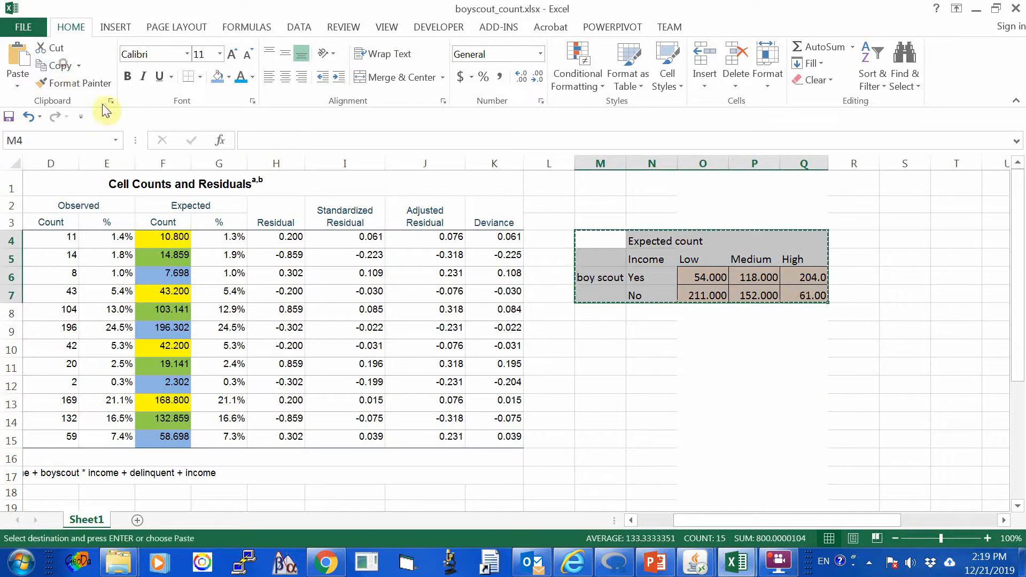
pyautogui.rightClick(591, 332)
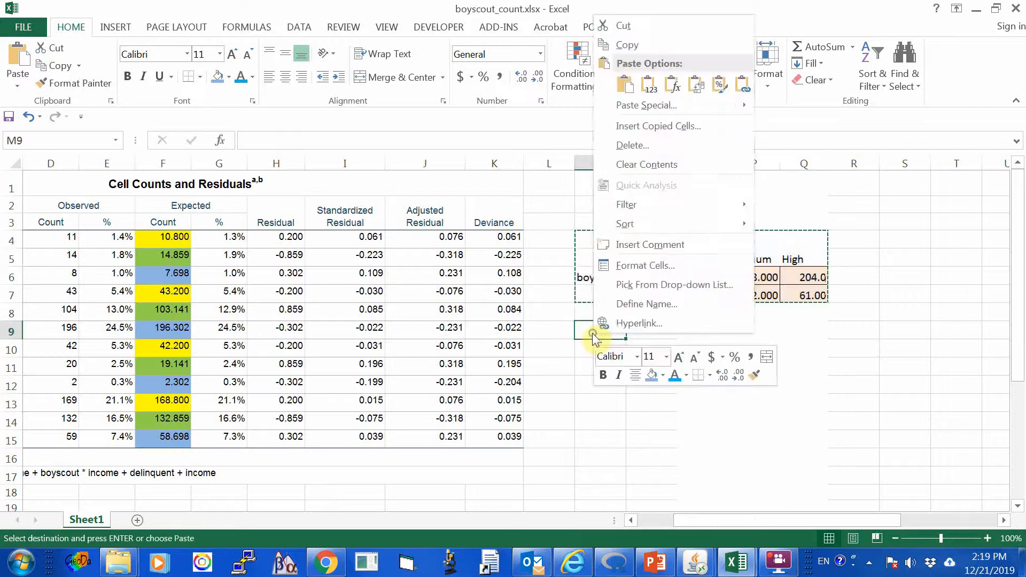
pyautogui.click(651, 92)
pyautogui.click(841, 473)
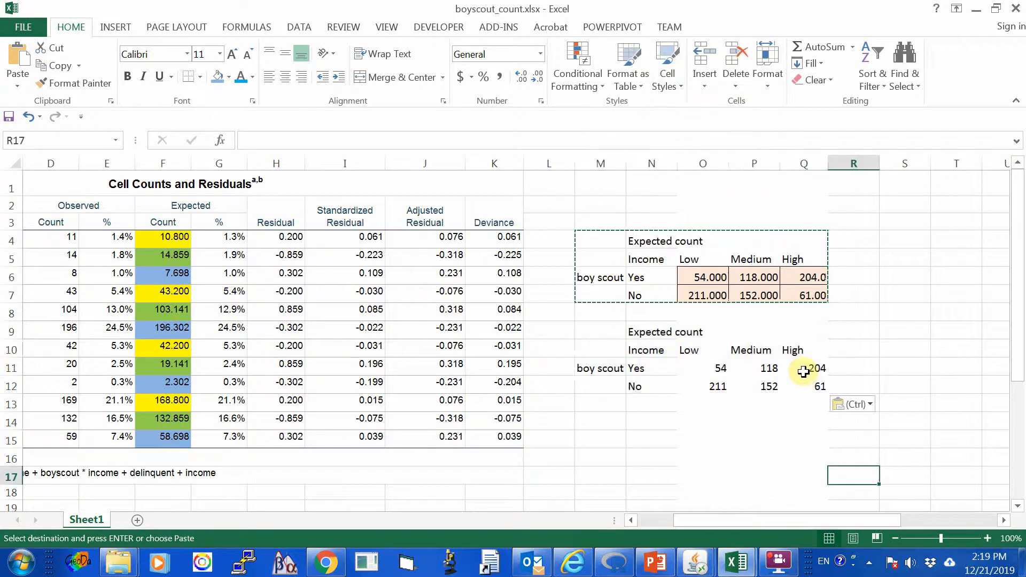
# Move the High income column Q10:Q12 of the copied table onto the Medium column, starting at P10.
pyautogui.moveTo(803, 351); pyautogui.dragTo(806, 383)
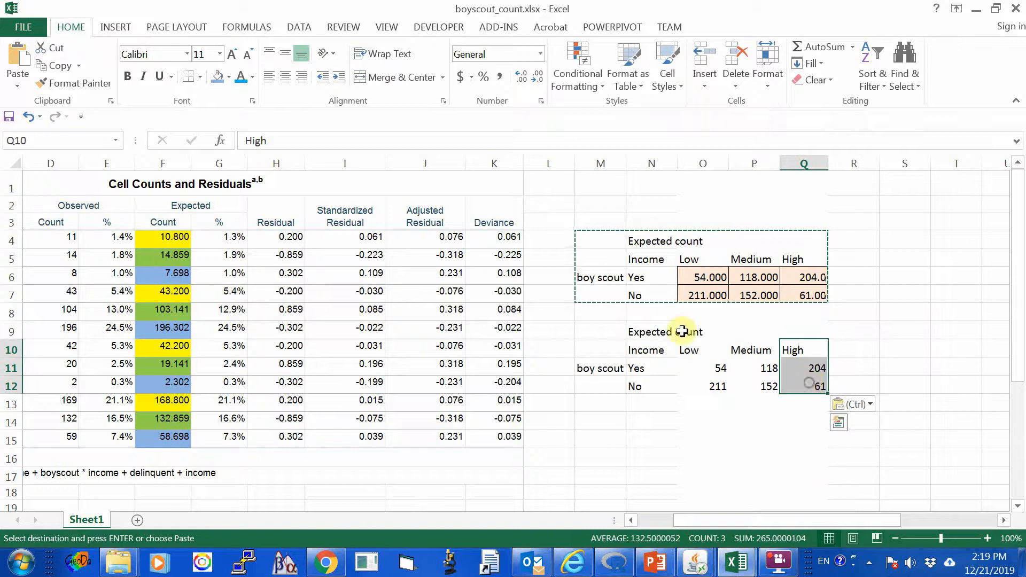
pyautogui.click(57, 49)
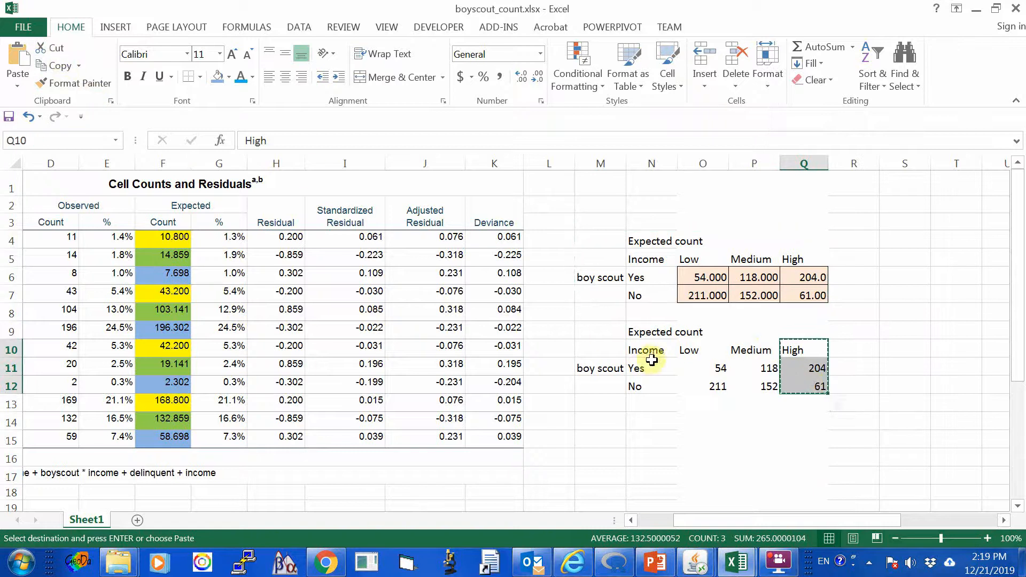
pyautogui.click(752, 351)
pyautogui.click(17, 60)
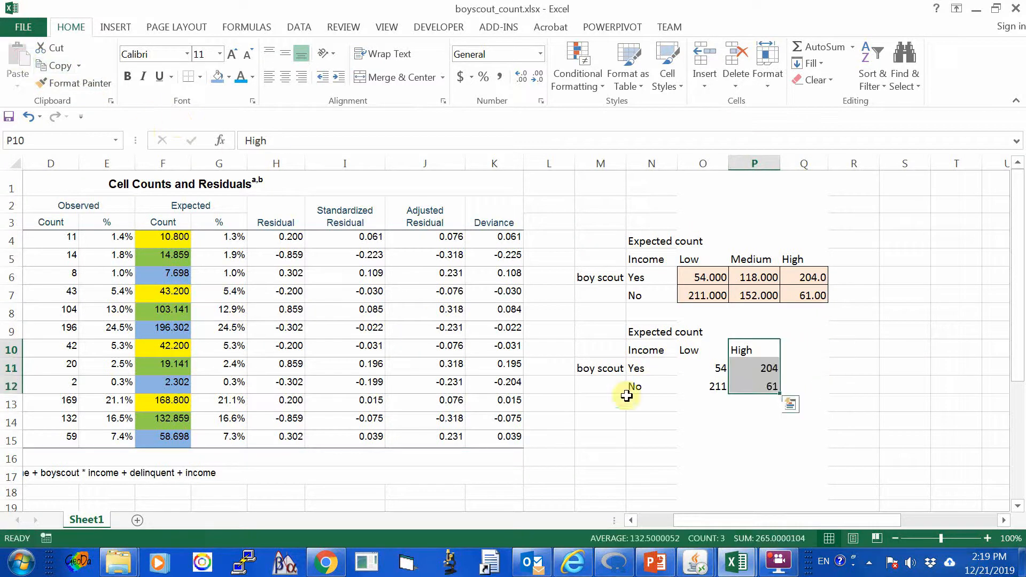
pyautogui.click(697, 437)
# Fill the low and high income counts in O11:P12 with light orange and apply all borders.
pyautogui.moveTo(697, 369); pyautogui.dragTo(759, 386)
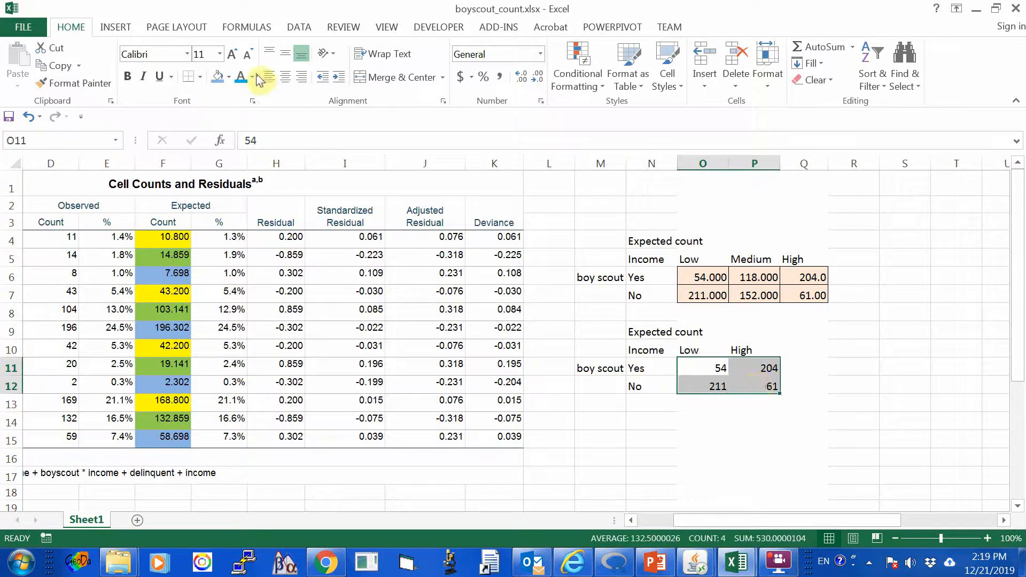
pyautogui.click(230, 77)
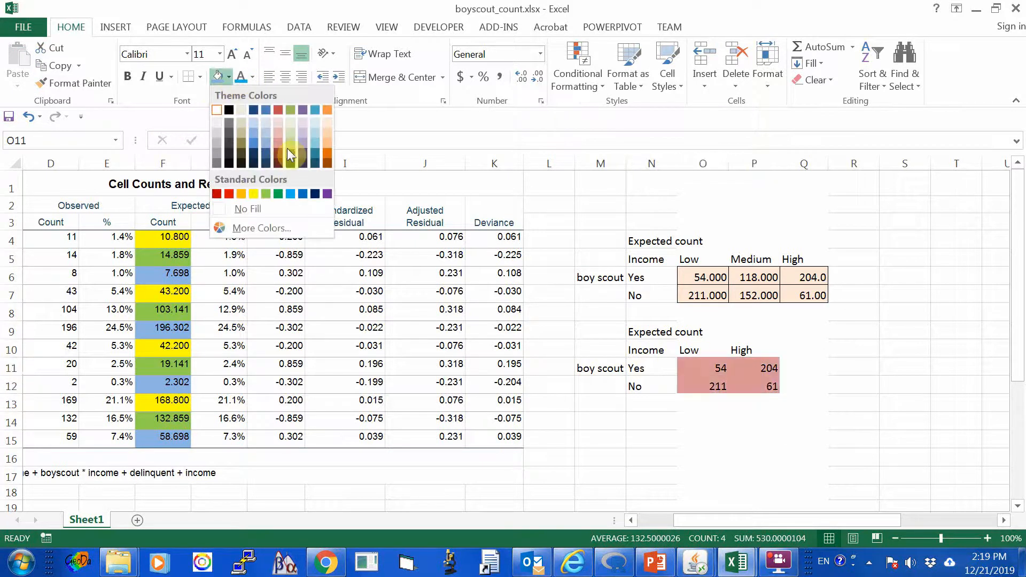
pyautogui.click(328, 133)
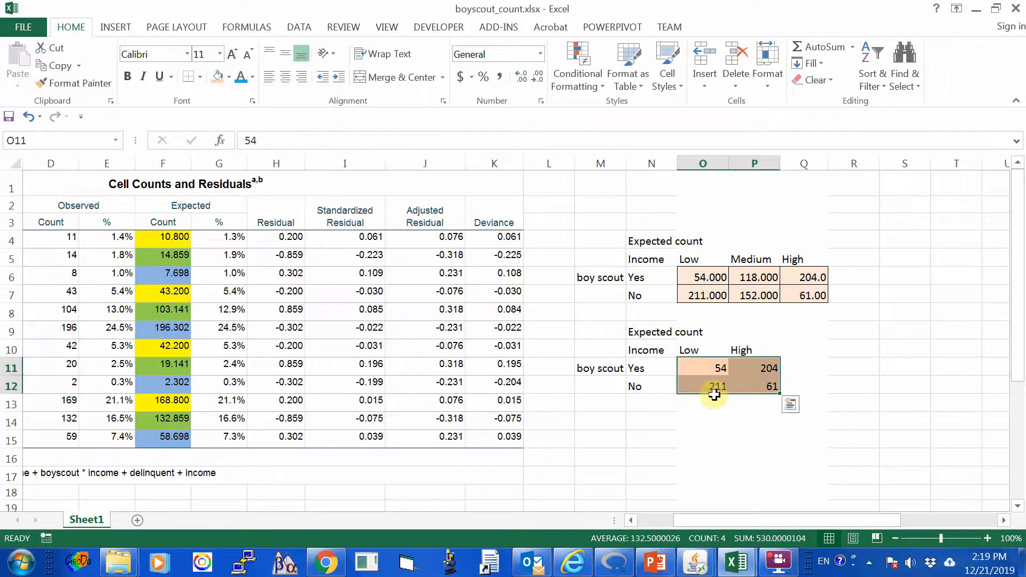
pyautogui.rightClick(707, 373)
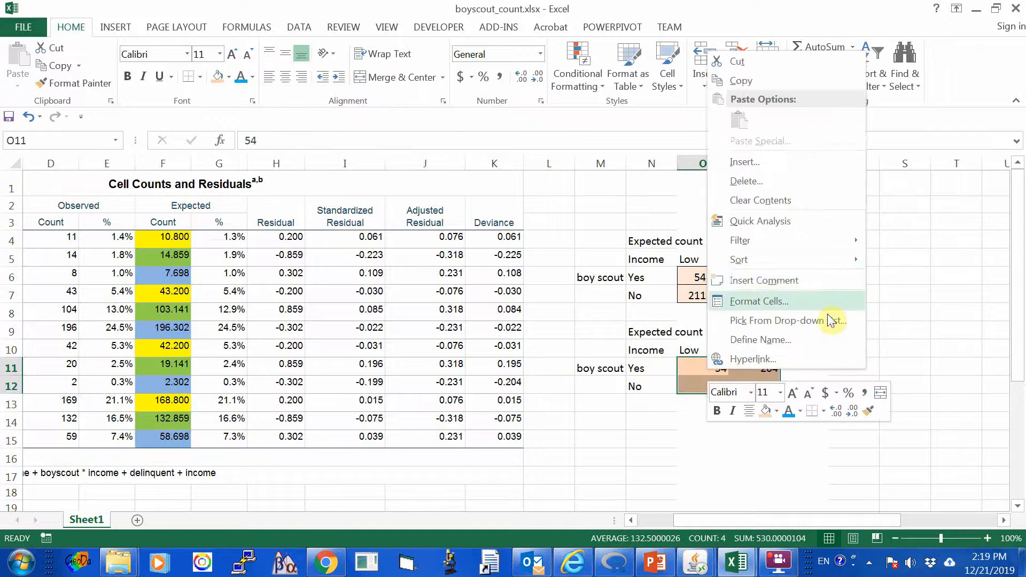
pyautogui.click(826, 413)
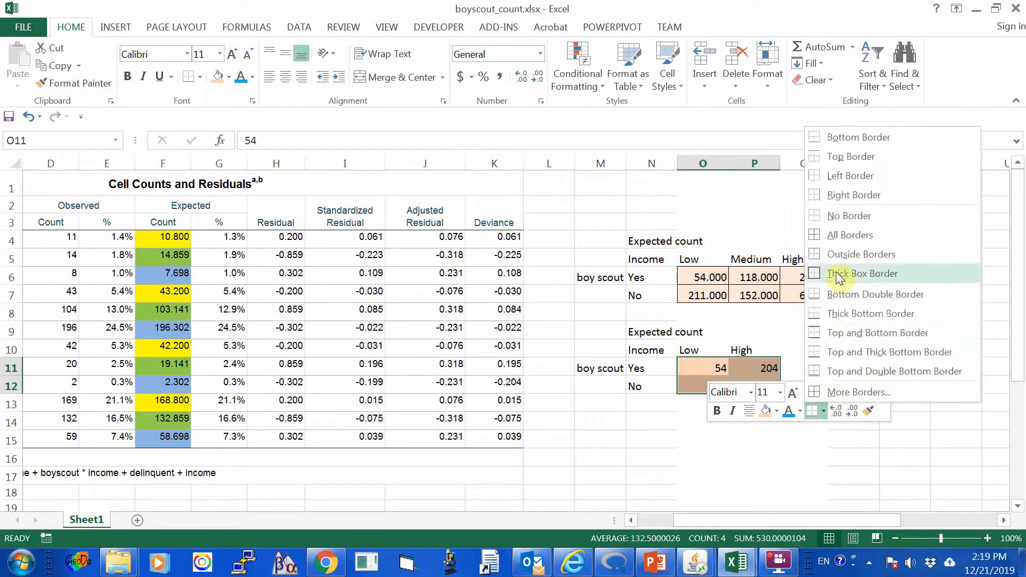
pyautogui.click(847, 234)
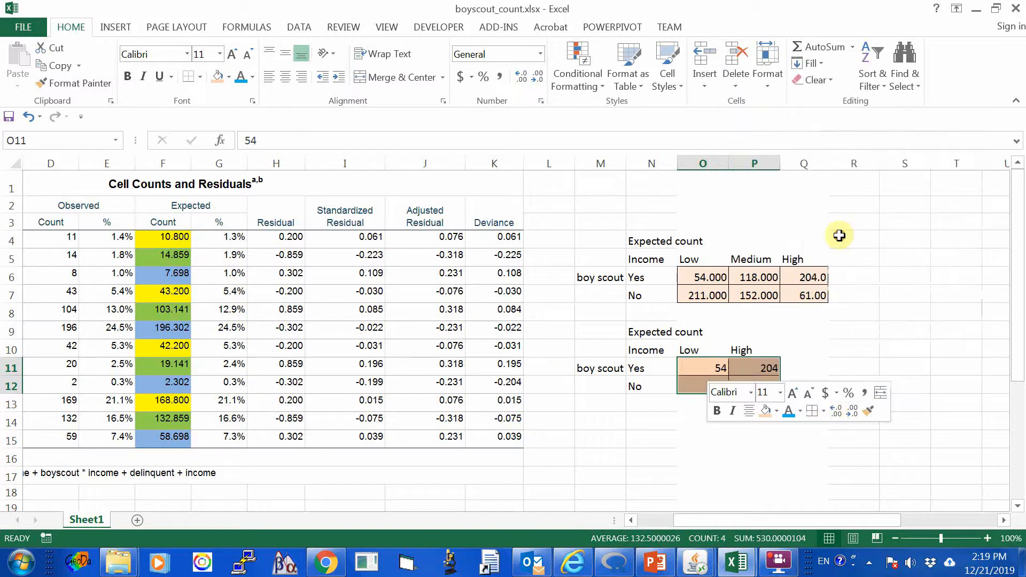
pyautogui.click(657, 448)
pyautogui.scroll(-1, 655, 452)
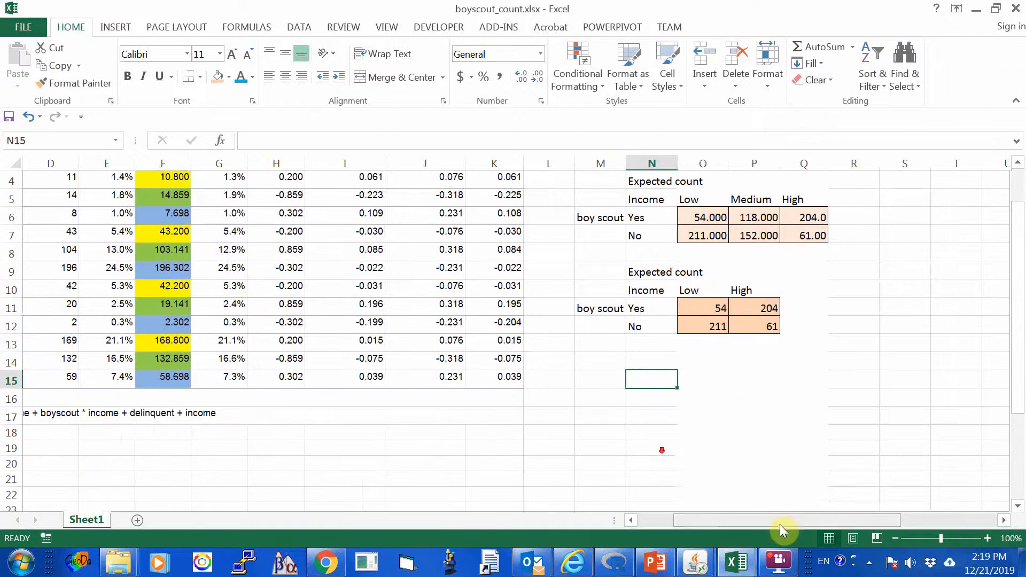
pyautogui.moveTo(776, 524); pyautogui.dragTo(749, 520)
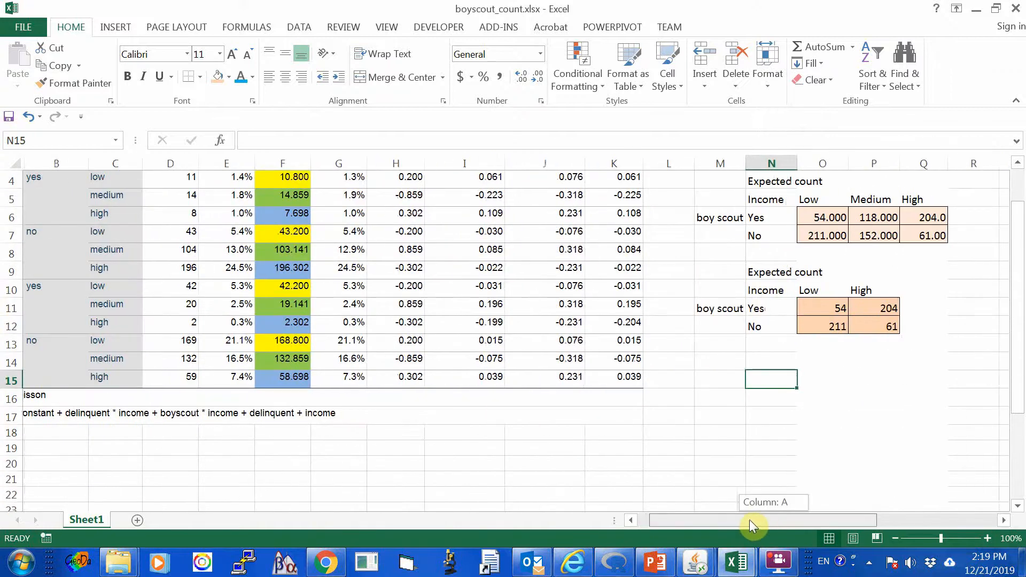
pyautogui.moveTo(749, 519); pyautogui.dragTo(836, 504)
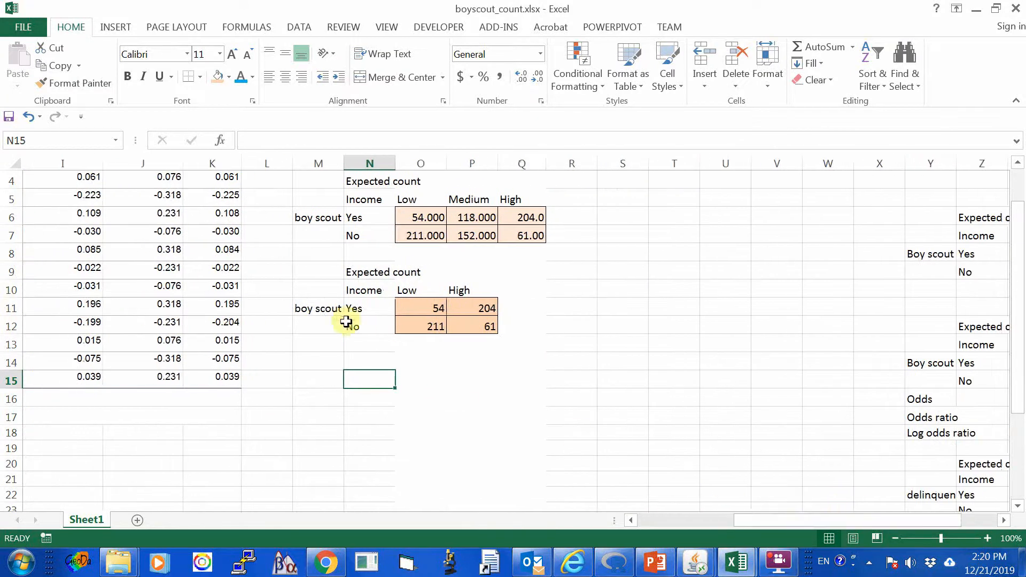
pyautogui.click(329, 308)
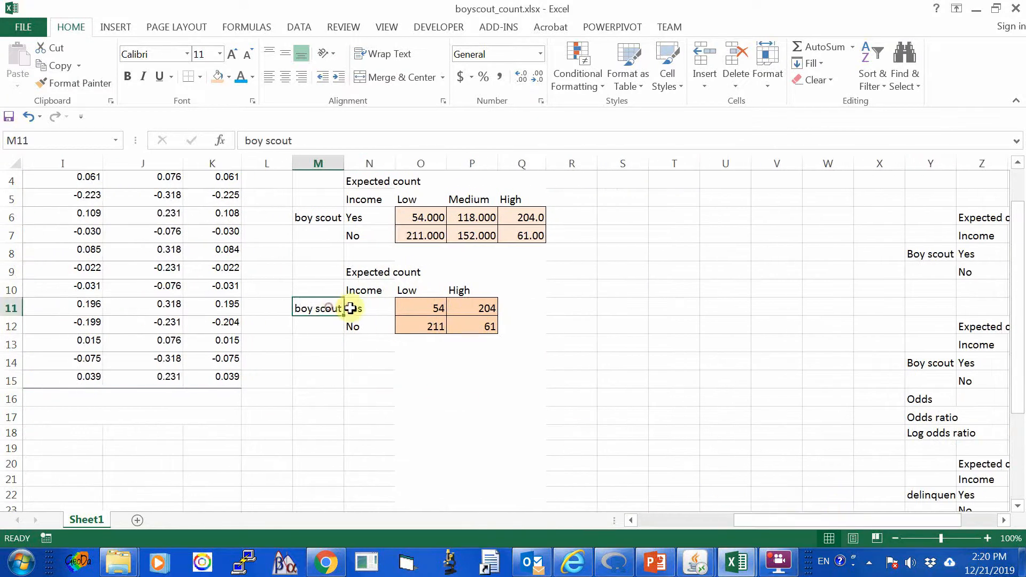
pyautogui.click(354, 309)
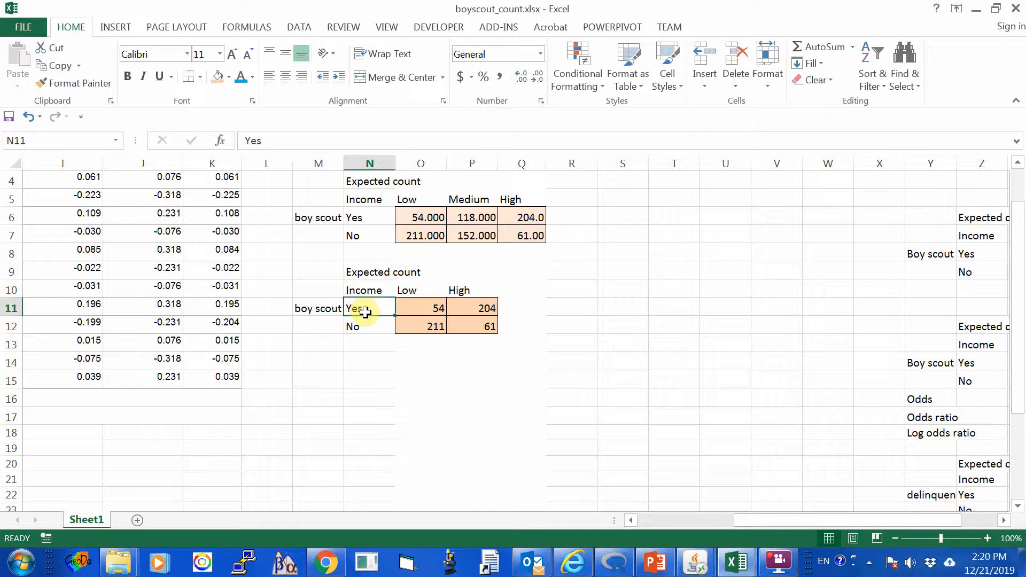
pyautogui.click(363, 327)
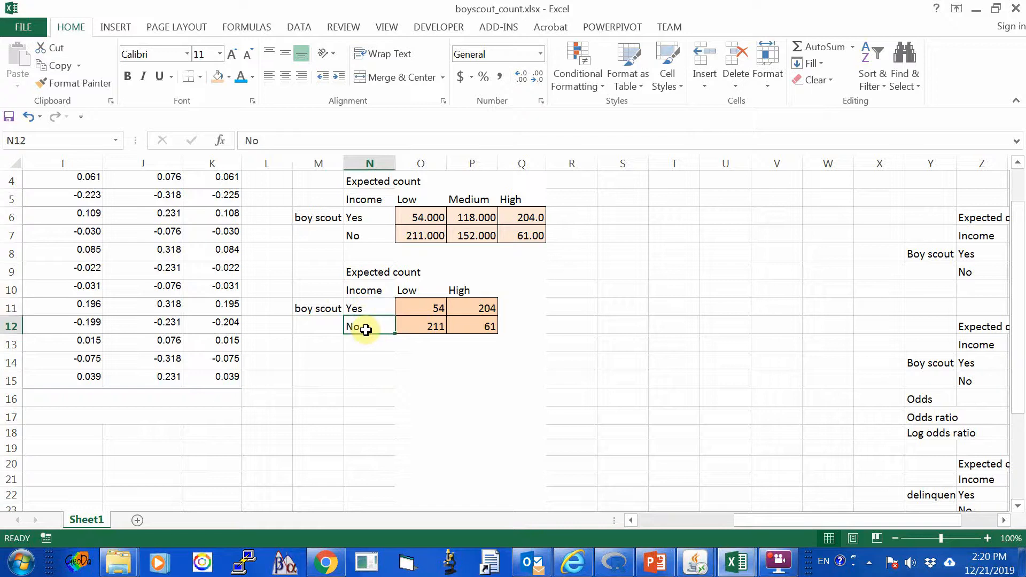
pyautogui.moveTo(417, 294); pyautogui.dragTo(427, 326)
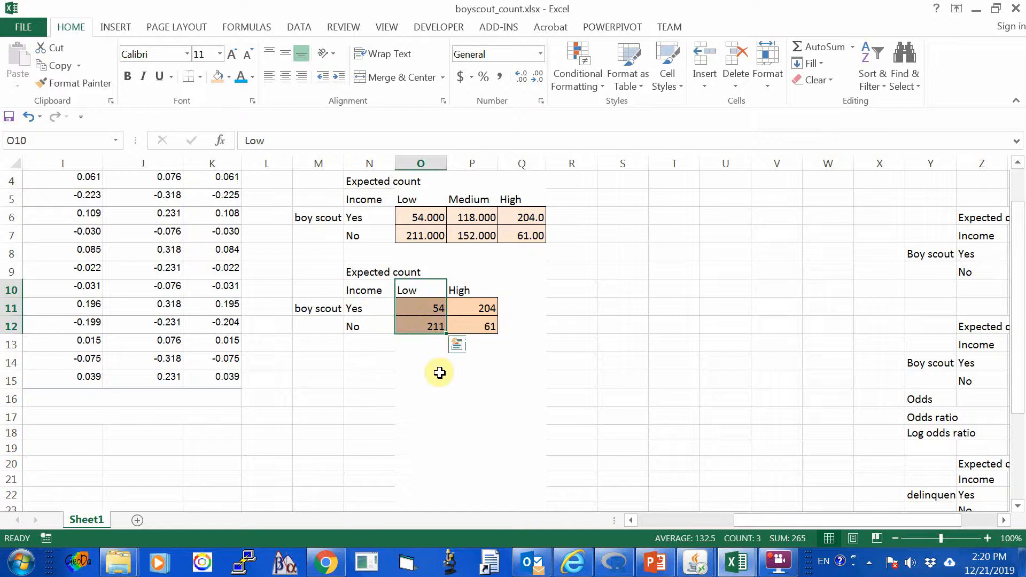
pyautogui.moveTo(469, 291); pyautogui.dragTo(476, 324)
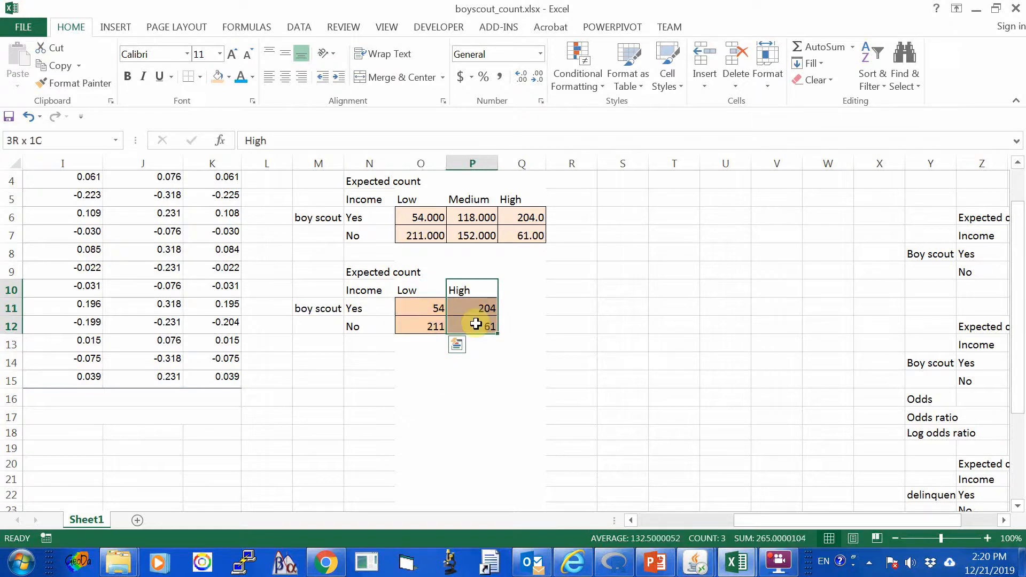
pyautogui.click(522, 354)
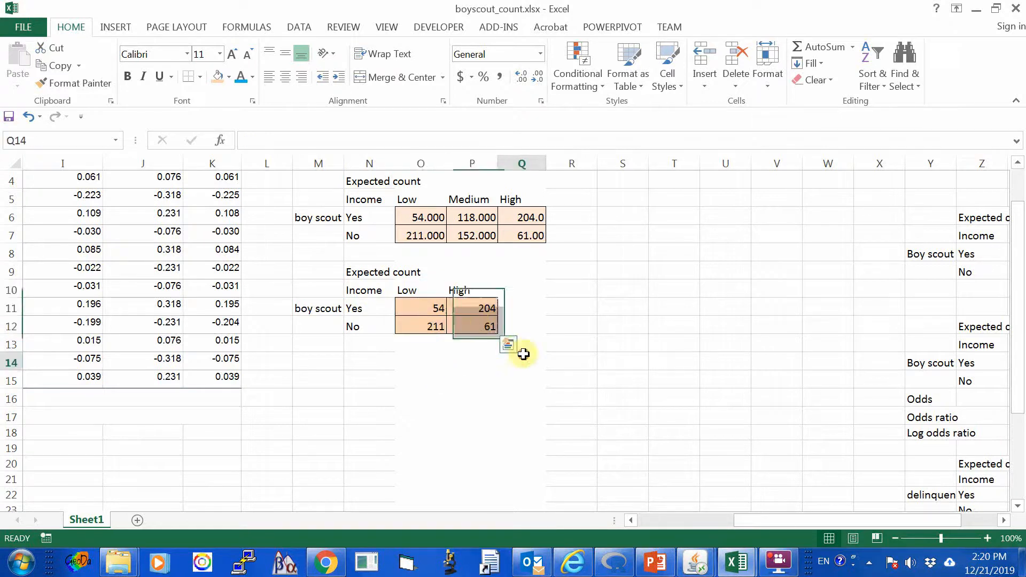
# Enter the row label Odds in N13, below the low versus high income table.
pyautogui.click(410, 345)
pyautogui.moveTo(761, 524); pyautogui.dragTo(737, 521)
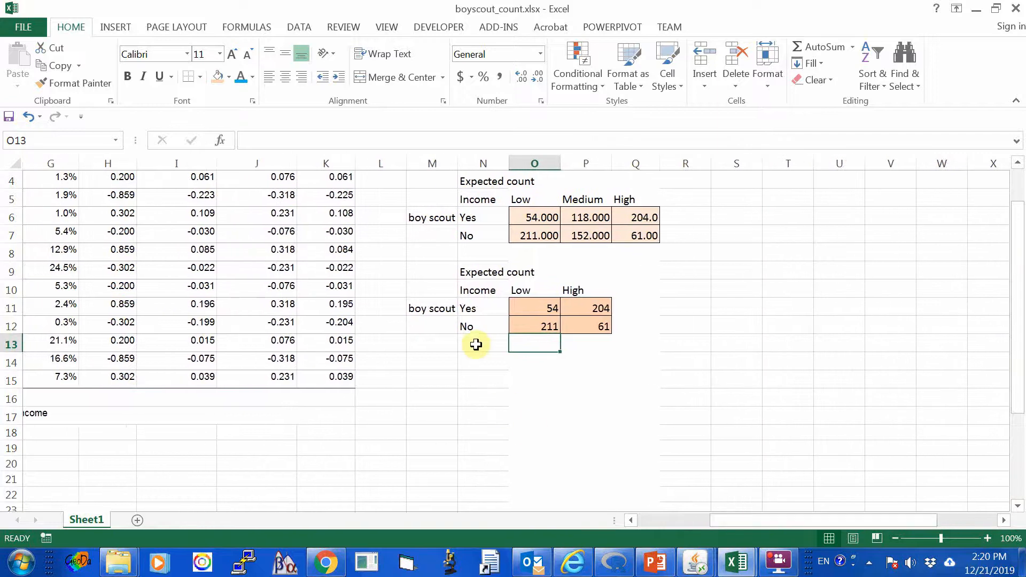
pyautogui.click(476, 344)
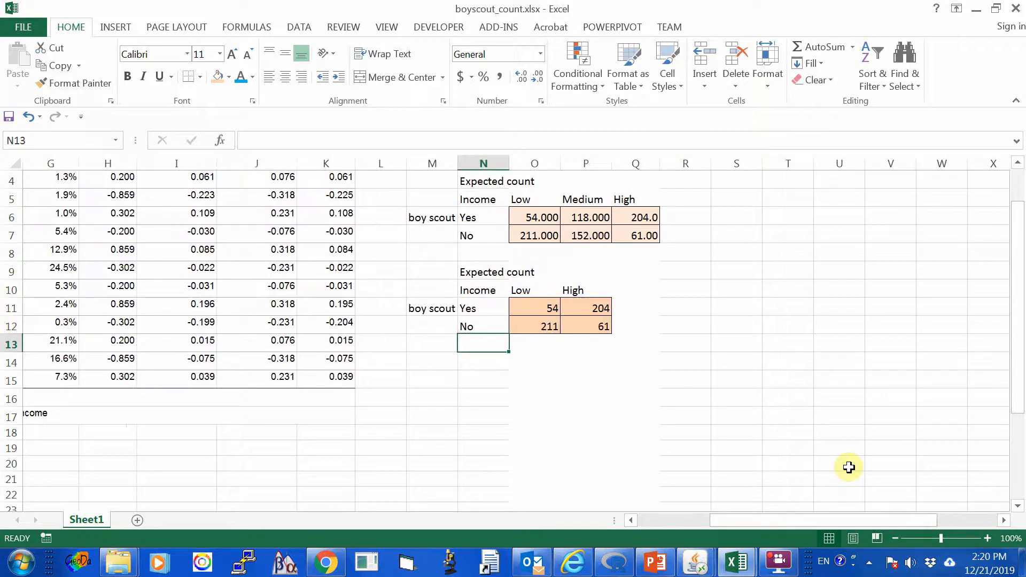
pyautogui.write('O')
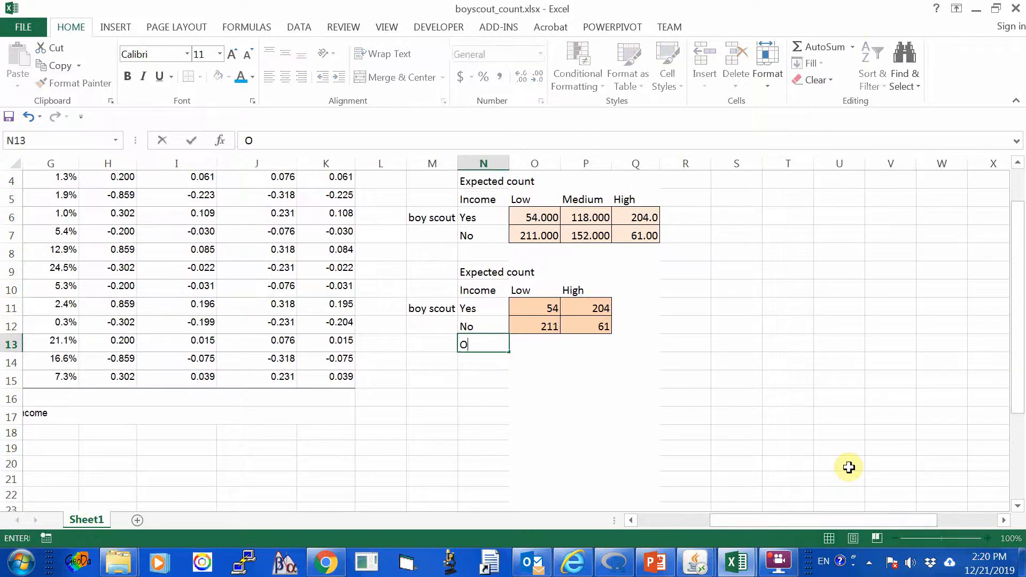
pyautogui.write('dds')
pyautogui.press('Return')
pyautogui.press('Up')
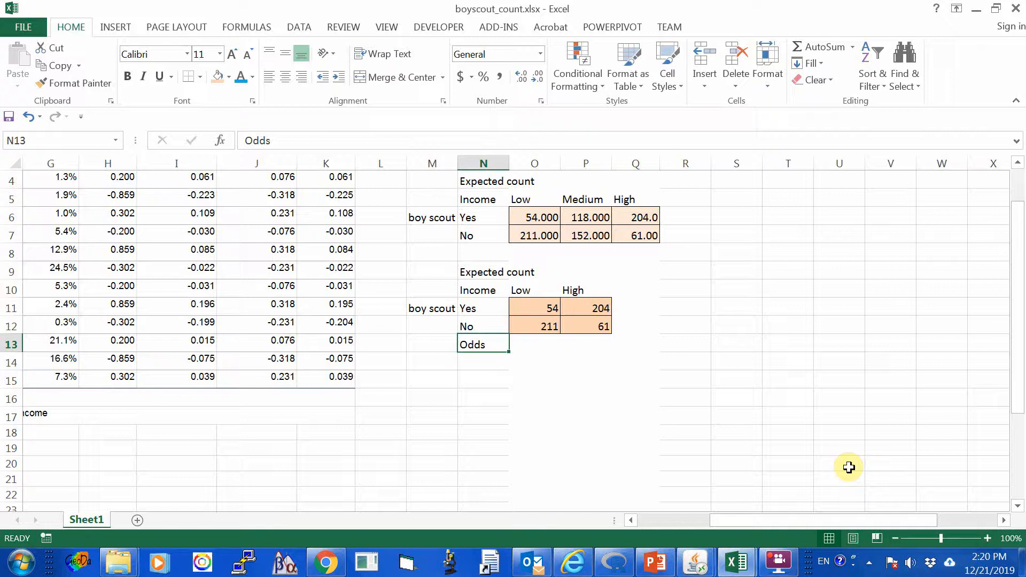
# Calculate the low income odds in O13 from the typed counts as =54/211.
pyautogui.moveTo(522, 308); pyautogui.dragTo(521, 327)
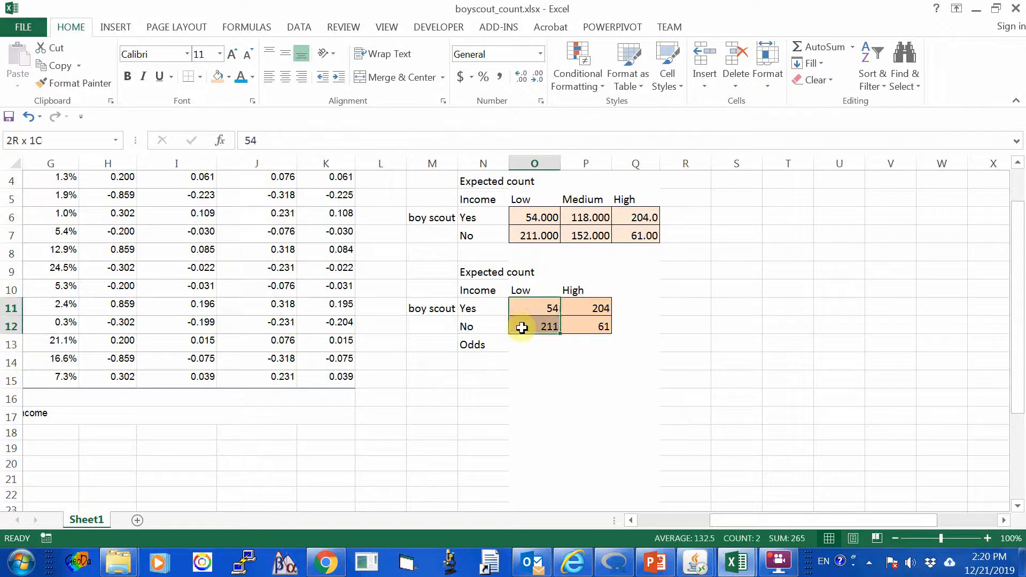
pyautogui.click(533, 377)
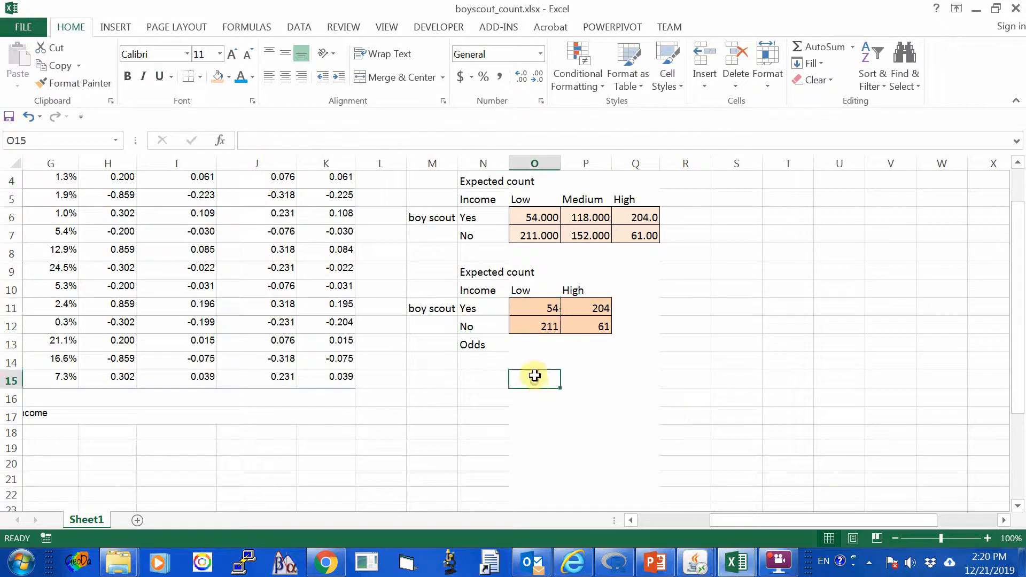
pyautogui.click(530, 309)
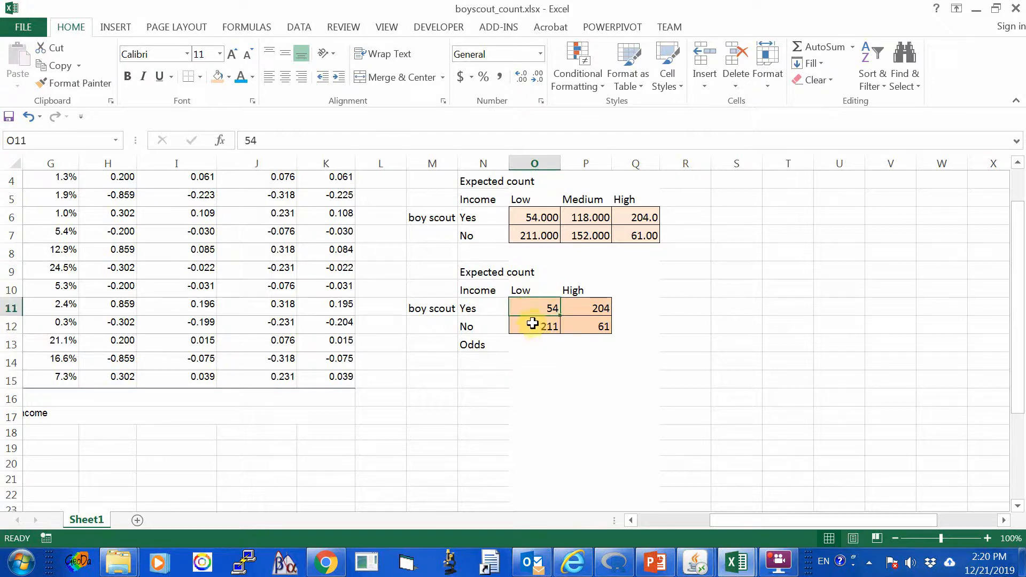
pyautogui.click(532, 324)
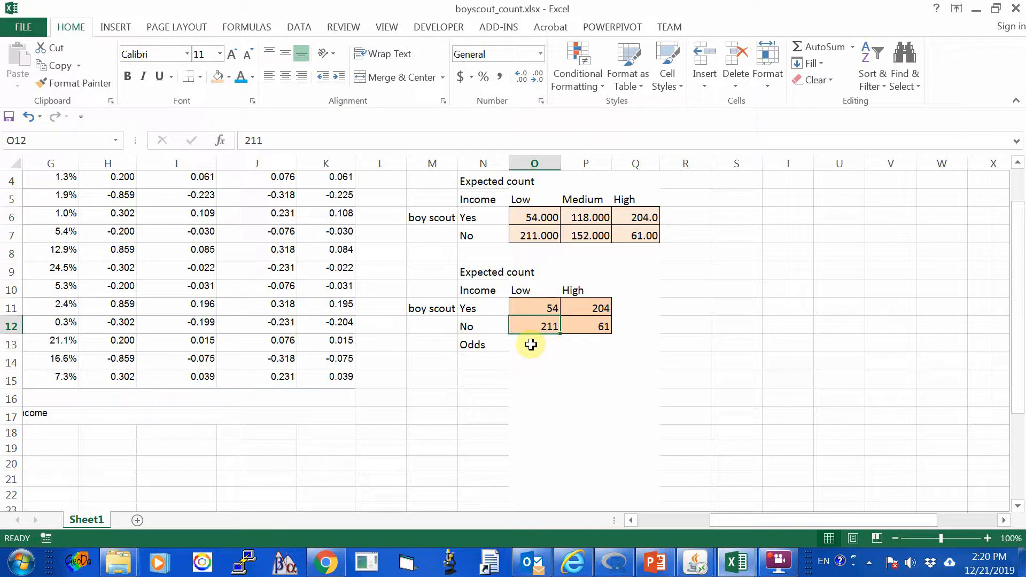
pyautogui.click(549, 307)
pyautogui.click(542, 328)
pyautogui.click(538, 345)
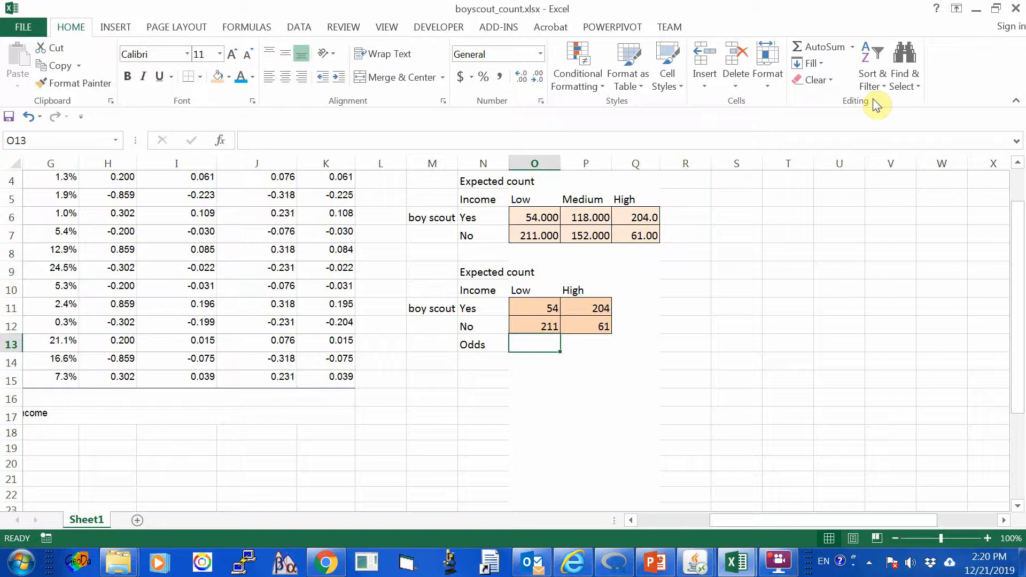
pyautogui.write('=')
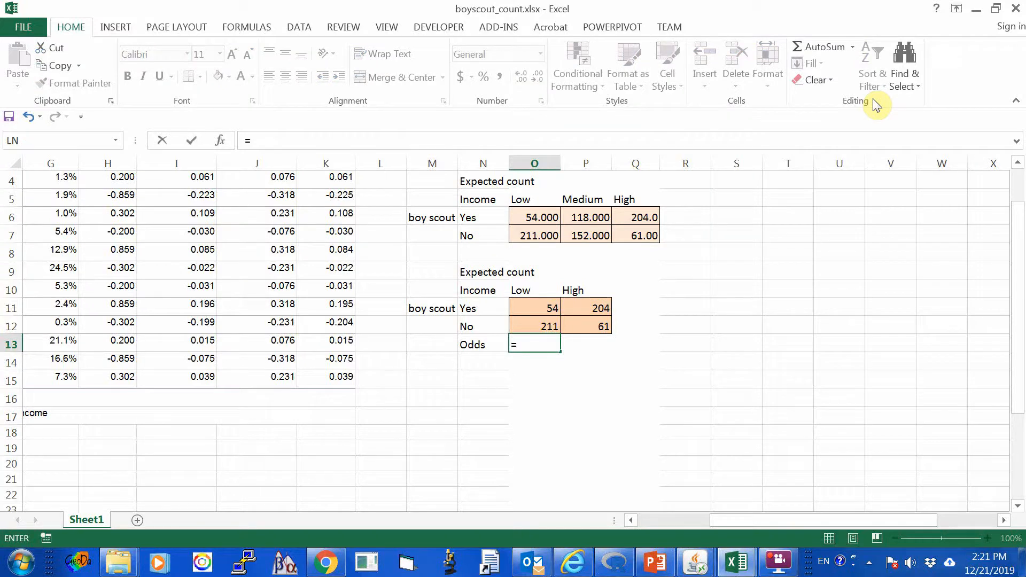
pyautogui.write('54/211')
pyautogui.press('Return')
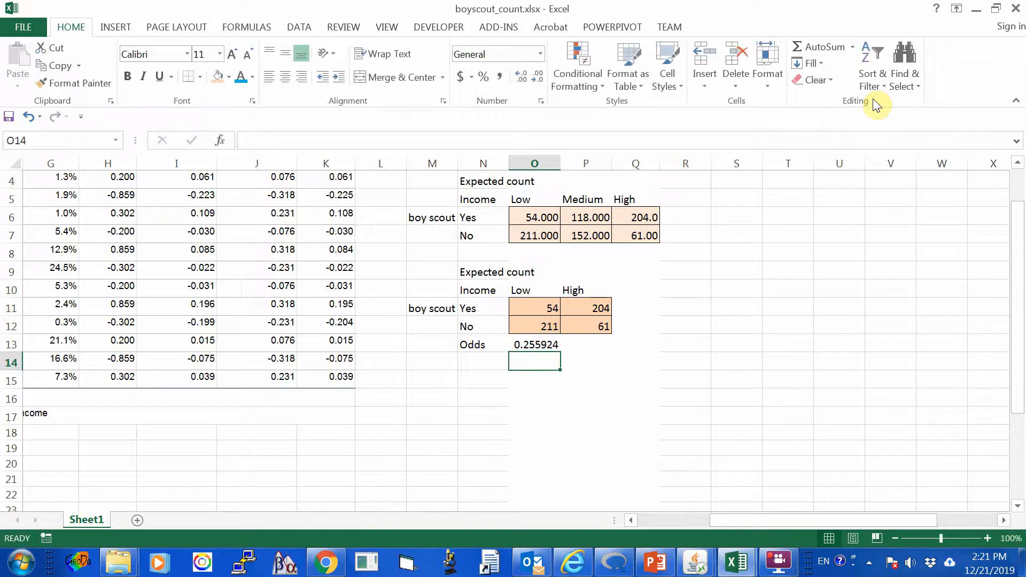
# Copy the low income odds formula from O13 and paste it under the High column in P13.
pyautogui.press('Up')
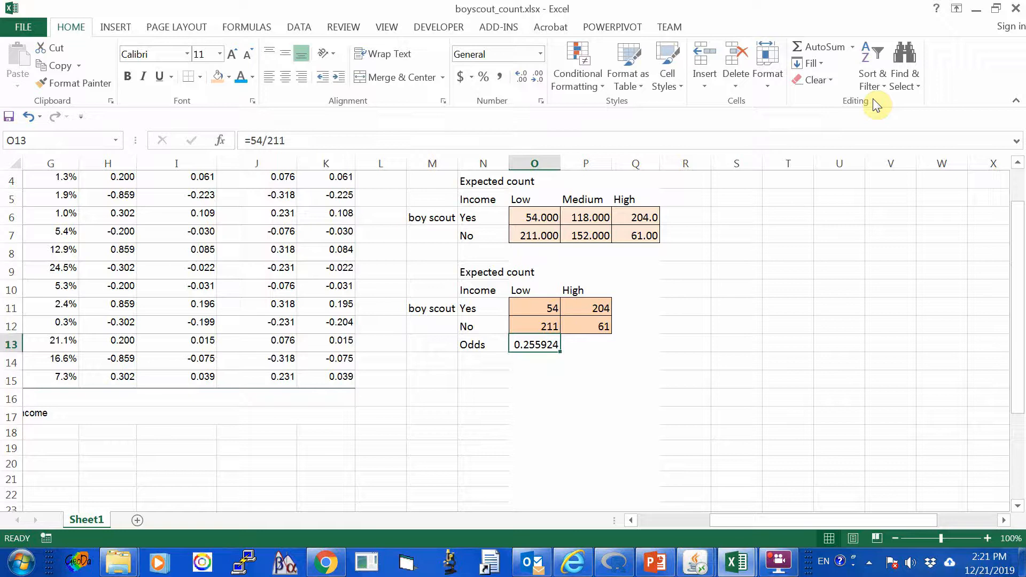
pyautogui.click(60, 68)
pyautogui.click(587, 344)
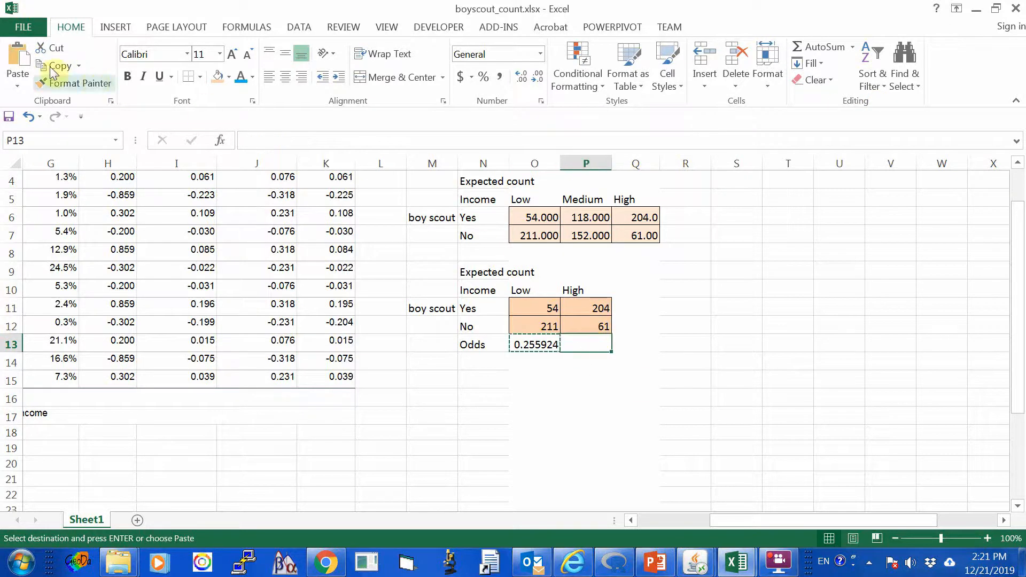
pyautogui.click(21, 61)
pyautogui.click(615, 432)
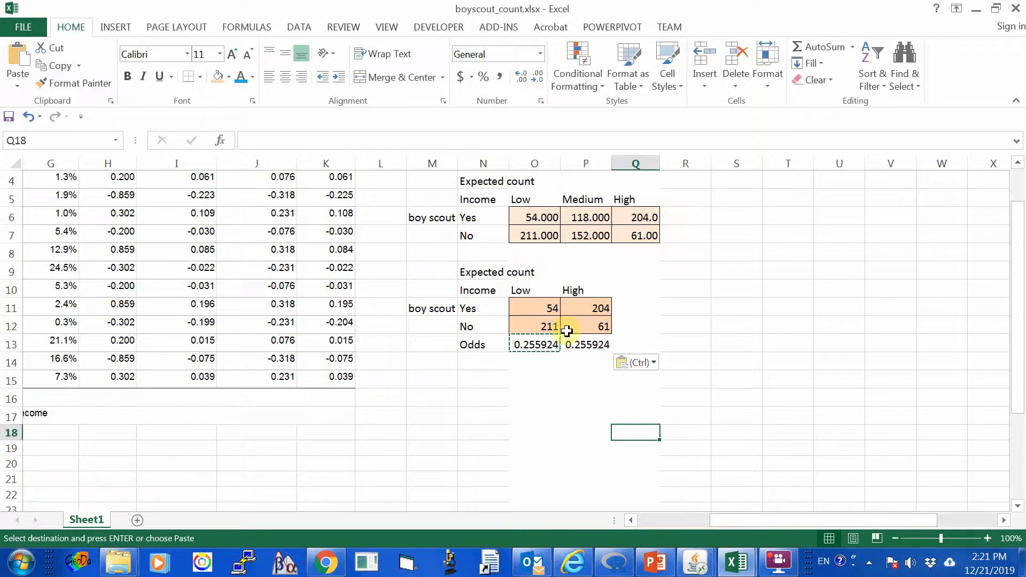
# Compare the formulas in O13 and P13 with the count in O11 to check whether they use cell references.
pyautogui.click(585, 346)
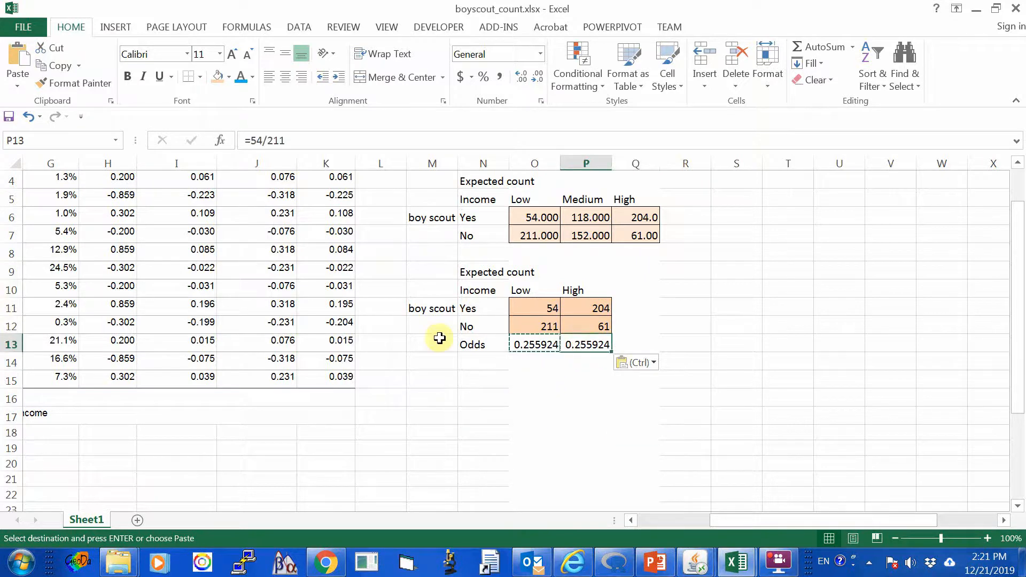
pyautogui.click(536, 345)
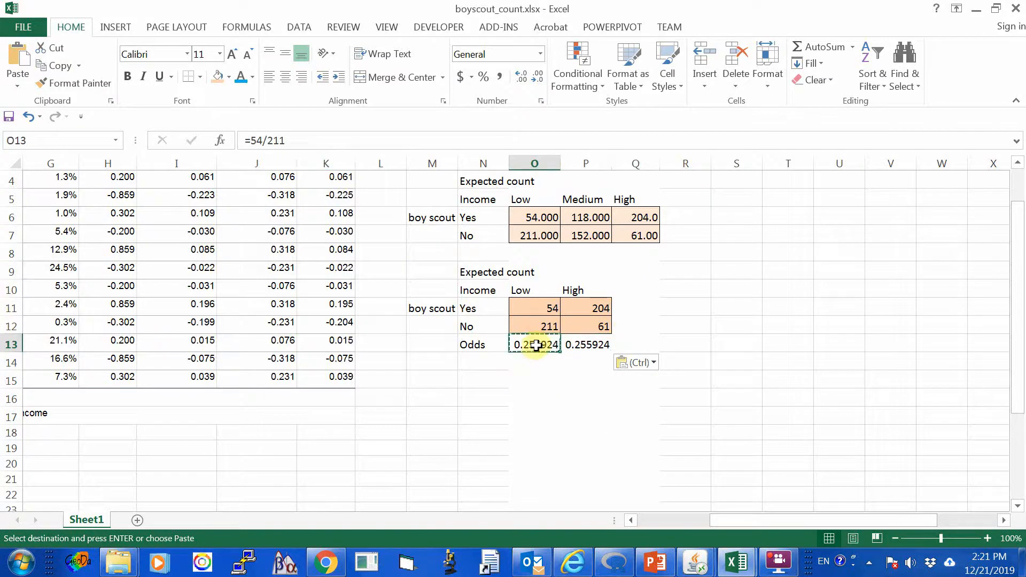
pyautogui.click(556, 381)
pyautogui.click(542, 346)
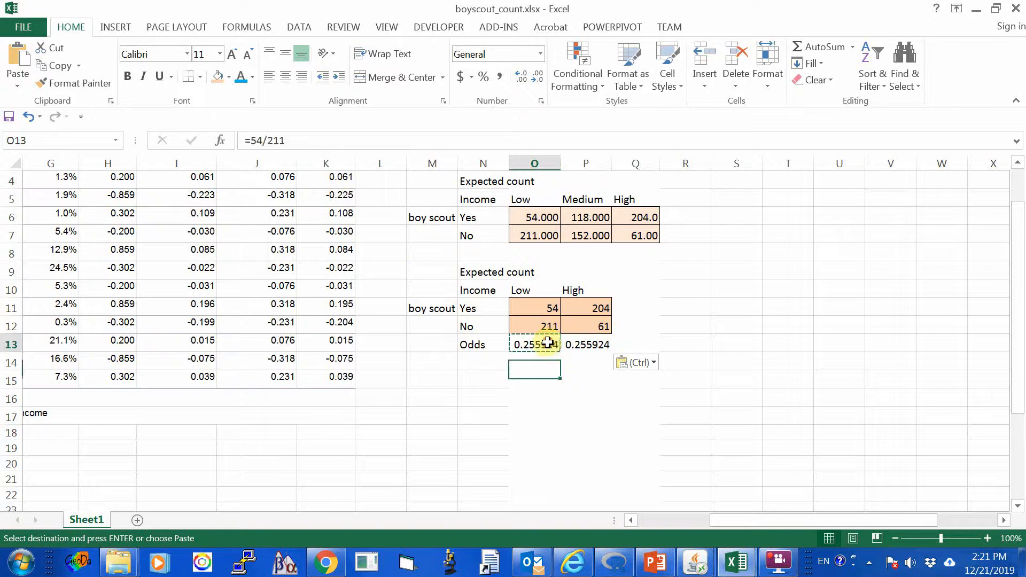
pyautogui.click(544, 304)
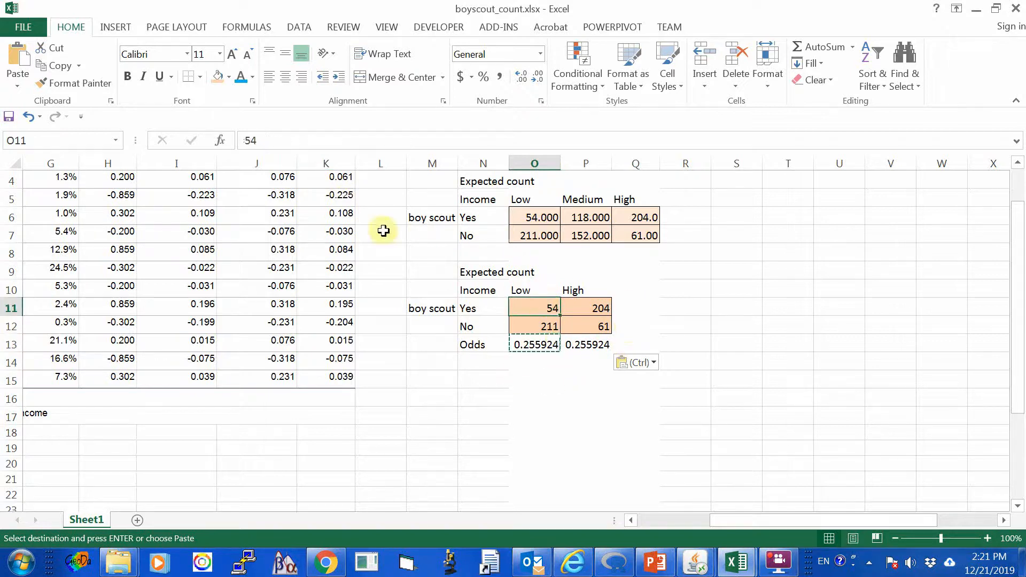
pyautogui.click(556, 342)
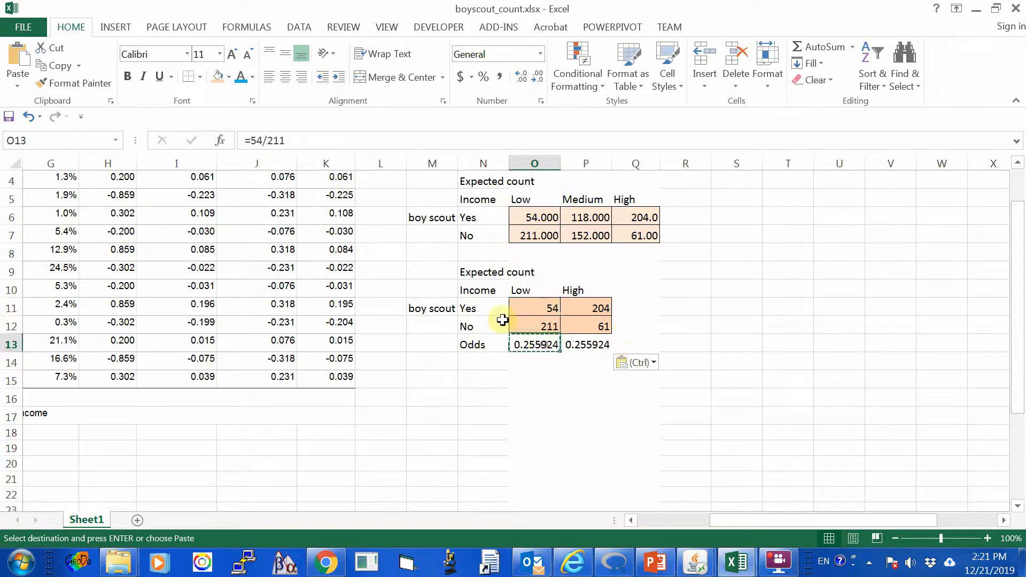
pyautogui.click(541, 304)
pyautogui.moveTo(263, 140); pyautogui.dragTo(233, 141)
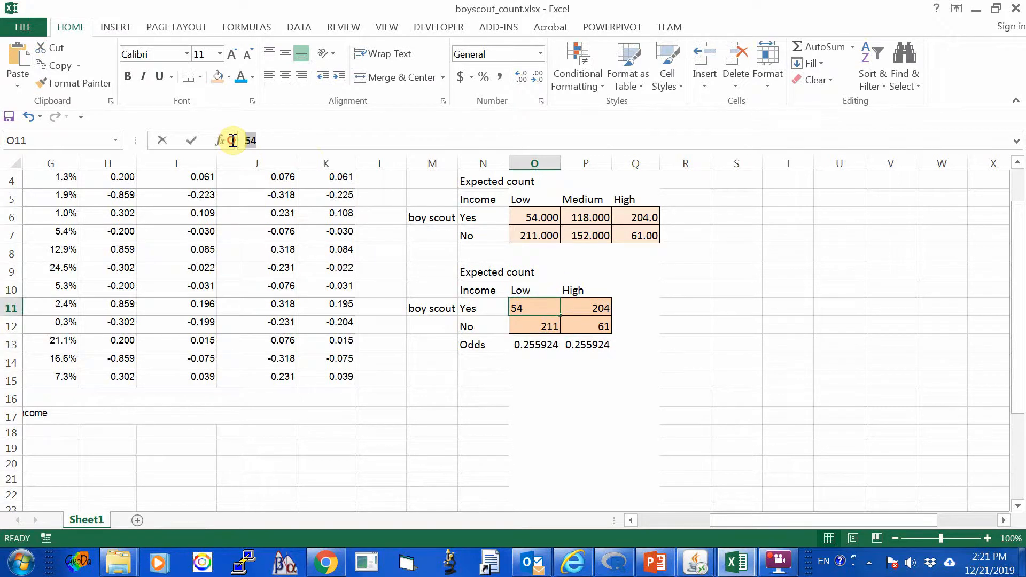
pyautogui.click(532, 305)
# Replace the low income odds in O13 with the cell reference formula =O11/O12.
pyautogui.click(534, 346)
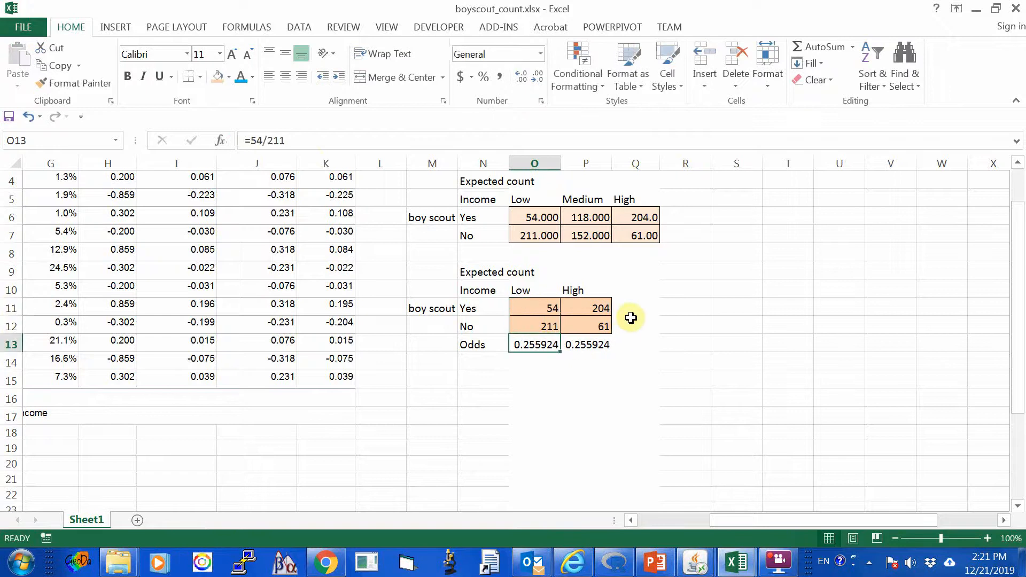
pyautogui.write('=')
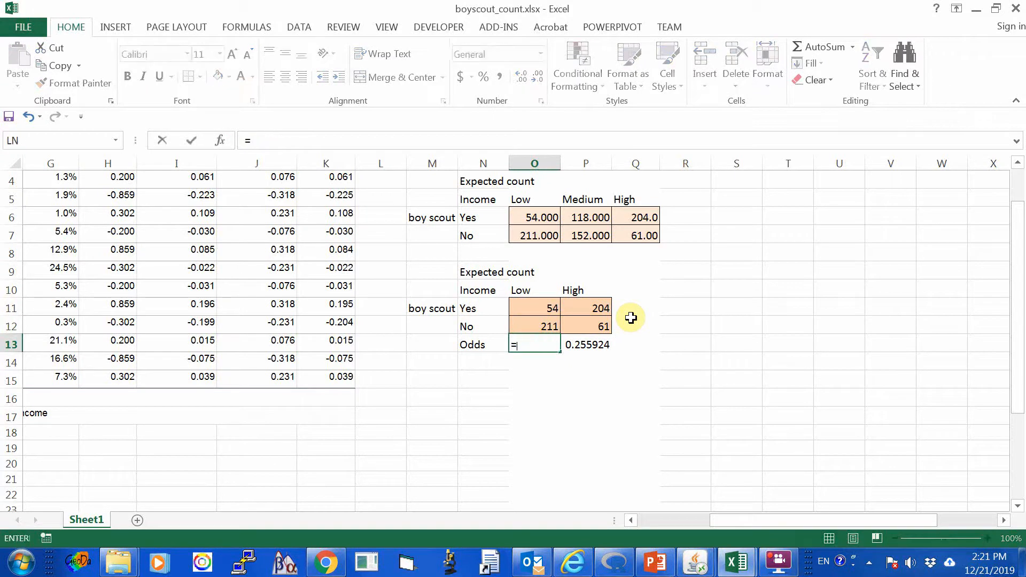
pyautogui.write('o11')
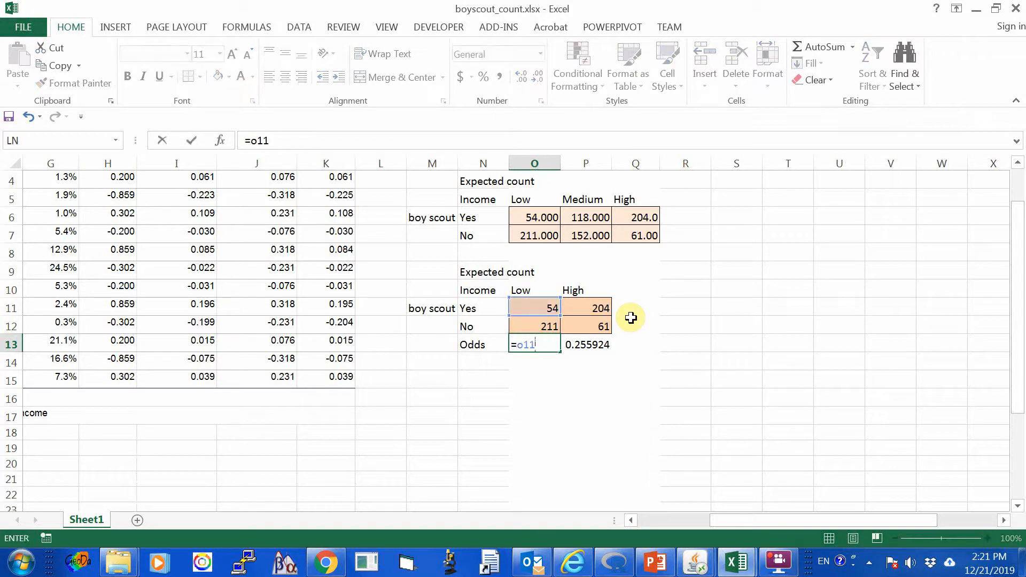
pyautogui.write('/o12')
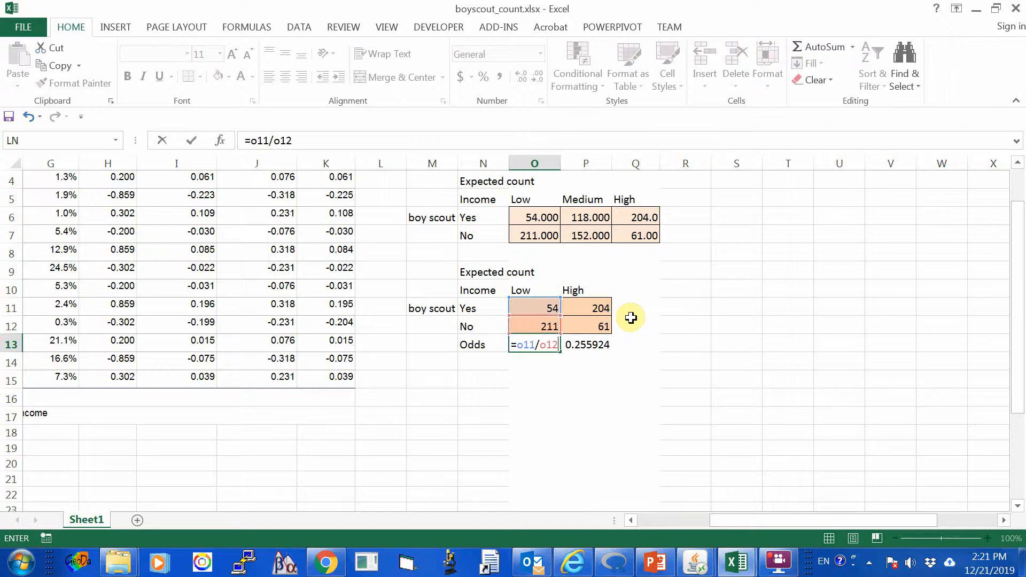
pyautogui.press('Return')
# Copy the =O11/O12 odds formula from O13 and paste it into P13 for high income.
pyautogui.press('Up')
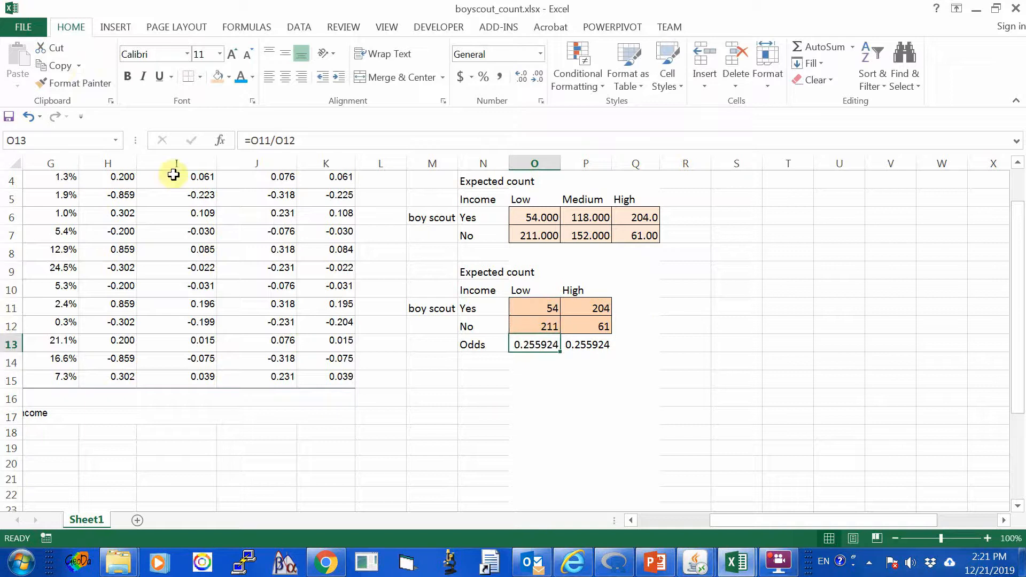
pyautogui.click(57, 65)
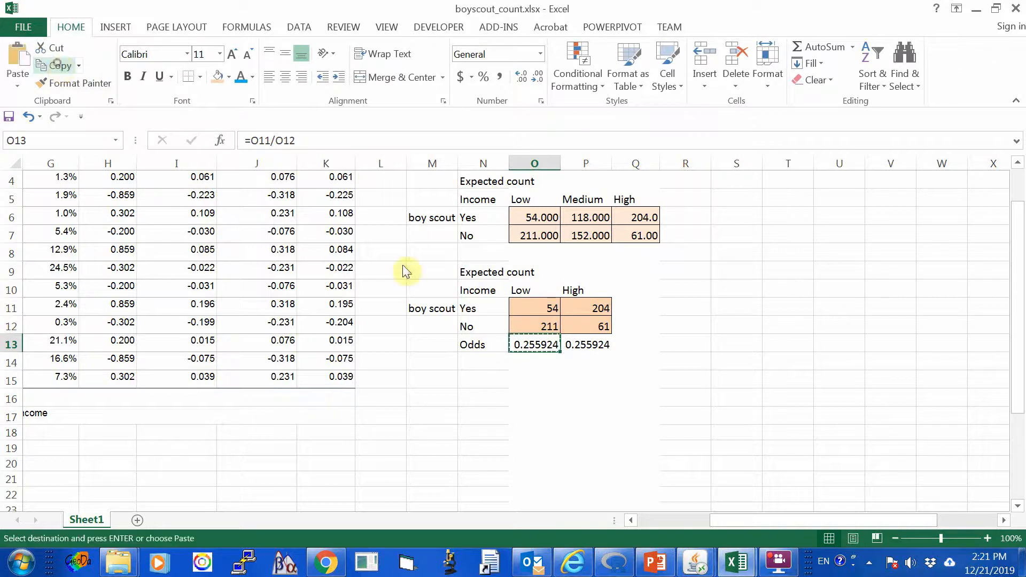
pyautogui.click(583, 342)
pyautogui.click(19, 59)
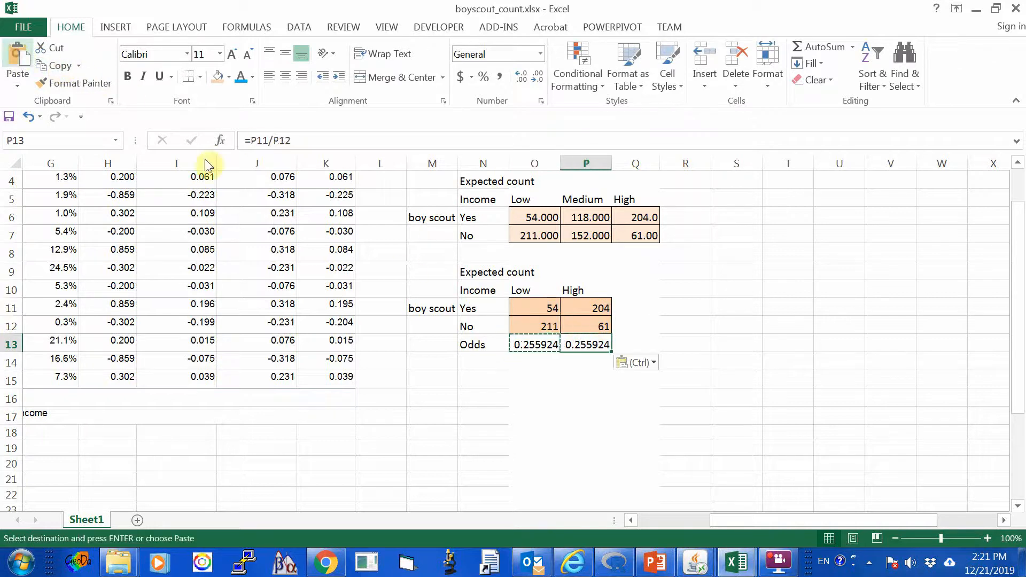
pyautogui.click(586, 397)
pyautogui.click(588, 346)
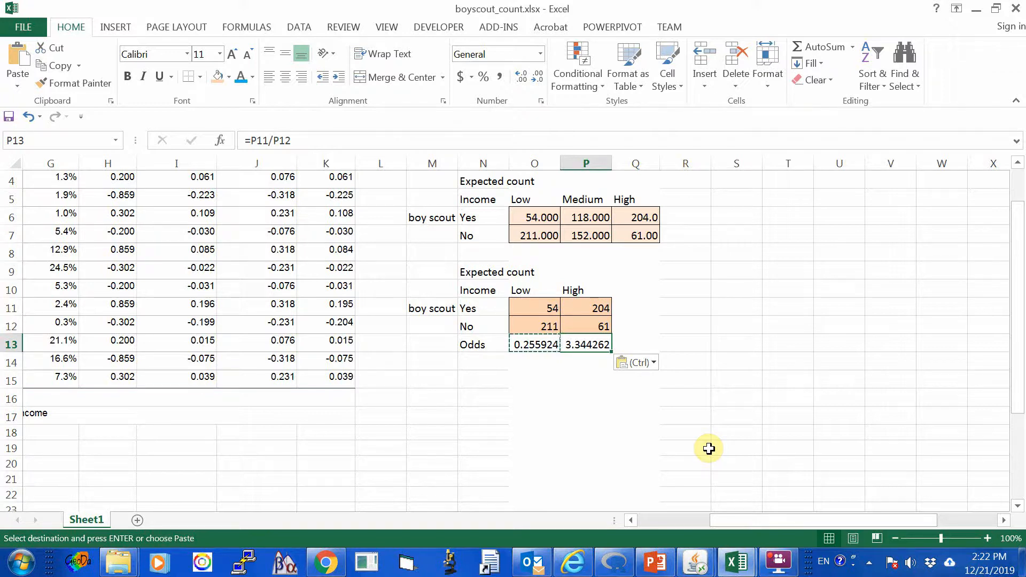
# Enter the row label Odds ratio in N14, below the Odds label.
pyautogui.click(475, 361)
pyautogui.write('Odds')
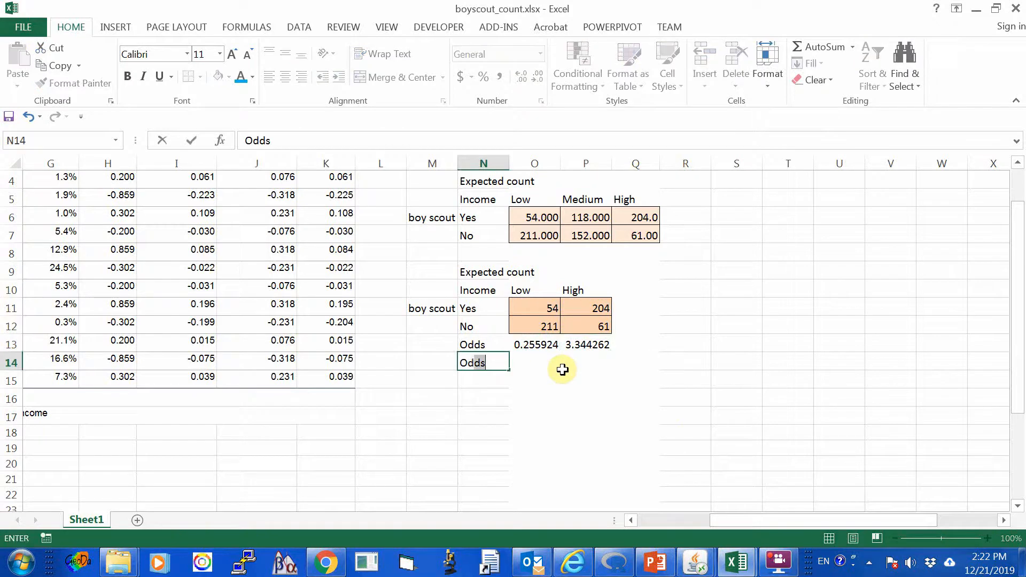
pyautogui.write(' ratio')
pyautogui.press('Return')
pyautogui.press('Up')
pyautogui.press('Up')
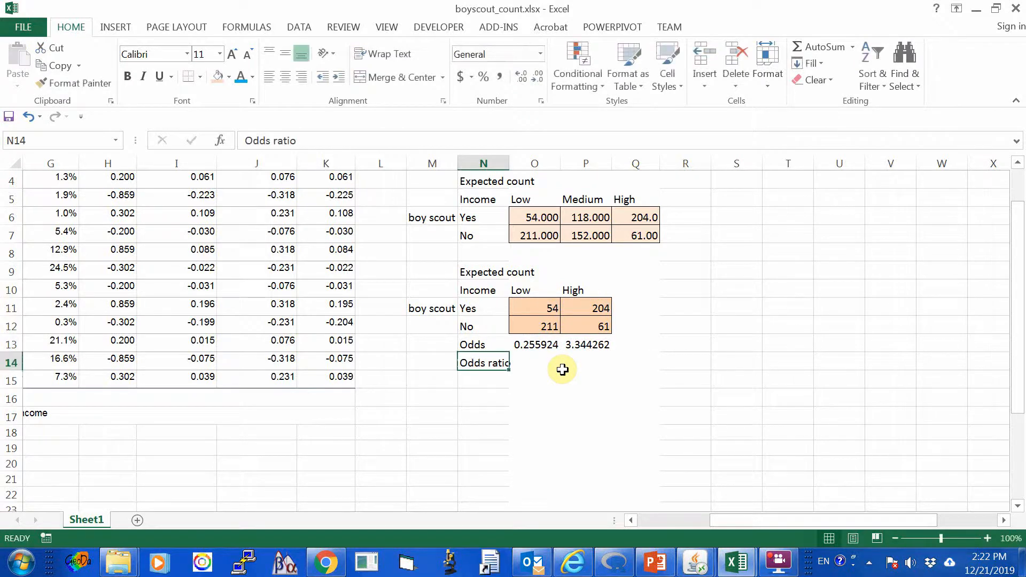
# Apply a red font color to the low income counts and odds in O11:O13.
pyautogui.press('Right')
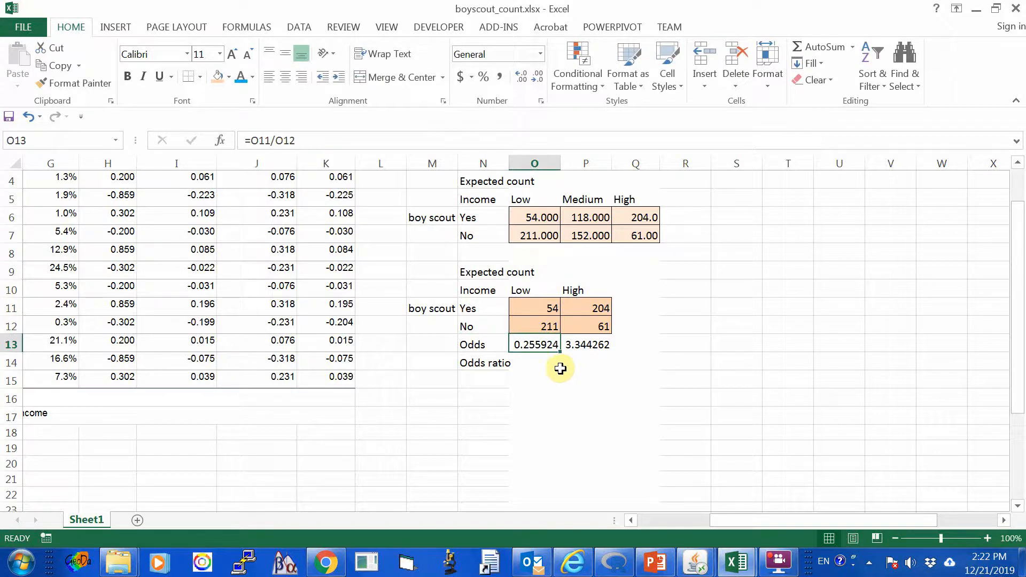
pyautogui.moveTo(544, 304); pyautogui.dragTo(544, 340)
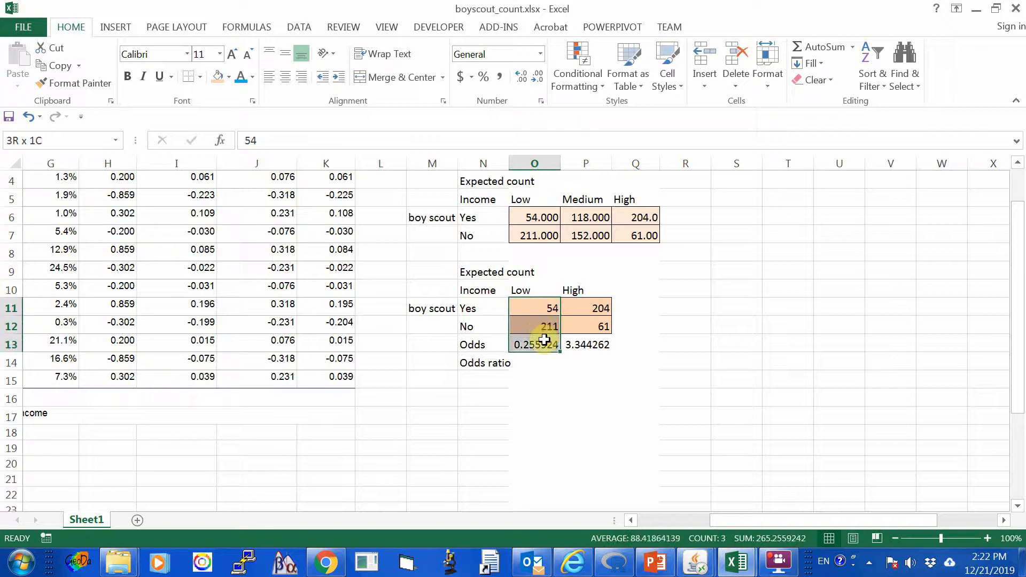
pyautogui.click(253, 76)
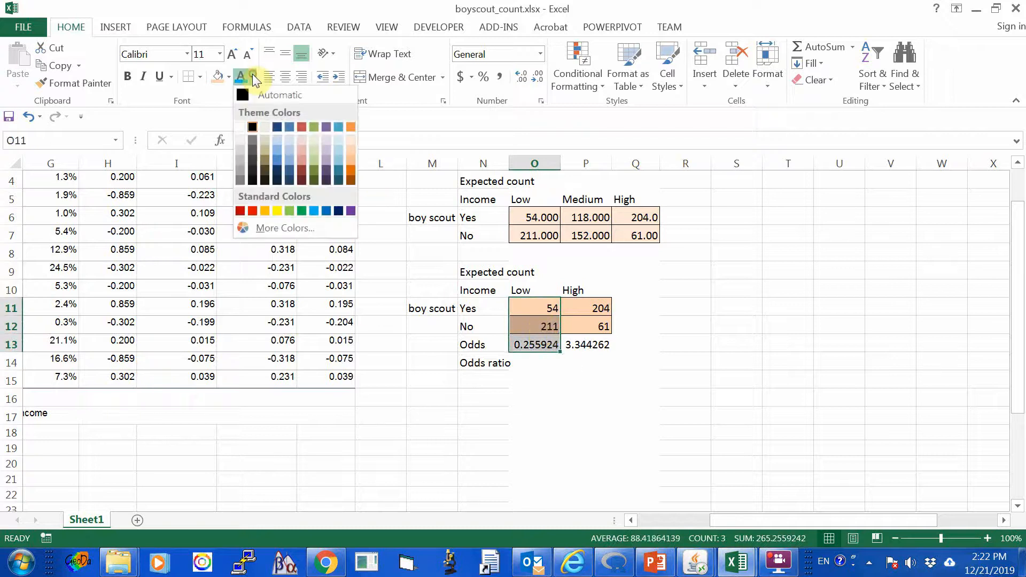
pyautogui.click(246, 213)
pyautogui.click(585, 397)
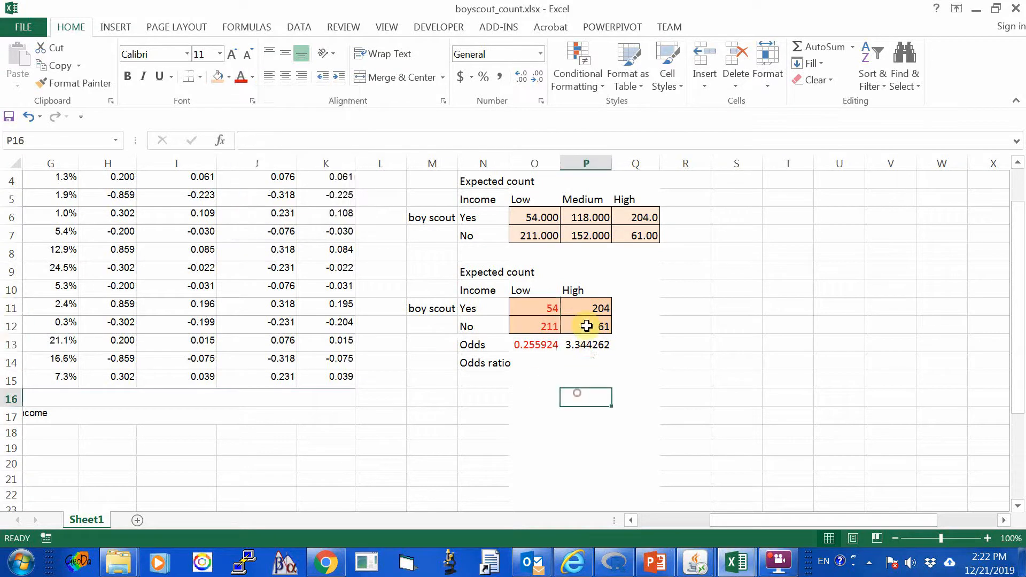
# Apply a light blue font color to the high income counts and odds in P11:P13.
pyautogui.moveTo(588, 306); pyautogui.dragTo(590, 339)
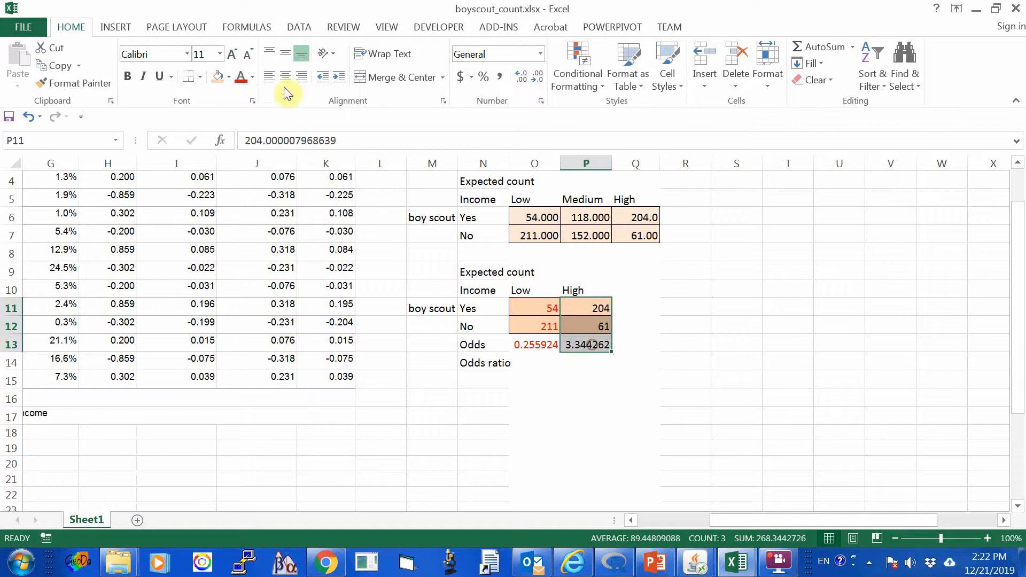
pyautogui.click(252, 76)
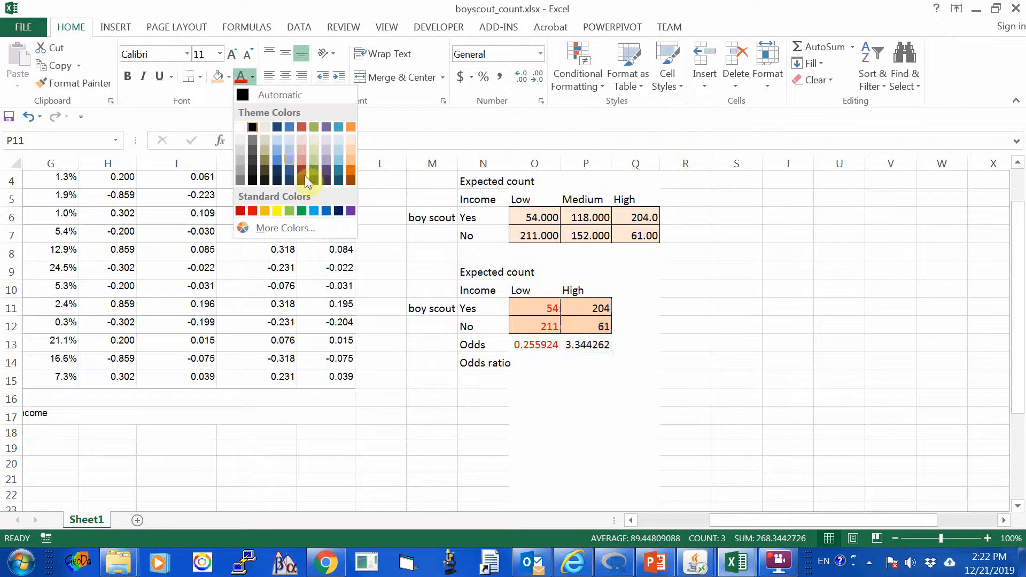
pyautogui.click(323, 213)
pyautogui.click(640, 415)
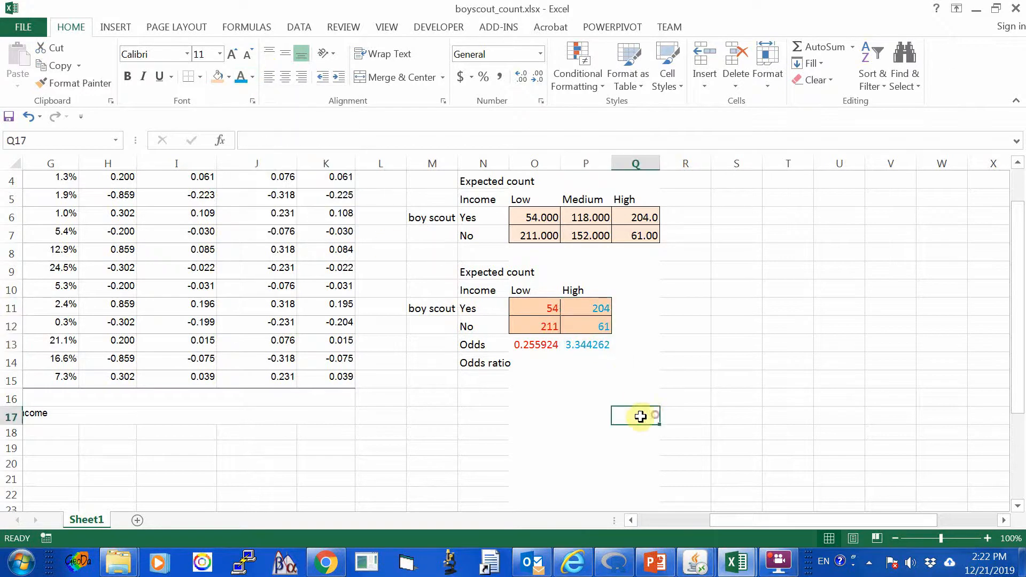
# Calculate the low versus high income odds ratio in O14 with the formula =O13/P13.
pyautogui.click(527, 344)
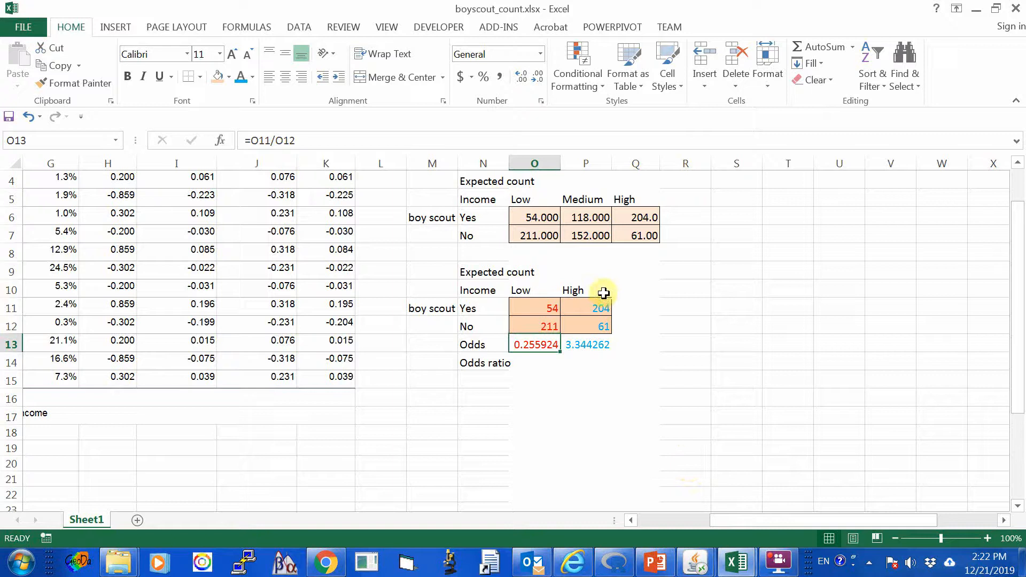
pyautogui.click(591, 346)
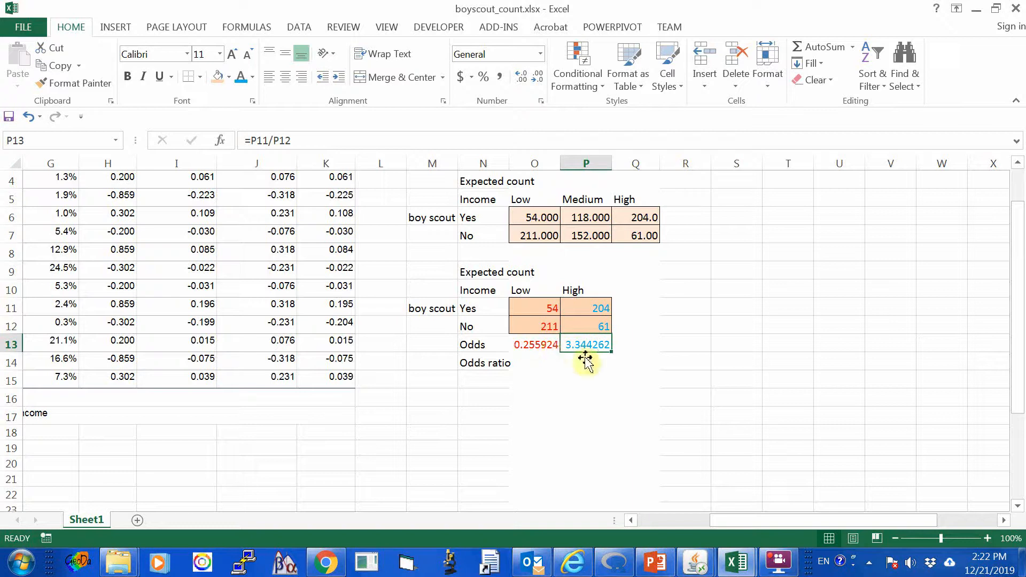
pyautogui.click(541, 363)
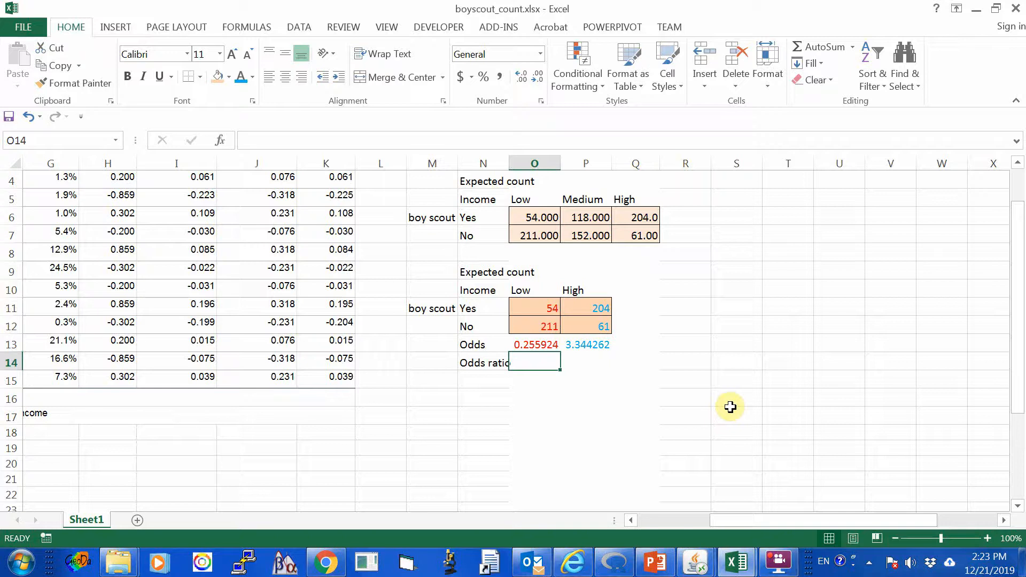
pyautogui.write('=')
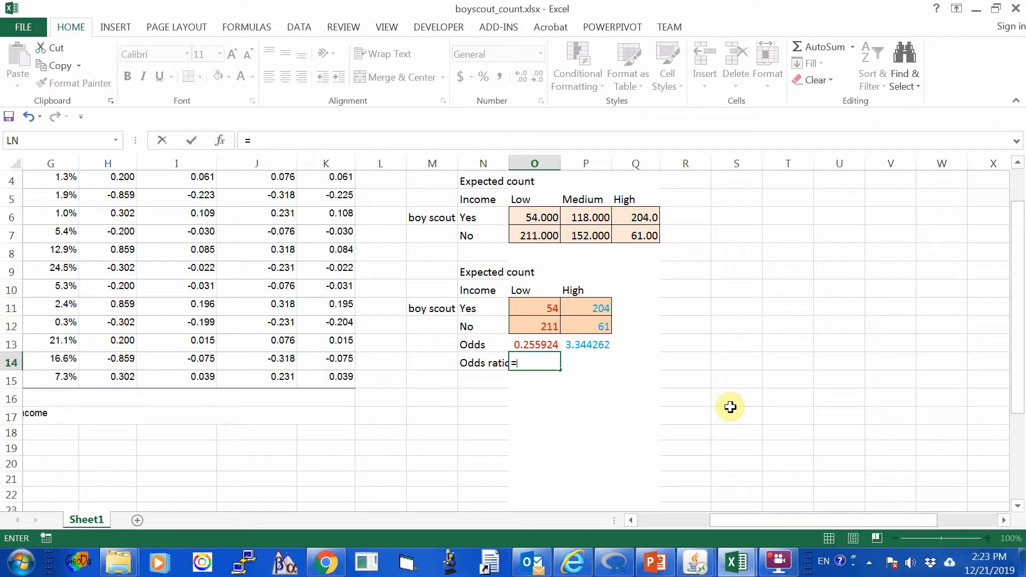
pyautogui.write('o13/')
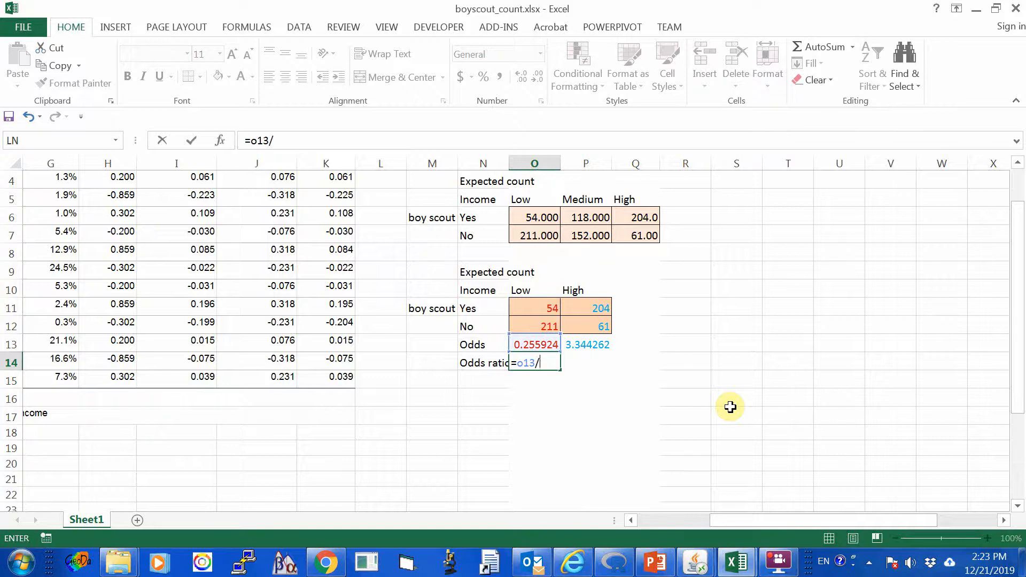
pyautogui.write('p13')
pyautogui.press('Return')
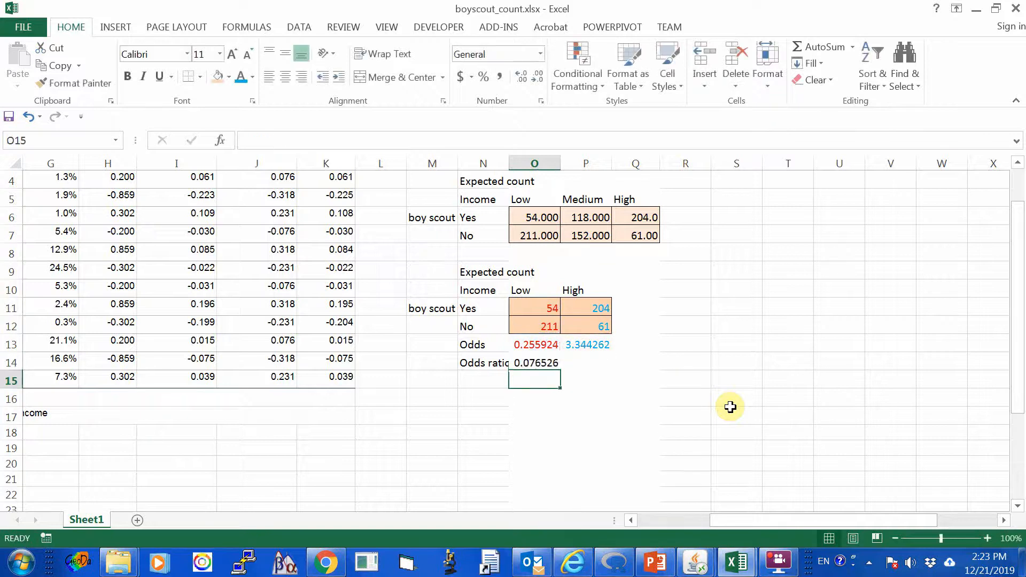
pyautogui.press('Up')
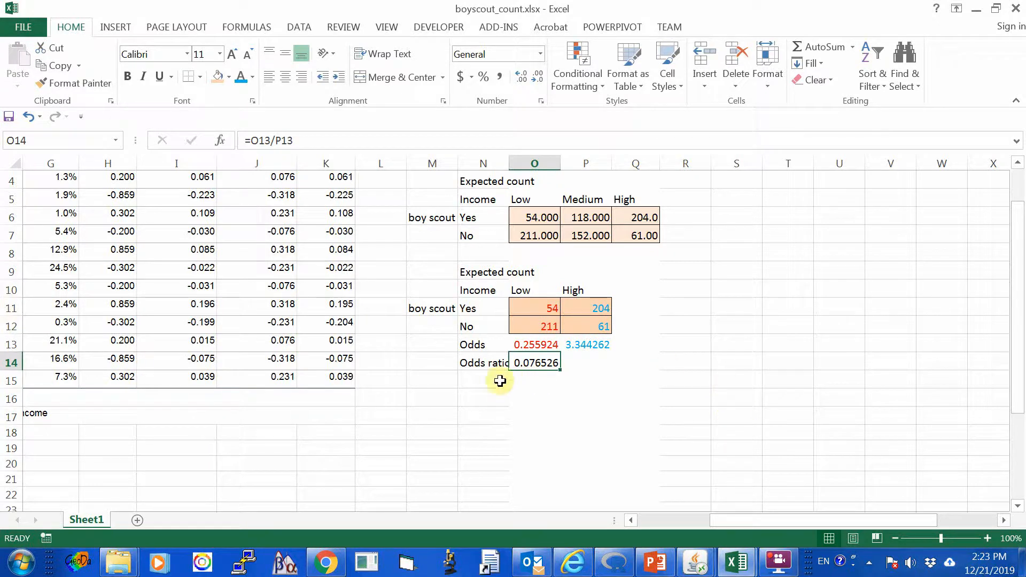
# Enter the row label log odds ratio in N15 and widen column N to fit it.
pyautogui.click(480, 380)
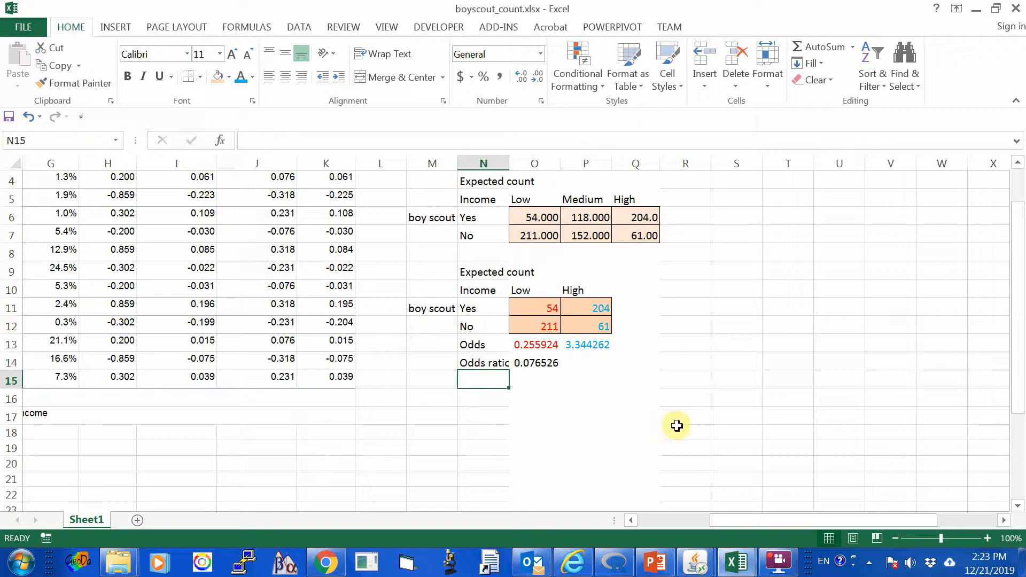
pyautogui.write('log odds ratio')
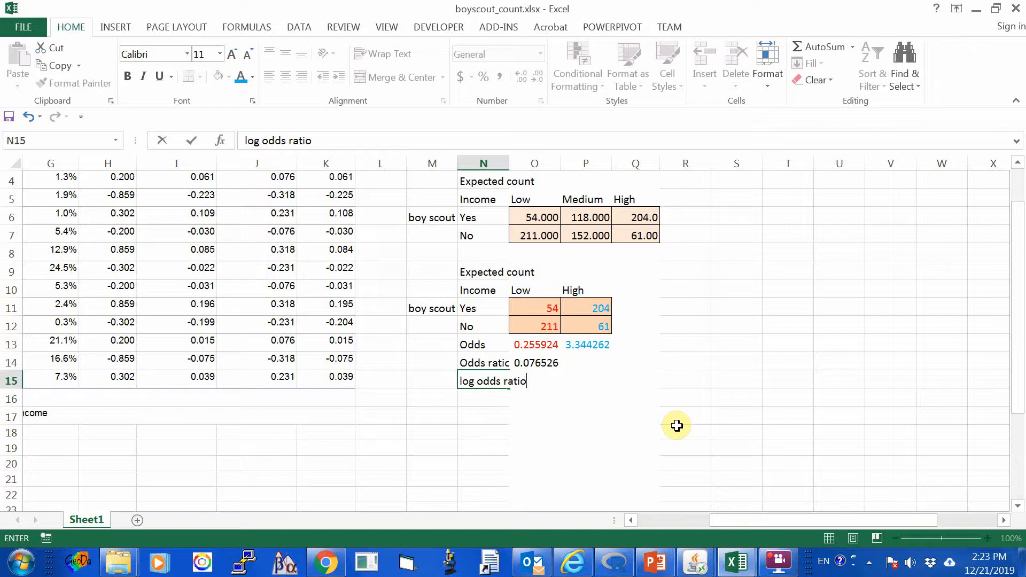
pyautogui.press('Return')
pyautogui.press('Up')
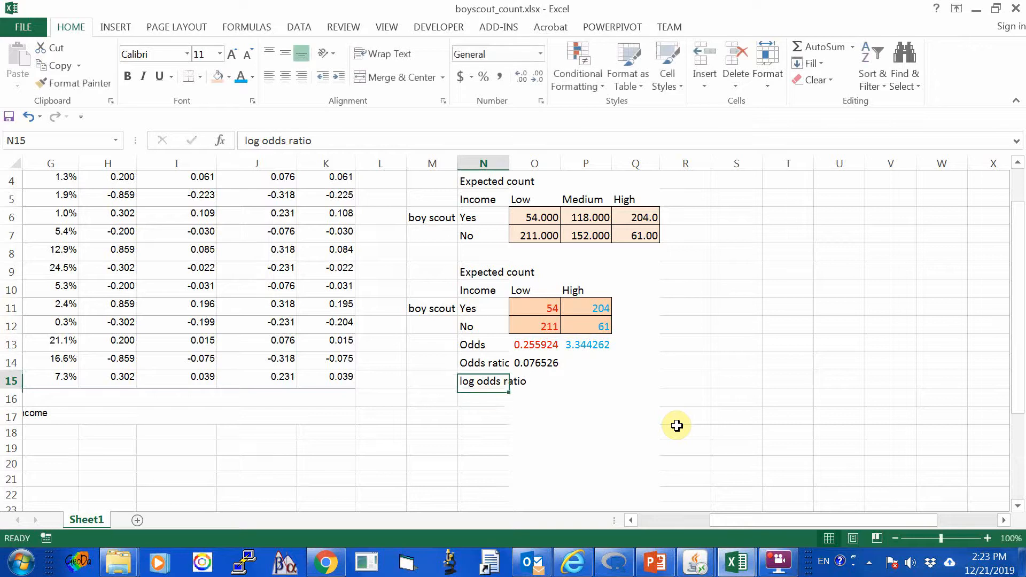
pyautogui.moveTo(509, 160); pyautogui.dragTo(535, 161)
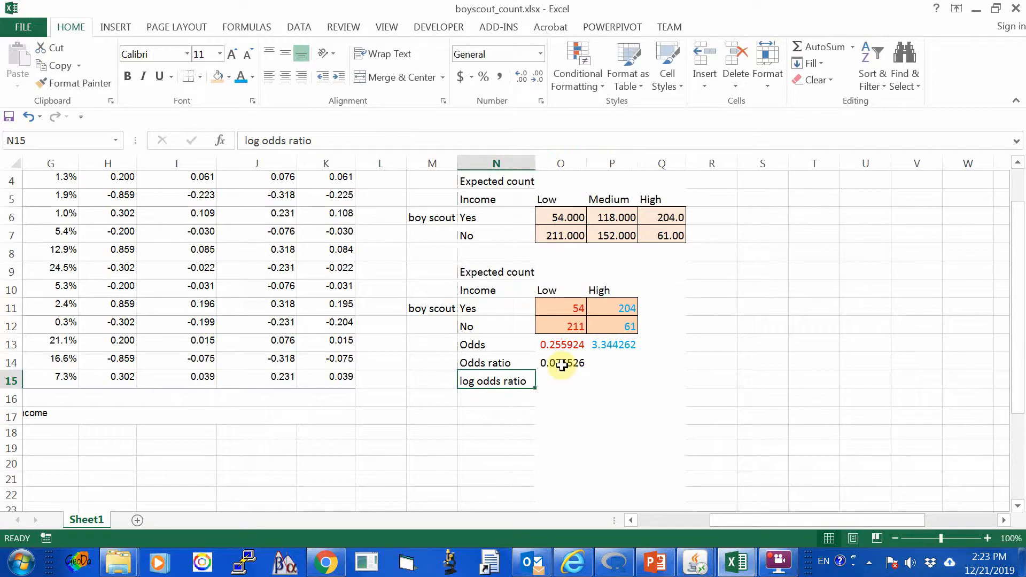
# Insert the natural logarithm function LN in O15, beside the log odds ratio label.
pyautogui.click(561, 366)
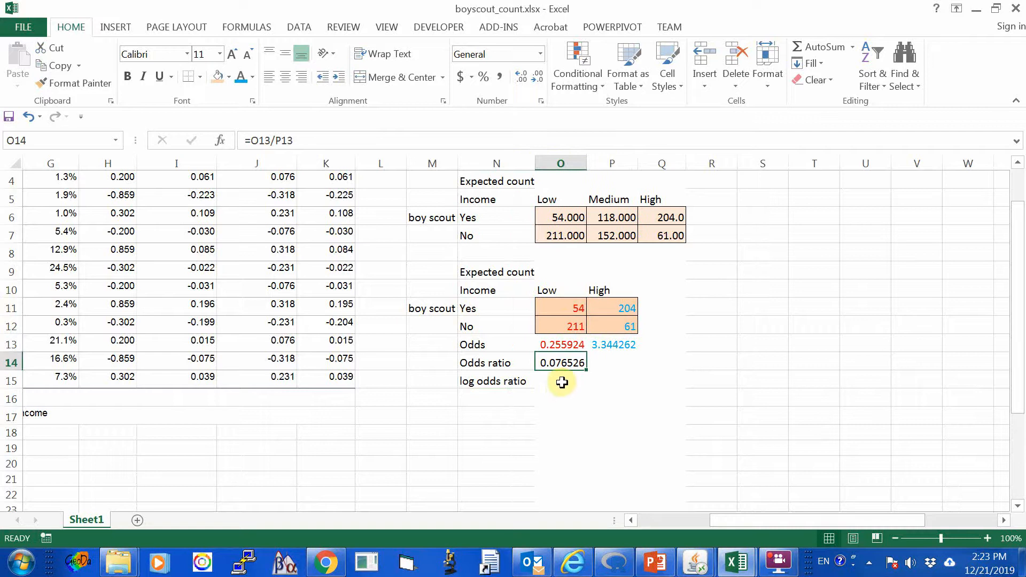
pyautogui.click(561, 382)
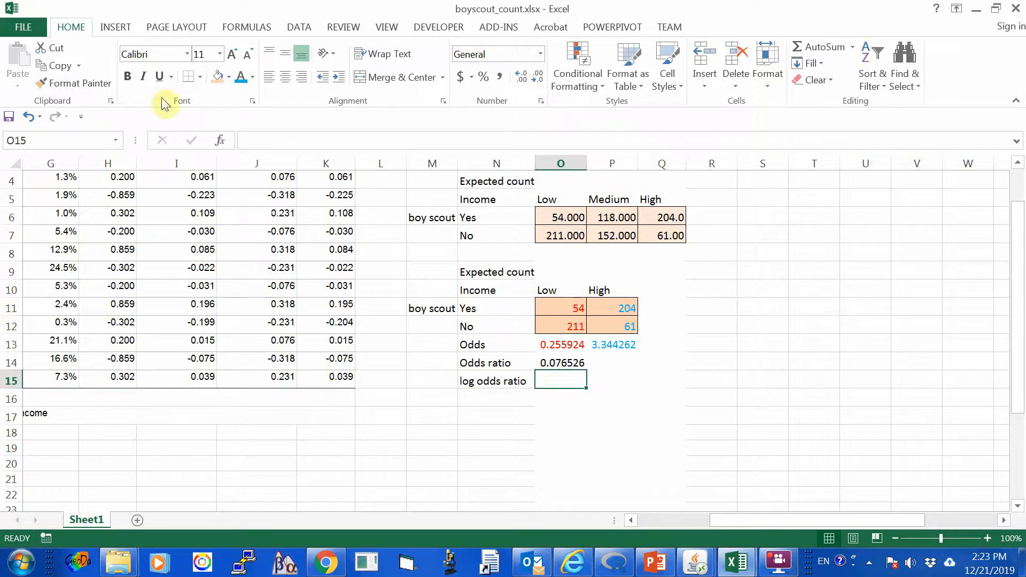
pyautogui.click(851, 47)
pyautogui.click(841, 165)
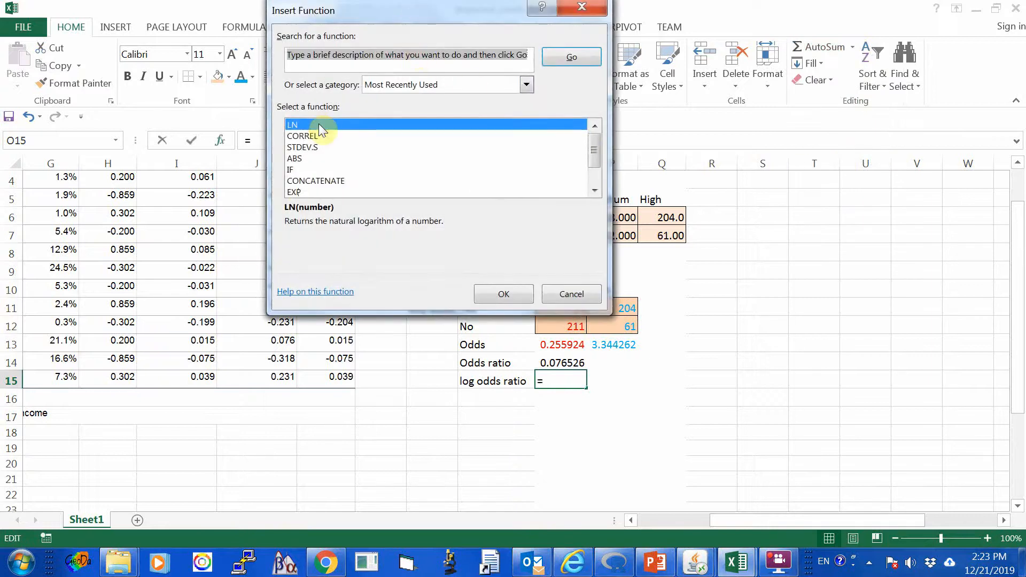
pyautogui.moveTo(326, 10); pyautogui.dragTo(347, 11)
pyautogui.moveTo(450, 21); pyautogui.dragTo(738, 24)
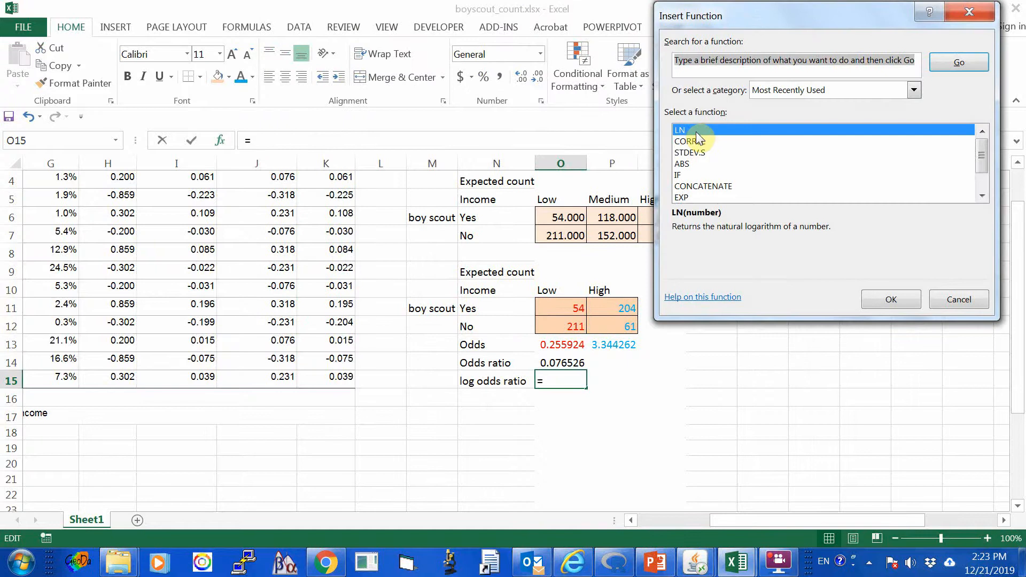
pyautogui.click(888, 298)
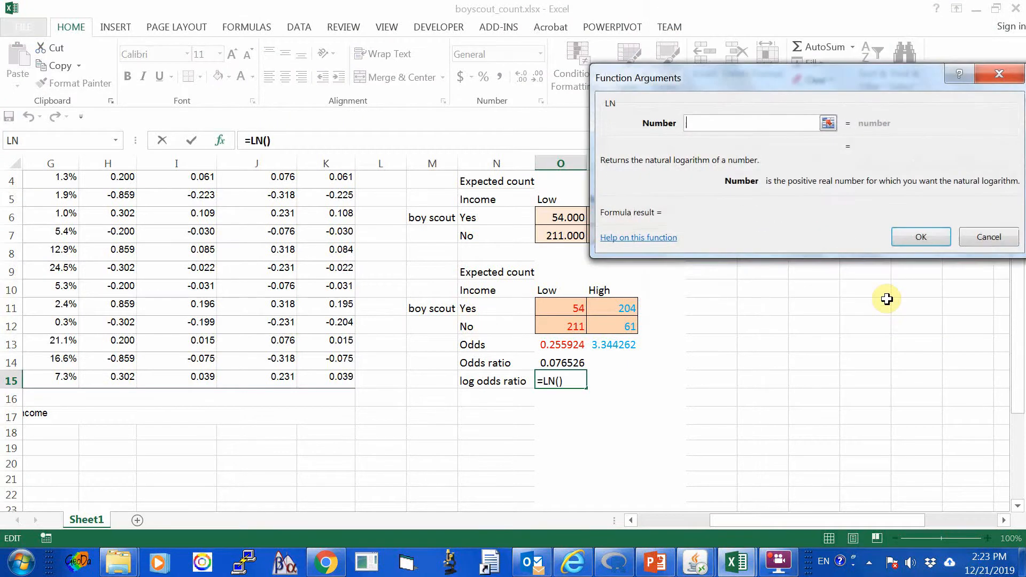
# Use the odds ratio cell O14 as the LN number argument and complete the formula =LN(O14) in O15.
pyautogui.moveTo(690, 81); pyautogui.dragTo(353, 33)
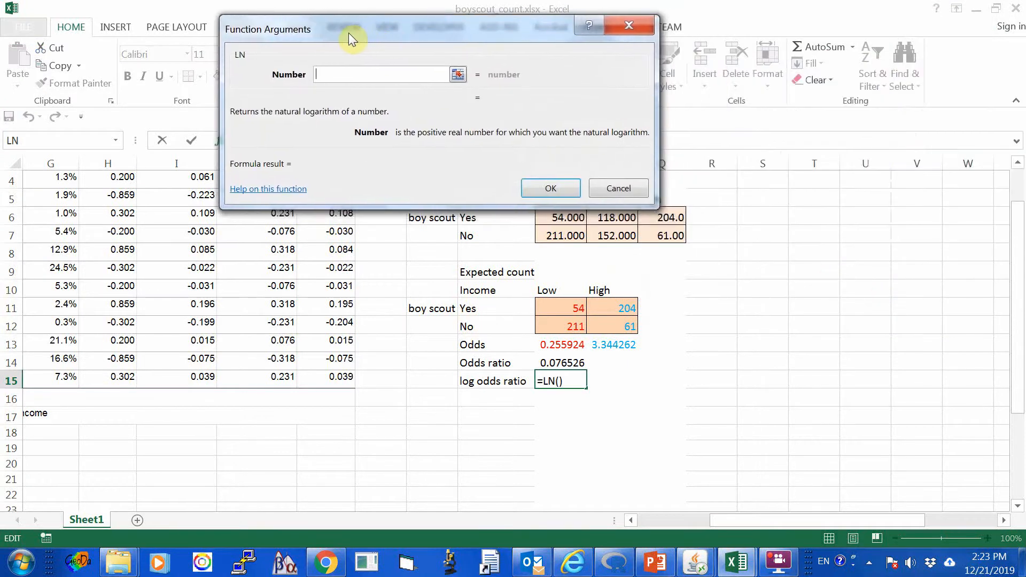
pyautogui.click(461, 75)
pyautogui.click(558, 362)
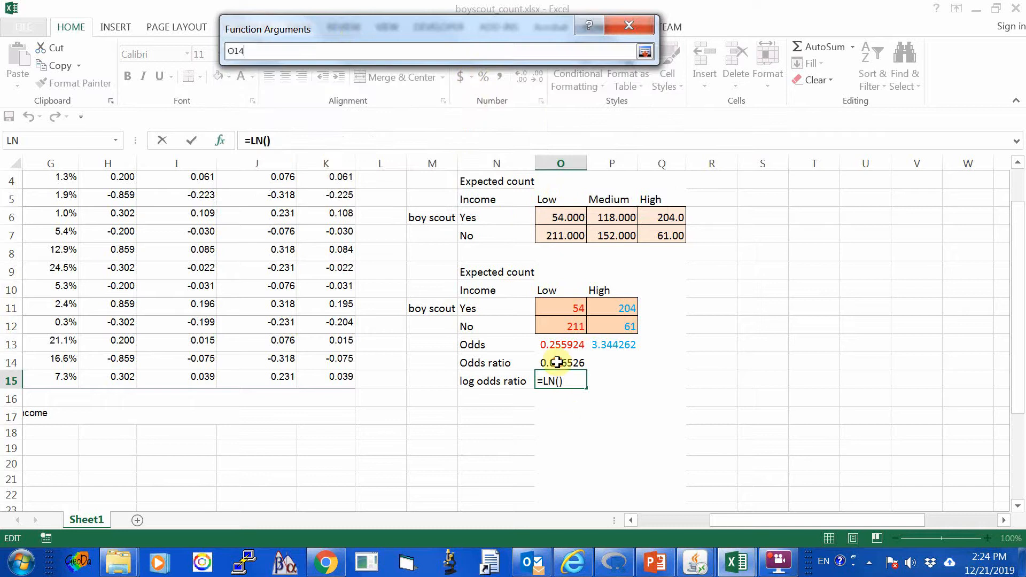
pyautogui.click(644, 51)
pyautogui.click(551, 187)
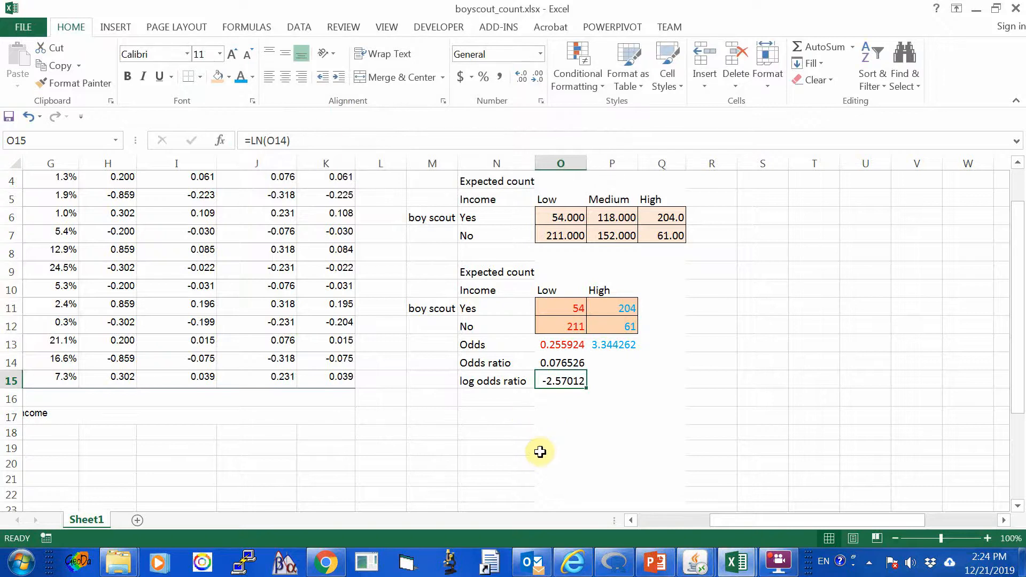
pyautogui.click(618, 431)
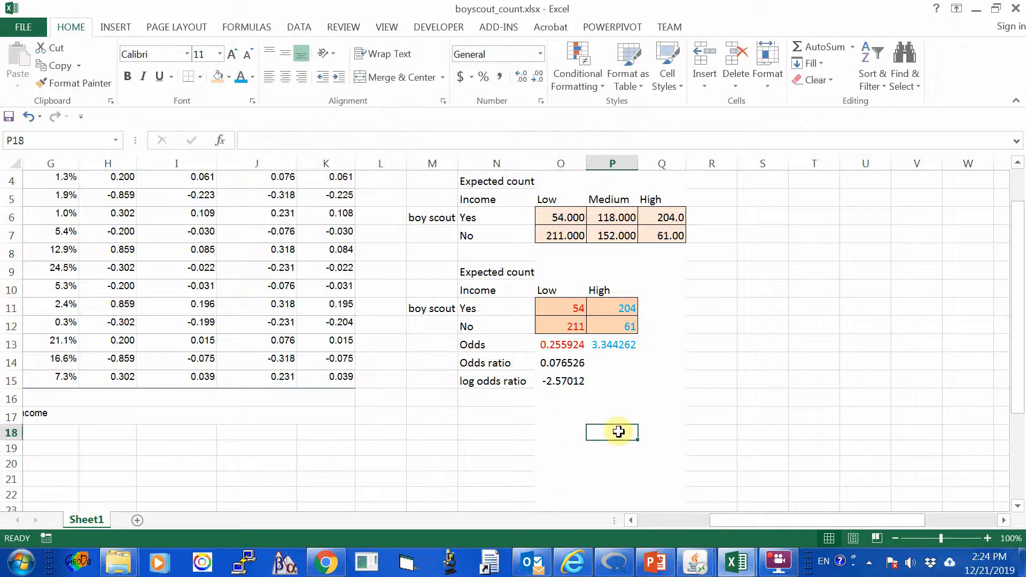
pyautogui.click(564, 383)
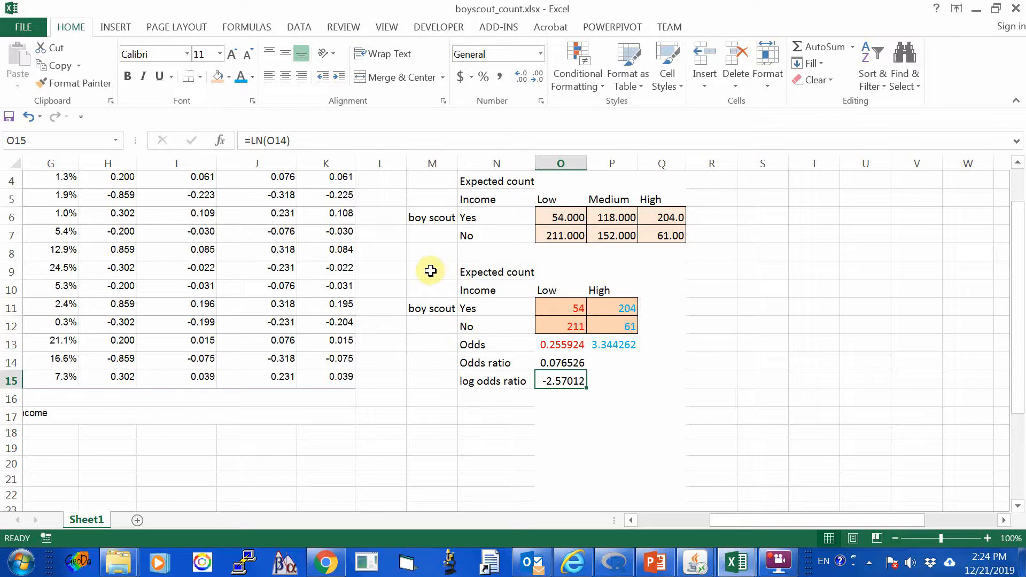
# Copy the low and high income expected count table M9:P12 and paste it as values at I5 in the boyscout_param.xlsx workbook.
pyautogui.moveTo(423, 271); pyautogui.dragTo(610, 321)
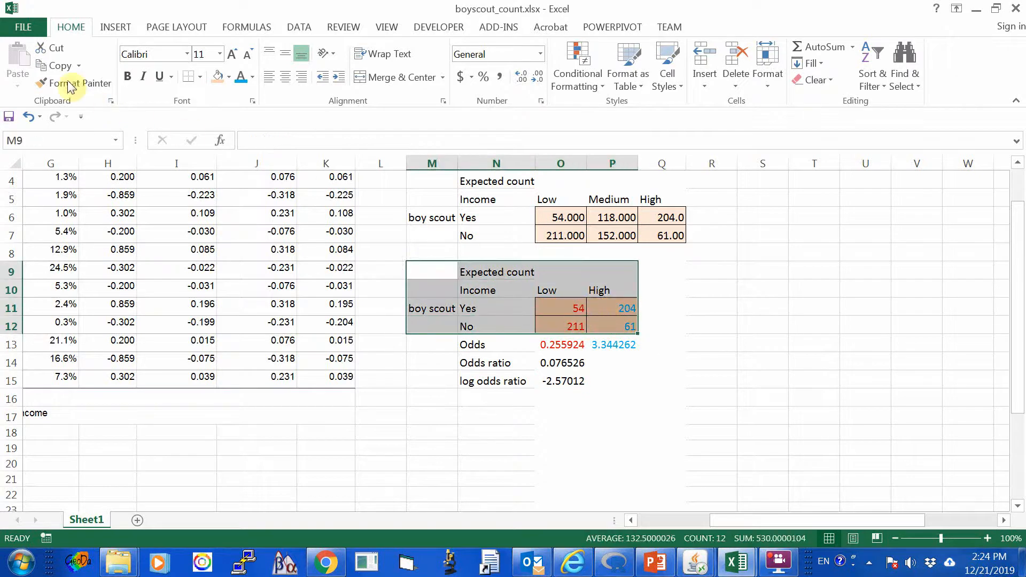
pyautogui.click(53, 65)
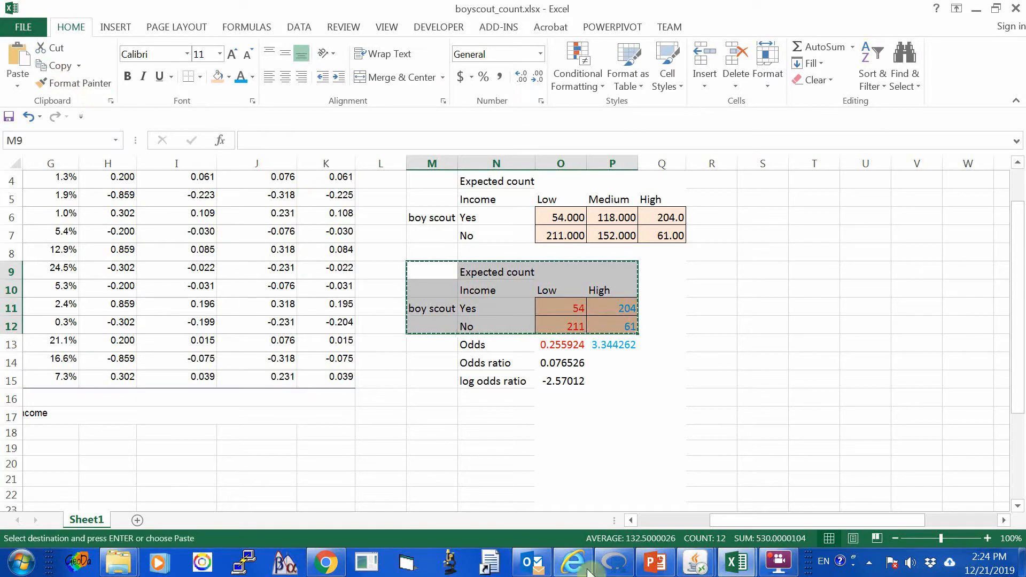
pyautogui.click(736, 562)
pyautogui.click(830, 517)
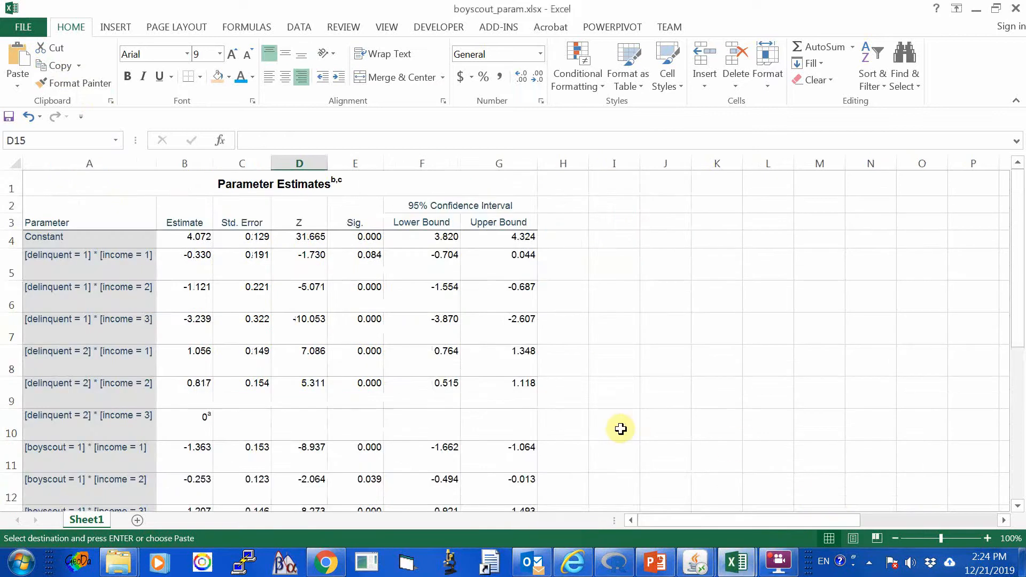
pyautogui.click(609, 273)
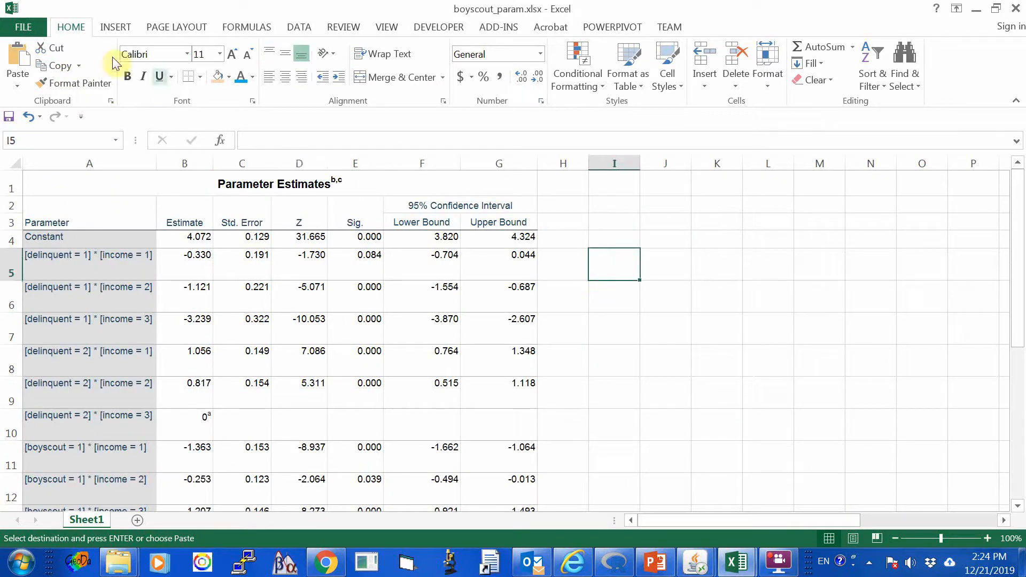
pyautogui.rightClick(609, 261)
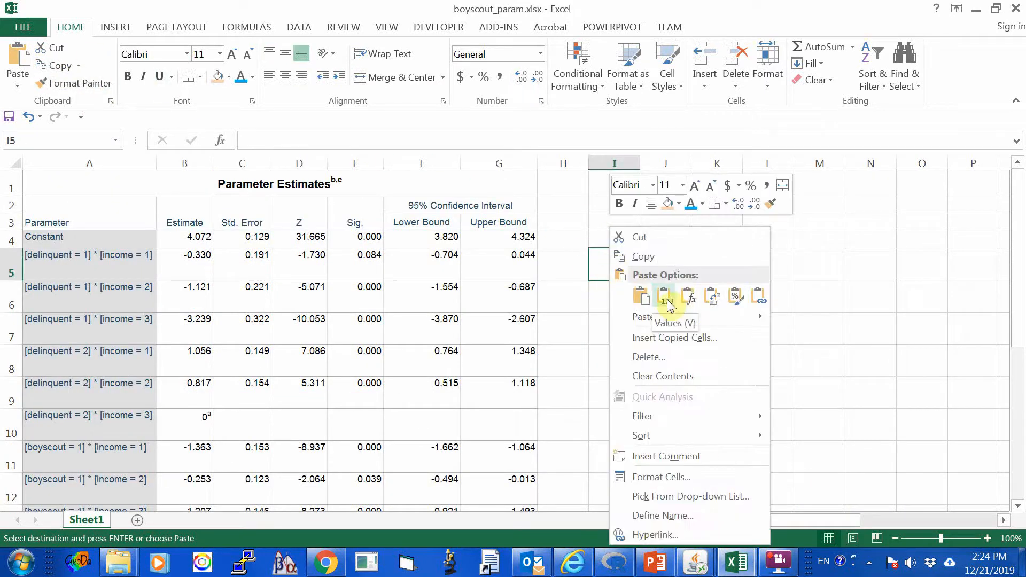
pyautogui.click(667, 300)
pyautogui.click(716, 424)
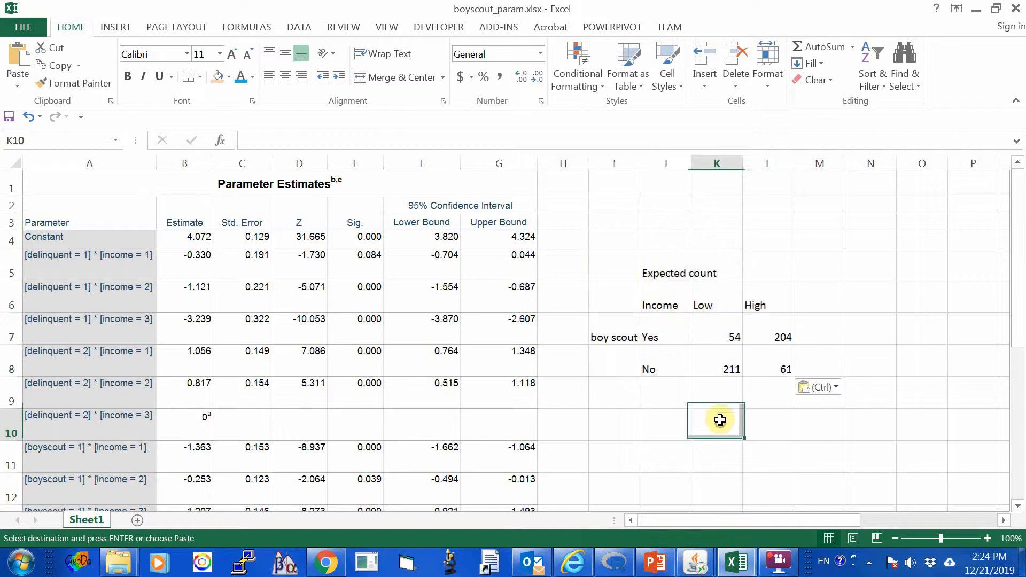
pyautogui.click(654, 273)
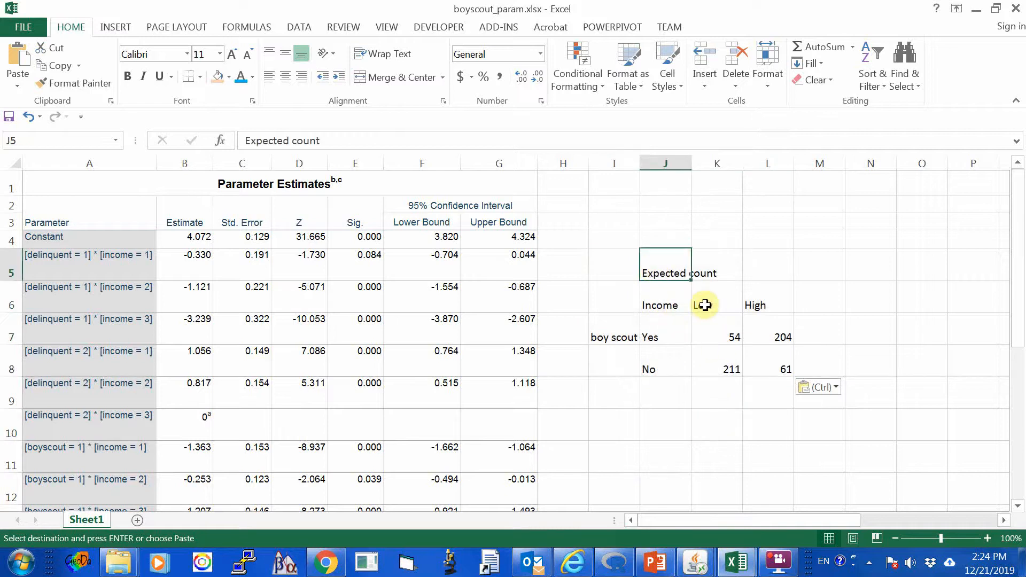
# Replace the Expected count heading in J5 of the pasted table with Parameters.
pyautogui.click(767, 306)
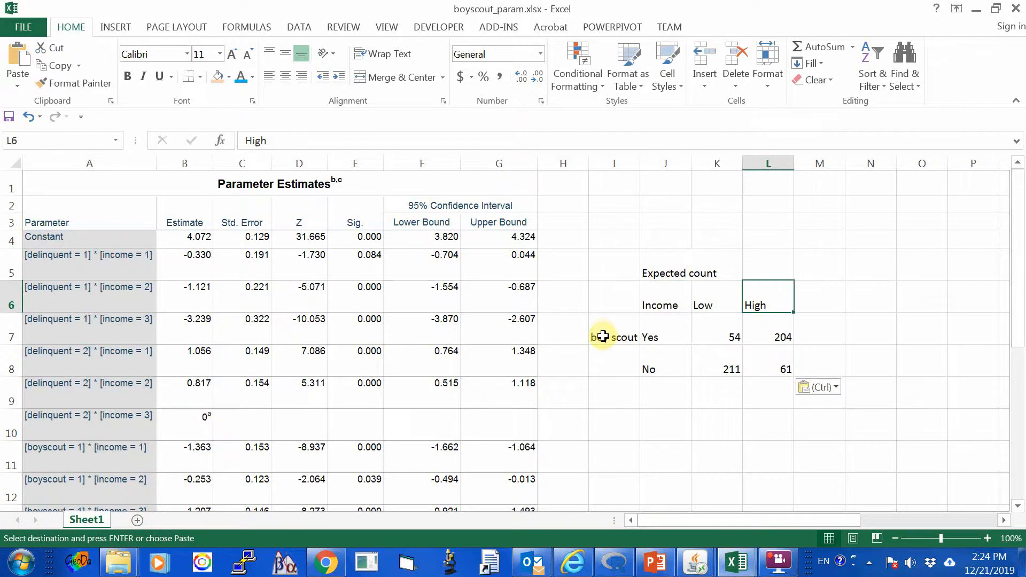
pyautogui.click(658, 271)
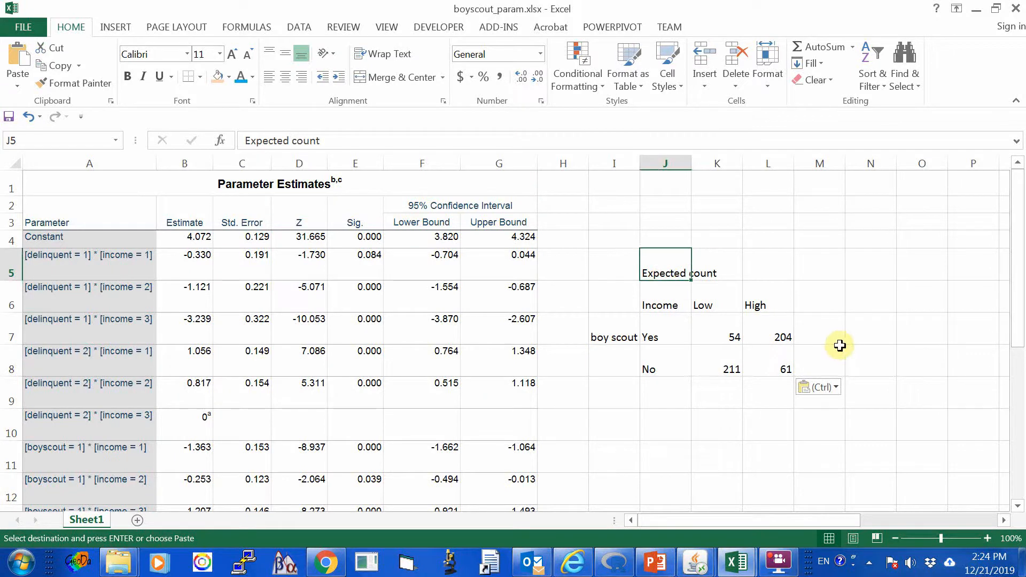
pyautogui.write('Parameters')
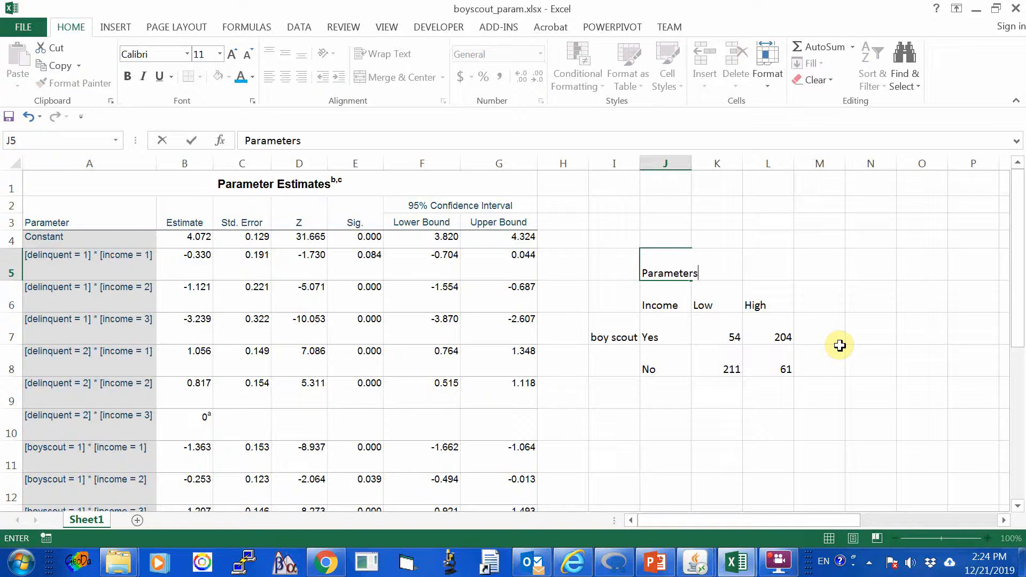
pyautogui.press('Return')
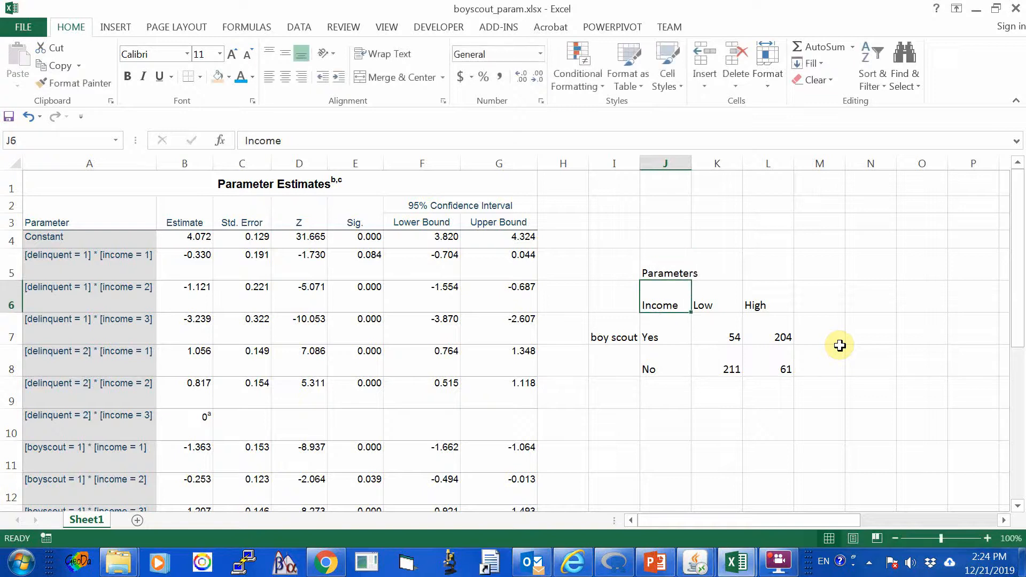
# Clear the pasted counts from K7:L8, keeping the income and boy scout labels.
pyautogui.press('Down')
pyautogui.press('Right')
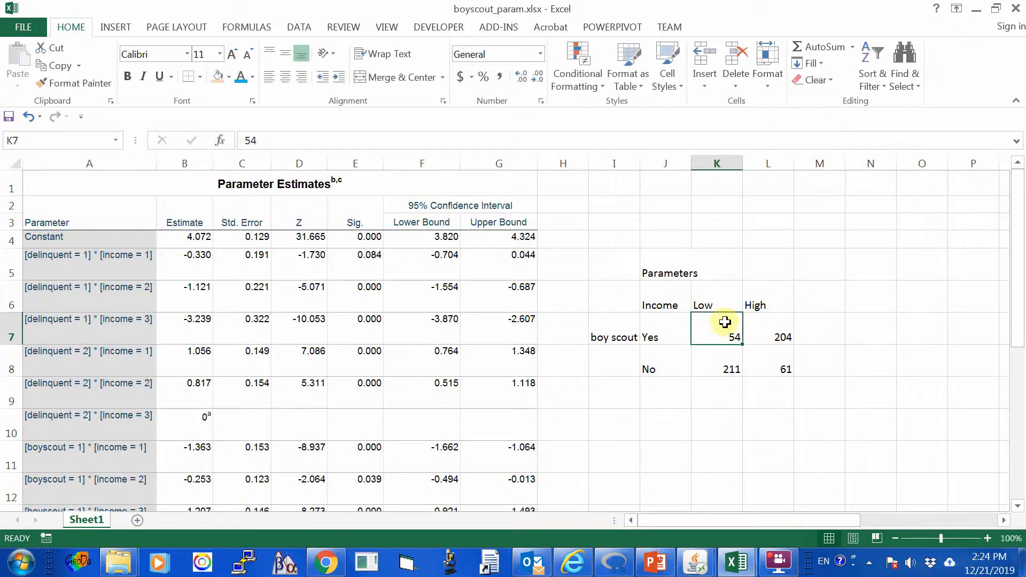
pyautogui.moveTo(724, 322); pyautogui.dragTo(785, 366)
pyautogui.rightClick(747, 352)
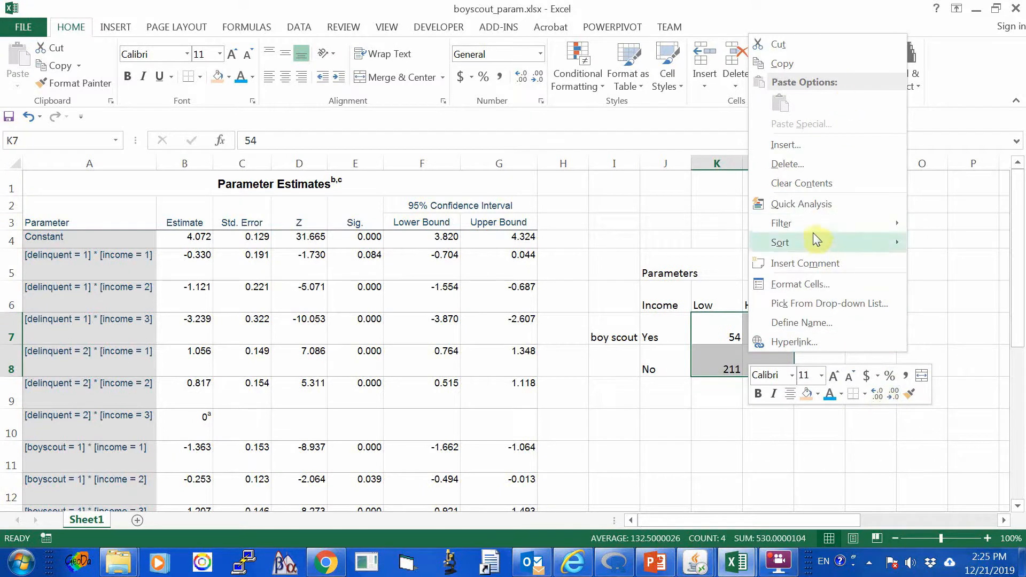
pyautogui.click(803, 184)
pyautogui.click(767, 439)
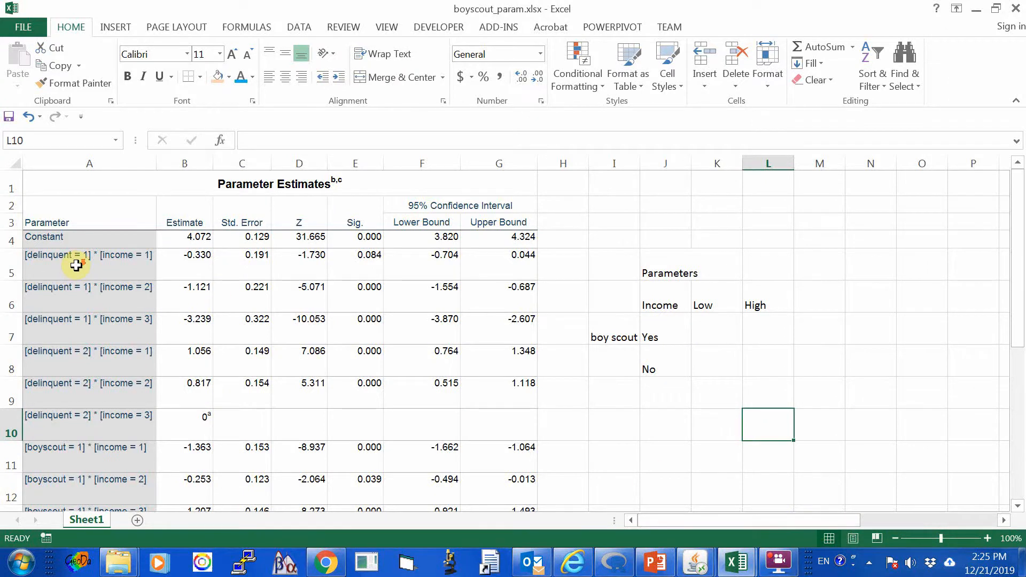
# Shade the empty parameter cells K7:L8 with the light orange fill colour.
pyautogui.scroll(-4, 102, 275)
pyautogui.scroll(4, 131, 282)
pyautogui.scroll(-1, 160, 288)
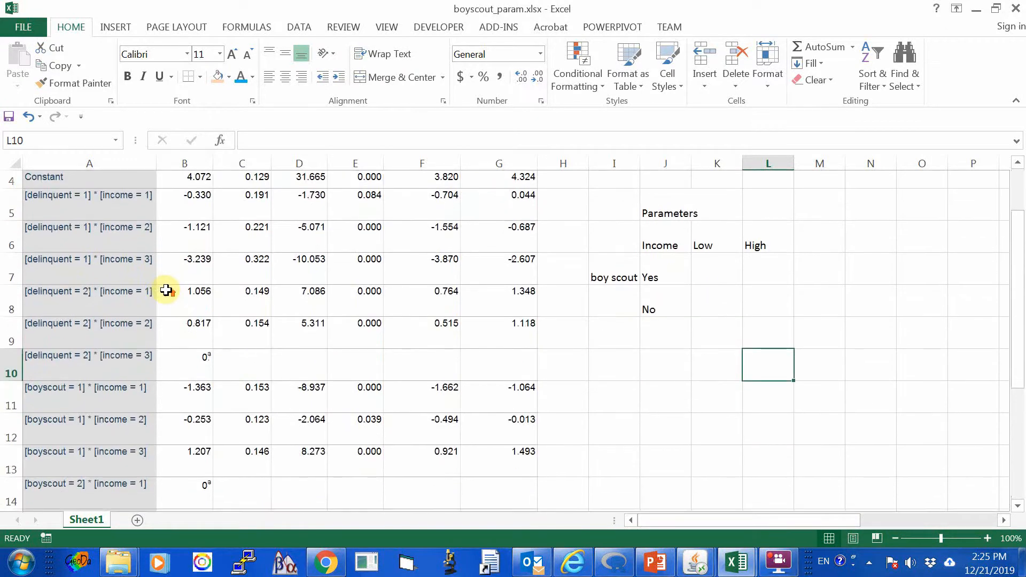
pyautogui.scroll(1, 166, 290)
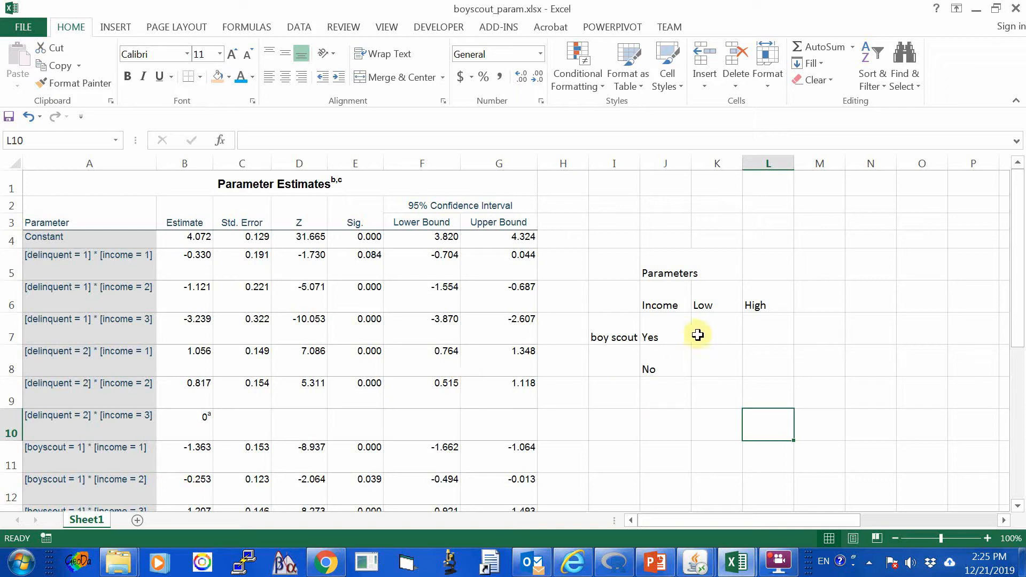
pyautogui.moveTo(697, 334); pyautogui.dragTo(755, 366)
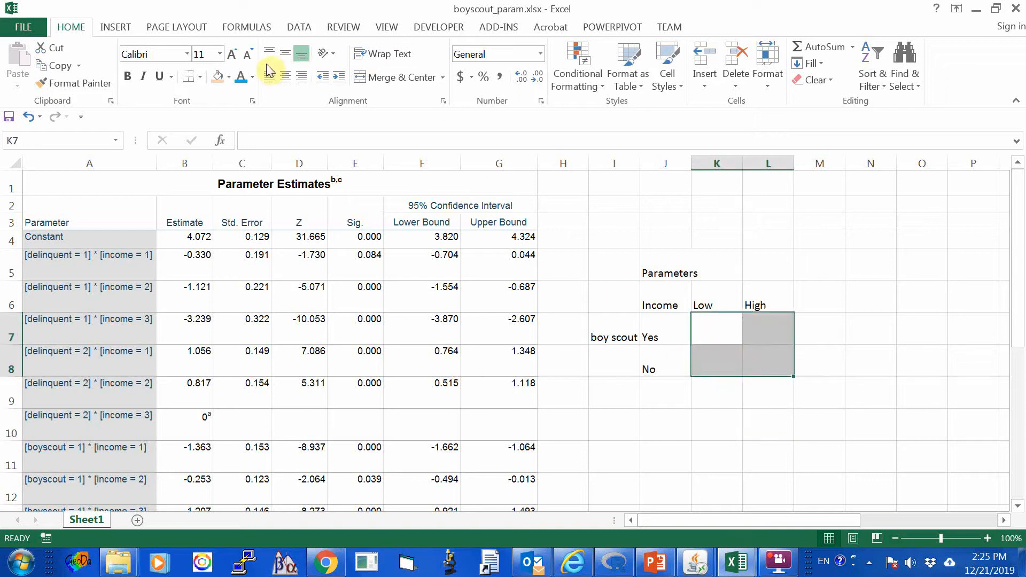
pyautogui.click(217, 76)
pyautogui.click(706, 448)
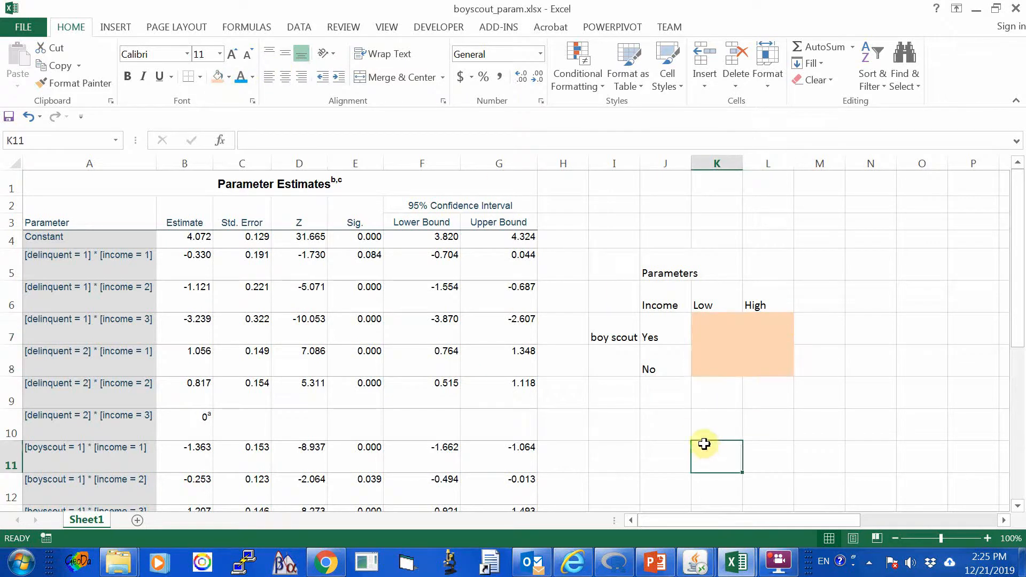
pyautogui.click(649, 270)
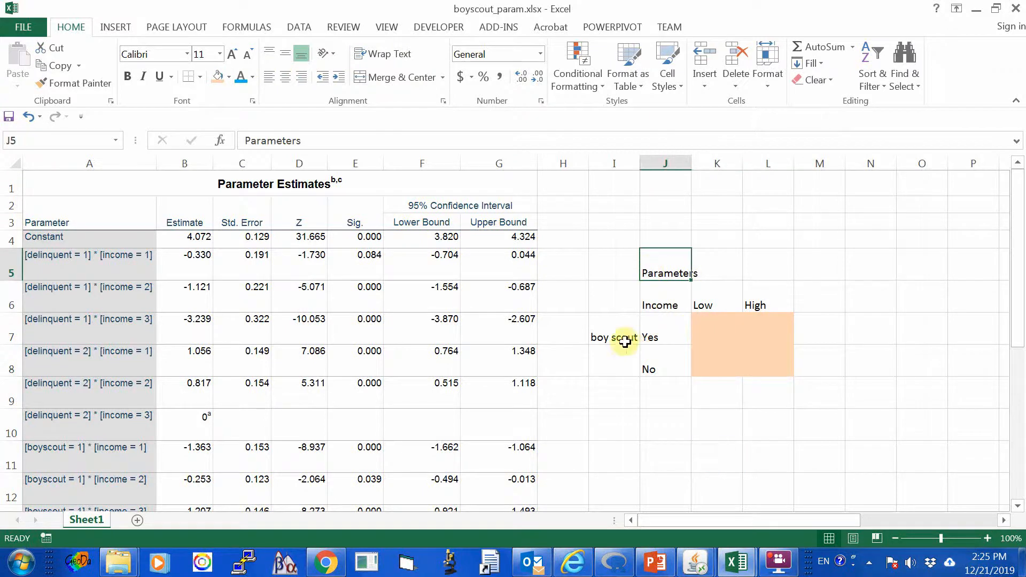
pyautogui.click(707, 331)
pyautogui.click(756, 332)
pyautogui.click(719, 359)
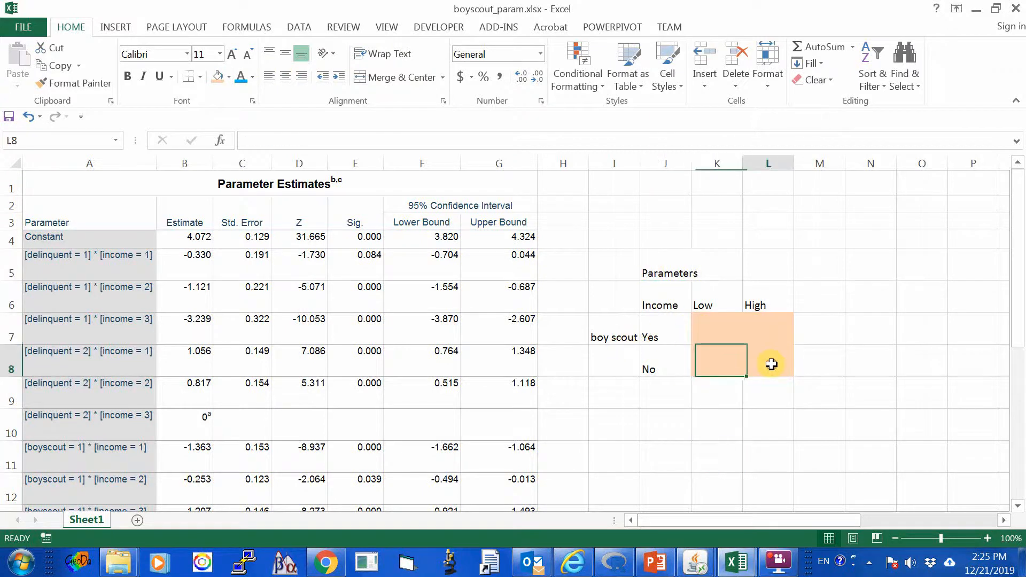
pyautogui.click(771, 364)
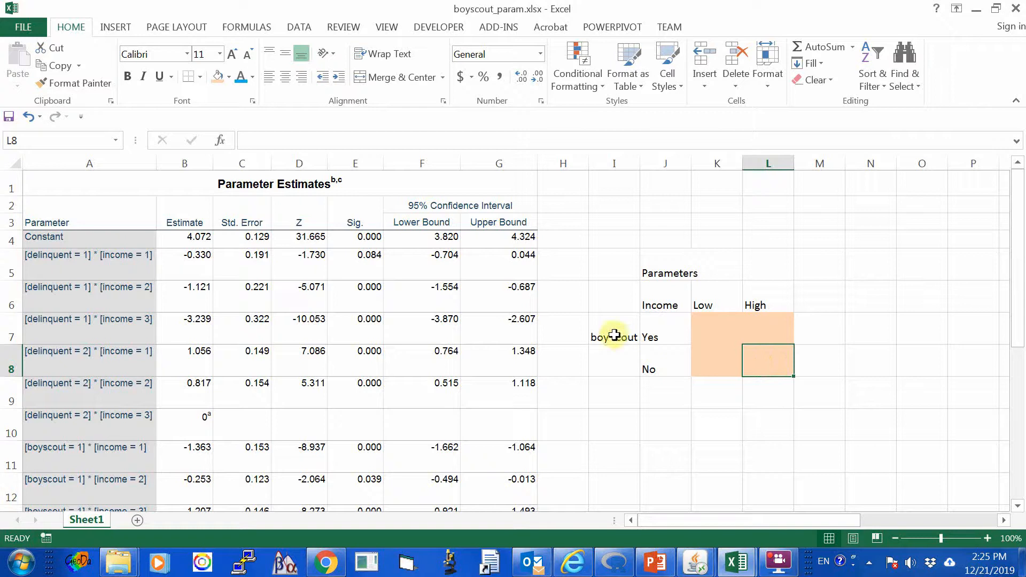
pyautogui.click(661, 337)
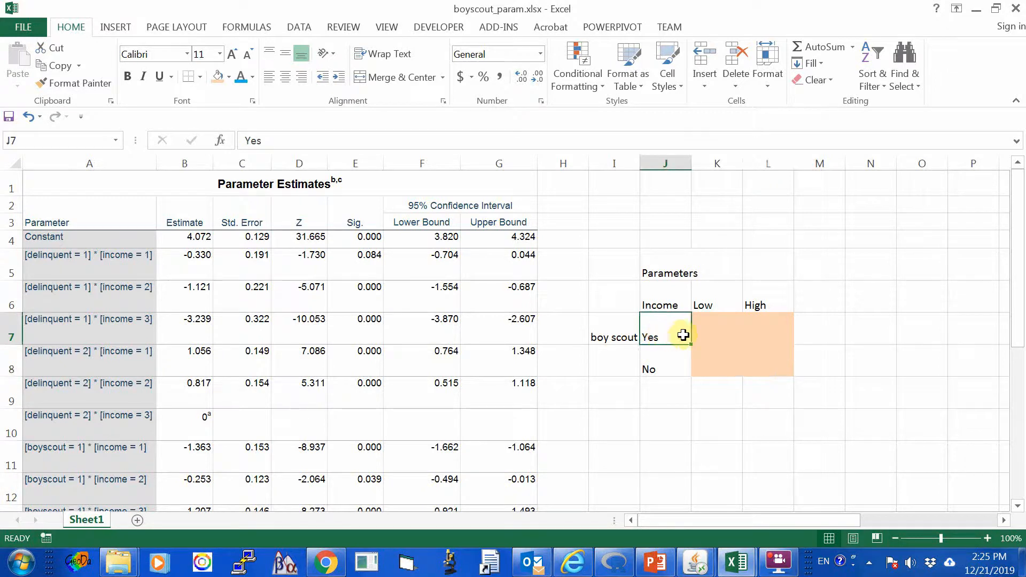
pyautogui.click(712, 332)
# Append the category codes to the boy scout row labels so J7 reads Yes1 and J8 reads No2.
pyautogui.click(653, 335)
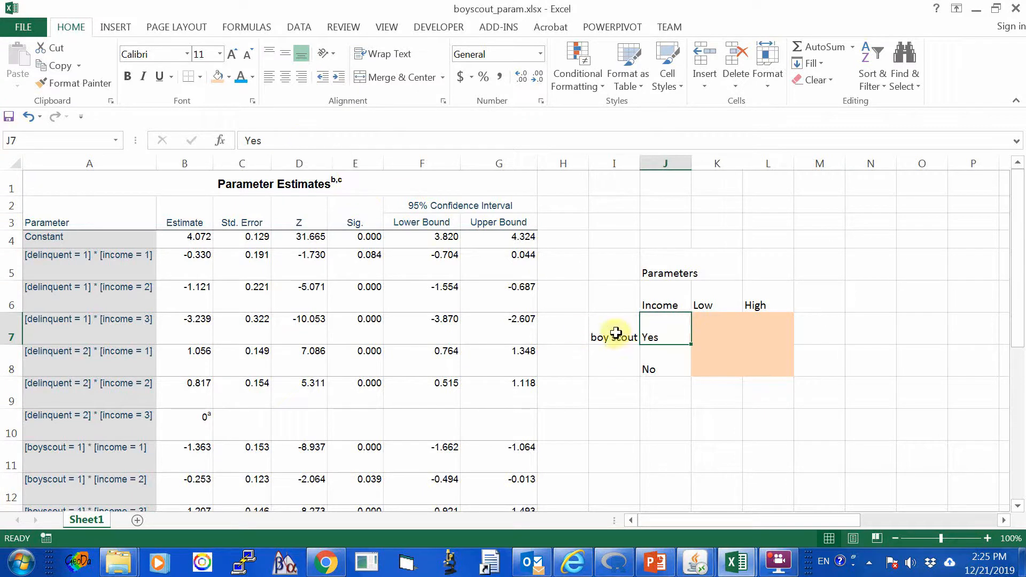
pyautogui.click(281, 140)
pyautogui.write('1')
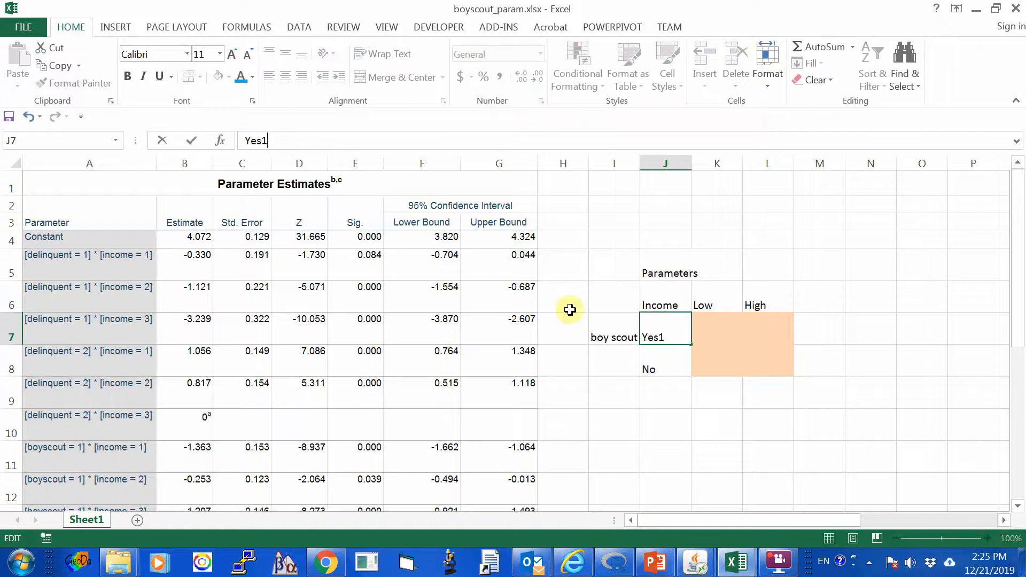
pyautogui.click(620, 384)
pyautogui.click(673, 364)
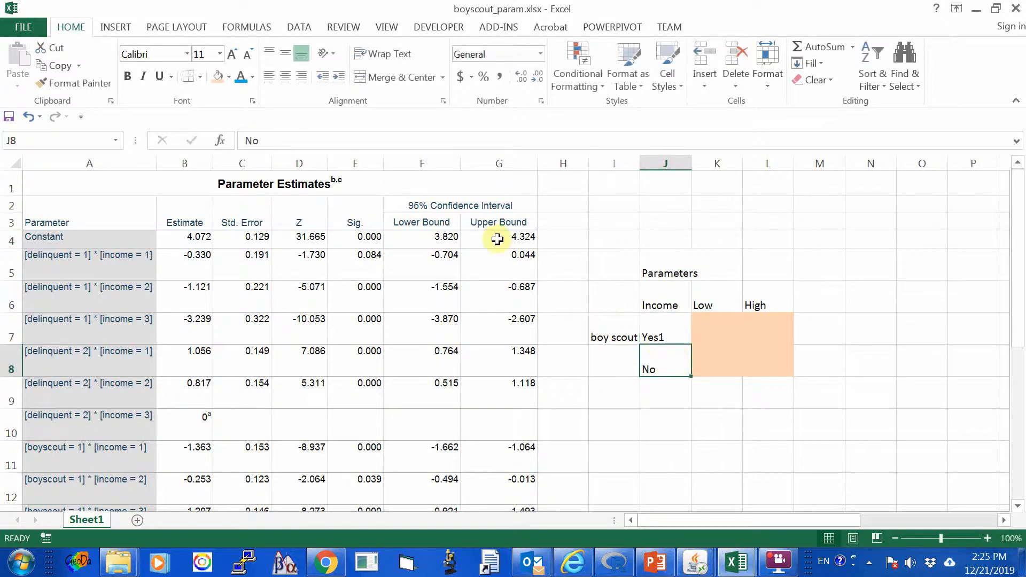
pyautogui.click(290, 147)
pyautogui.write('2')
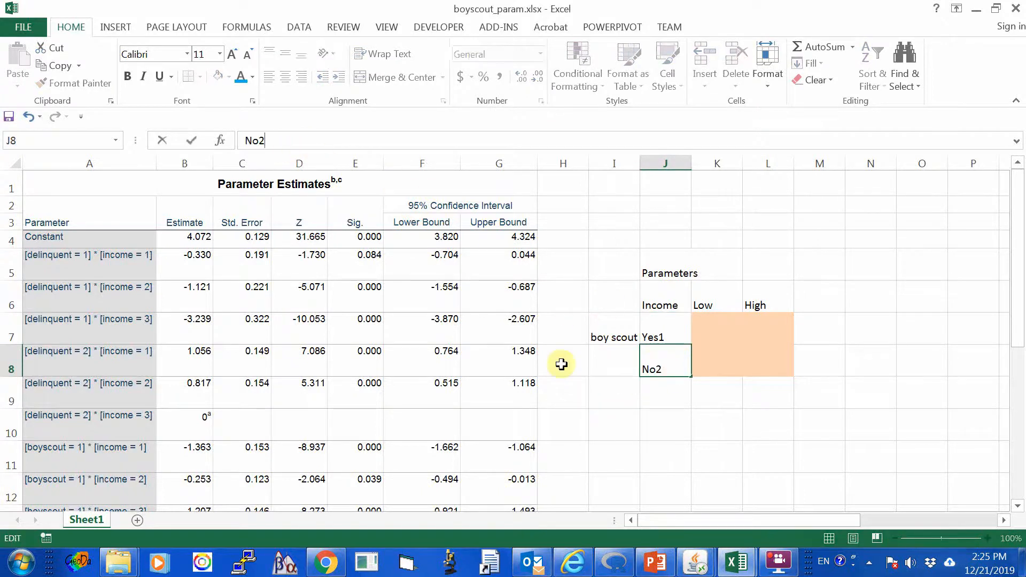
pyautogui.click(648, 413)
pyautogui.click(661, 336)
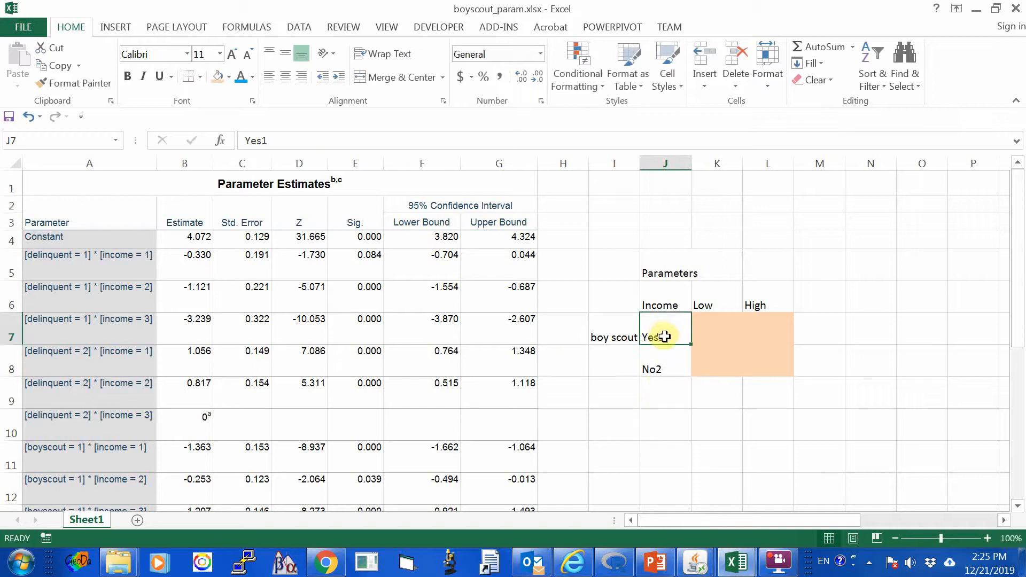
pyautogui.click(656, 367)
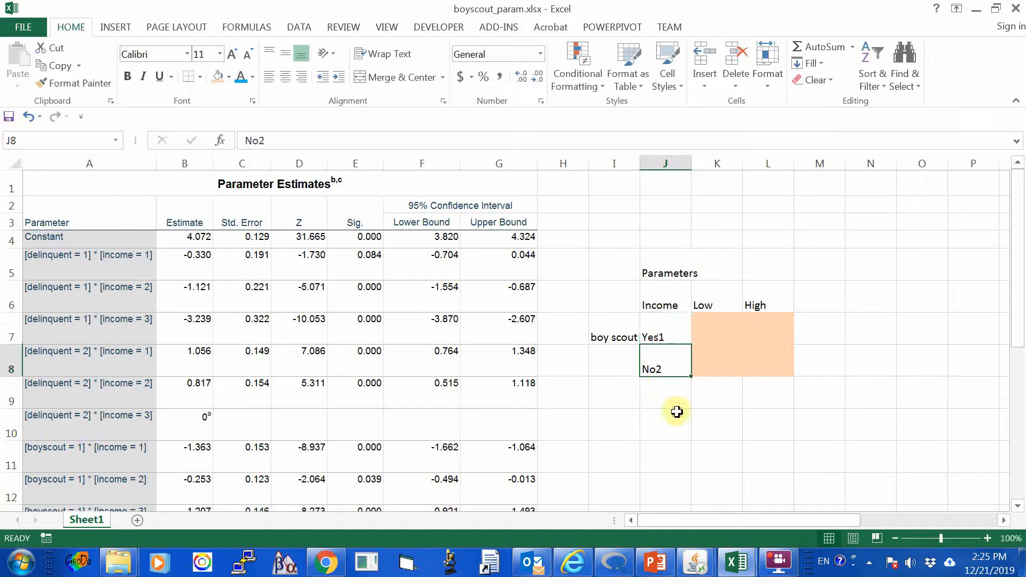
pyautogui.click(677, 412)
# Append the category codes to the income column headings so K6 reads Low1 and L6 reads High3.
pyautogui.click(713, 306)
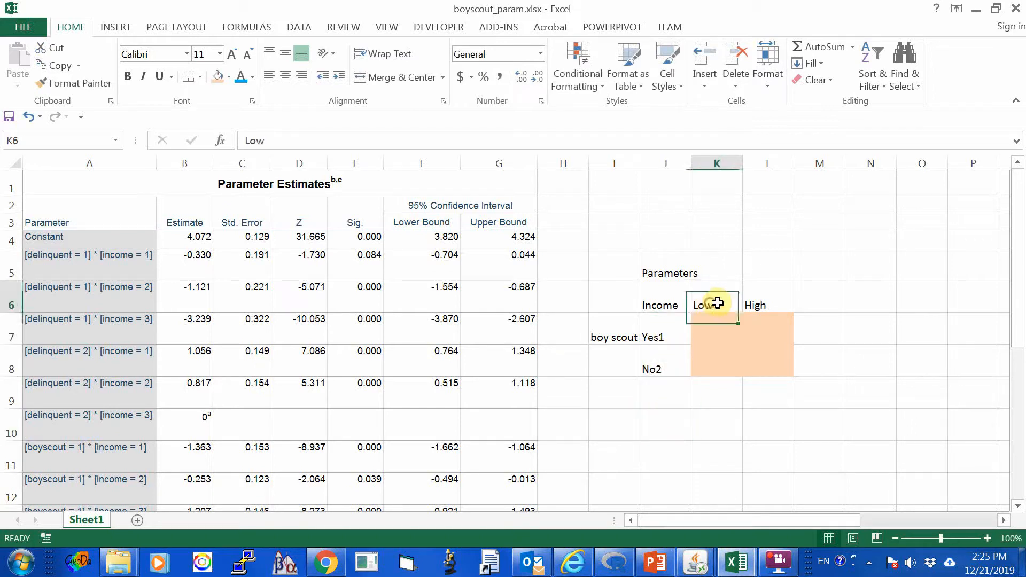
pyautogui.click(285, 140)
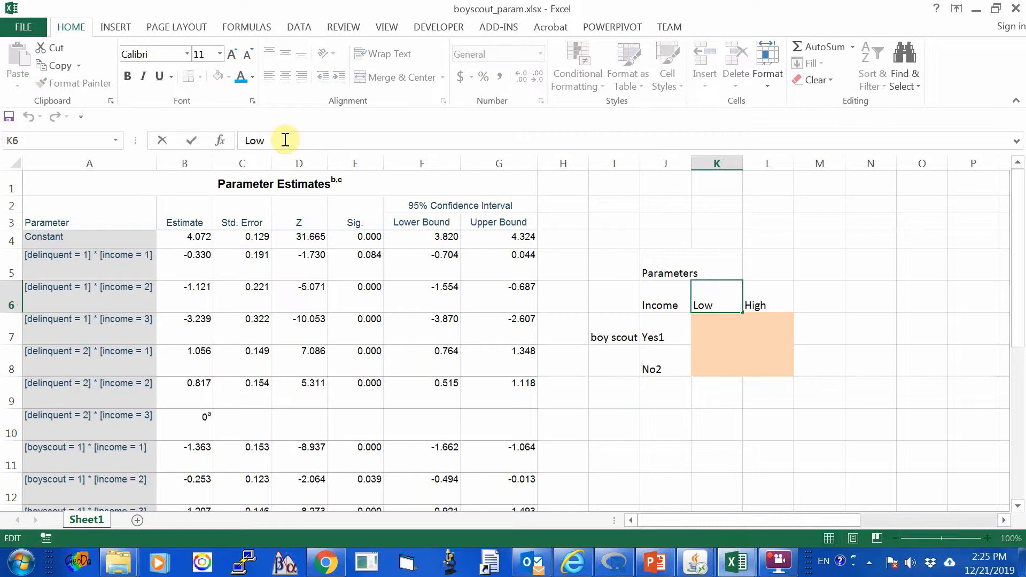
pyautogui.click(628, 395)
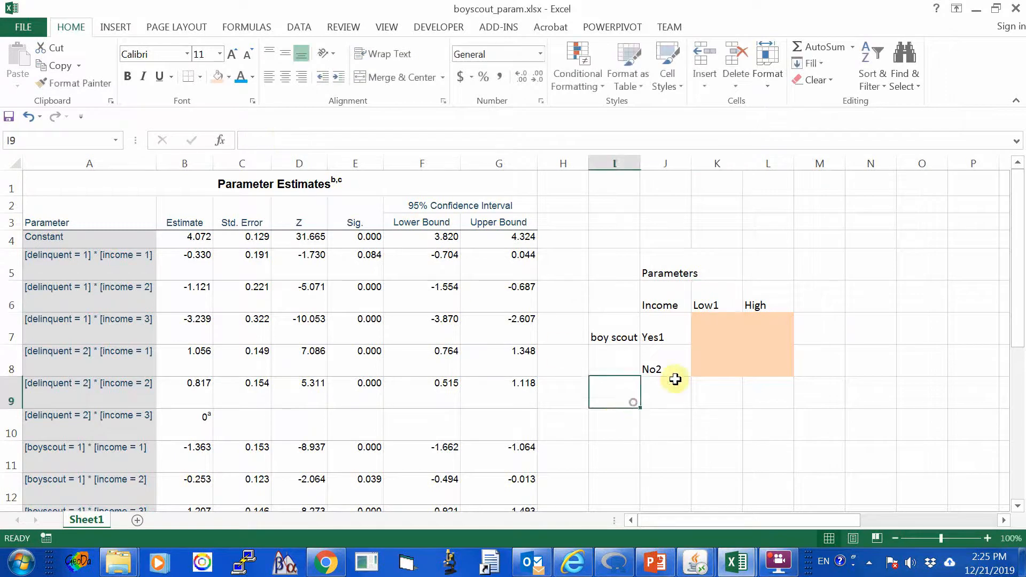
pyautogui.click(764, 305)
pyautogui.click(280, 140)
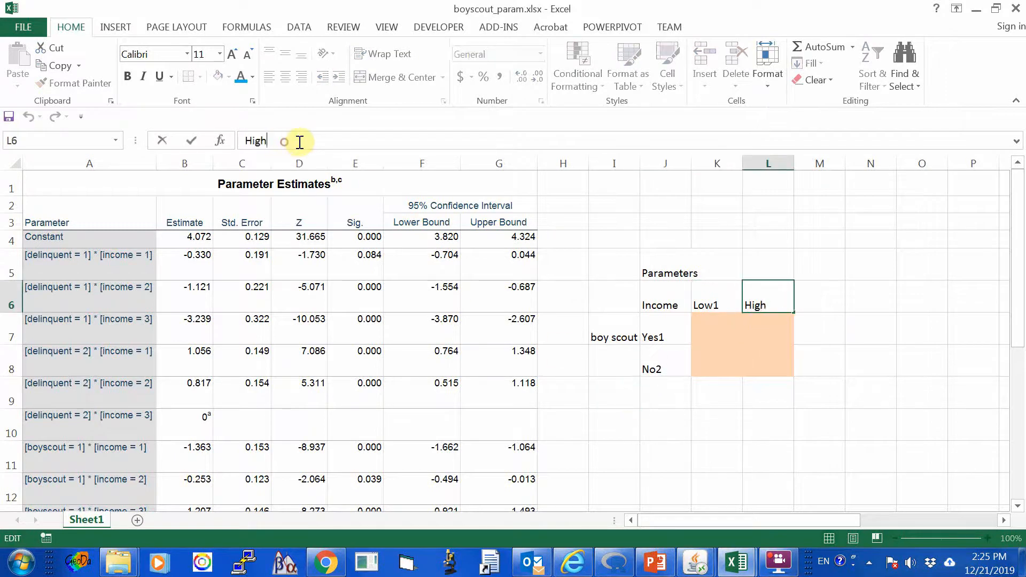
pyautogui.write('3')
pyautogui.click(709, 423)
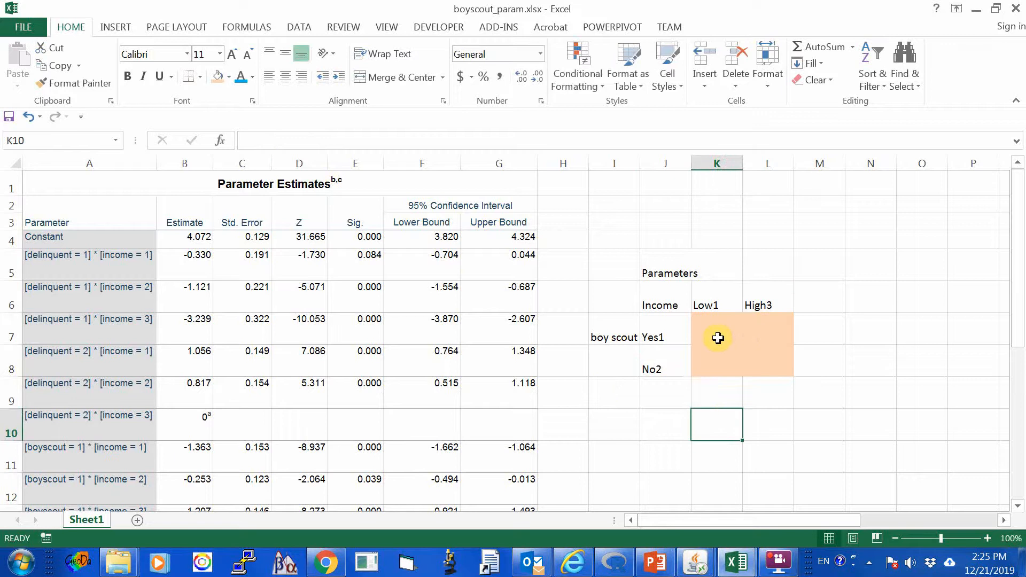
# Copy the [boyscout = 1] * [income = 1] estimate from B11 into K7, the Yes1 and Low1 cell of the Parameters table.
pyautogui.moveTo(783, 518); pyautogui.dragTo(708, 518)
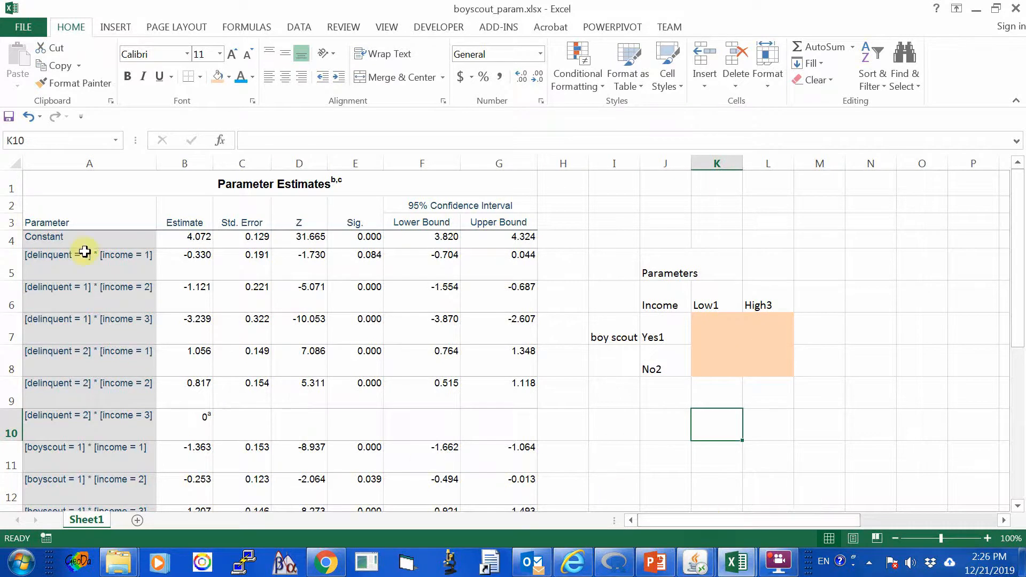
pyautogui.scroll(-2, 97, 287)
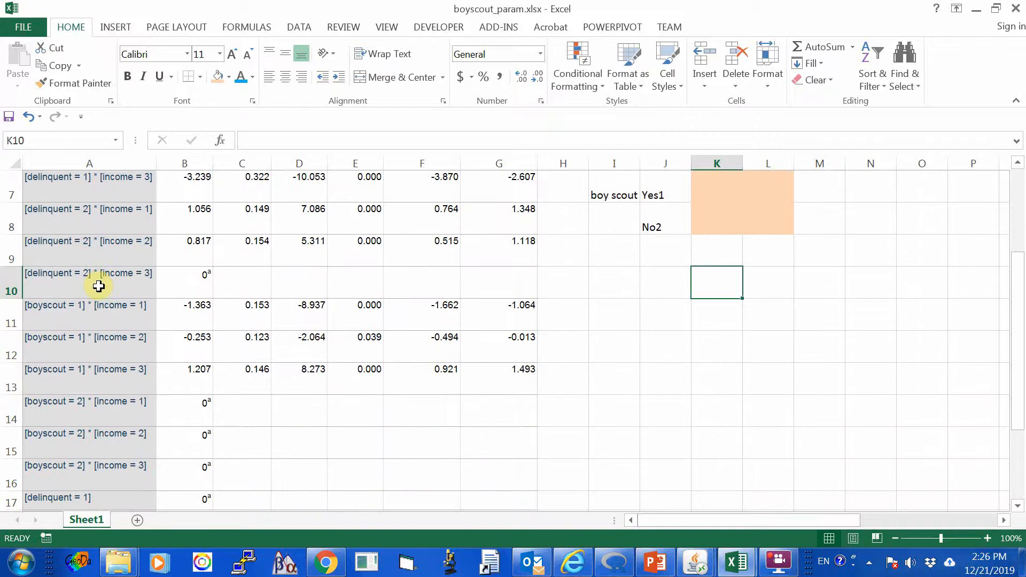
pyautogui.scroll(1, 98, 286)
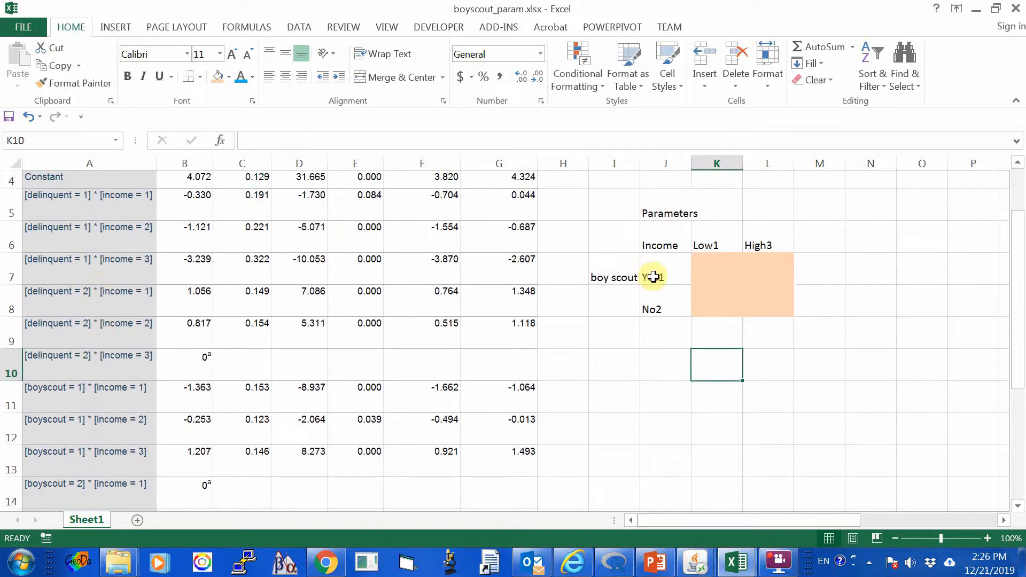
pyautogui.click(653, 277)
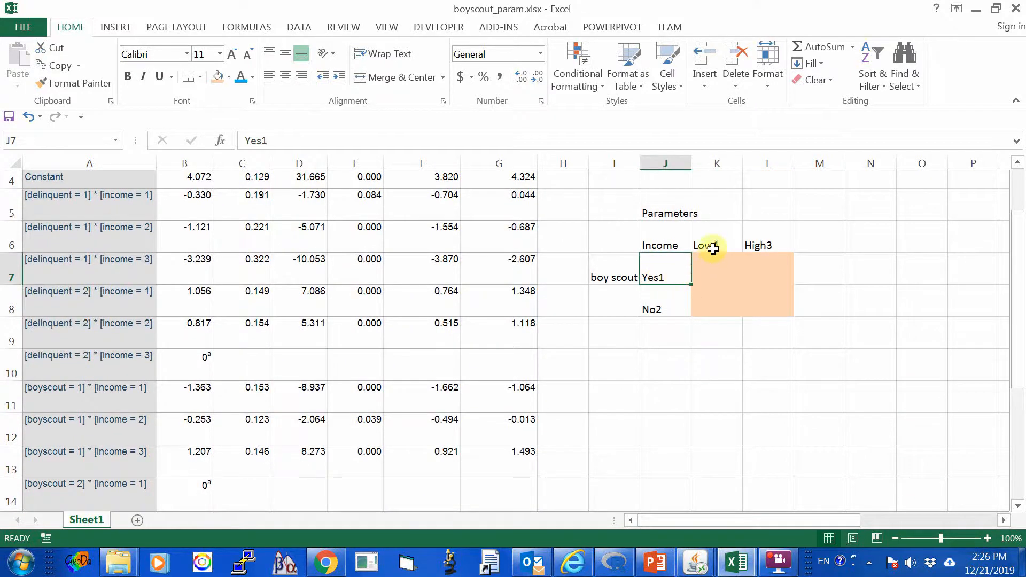
pyautogui.scroll(-1, 559, 365)
pyautogui.scroll(-1, 534, 363)
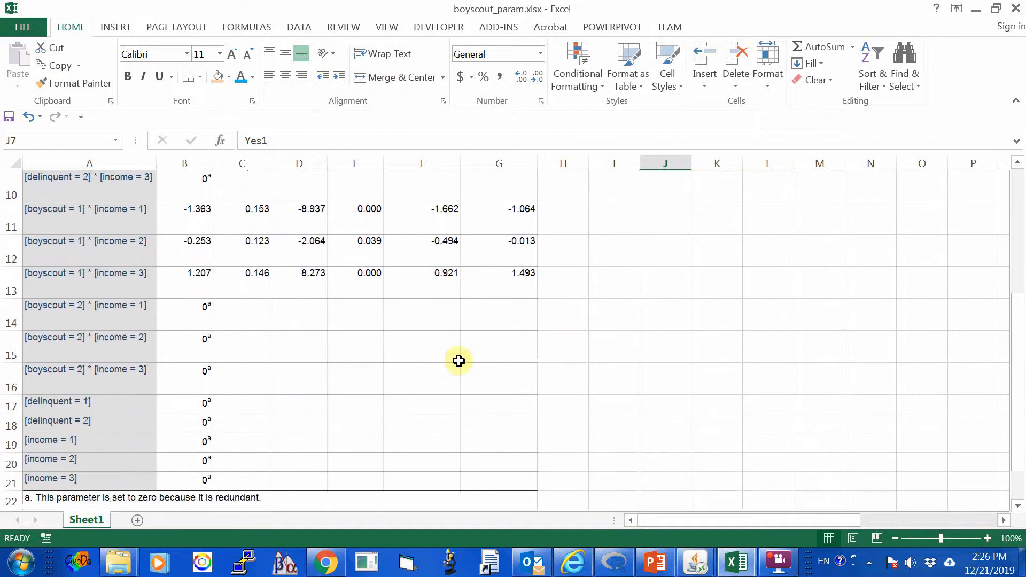
pyautogui.scroll(1, 254, 334)
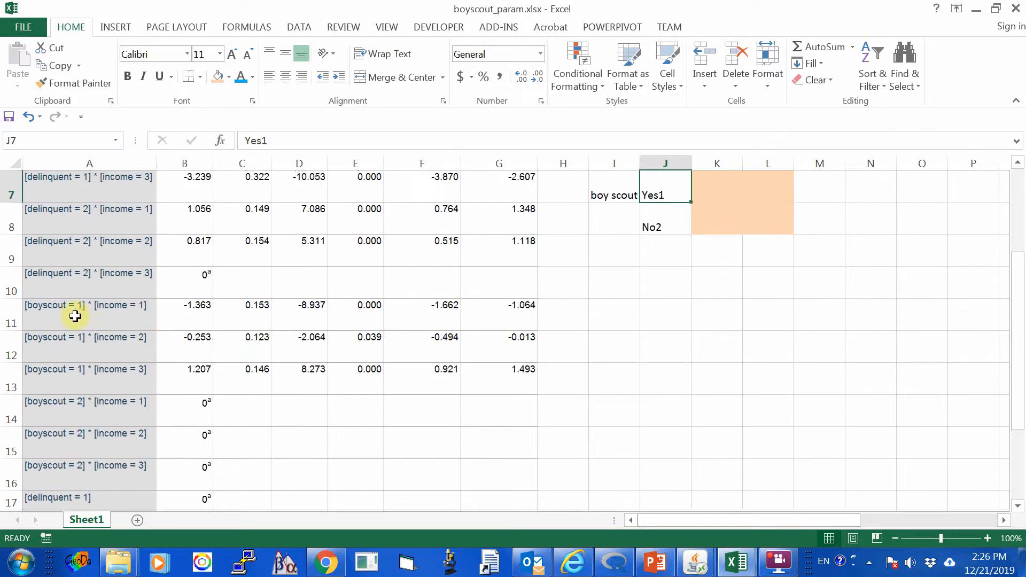
pyautogui.click(58, 308)
pyautogui.click(196, 303)
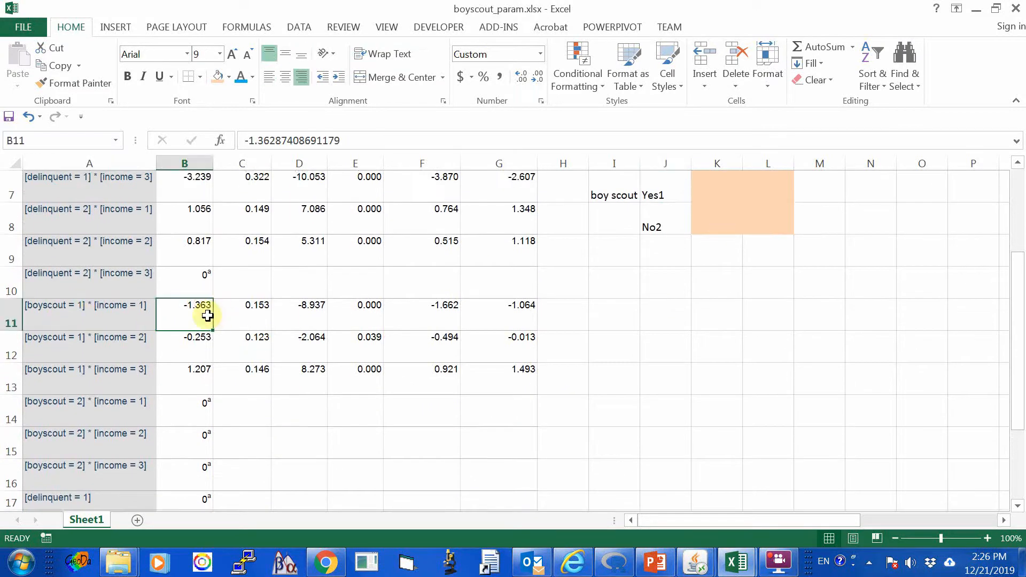
pyautogui.click(56, 66)
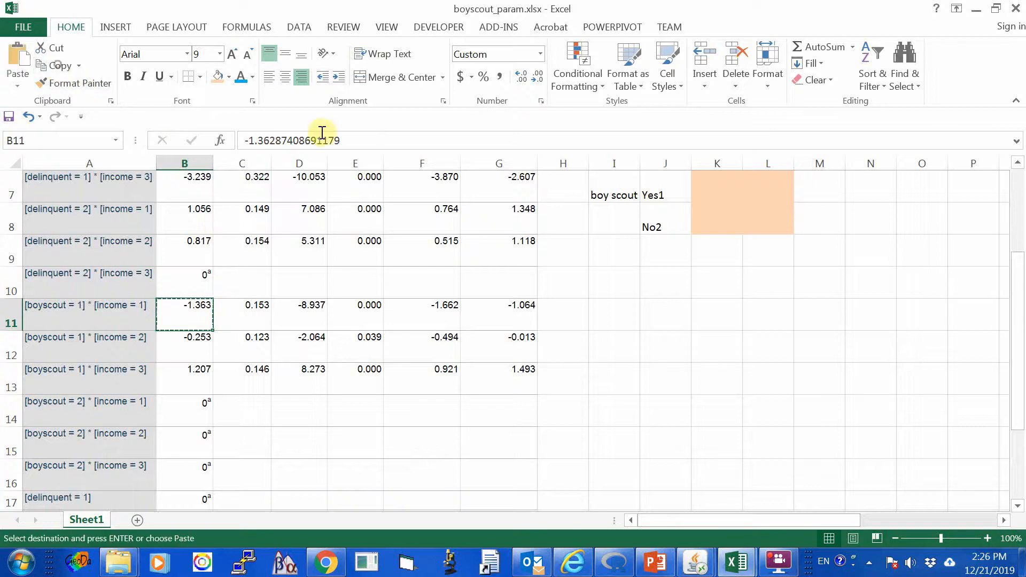
pyautogui.click(719, 193)
pyautogui.click(17, 60)
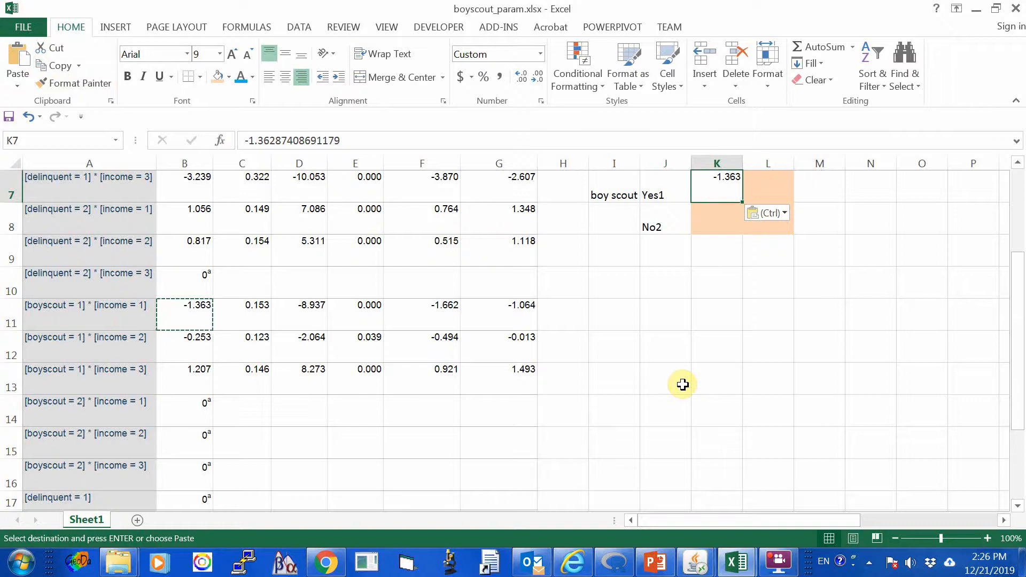
pyautogui.scroll(1, 641, 331)
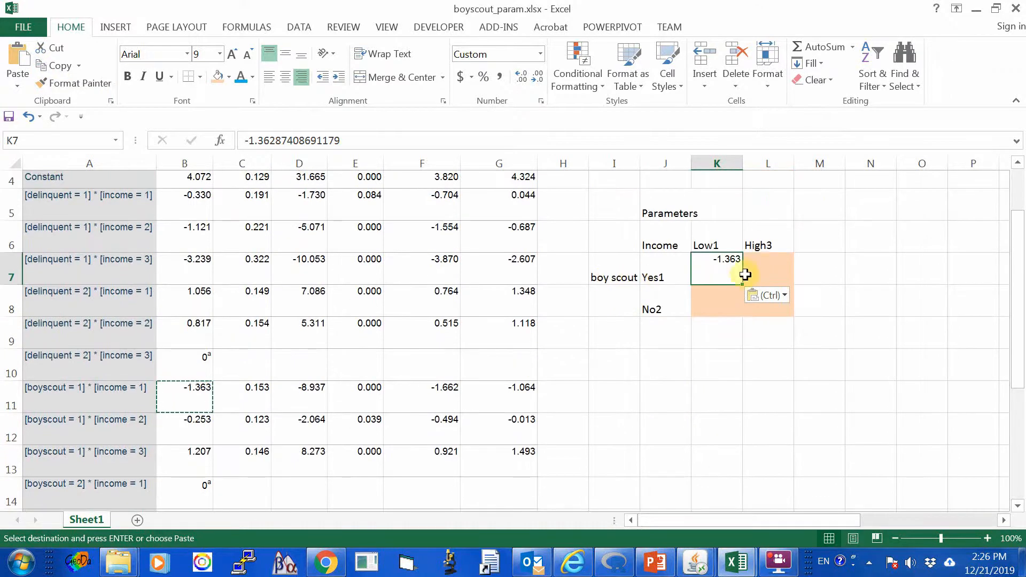
# Copy the [boyscout = 1] * [income = 3] estimate from B13 into L7, the Yes1 and High3 cell of the Parameters table.
pyautogui.click(718, 366)
pyautogui.scroll(-3, 748, 401)
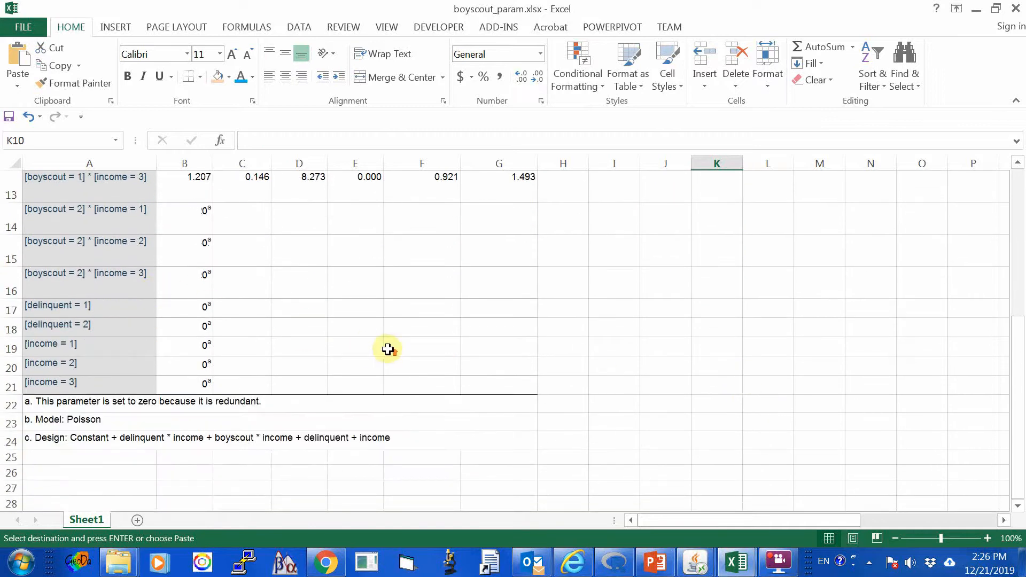
pyautogui.scroll(2, 374, 347)
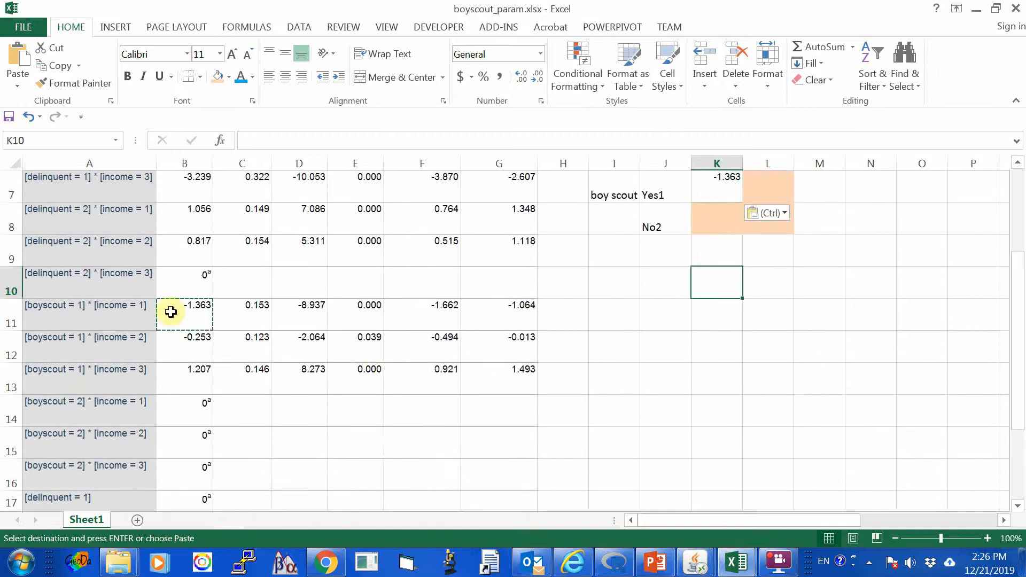
pyautogui.click(190, 376)
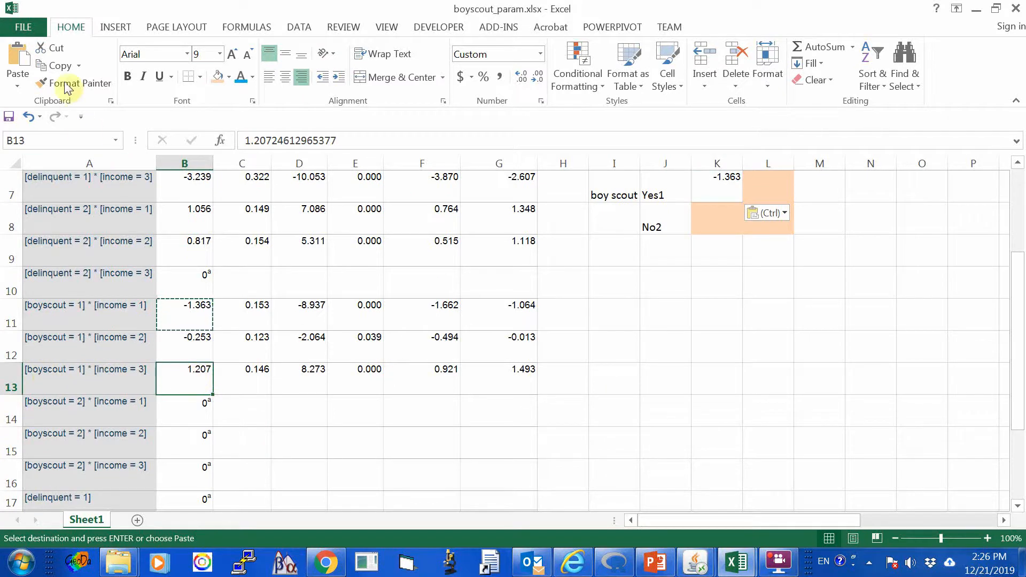
pyautogui.click(53, 65)
pyautogui.click(773, 184)
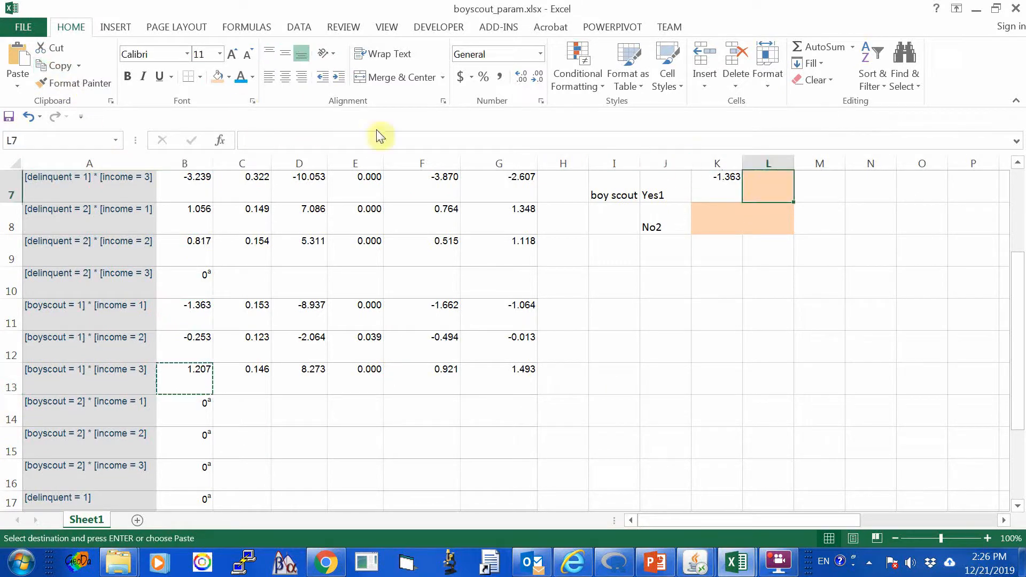
pyautogui.click(18, 55)
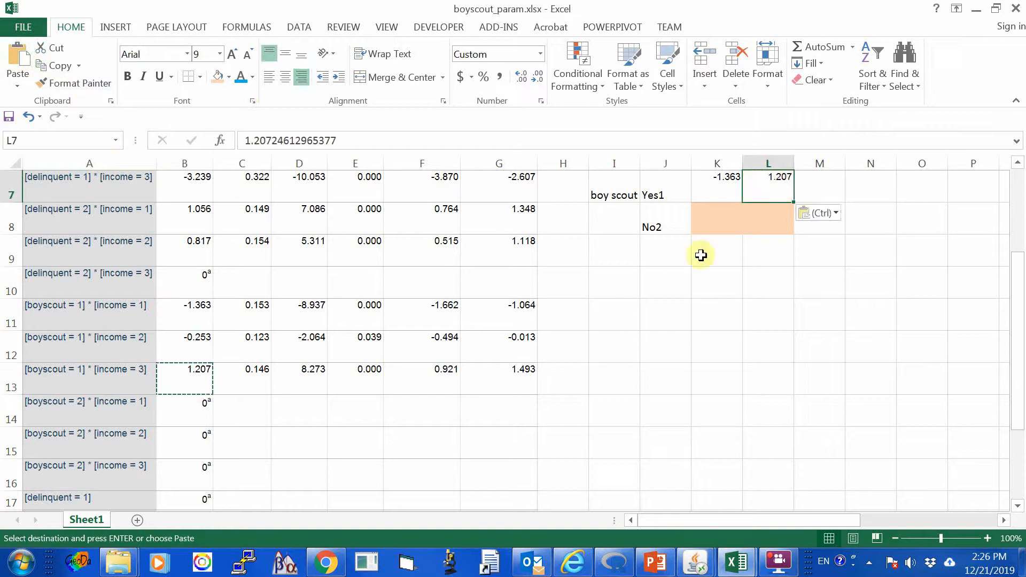
# Enter 0 in K8 as the redundant [boyscout = 2] * [income = 1] parameter, the No2 and Low1 cell.
pyautogui.click(703, 222)
pyautogui.scroll(2, 653, 286)
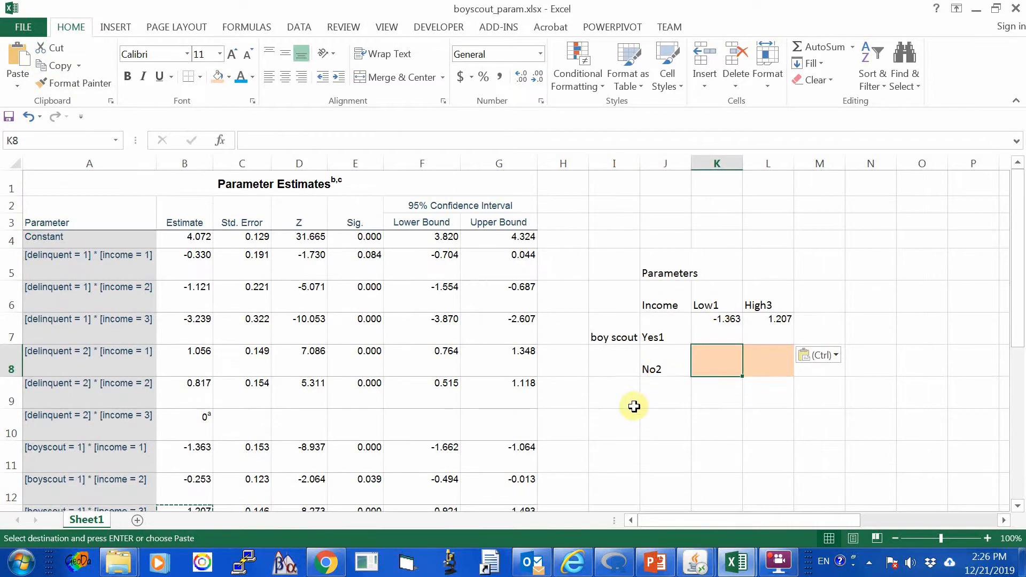
pyautogui.scroll(-2, 634, 405)
pyautogui.scroll(-1, 634, 405)
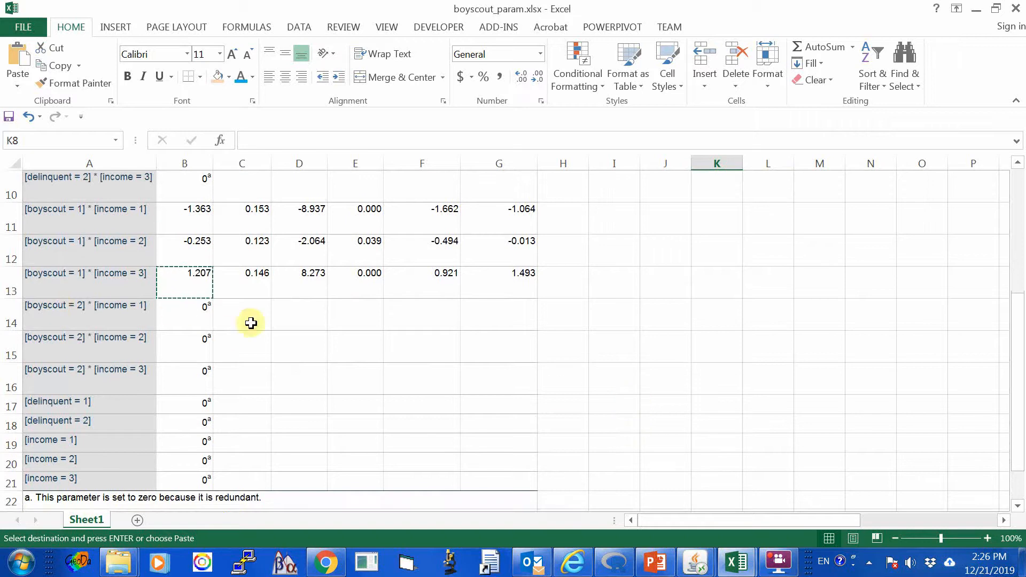
pyautogui.scroll(2, 732, 374)
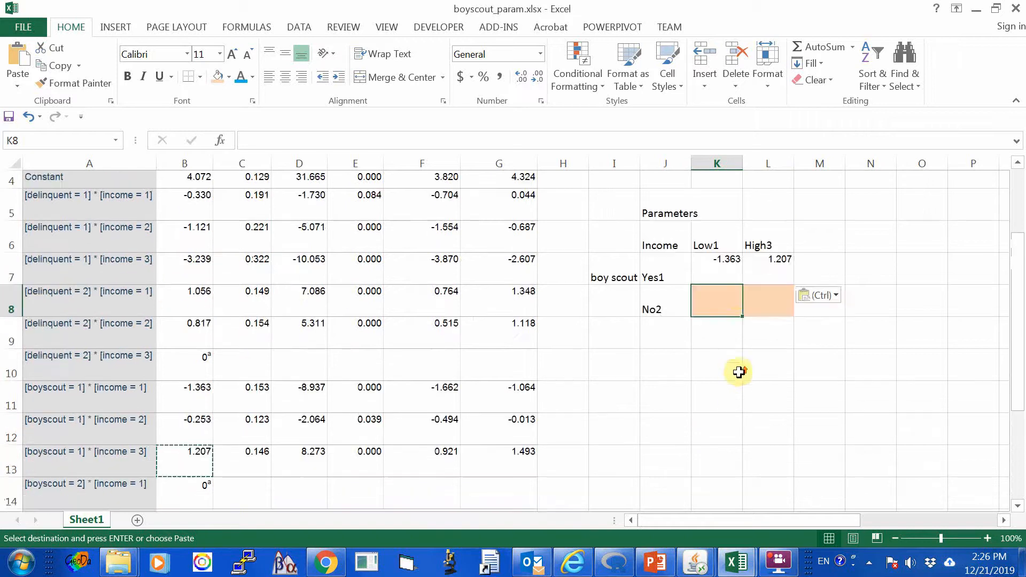
pyautogui.write('0')
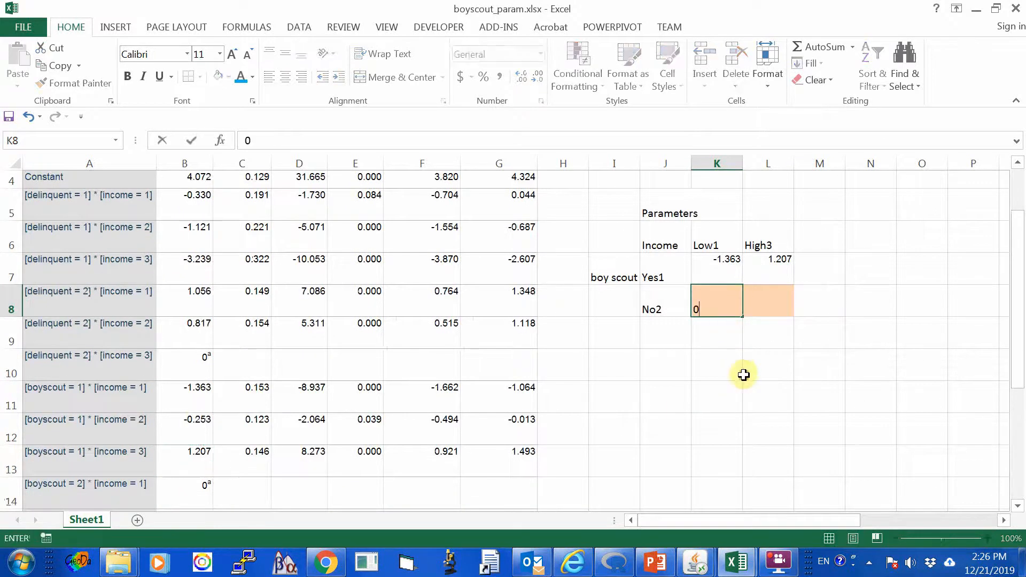
pyautogui.click(748, 368)
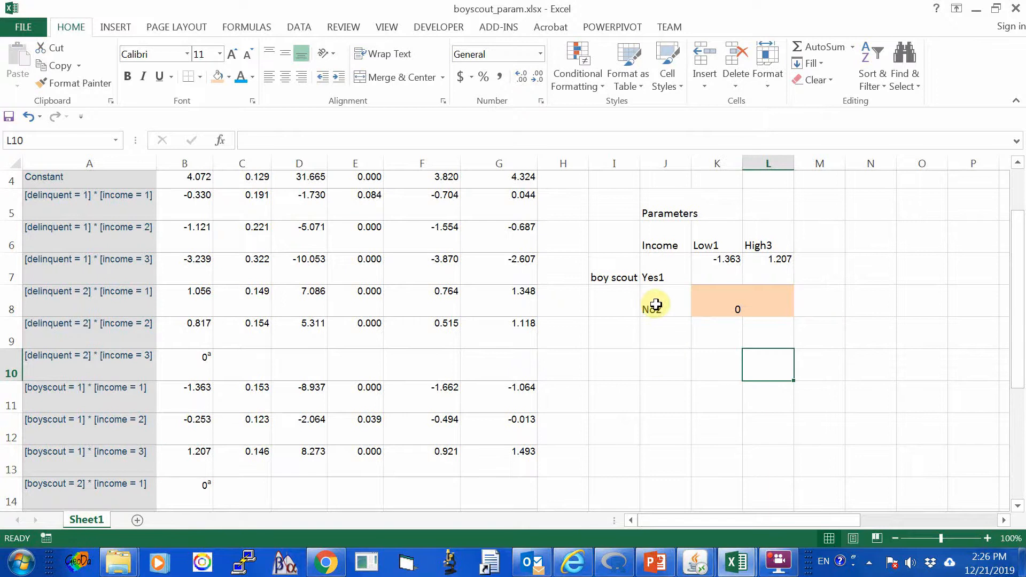
# Enter 0 in L8 as the redundant [boyscout = 2] * [income = 3] parameter, the No2 and High3 cell.
pyautogui.scroll(-3, 651, 381)
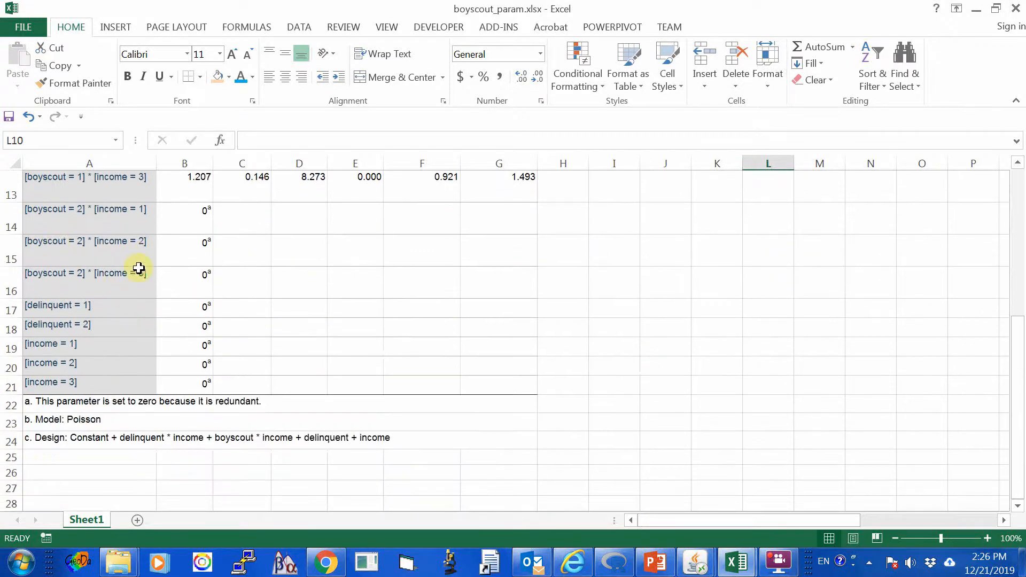
pyautogui.scroll(3, 814, 419)
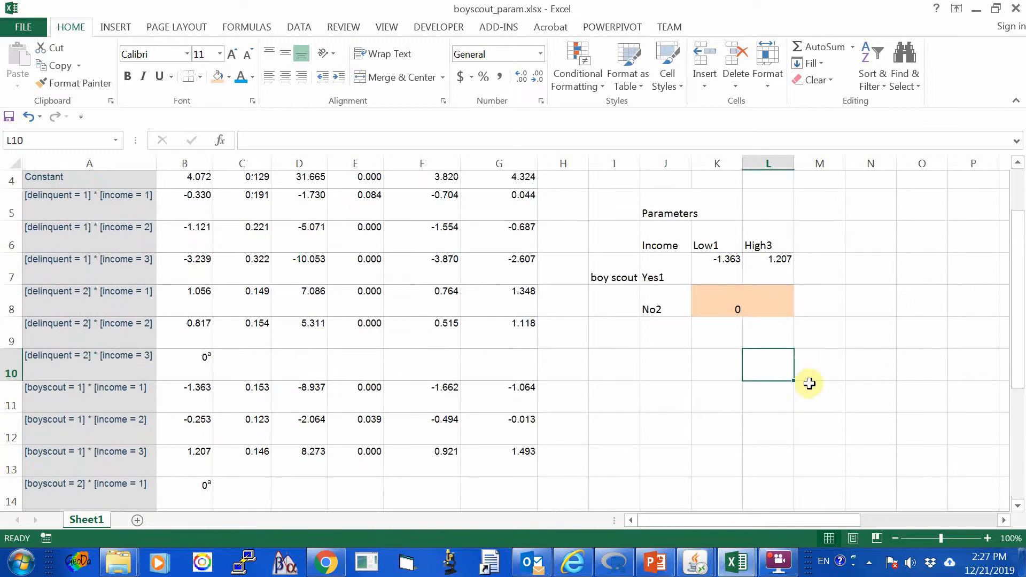
pyautogui.click(773, 302)
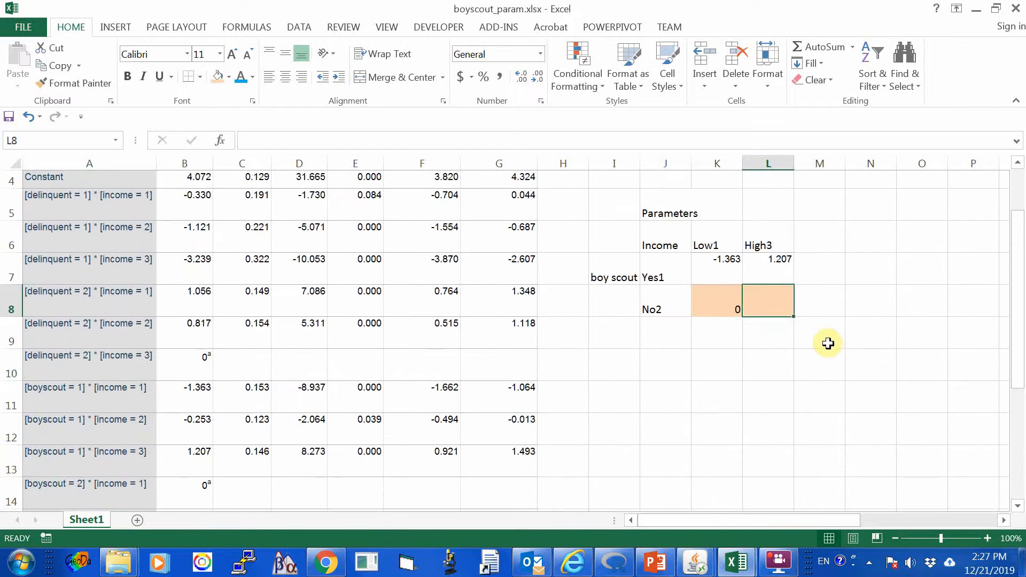
pyautogui.write('0')
pyautogui.click(754, 390)
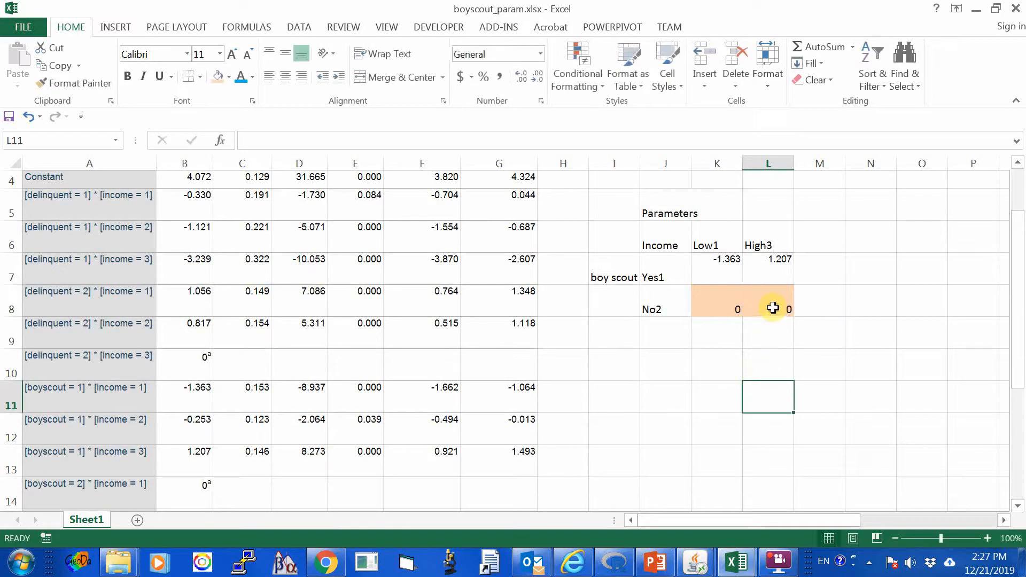
pyautogui.click(772, 308)
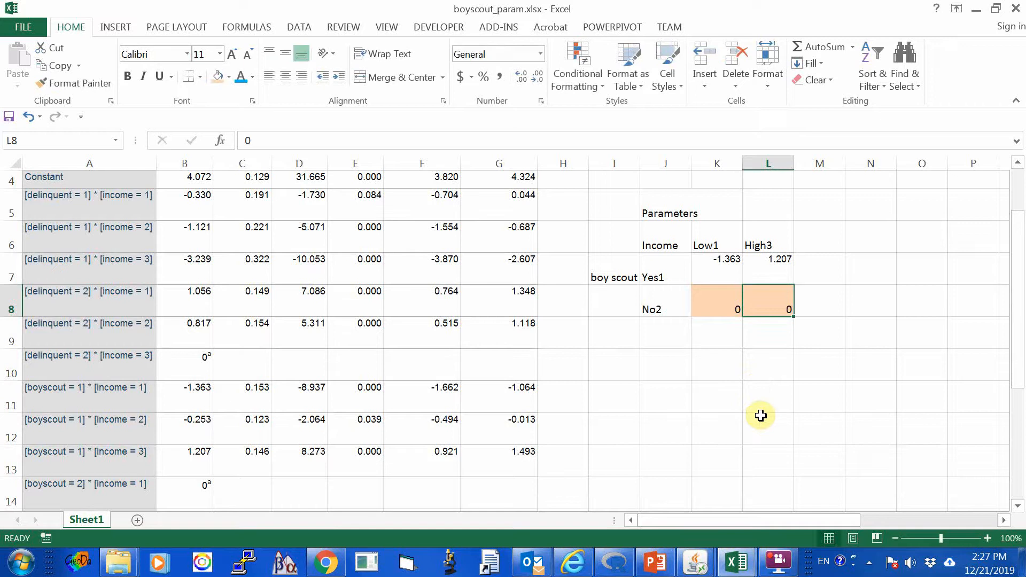
# Shade the pasted estimates in K7:L7 with the light orange fill colour again.
pyautogui.moveTo(710, 269); pyautogui.dragTo(785, 280)
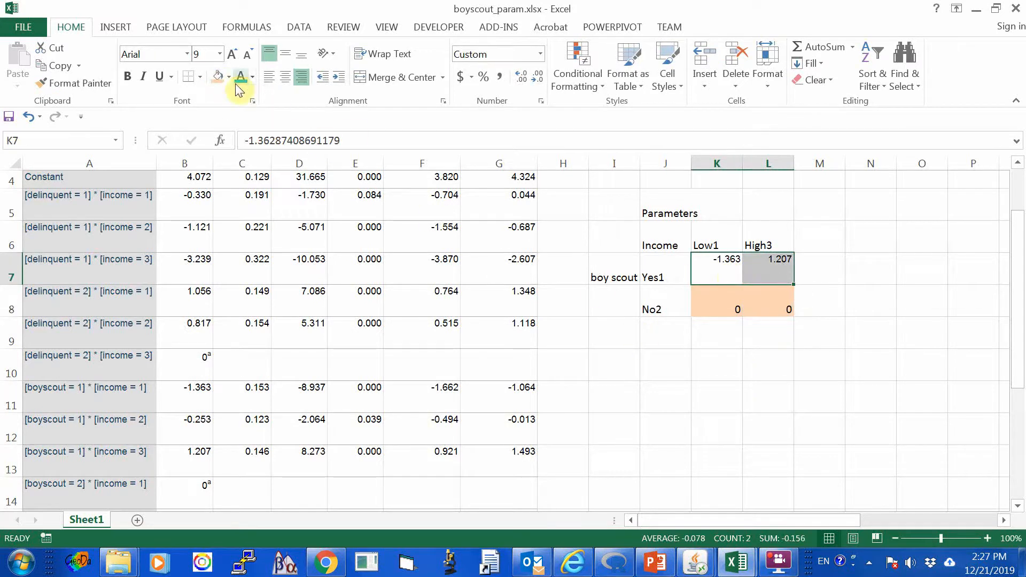
pyautogui.click(217, 76)
pyautogui.click(705, 391)
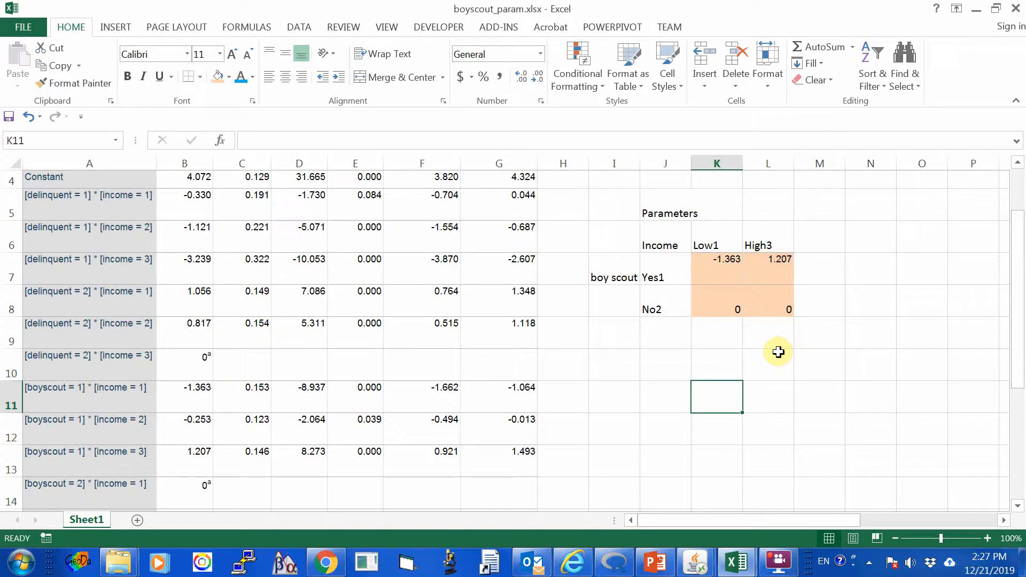
# Examine the diagonal cell pairs of the Parameters table, K7 with L8 and K8 with L7, for the log odds ratio.
pyautogui.click(712, 259)
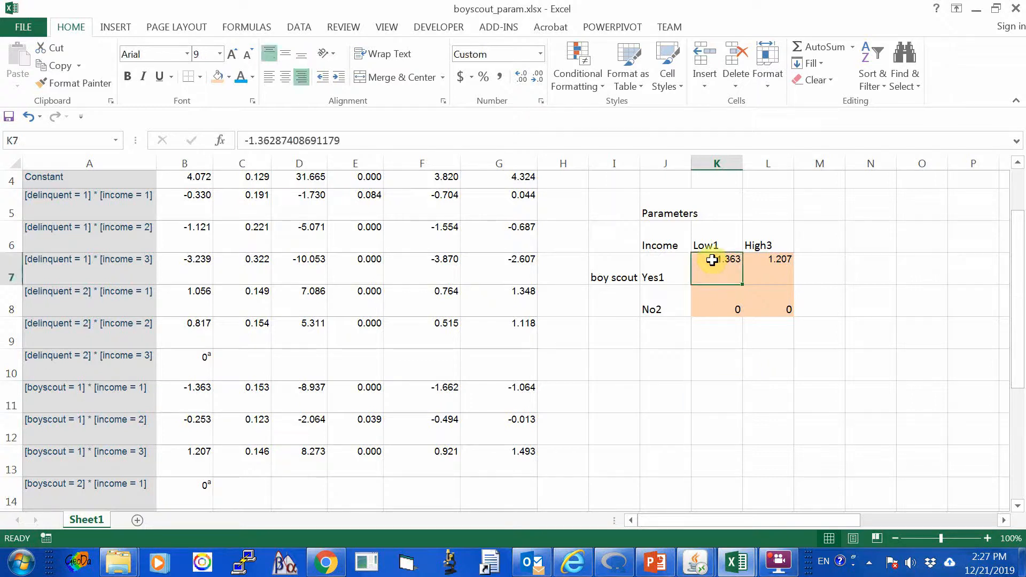
pyautogui.click(772, 301)
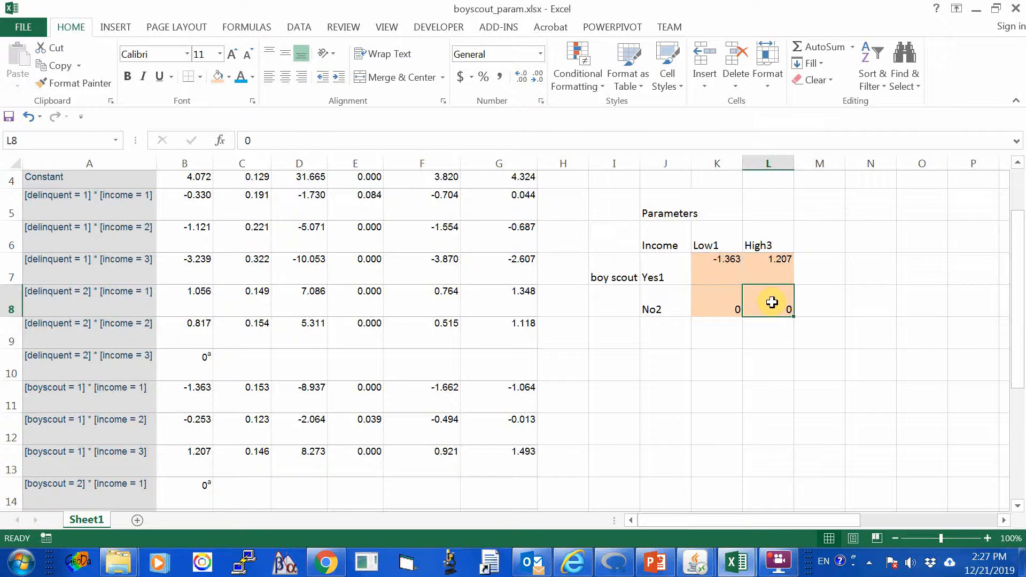
pyautogui.click(713, 305)
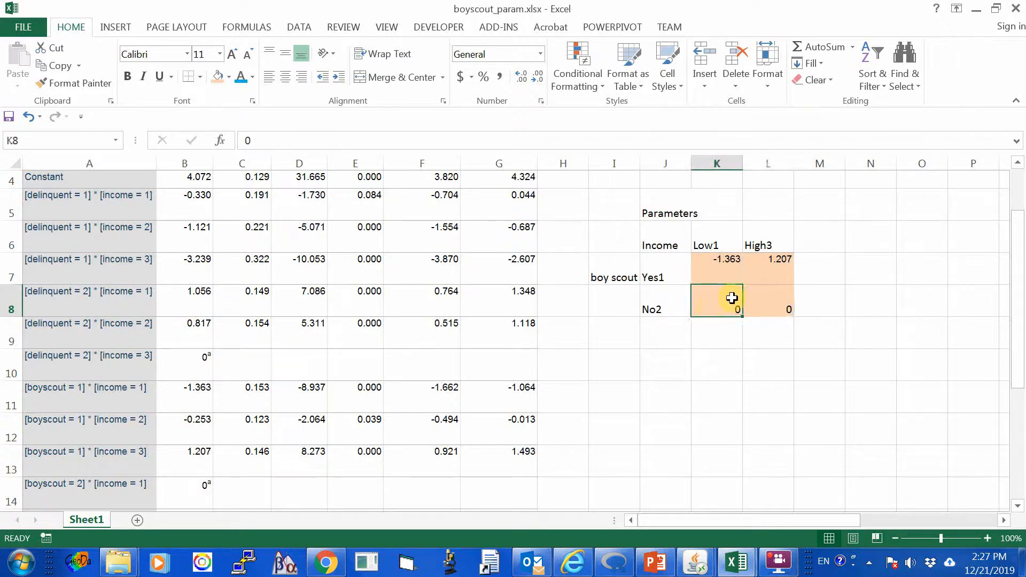
pyautogui.click(766, 273)
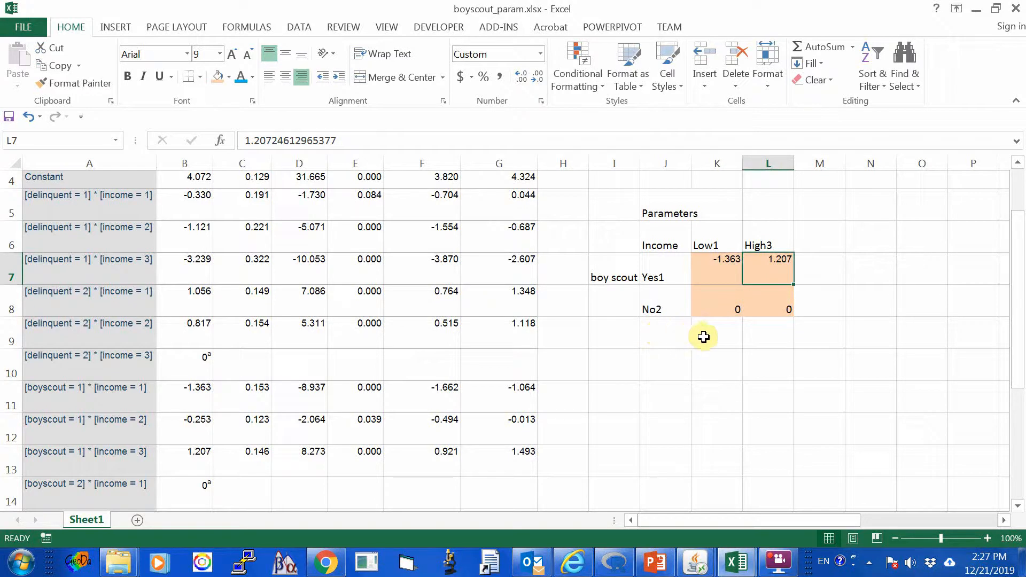
pyautogui.click(712, 267)
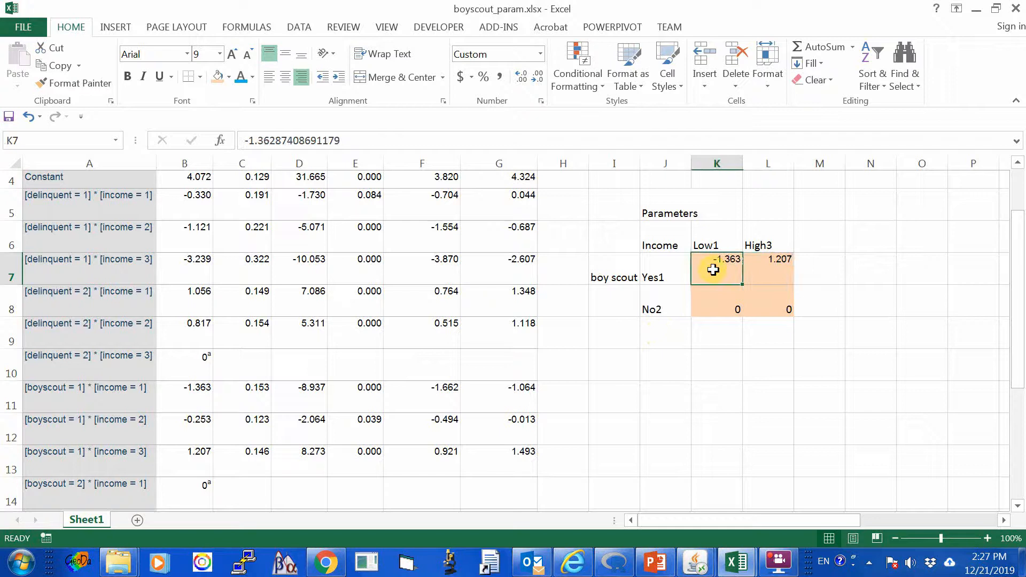
pyautogui.click(773, 309)
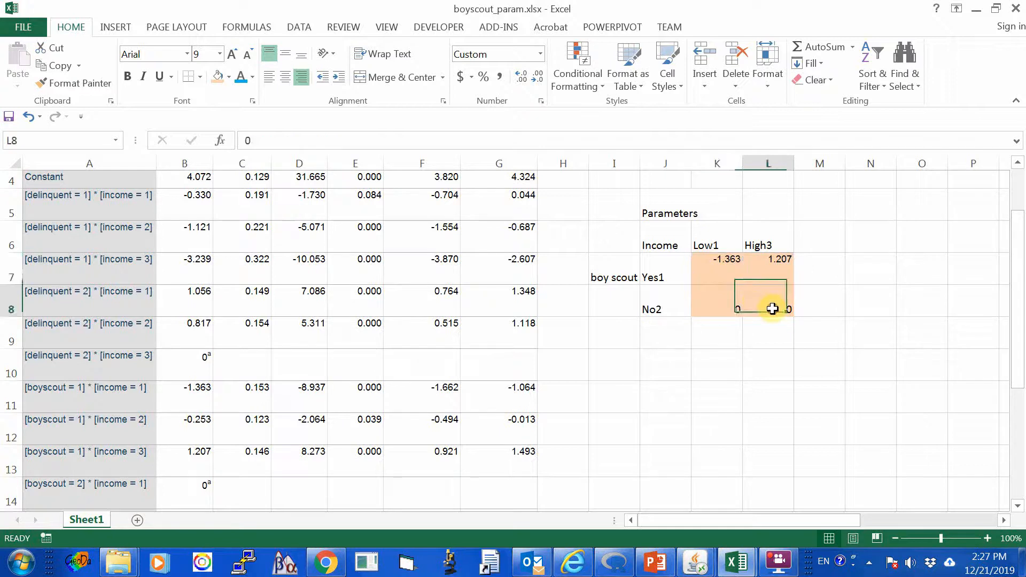
pyautogui.click(717, 306)
pyautogui.click(769, 270)
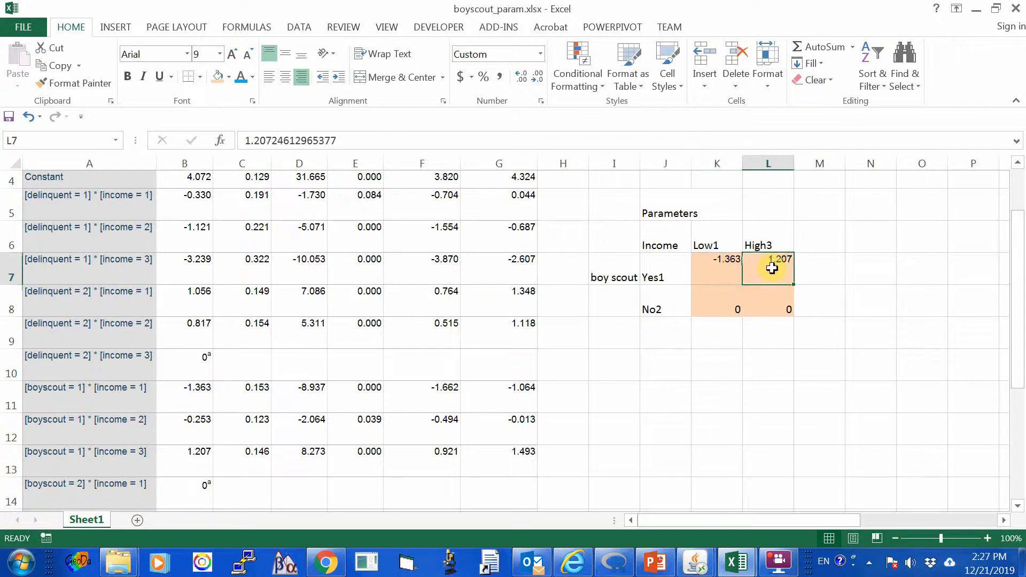
# Calculate the log odds ratio from the parameters in K9 with the formula =K7+L8-K8-L7.
pyautogui.click(719, 327)
pyautogui.write('=')
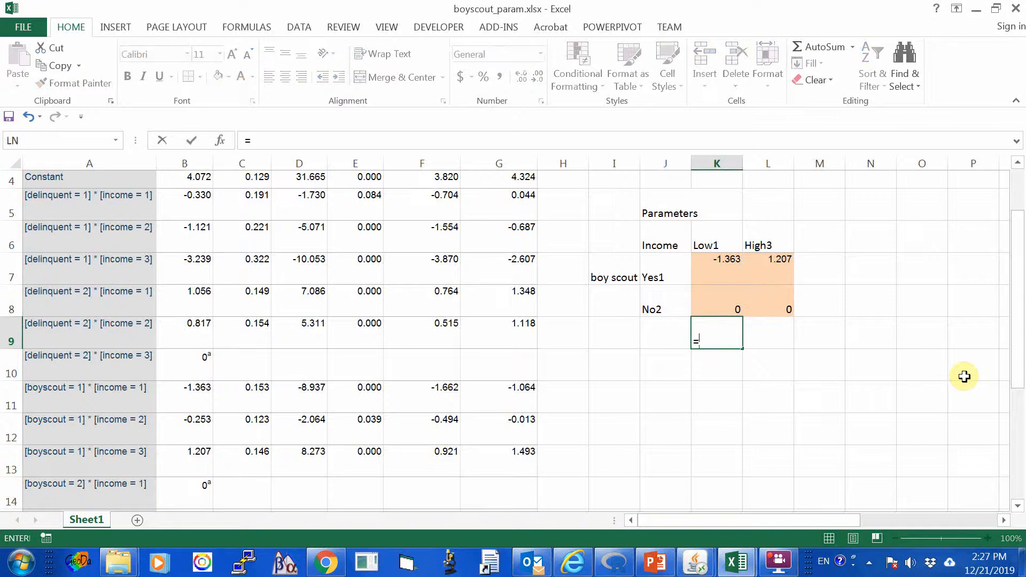
pyautogui.write('k')
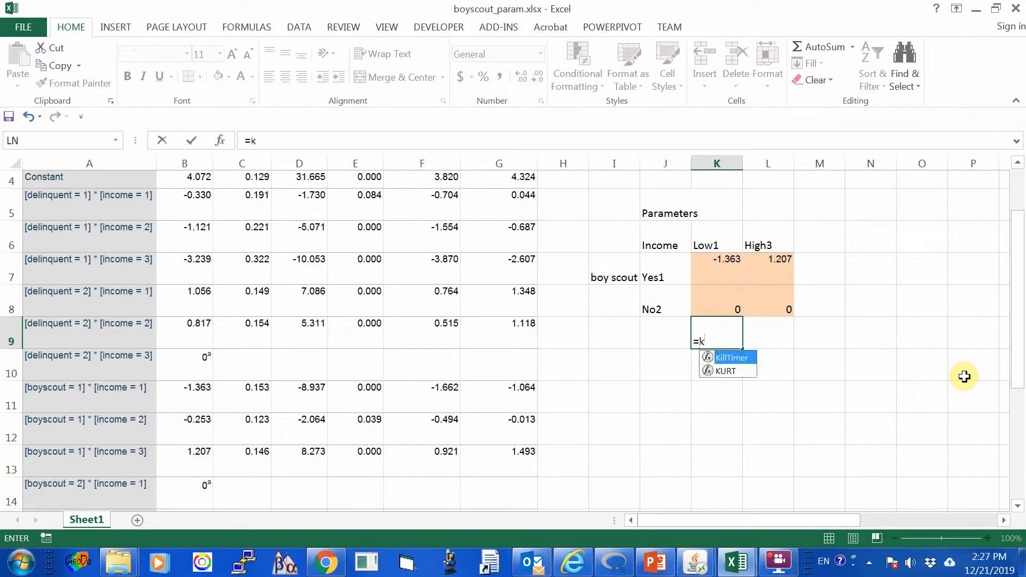
pyautogui.write('7')
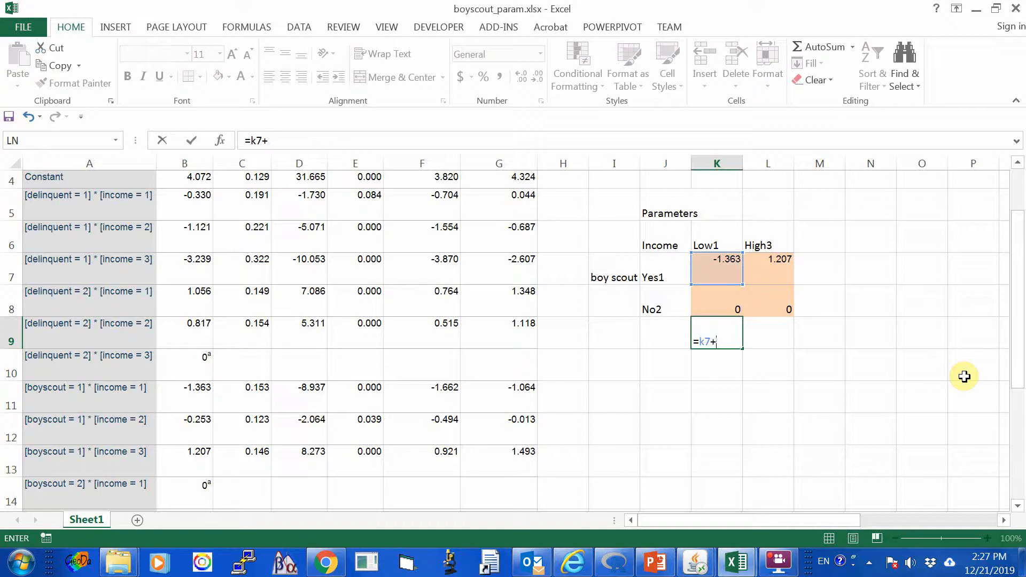
pyautogui.write('+l')
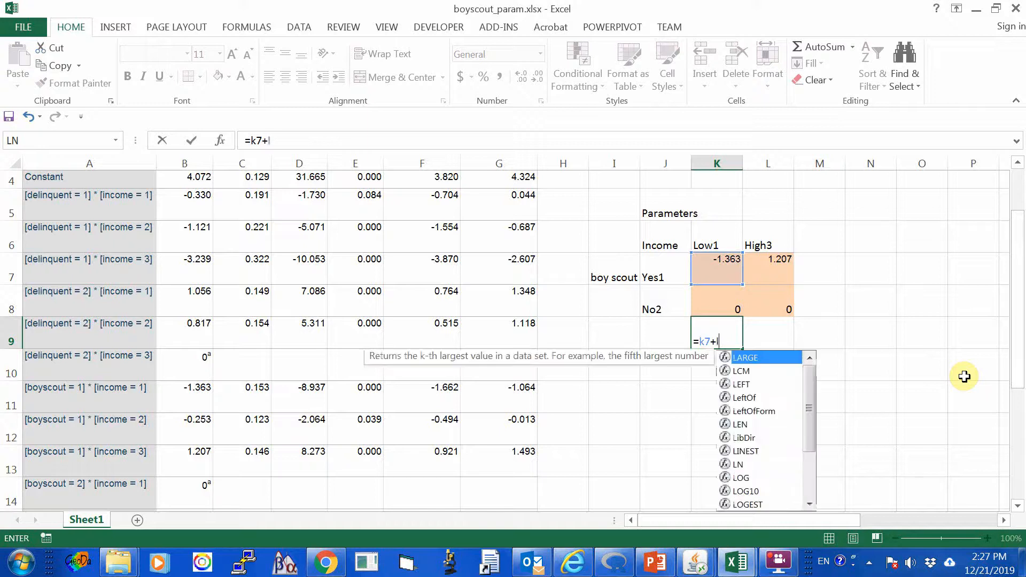
pyautogui.write('8')
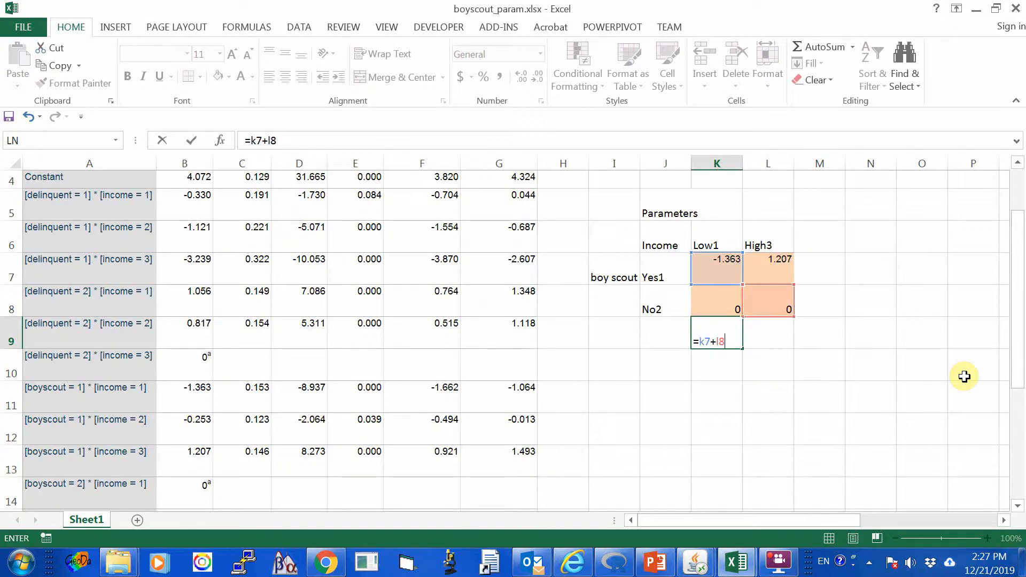
pyautogui.write('-')
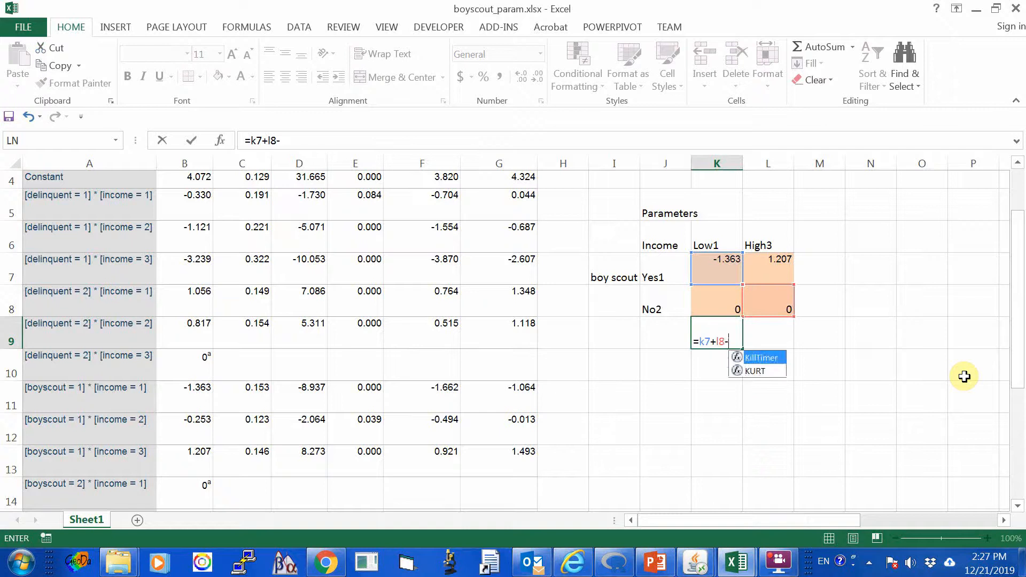
pyautogui.write('k8')
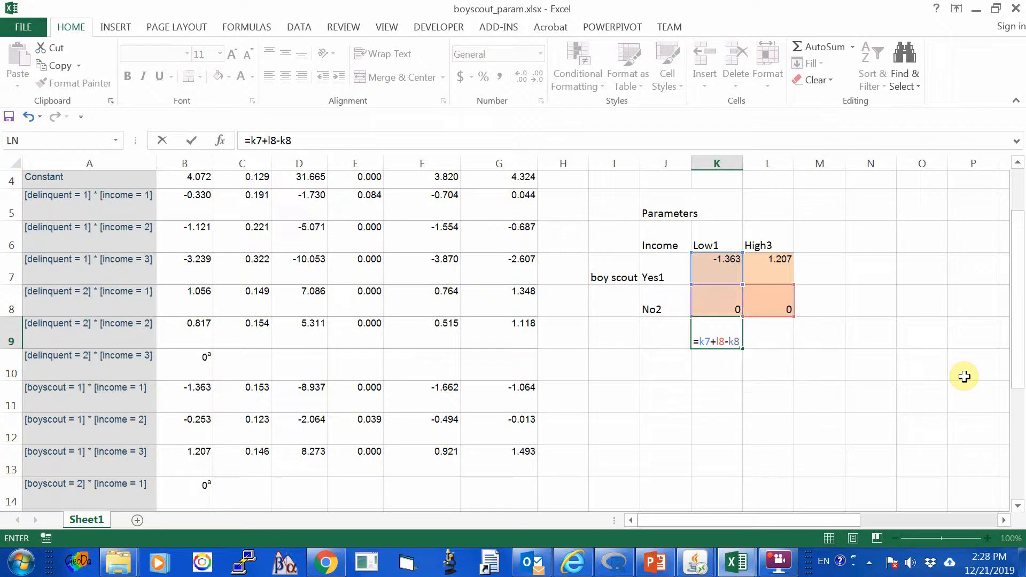
pyautogui.write('-l')
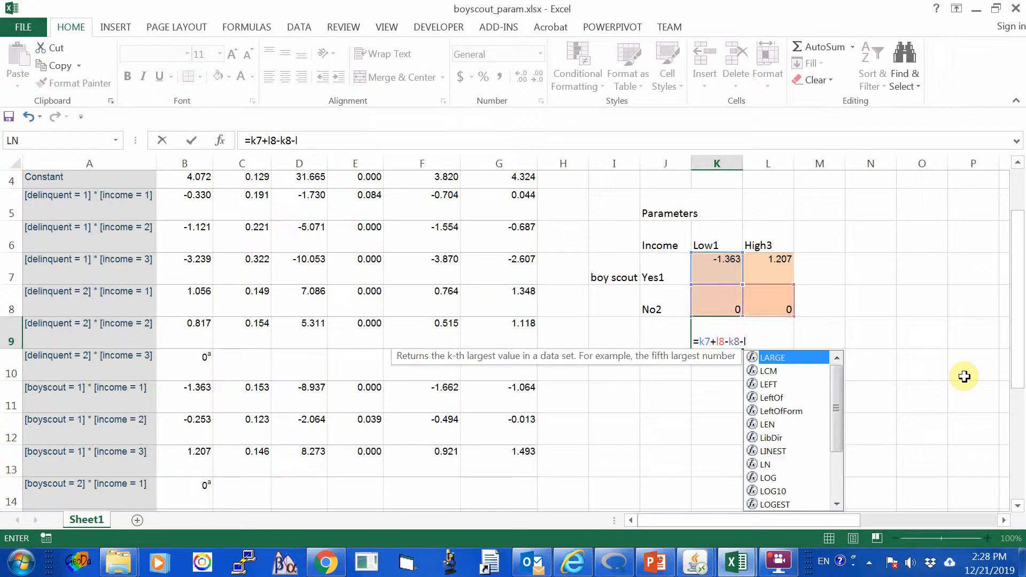
pyautogui.write('7')
pyautogui.press('BackSpace')
pyautogui.press('BackSpace')
pyautogui.write('l7')
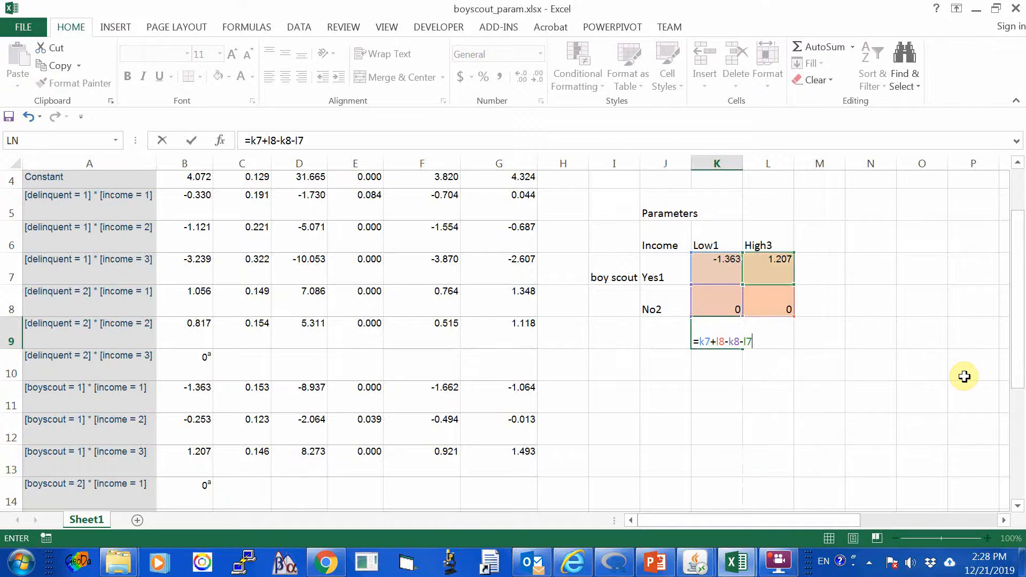
pyautogui.press('Return')
pyautogui.press('Up')
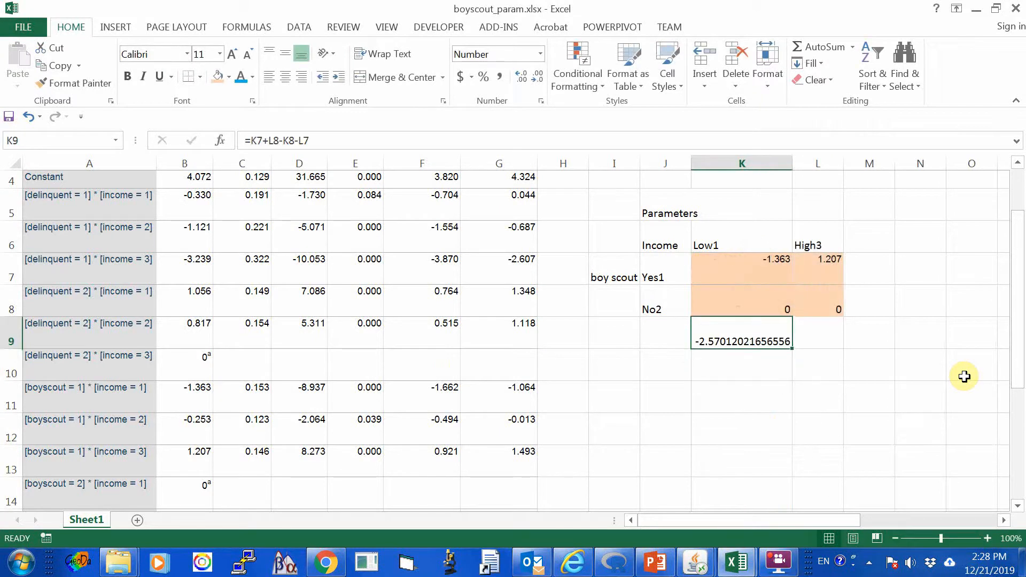
# Reduce the decimal places shown for the log odds ratio in K9 to nine.
pyautogui.click(540, 79)
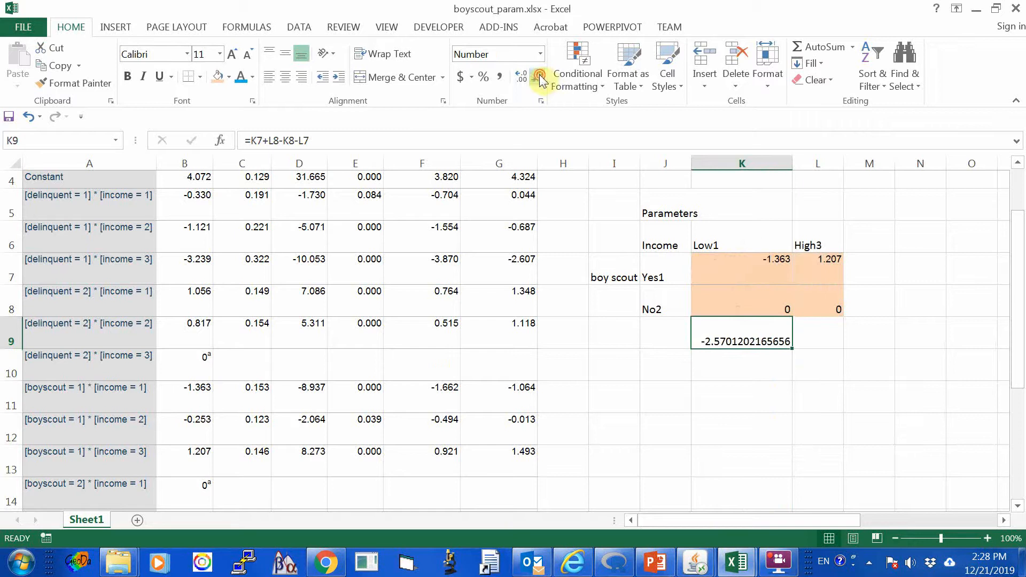
pyautogui.click(540, 79)
pyautogui.click(540, 79)
pyautogui.click(540, 79)
pyautogui.click(540, 79)
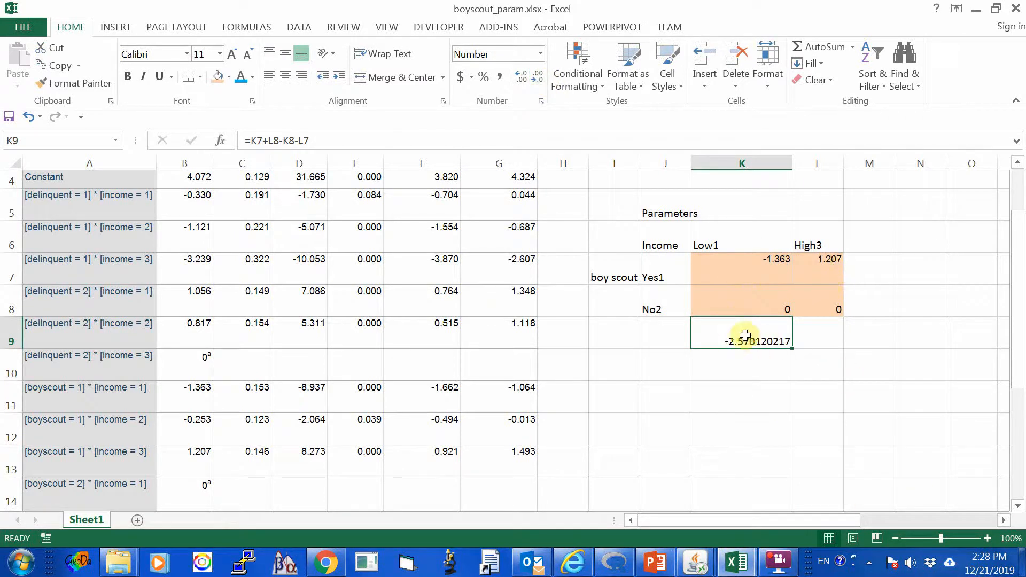
pyautogui.click(736, 359)
pyautogui.click(728, 338)
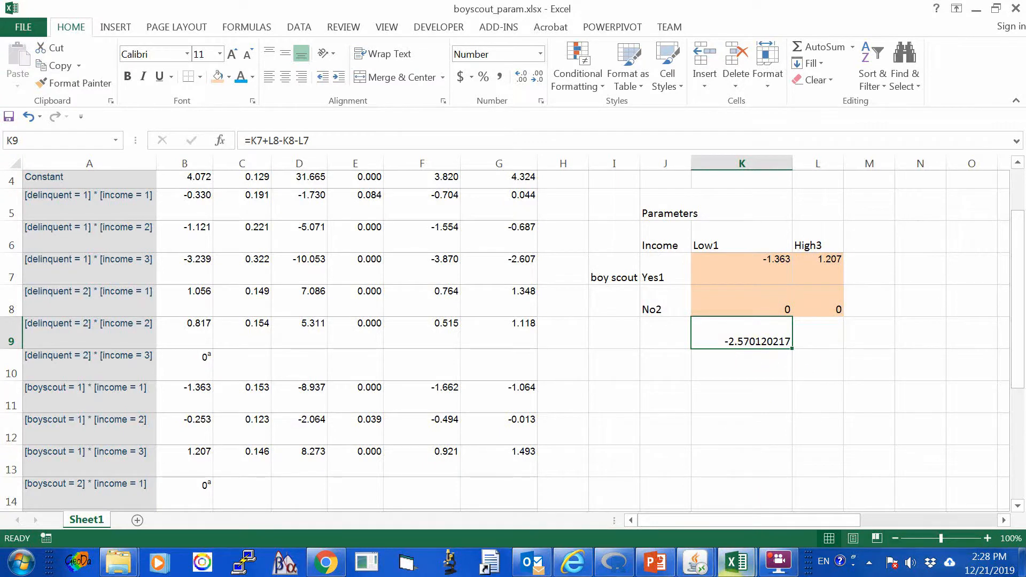
# Switch to boyscout_count.xlsx and compare its log odds ratio in O15 with the parameter-based result.
pyautogui.click(737, 563)
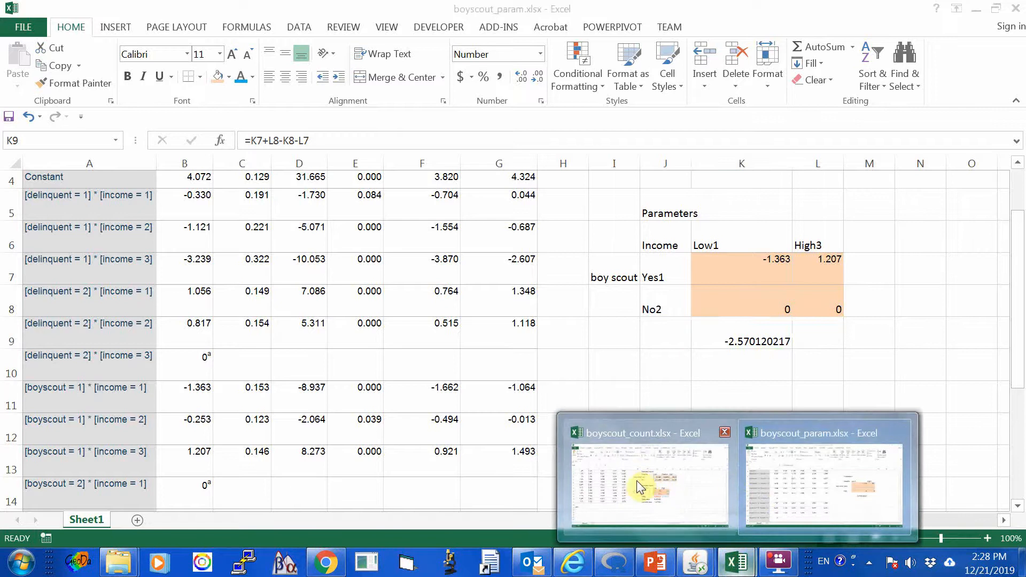
pyautogui.click(636, 481)
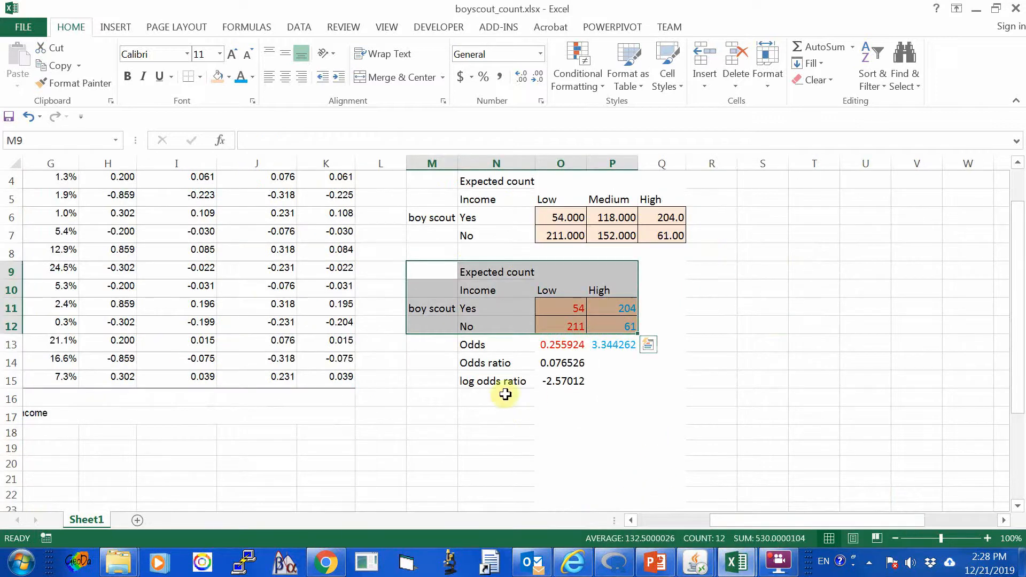
pyautogui.click(564, 381)
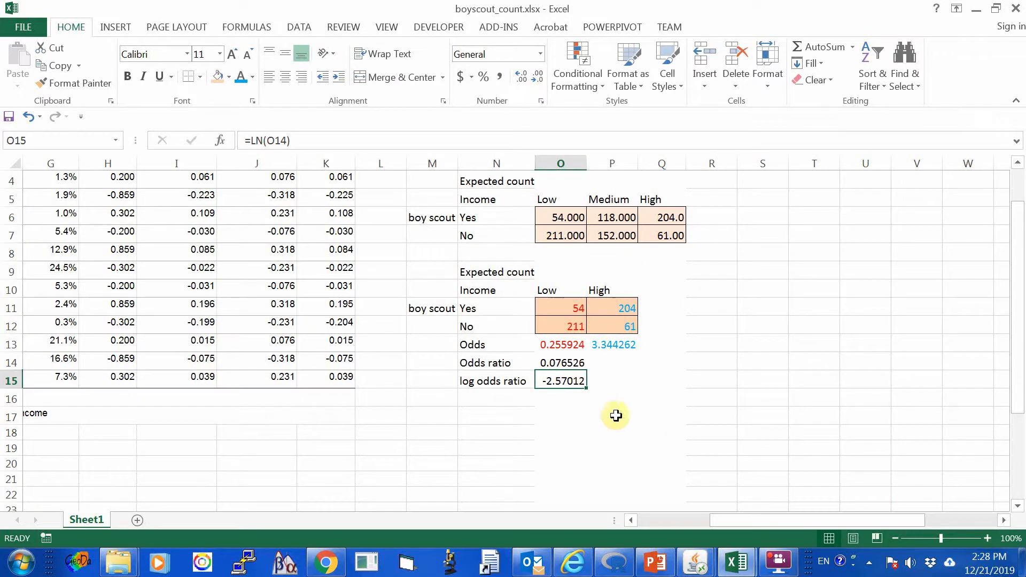
pyautogui.click(492, 383)
pyautogui.click(522, 430)
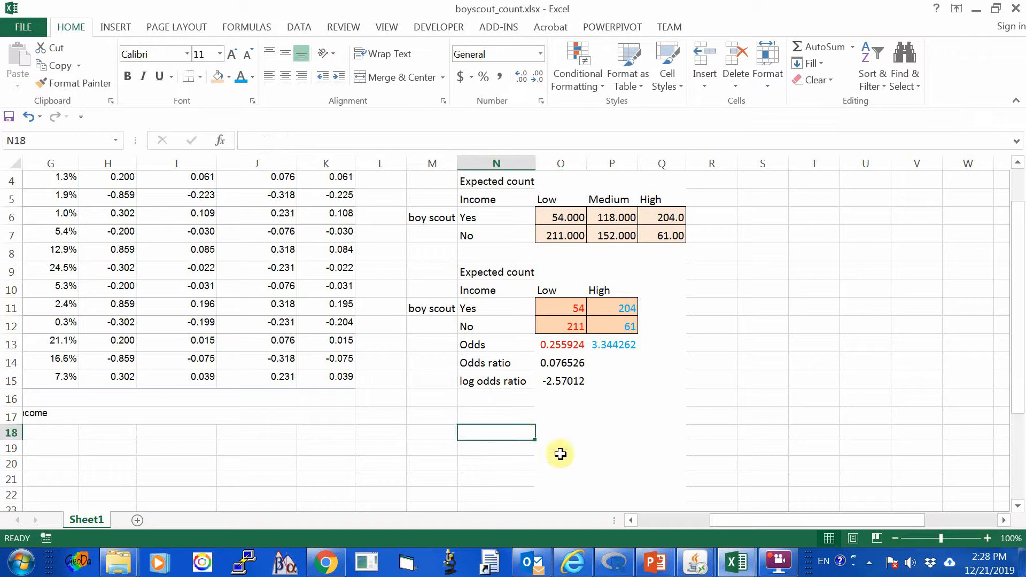
pyautogui.click(560, 379)
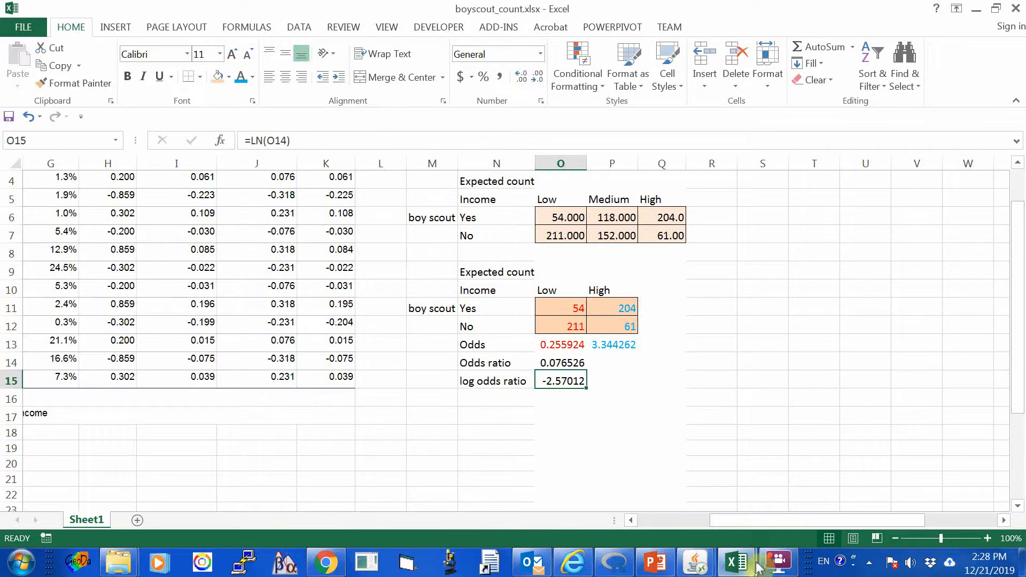
# Return to boyscout_param.xlsx and review the Parameter Estimates rows alongside the Parameters table and its log odds ratio.
pyautogui.moveTo(748, 560)
pyautogui.click(804, 481)
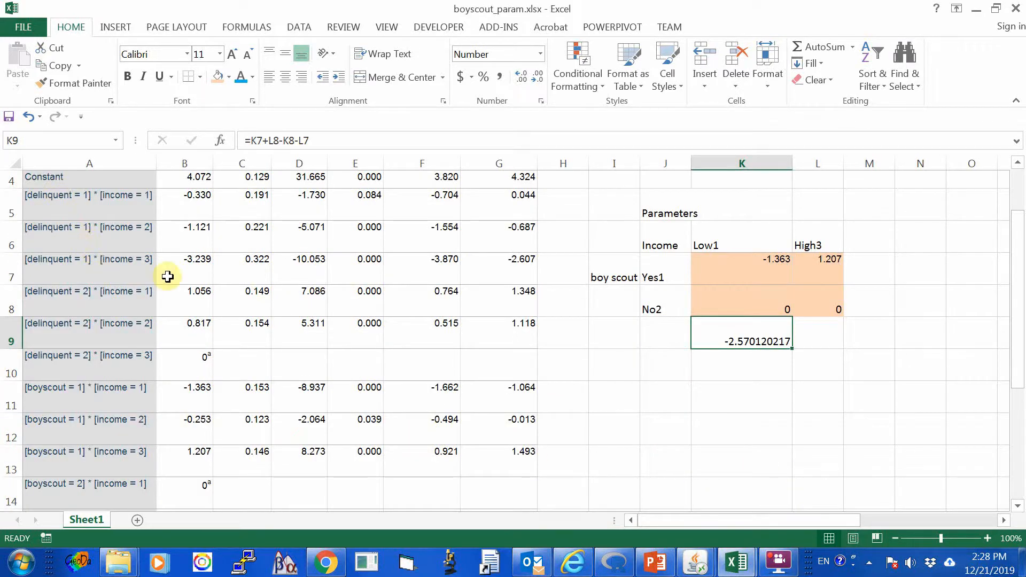
pyautogui.scroll(-3, 168, 276)
pyautogui.scroll(4, 167, 276)
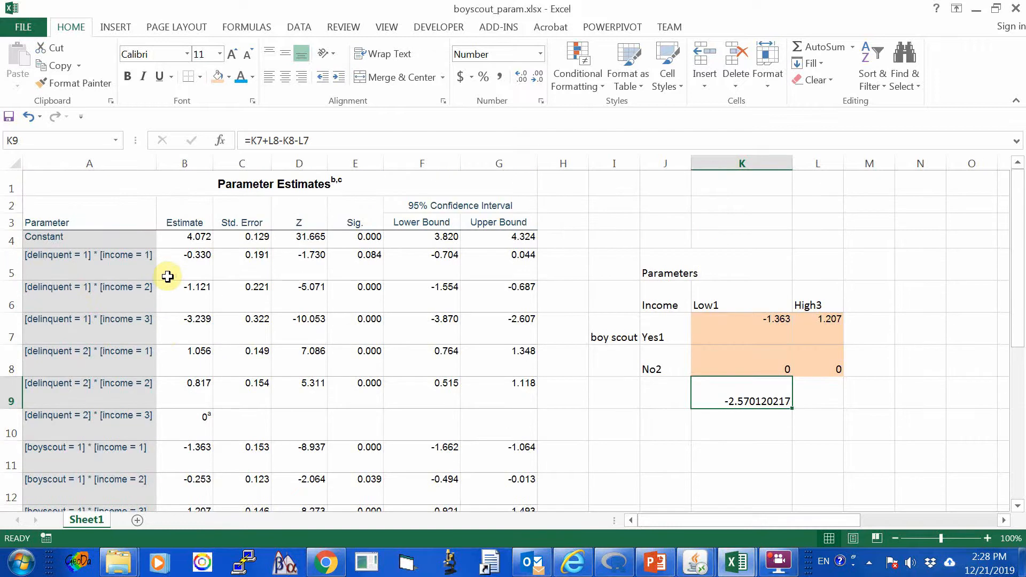
pyautogui.scroll(-3, 168, 276)
pyautogui.scroll(3, 168, 276)
pyautogui.scroll(-3, 168, 276)
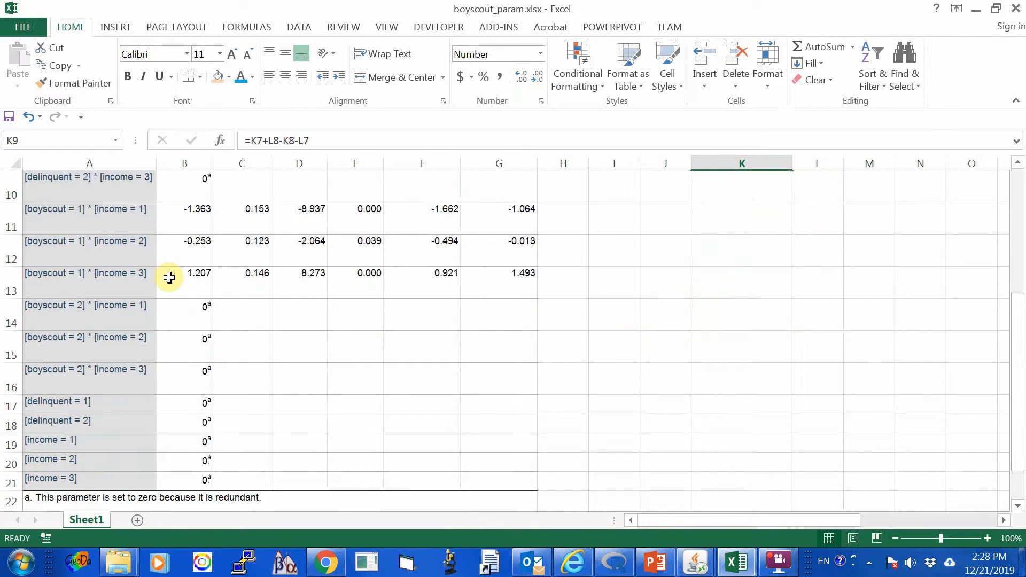
pyautogui.scroll(1, 167, 277)
pyautogui.scroll(1, 169, 276)
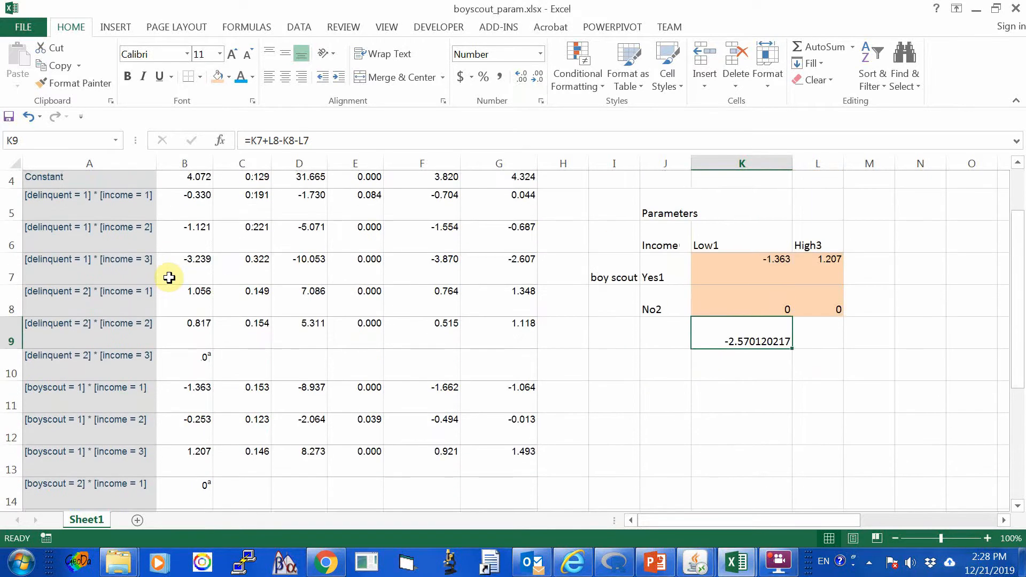
pyautogui.scroll(-1, 169, 276)
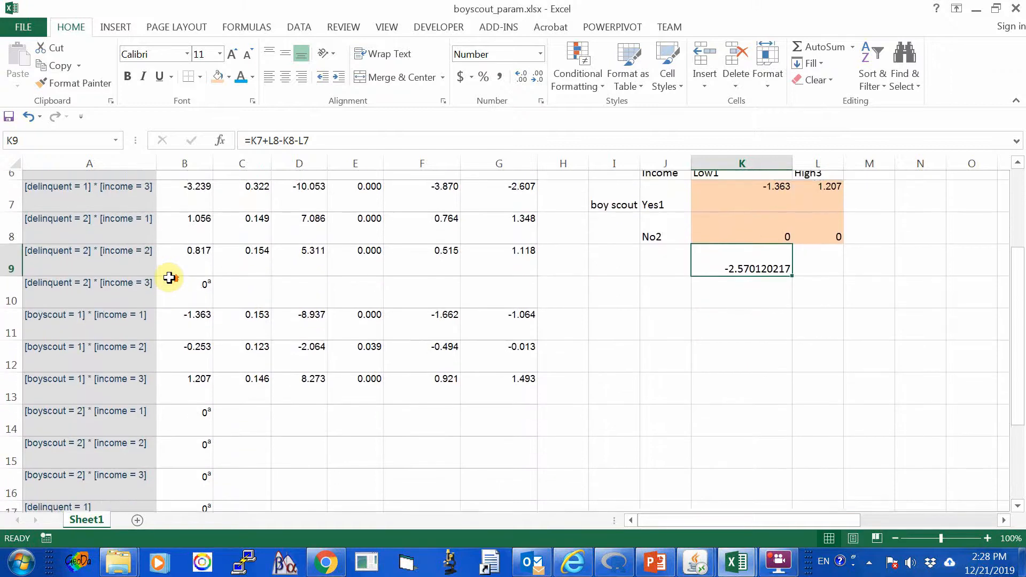
pyautogui.scroll(1, 168, 277)
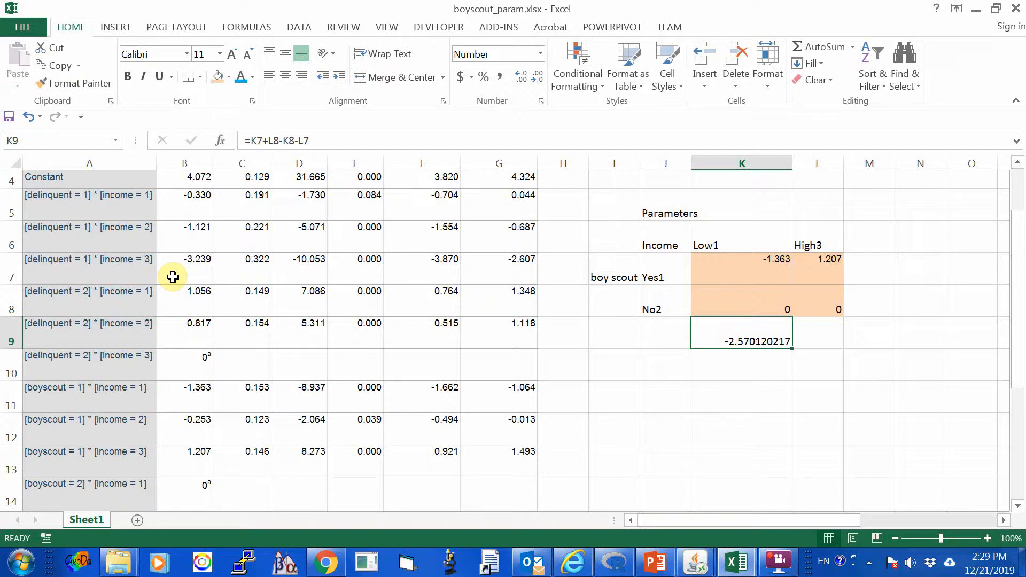
# Switch back to boyscout_count.xlsx and inspect the log odds ratio calculation in O15.
pyautogui.click(736, 562)
pyautogui.click(649, 510)
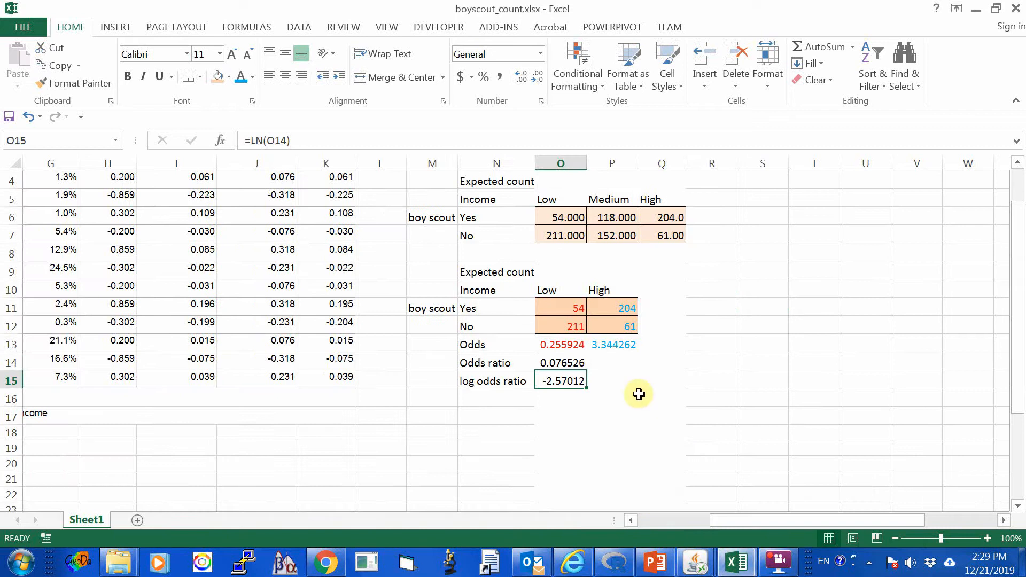
pyautogui.click(601, 382)
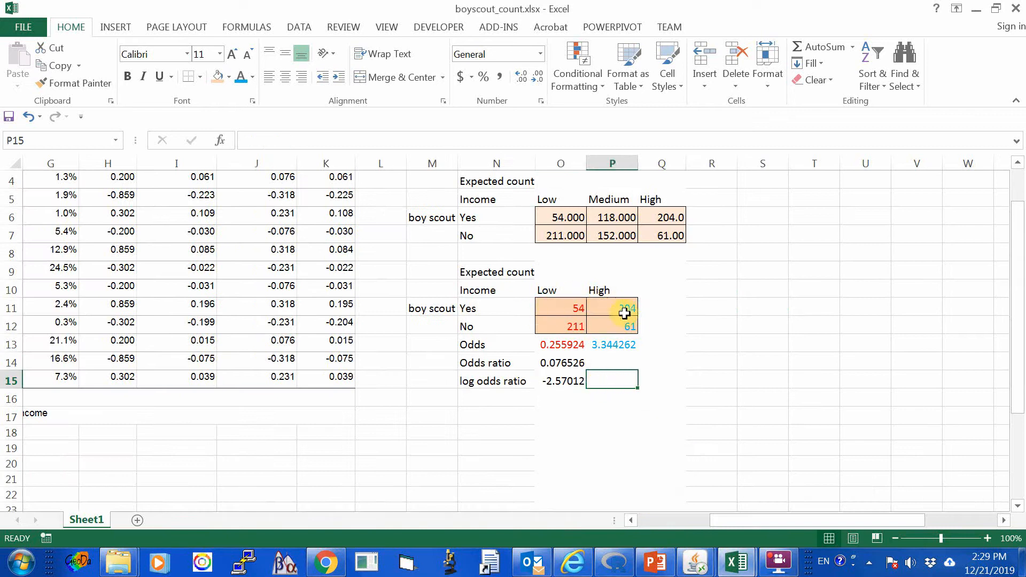
pyautogui.click(558, 381)
pyautogui.scroll(-1, 584, 426)
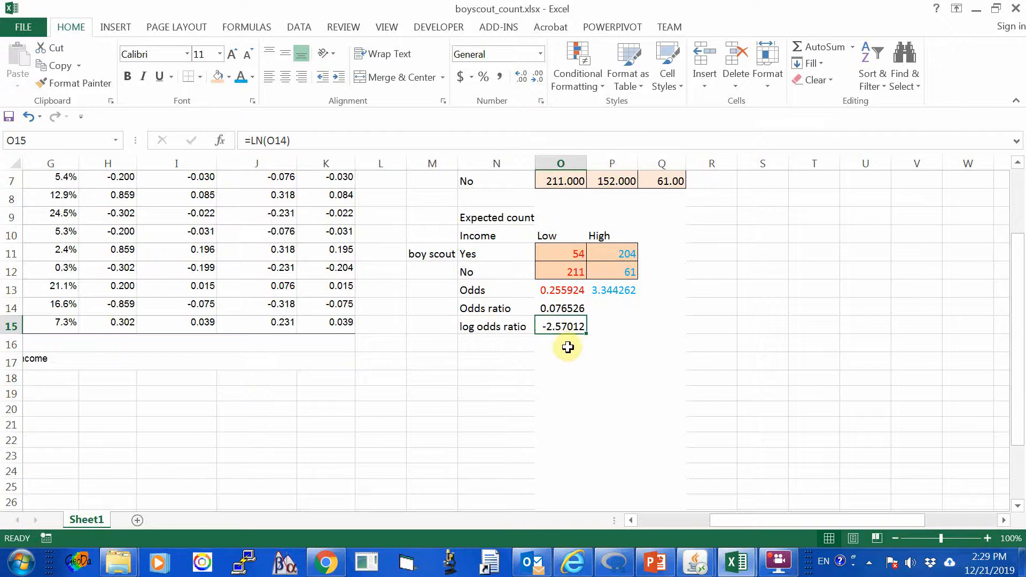
# Examine how the odds ratio in O14 follows from the Low and High income odds in O13 and P13.
pyautogui.click(481, 308)
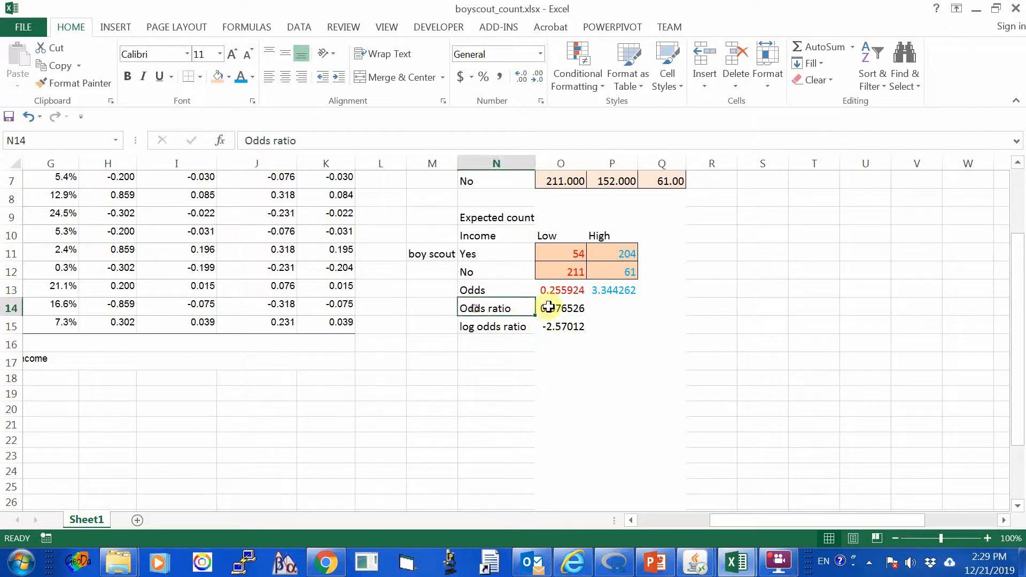
pyautogui.click(549, 307)
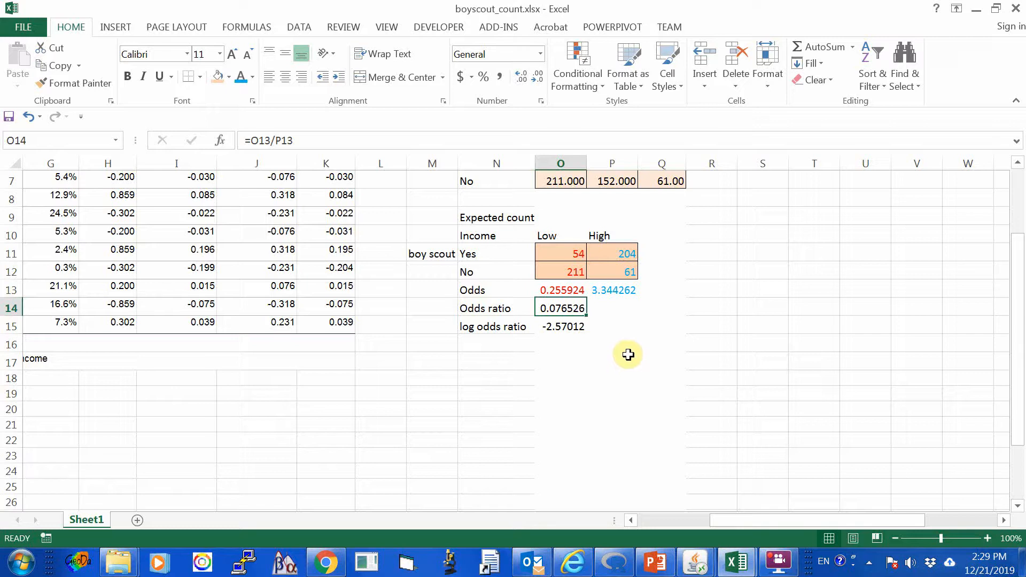
pyautogui.click(544, 289)
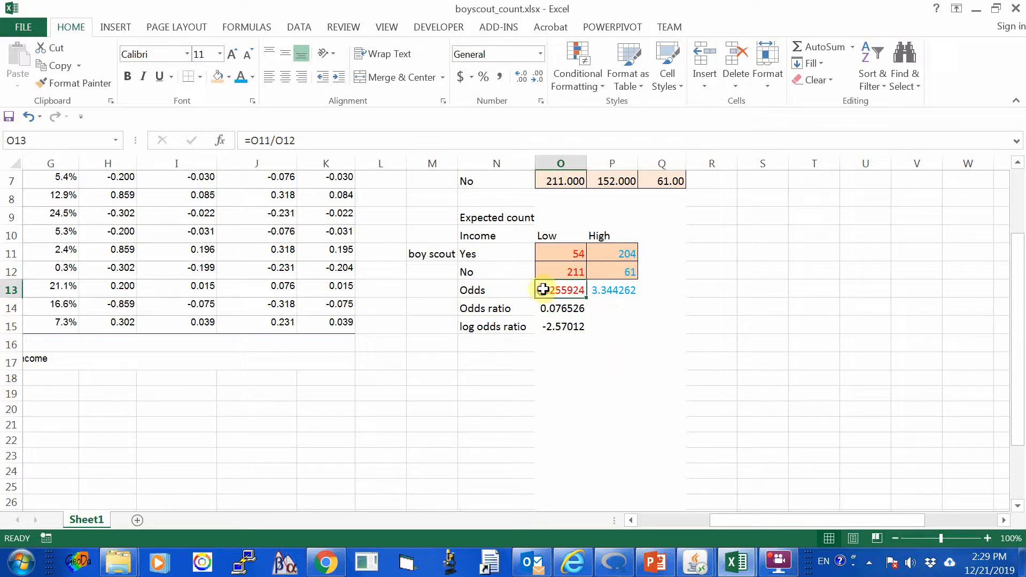
pyautogui.click(613, 289)
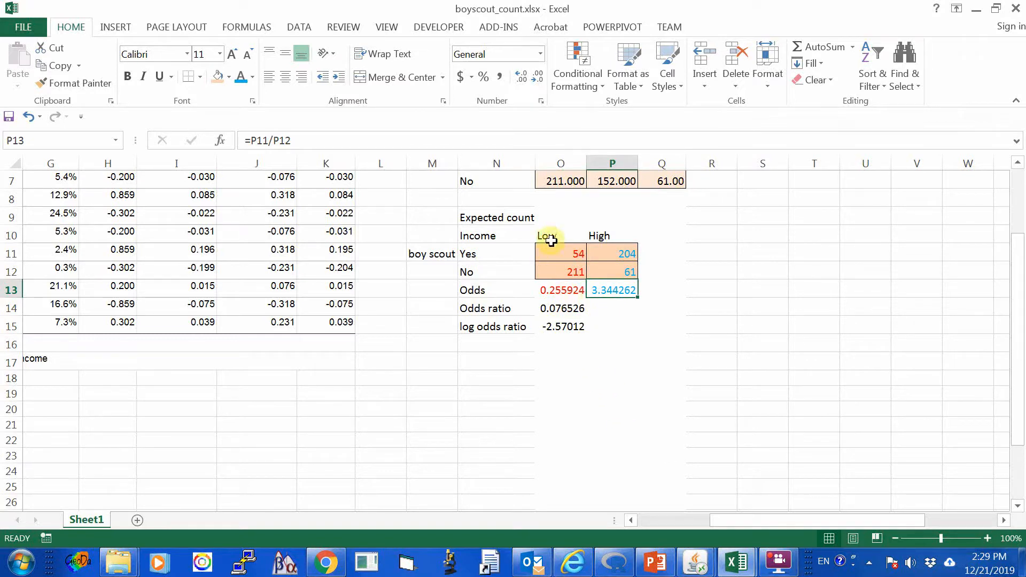
pyautogui.moveTo(551, 235); pyautogui.dragTo(554, 270)
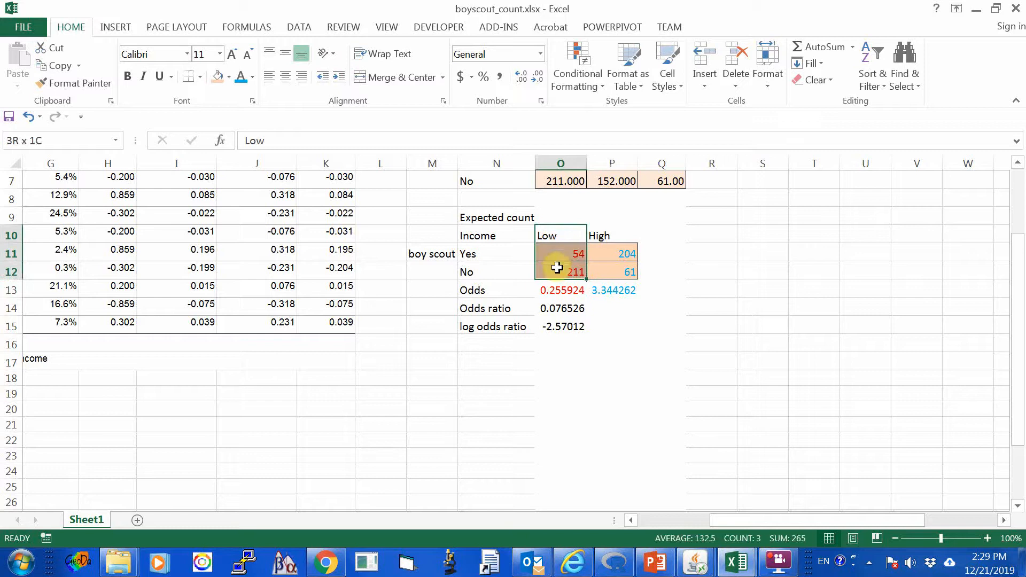
pyautogui.click(683, 325)
pyautogui.click(623, 290)
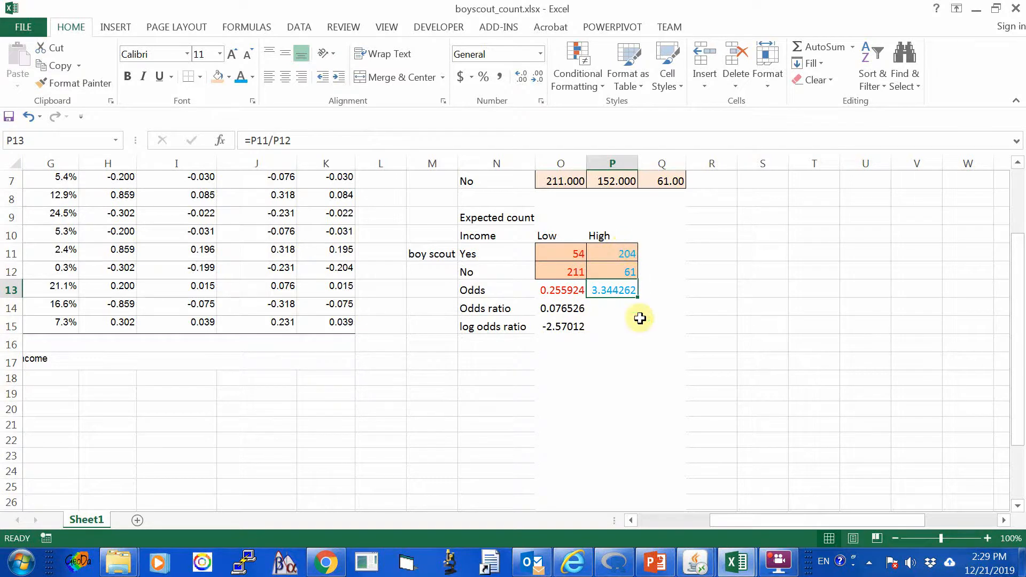
pyautogui.click(550, 308)
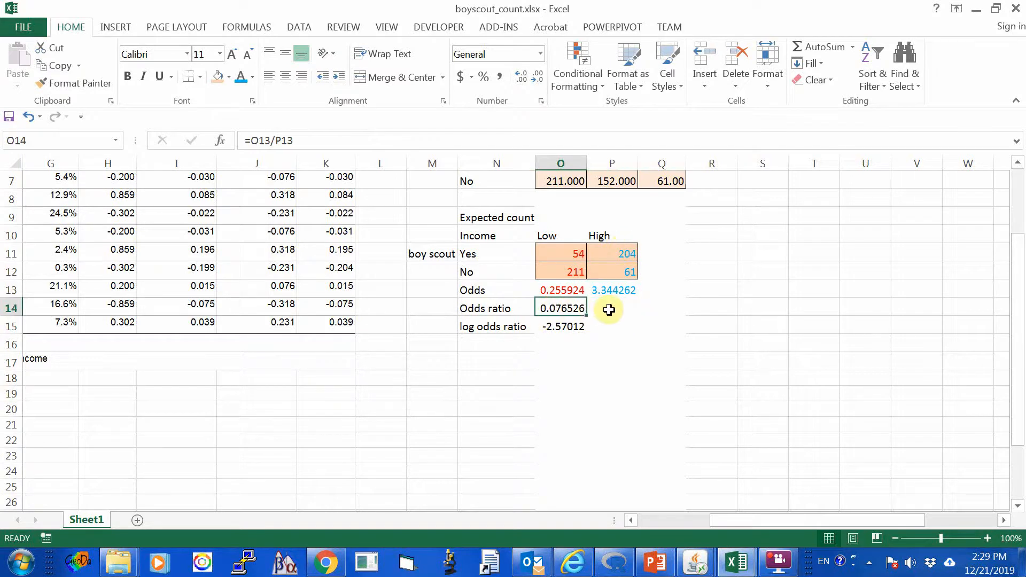
pyautogui.click(617, 310)
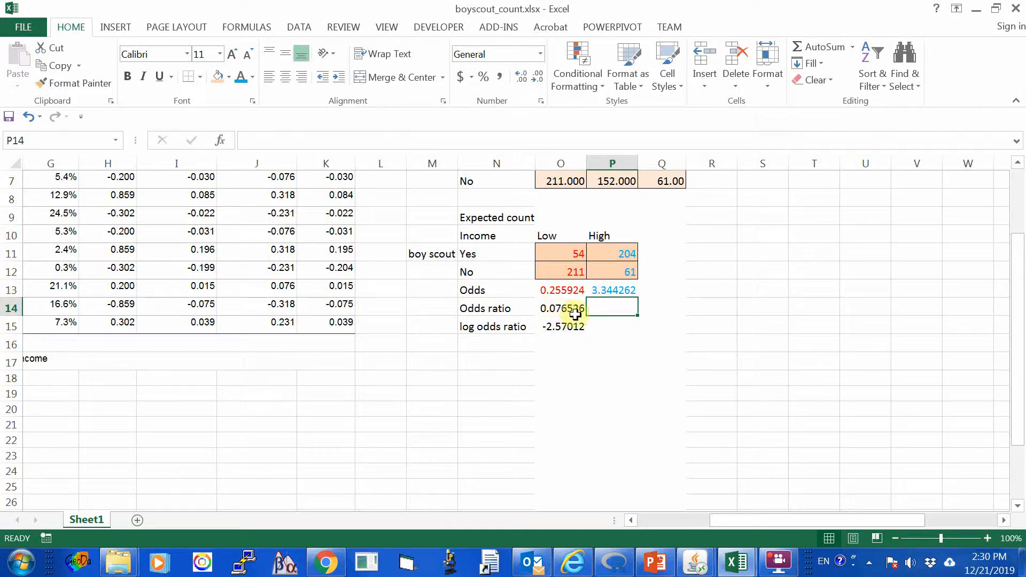
# Examine the High income counts in P10:P12 as the comparison group for the odds ratio in O14.
pyautogui.click(599, 253)
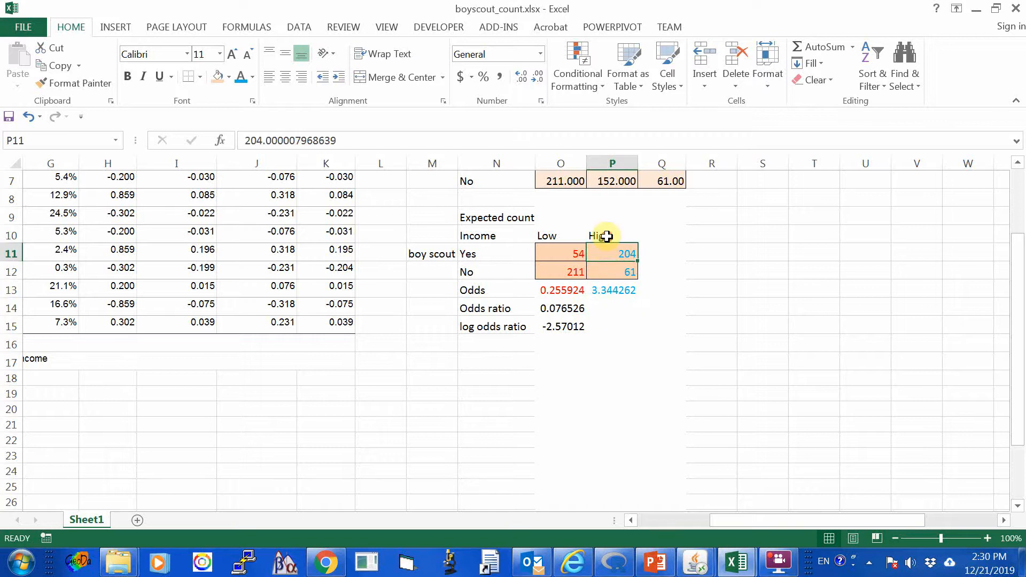
pyautogui.moveTo(607, 236); pyautogui.dragTo(611, 265)
pyautogui.click(736, 284)
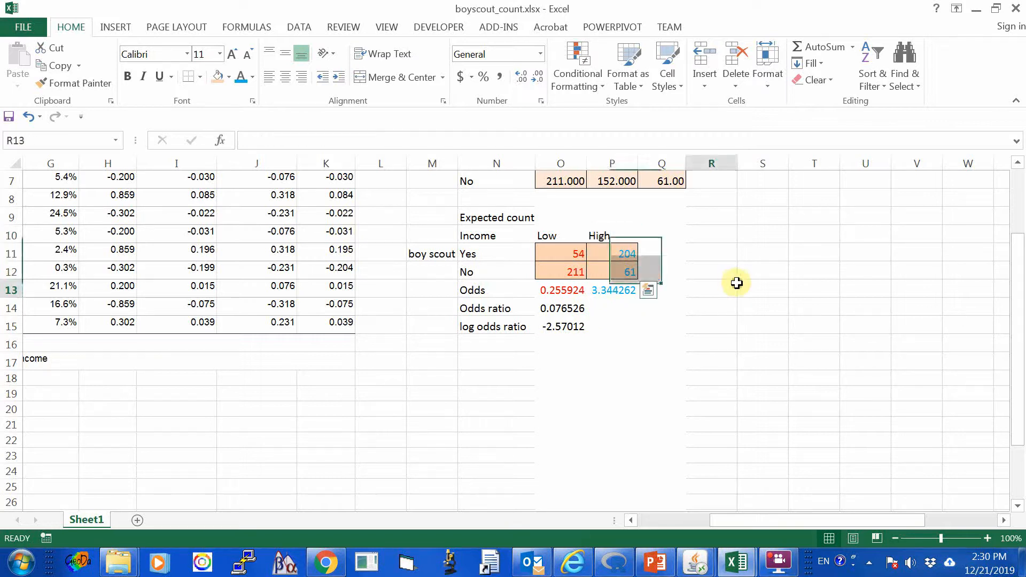
pyautogui.click(619, 308)
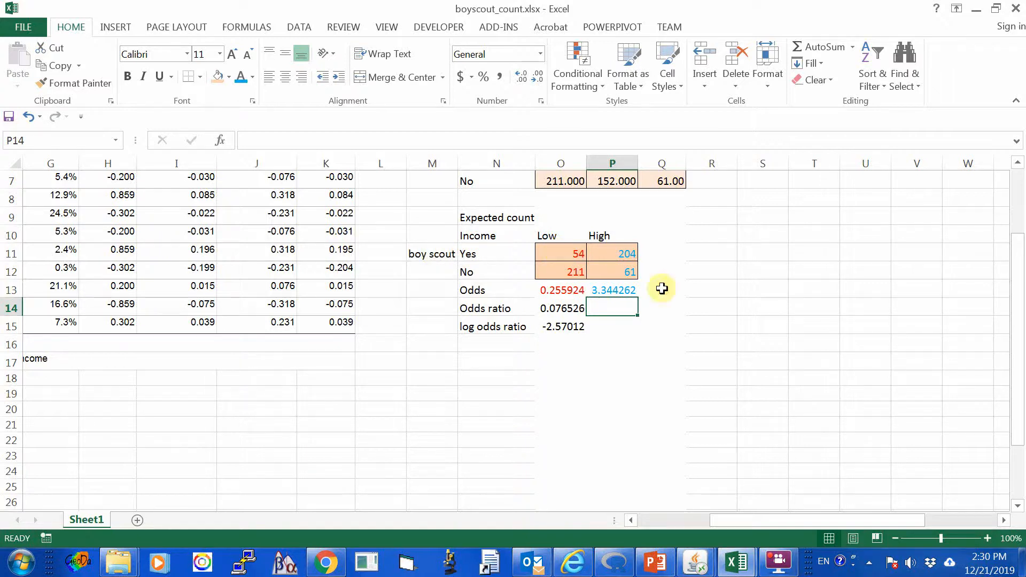
pyautogui.click(550, 308)
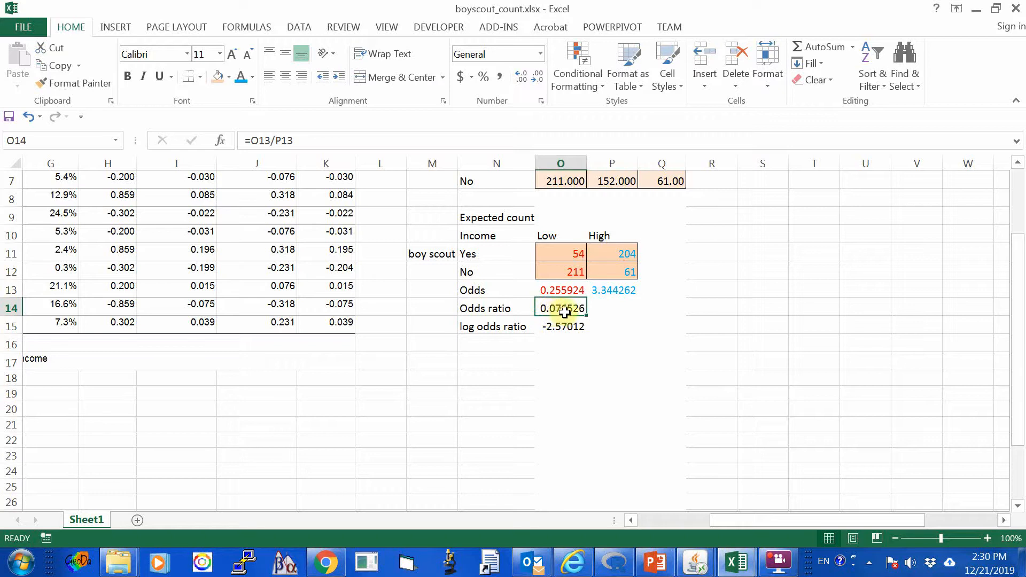
pyautogui.click(616, 306)
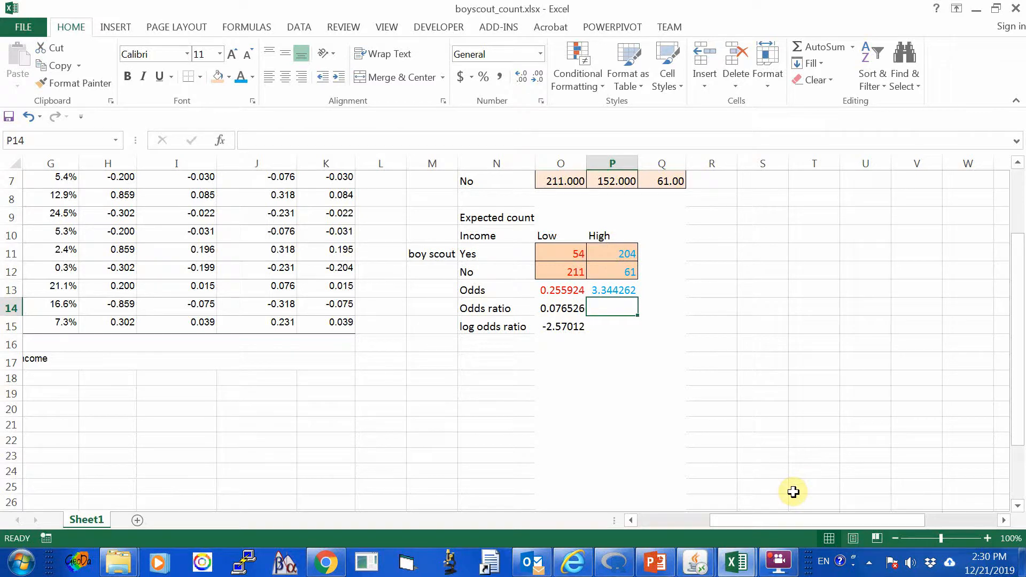
pyautogui.write('=1')
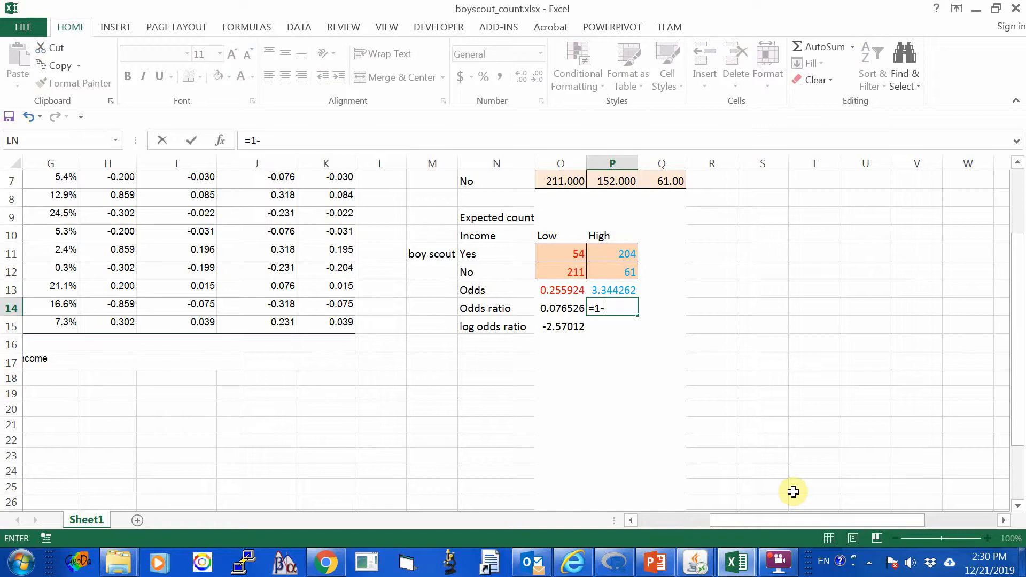
pyautogui.write('-0.0')
pyautogui.press('BackSpace')
pyautogui.press('BackSpace')
pyautogui.press('BackSpace')
pyautogui.press('BackSpace')
pyautogui.press('BackSpace')
pyautogui.press('BackSpace')
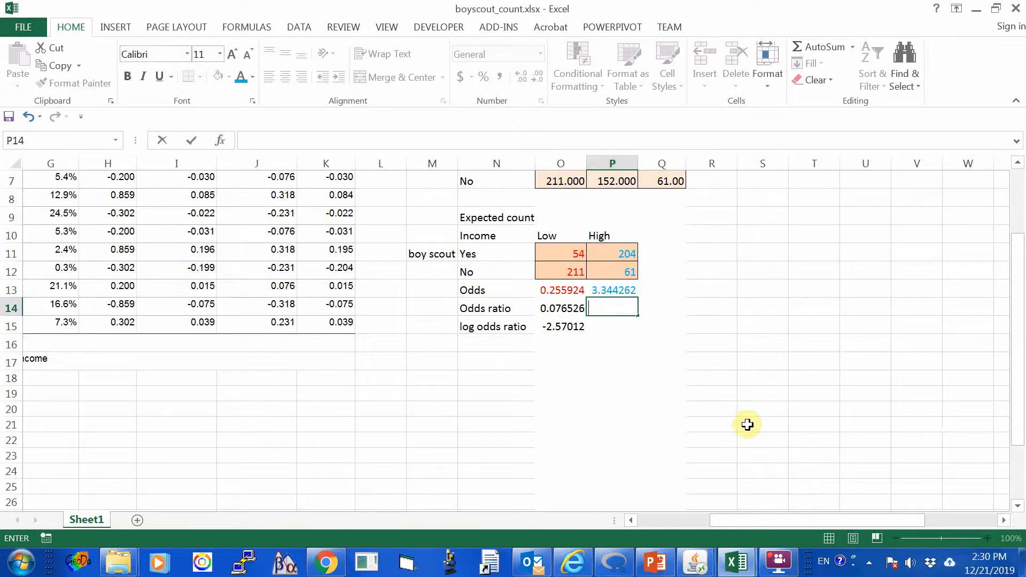
pyautogui.click(727, 433)
# In P14, calculate one minus the odds ratio with the formula =1-O14.
pyautogui.click(610, 307)
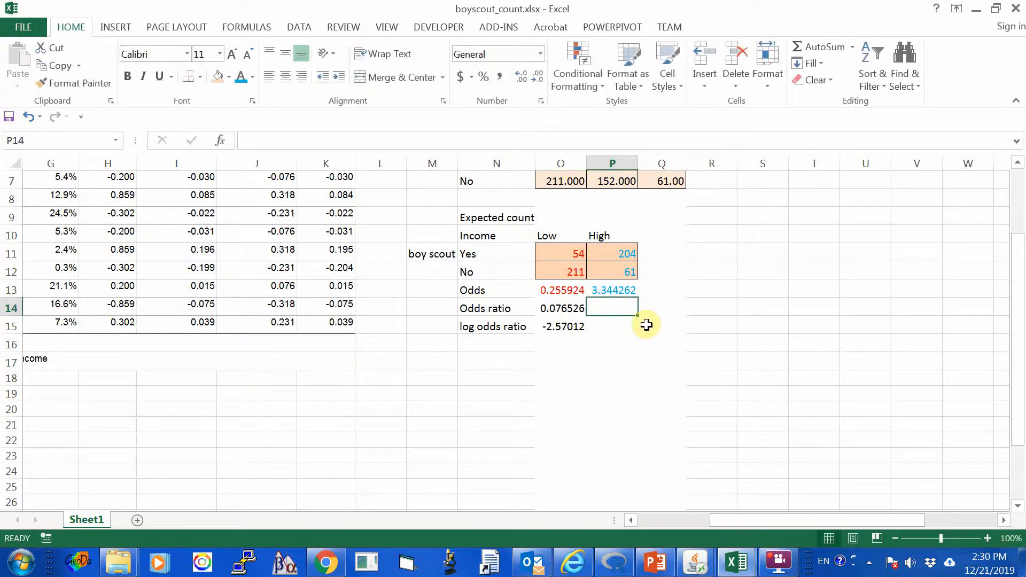
pyautogui.write('=1')
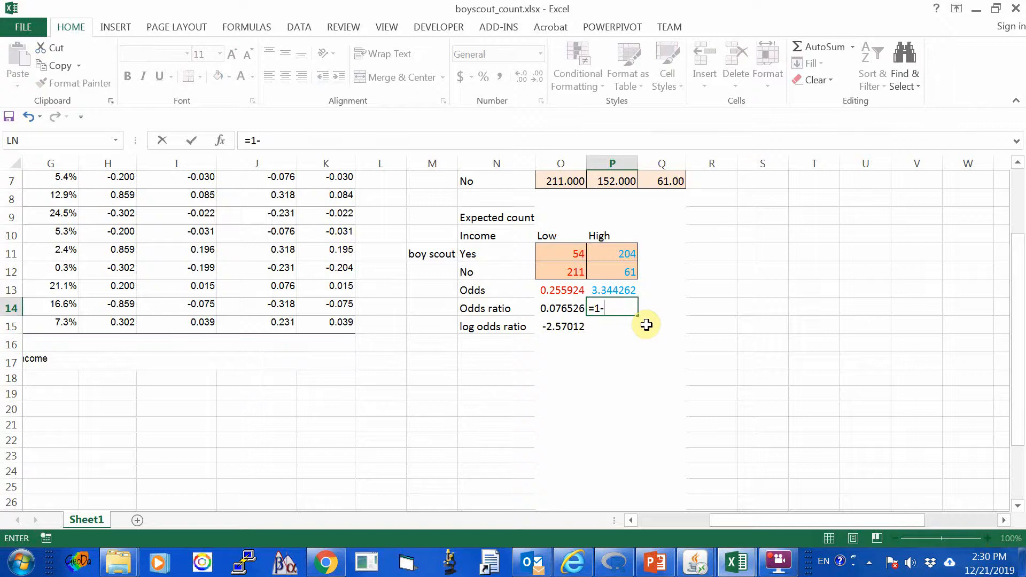
pyautogui.write('-o14')
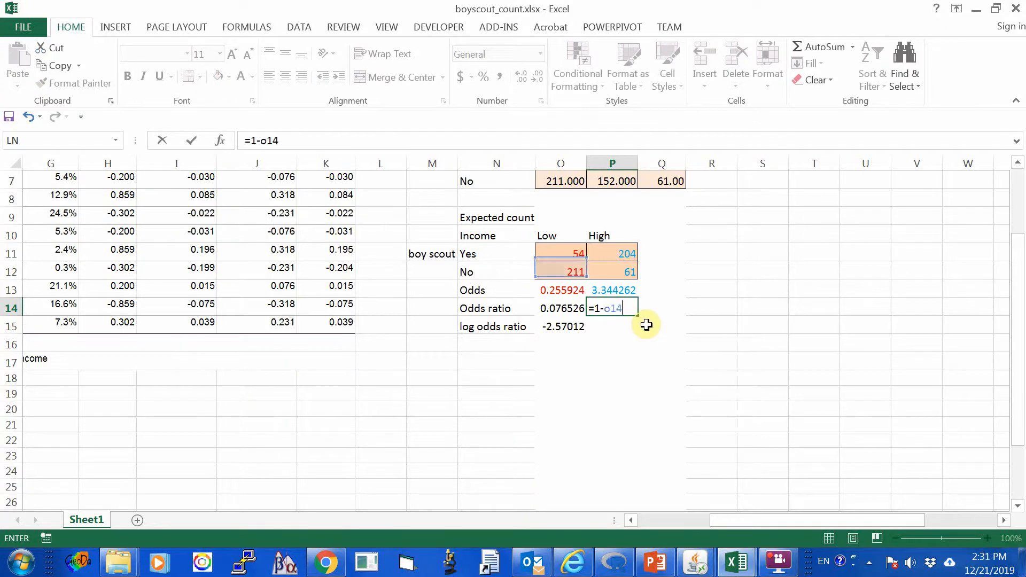
pyautogui.press('Return')
pyautogui.press('Up')
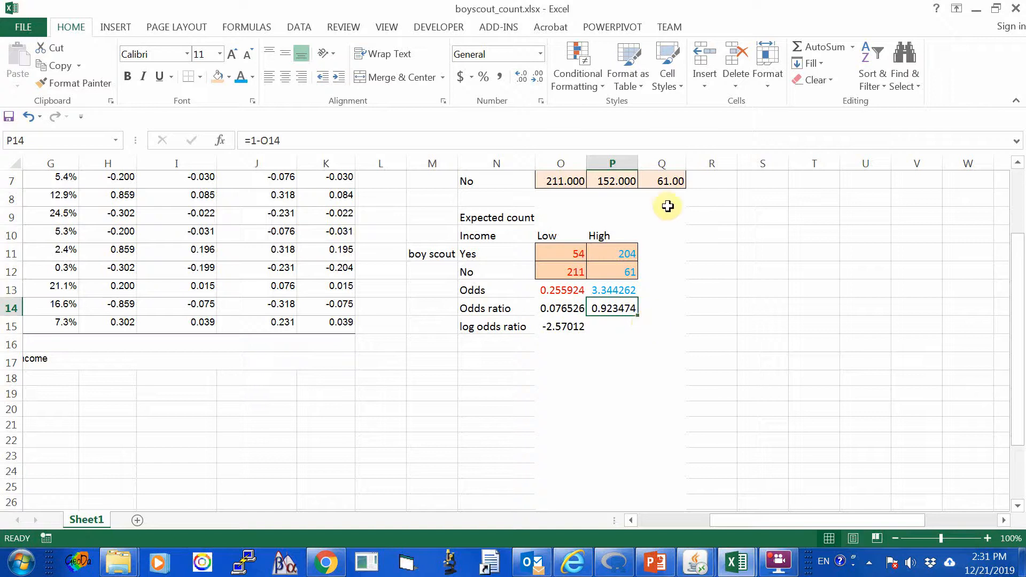
# Switch to boyscout_param.xlsx and review the log odds ratio formula in K9 against the boy scout by income parameter estimates.
pyautogui.click(736, 565)
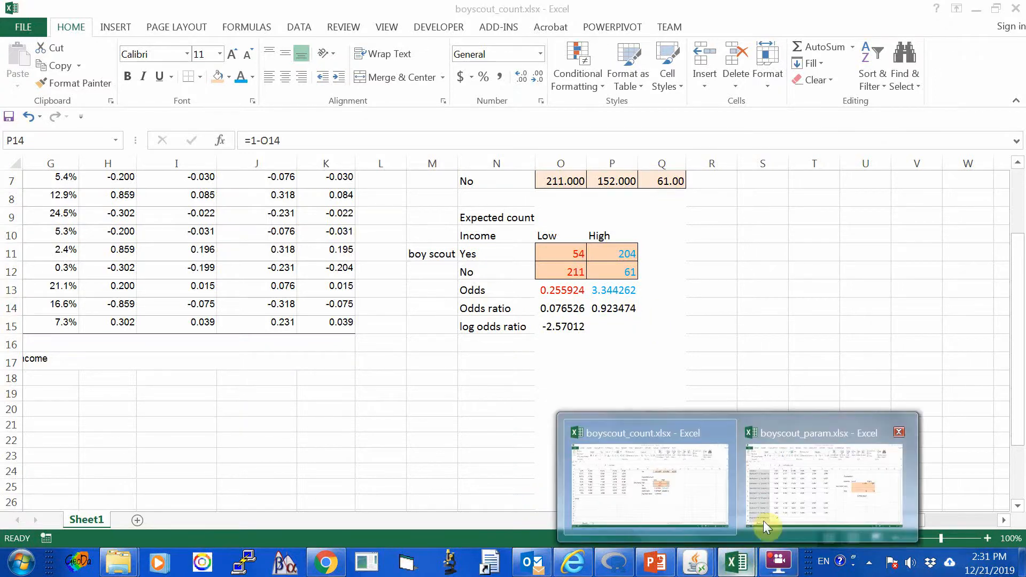
pyautogui.click(777, 494)
pyautogui.scroll(-2, 314, 446)
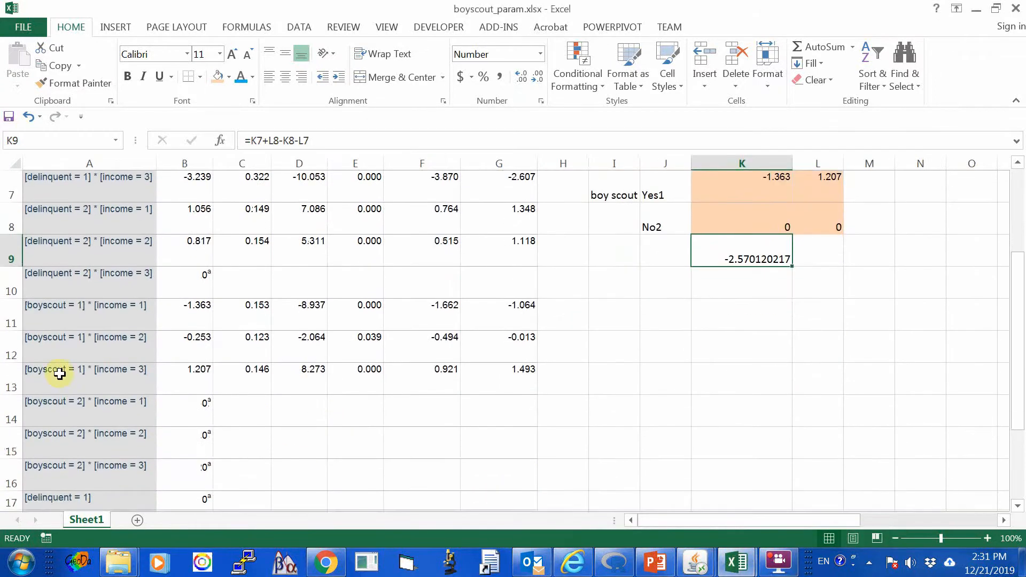
pyautogui.click(661, 377)
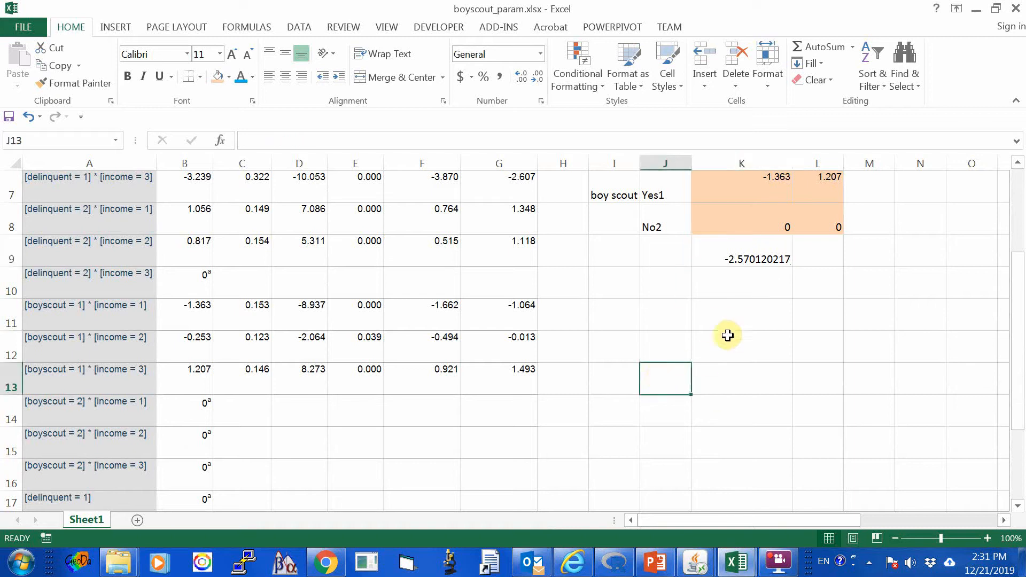
pyautogui.click(743, 259)
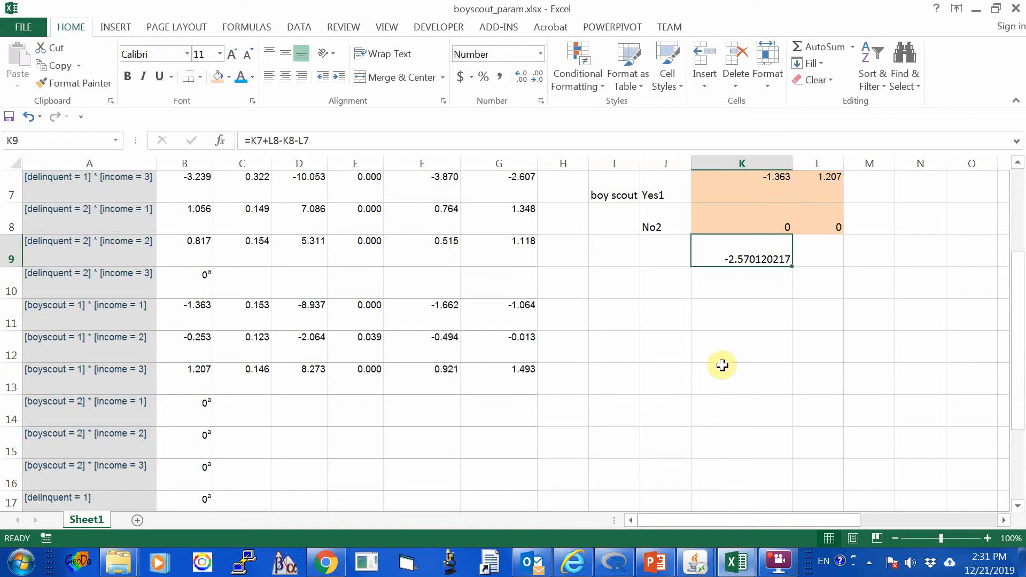
pyautogui.scroll(2, 724, 366)
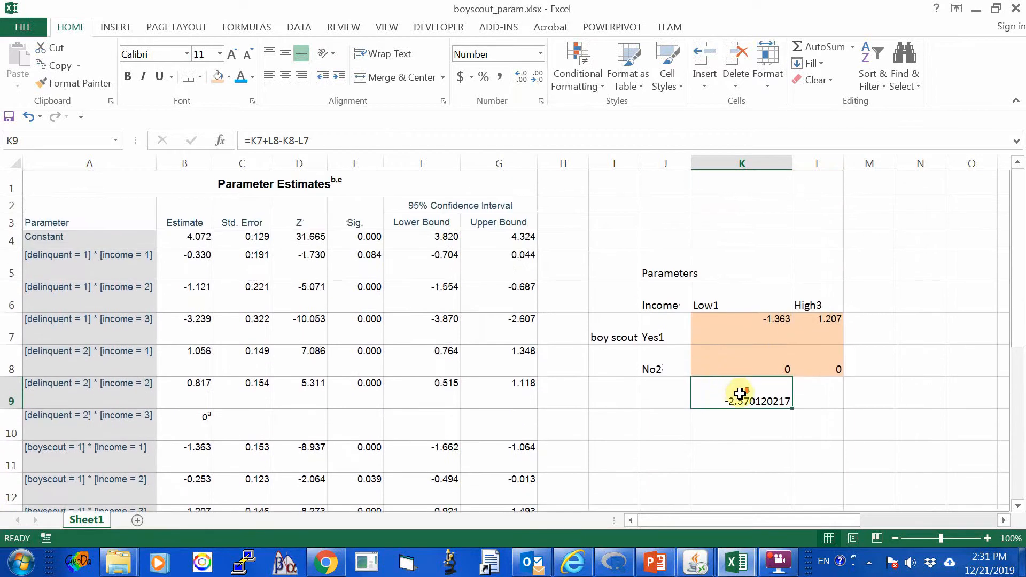
pyautogui.scroll(-2, 733, 393)
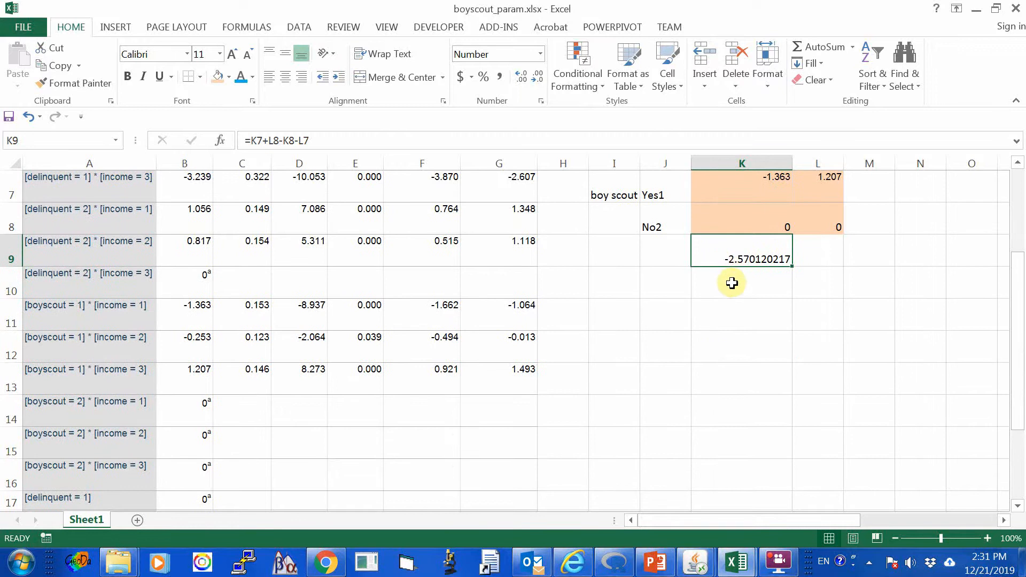
pyautogui.click(732, 283)
pyautogui.click(727, 257)
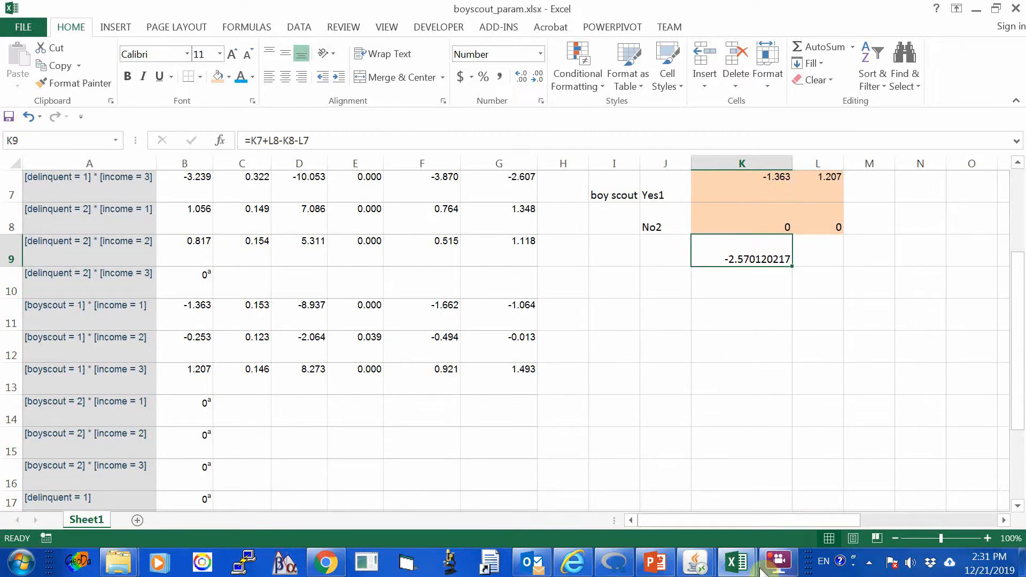
# Go back to boyscout_count.xlsx and review the odds ratio in O14 together with both expected count tables.
pyautogui.click(739, 566)
pyautogui.click(641, 521)
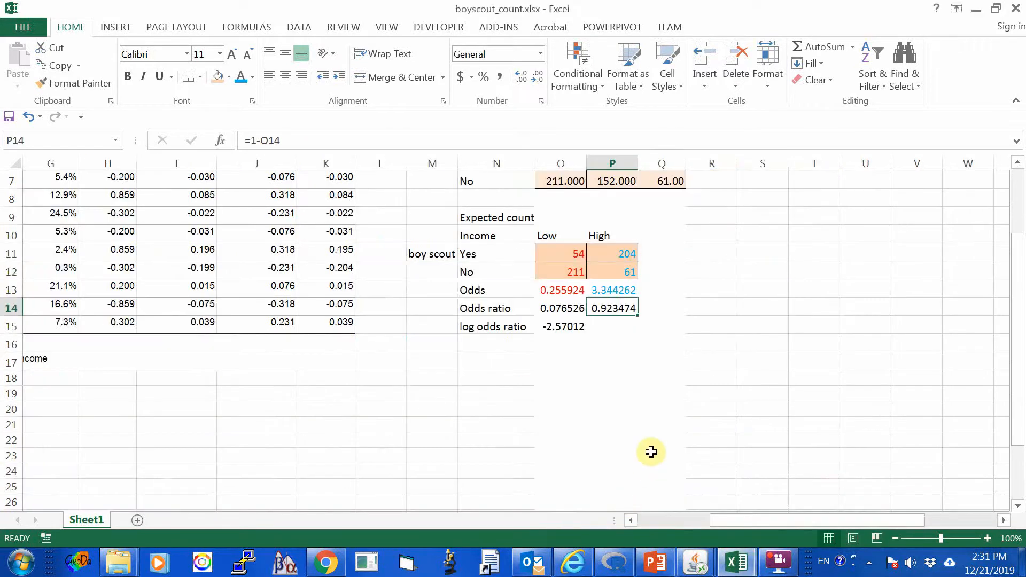
pyautogui.scroll(2, 650, 452)
pyautogui.scroll(-2, 650, 452)
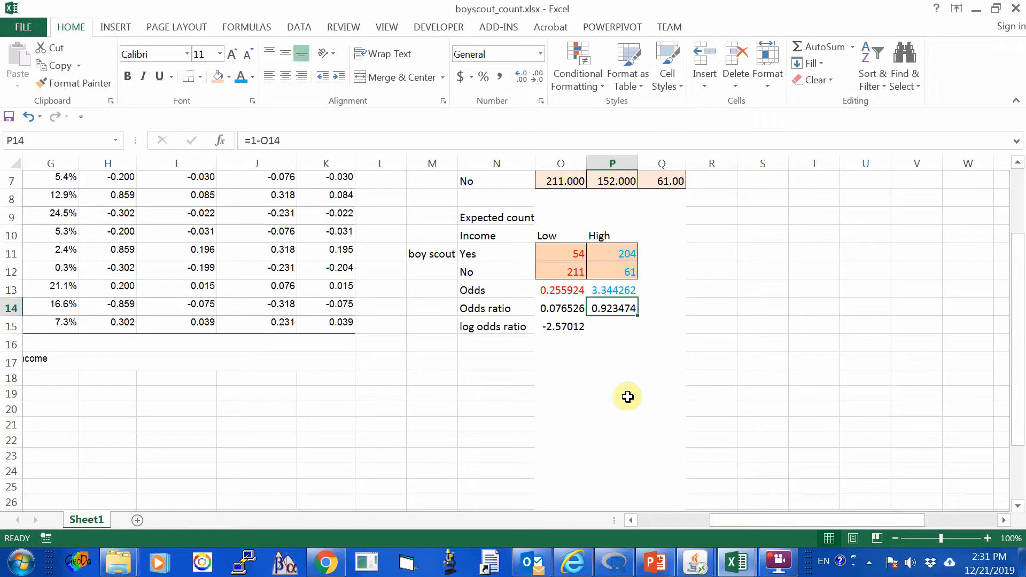
pyautogui.click(560, 311)
pyautogui.click(663, 342)
pyautogui.scroll(1, 644, 383)
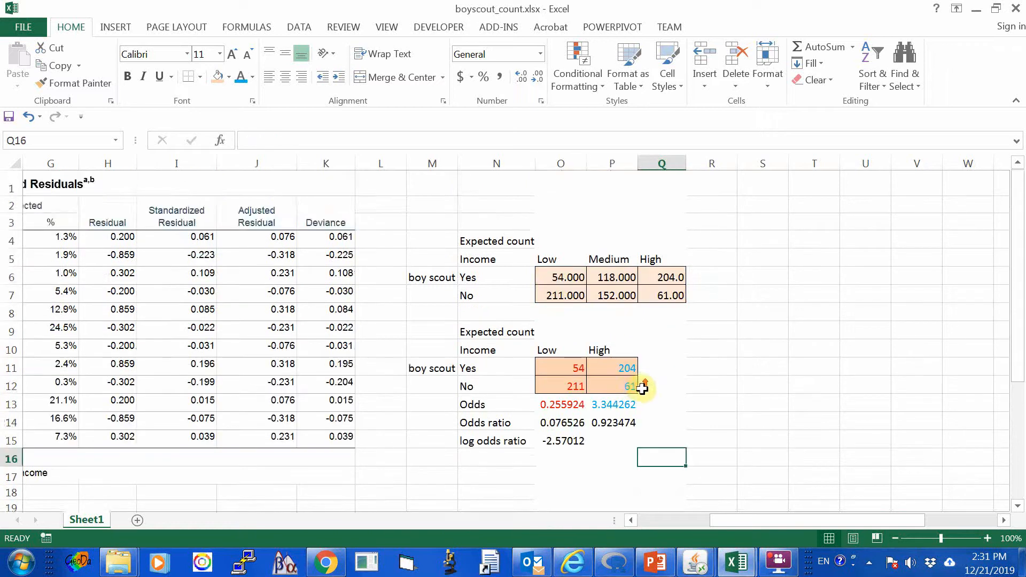
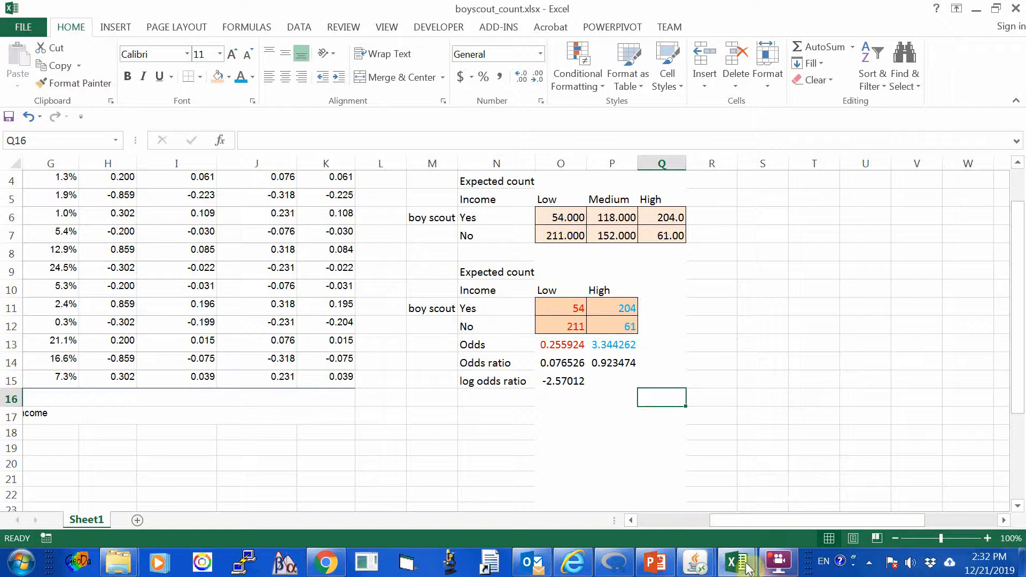
# Copy the boy scout by income expected count table in M4:Q7 and paste it as values starting at M17.
pyautogui.moveTo(745, 566)
pyautogui.click(683, 504)
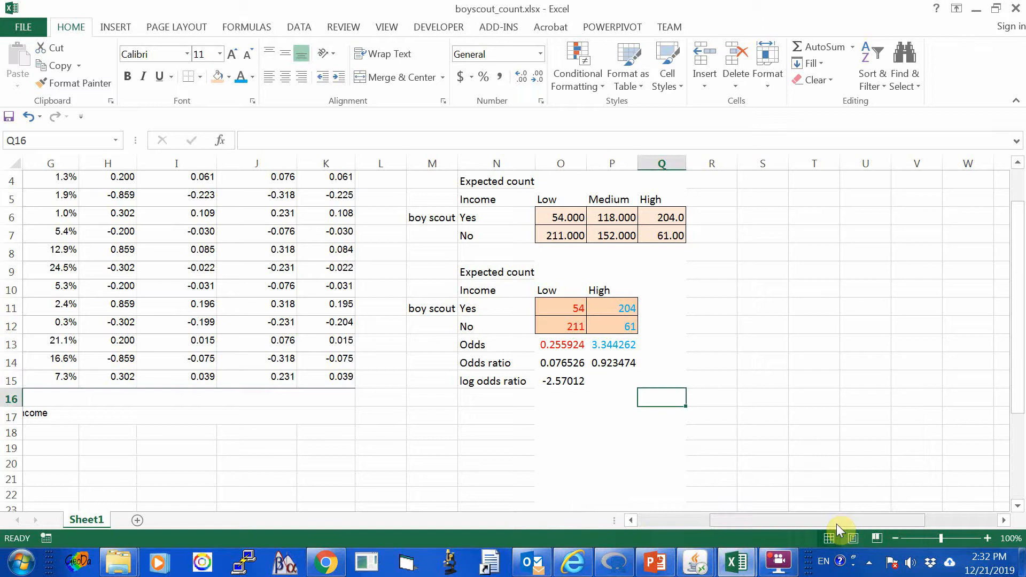
pyautogui.moveTo(836, 523); pyautogui.dragTo(719, 526)
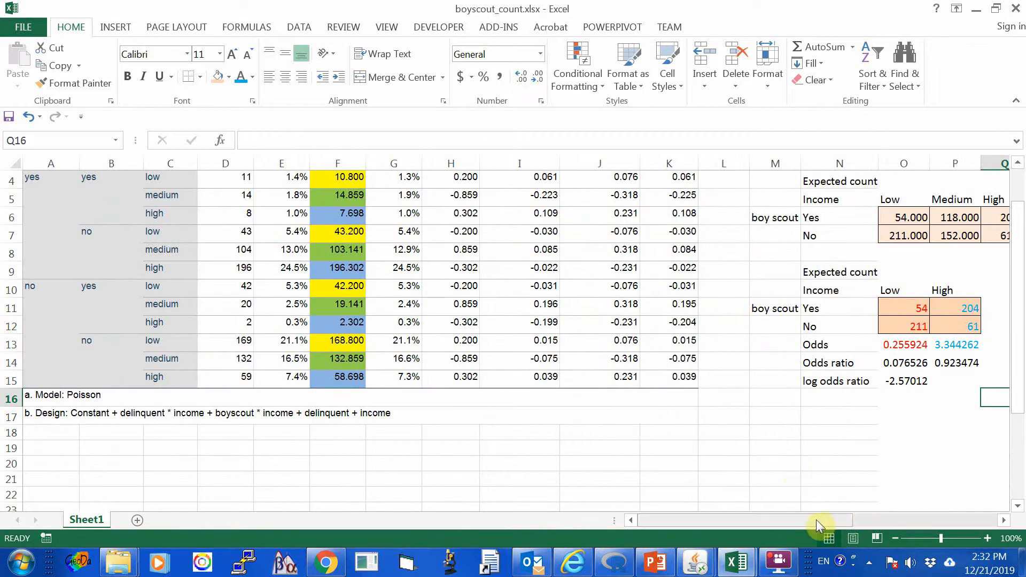
pyautogui.moveTo(816, 520); pyautogui.dragTo(887, 520)
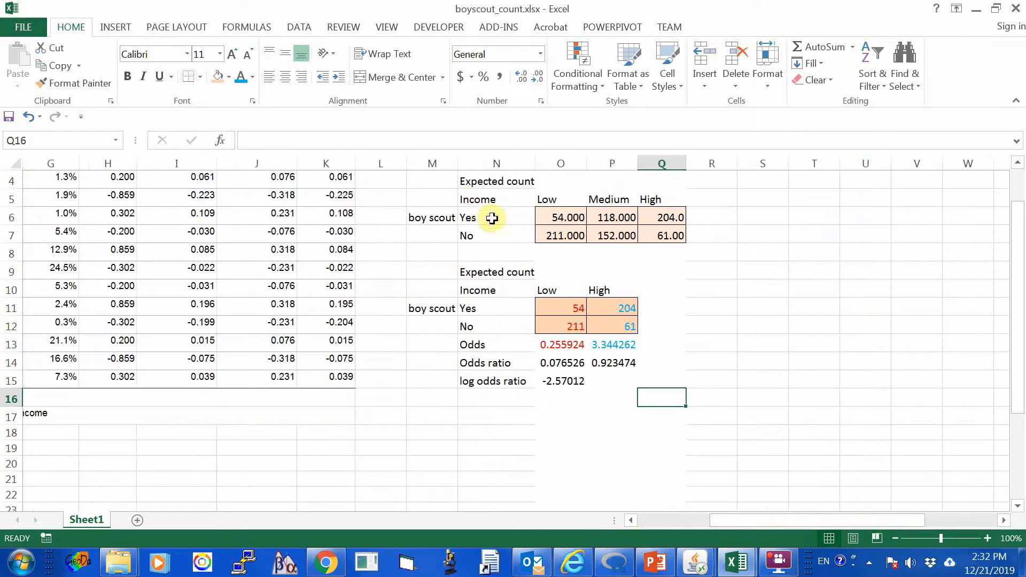
pyautogui.moveTo(425, 182); pyautogui.dragTo(669, 238)
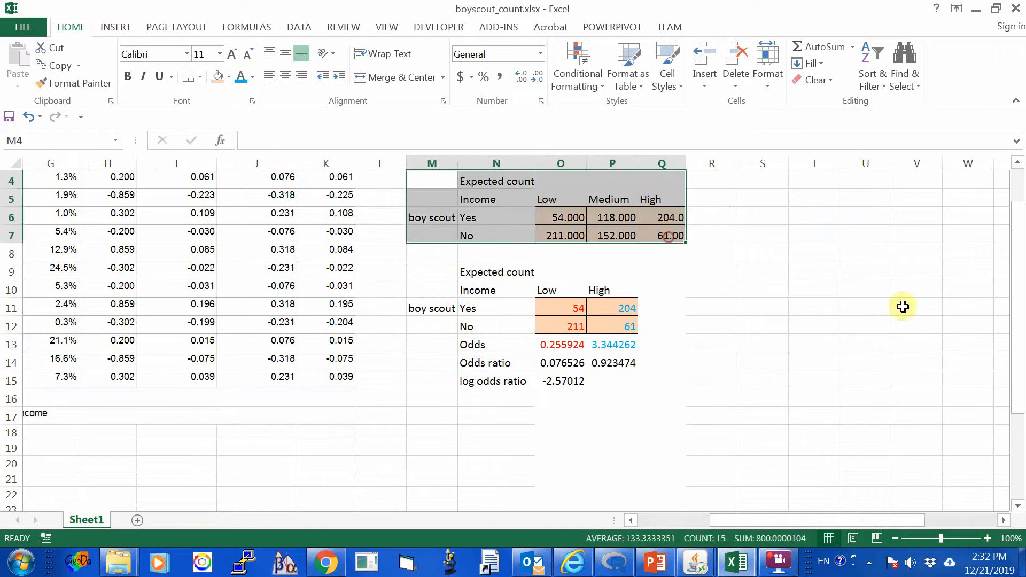
pyautogui.click(64, 68)
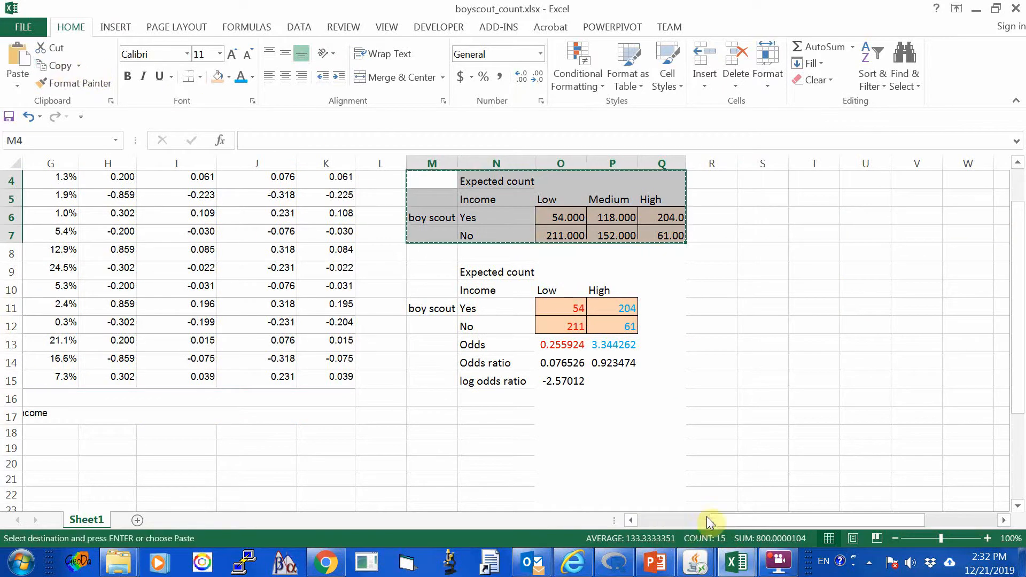
pyautogui.moveTo(710, 520); pyautogui.dragTo(635, 520)
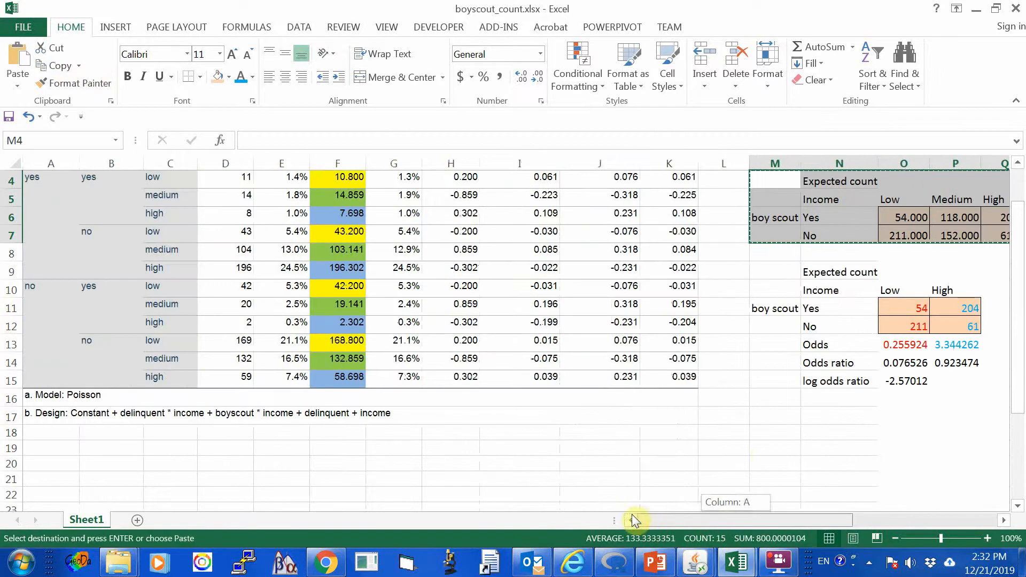
pyautogui.click(777, 422)
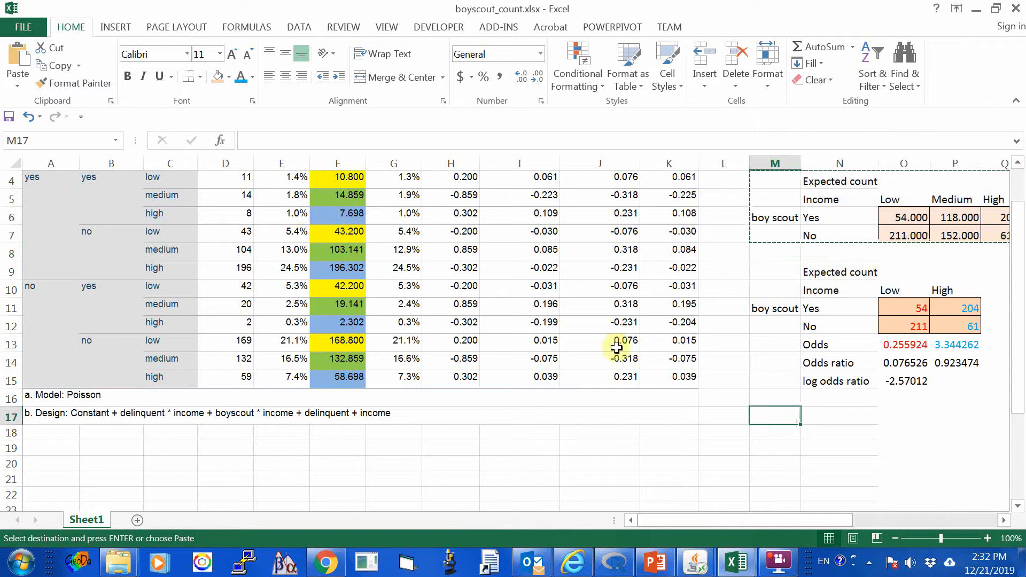
pyautogui.rightClick(776, 414)
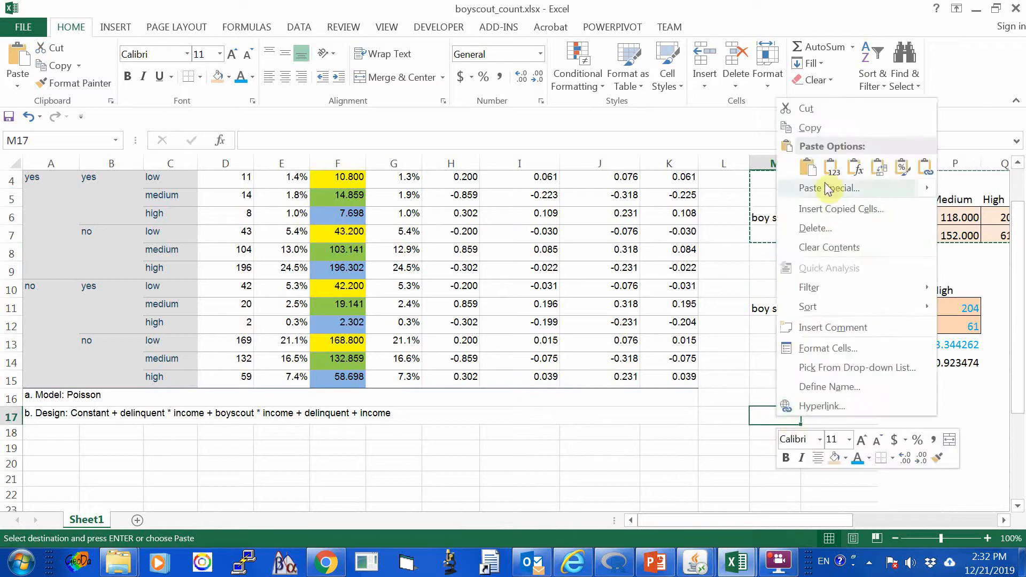
pyautogui.click(833, 168)
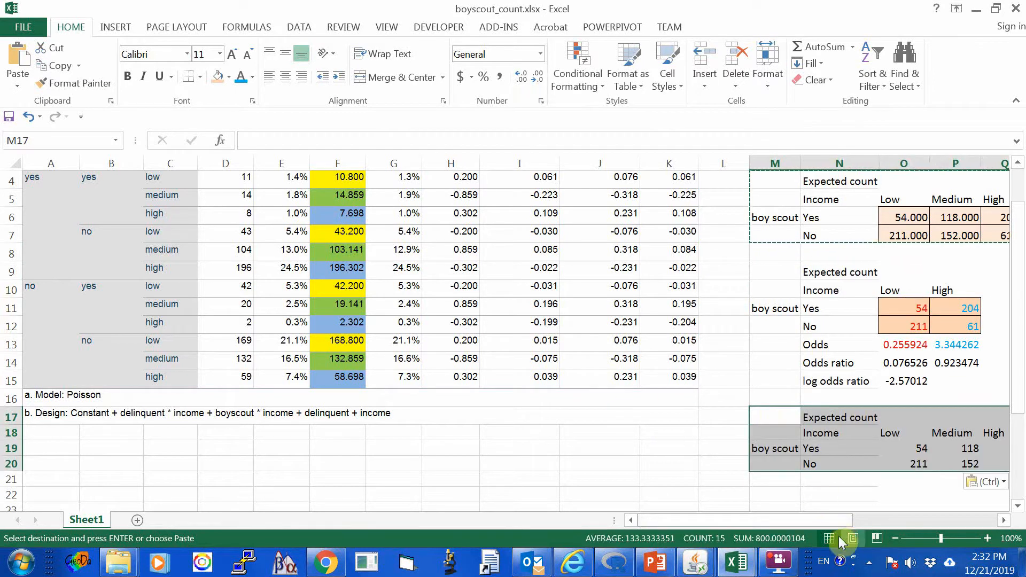
# Shade the pasted count cells O19:Q20 with the orange fill colour.
pyautogui.moveTo(807, 520); pyautogui.dragTo(881, 516)
pyautogui.moveTo(570, 447); pyautogui.dragTo(651, 461)
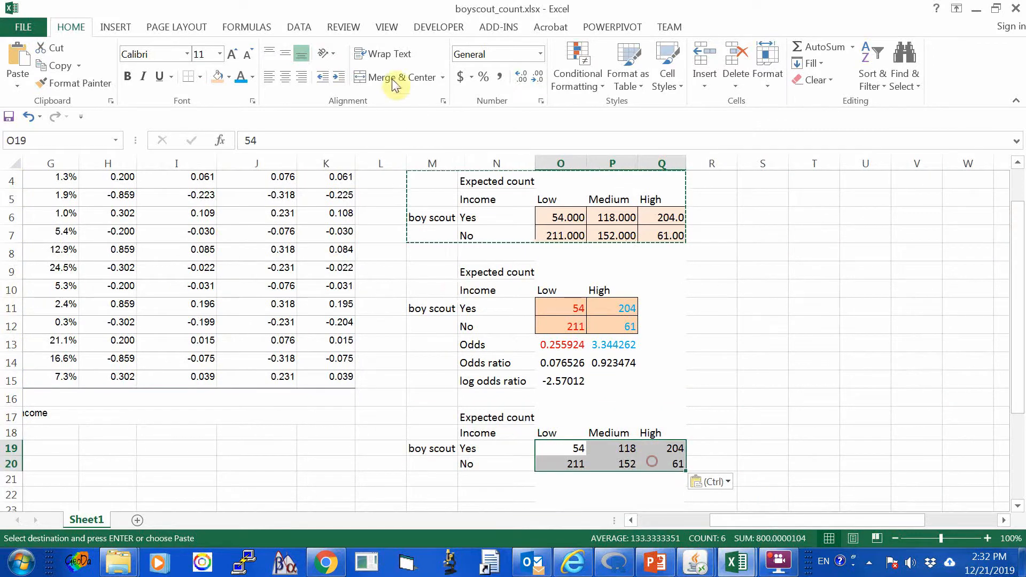
pyautogui.click(218, 76)
pyautogui.click(401, 448)
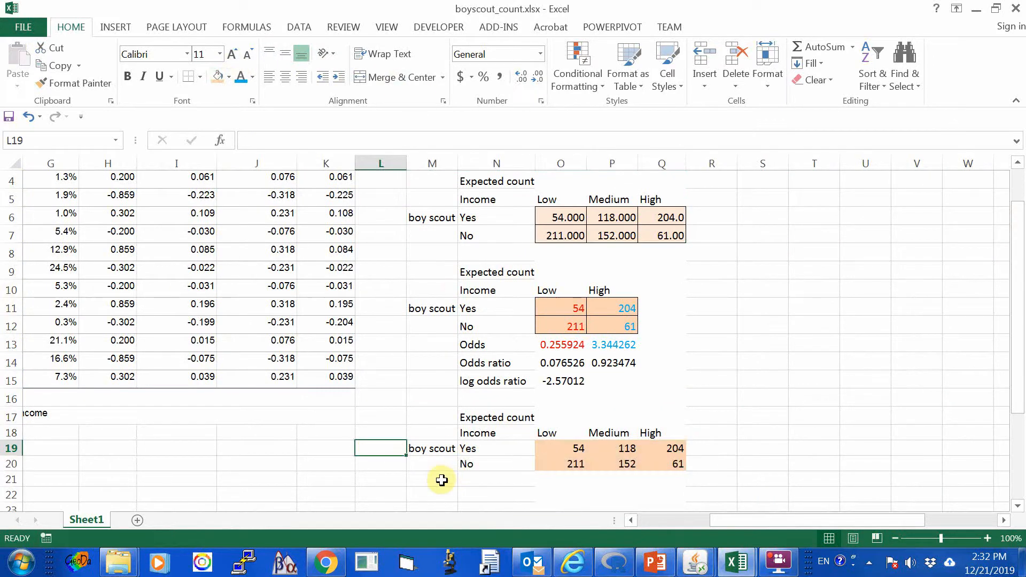
# Replace the row label in M19 with the word "delinquent", copied from the design note in A17.
pyautogui.scroll(-2, 443, 468)
pyautogui.click(430, 341)
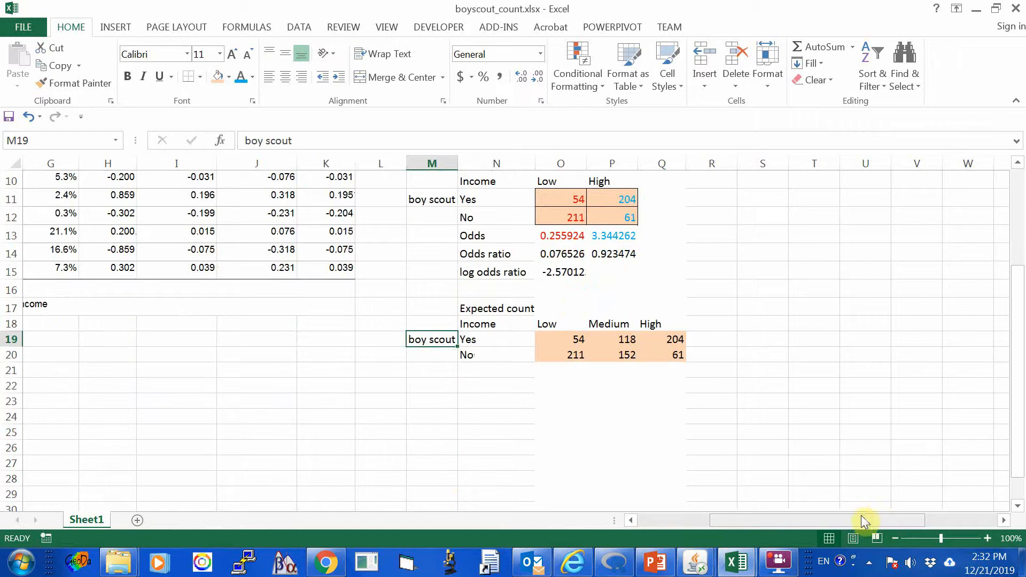
pyautogui.moveTo(860, 517); pyautogui.dragTo(671, 533)
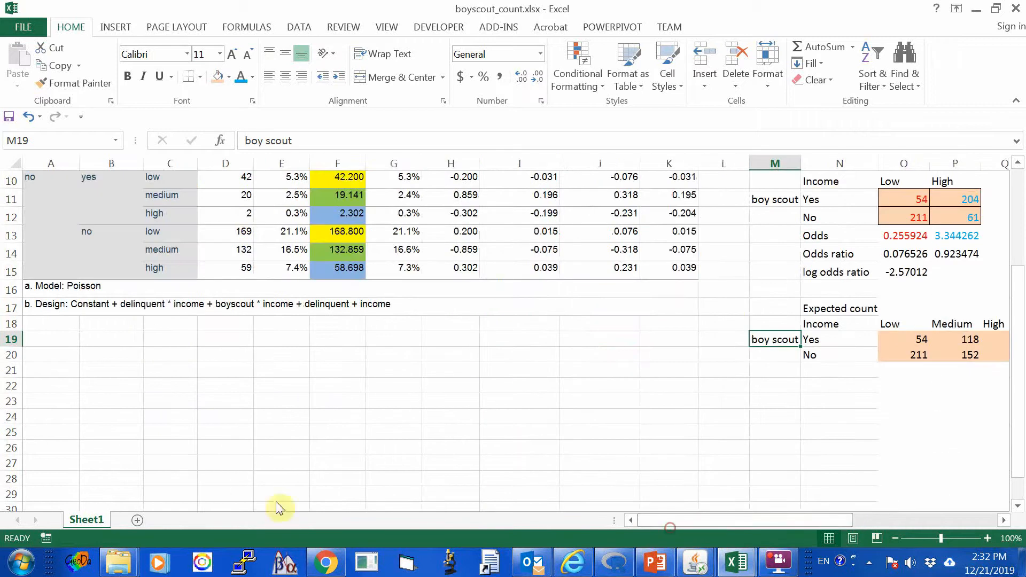
pyautogui.click(49, 299)
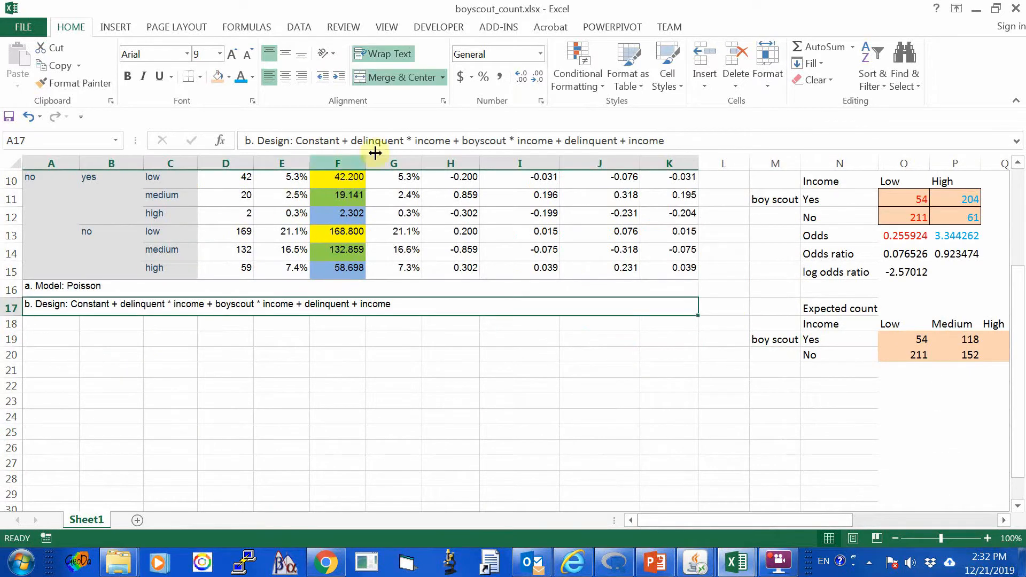
pyautogui.moveTo(404, 141); pyautogui.dragTo(351, 141)
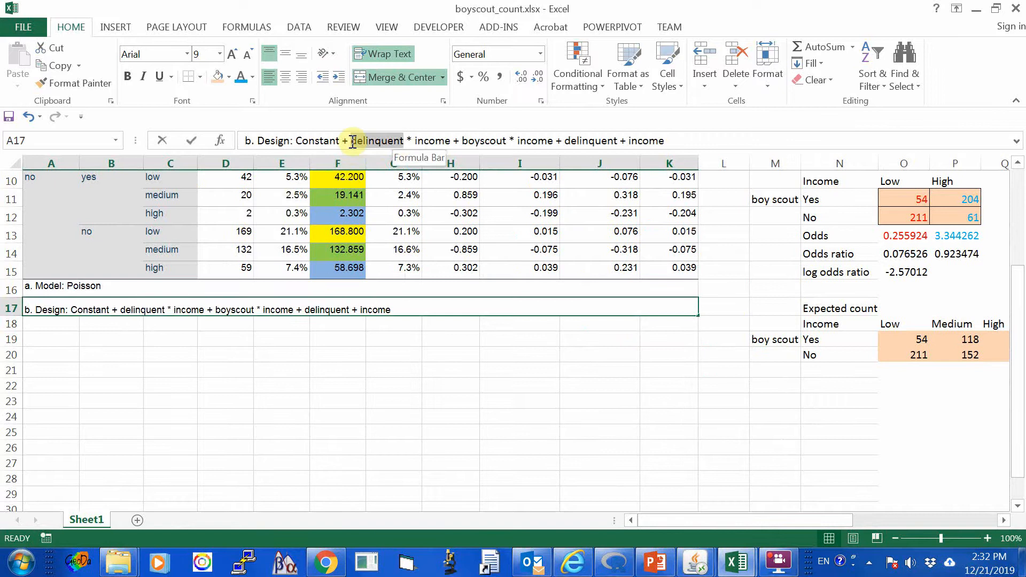
pyautogui.click(54, 67)
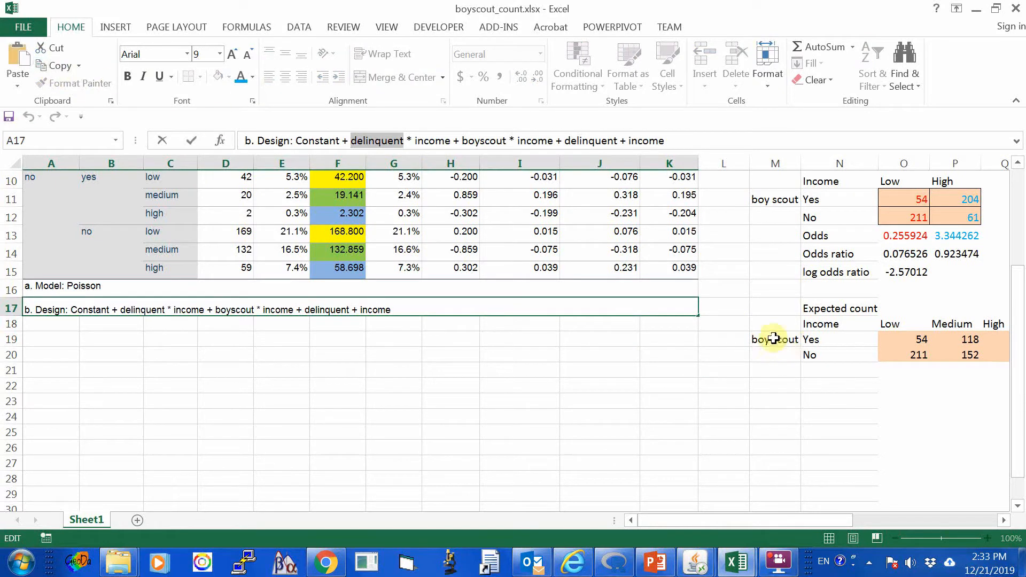
pyautogui.click(758, 338)
pyautogui.click(16, 62)
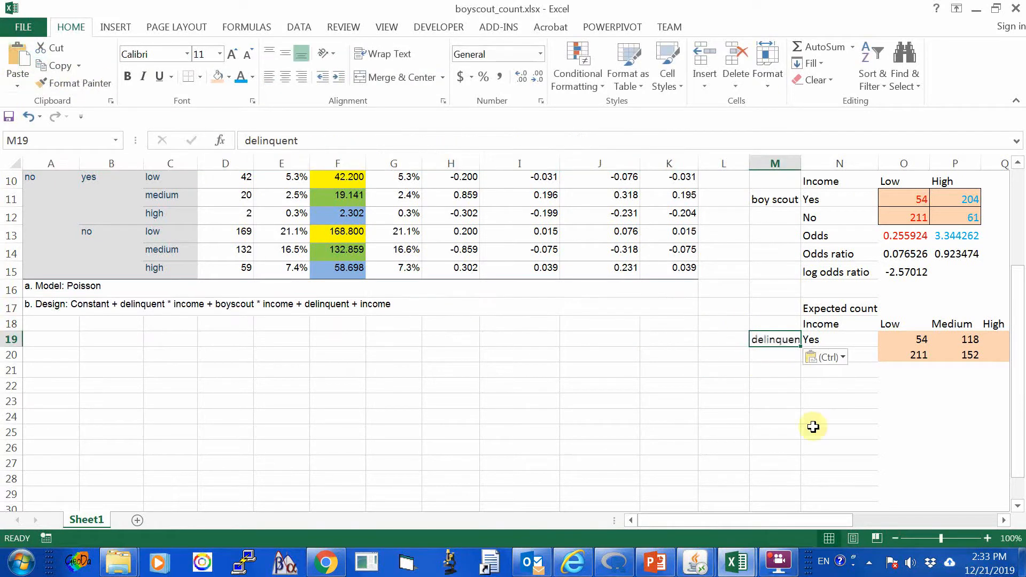
# Examine the delinquent by income table in M17:Q20 alongside the expected counts in the Cell Counts and Residuals table.
pyautogui.moveTo(824, 522); pyautogui.dragTo(873, 512)
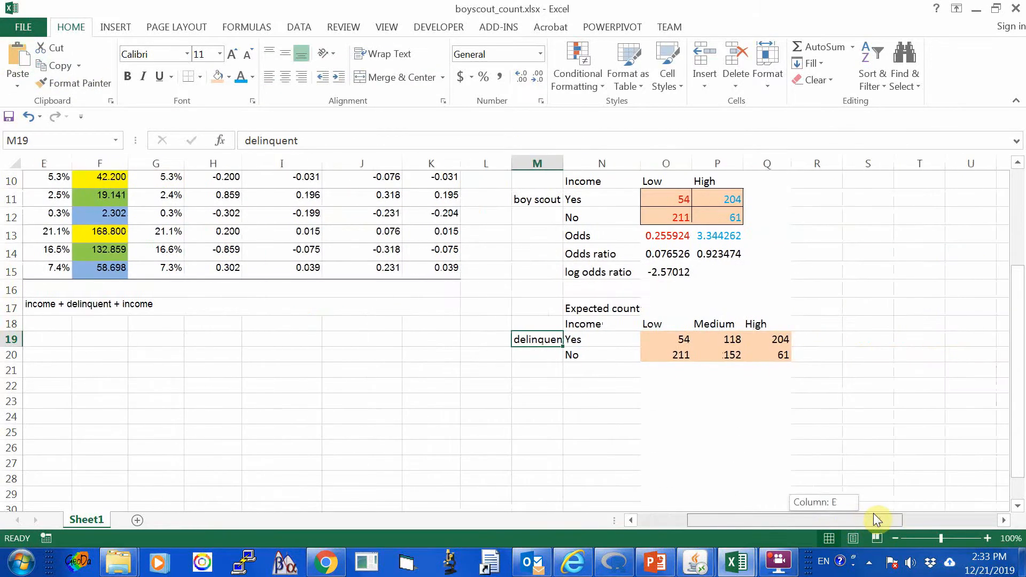
pyautogui.click(634, 351)
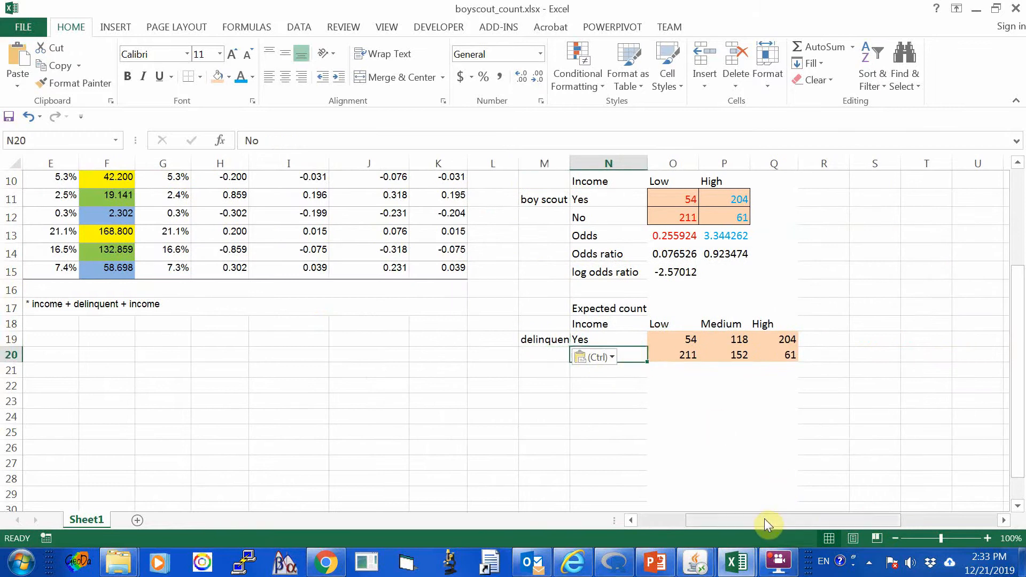
pyautogui.moveTo(764, 518); pyautogui.dragTo(679, 516)
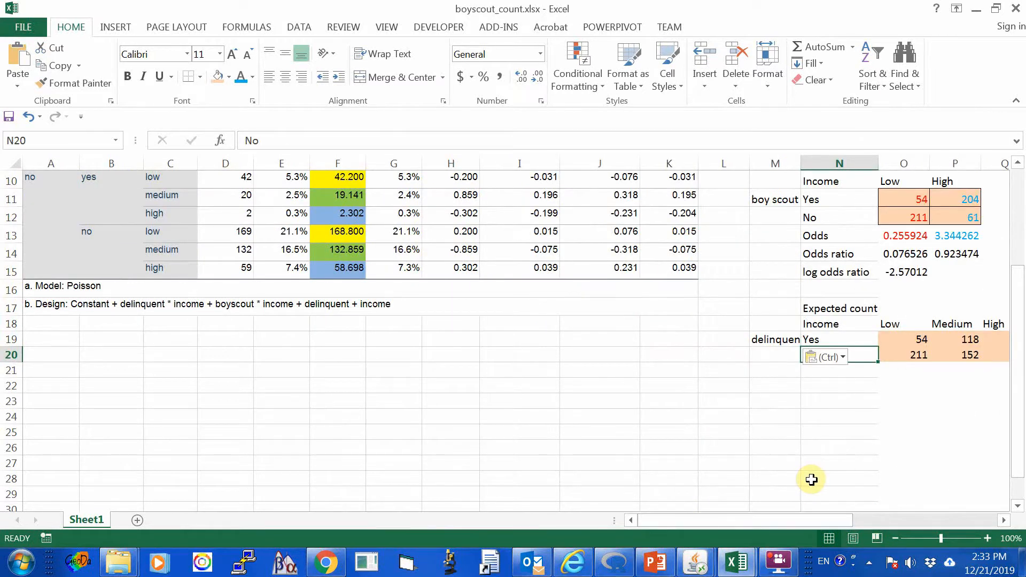
pyautogui.scroll(1, 809, 477)
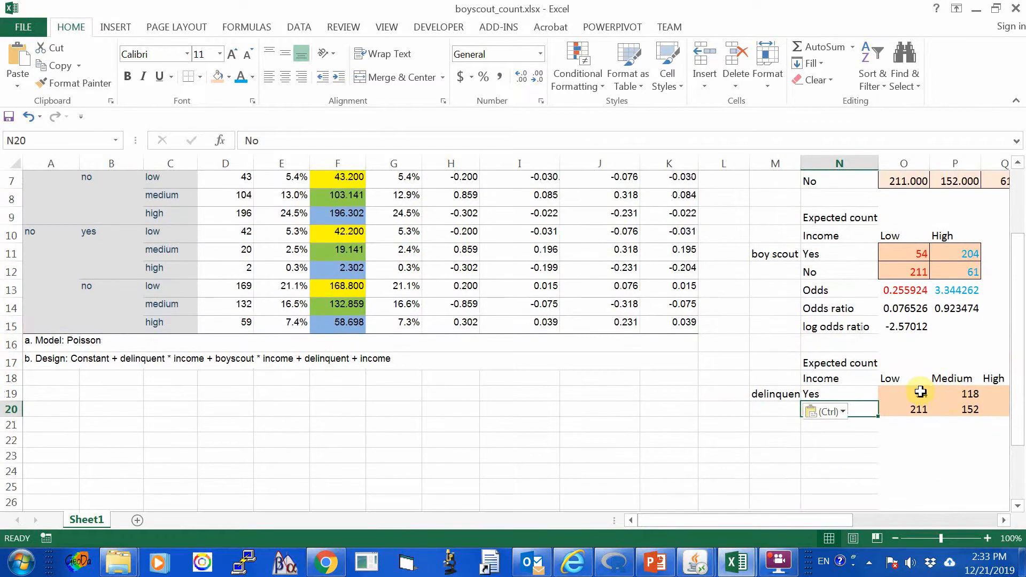
pyautogui.click(920, 393)
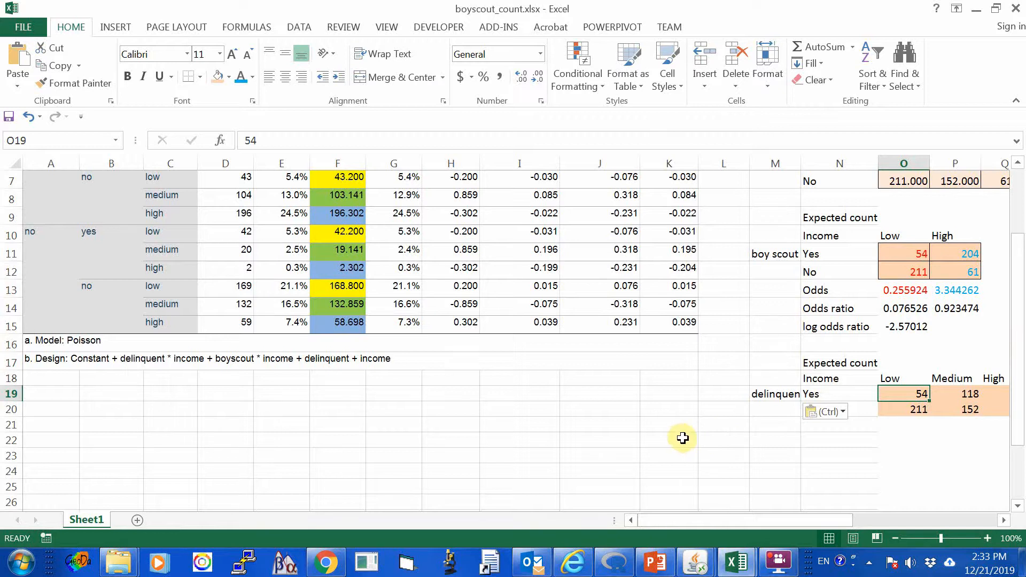
pyautogui.scroll(1, 683, 438)
pyautogui.scroll(1, 683, 438)
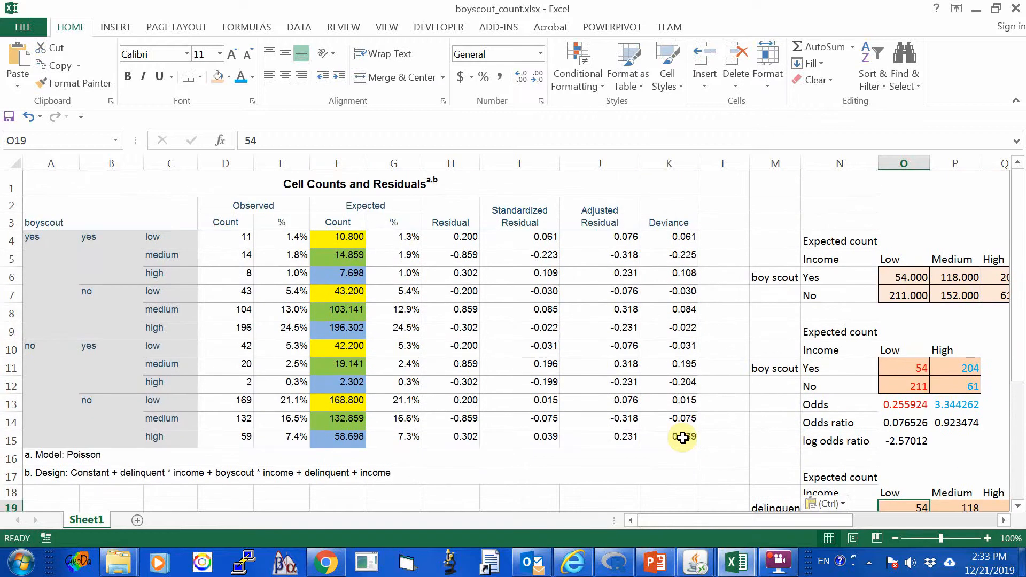
pyautogui.scroll(-1, 682, 439)
pyautogui.scroll(1, 680, 435)
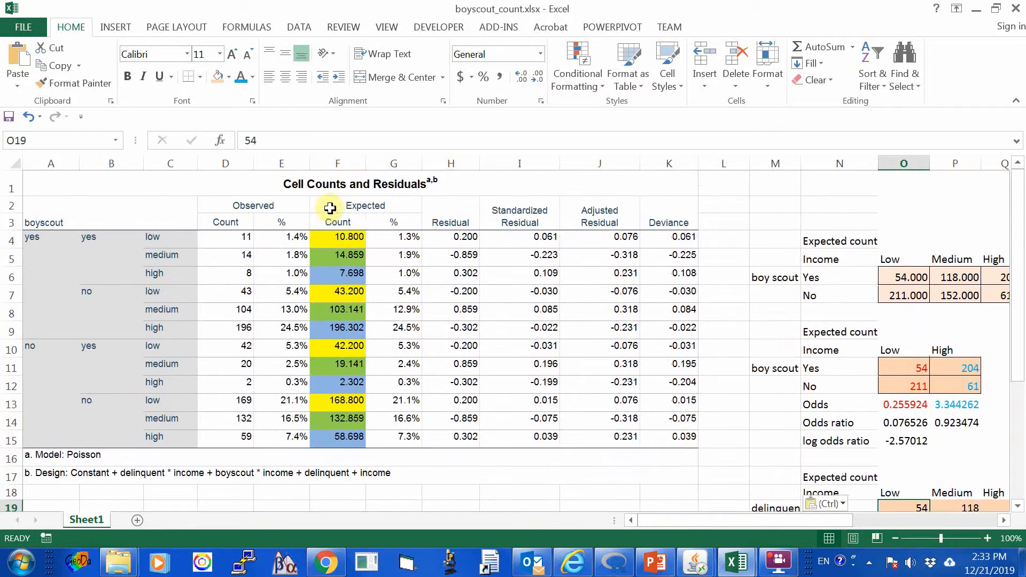
# Remove the colour coding from the expected counts in F4:F15 by giving the cells a white fill and black font.
pyautogui.moveTo(337, 243); pyautogui.dragTo(347, 436)
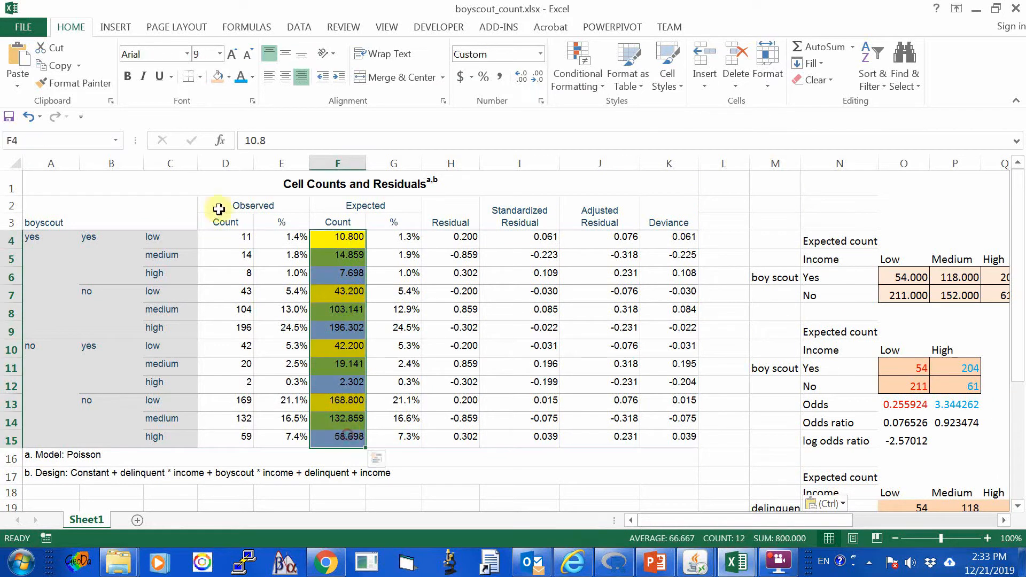
pyautogui.click(253, 77)
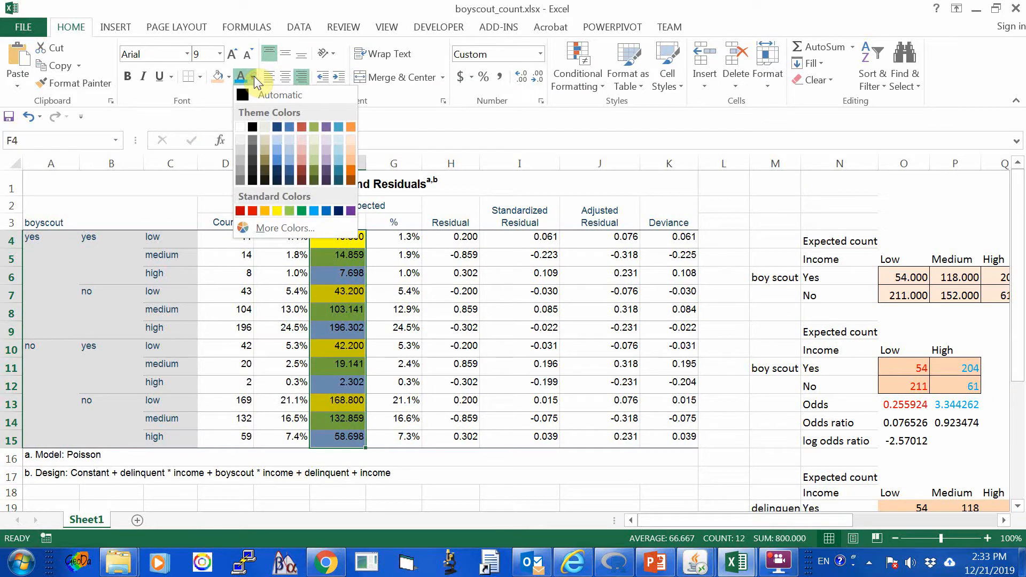
pyautogui.click(243, 131)
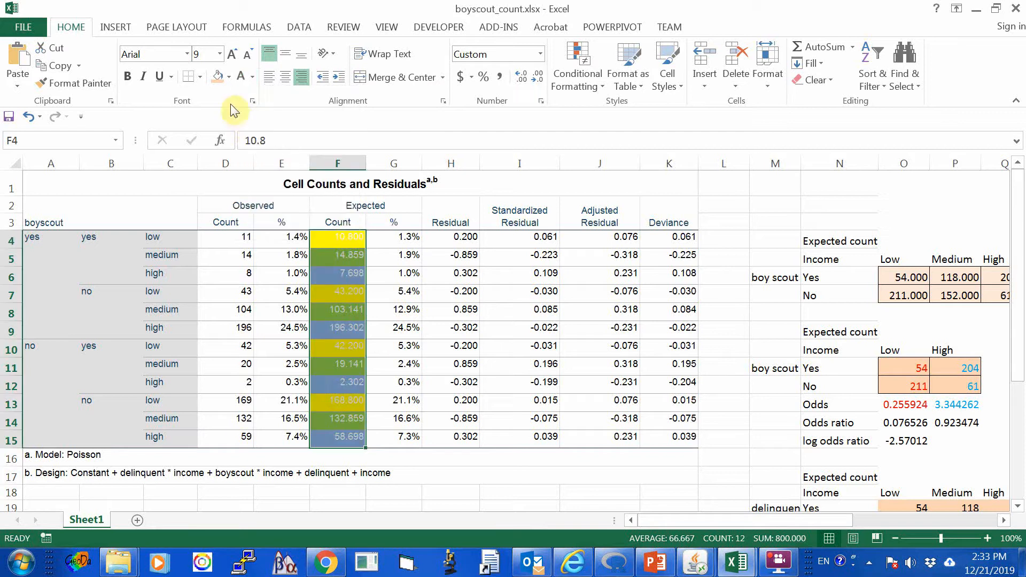
pyautogui.click(229, 78)
pyautogui.click(221, 113)
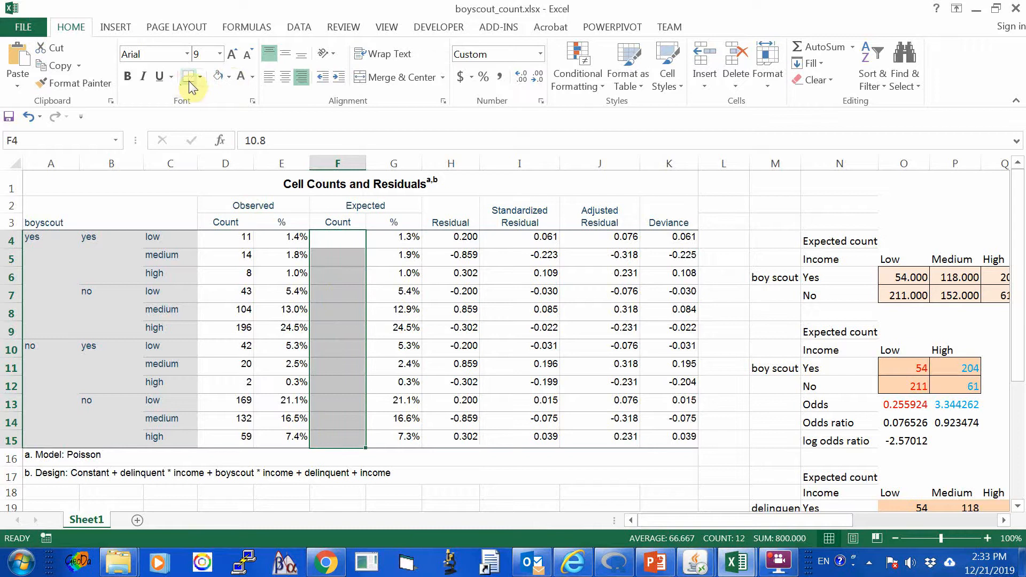
pyautogui.click(253, 77)
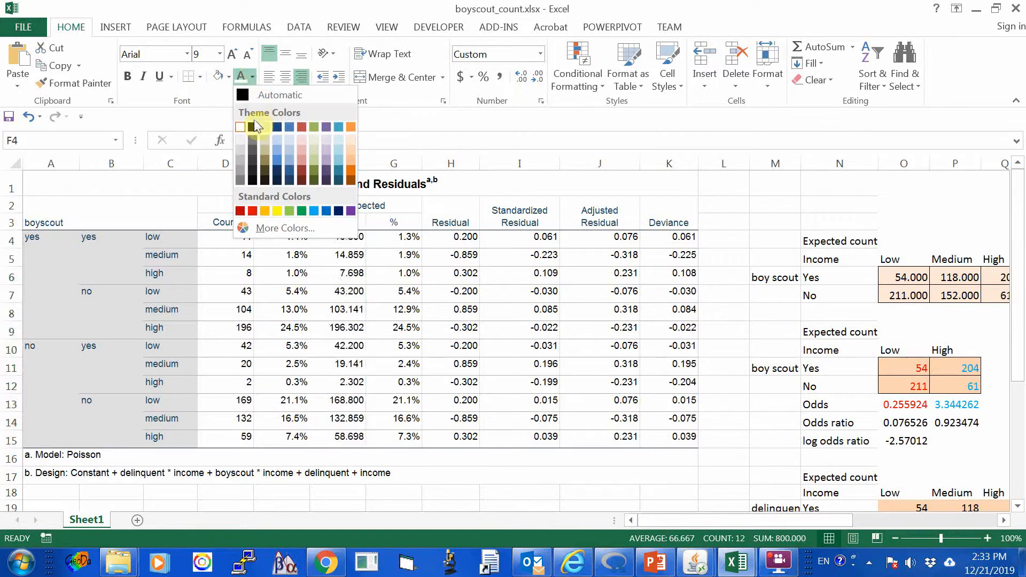
pyautogui.click(250, 124)
pyautogui.click(476, 462)
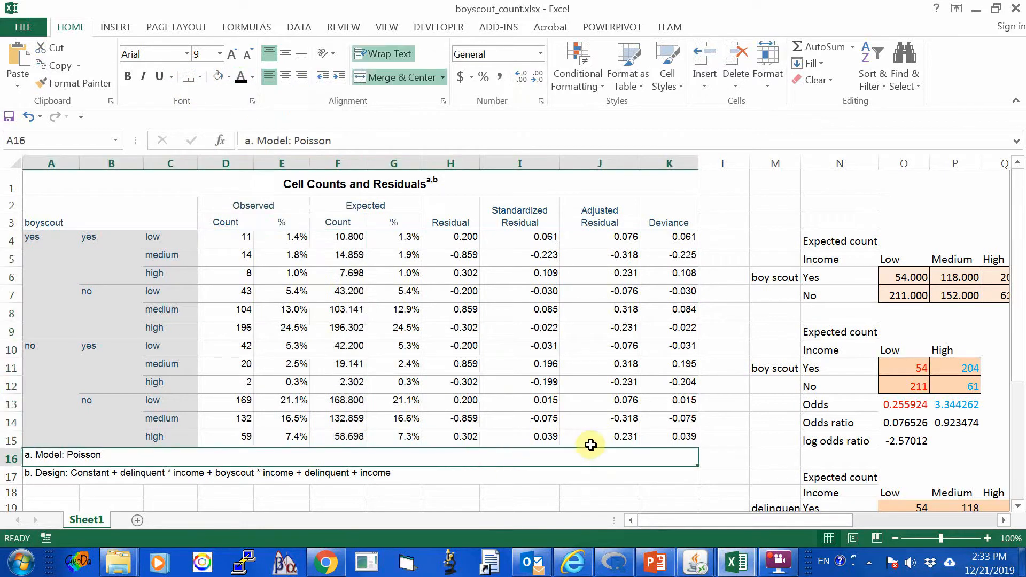
# Check the Yes row and Low column labels of the delinquent table against the Cell Counts and Residuals table.
pyautogui.scroll(-1, 589, 451)
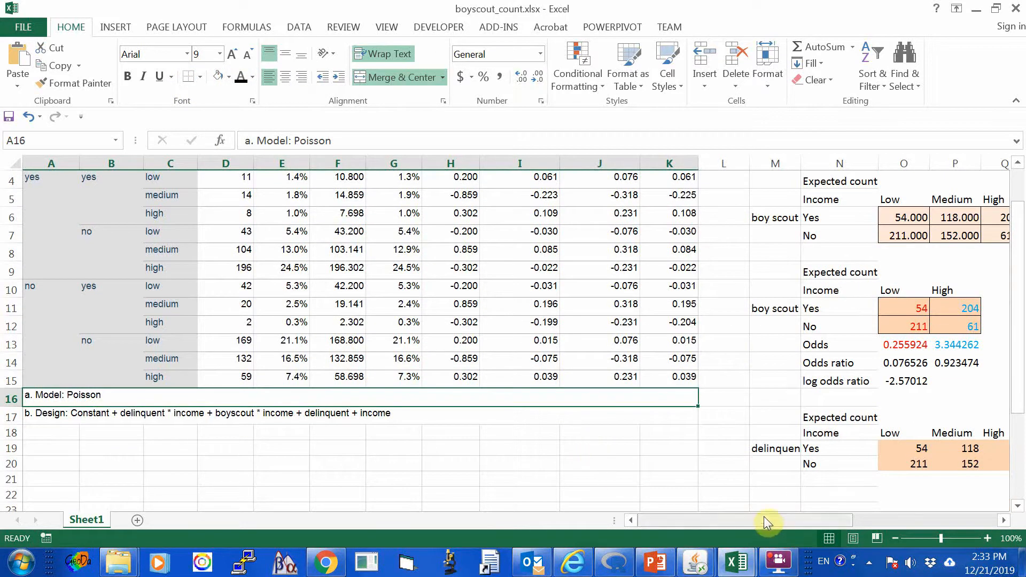
pyautogui.moveTo(764, 516)
pyautogui.mouseDown()
pyautogui.moveTo(787, 515)
pyautogui.moveTo(747, 519)
pyautogui.mouseUp()
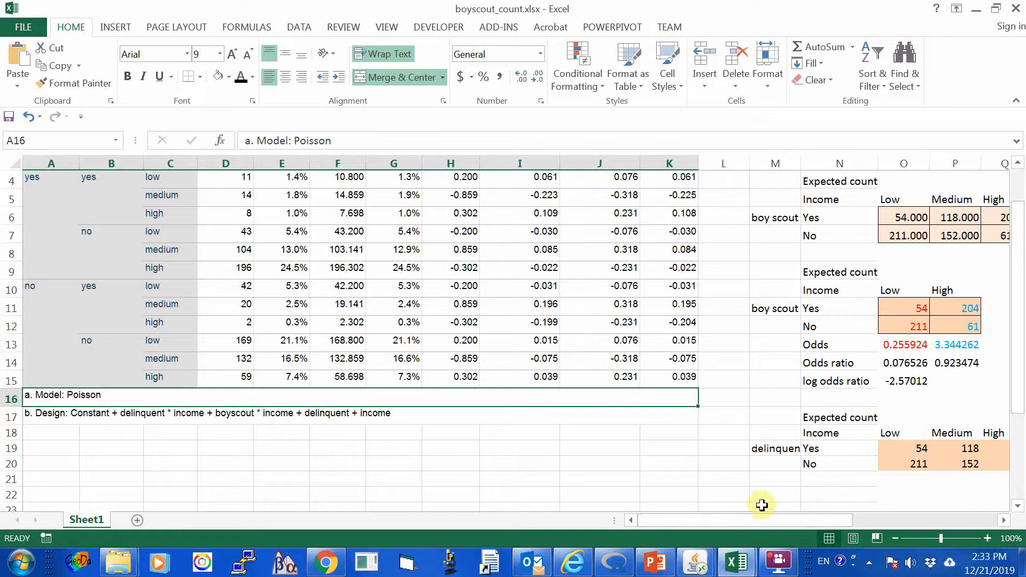
pyautogui.click(826, 450)
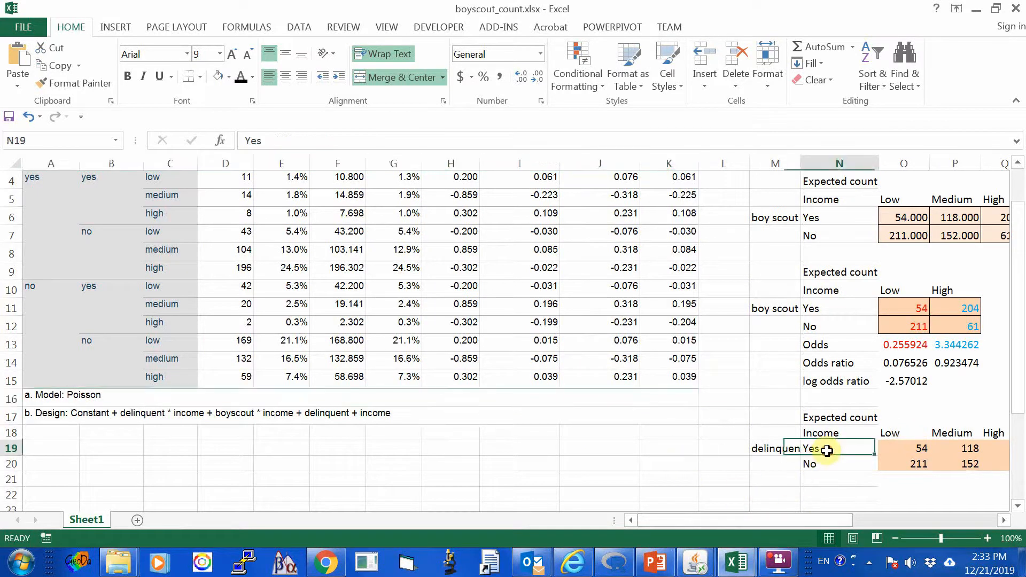
pyautogui.click(900, 432)
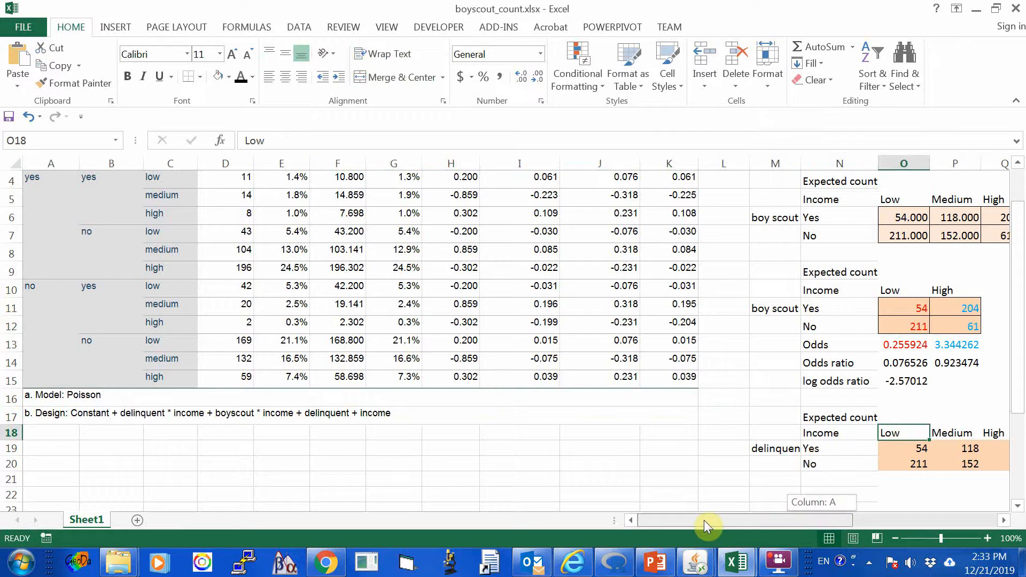
pyautogui.scroll(1, 398, 462)
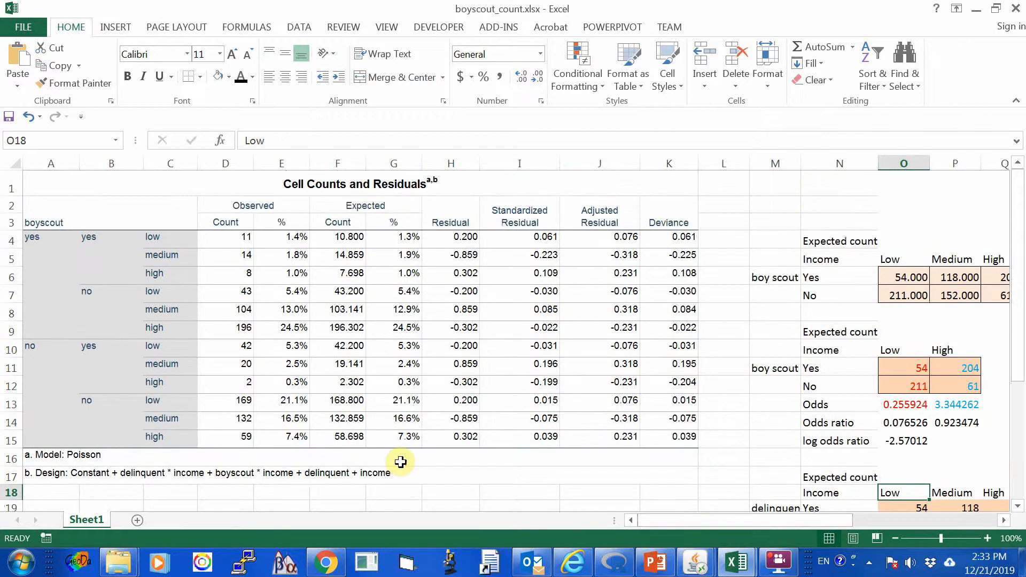
# Check the two delinquent "yes" groups in column B against the boyscout "yes" and "no" groups in the Cell Counts and Residuals table.
pyautogui.click(94, 237)
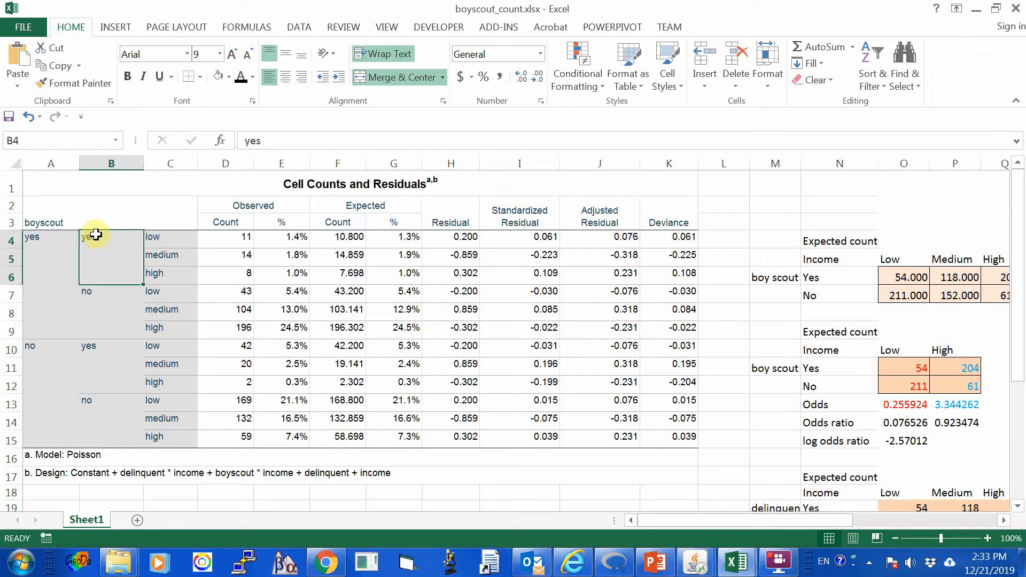
pyautogui.click(92, 344)
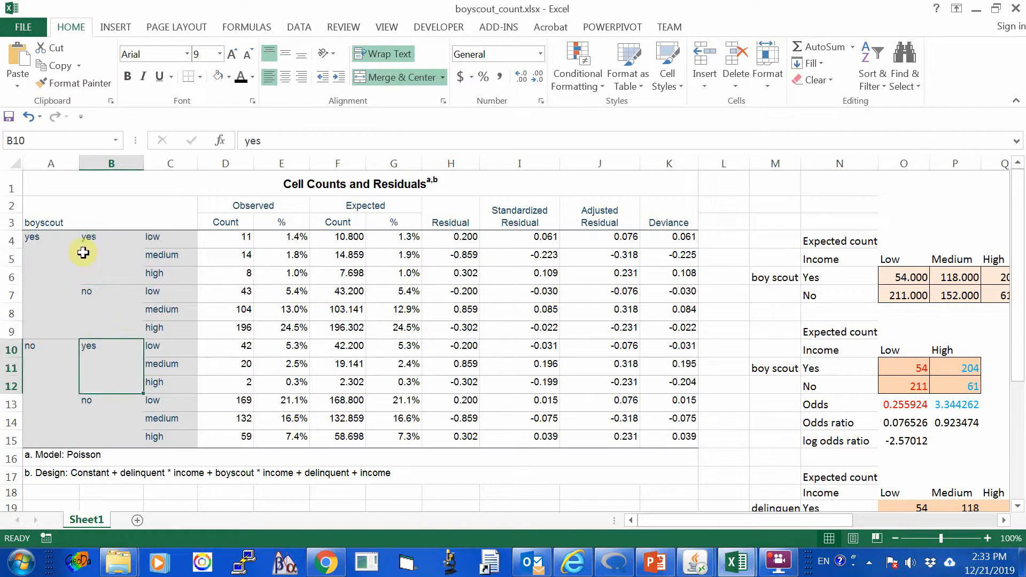
pyautogui.click(93, 236)
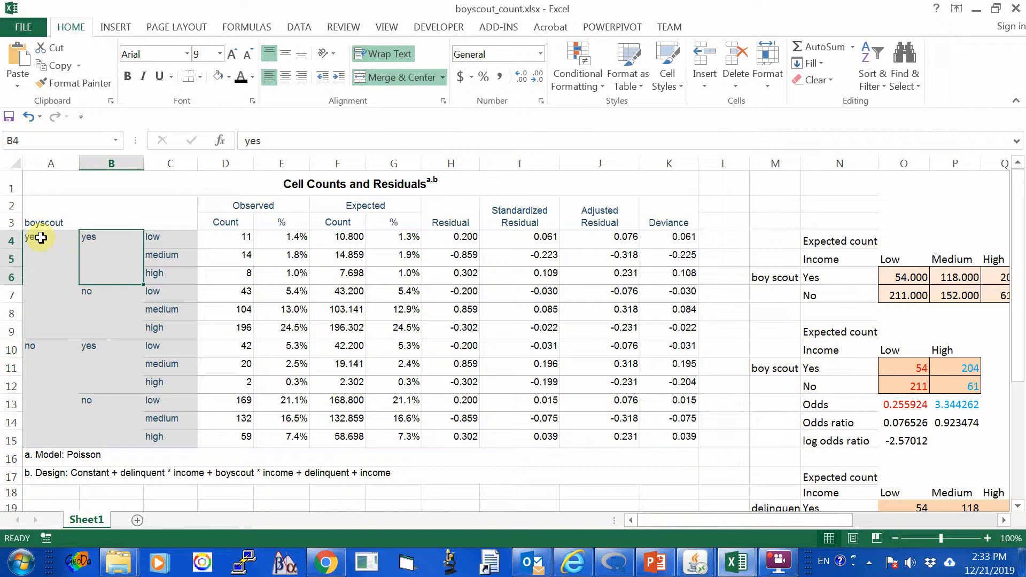
pyautogui.click(108, 343)
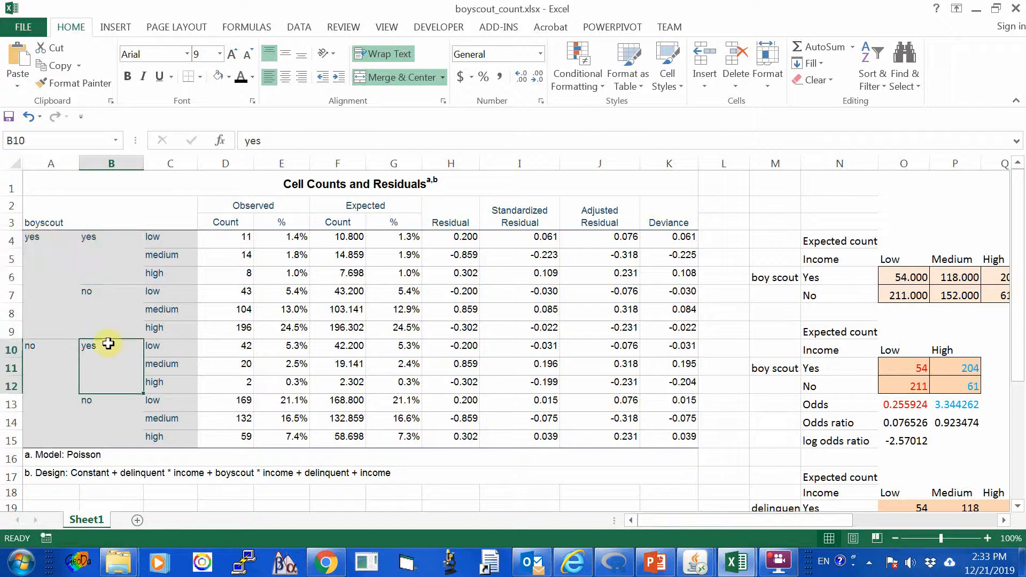
pyautogui.click(31, 345)
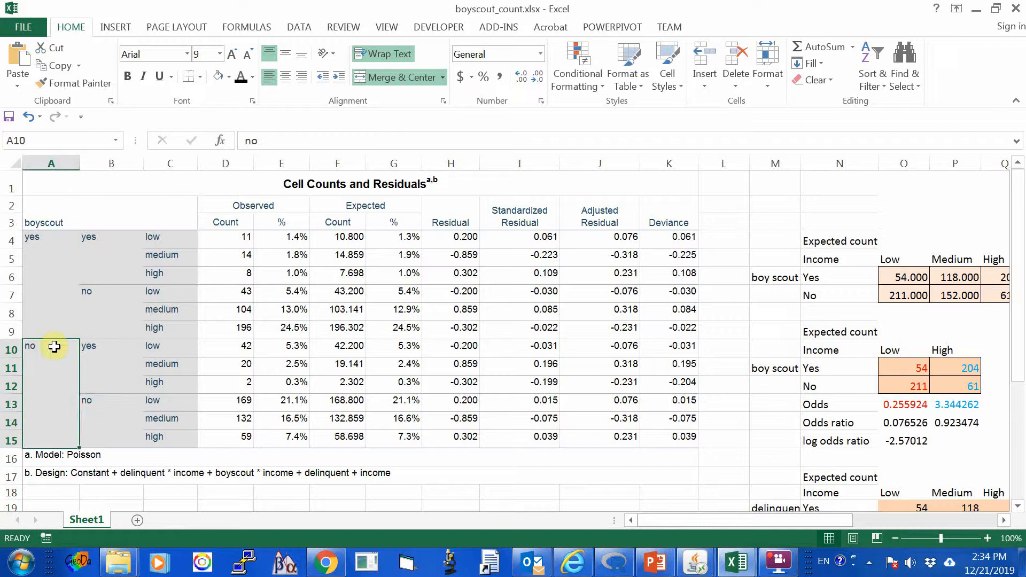
# Highlight the low-income delinquent "yes" expected counts in F4 and F10 with a yellow fill.
pyautogui.click(343, 237)
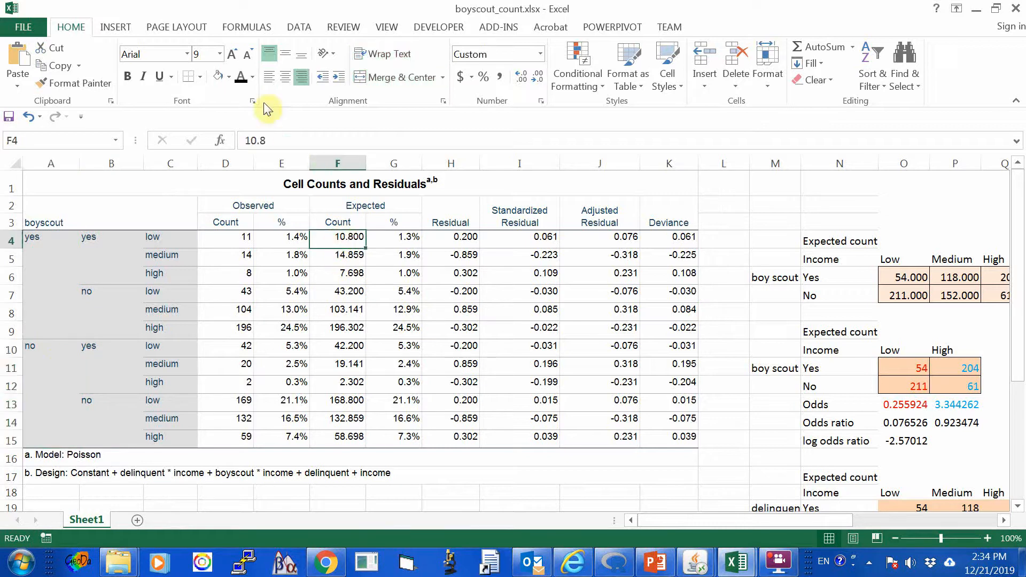
pyautogui.click(229, 76)
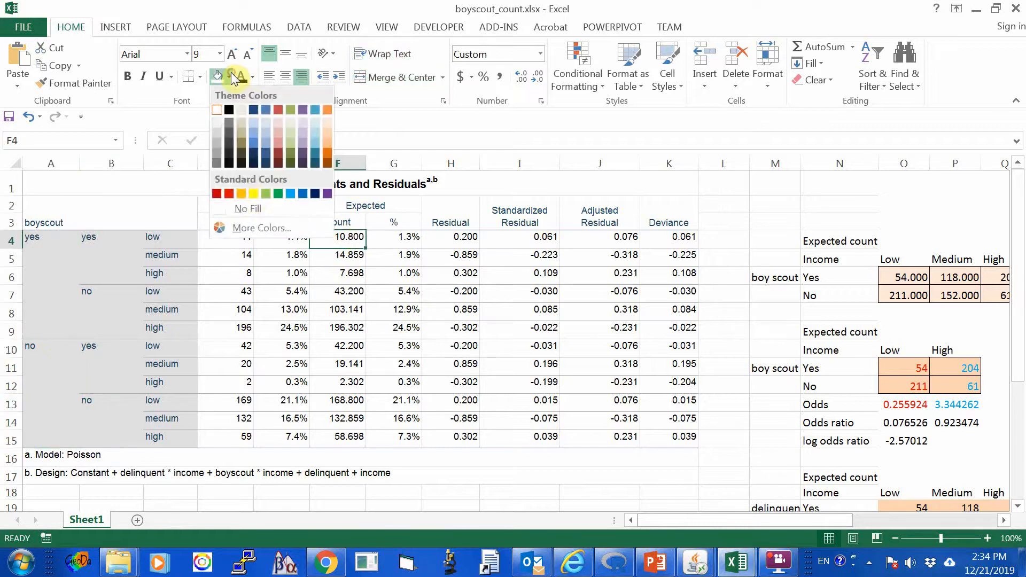
pyautogui.click(254, 193)
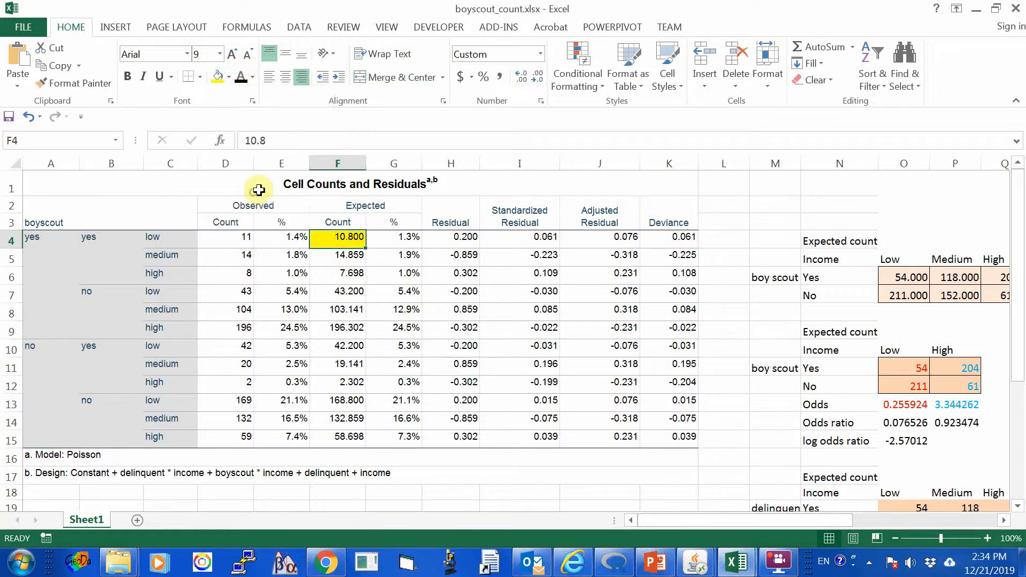
pyautogui.click(342, 347)
pyautogui.click(216, 76)
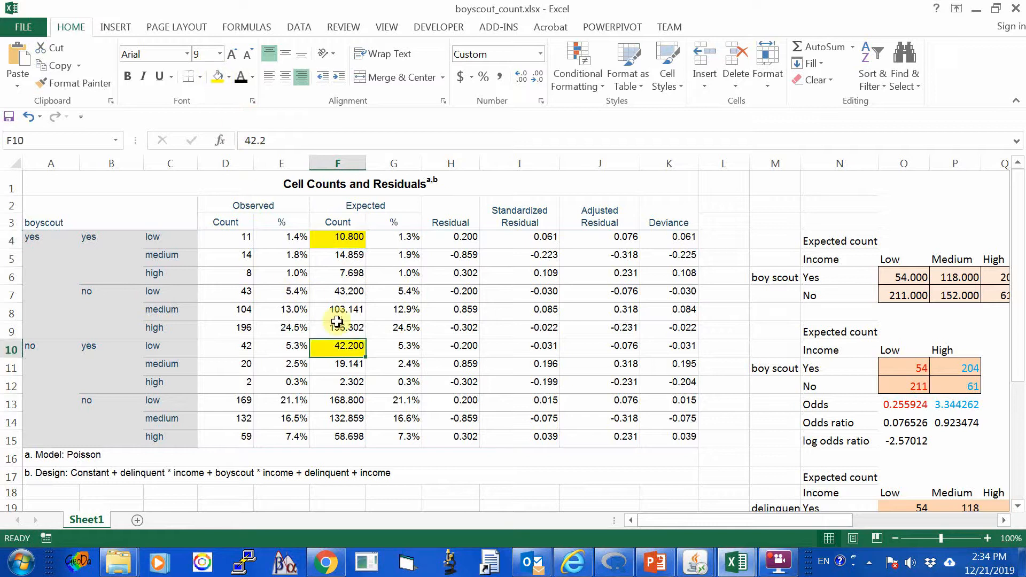
pyautogui.click(346, 242)
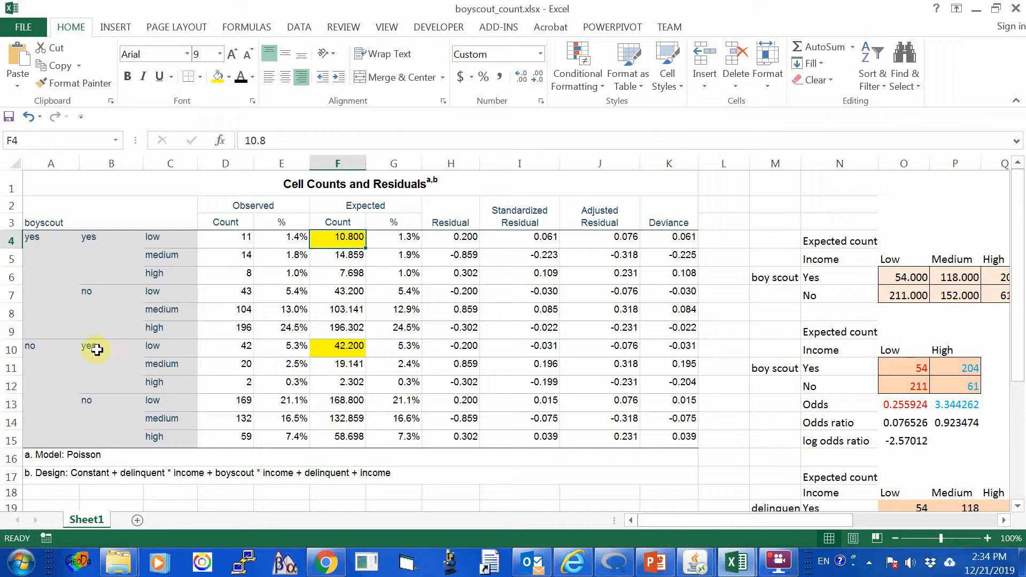
# Clear the copied counts from O19:Q20 in the delinquent by income table.
pyautogui.scroll(-1, 436, 378)
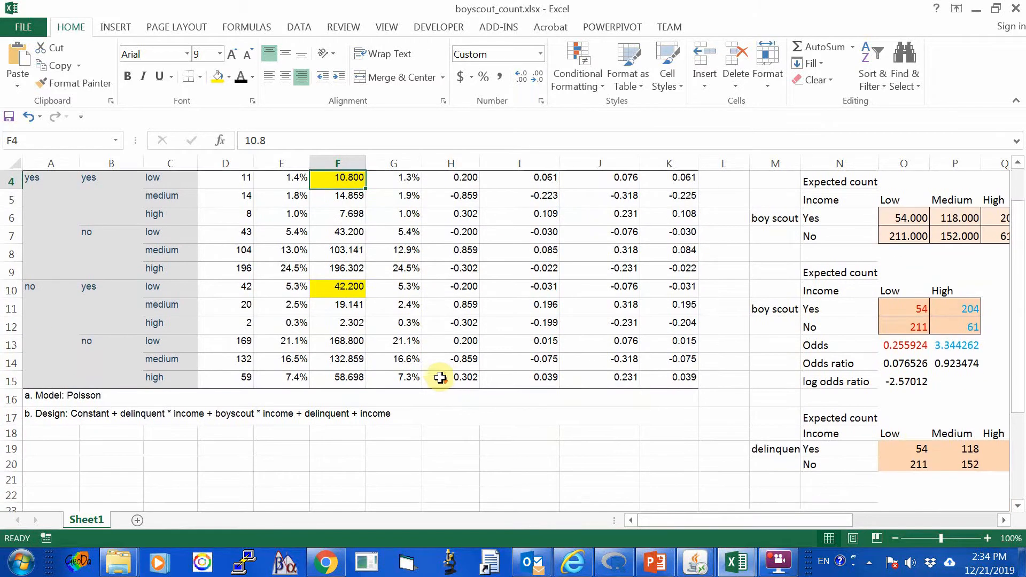
pyautogui.click(913, 448)
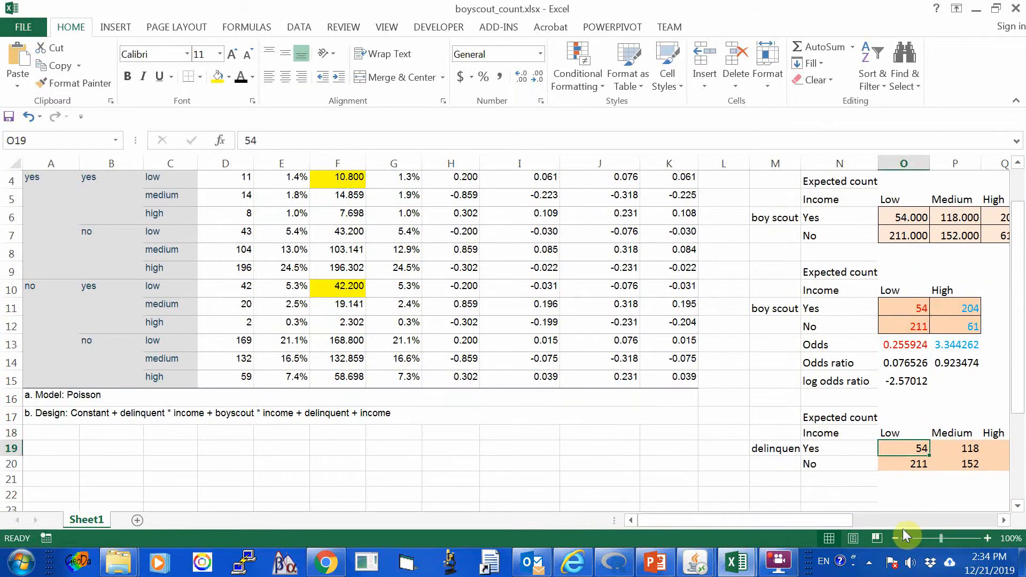
pyautogui.moveTo(832, 521); pyautogui.dragTo(879, 522)
pyautogui.moveTo(678, 448); pyautogui.dragTo(781, 464)
pyautogui.rightClick(723, 453)
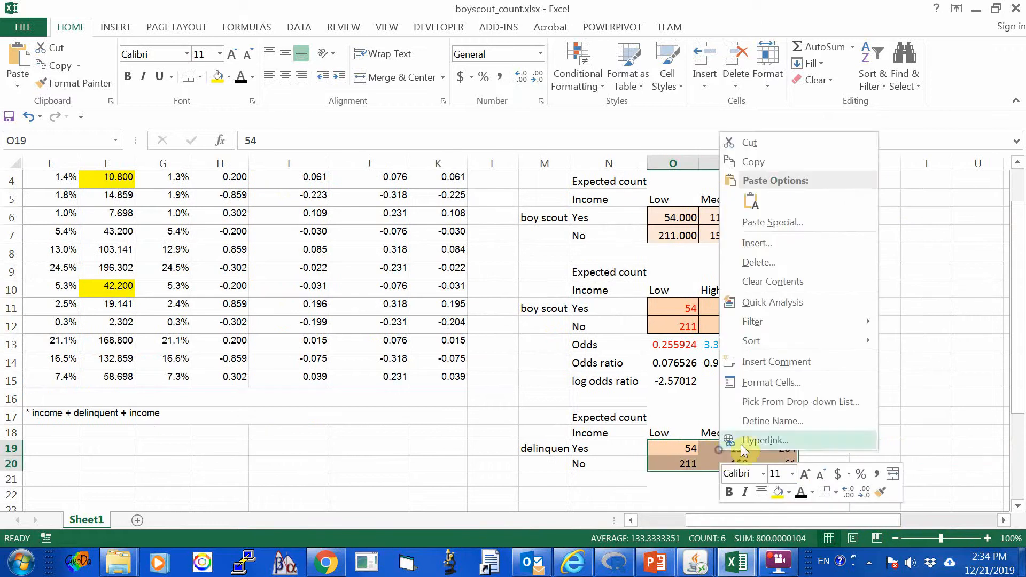
pyautogui.click(790, 290)
pyautogui.moveTo(839, 519)
pyautogui.mouseDown()
pyautogui.moveTo(725, 518)
pyautogui.moveTo(832, 511)
pyautogui.moveTo(820, 512)
pyautogui.mouseUp()
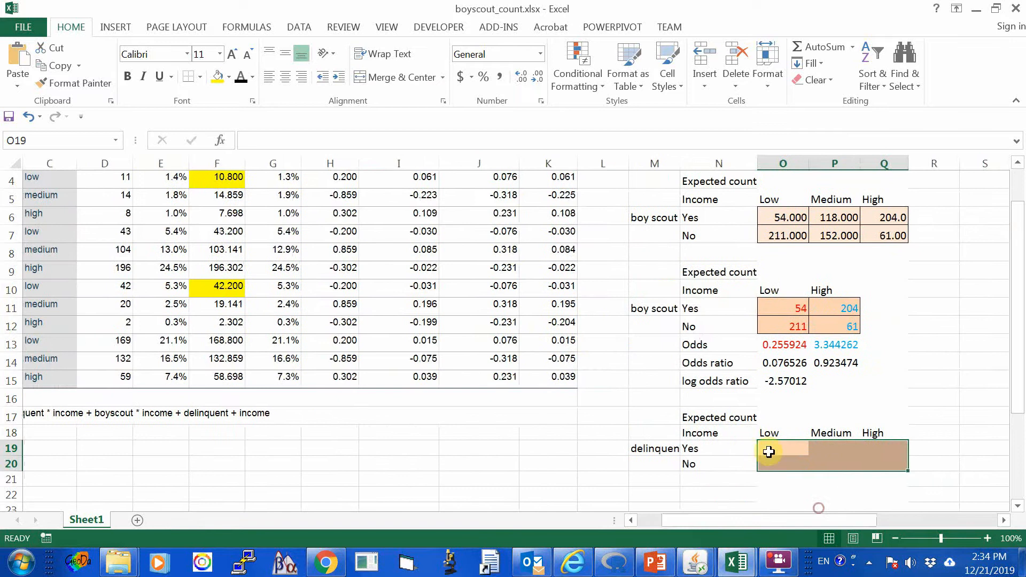
# Enter the formula =F4+F10 in O19 for the delinquent Yes, Low income expected count.
pyautogui.click(769, 452)
pyautogui.write('=f')
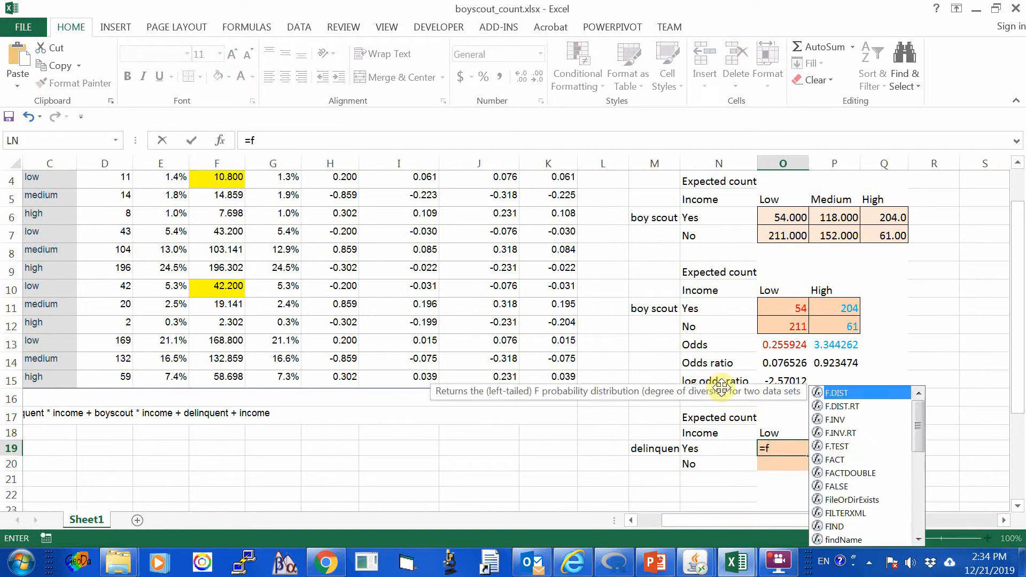
pyautogui.write('4')
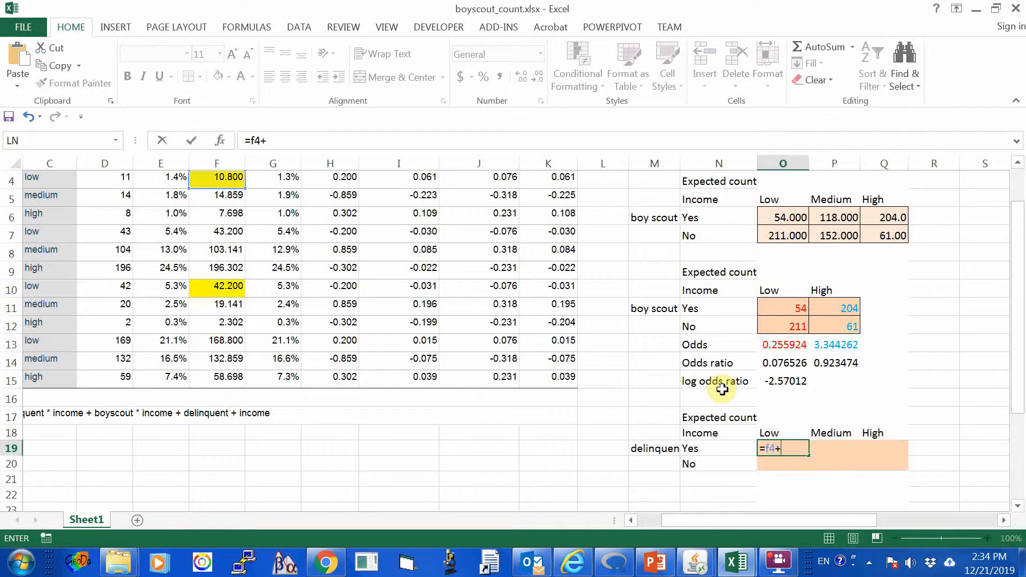
pyautogui.write('+')
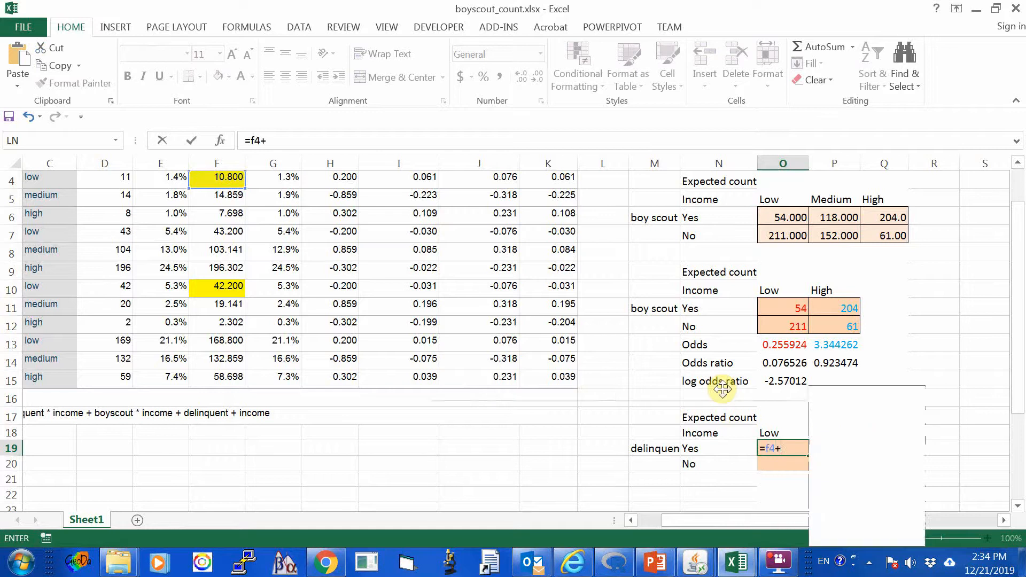
pyautogui.write('f')
pyautogui.write('10')
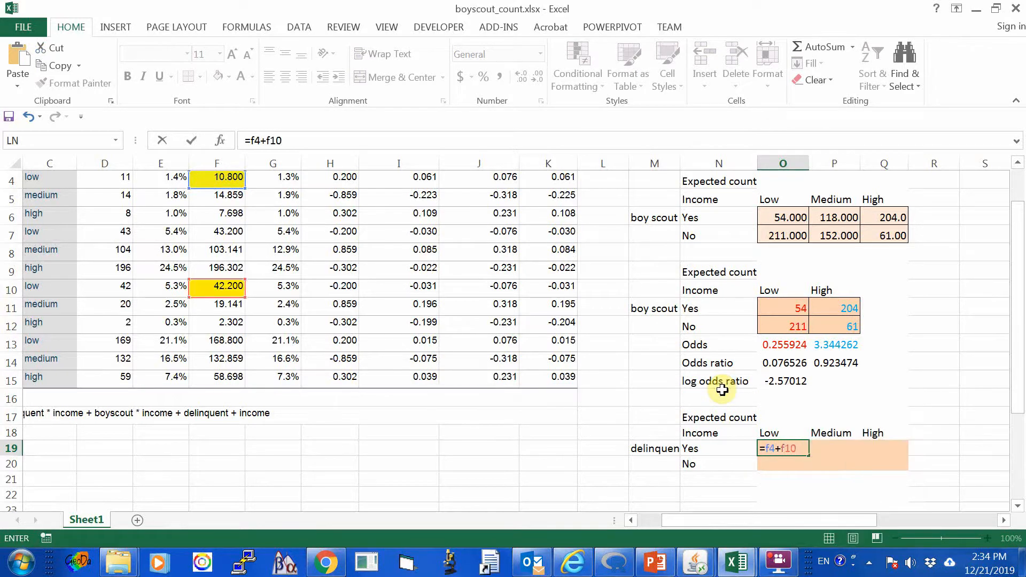
pyautogui.press('Return')
pyautogui.press('Up')
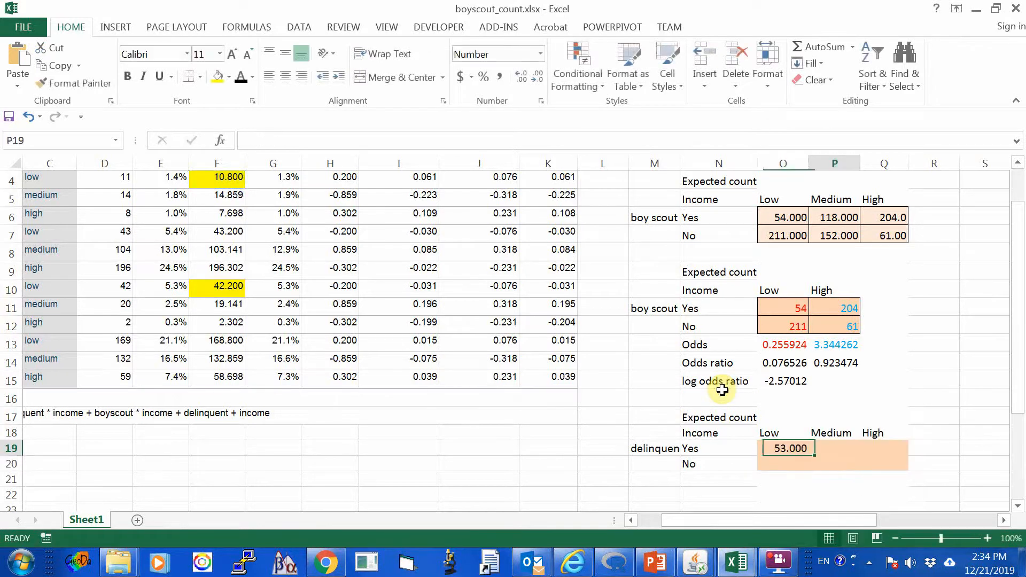
pyautogui.press('Right')
pyautogui.write('+')
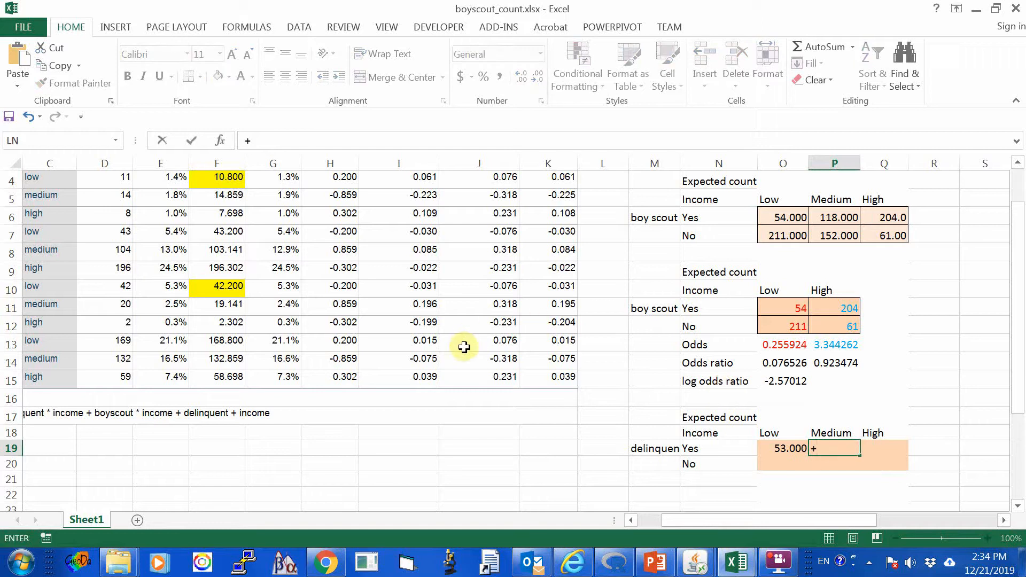
pyautogui.press('Escape')
pyautogui.click(465, 374)
# Highlight the medium-income delinquent "yes" expected counts in F5 and F11 with a light green fill.
pyautogui.scroll(1, 458, 339)
pyautogui.click(232, 260)
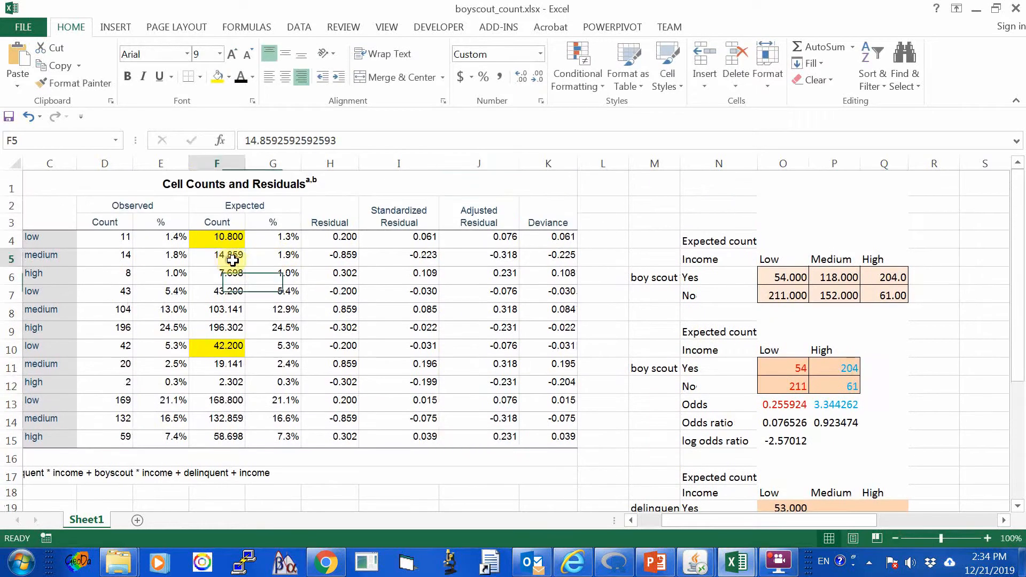
pyautogui.click(229, 77)
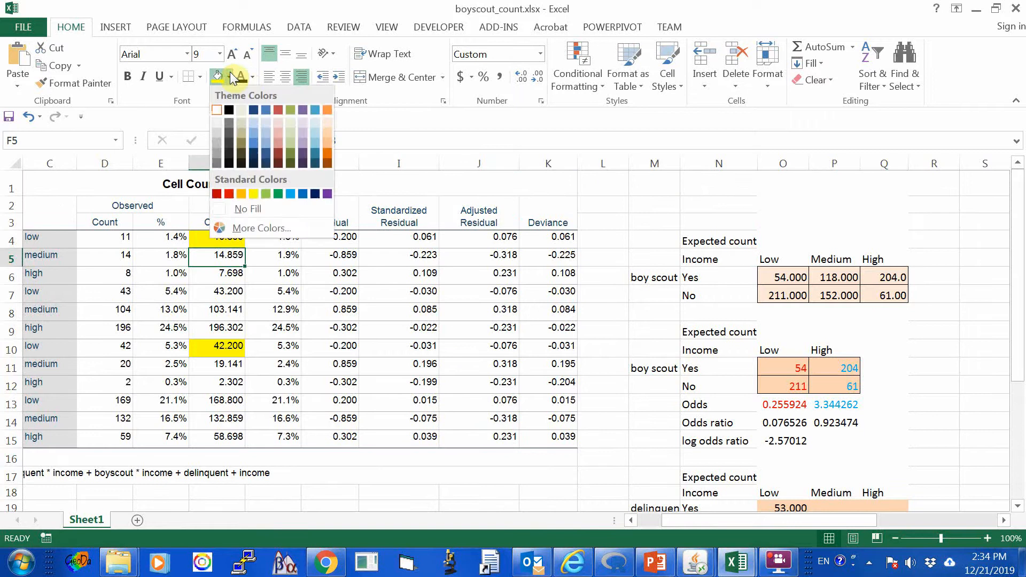
pyautogui.click(269, 196)
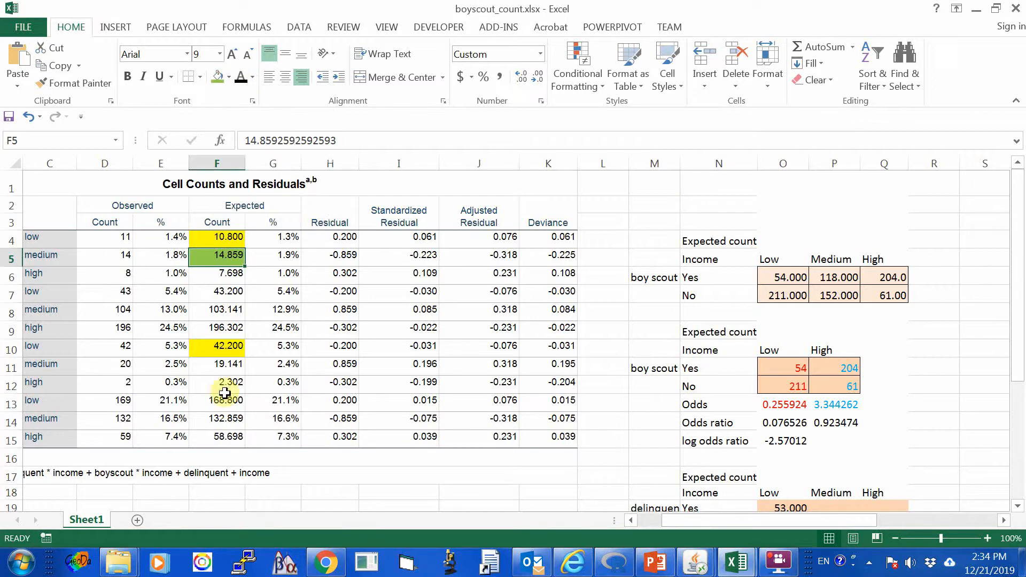
pyautogui.click(214, 364)
pyautogui.click(218, 77)
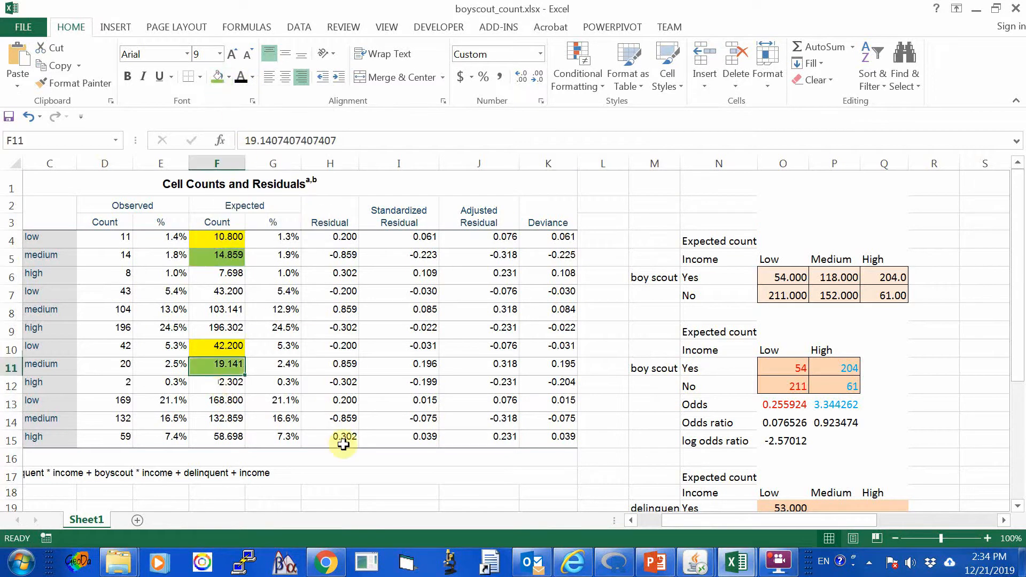
# Enter the formula +F5+F11 in P19 for the delinquent Yes, Medium income expected count.
pyautogui.moveTo(665, 523); pyautogui.dragTo(637, 522)
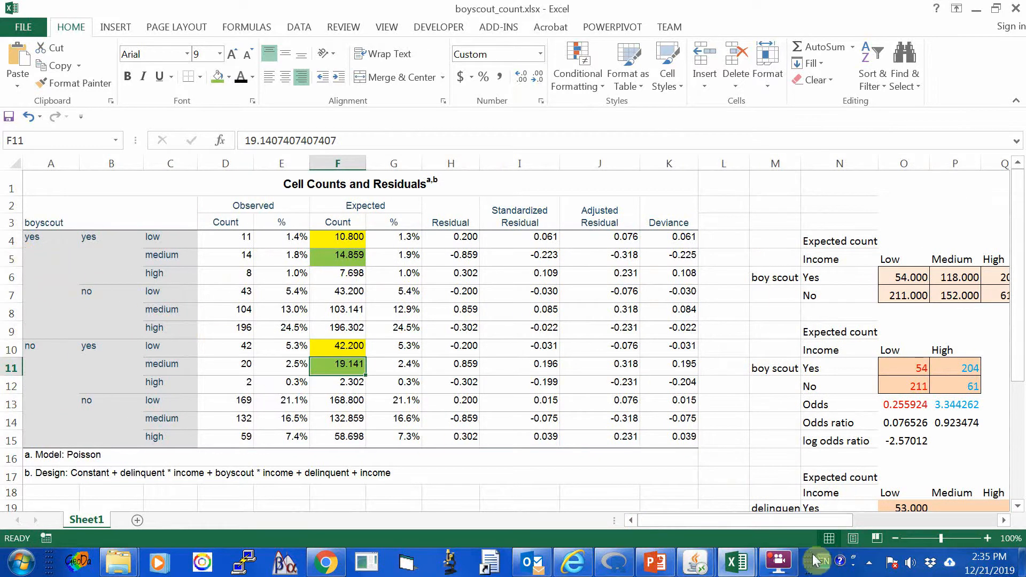
pyautogui.moveTo(773, 522); pyautogui.dragTo(786, 521)
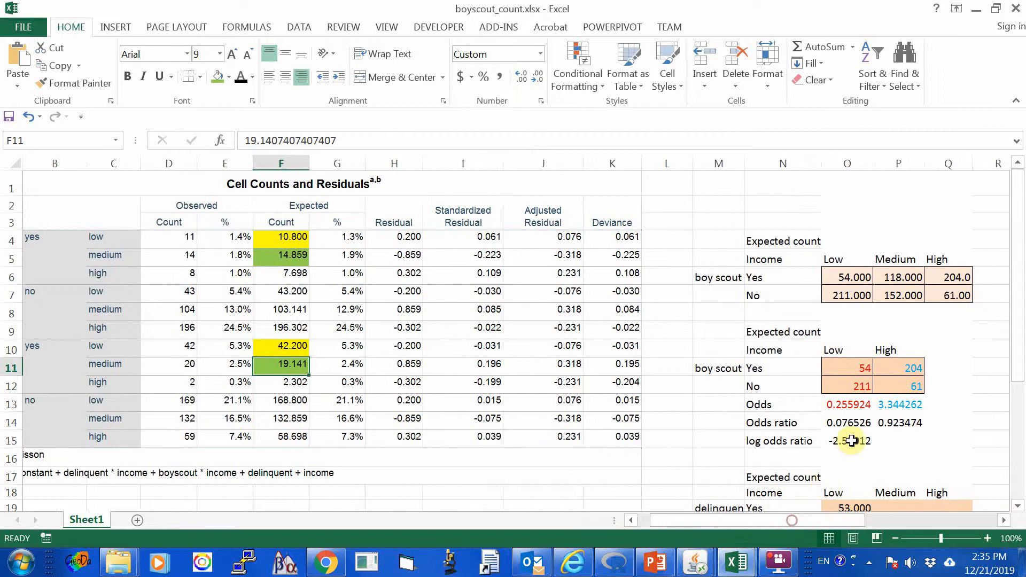
pyautogui.scroll(-2, 855, 433)
pyautogui.click(894, 393)
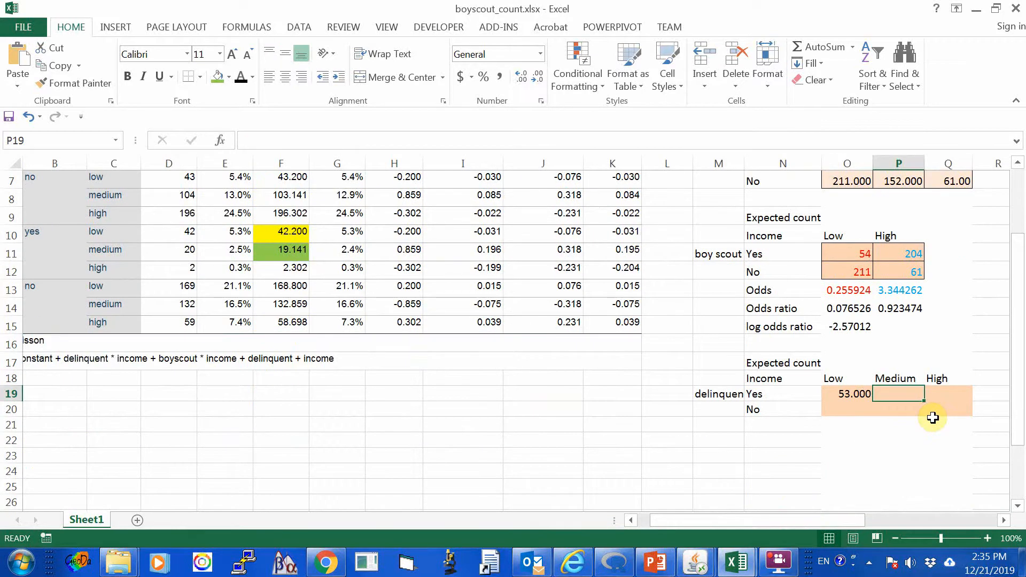
pyautogui.scroll(2, 780, 357)
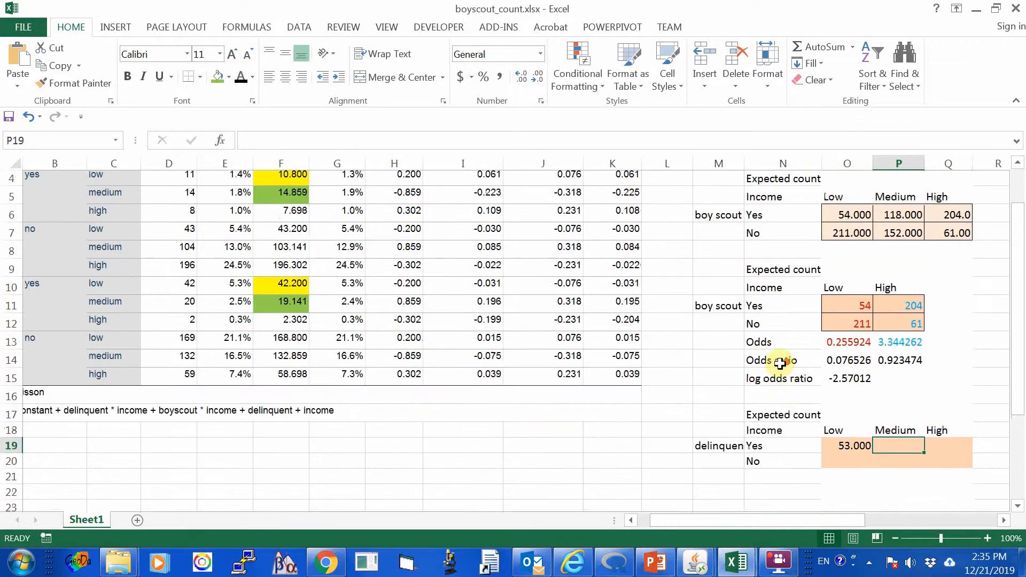
pyautogui.write('+')
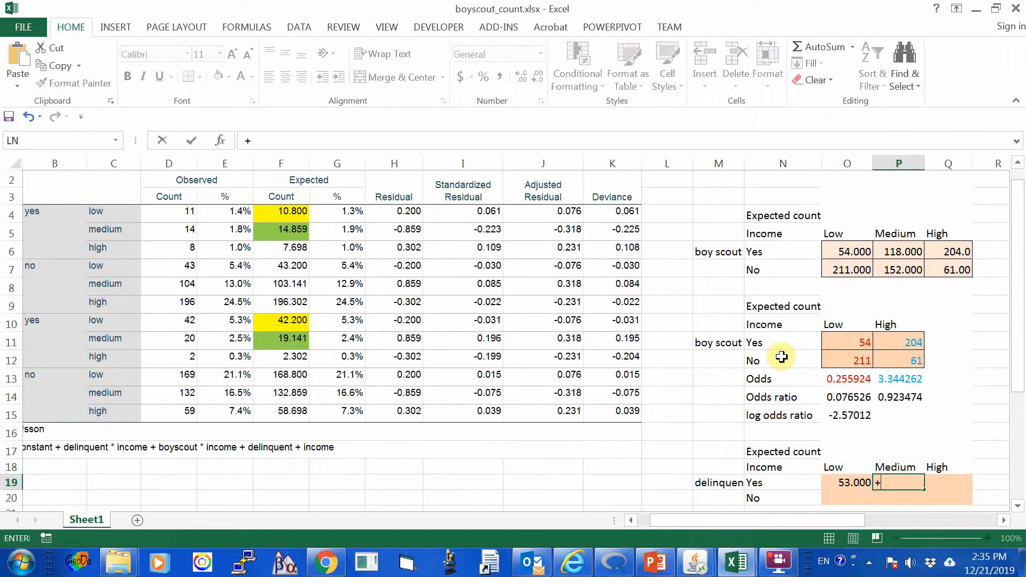
pyautogui.write('f5')
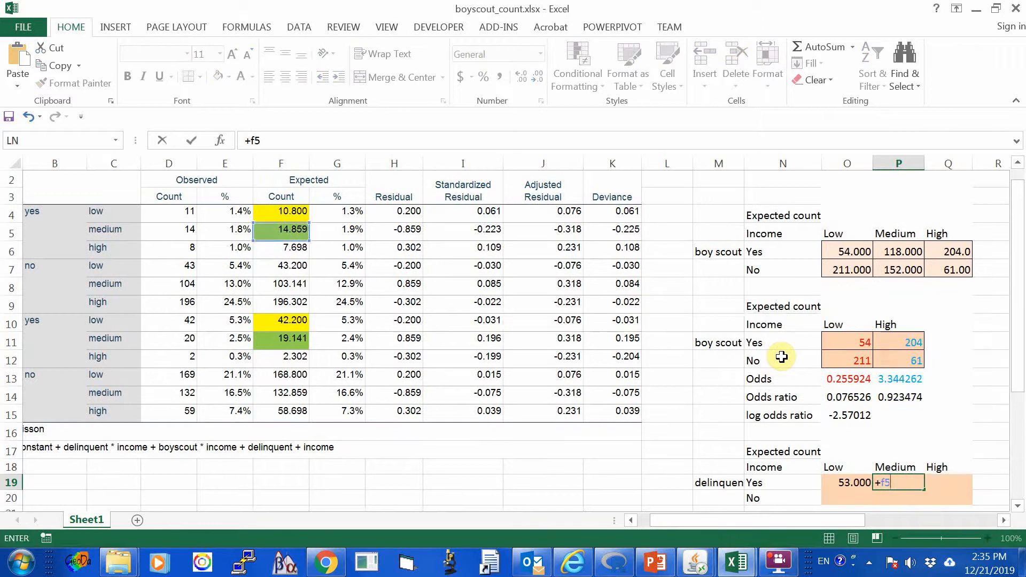
pyautogui.write('+f')
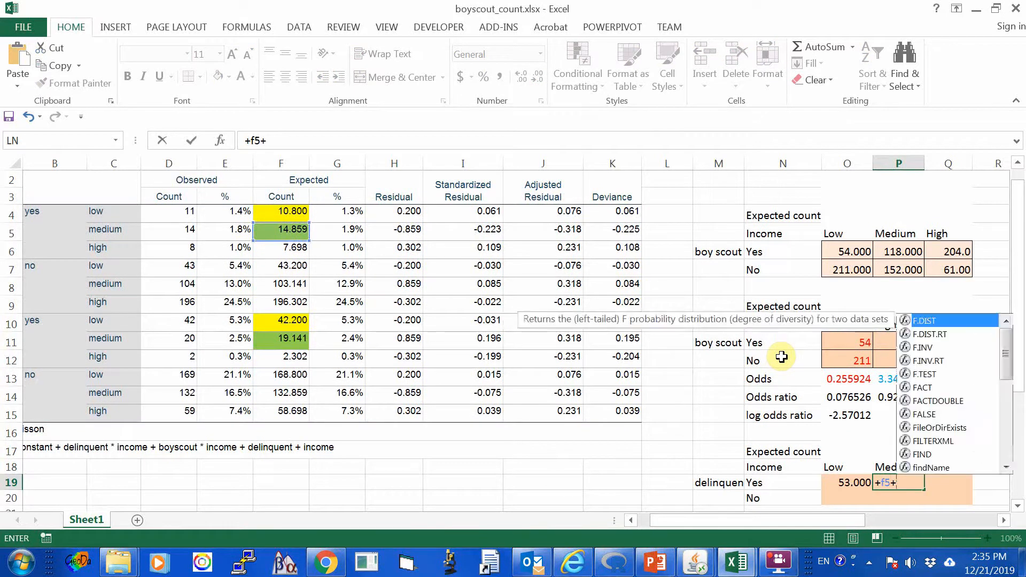
pyautogui.write('11')
pyautogui.press('Return')
pyautogui.press('Up')
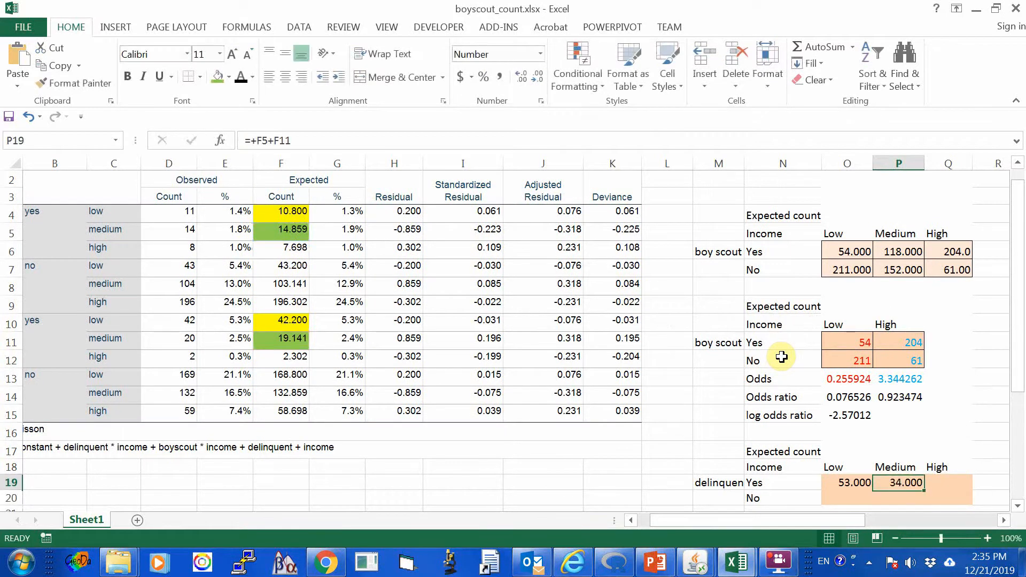
pyautogui.press('Right')
pyautogui.write('+')
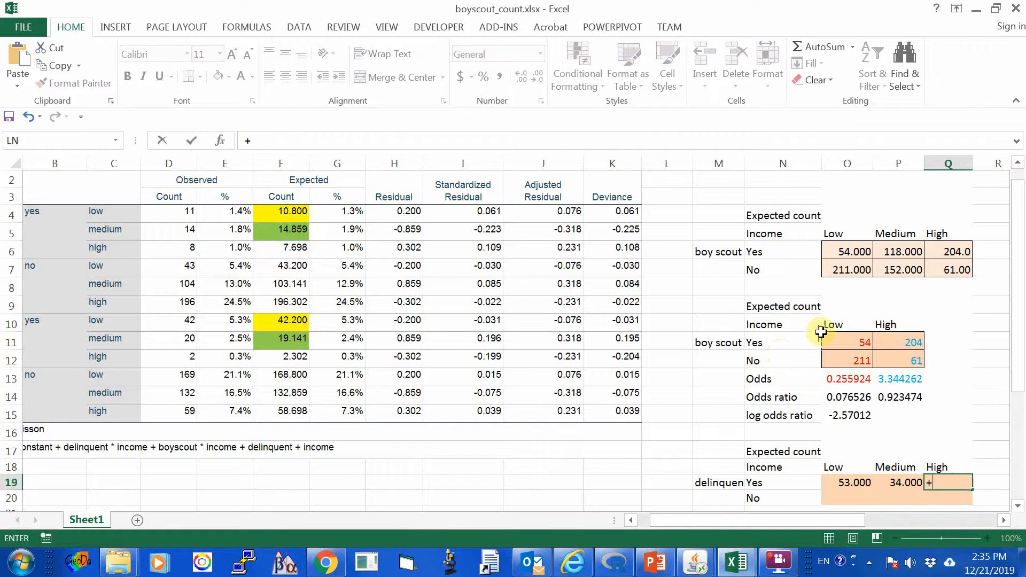
pyautogui.press('Escape')
# Highlight the high-income delinquent "yes" expected counts in F6 and F12 with a light blue fill.
pyautogui.click(289, 250)
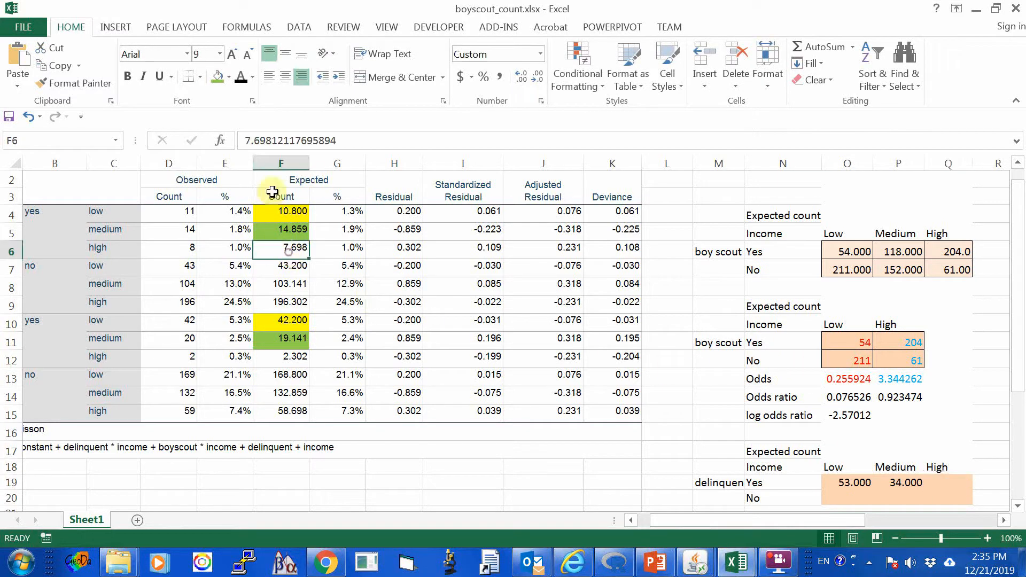
pyautogui.click(229, 76)
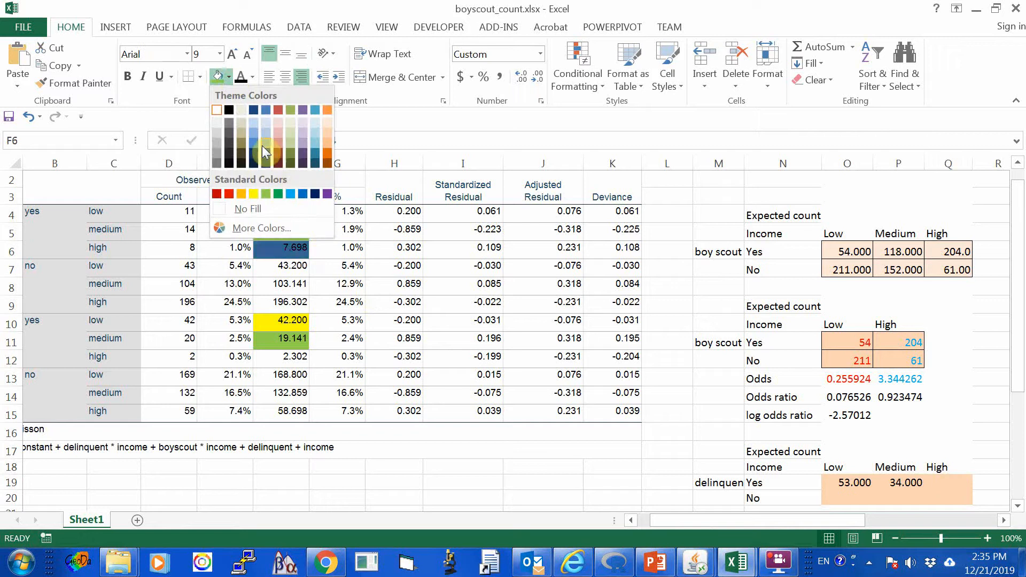
pyautogui.click(253, 133)
pyautogui.click(294, 356)
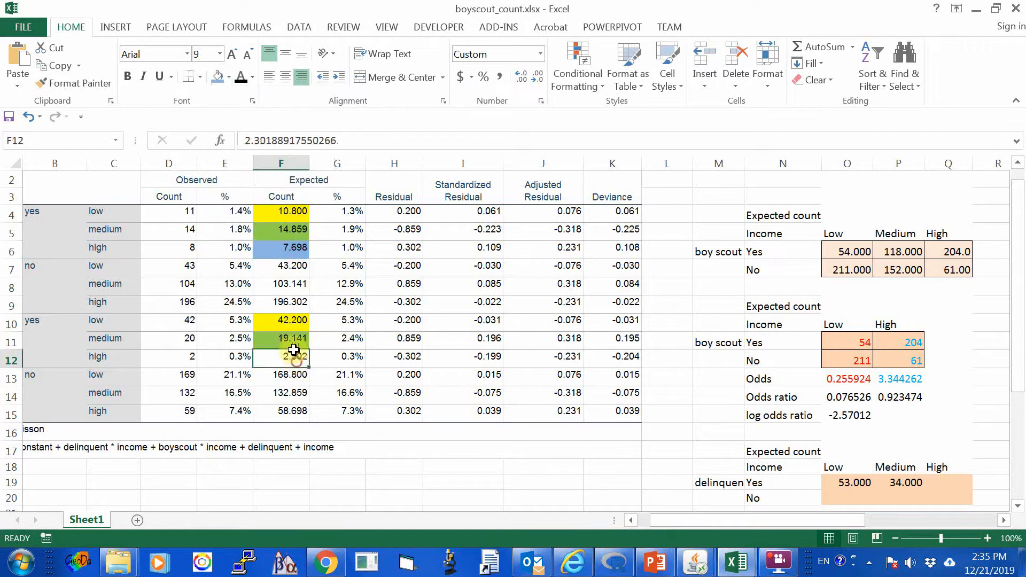
pyautogui.click(217, 77)
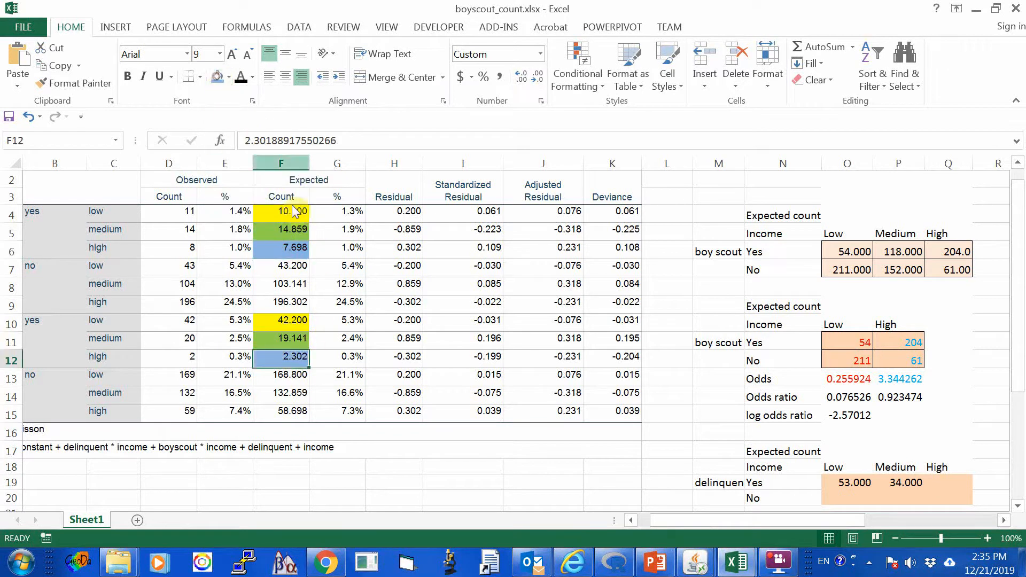
# Enter the formula =F6+F12 in Q19 for the delinquent Yes, High income expected count.
pyautogui.click(283, 249)
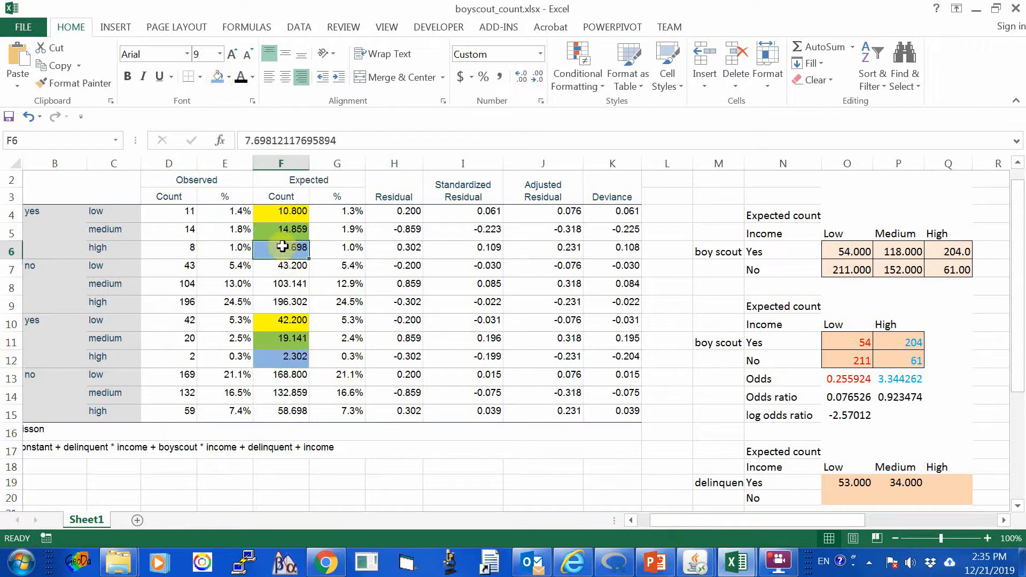
pyautogui.click(948, 483)
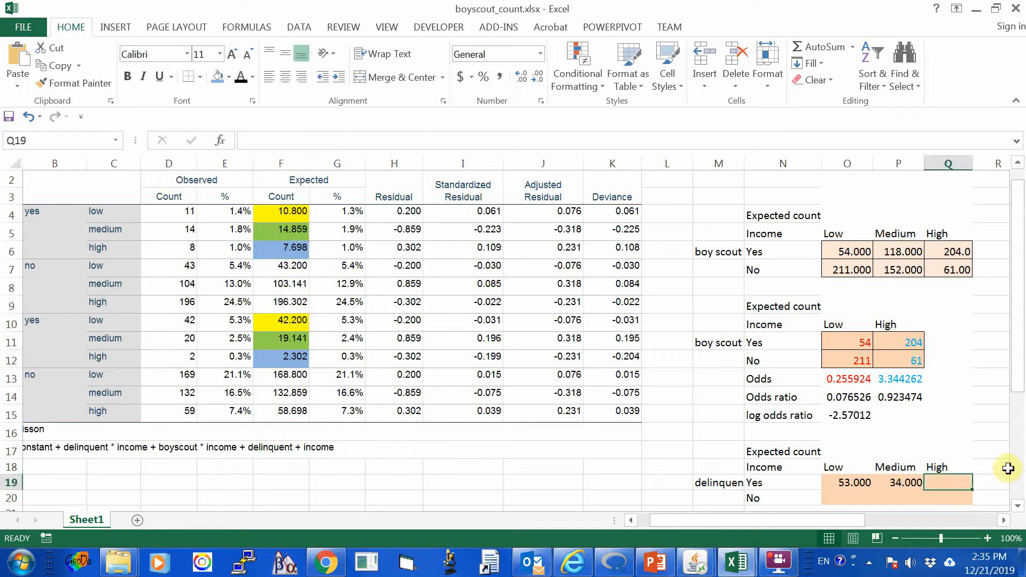
pyautogui.write('=')
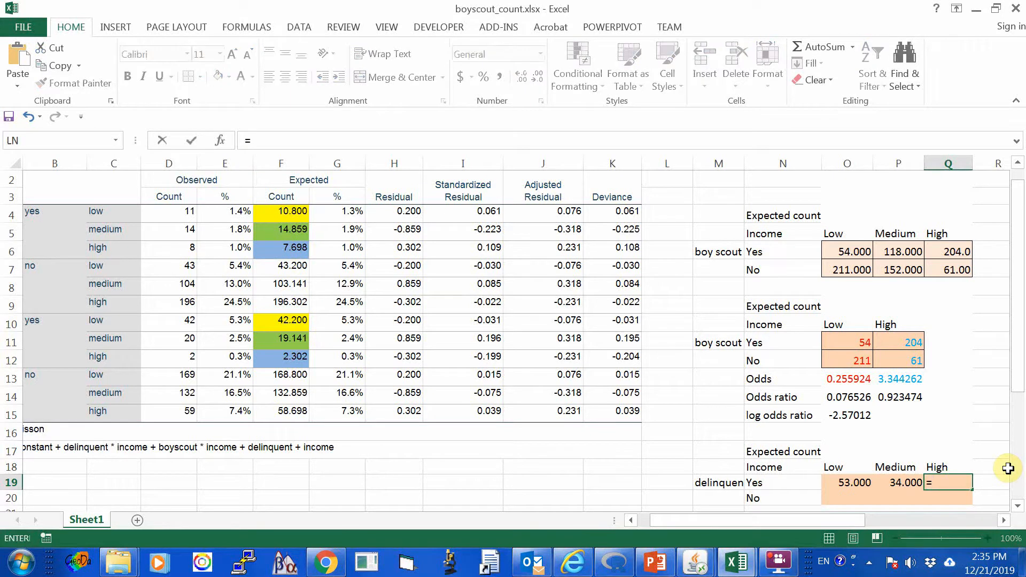
pyautogui.write('f6')
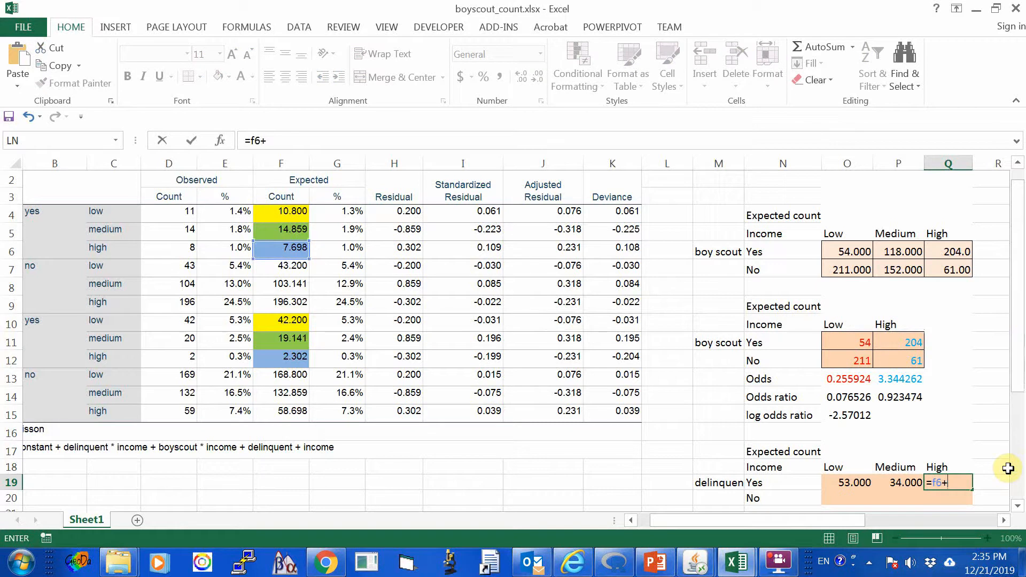
pyautogui.write('+f')
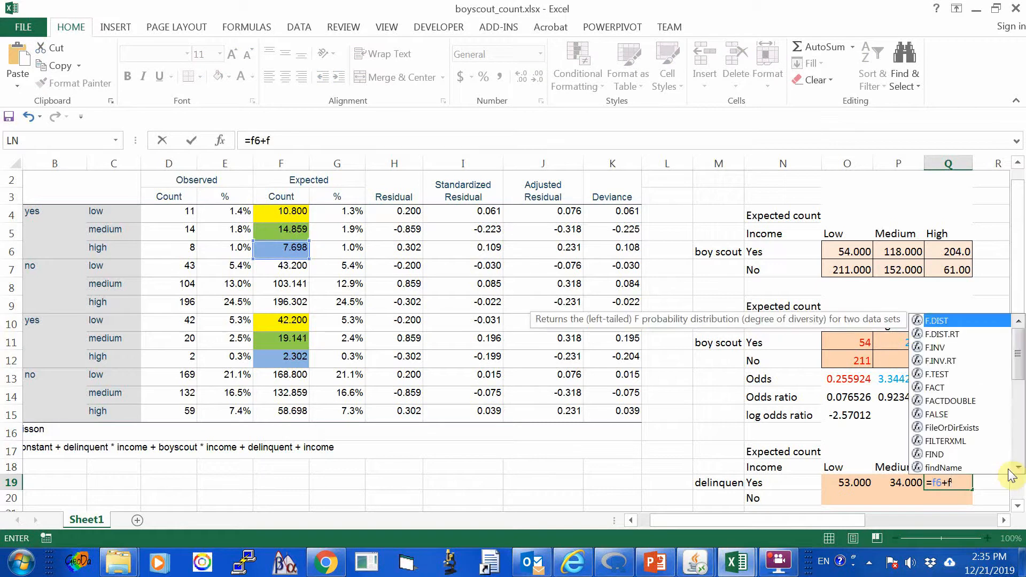
pyautogui.write('12')
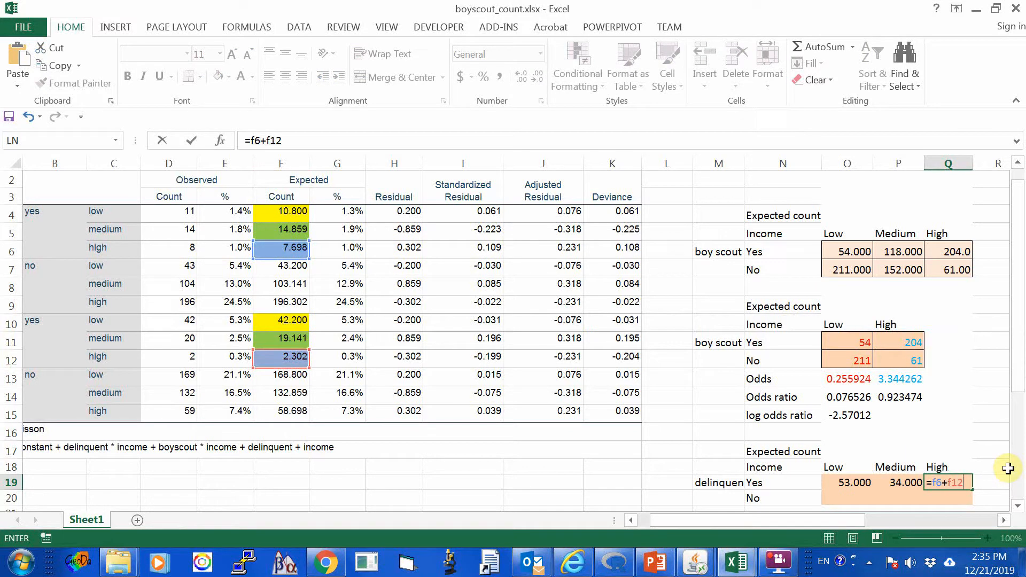
pyautogui.hotkey('ctrl', 'Return')
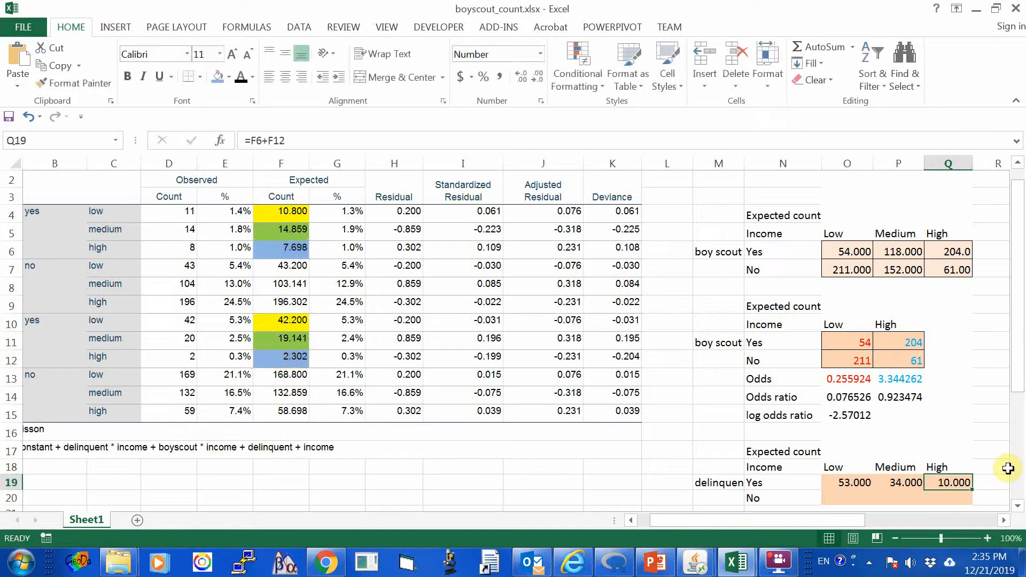
# Highlight the low-income delinquent "no" expected counts in F7 and F13 with a yellow fill.
pyautogui.scroll(-1, 713, 473)
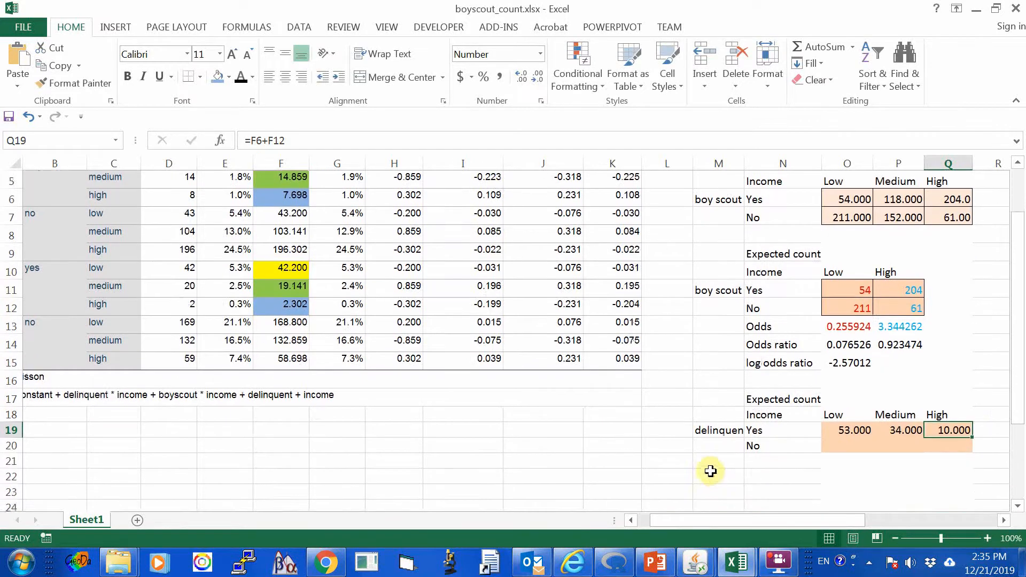
pyautogui.scroll(1, 702, 469)
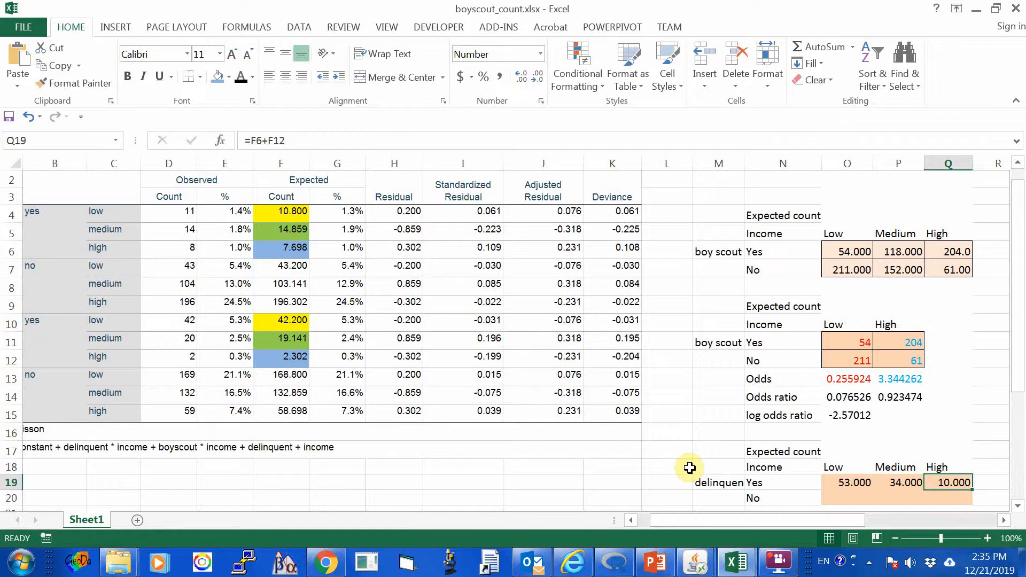
pyautogui.scroll(-2, 640, 460)
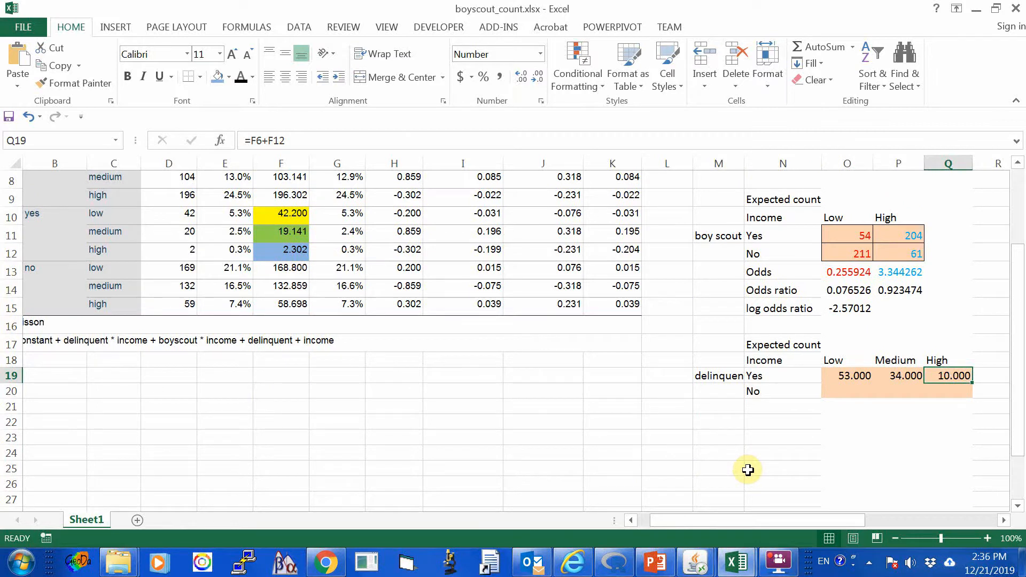
pyautogui.scroll(3, 748, 470)
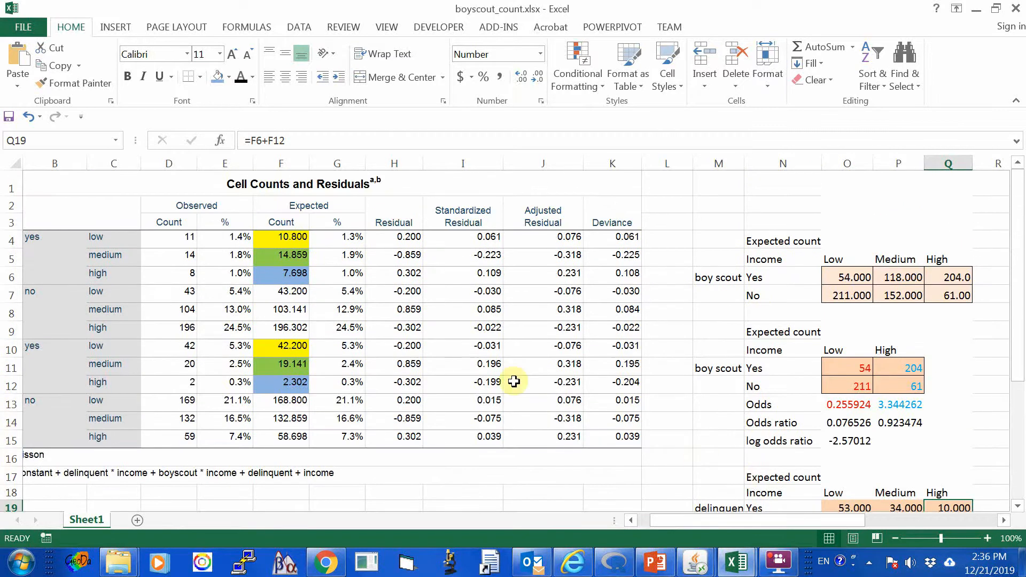
pyautogui.click(278, 291)
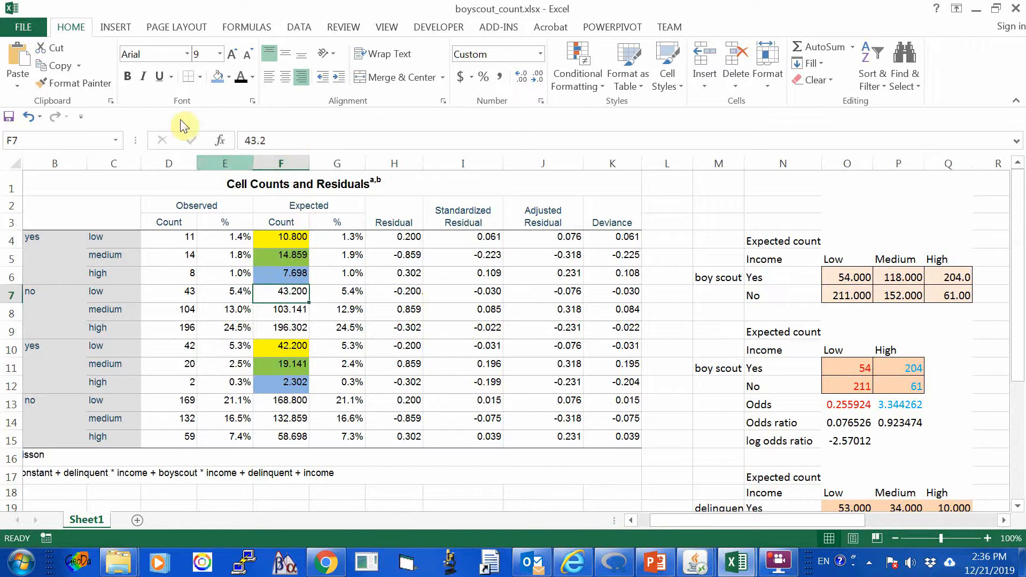
pyautogui.click(230, 77)
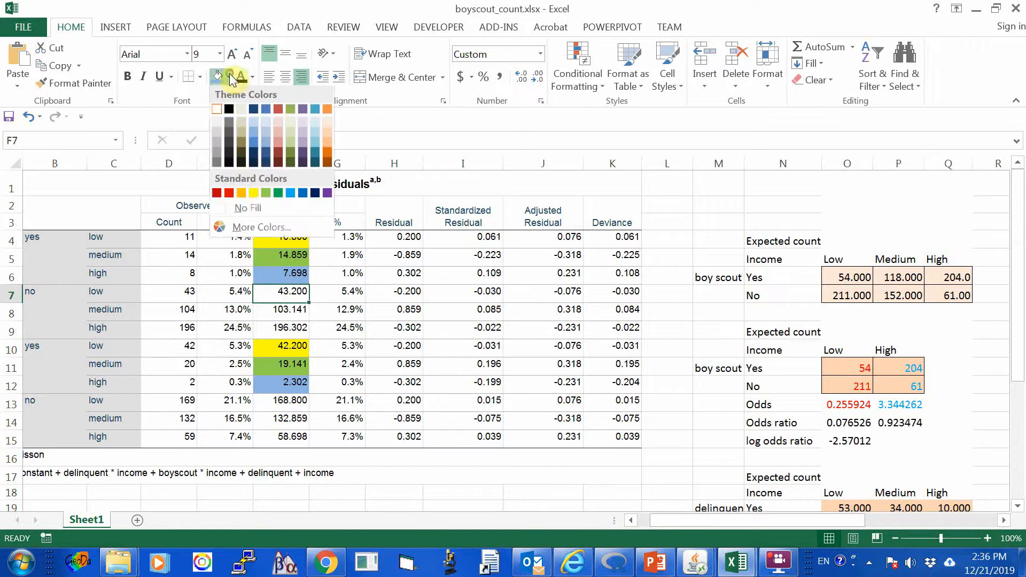
pyautogui.click(257, 197)
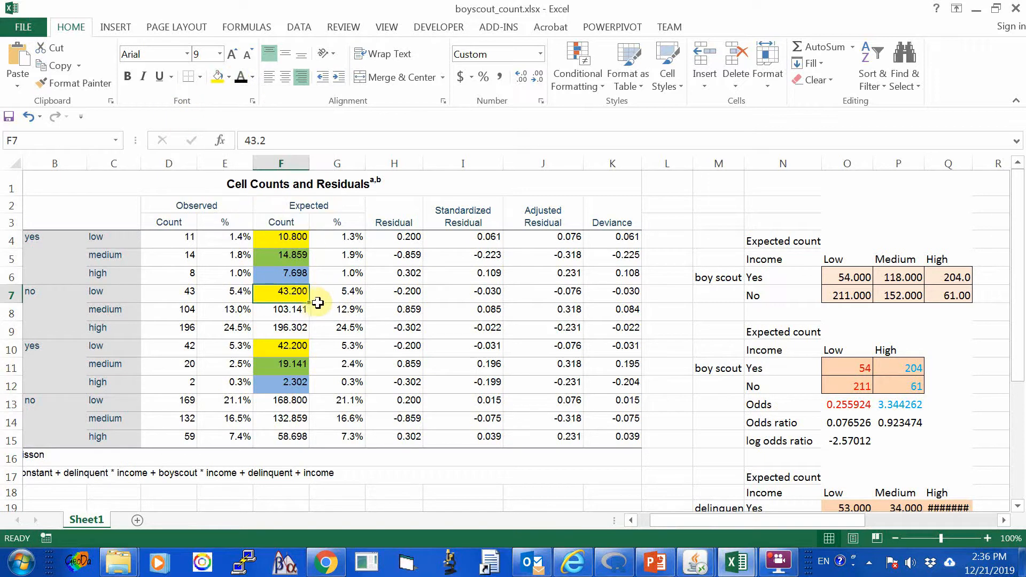
pyautogui.scroll(-1, 318, 303)
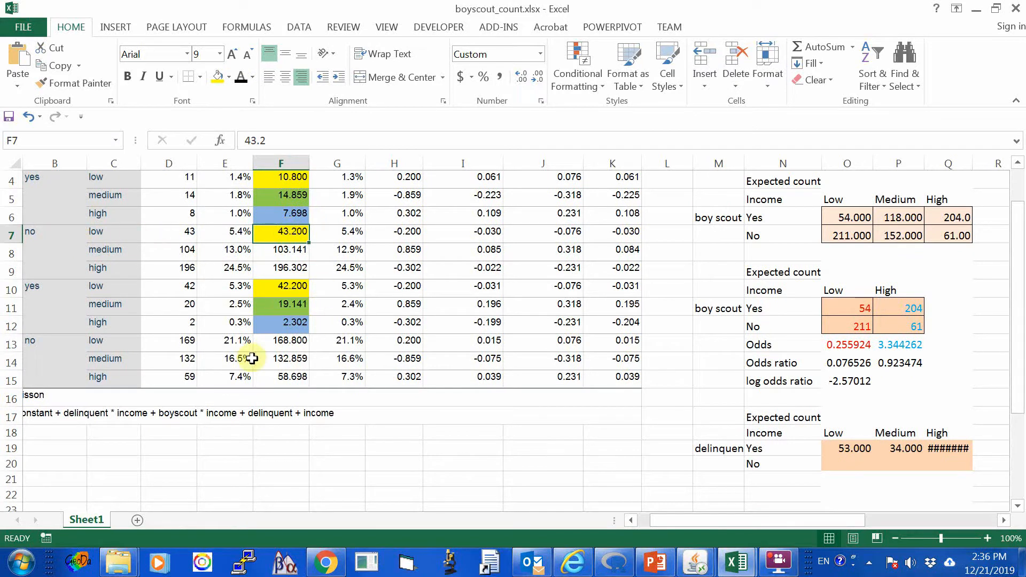
pyautogui.click(276, 340)
pyautogui.click(214, 78)
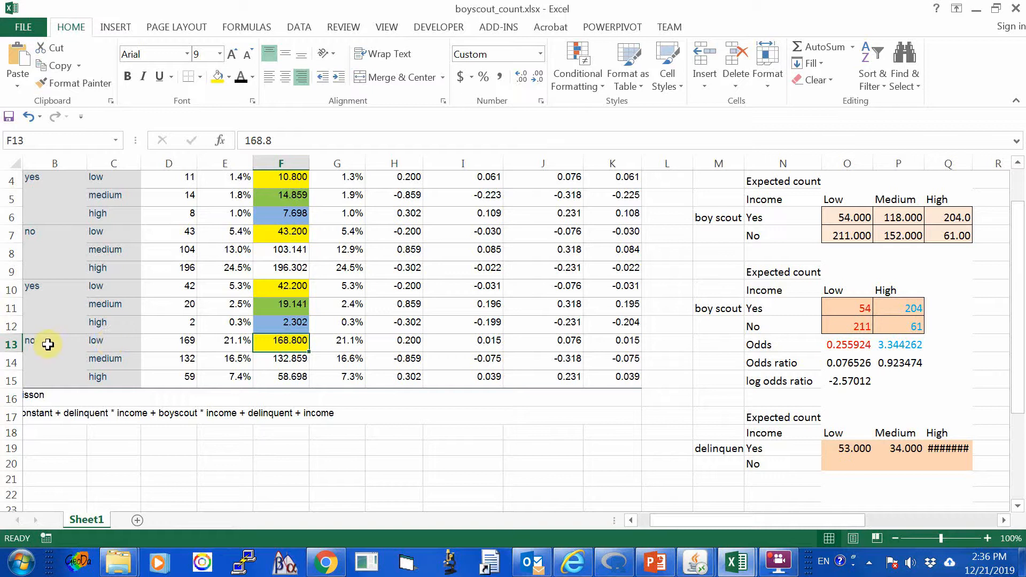
# Enter the formula =F7+F13 in O20 for the delinquent No, Low income expected count.
pyautogui.click(852, 462)
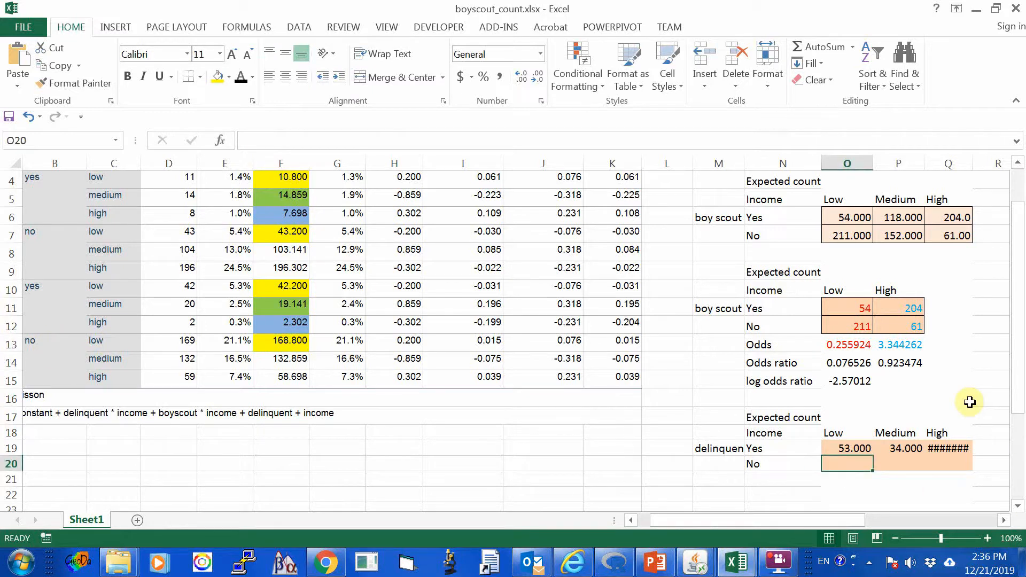
pyautogui.write('=')
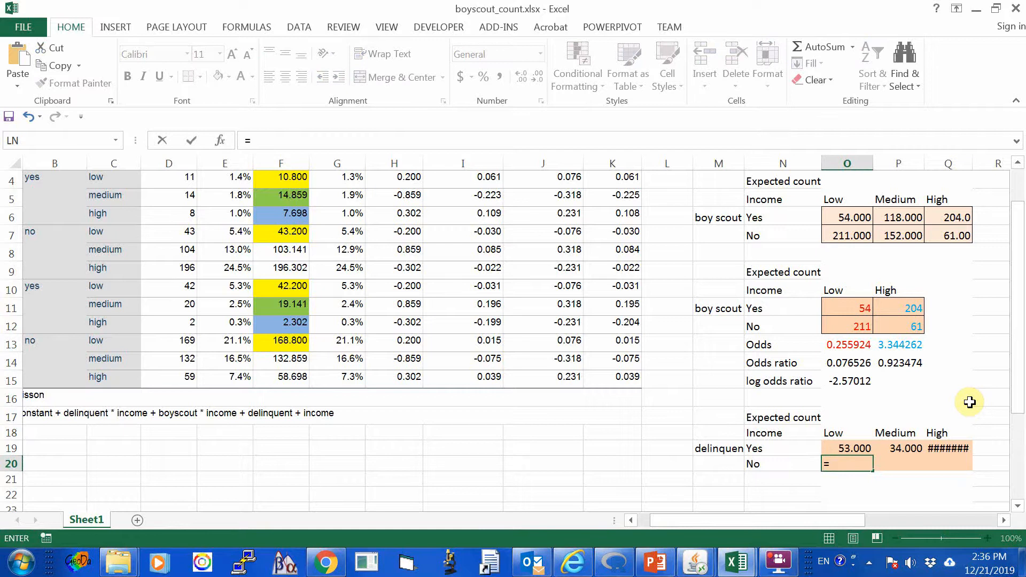
pyautogui.write('f7')
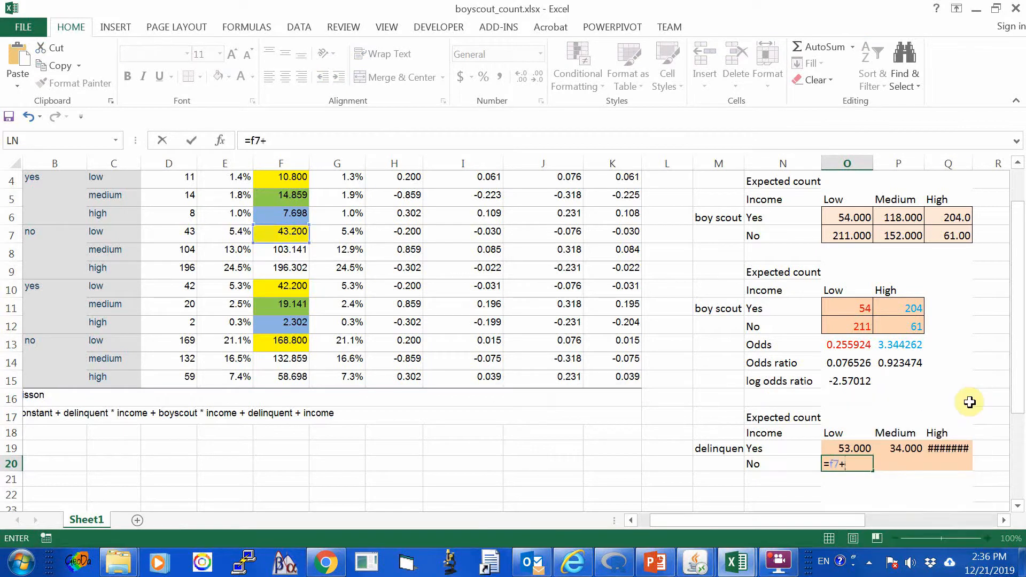
pyautogui.write('+f')
pyautogui.write('13')
pyautogui.press('Return')
pyautogui.press('Up')
# Highlight the medium-income delinquent "no" expected counts in F8 and F14 with a light green fill.
pyautogui.press('Right')
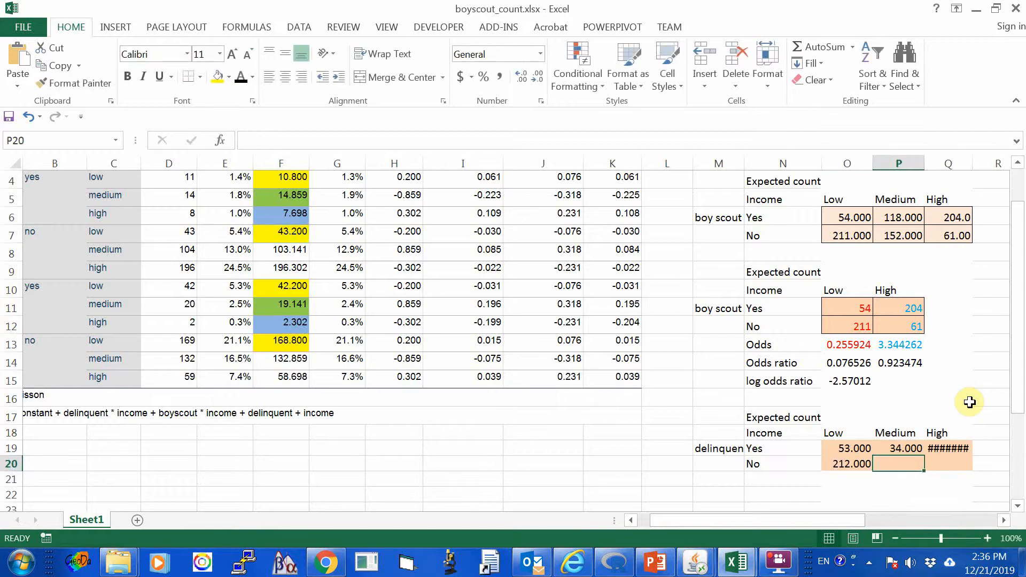
pyautogui.write('+')
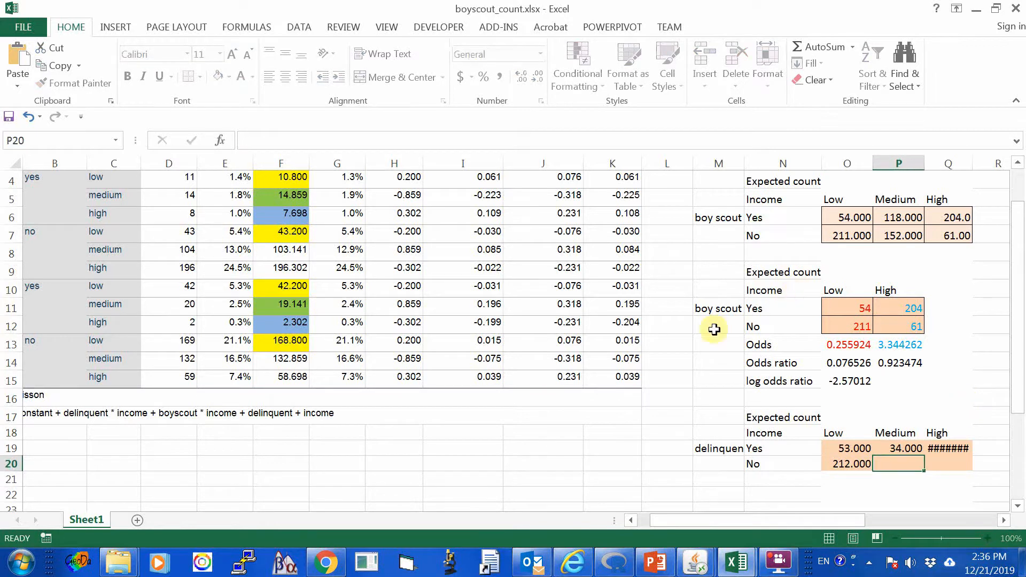
pyautogui.press('Escape')
pyautogui.click(293, 253)
pyautogui.click(229, 76)
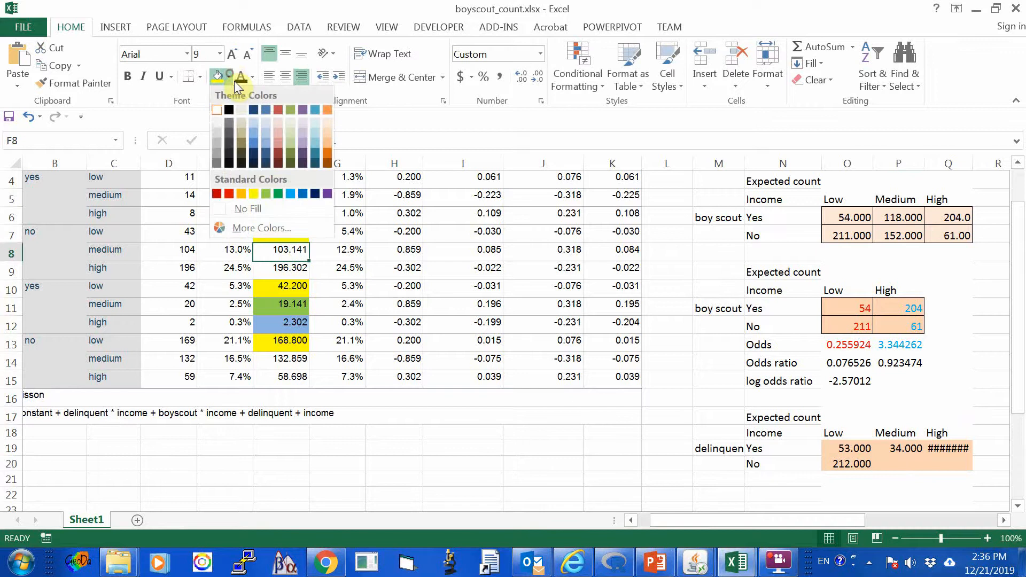
pyautogui.click(271, 196)
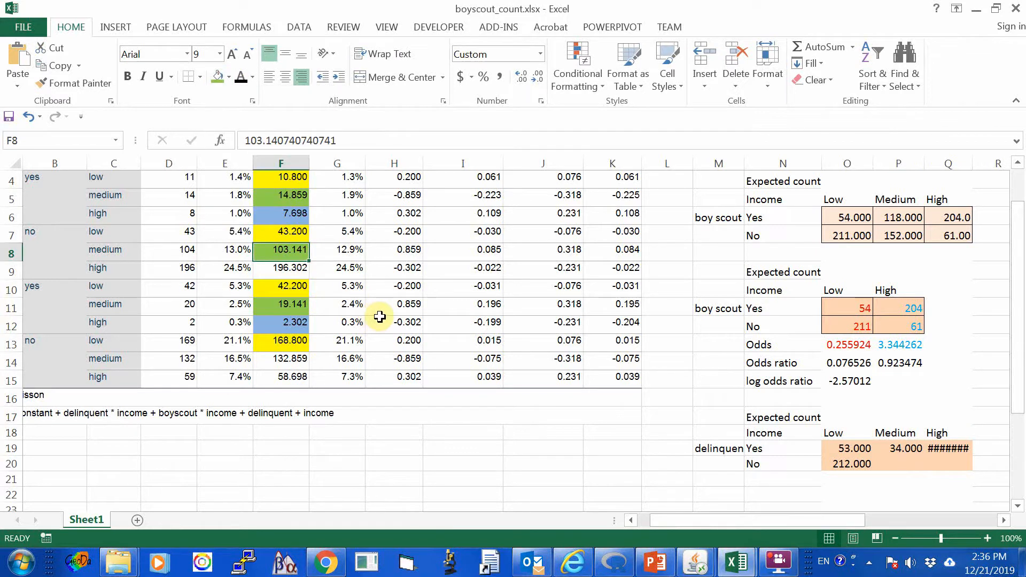
pyautogui.scroll(1, 381, 315)
pyautogui.scroll(-2, 382, 315)
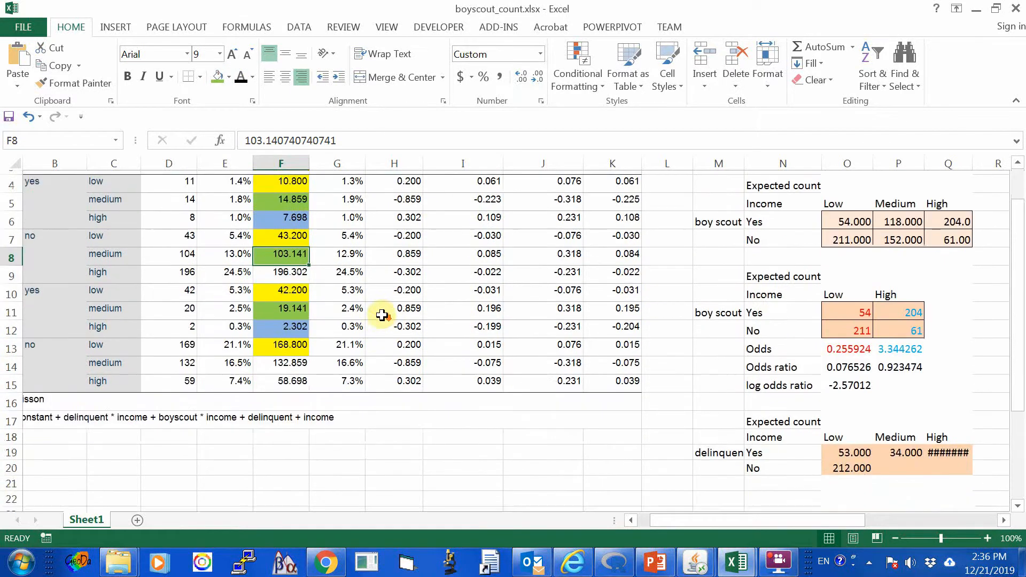
pyautogui.scroll(1, 381, 315)
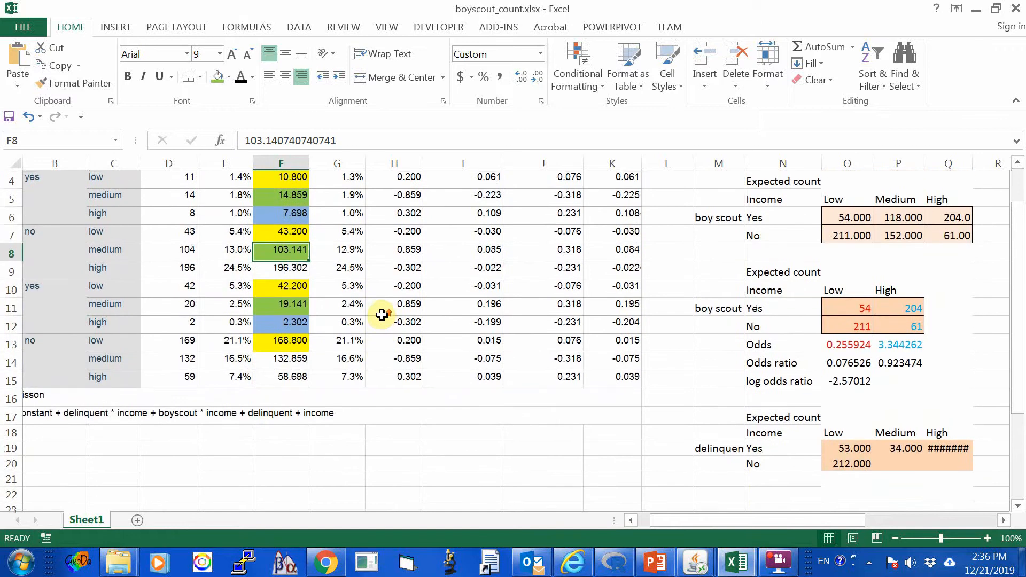
pyautogui.click(288, 358)
pyautogui.click(217, 78)
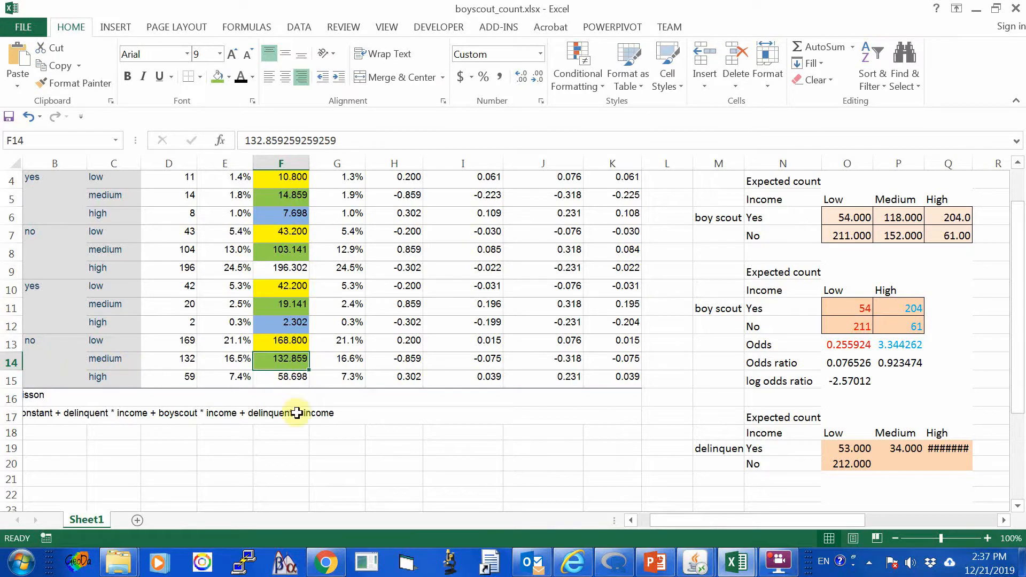
# Enter the formula =F8+F14 in P20 for the delinquent No, Medium income expected count.
pyautogui.click(892, 462)
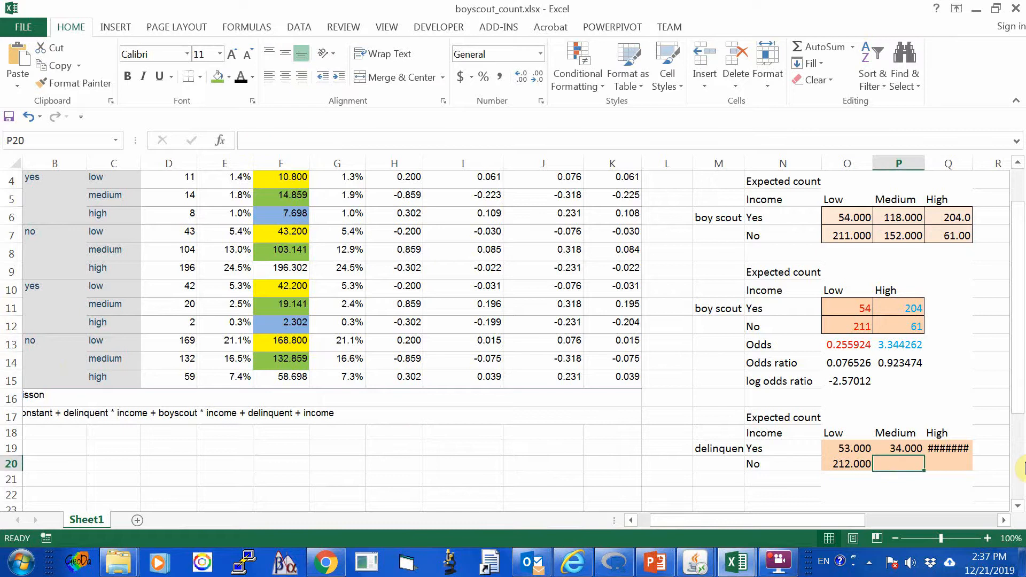
pyautogui.write('=')
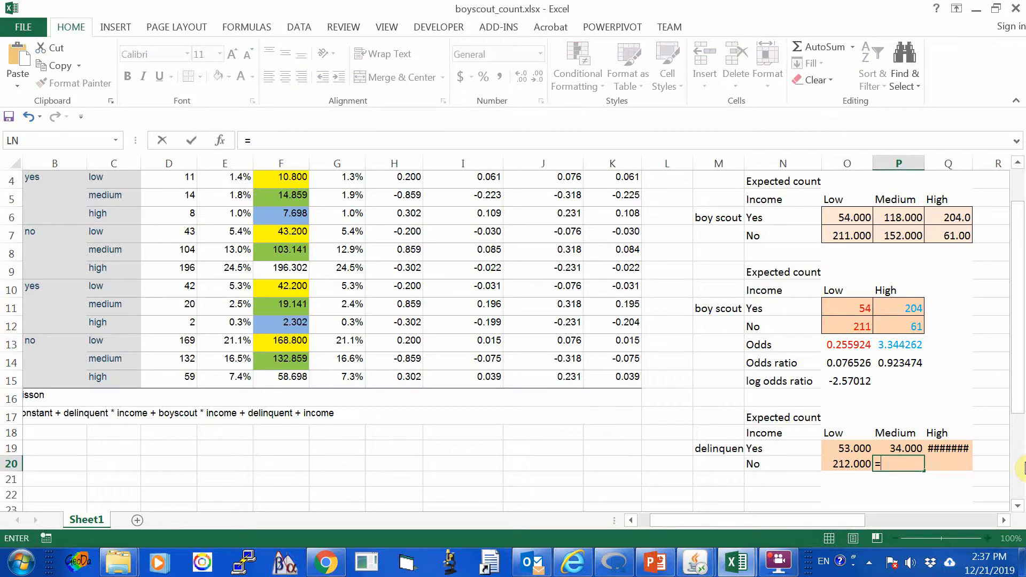
pyautogui.write('f8+')
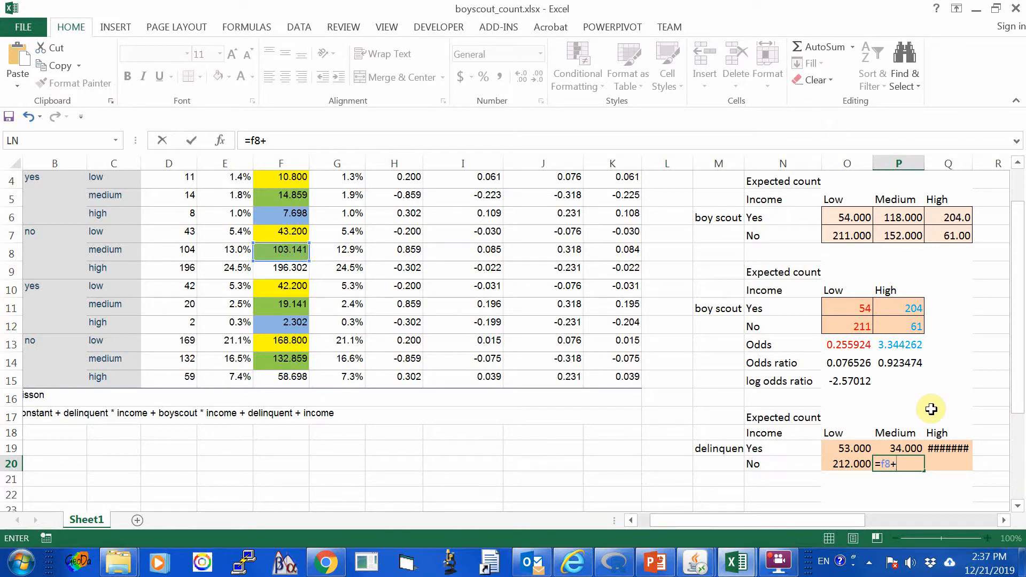
pyautogui.scroll(1, 931, 409)
pyautogui.scroll(-2, 932, 409)
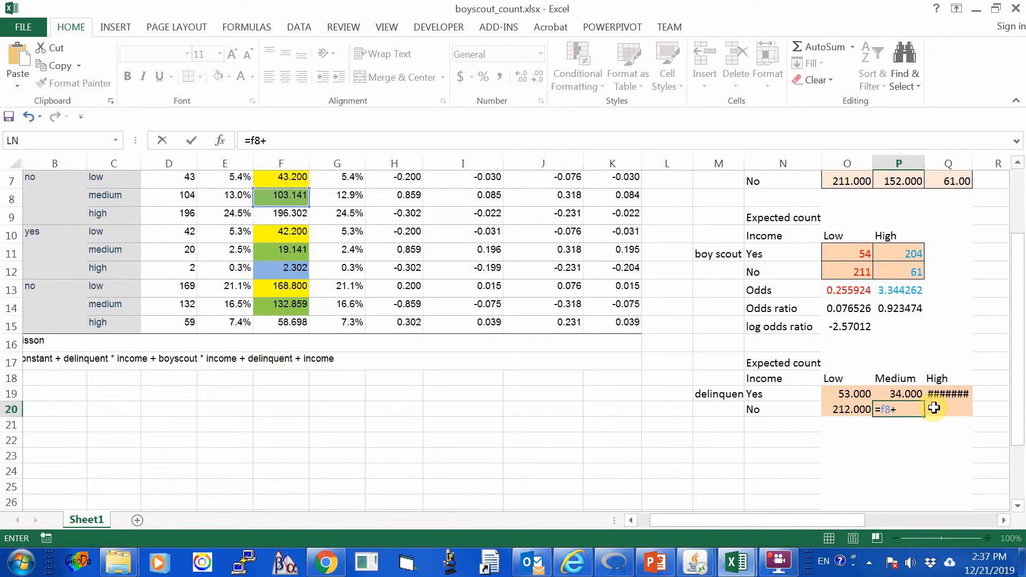
pyautogui.scroll(1, 934, 408)
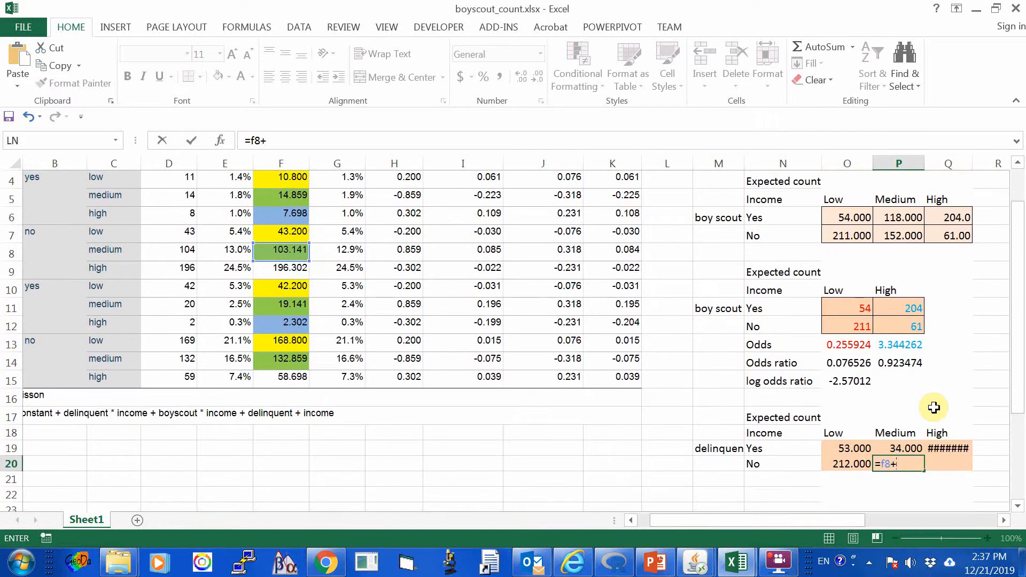
pyautogui.scroll(1, 933, 408)
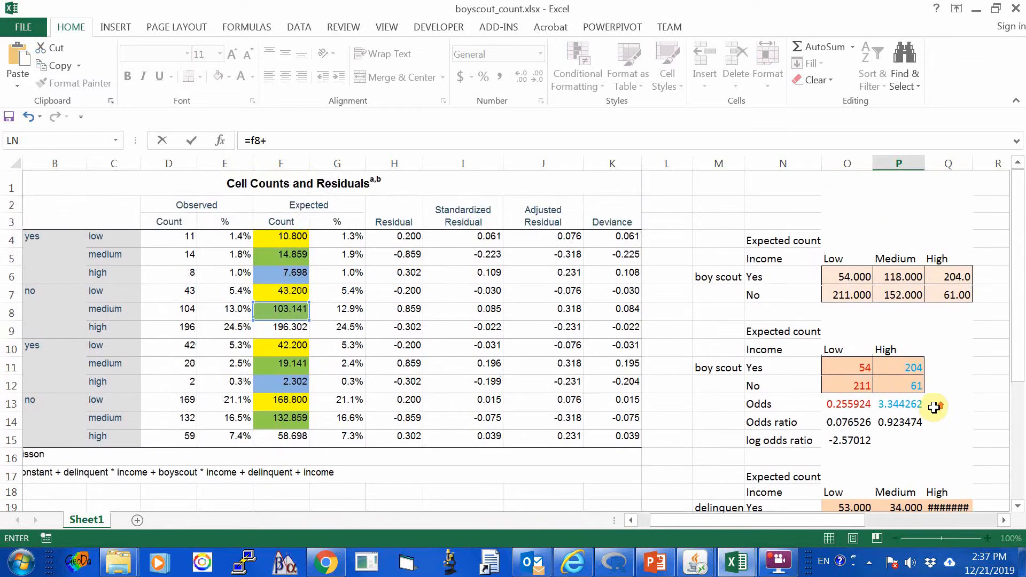
pyautogui.scroll(-2, 933, 408)
pyautogui.scroll(1, 934, 407)
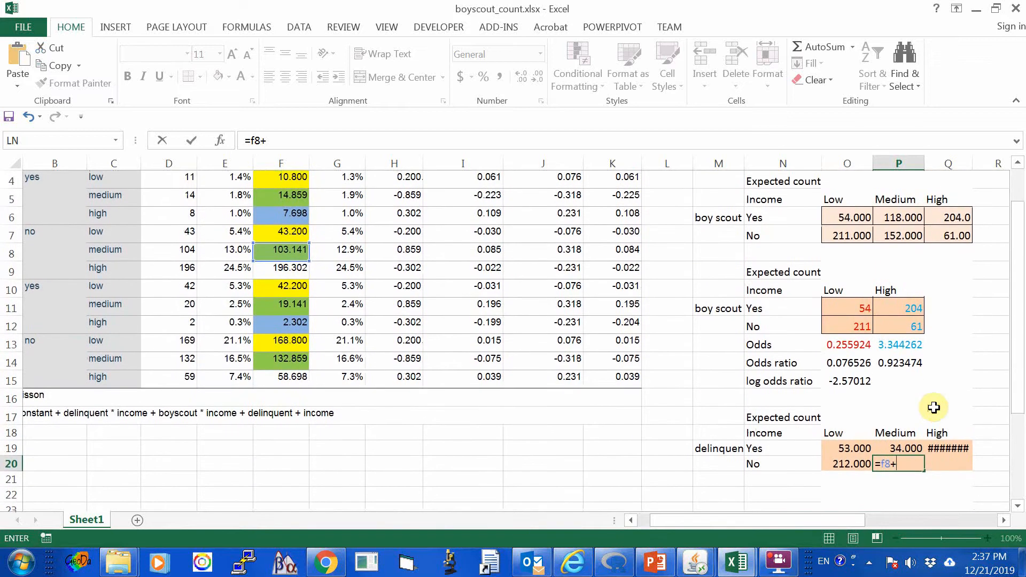
pyautogui.scroll(1, 933, 408)
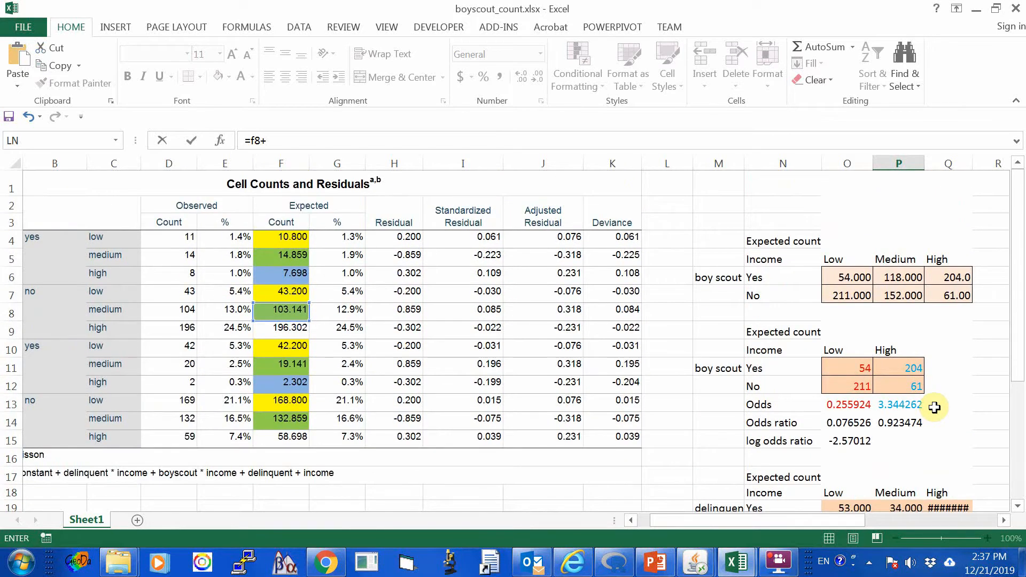
pyautogui.scroll(-1, 934, 407)
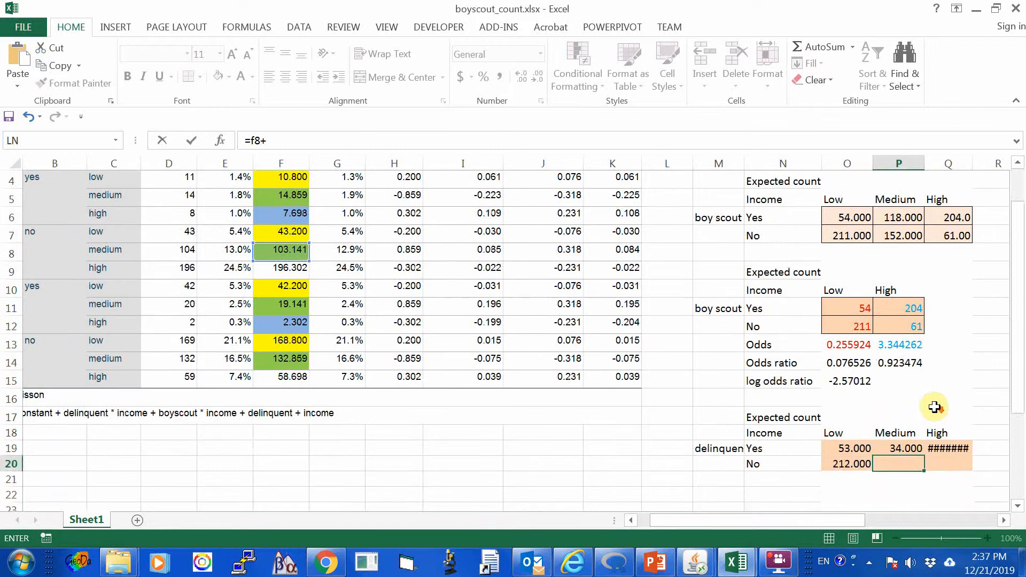
pyautogui.scroll(1, 934, 408)
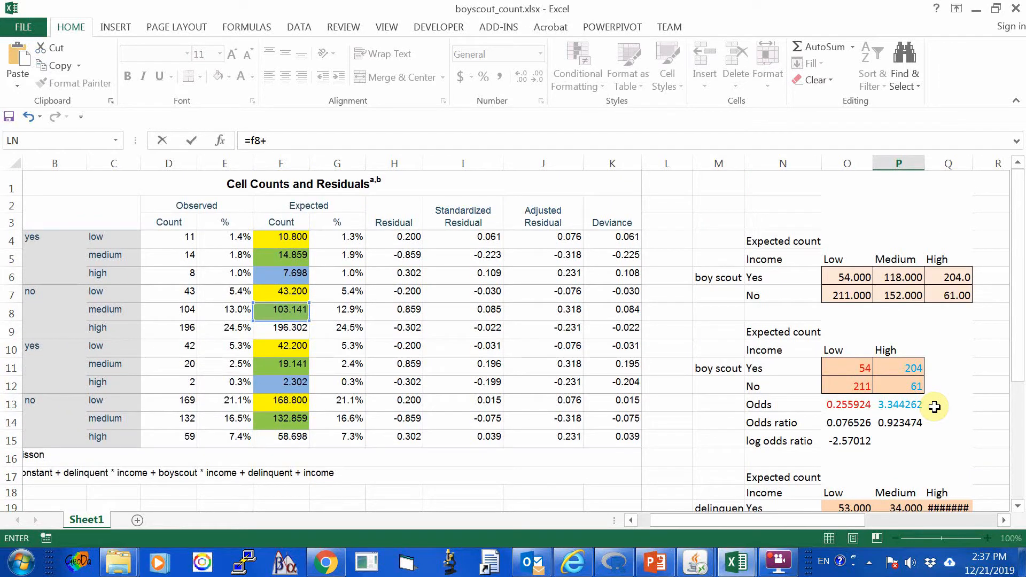
pyautogui.moveTo(718, 519); pyautogui.dragTo(689, 521)
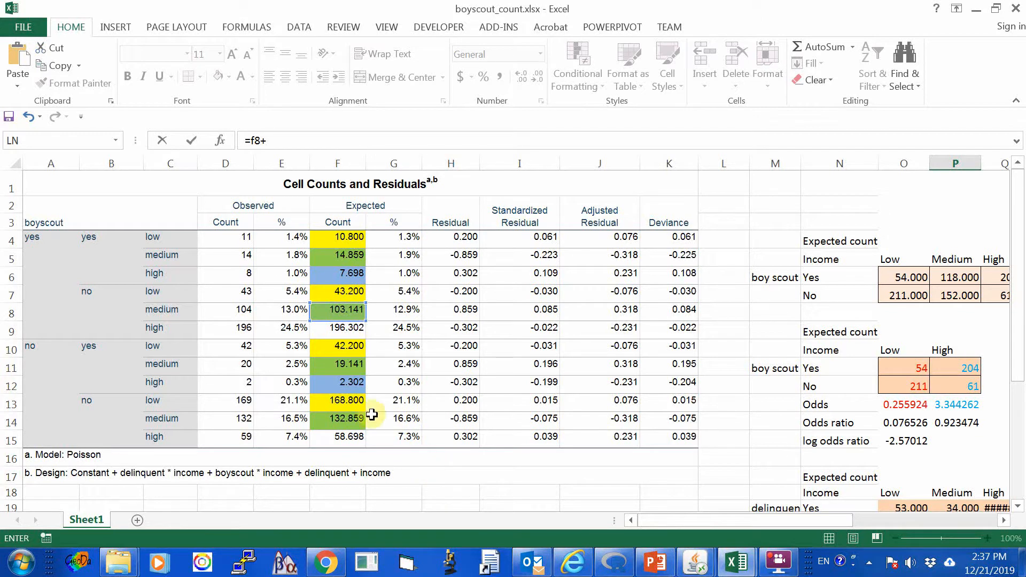
pyautogui.scroll(-2, 985, 451)
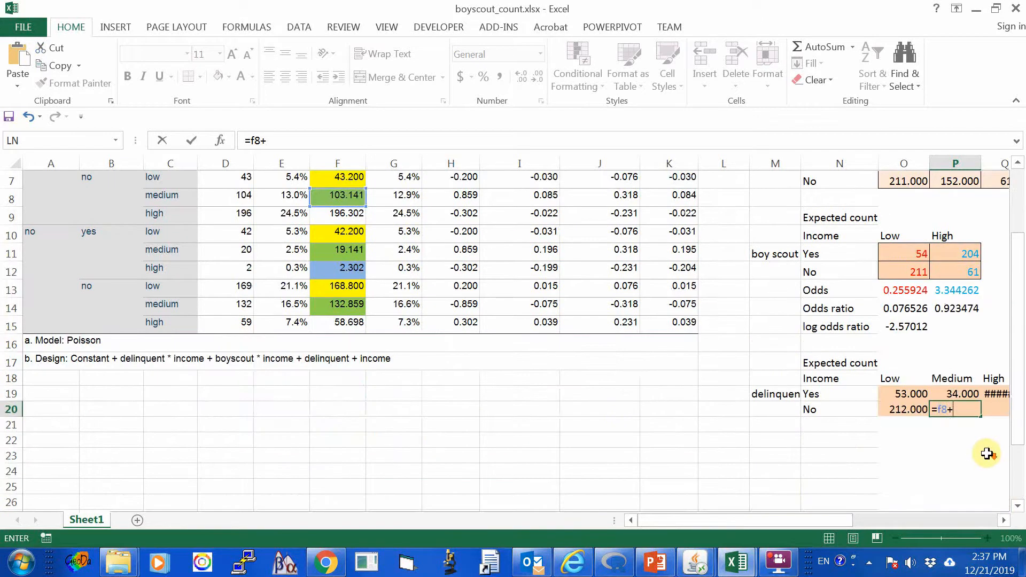
pyautogui.scroll(2, 615, 398)
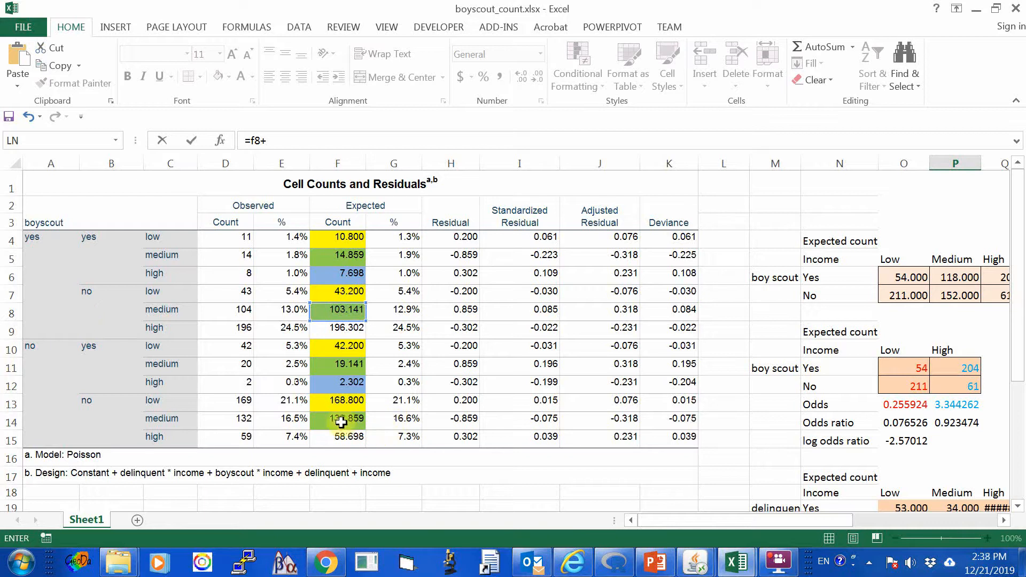
pyautogui.scroll(-3, 868, 423)
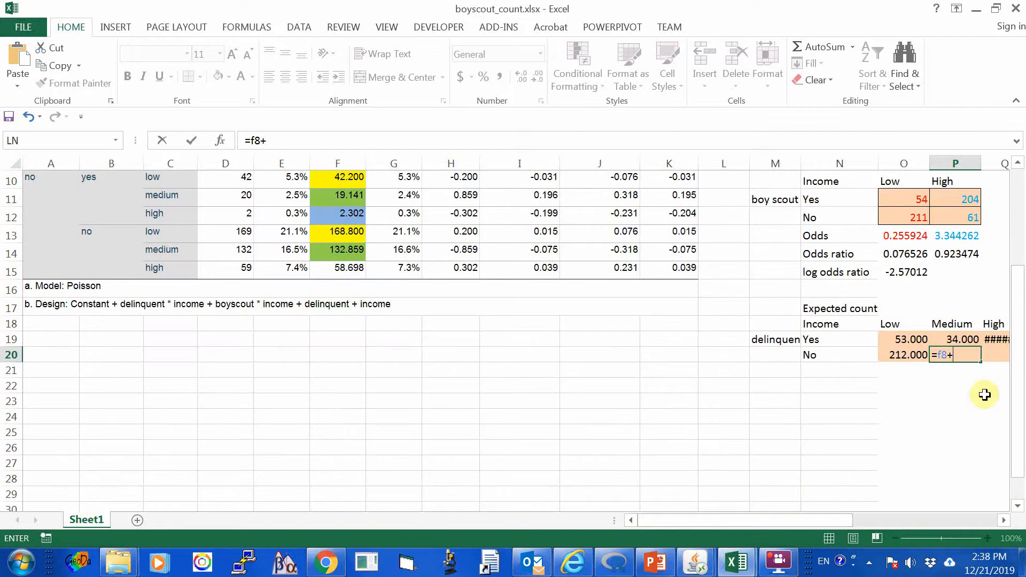
pyautogui.write('f14')
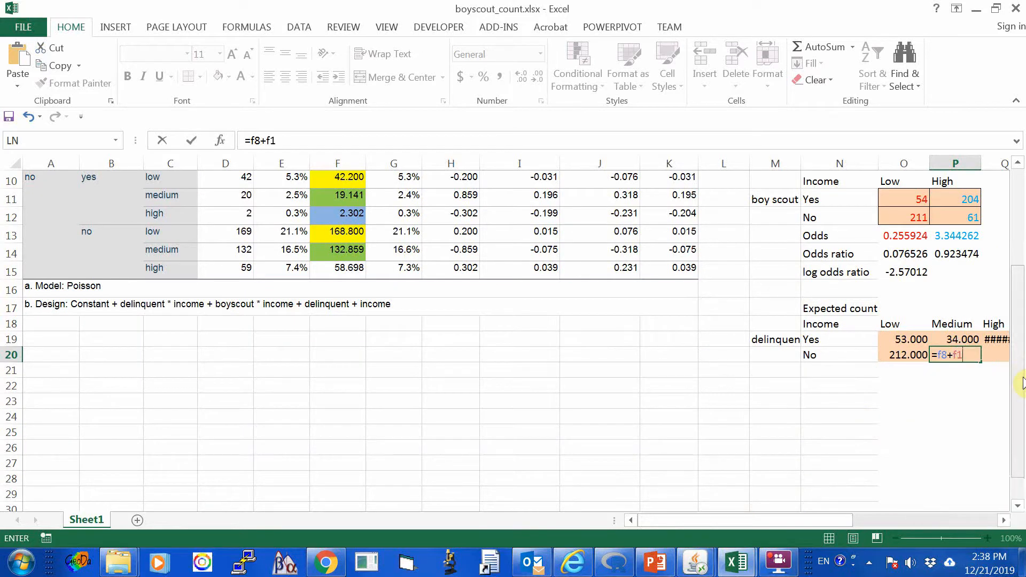
pyautogui.press('Return')
pyautogui.press('Up')
pyautogui.press('Right')
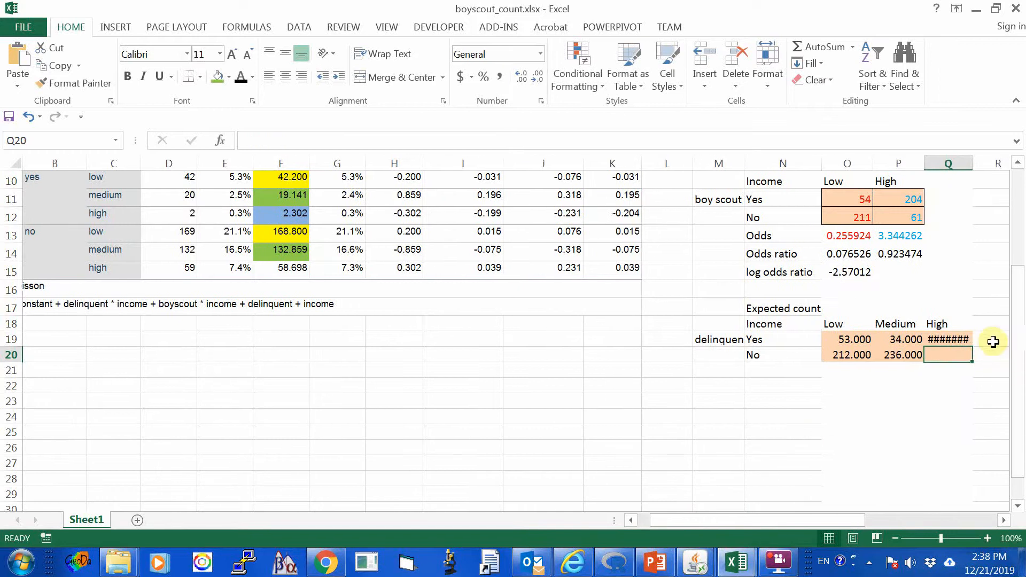
pyautogui.hscroll(-1, 803, 520)
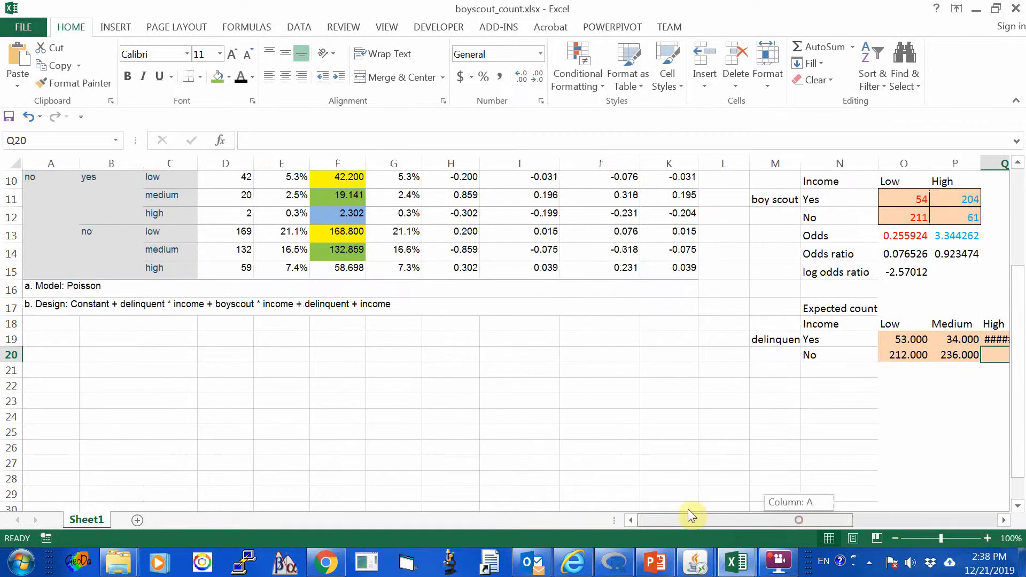
pyautogui.scroll(2, 556, 476)
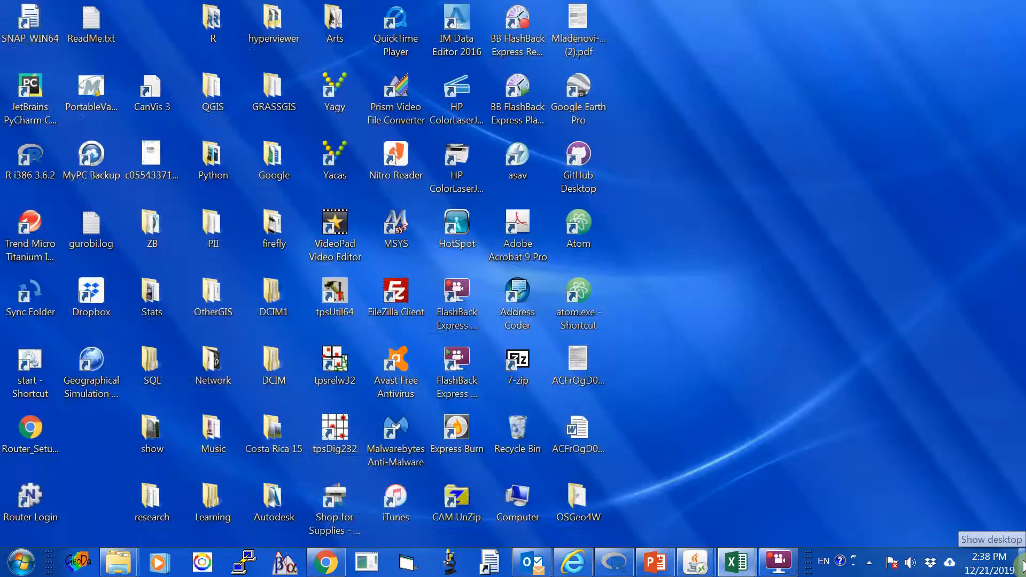
pyautogui.write('=')
pyautogui.press('Escape')
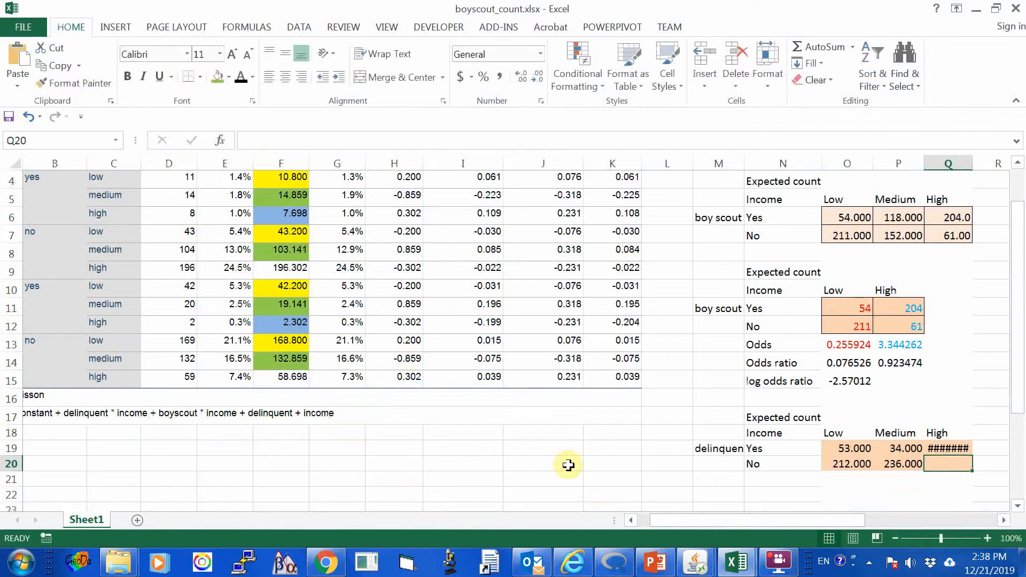
# Highlight the high-income delinquent "no" expected counts in F9 and F15 with a light blue fill.
pyautogui.click(272, 265)
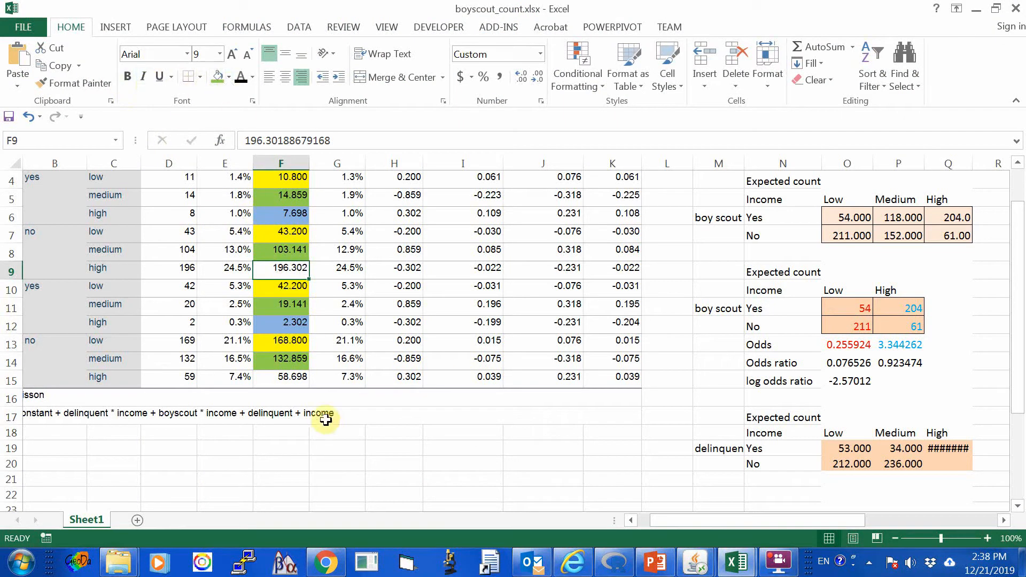
pyautogui.click(229, 76)
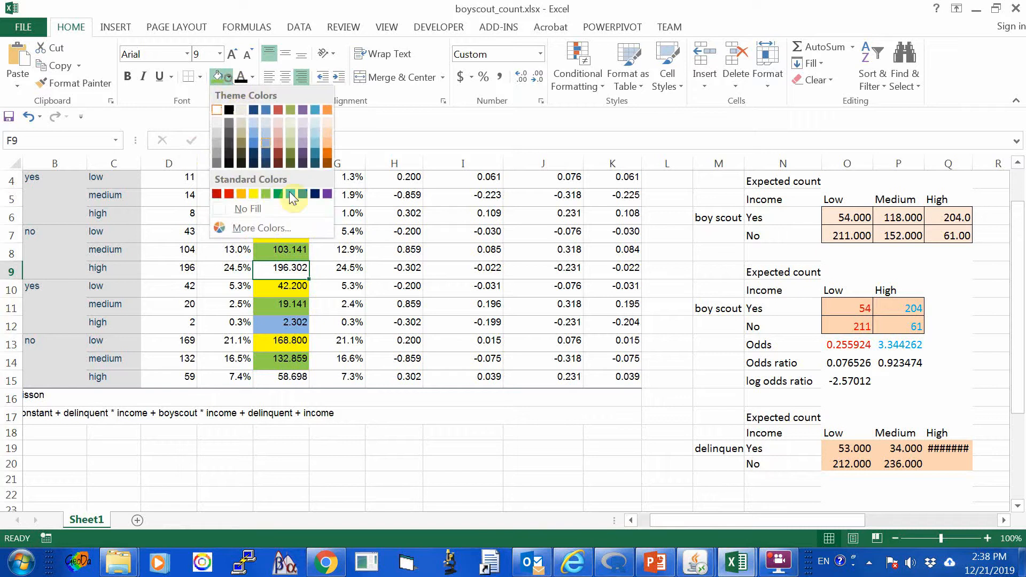
pyautogui.click(265, 139)
pyautogui.click(281, 376)
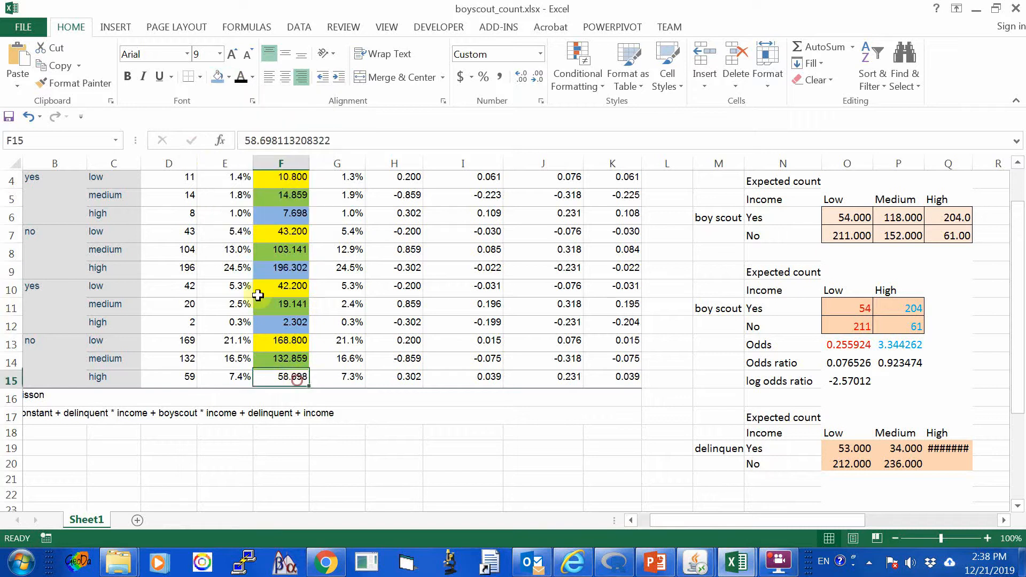
pyautogui.click(225, 76)
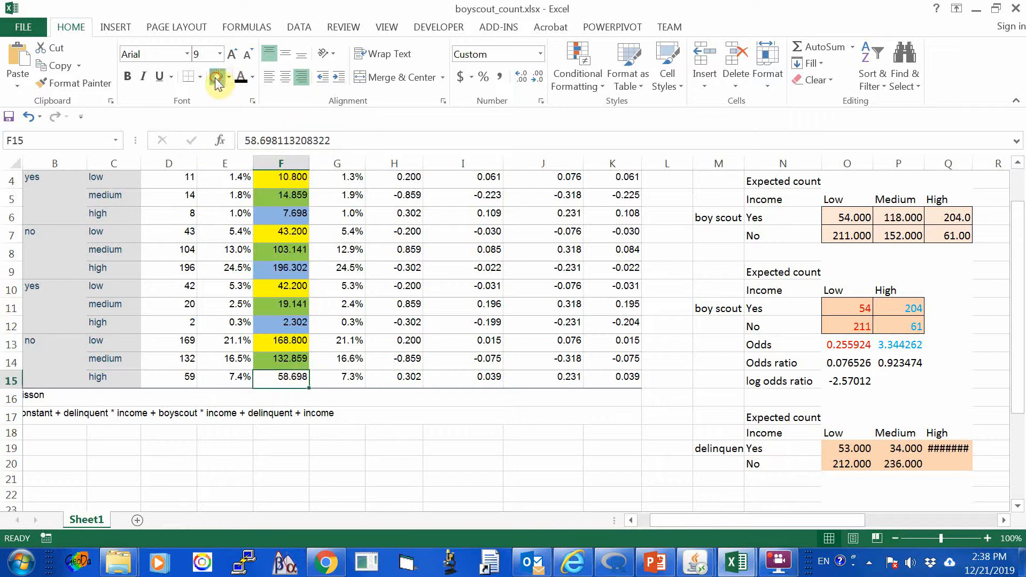
# Enter the formula =F9+F15 in Q20 for the delinquent No, High income expected count.
pyautogui.click(286, 274)
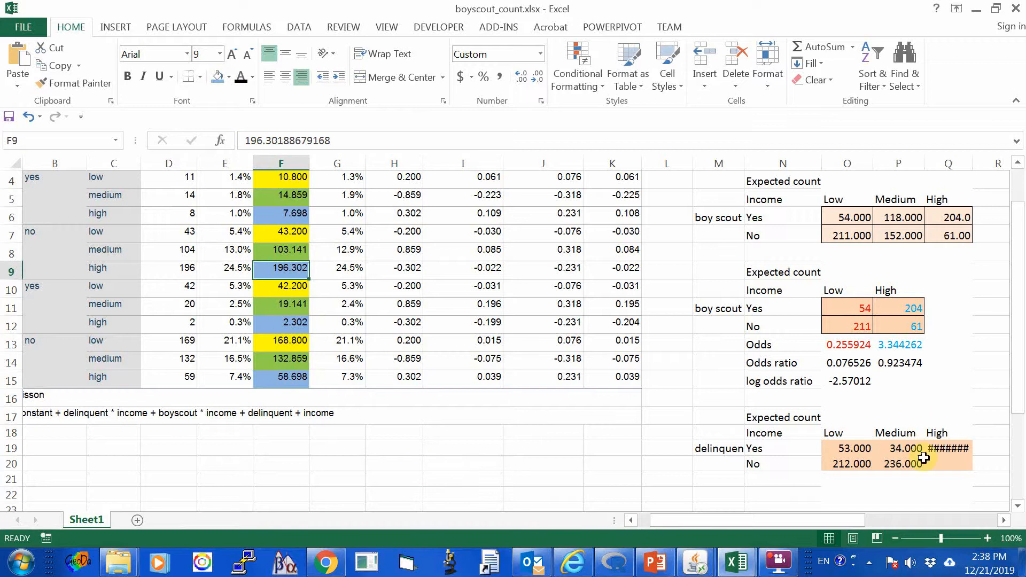
pyautogui.click(945, 465)
pyautogui.write('=')
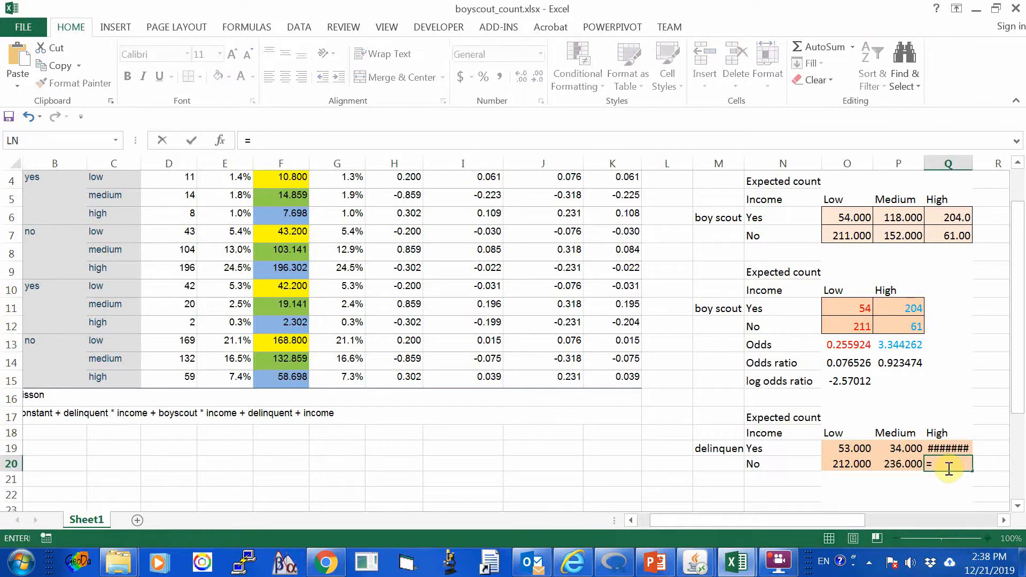
pyautogui.write('f')
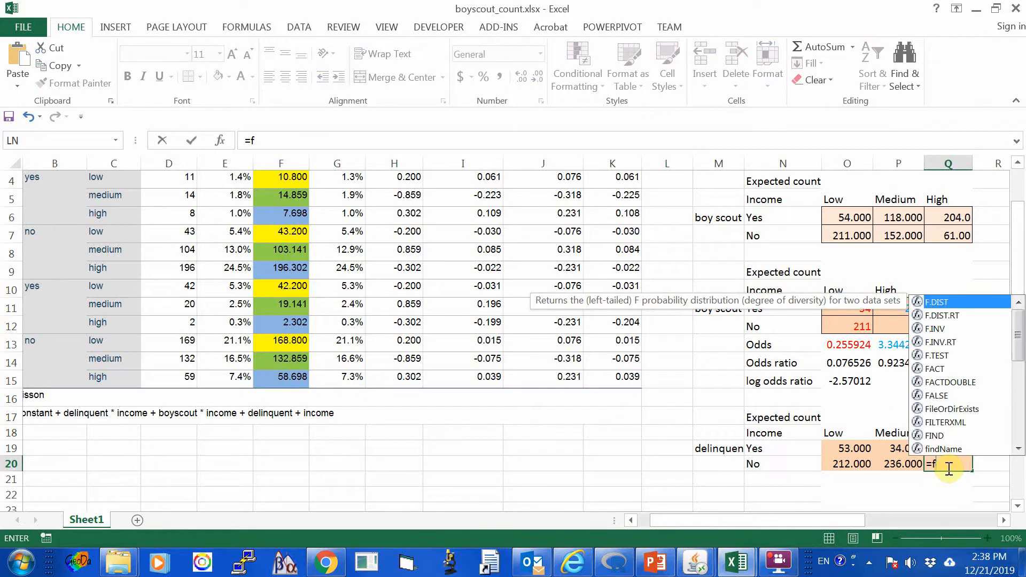
pyautogui.write('9')
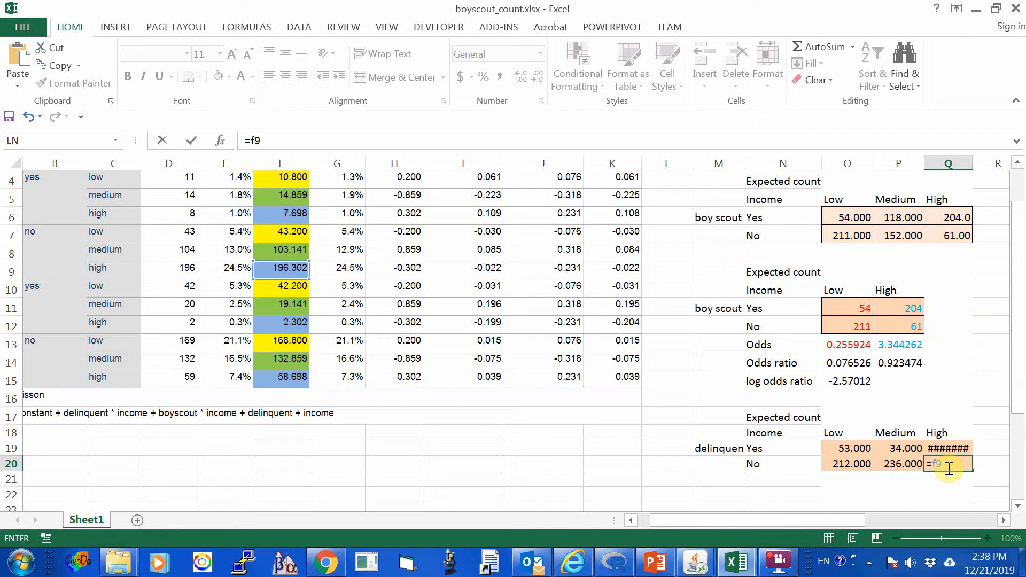
pyautogui.write('+f')
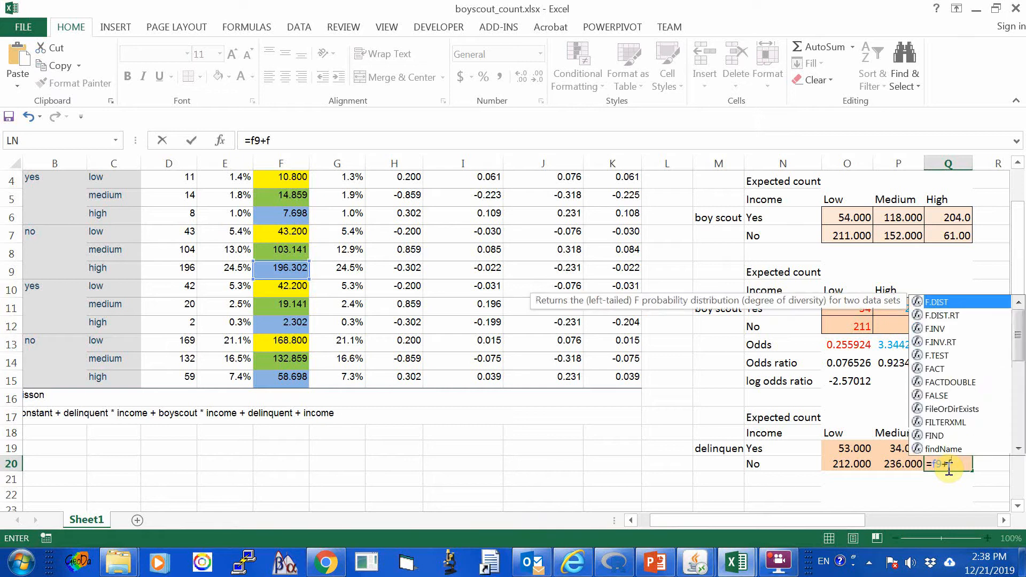
pyautogui.write('15')
pyautogui.press('Return')
pyautogui.click(947, 466)
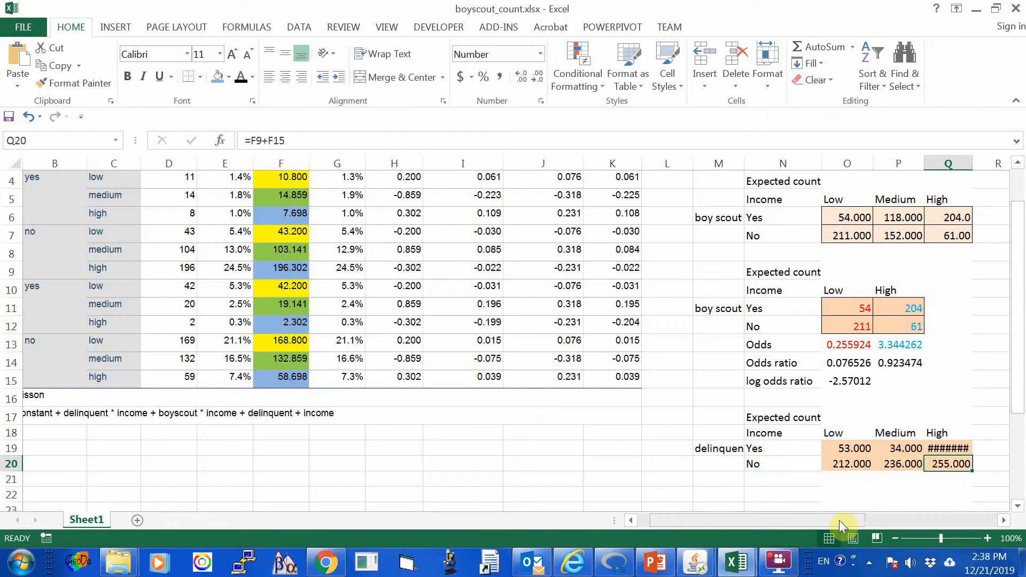
# Reduce the delinquent Yes, High income count in Q19 to three decimal places.
pyautogui.moveTo(838, 520); pyautogui.dragTo(933, 515)
pyautogui.scroll(-2, 716, 449)
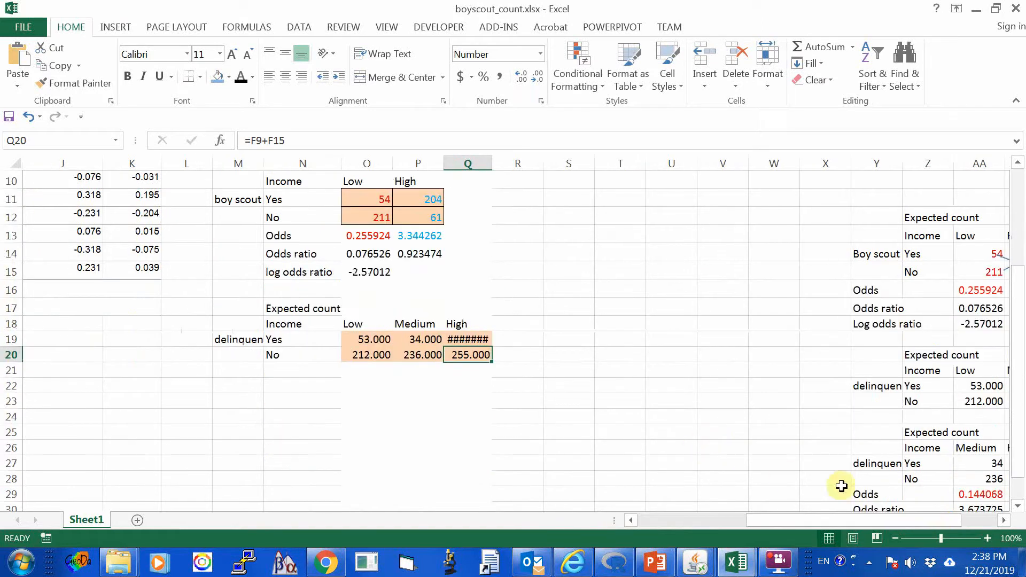
pyautogui.moveTo(791, 517); pyautogui.dragTo(725, 521)
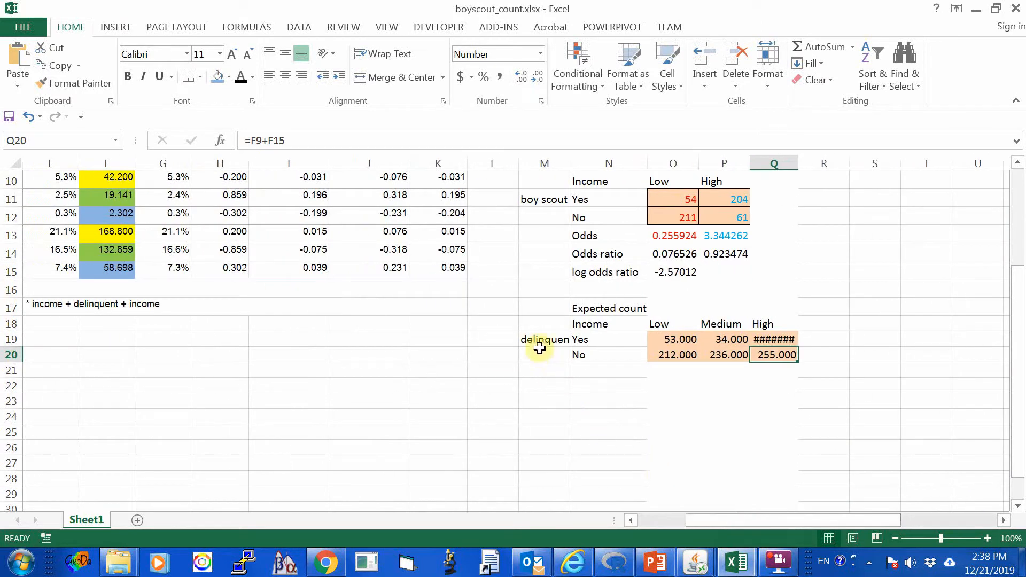
pyautogui.click(766, 333)
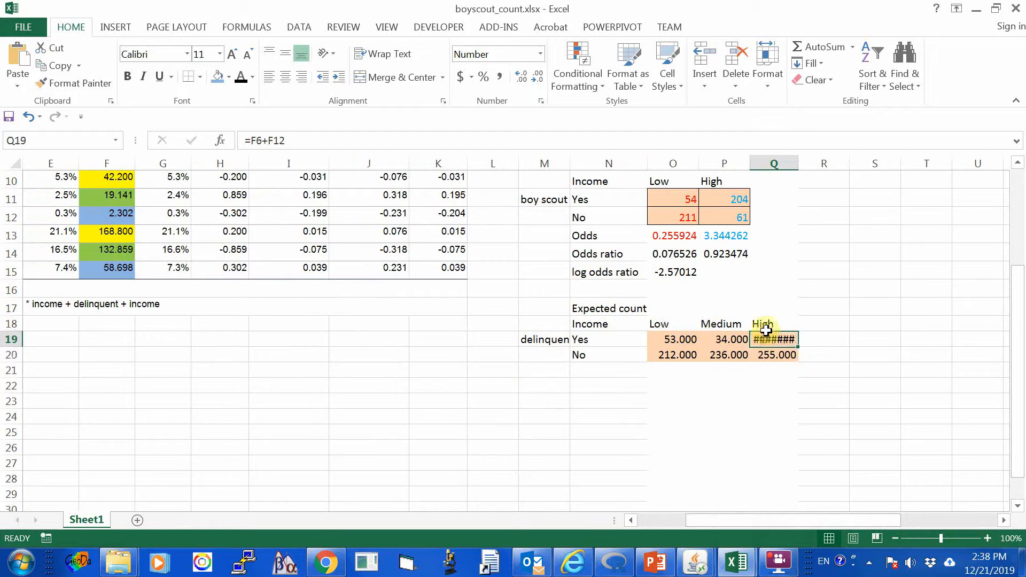
pyautogui.click(536, 81)
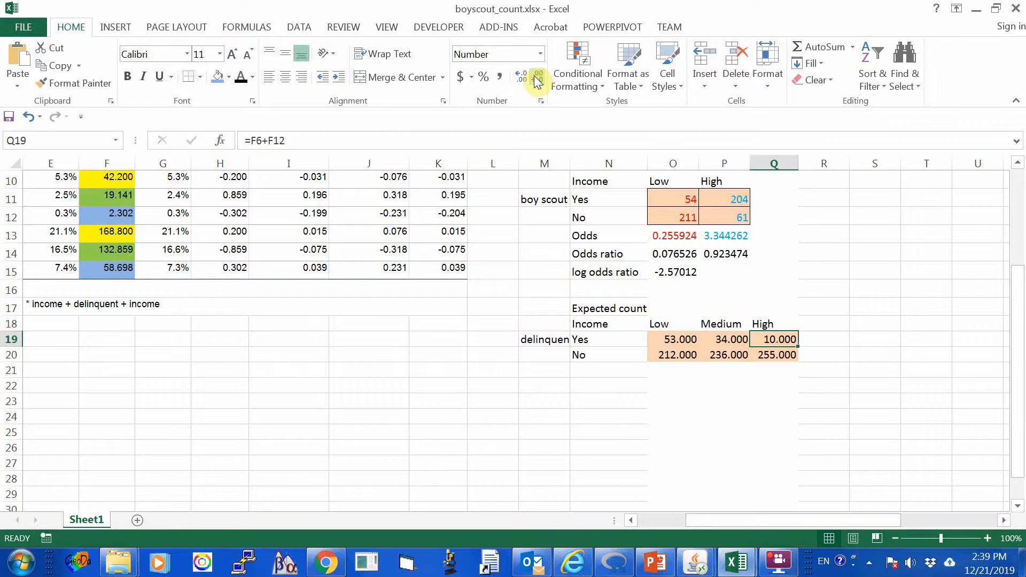
pyautogui.moveTo(862, 525)
pyautogui.mouseDown()
pyautogui.moveTo(835, 524)
pyautogui.moveTo(862, 522)
pyautogui.mouseUp()
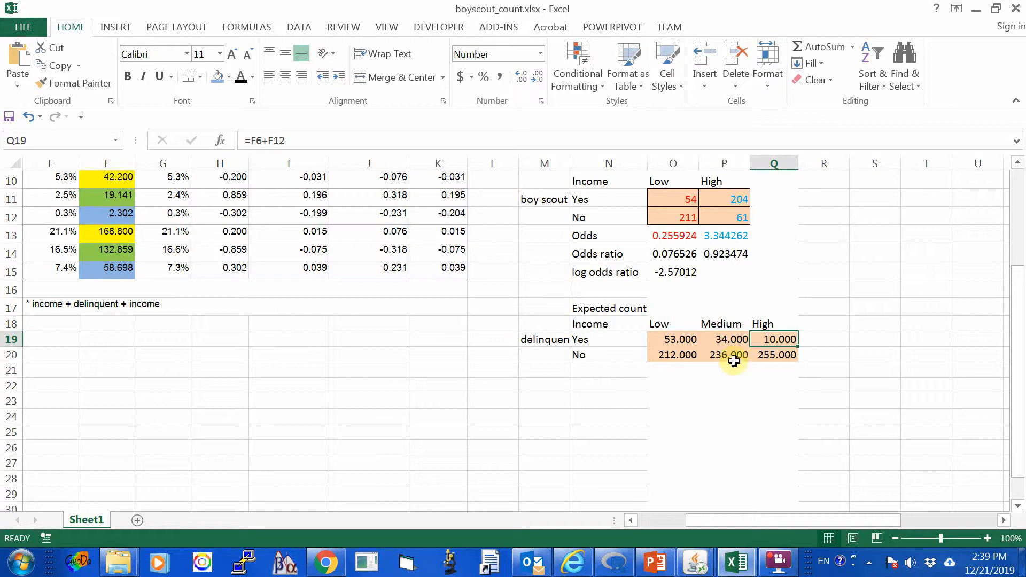
# Copy the delinquent expected count table M17:Q20 and paste it as values starting at M22.
pyautogui.moveTo(535, 308); pyautogui.dragTo(770, 356)
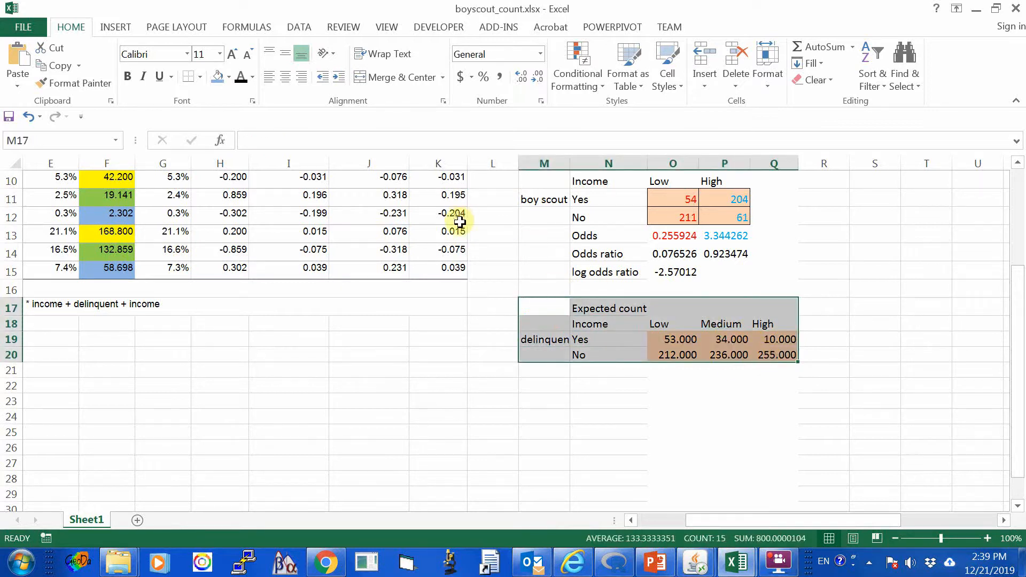
pyautogui.click(74, 68)
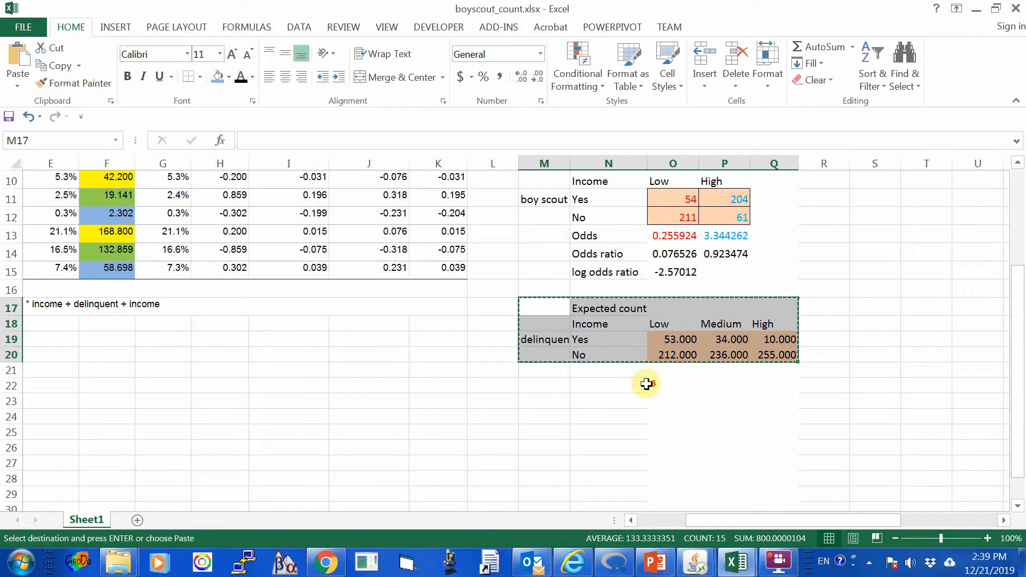
pyautogui.scroll(-2, 641, 374)
pyautogui.click(543, 278)
pyautogui.rightClick(543, 278)
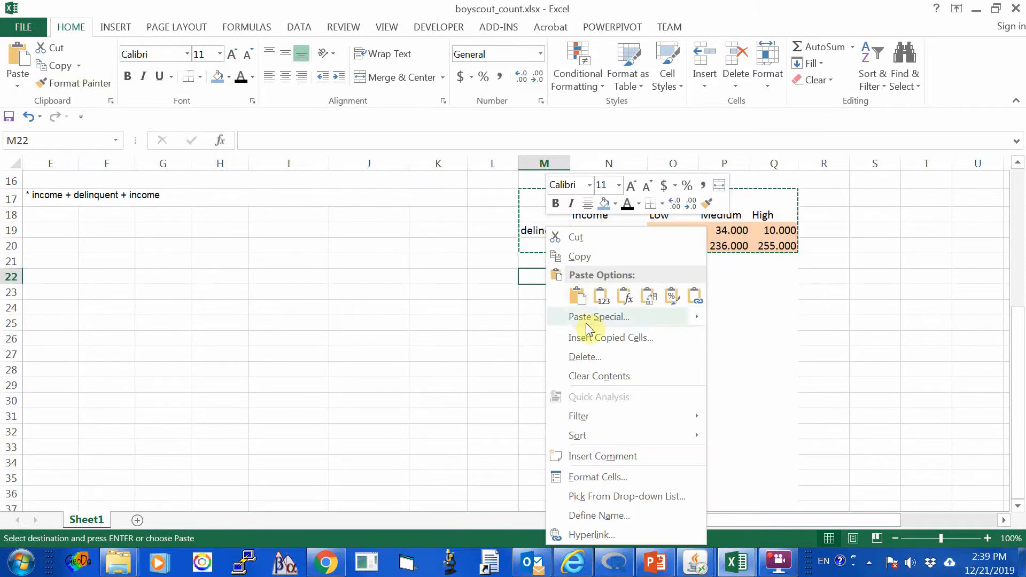
pyautogui.click(601, 298)
pyautogui.click(687, 383)
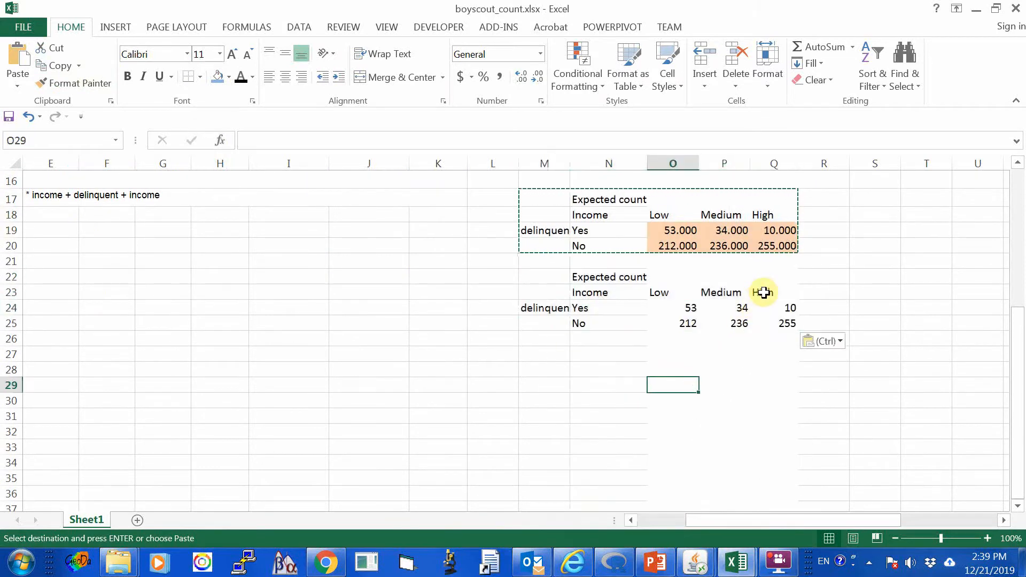
# Move the Medium and High income columns P23:Q25 over the Low column, starting at O23.
pyautogui.moveTo(763, 293); pyautogui.dragTo(781, 322)
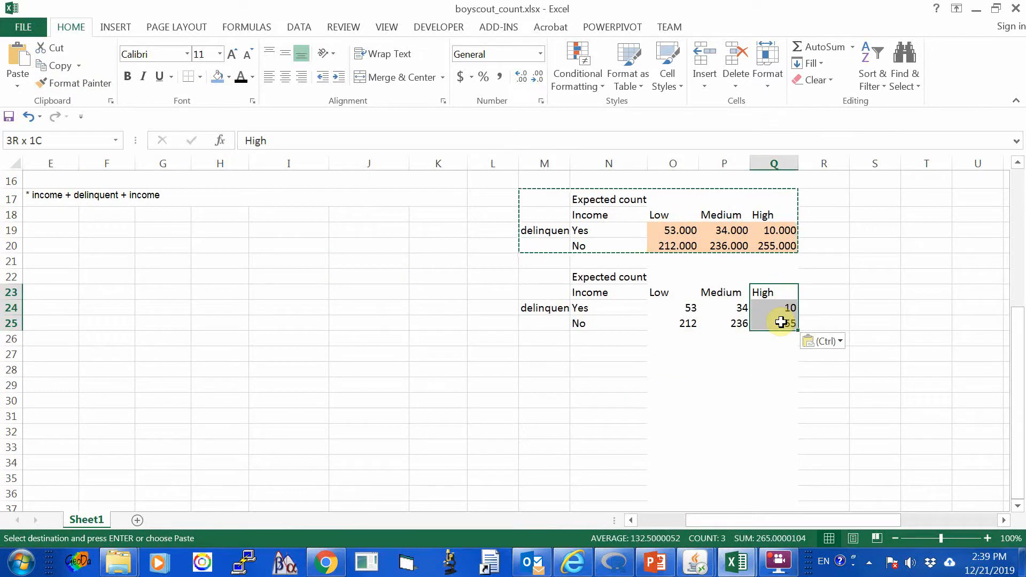
pyautogui.moveTo(721, 292); pyautogui.dragTo(784, 322)
pyautogui.click(50, 48)
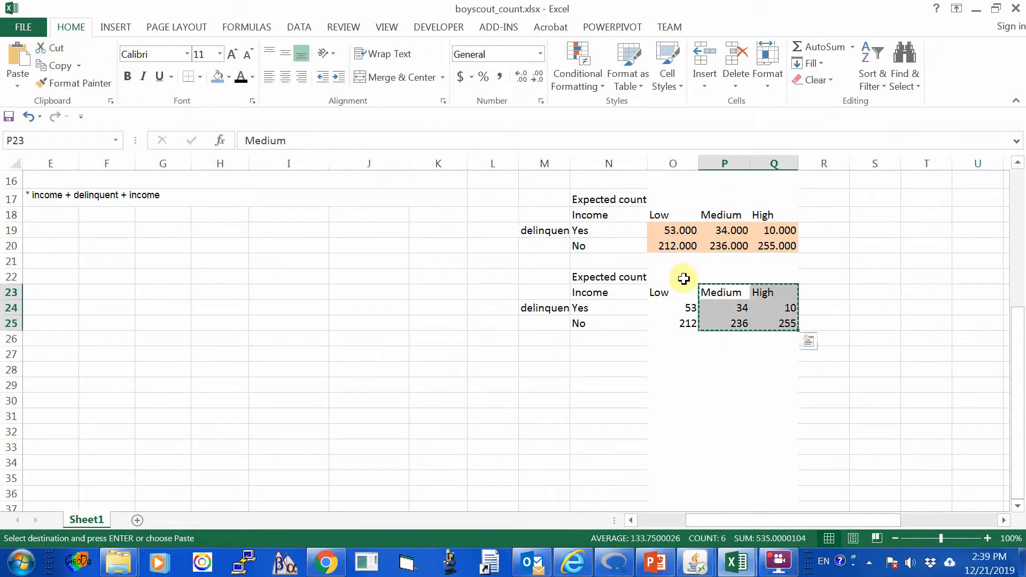
pyautogui.click(660, 284)
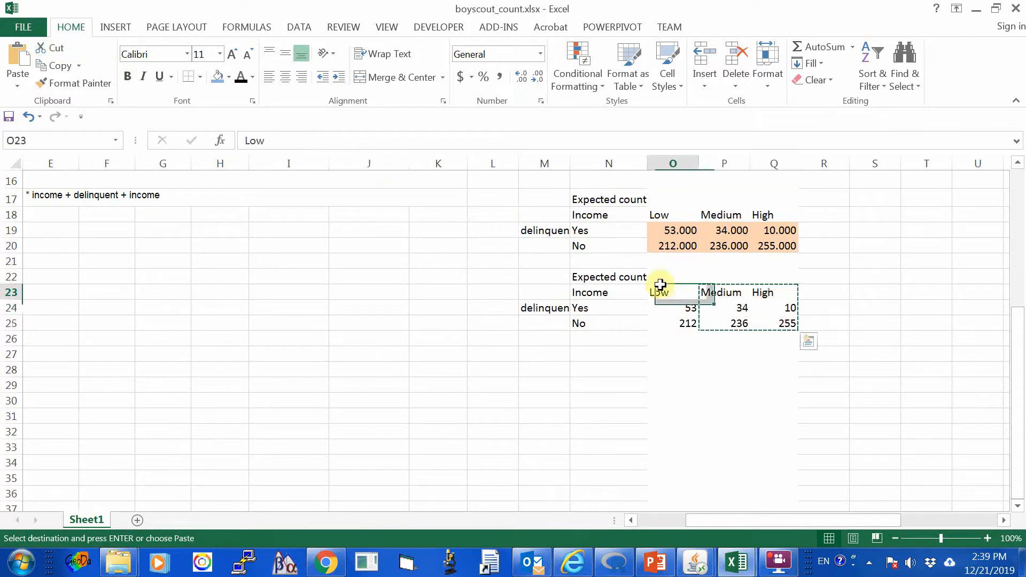
pyautogui.click(18, 57)
pyautogui.click(486, 396)
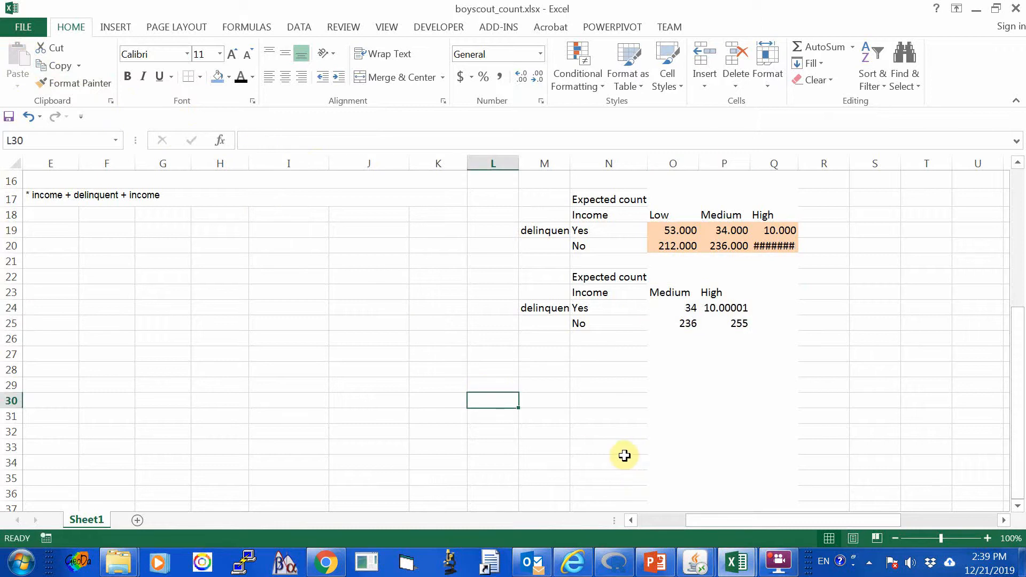
pyautogui.scroll(1, 623, 454)
pyautogui.scroll(-2, 597, 448)
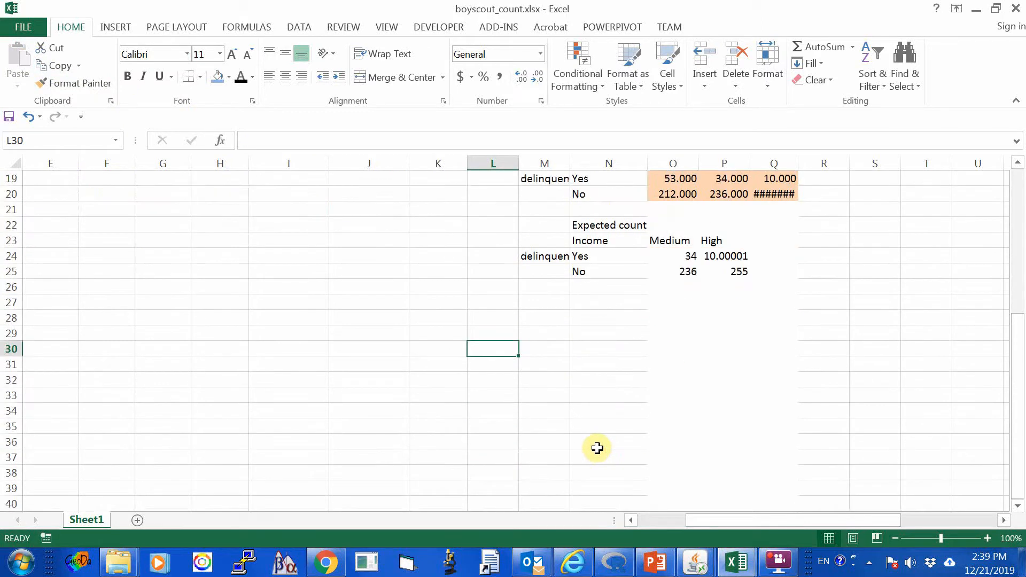
# Fill the Medium and High delinquent counts in O24:P25 with standard orange.
pyautogui.click(665, 240)
pyautogui.moveTo(677, 257); pyautogui.dragTo(714, 270)
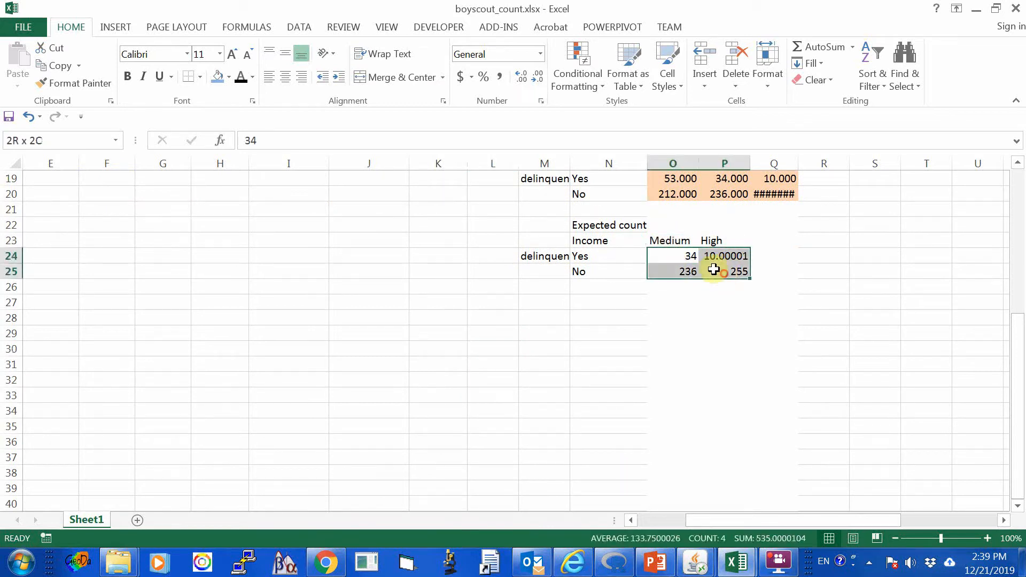
pyautogui.click(228, 76)
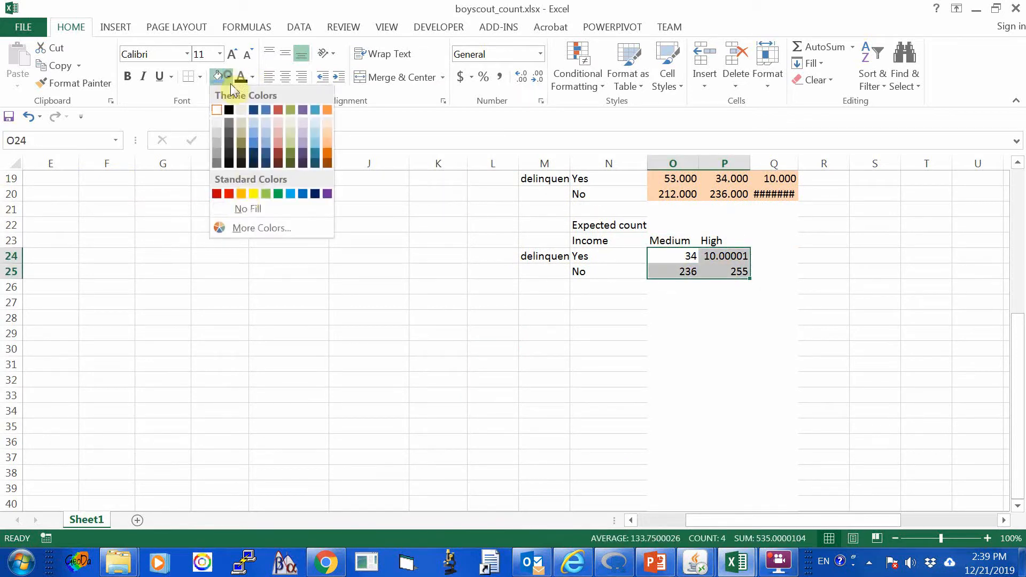
pyautogui.click(239, 195)
pyautogui.click(545, 329)
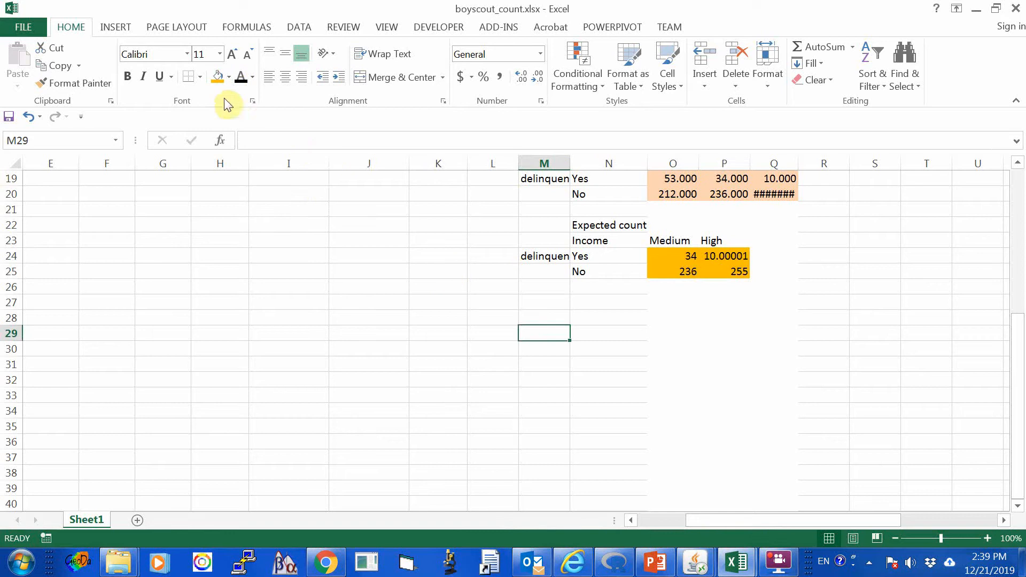
# Try a light orange fill on M29 and O29, and apply it to the delinquent counts in O24:P25.
pyautogui.click(229, 80)
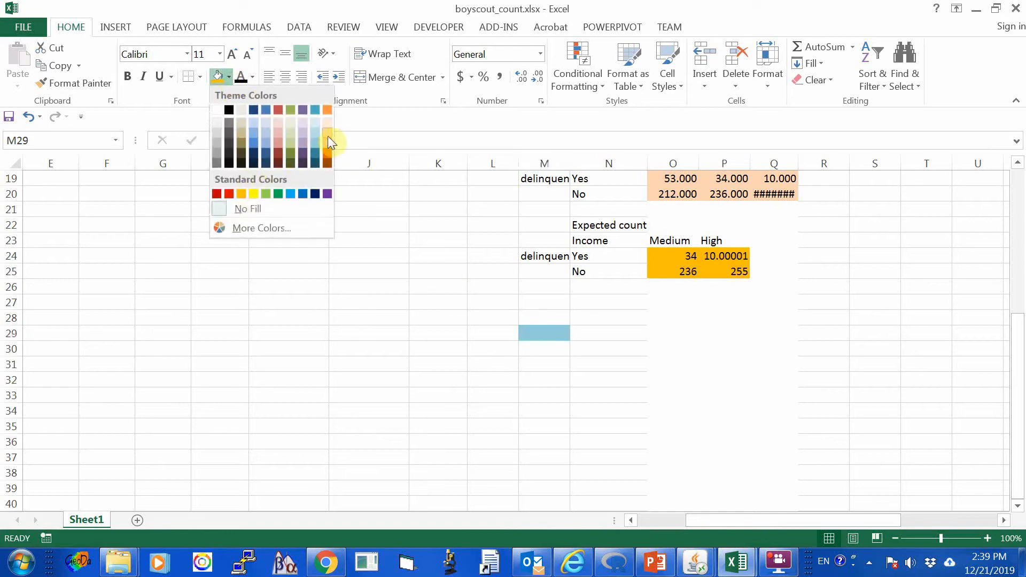
pyautogui.click(280, 131)
pyautogui.click(686, 331)
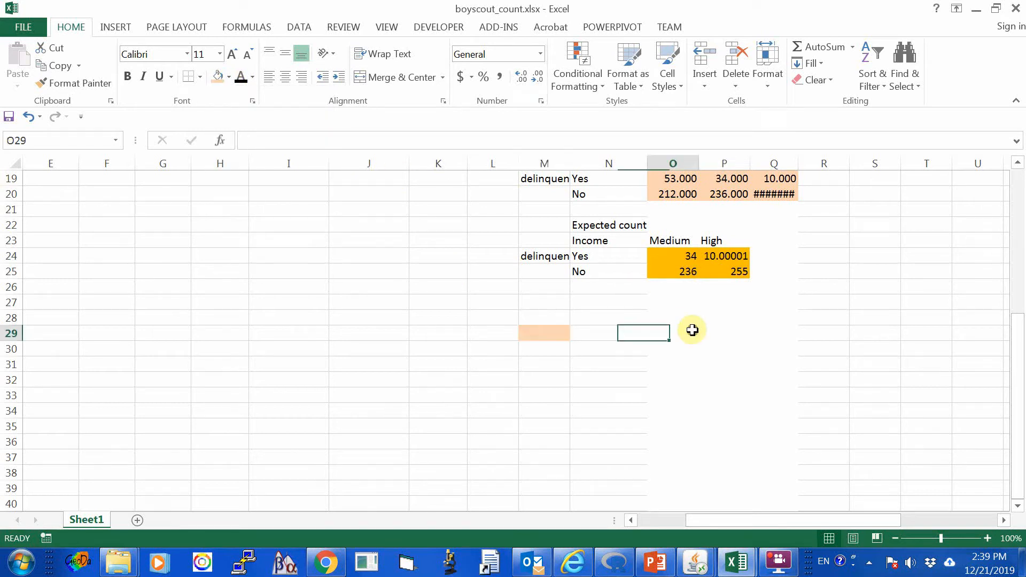
pyautogui.click(219, 83)
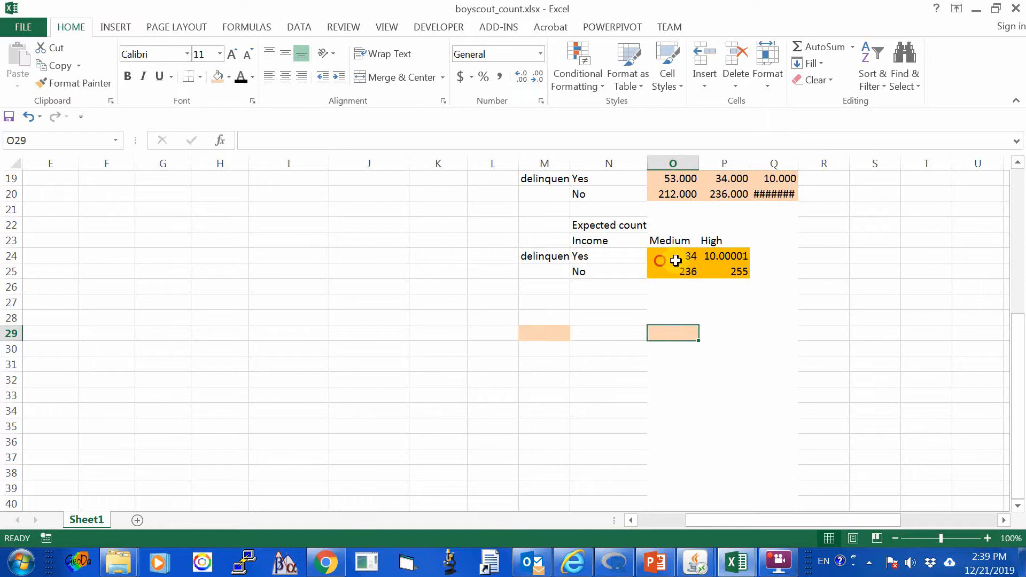
pyautogui.moveTo(661, 256); pyautogui.dragTo(742, 271)
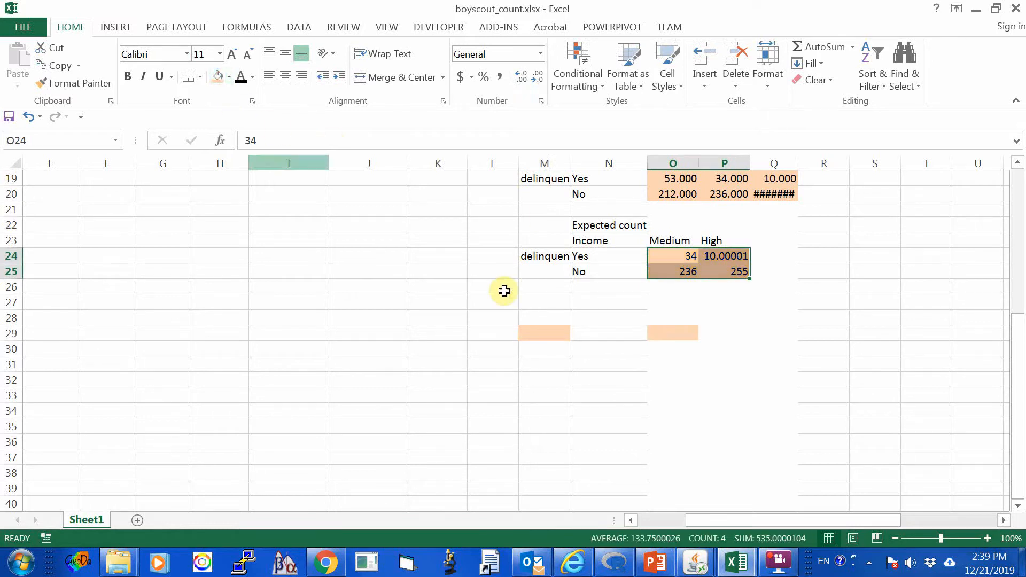
pyautogui.click(671, 379)
# Try to copy the boy scout odds, odds ratio and log odds ratio rows N13:P15 to N26.
pyautogui.scroll(3, 809, 394)
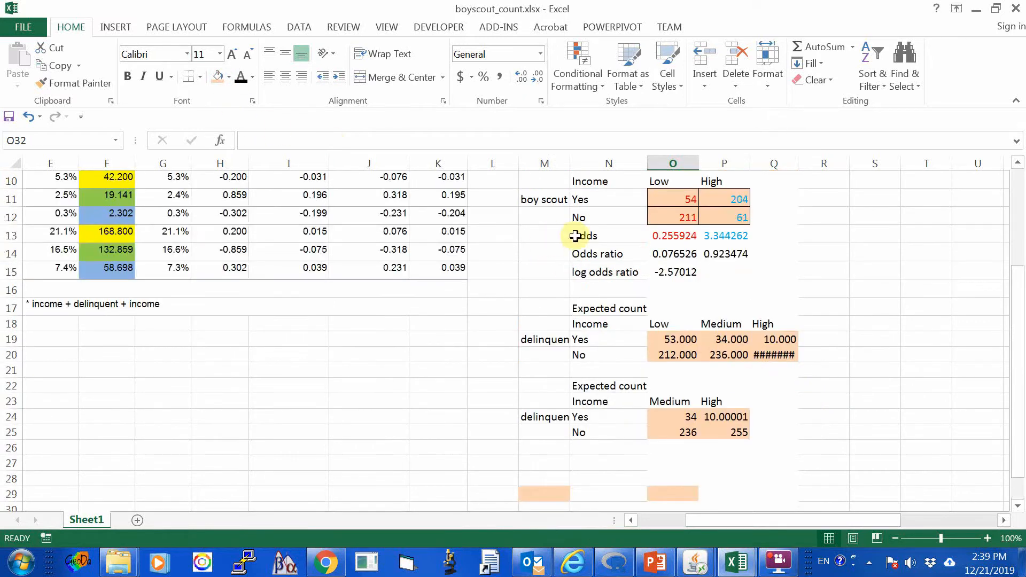
pyautogui.moveTo(575, 235); pyautogui.dragTo(731, 265)
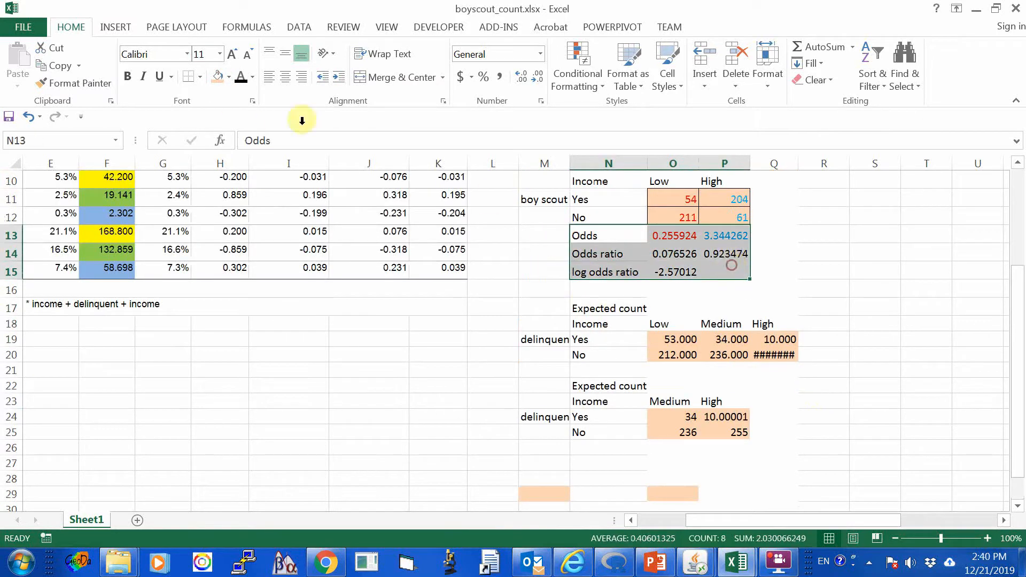
pyautogui.click(60, 65)
pyautogui.scroll(-3, 940, 348)
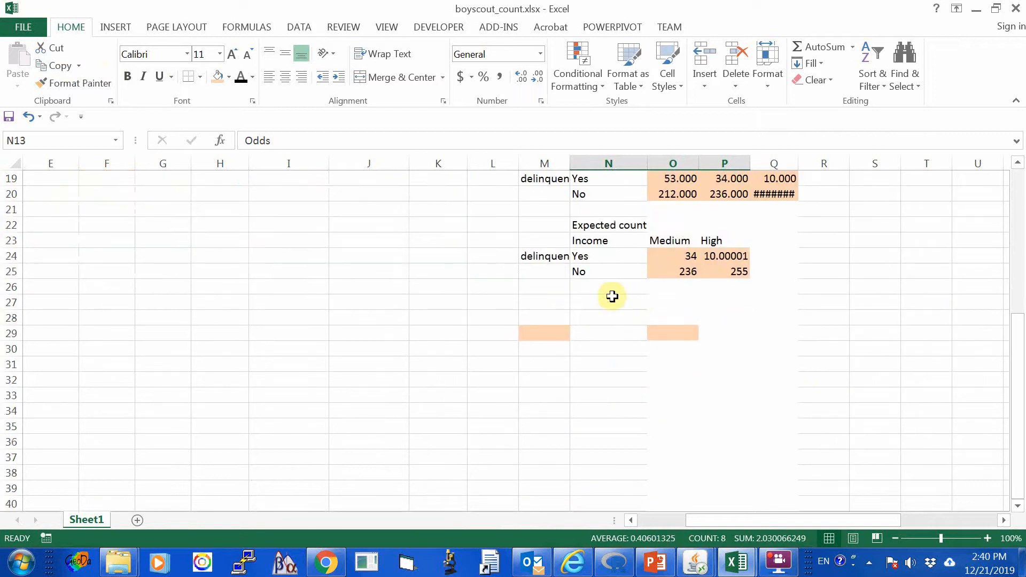
pyautogui.click(599, 289)
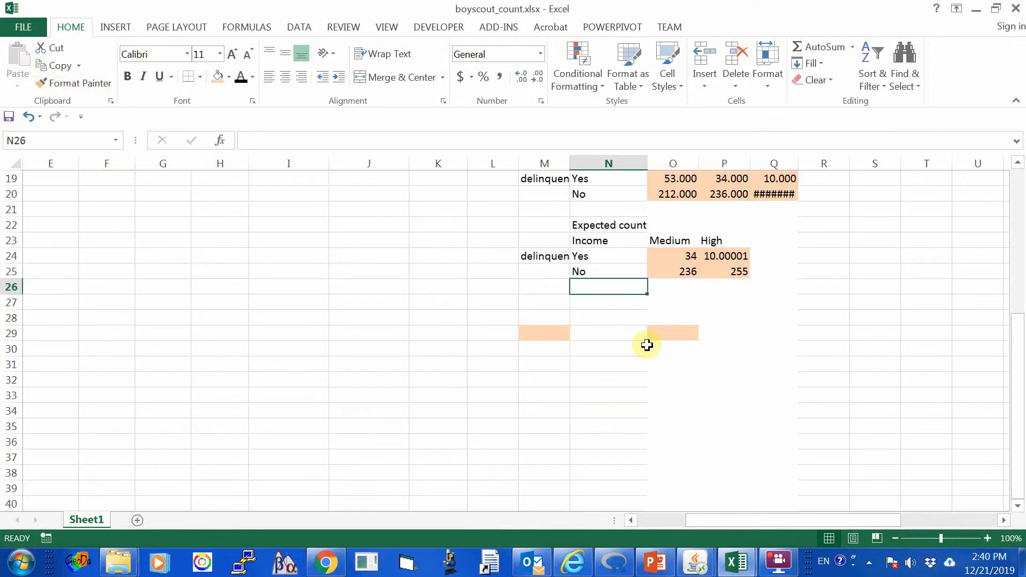
# Copy the boy scout odds, odds ratio and log odds ratio rows N13:P15 and paste them under the delinquent table at N26.
pyautogui.scroll(3, 855, 417)
pyautogui.moveTo(588, 235); pyautogui.dragTo(717, 272)
pyautogui.click(56, 65)
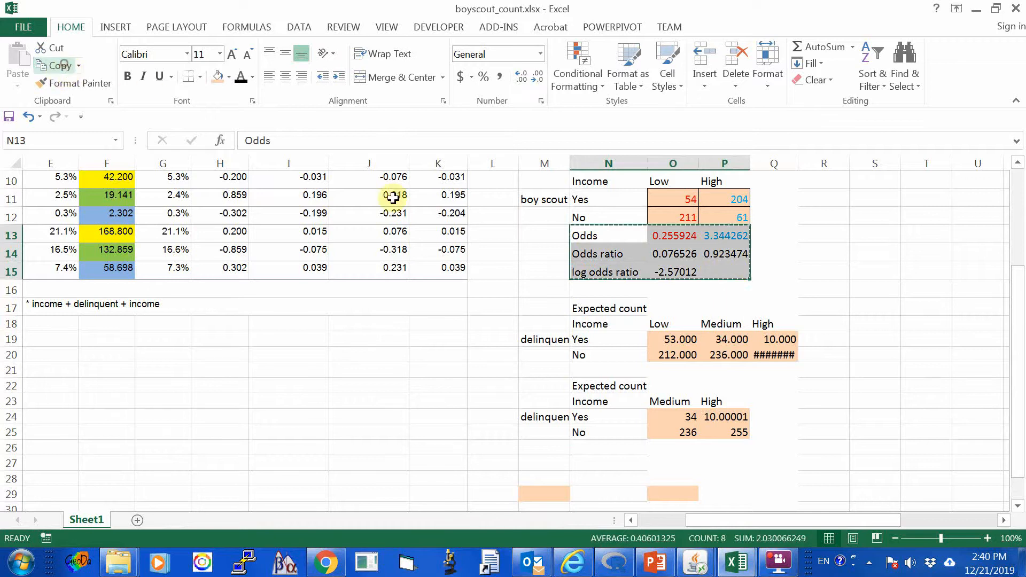
pyautogui.scroll(-1, 486, 285)
pyautogui.scroll(-3, 600, 300)
pyautogui.click(611, 290)
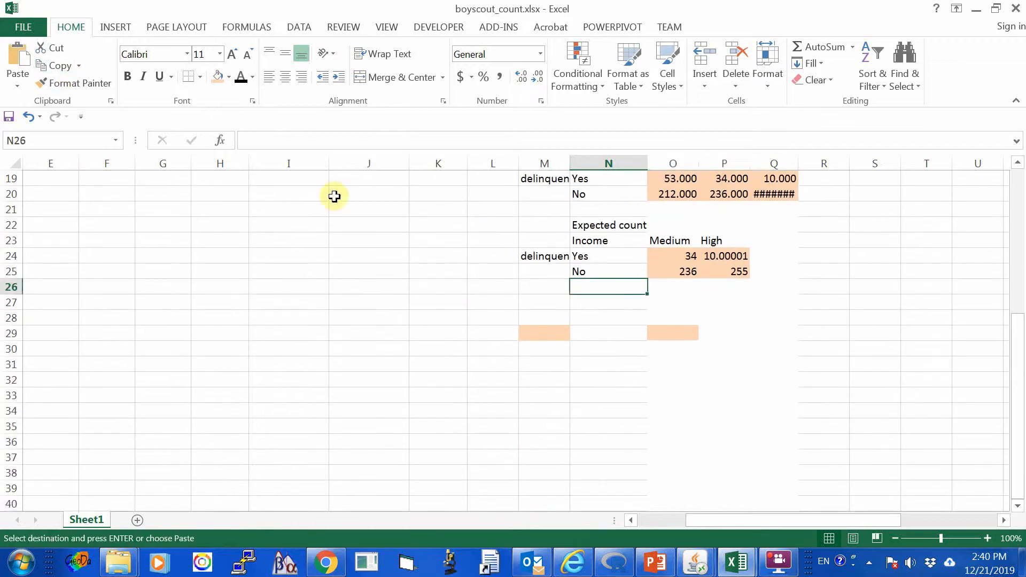
pyautogui.click(18, 53)
pyautogui.click(735, 366)
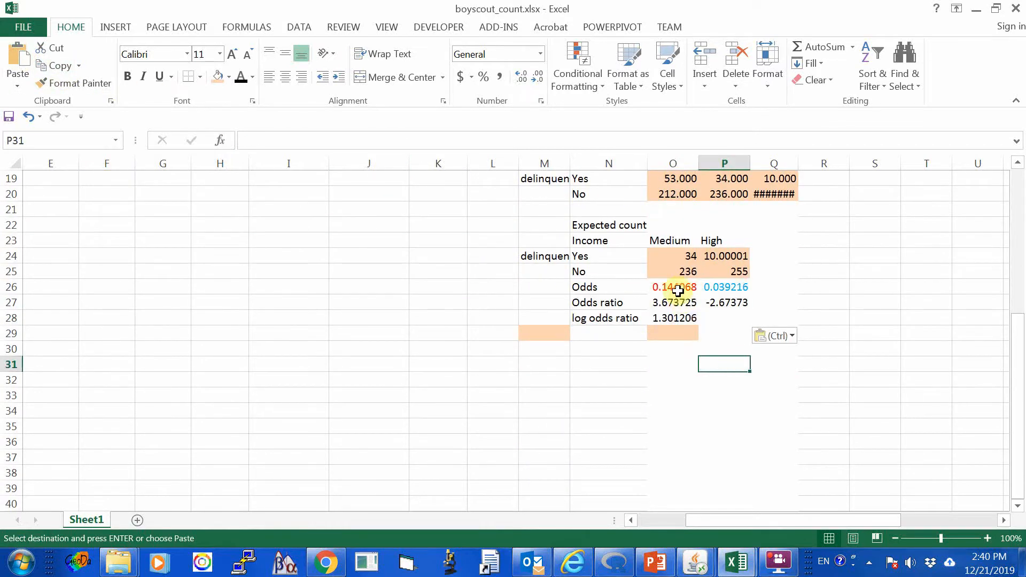
# Examine the delinquent odds for Medium and High income, the odds ratio and the log odds ratio with their formulas.
pyautogui.click(672, 286)
pyautogui.scroll(1, 825, 366)
pyautogui.scroll(-1, 832, 374)
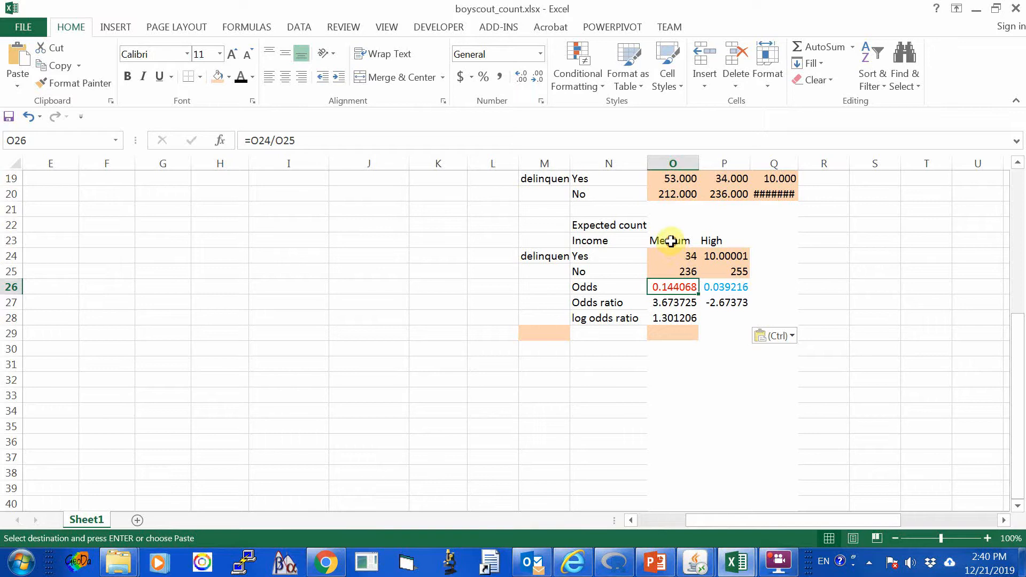
pyautogui.click(670, 241)
pyautogui.click(665, 288)
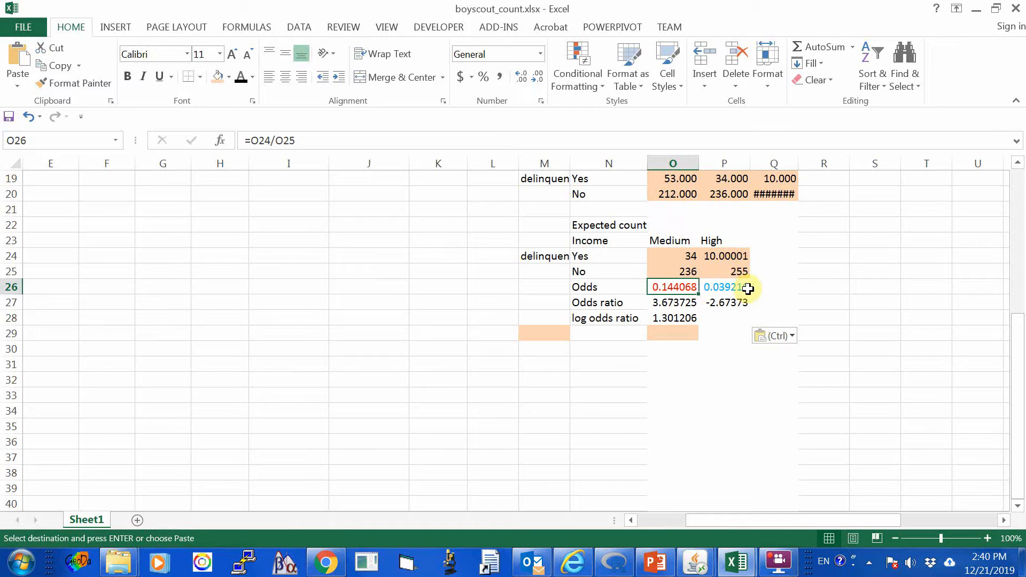
pyautogui.click(855, 332)
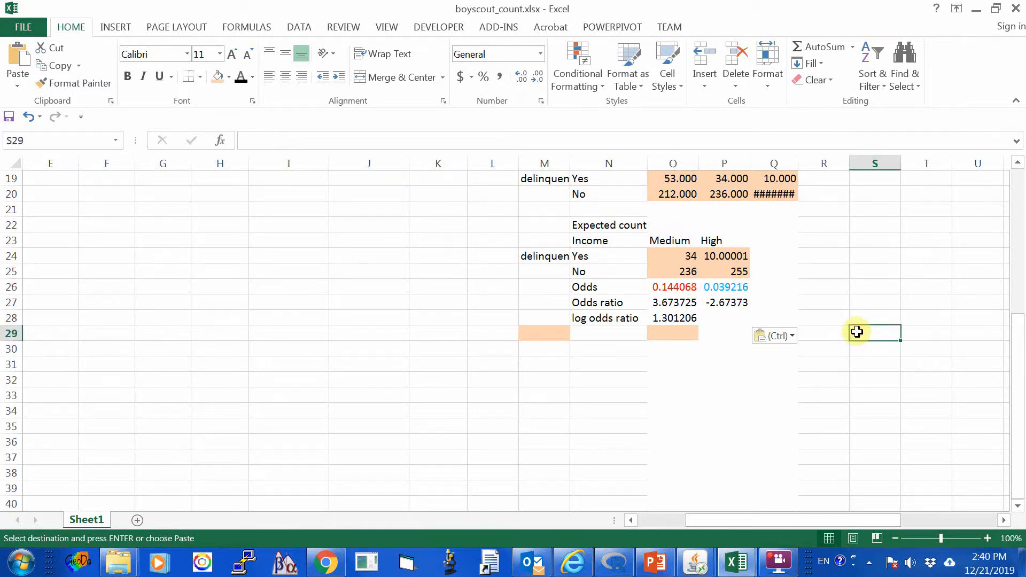
pyautogui.click(670, 287)
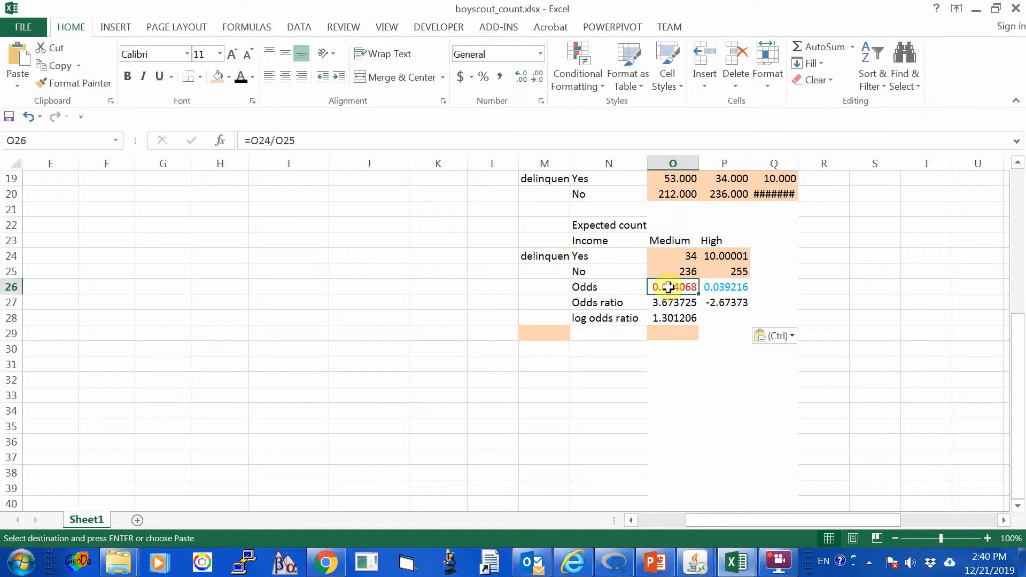
pyautogui.click(718, 288)
pyautogui.click(673, 302)
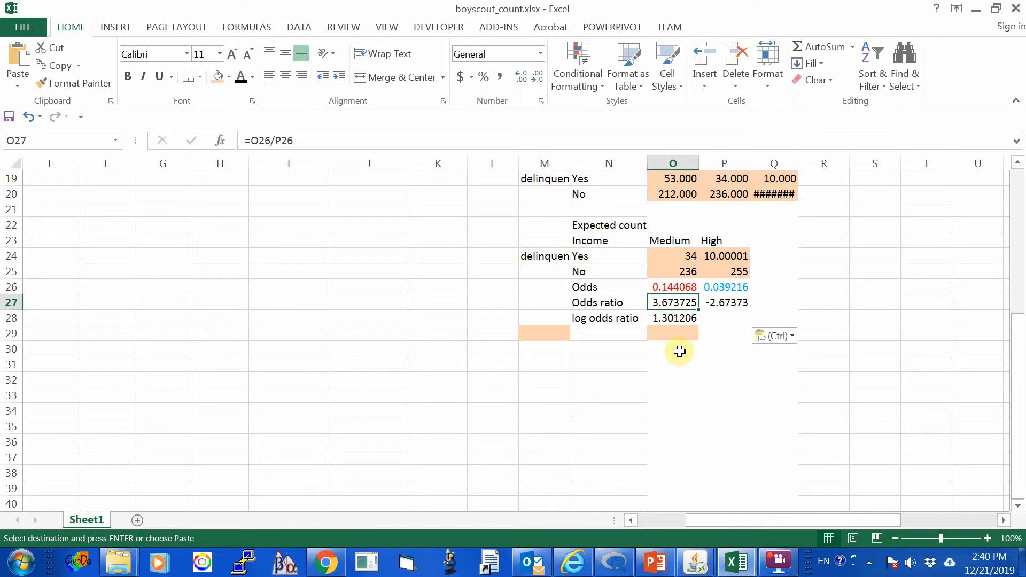
pyautogui.click(683, 319)
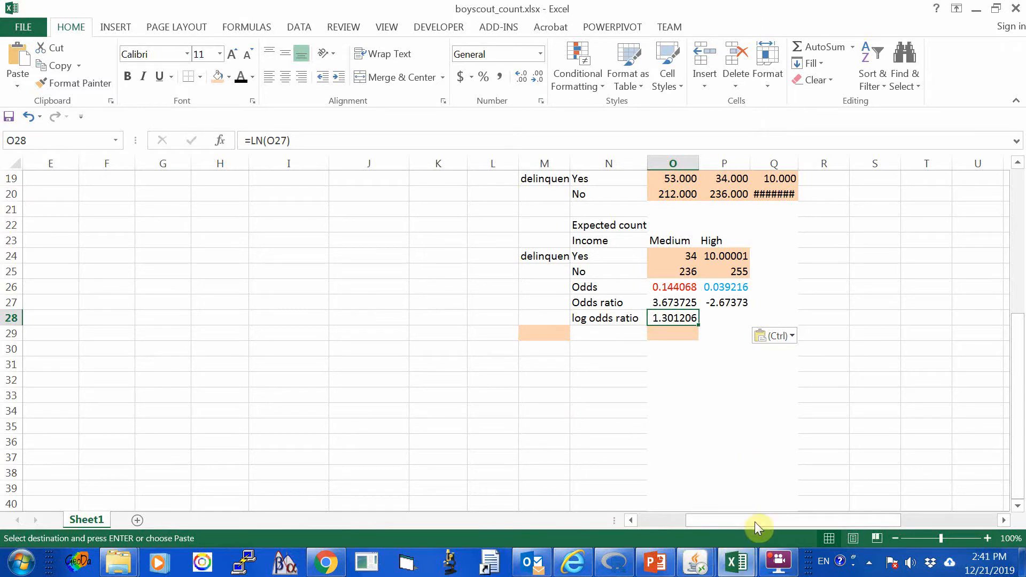
# Switch to the boyscout_param.xlsx workbook and view the boy scout parameter table beside the parameter estimates.
pyautogui.click(737, 561)
pyautogui.click(796, 514)
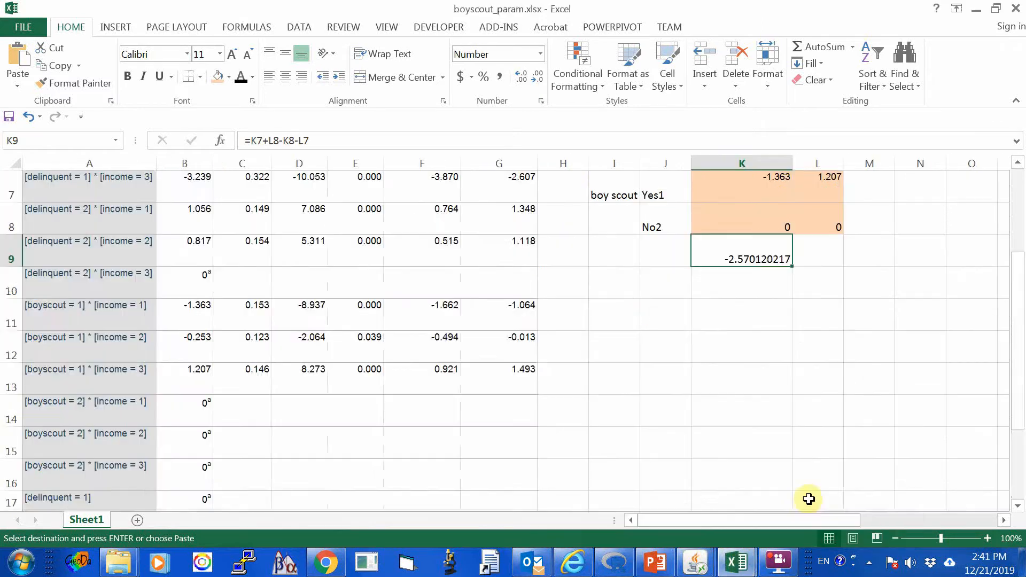
pyautogui.scroll(-1, 809, 497)
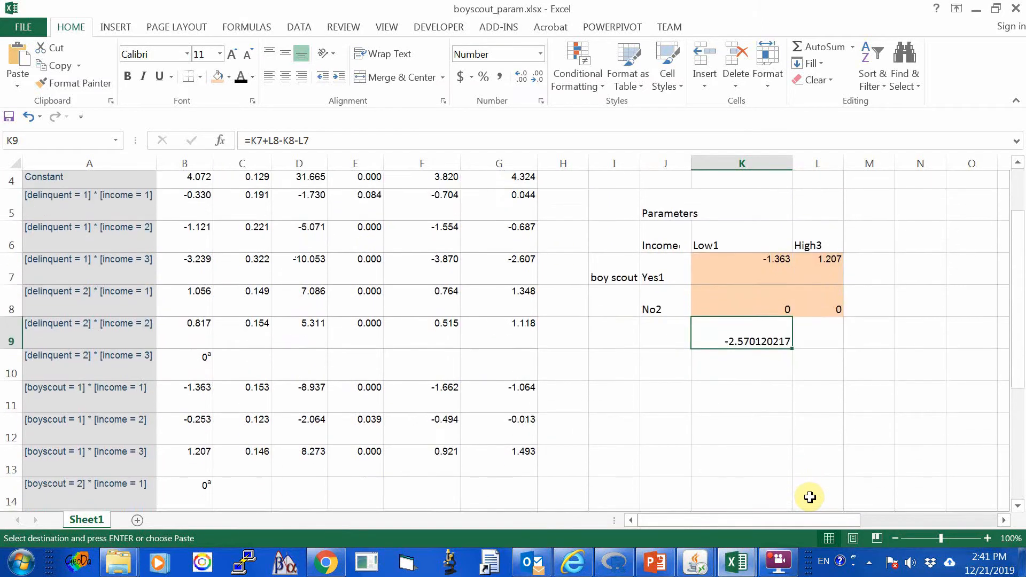
# Copy the delinquent expected count table M22:P25 from boyscout_count.xlsx and paste only its values at I11 in boyscout_param.xlsx.
pyautogui.click(734, 568)
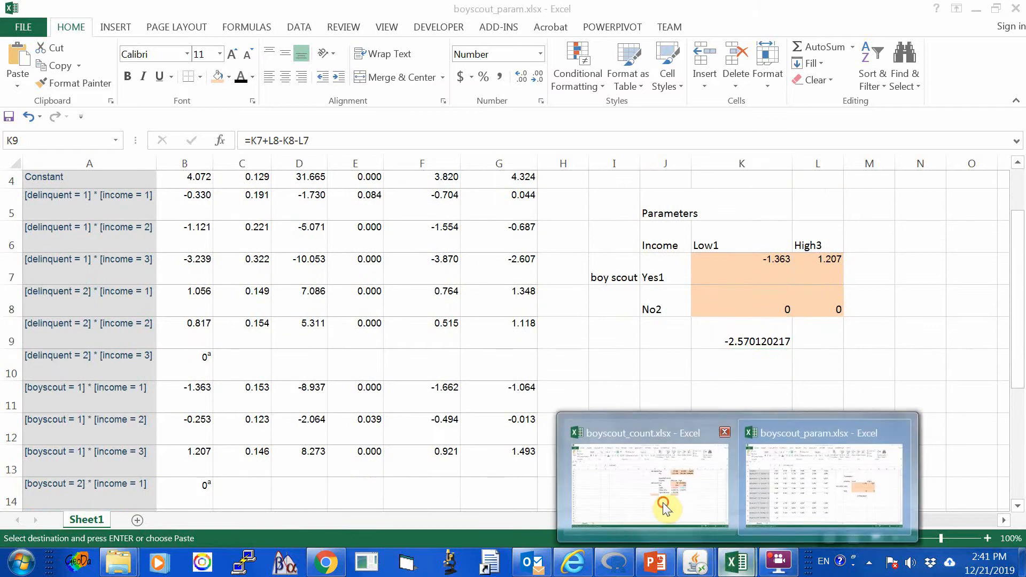
pyautogui.click(657, 498)
pyautogui.moveTo(539, 222); pyautogui.dragTo(720, 268)
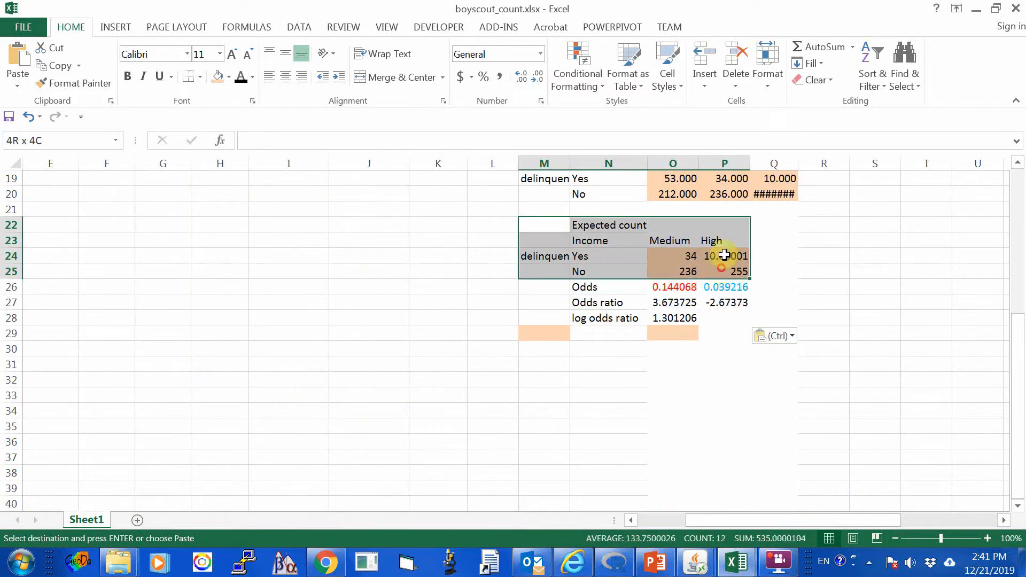
pyautogui.click(59, 66)
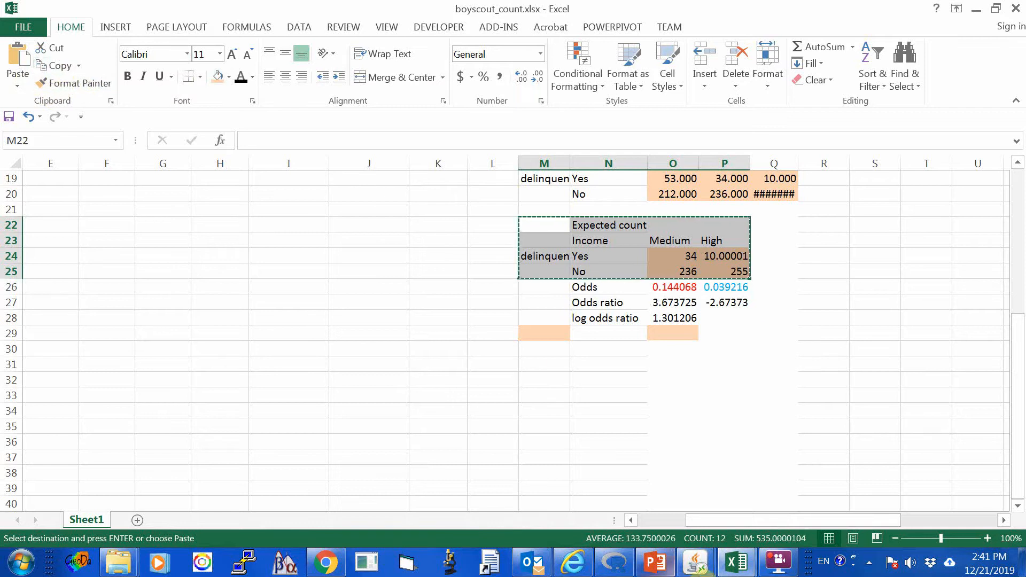
pyautogui.click(736, 563)
pyautogui.click(807, 517)
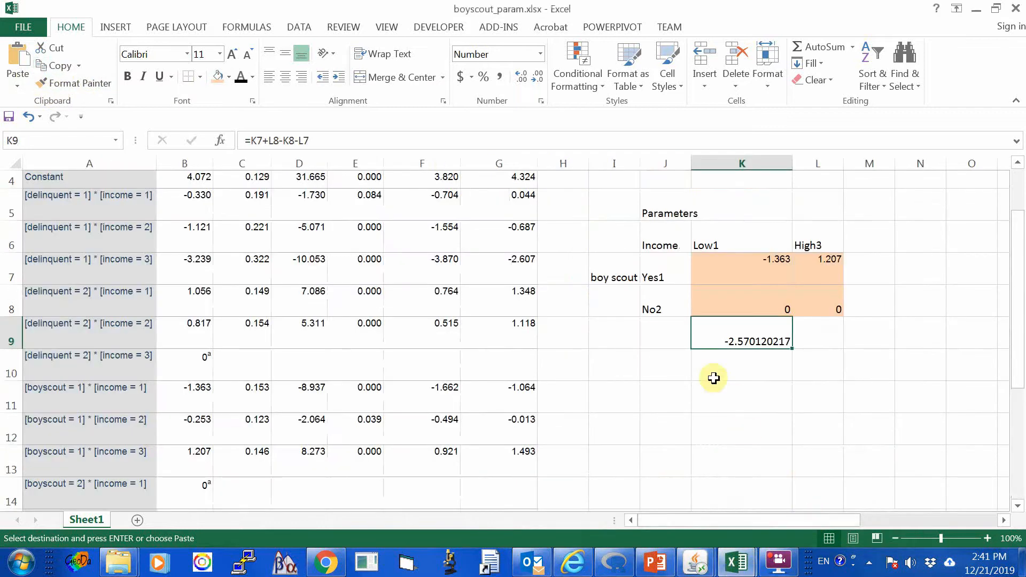
pyautogui.click(612, 395)
pyautogui.rightClick(612, 394)
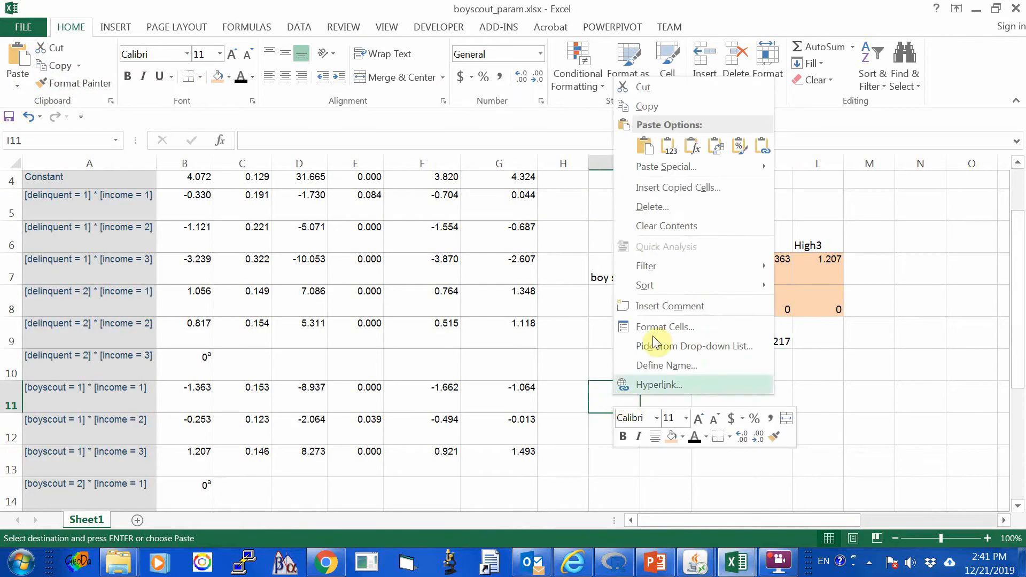
pyautogui.click(670, 145)
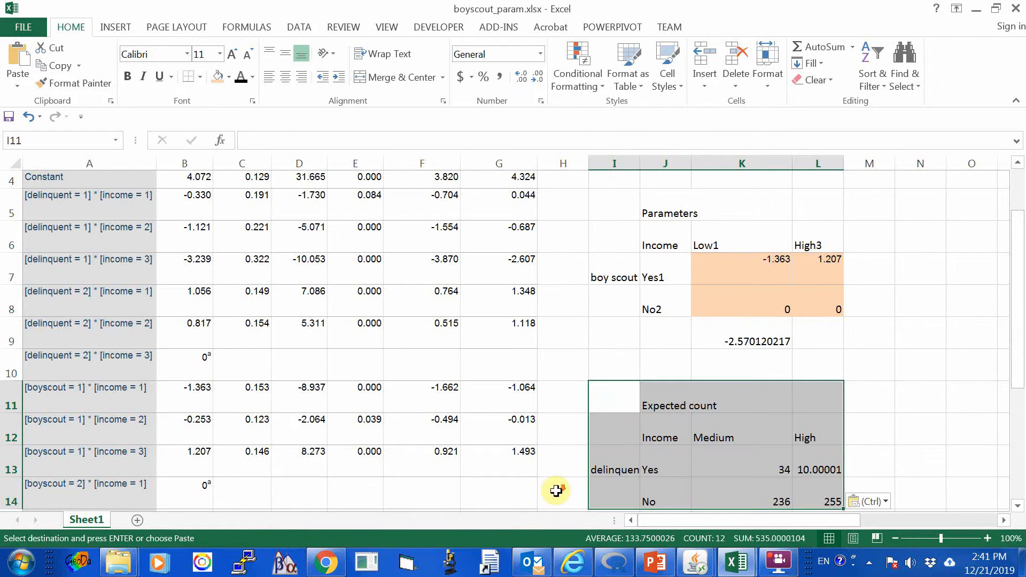
# Replace the pasted table's Expected count title in J11 with Parameters.
pyautogui.scroll(-3, 554, 487)
pyautogui.scroll(3, 695, 374)
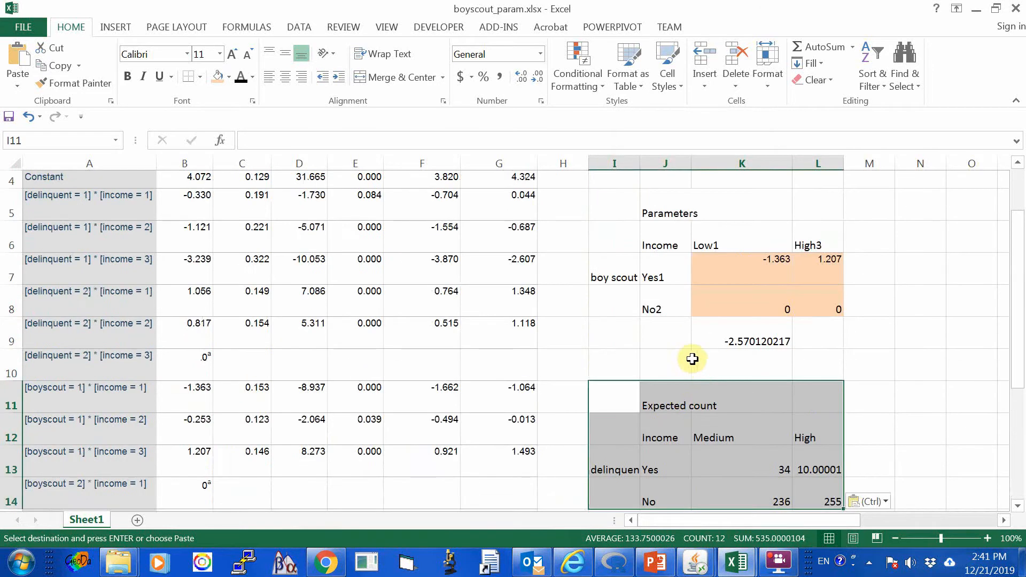
pyautogui.click(666, 395)
pyautogui.write('Parameters')
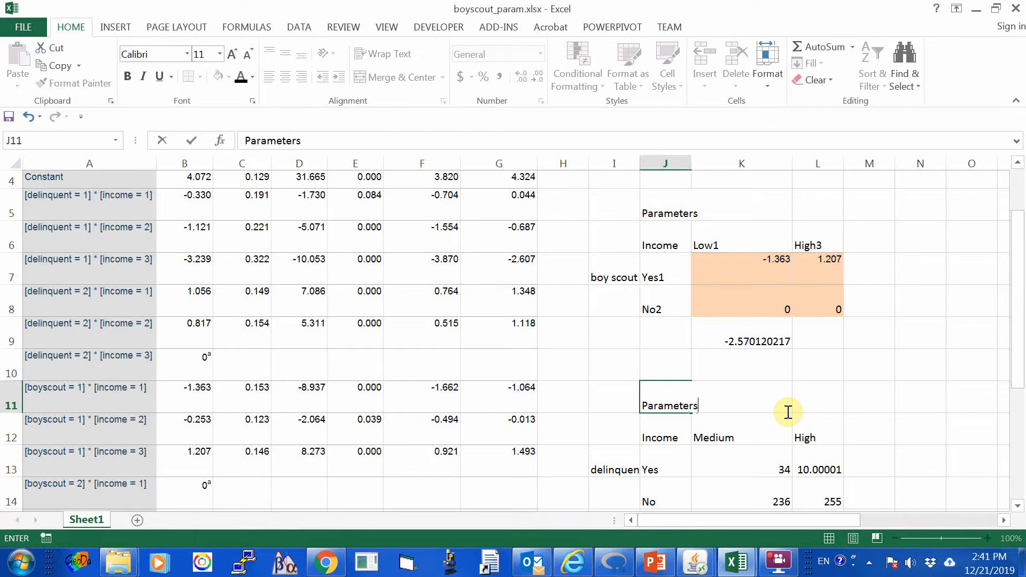
pyautogui.press('Return')
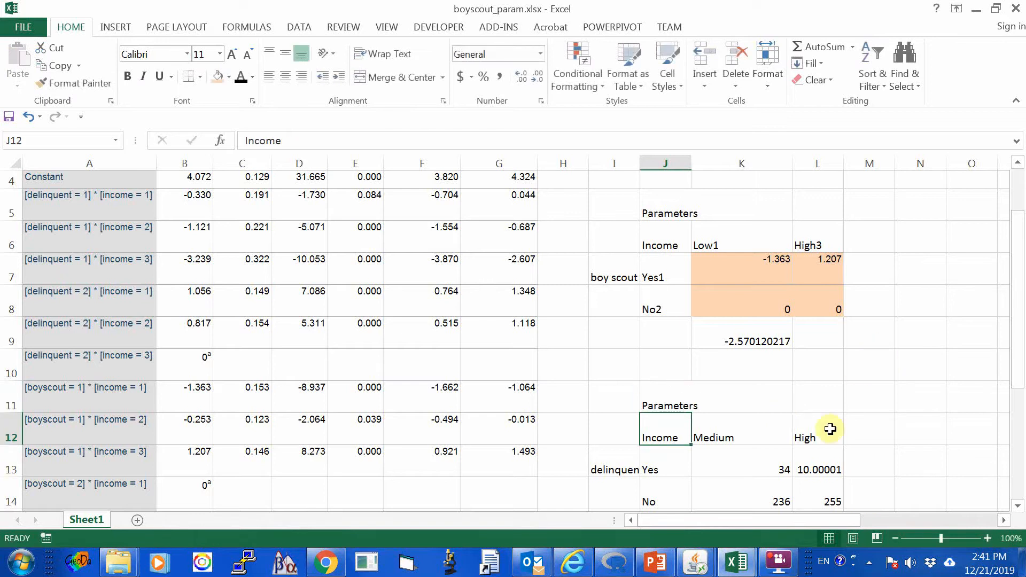
pyautogui.scroll(-3, 817, 459)
pyautogui.scroll(2, 783, 440)
pyautogui.scroll(1, 782, 440)
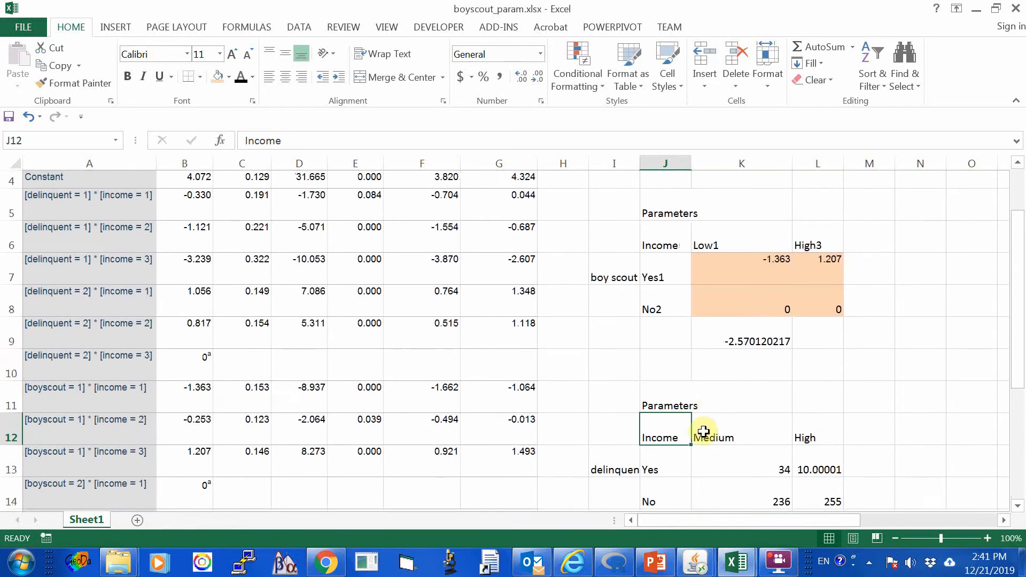
# Add the category codes to the delinquent row labels so that J13 reads Yes1 and J14 reads No2.
pyautogui.scroll(-2, 678, 479)
pyautogui.moveTo(614, 292); pyautogui.dragTo(624, 320)
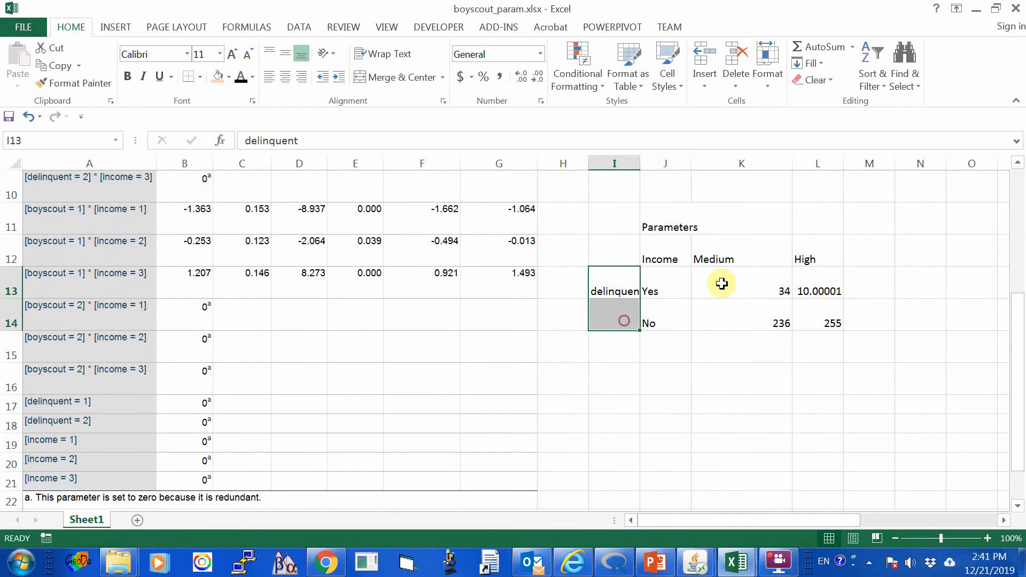
pyautogui.moveTo(710, 261); pyautogui.dragTo(818, 259)
pyautogui.click(714, 339)
pyautogui.click(652, 286)
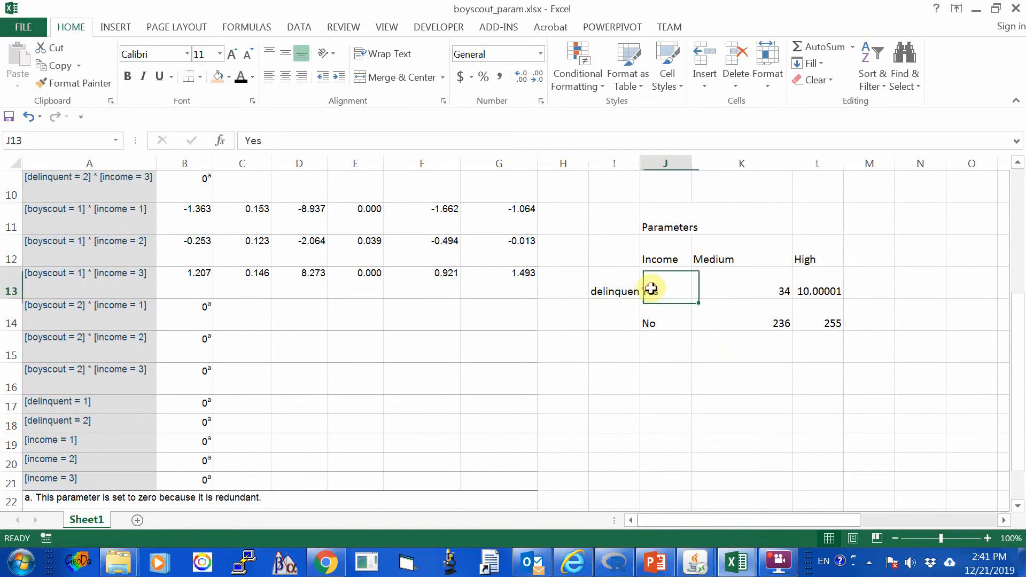
pyautogui.click(386, 140)
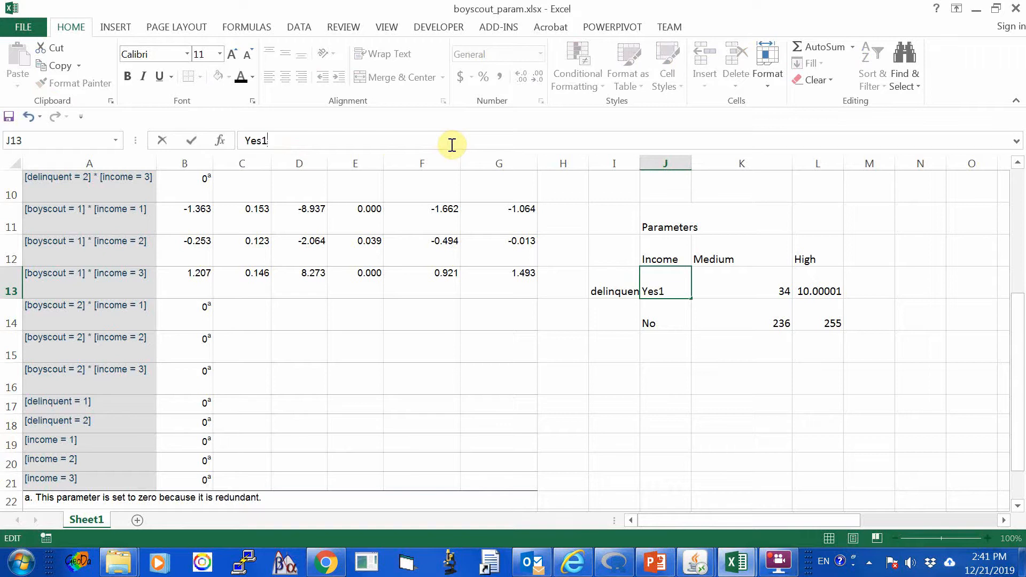
pyautogui.write('1')
pyautogui.press('Return')
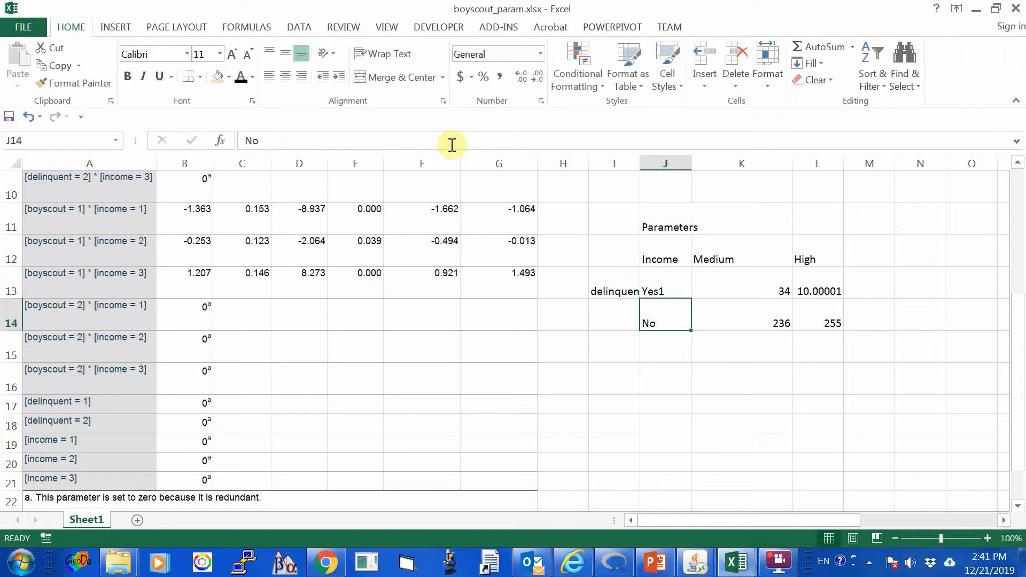
pyautogui.click(291, 139)
pyautogui.write('2')
# Add the category codes to the income column labels so that K12 reads Medium2 and L12 reads High3.
pyautogui.click(719, 258)
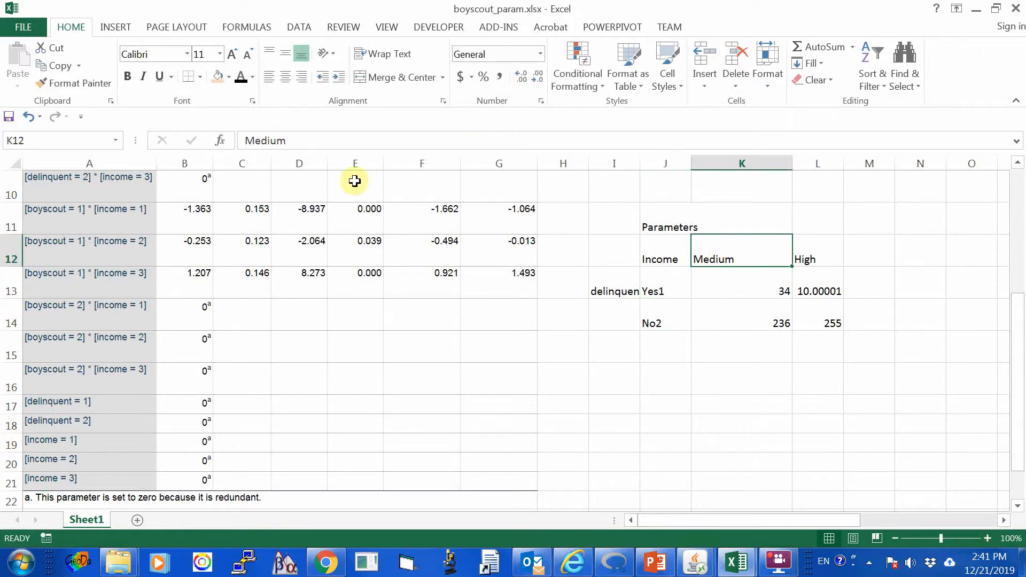
pyautogui.click(369, 140)
pyautogui.write('2')
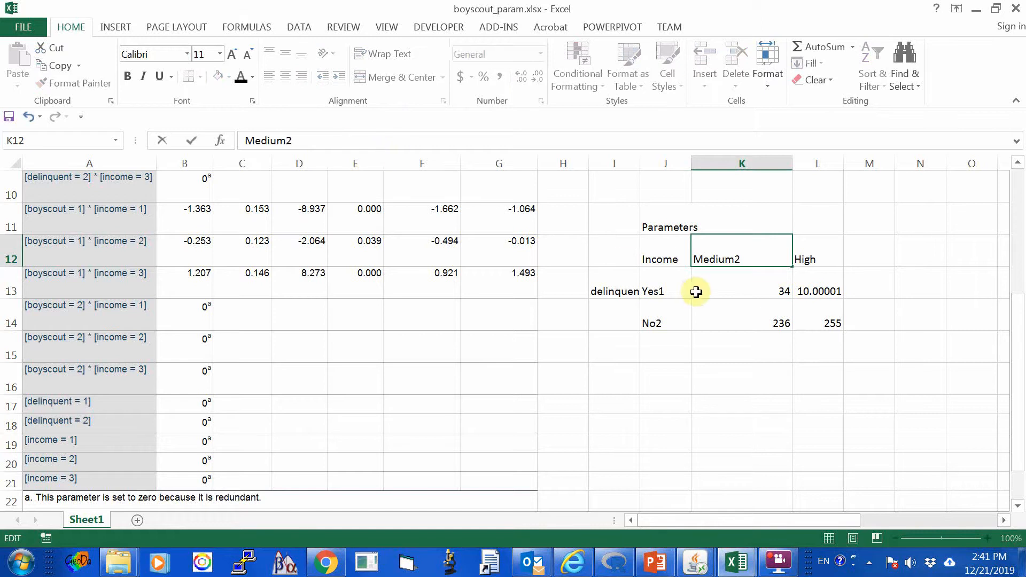
pyautogui.click(836, 249)
pyautogui.click(292, 141)
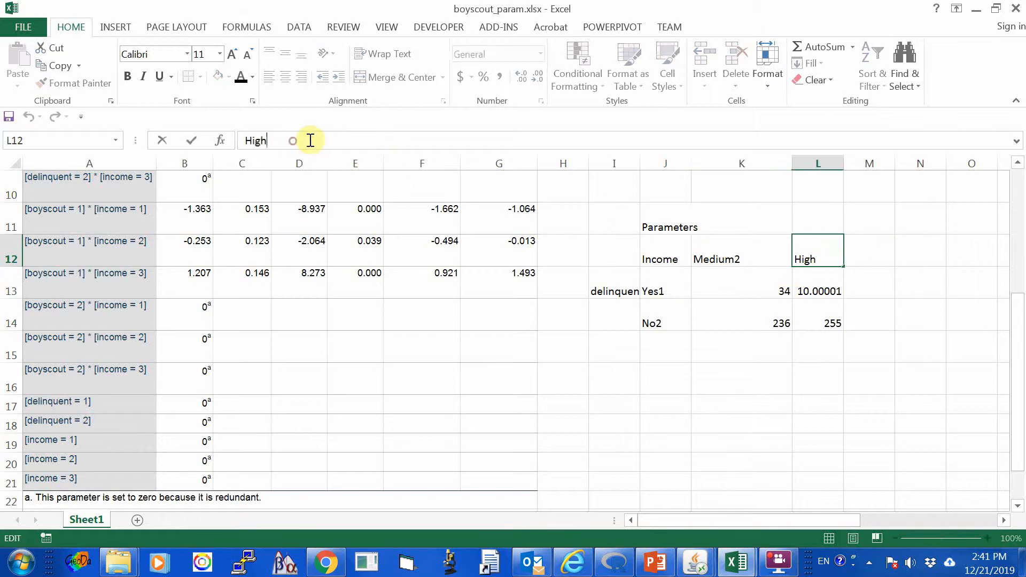
pyautogui.write('3')
pyautogui.click(497, 368)
# Clear the contents of the four count cells K13:L14 in the delinquent parameter table.
pyautogui.moveTo(733, 284); pyautogui.dragTo(801, 316)
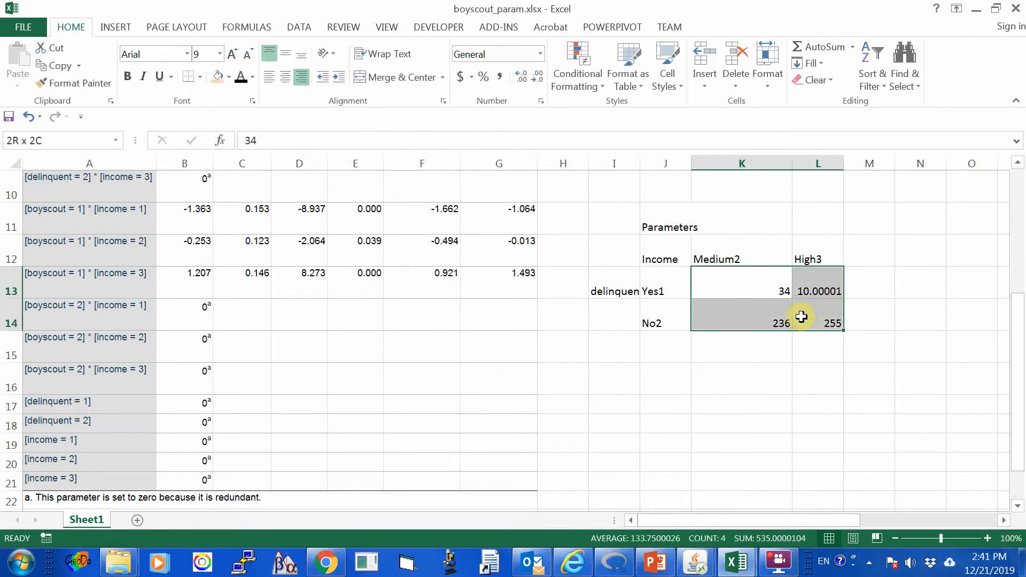
pyautogui.rightClick(801, 317)
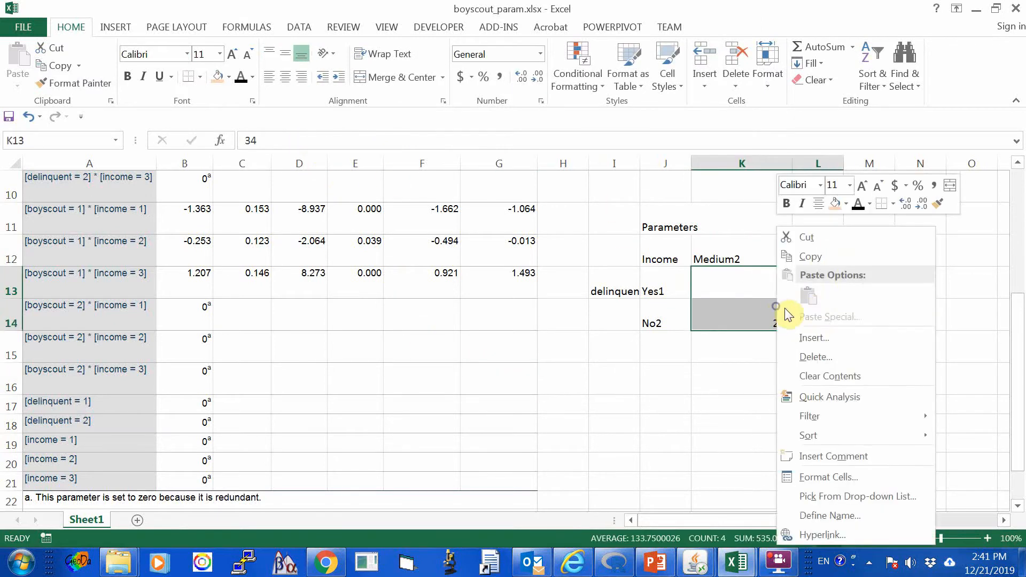
pyautogui.click(825, 377)
pyautogui.click(652, 380)
pyautogui.scroll(3, 649, 381)
pyautogui.scroll(-3, 694, 368)
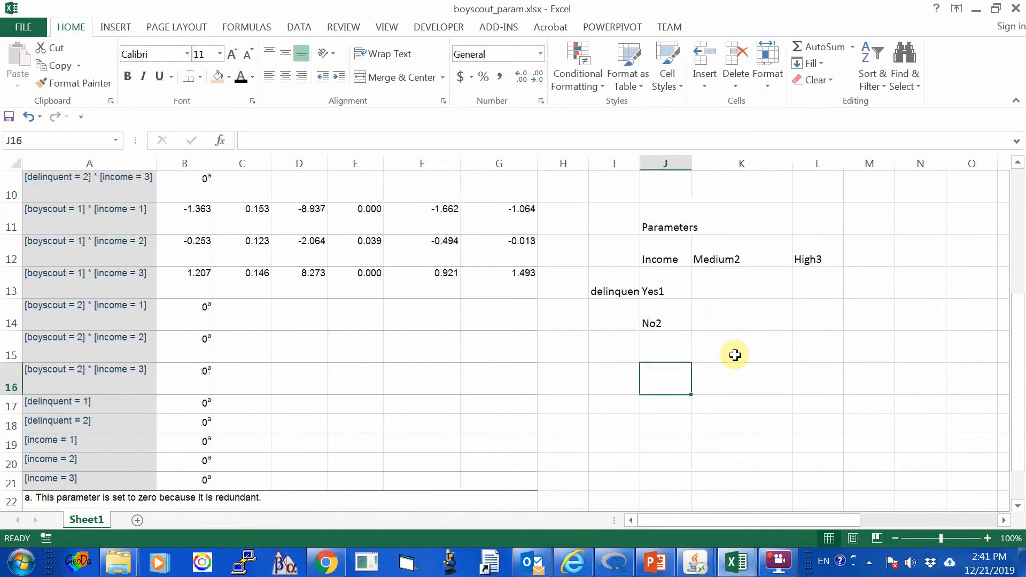
# Fill the empty parameter cells K13:L14 with light orange.
pyautogui.moveTo(726, 284); pyautogui.dragTo(801, 315)
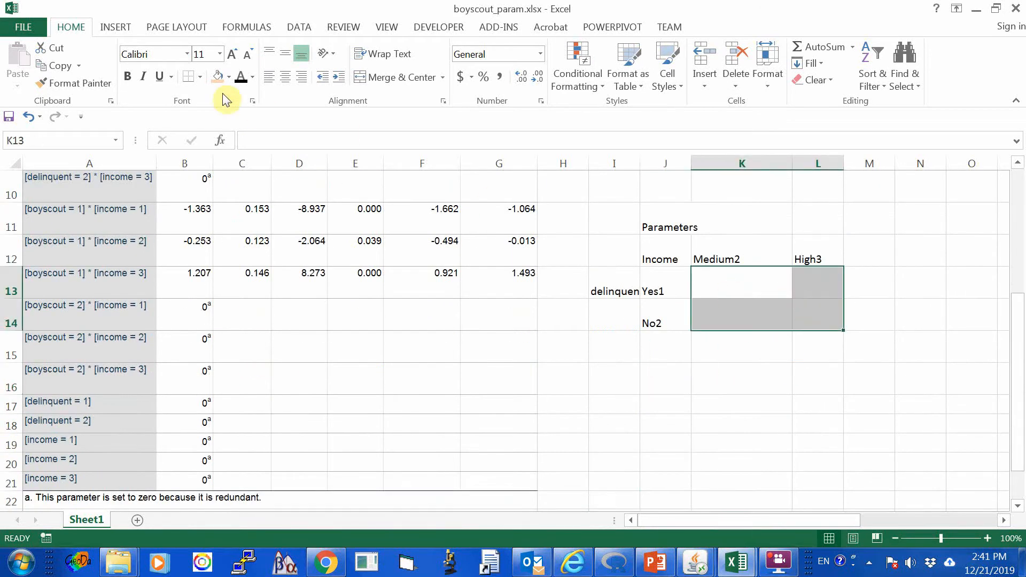
pyautogui.click(219, 79)
pyautogui.click(494, 445)
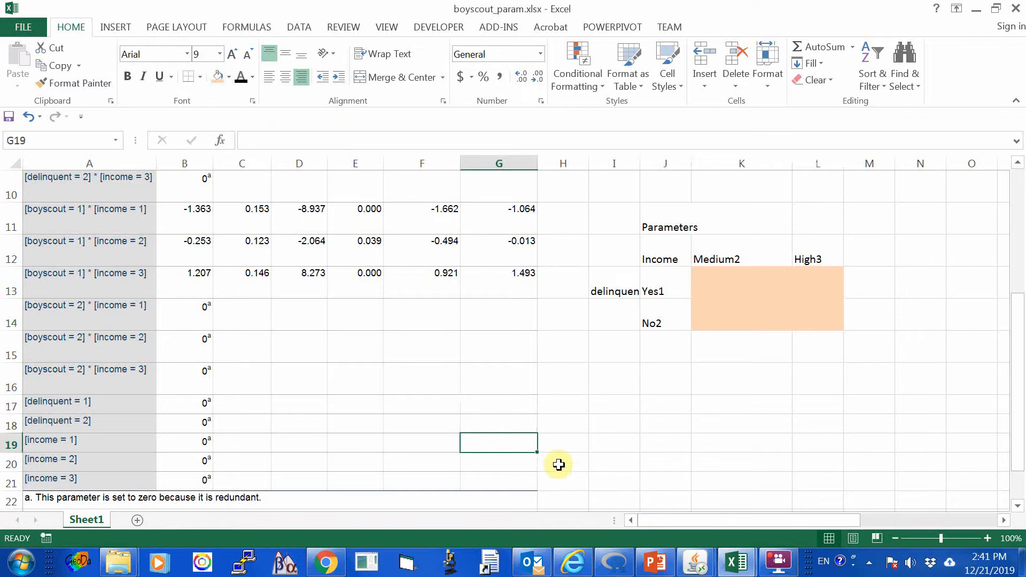
# Copy the [delinquent = 1] * [income = 2] estimate from B6 into the delinquent table's Yes1, Medium2 cell K13.
pyautogui.moveTo(673, 523); pyautogui.dragTo(674, 524)
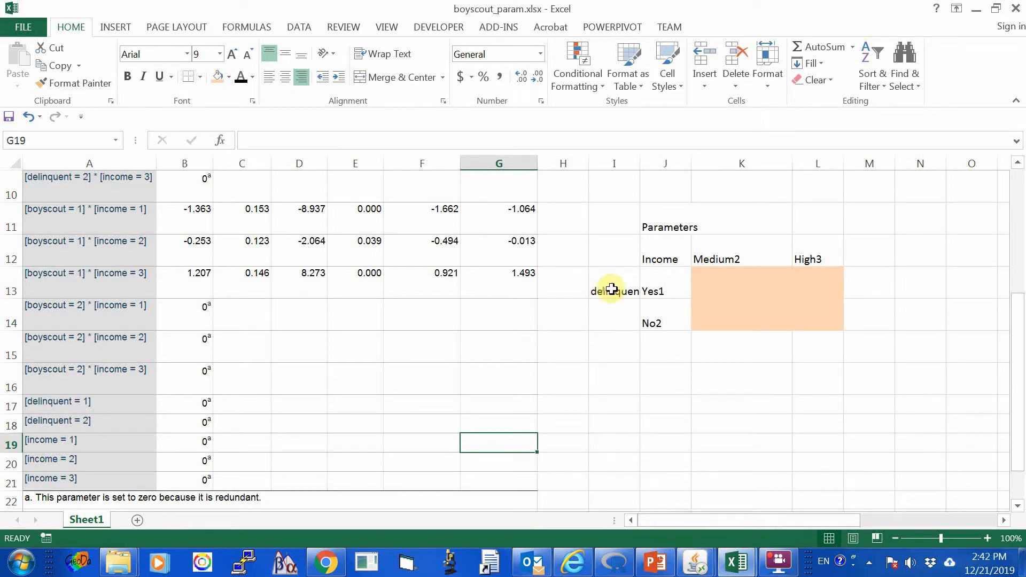
pyautogui.click(651, 292)
pyautogui.click(714, 258)
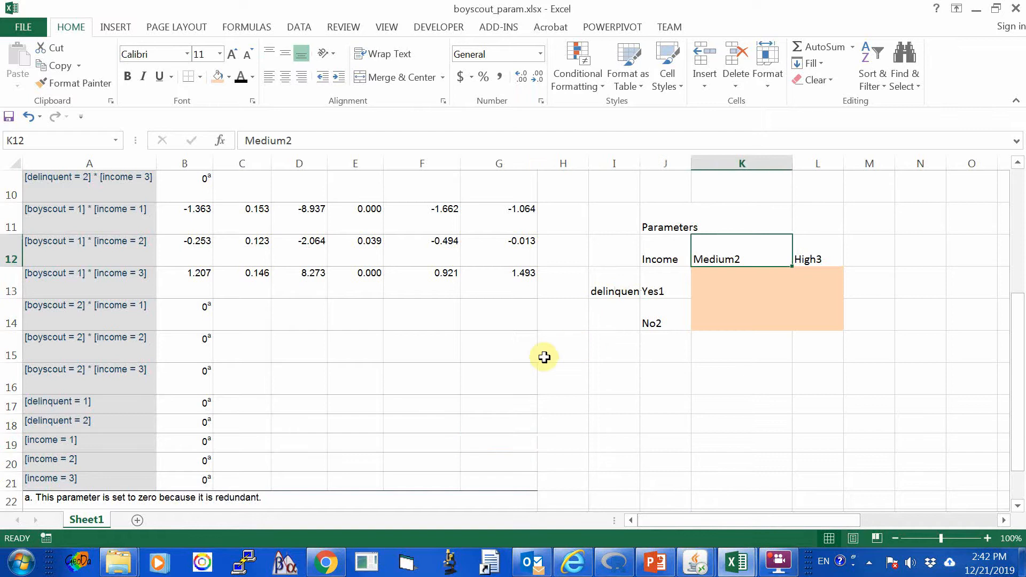
pyautogui.scroll(2, 422, 429)
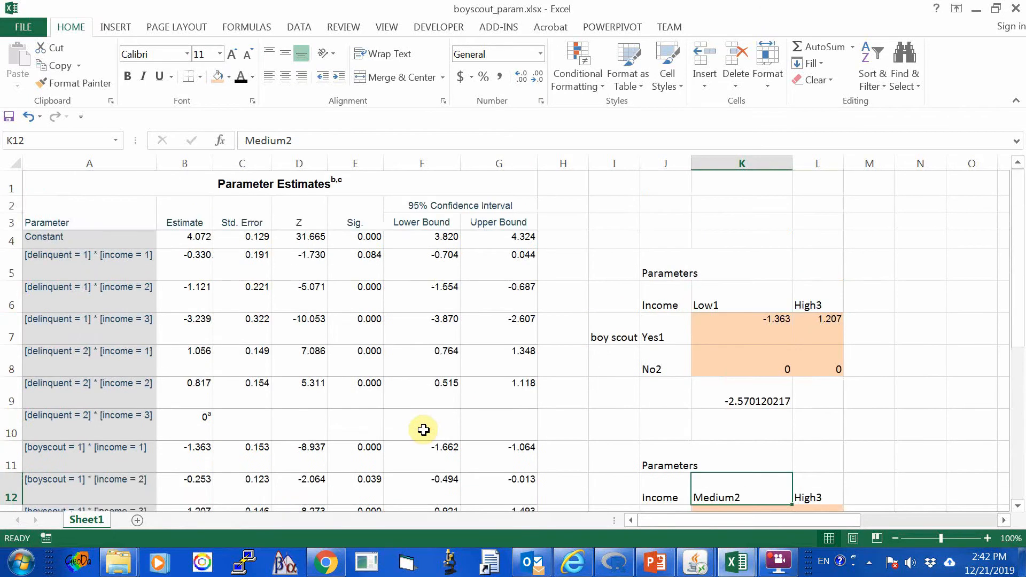
pyautogui.scroll(1, 424, 430)
pyautogui.click(45, 293)
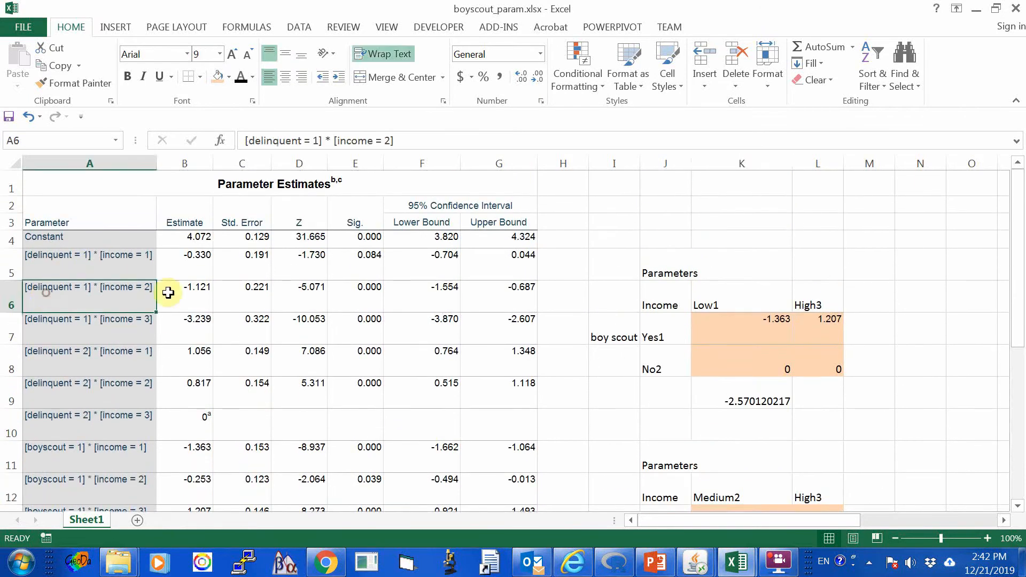
pyautogui.click(184, 290)
pyautogui.click(60, 66)
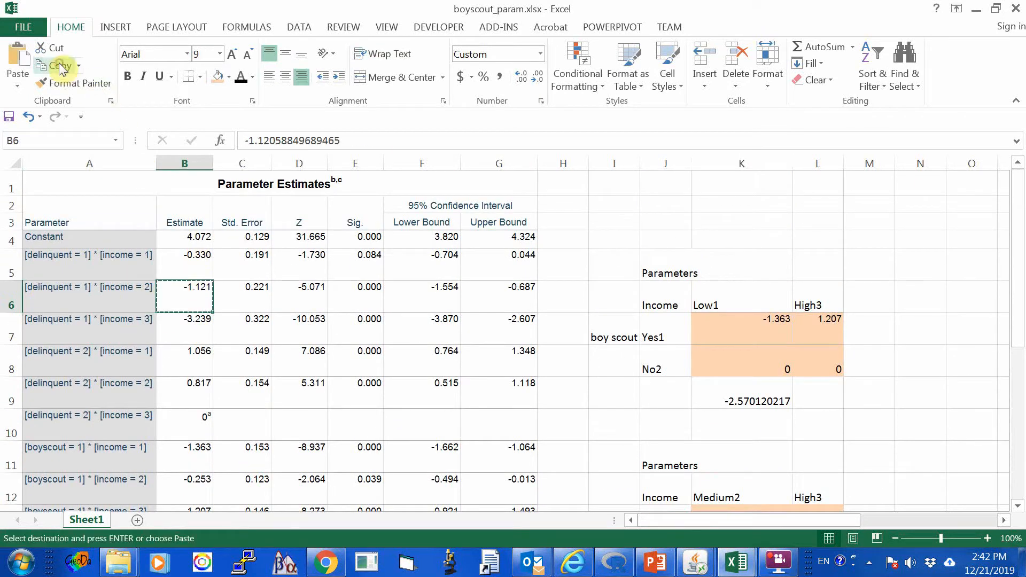
pyautogui.scroll(-2, 780, 478)
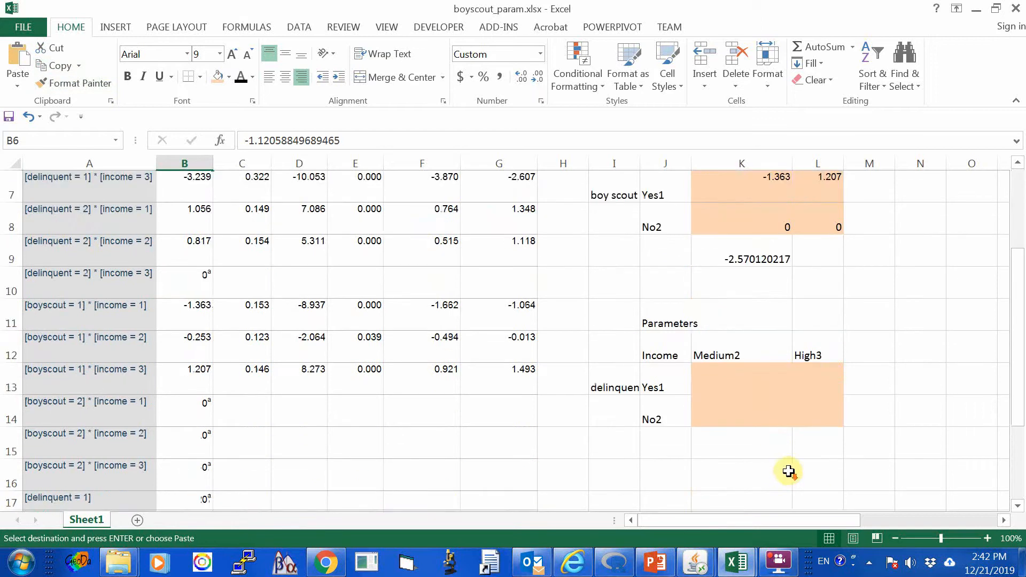
pyautogui.click(742, 385)
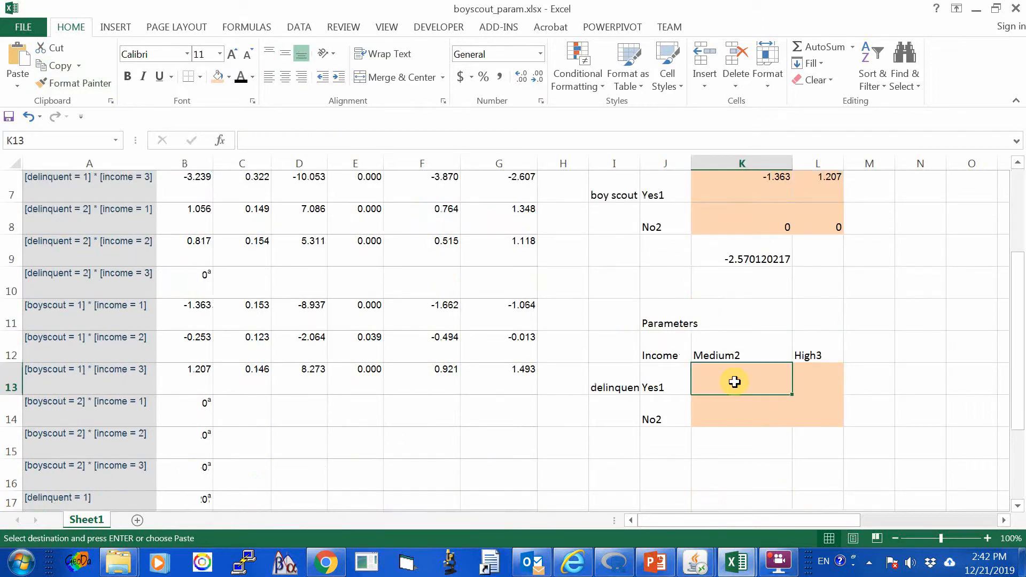
pyautogui.click(18, 56)
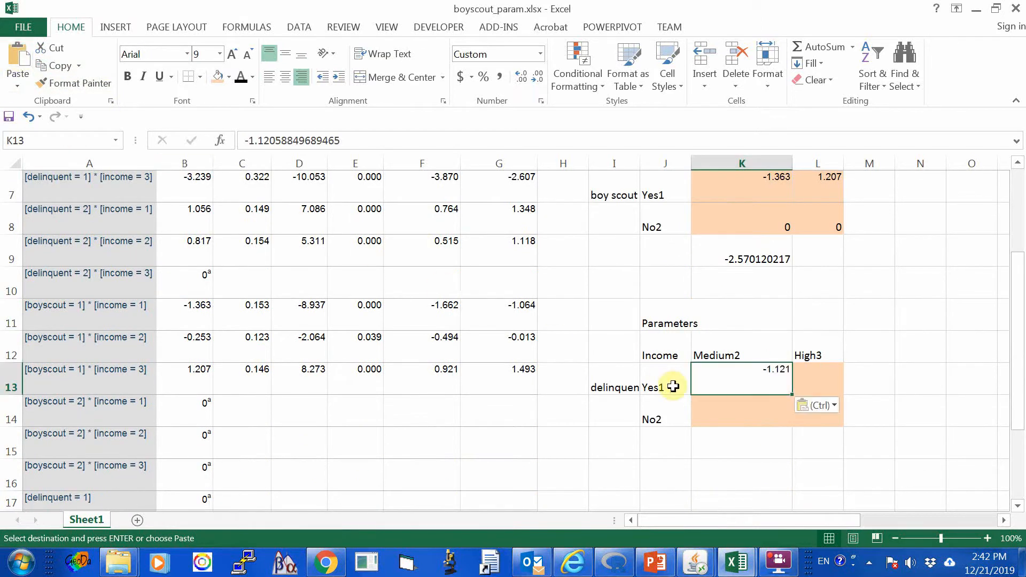
# Copy the [delinquent = 1] * [income = 3] estimate from B7 into the delinquent table's Yes1, High3 cell L13.
pyautogui.click(807, 383)
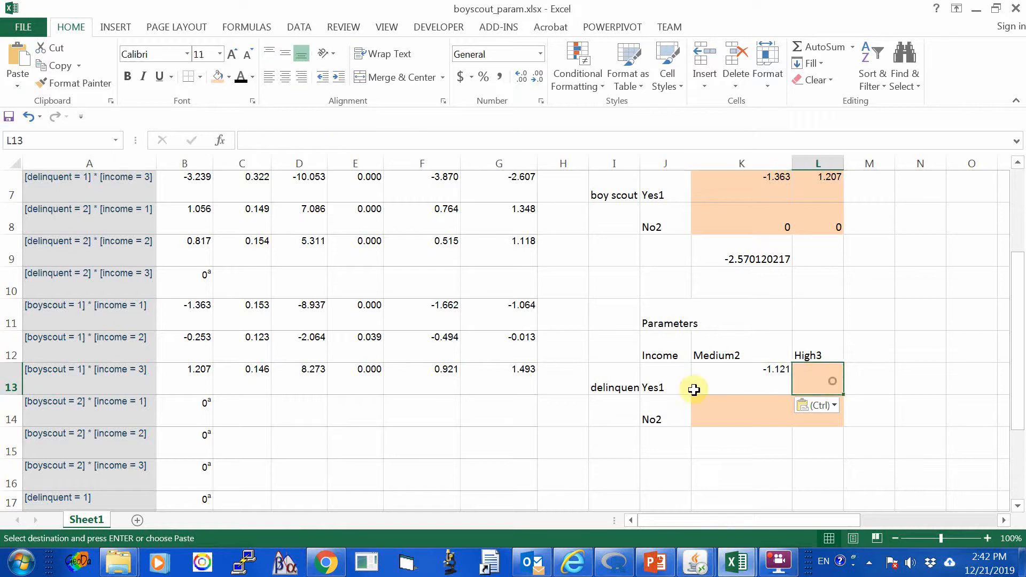
pyautogui.click(647, 384)
pyautogui.click(806, 356)
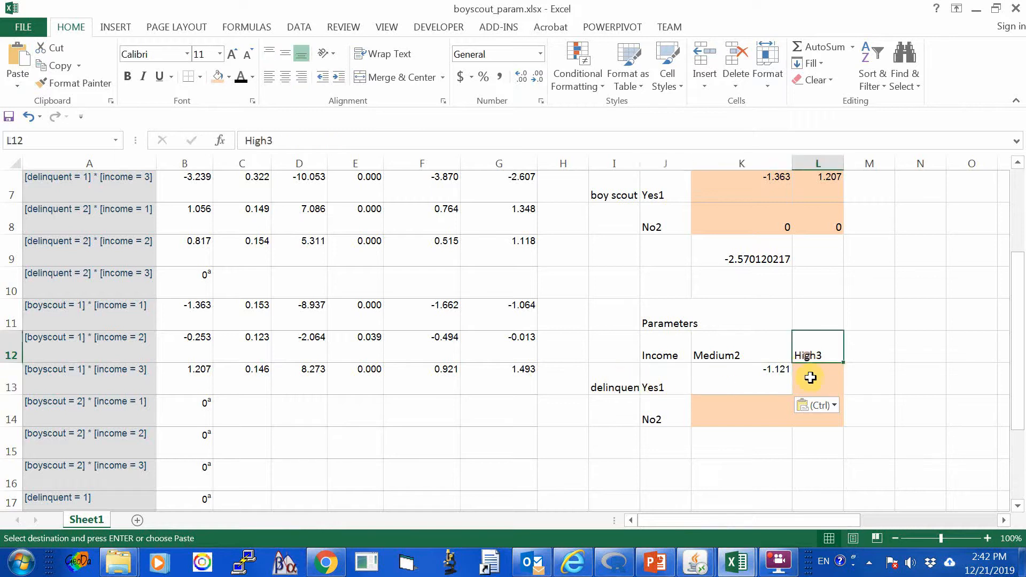
pyautogui.click(807, 382)
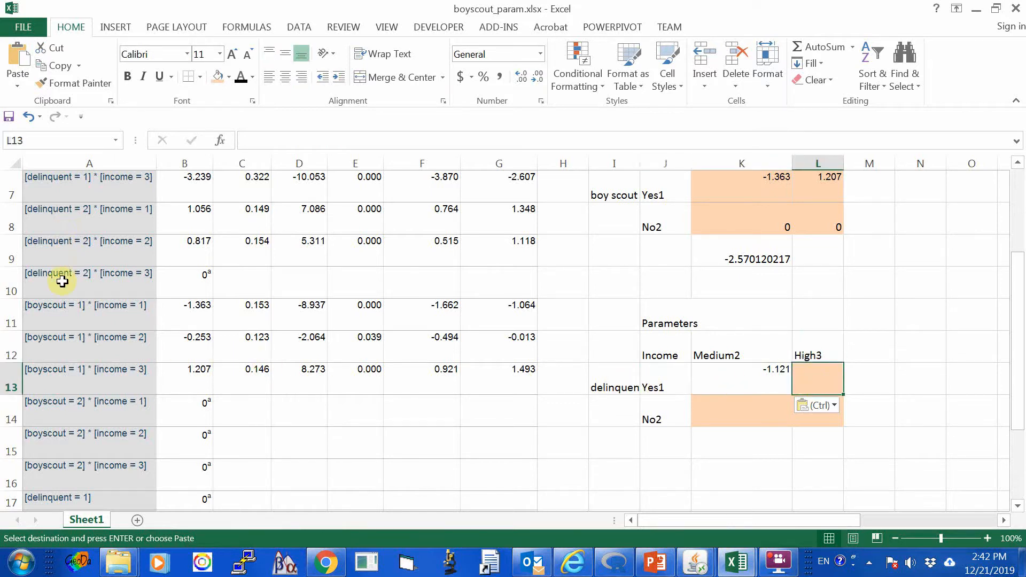
pyautogui.scroll(-1, 54, 267)
pyautogui.scroll(3, 64, 299)
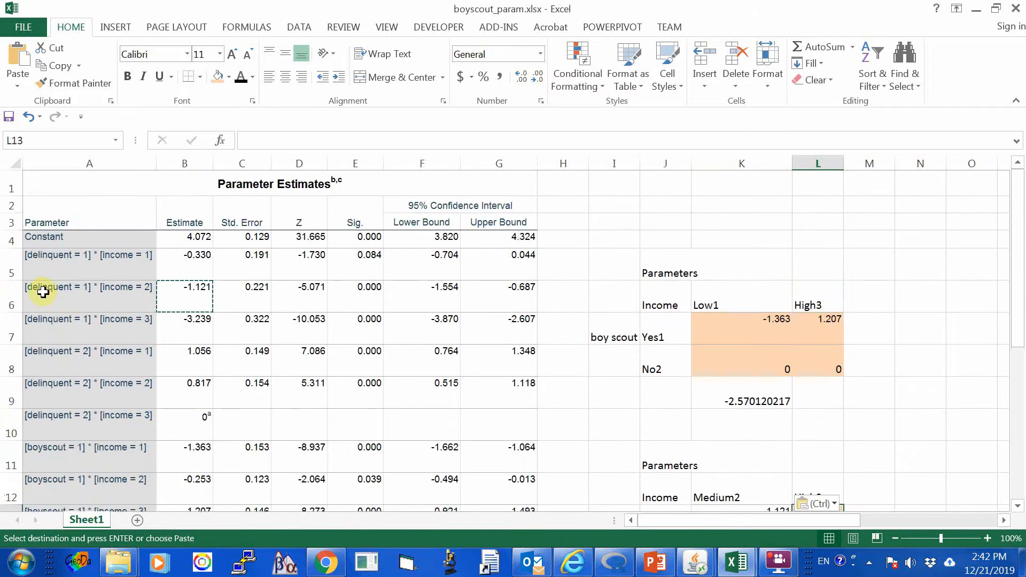
pyautogui.click(184, 323)
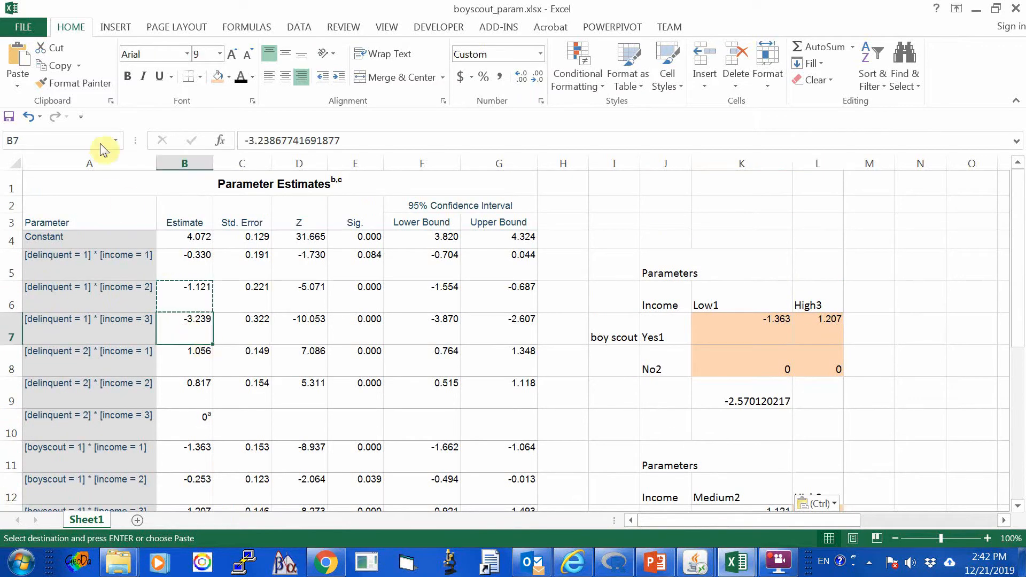
pyautogui.click(56, 65)
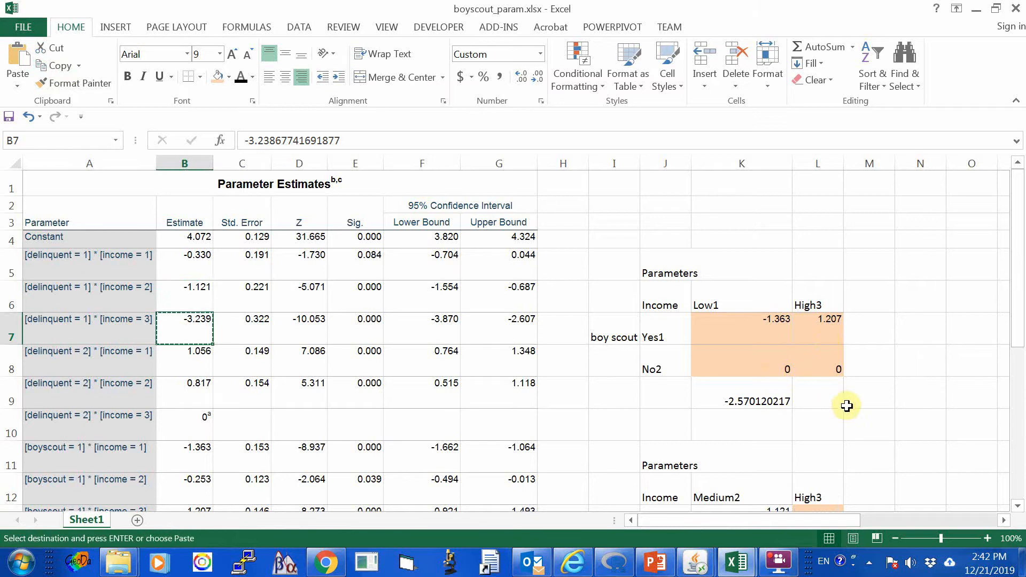
pyautogui.scroll(-2, 848, 405)
pyautogui.click(809, 377)
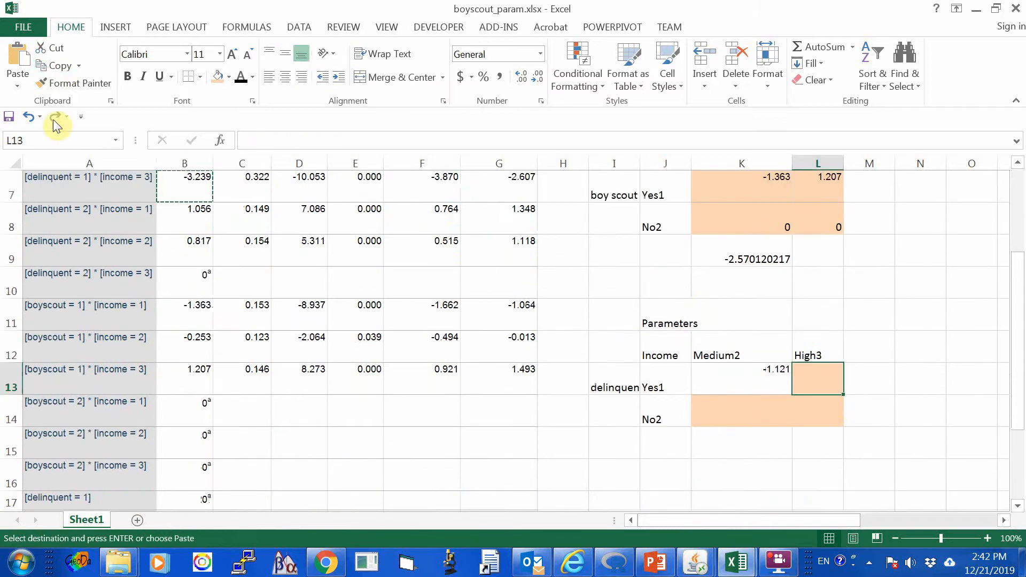
pyautogui.click(18, 53)
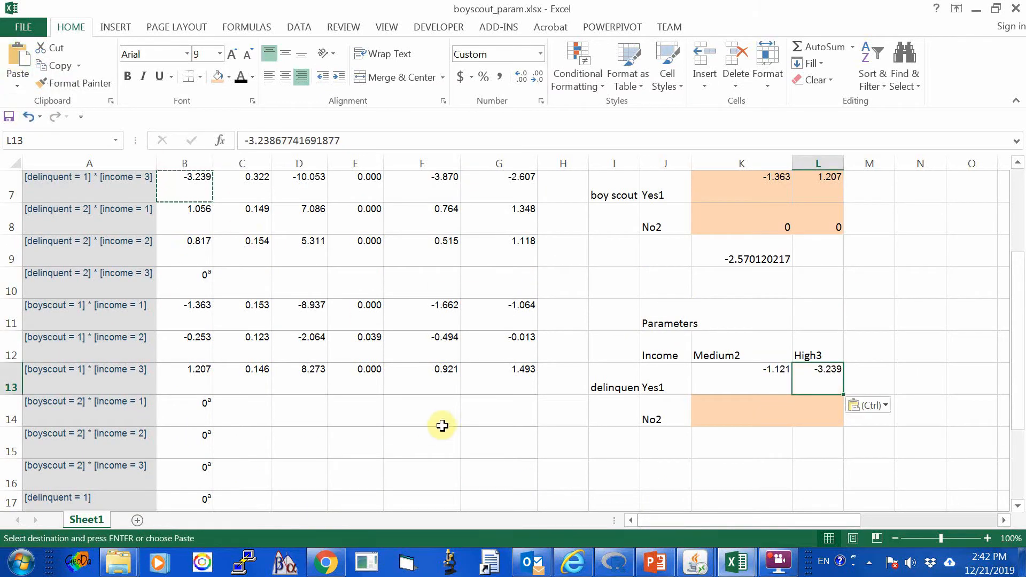
# Copy the [delinquent = 2] * [income = 2] estimate from B9 into the delinquent table's No2, Medium2 cell K14.
pyautogui.scroll(-1, 439, 434)
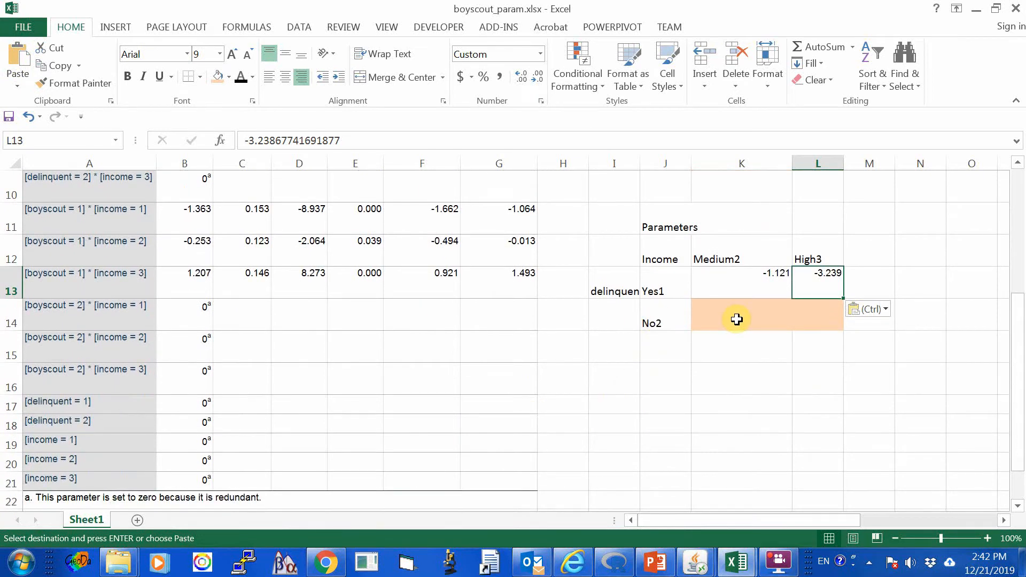
pyautogui.scroll(2, 423, 355)
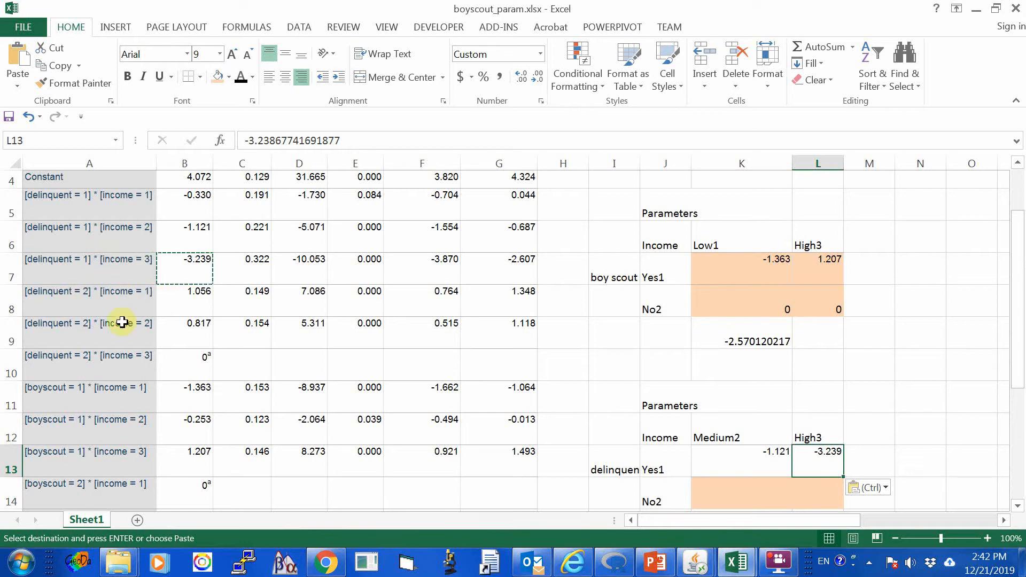
pyautogui.click(184, 324)
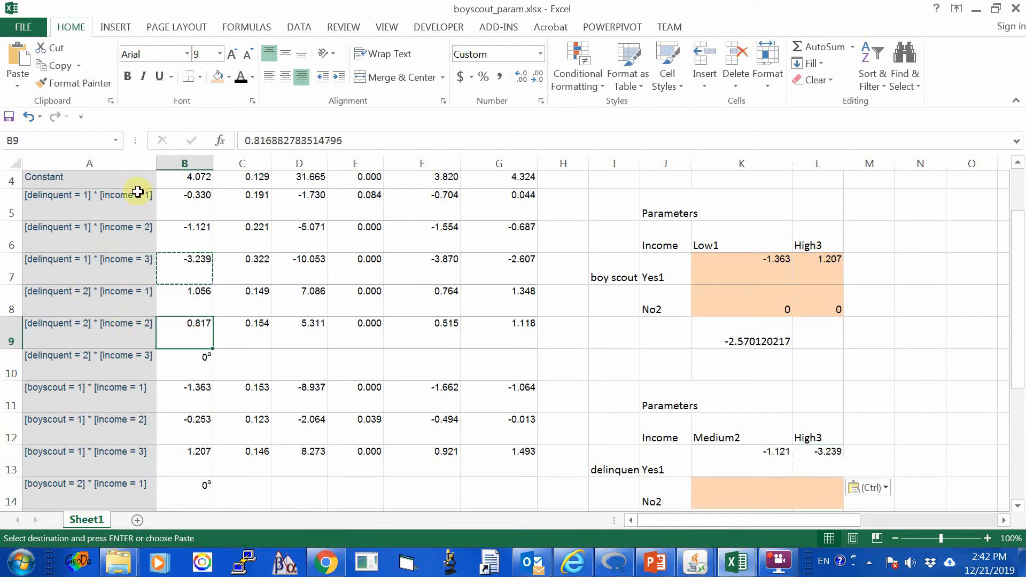
pyautogui.click(59, 65)
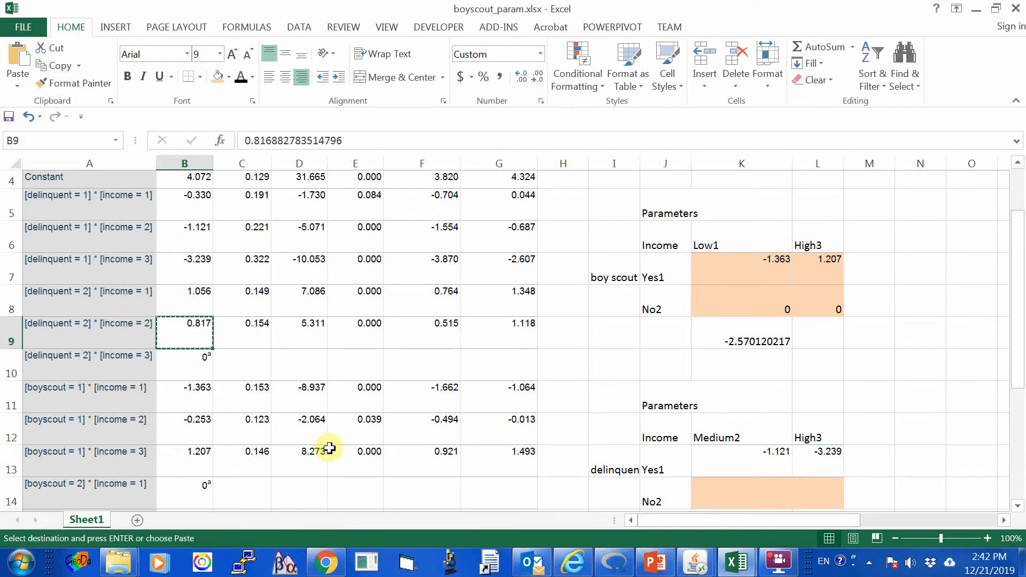
pyautogui.click(739, 489)
pyautogui.scroll(-2, 771, 491)
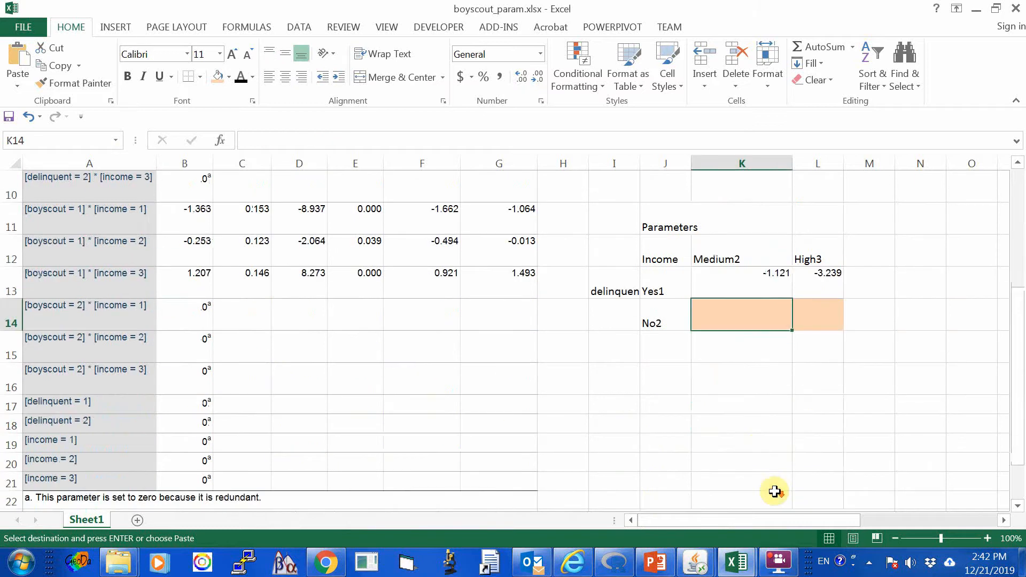
pyautogui.click(19, 53)
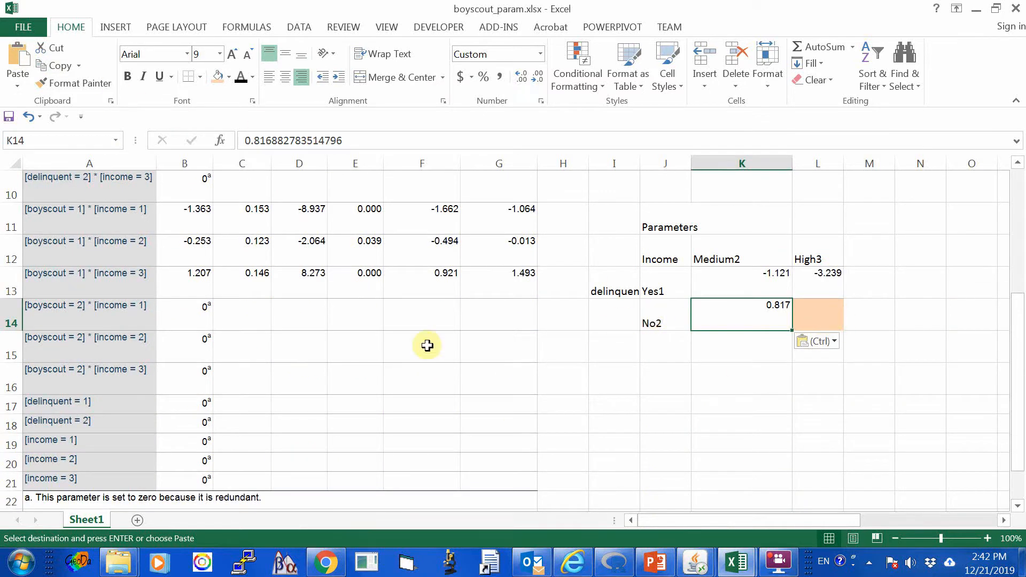
# Enter 0 in the delinquent table's No2, High3 cell L14 for the redundant [delinquent = 2] * [income = 3] parameter.
pyautogui.click(366, 368)
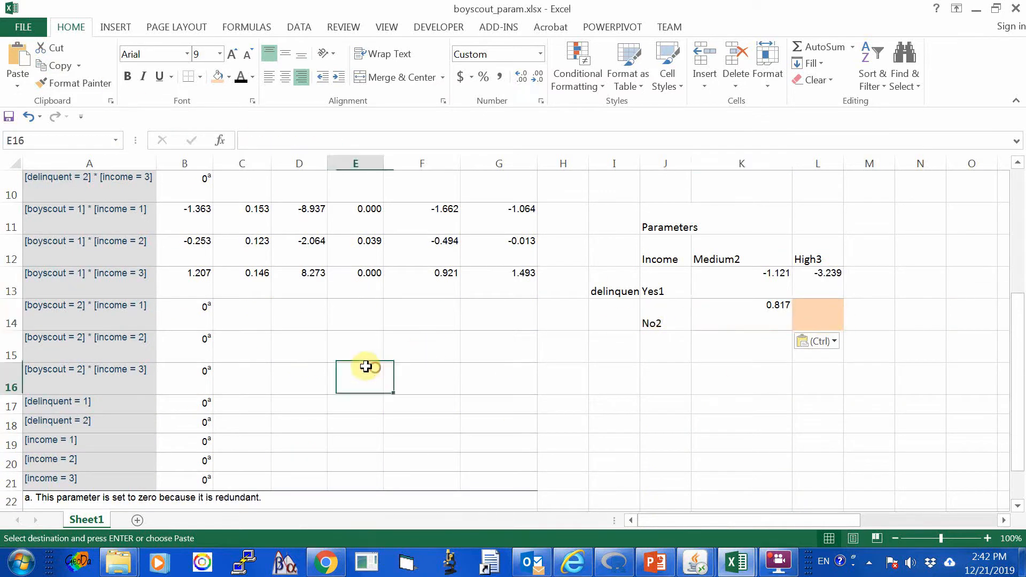
pyautogui.click(68, 307)
pyautogui.scroll(2, 67, 284)
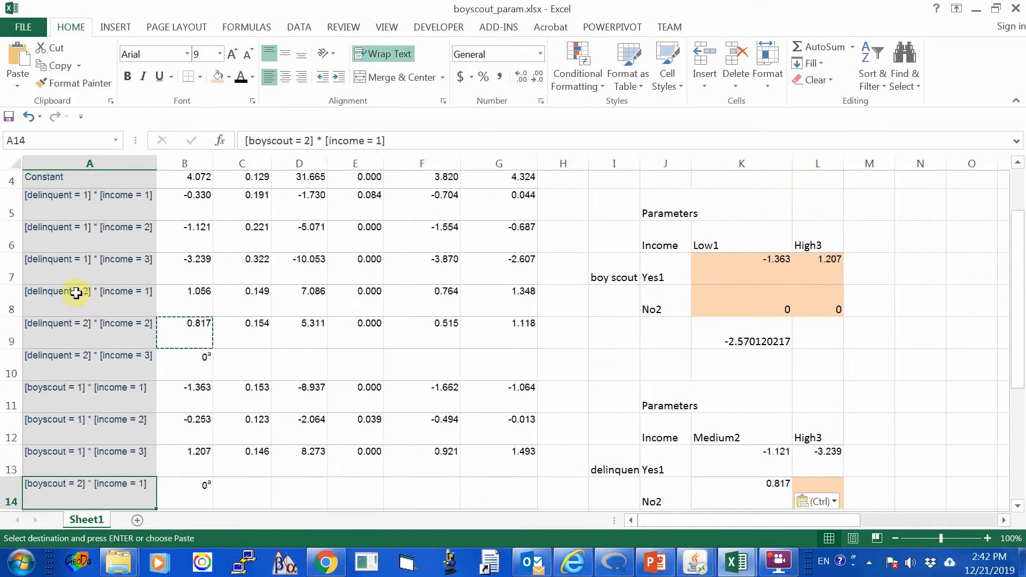
pyautogui.click(65, 291)
pyautogui.click(141, 357)
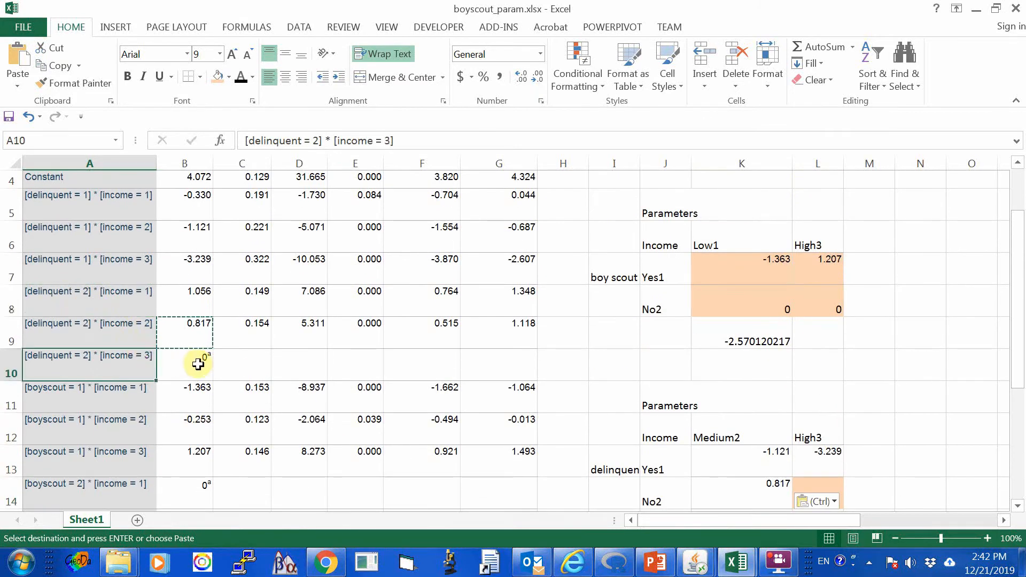
pyautogui.scroll(-3, 694, 419)
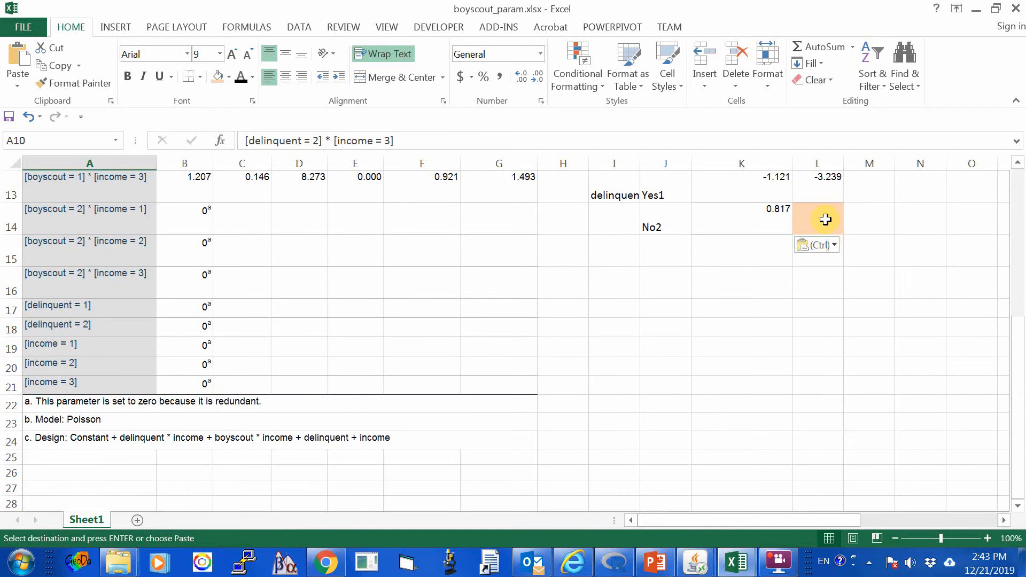
pyautogui.click(825, 219)
pyautogui.write('0')
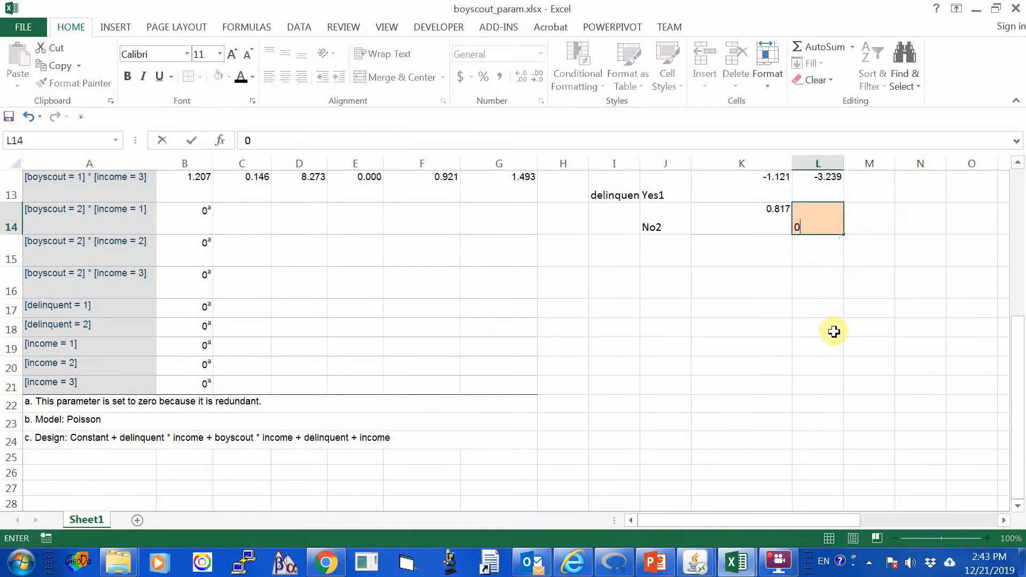
pyautogui.click(831, 330)
# Reapply the light orange fill to the delinquent table's parameter cells K13:L14.
pyautogui.scroll(2, 889, 320)
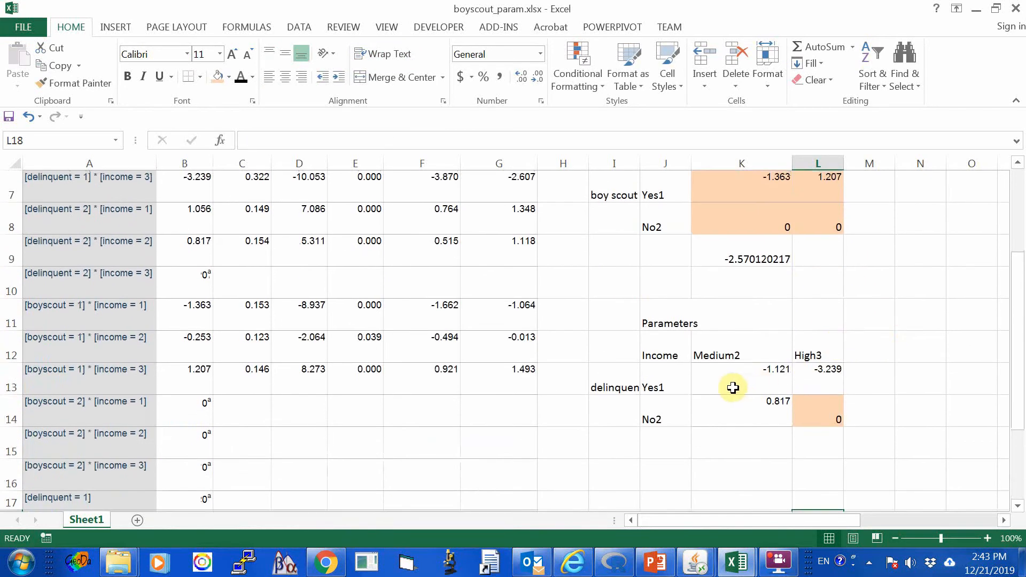
pyautogui.moveTo(732, 386); pyautogui.dragTo(813, 406)
pyautogui.click(219, 80)
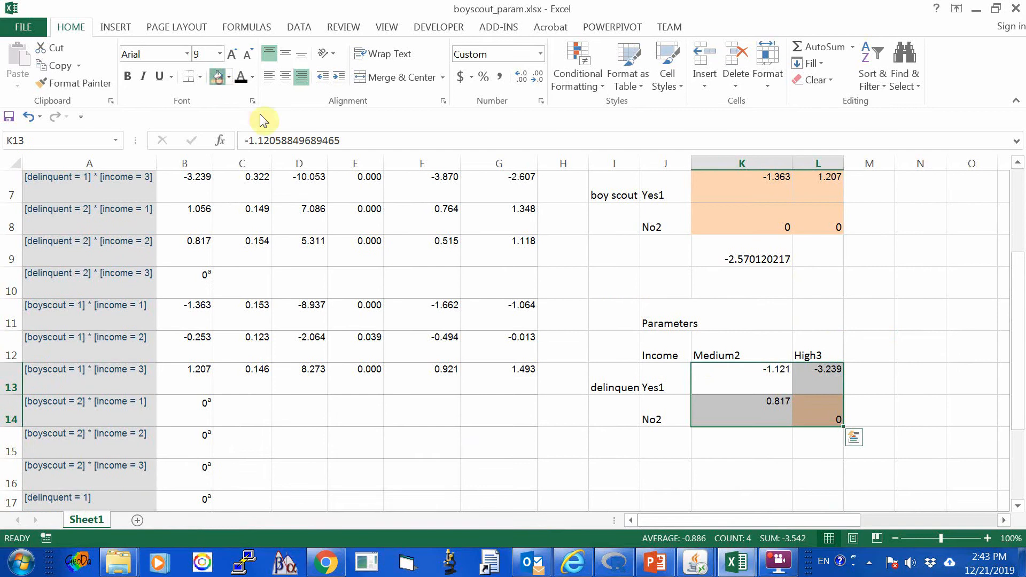
pyautogui.click(518, 410)
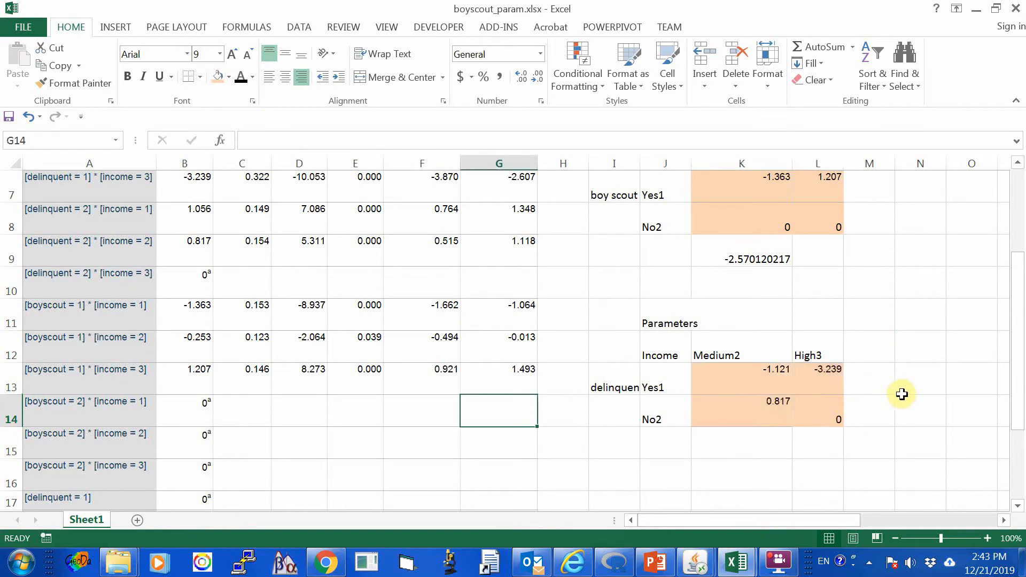
# Copy the log odds ratio formula from K9 to K15 so that it calculates K13+L14-K14-L13 for the delinquent table.
pyautogui.scroll(1, 901, 392)
pyautogui.scroll(-2, 901, 389)
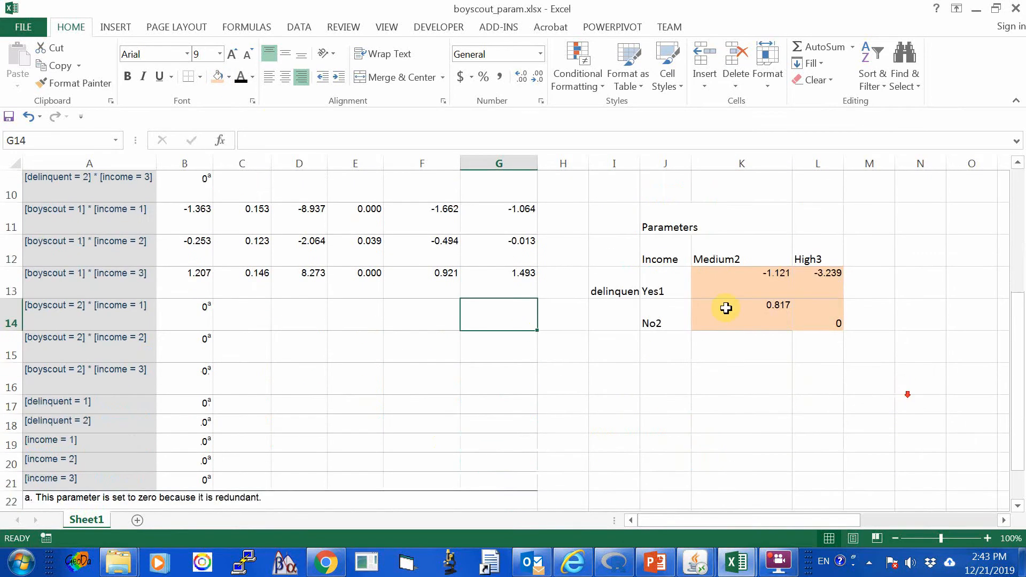
pyautogui.click(751, 279)
pyautogui.click(820, 315)
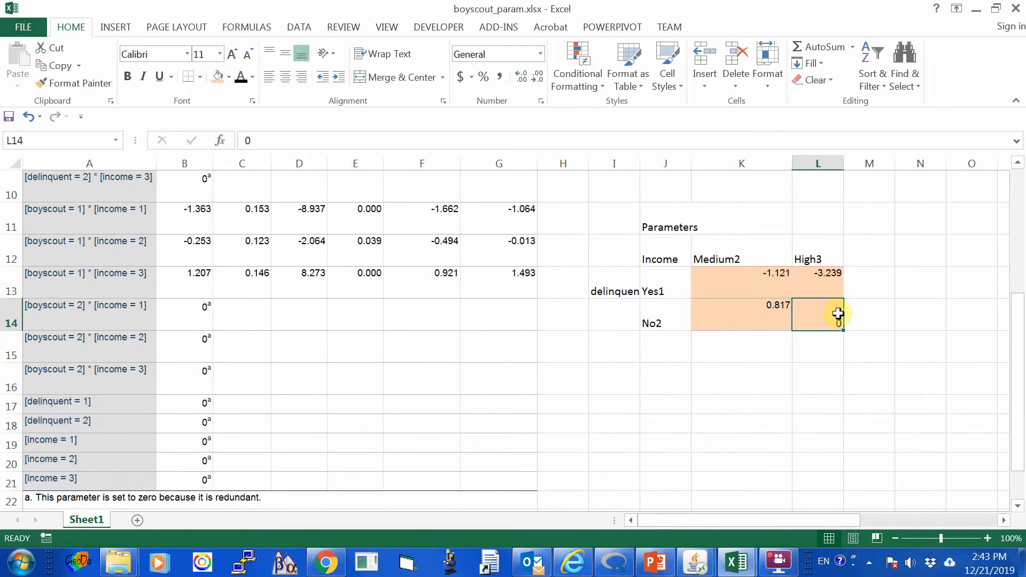
pyautogui.click(735, 313)
pyautogui.click(825, 283)
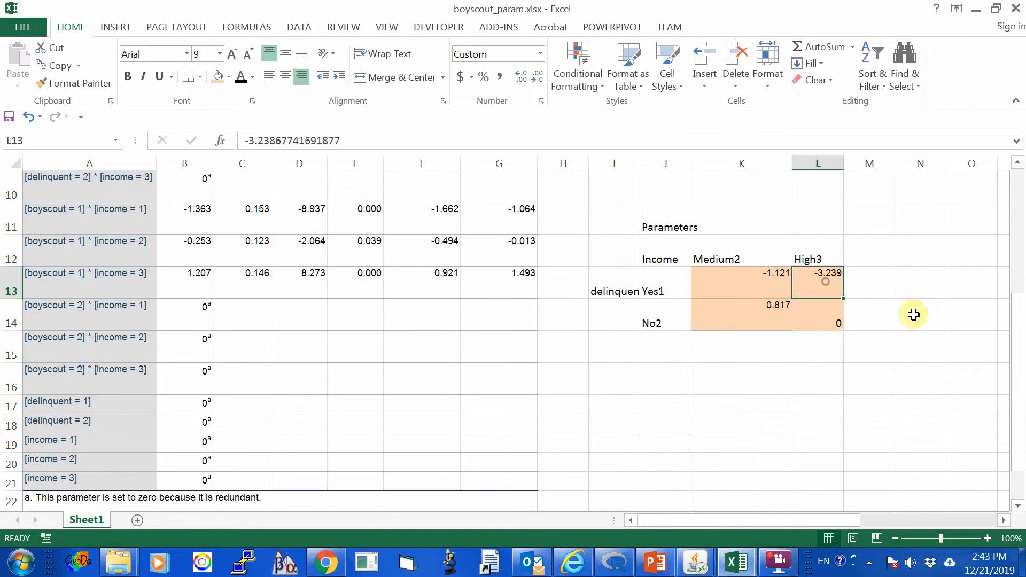
pyautogui.scroll(2, 924, 318)
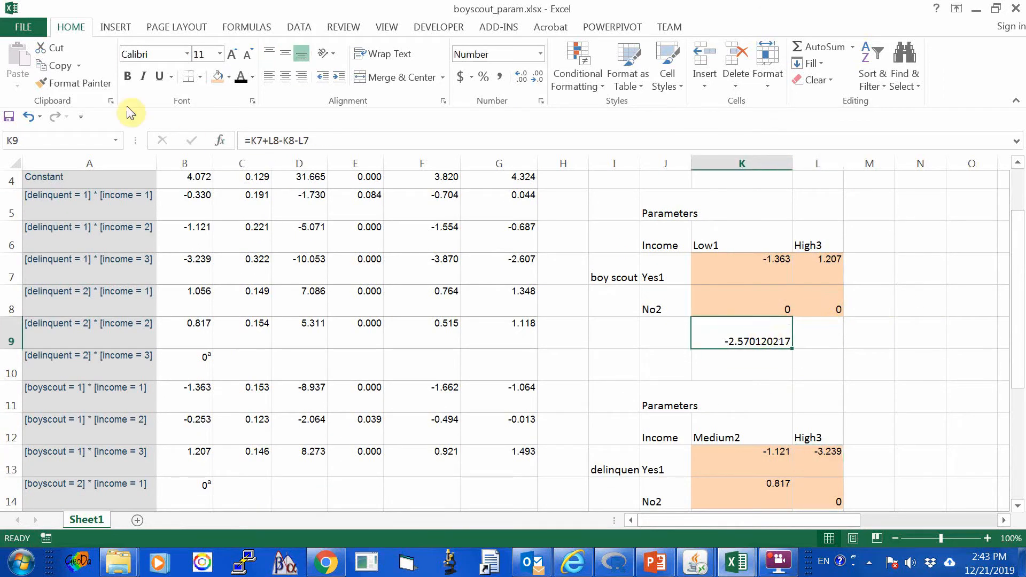
pyautogui.click(56, 65)
pyautogui.scroll(-4, 796, 321)
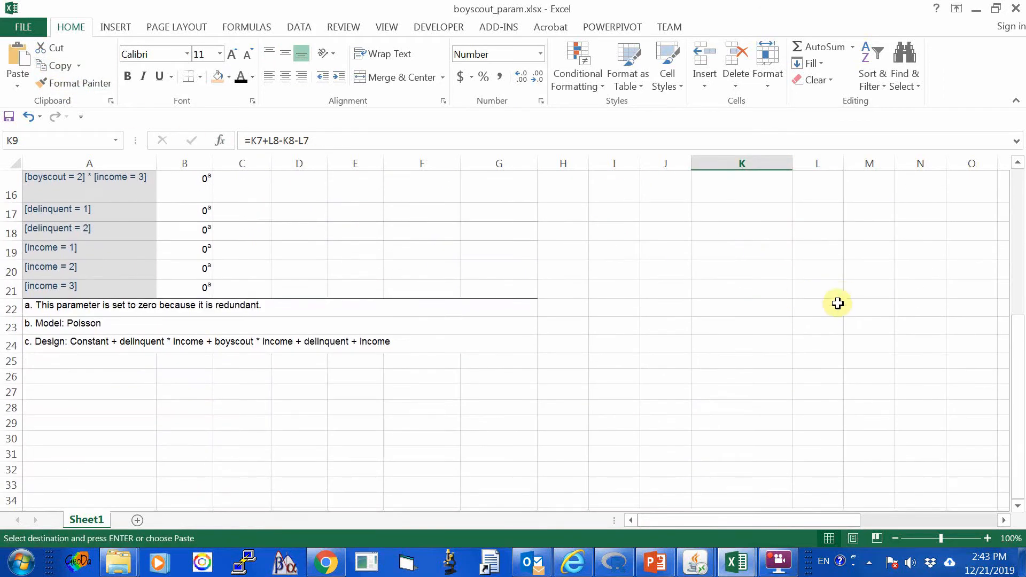
pyautogui.scroll(2, 837, 302)
pyautogui.click(744, 347)
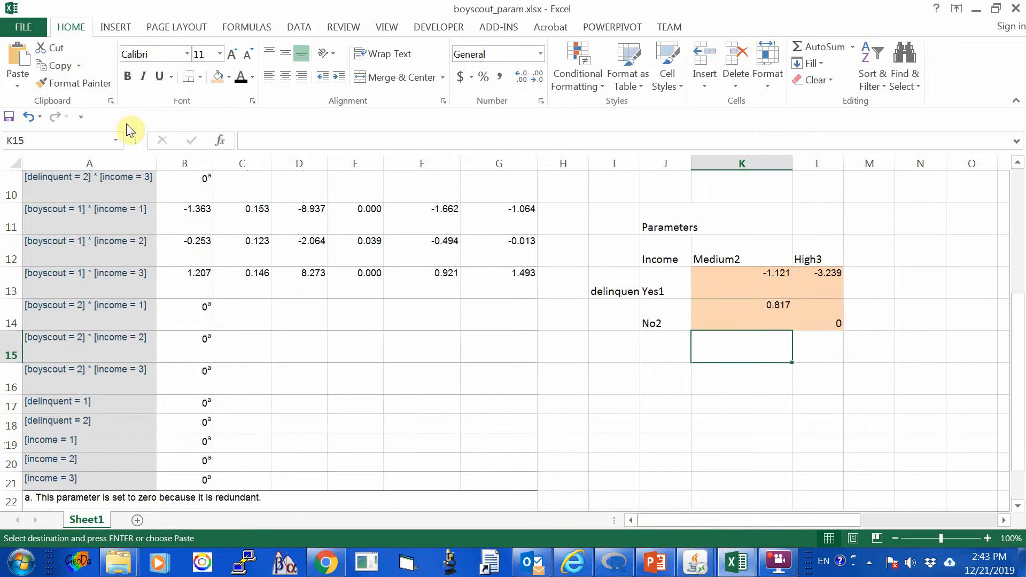
pyautogui.click(18, 59)
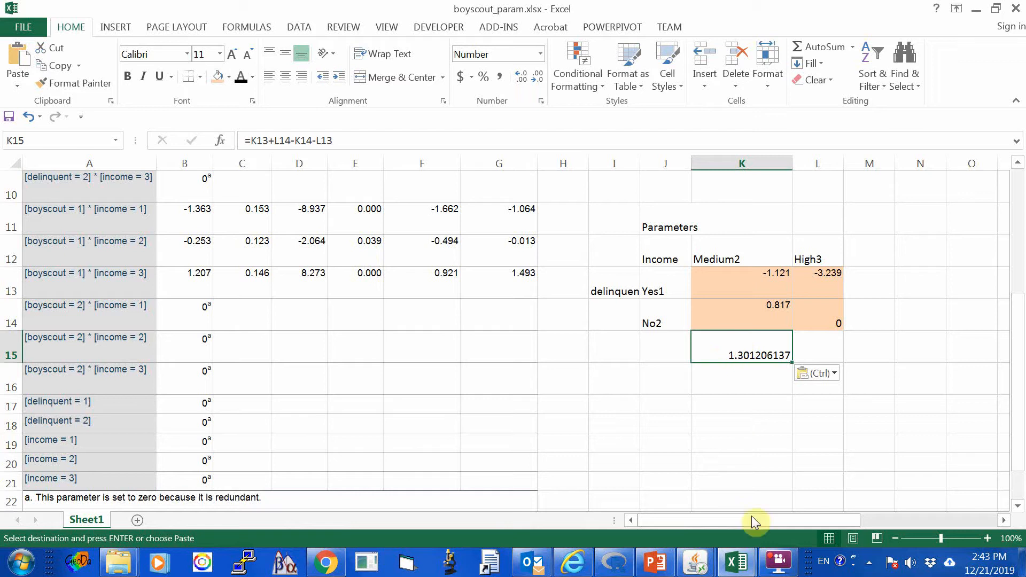
# Switch to boyscout_count.xlsx and examine the delinquent Medium versus High log odds ratio in O28 and the odds ratio in O27.
pyautogui.click(736, 562)
pyautogui.click(671, 498)
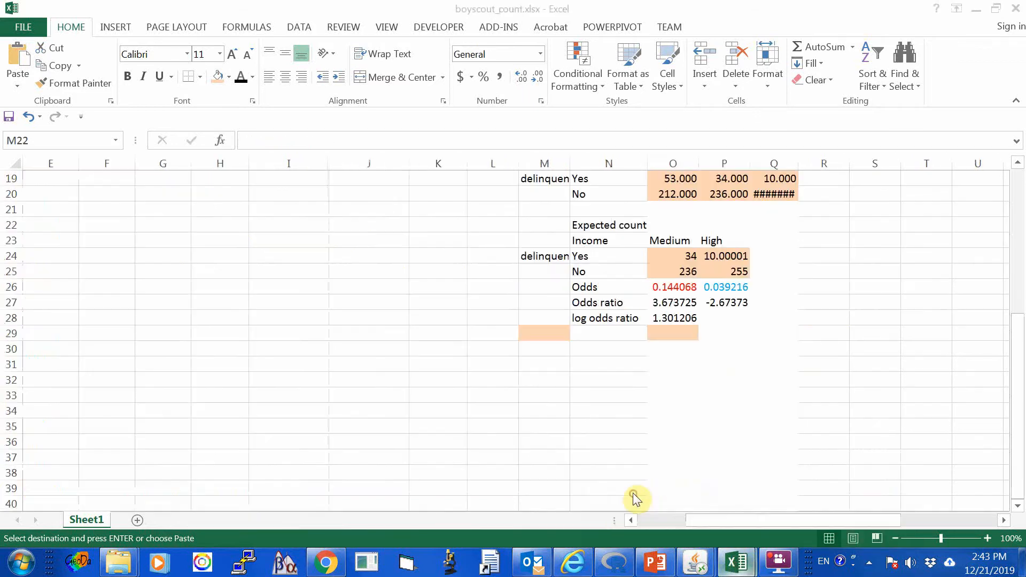
pyautogui.click(653, 319)
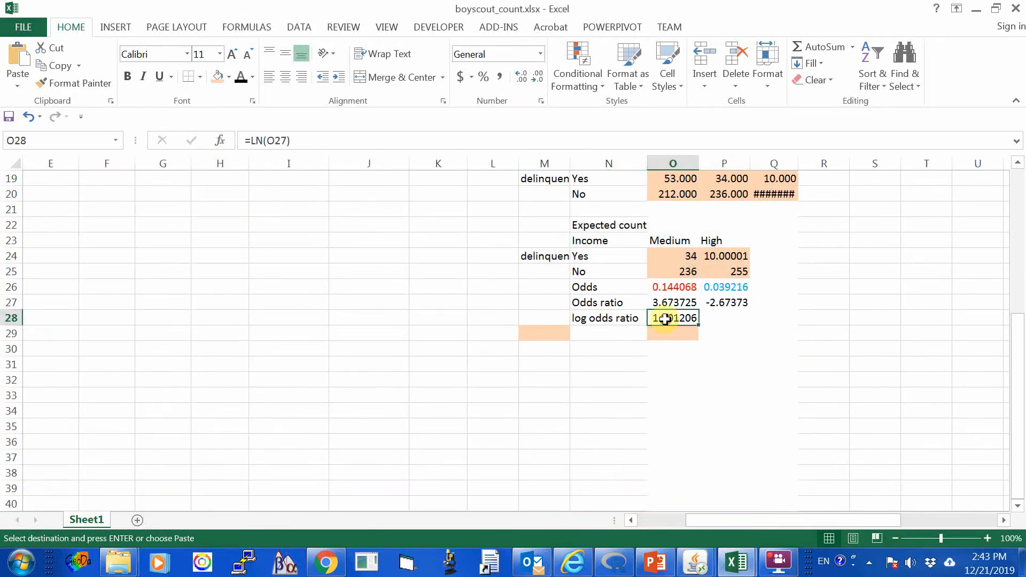
pyautogui.click(756, 362)
pyautogui.click(662, 319)
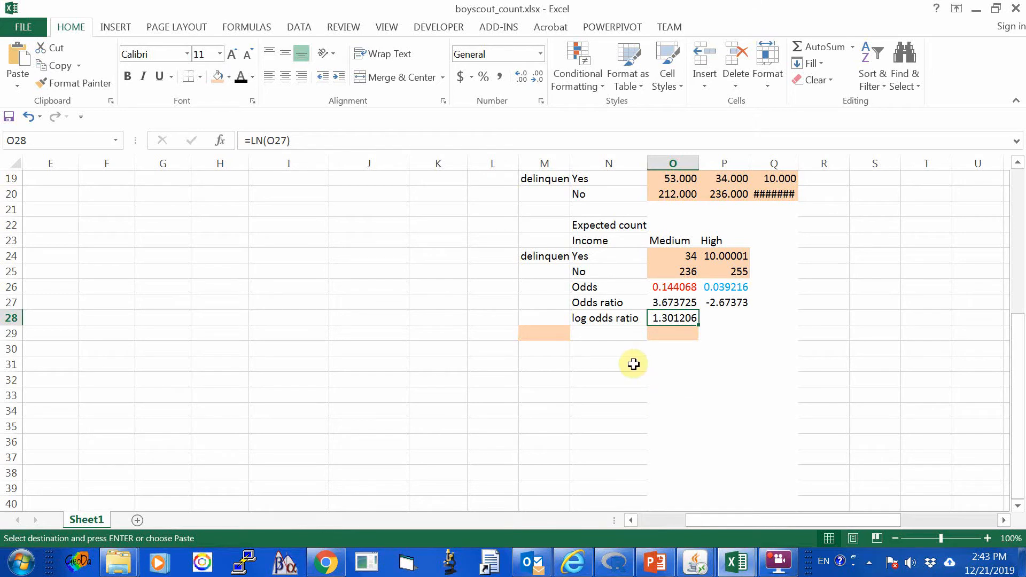
pyautogui.click(668, 302)
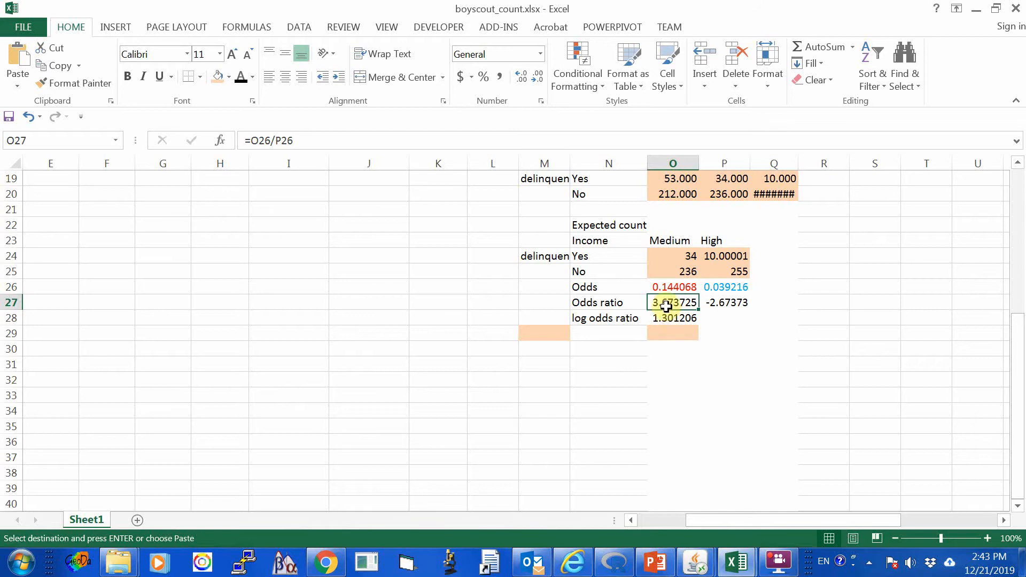
pyautogui.scroll(2, 798, 405)
pyautogui.scroll(-2, 788, 407)
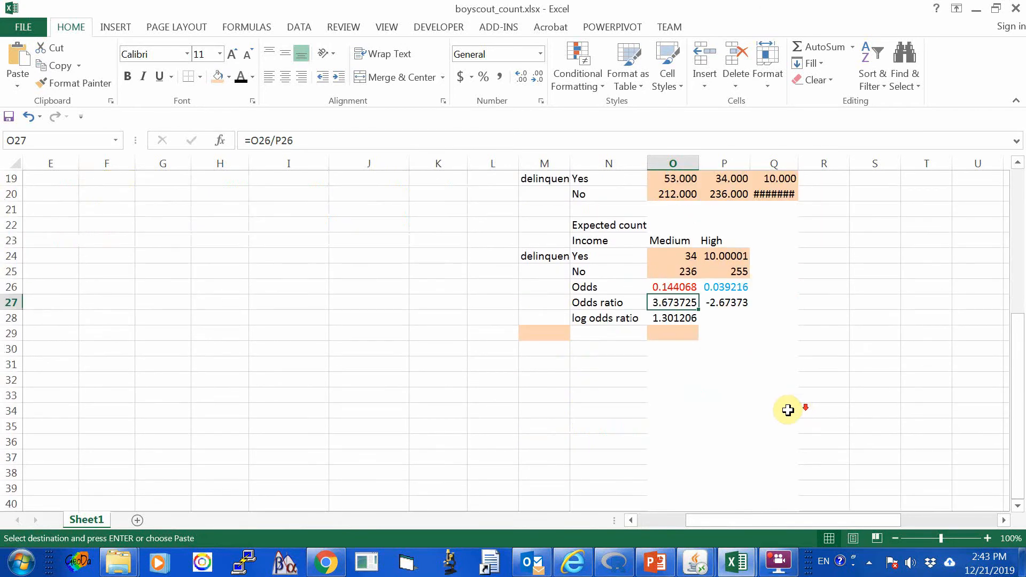
pyautogui.scroll(2, 780, 409)
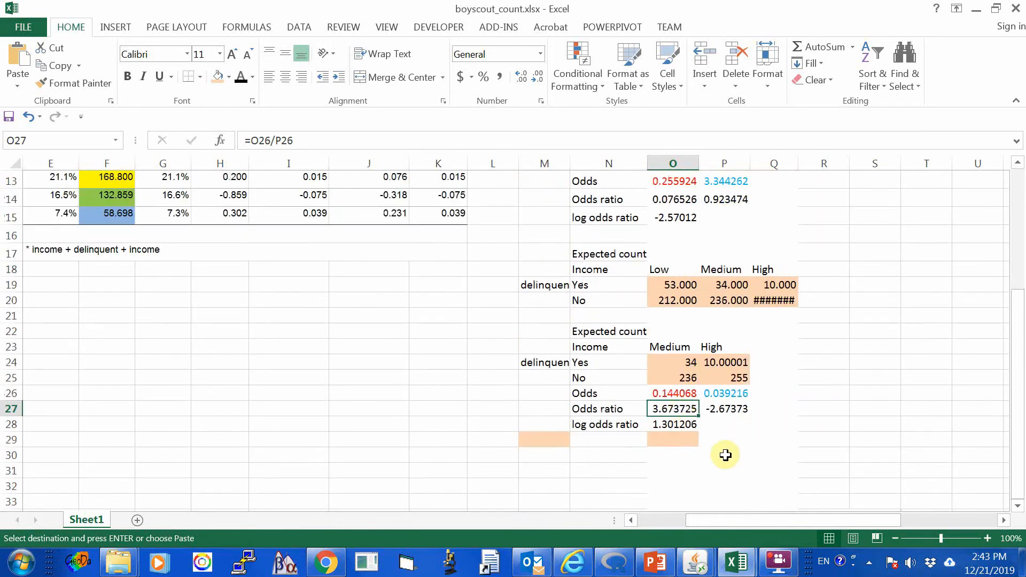
# Examine the Medium and High expected counts, odds, odds ratio and log odds ratio of the delinquent table in O24:P28.
pyautogui.click(723, 393)
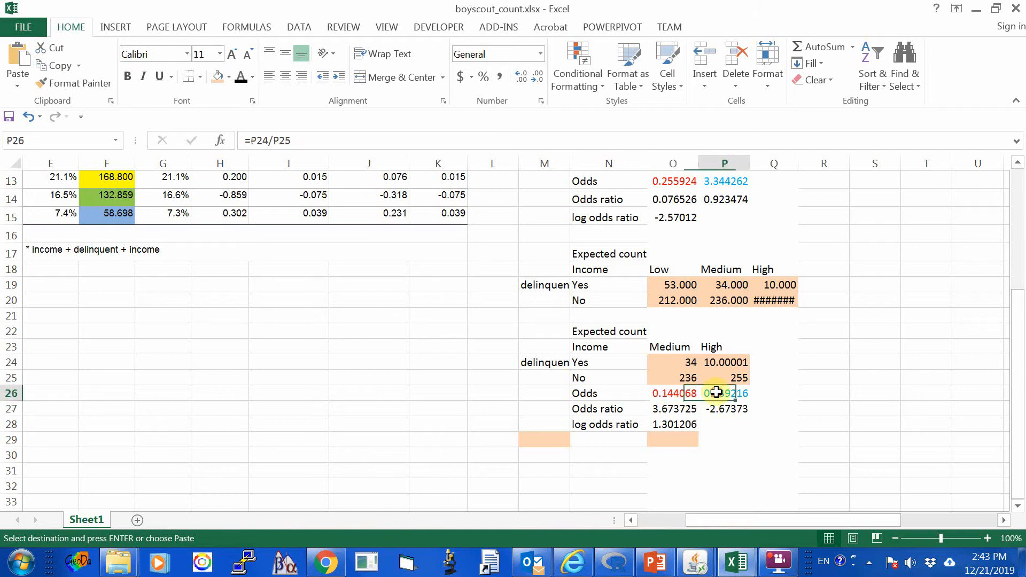
pyautogui.click(670, 410)
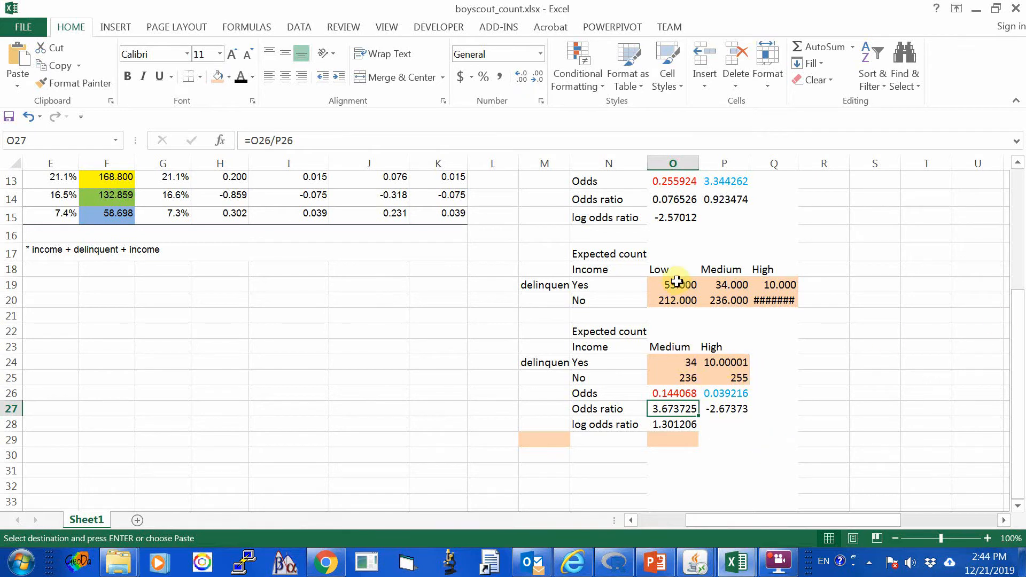
pyautogui.moveTo(663, 358); pyautogui.dragTo(666, 383)
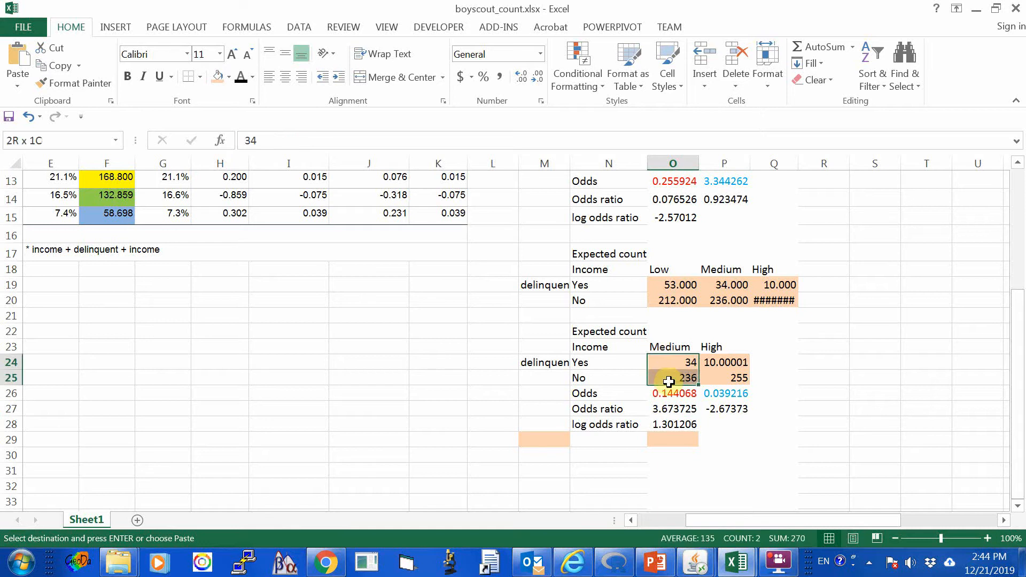
pyautogui.click(694, 421)
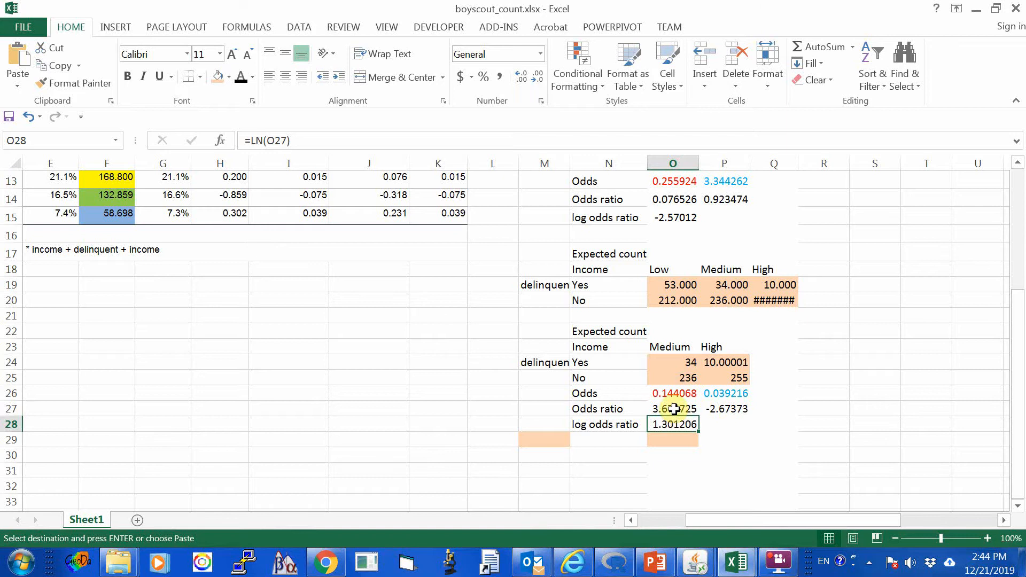
pyautogui.click(675, 408)
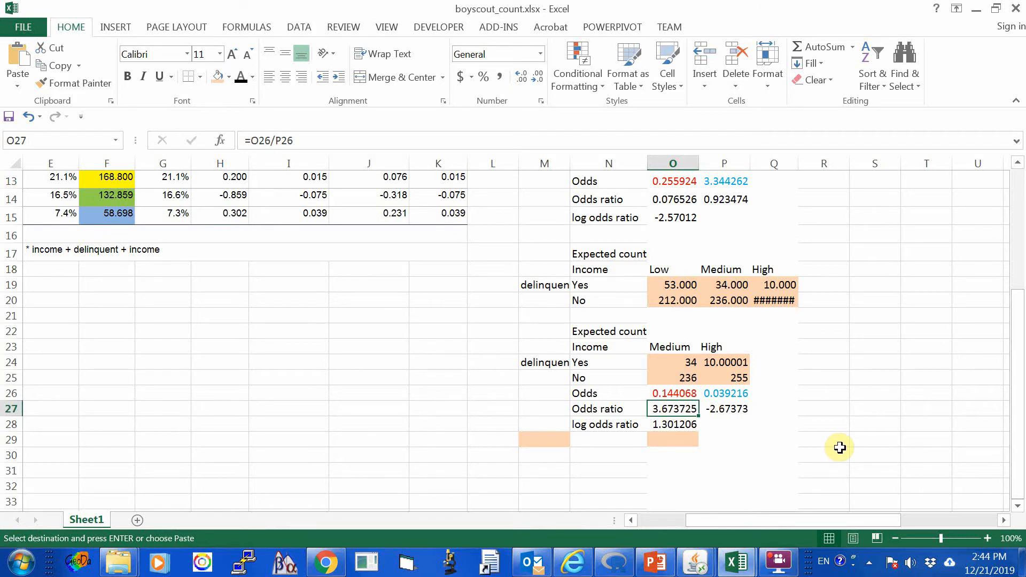
pyautogui.click(727, 364)
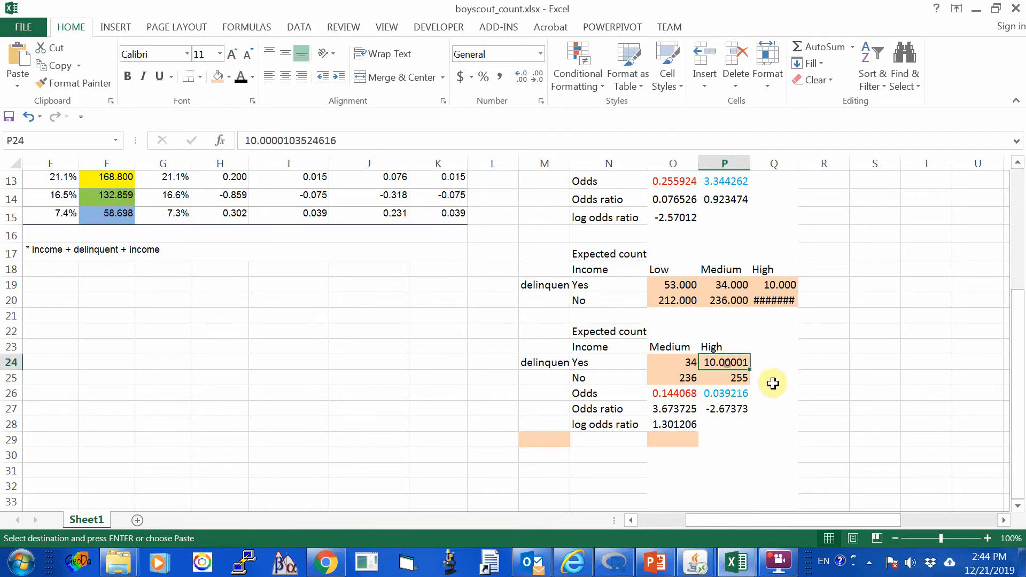
pyautogui.click(730, 409)
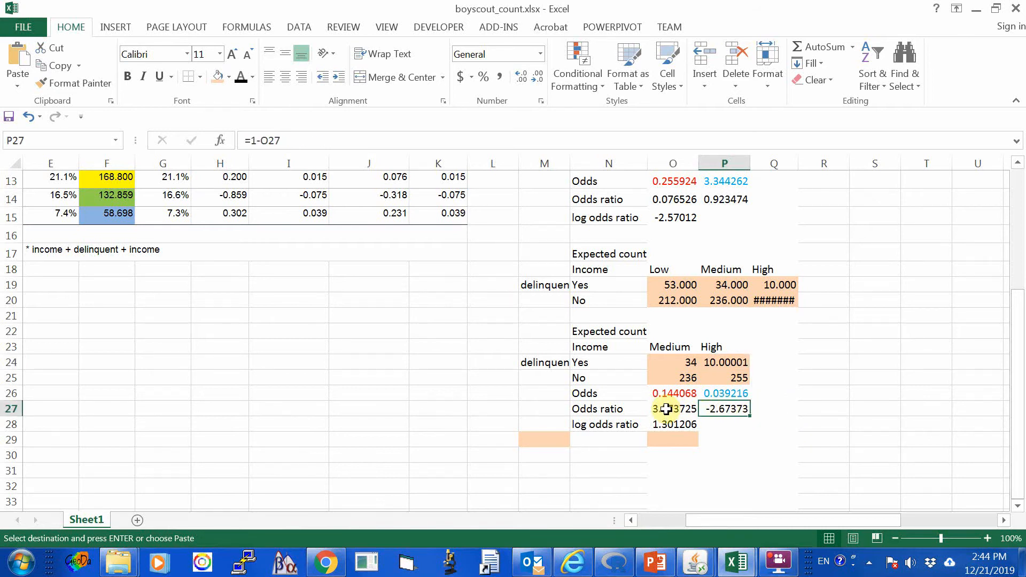
pyautogui.click(674, 364)
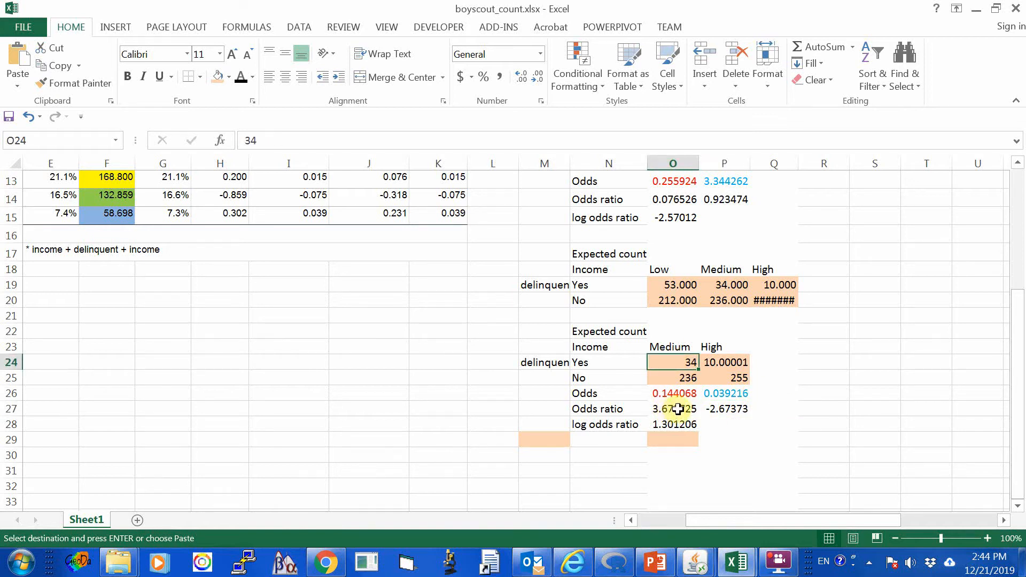
pyautogui.click(676, 409)
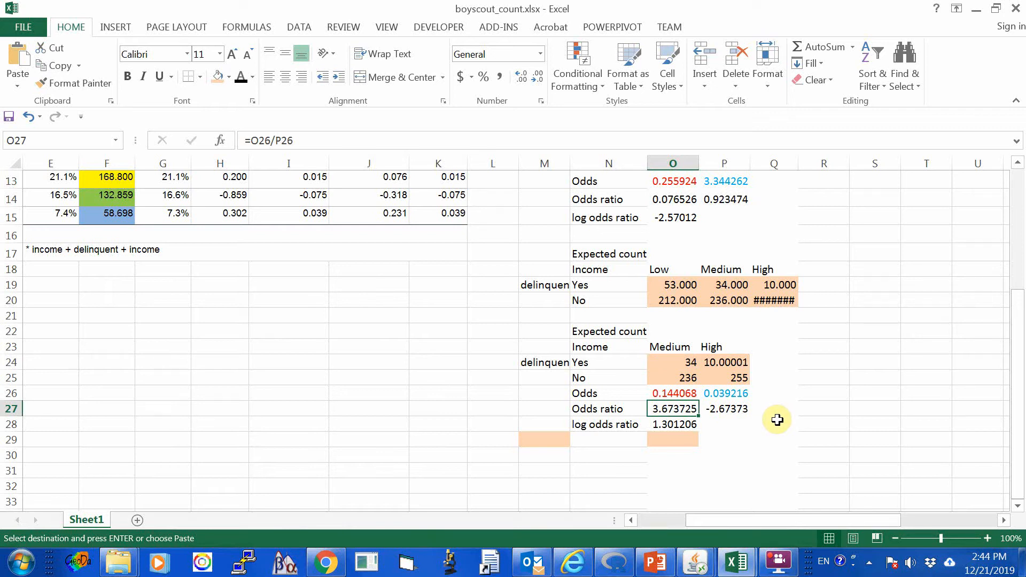
# Replace the formula in P27, beside the delinquent table's odds ratio, with =3.674-1, and review it against O27.
pyautogui.click(727, 411)
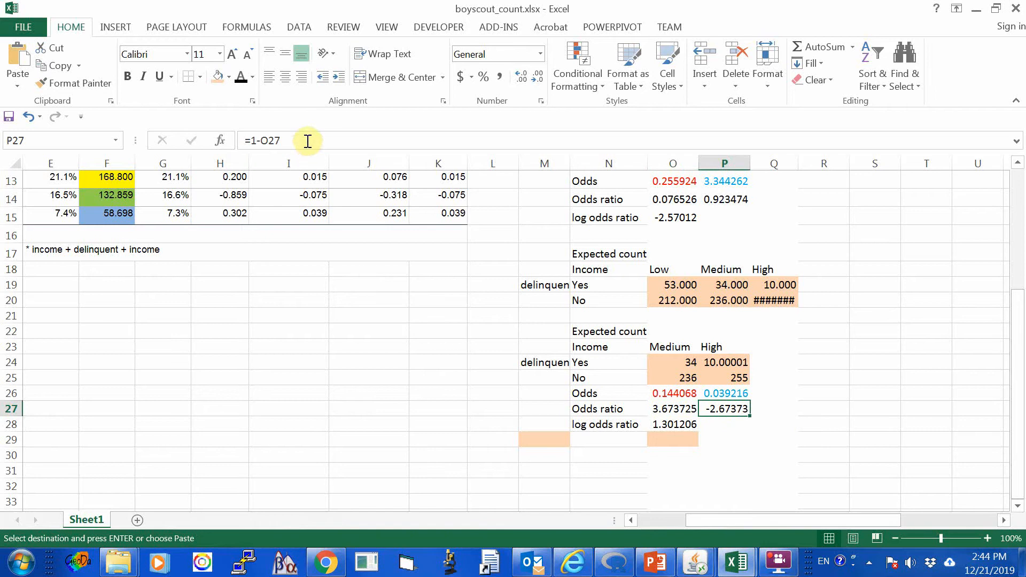
pyautogui.moveTo(252, 140); pyautogui.dragTo(280, 140)
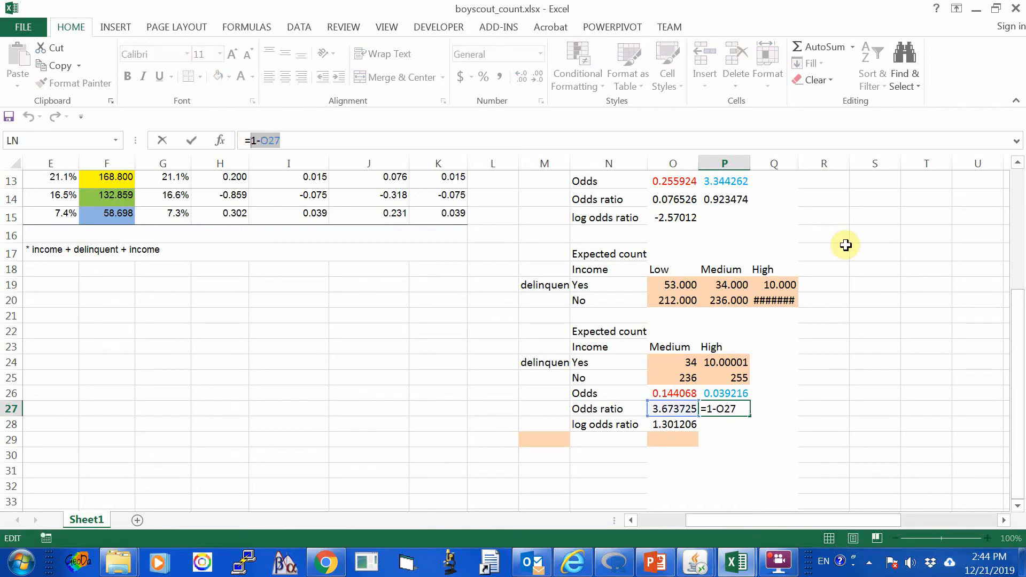
pyautogui.write('3')
pyautogui.press('BackSpace')
pyautogui.press('BackSpace')
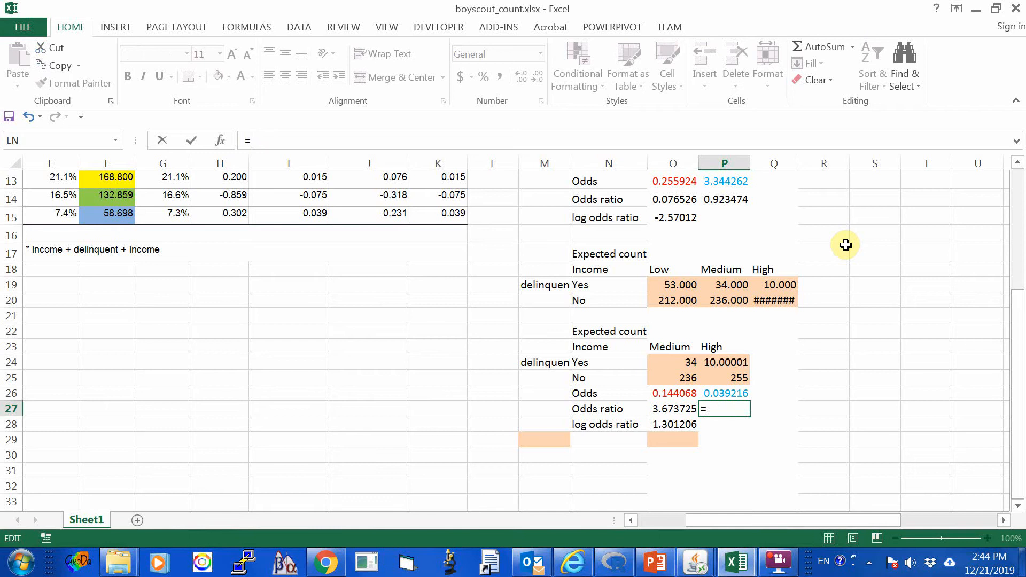
pyautogui.write('=')
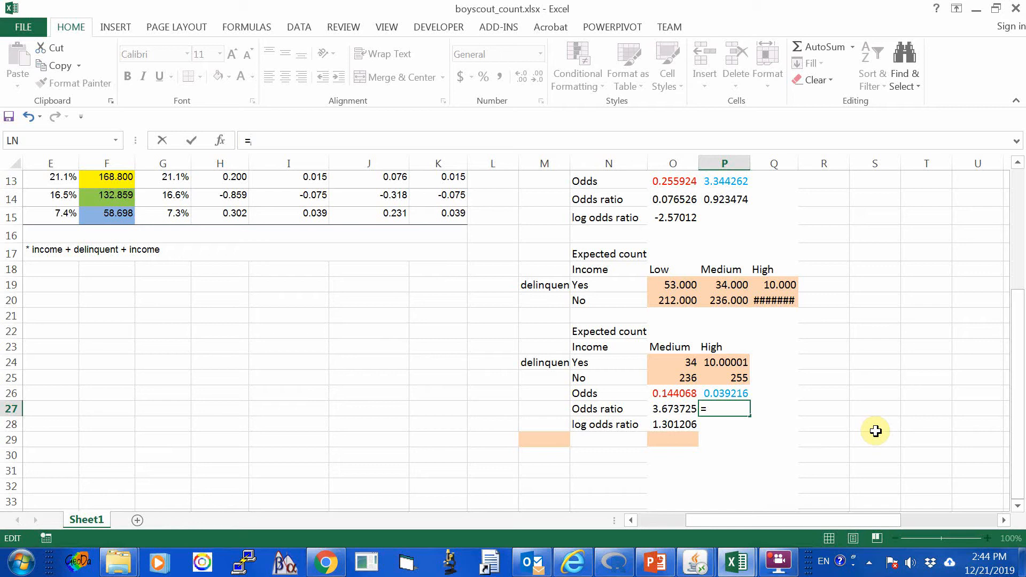
pyautogui.write('3.674-1')
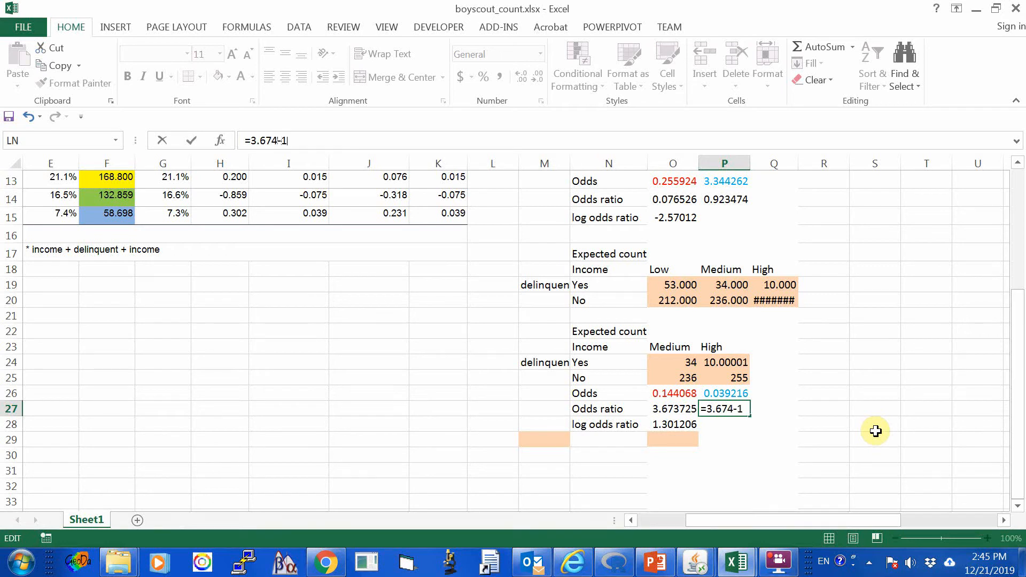
pyautogui.press('Return')
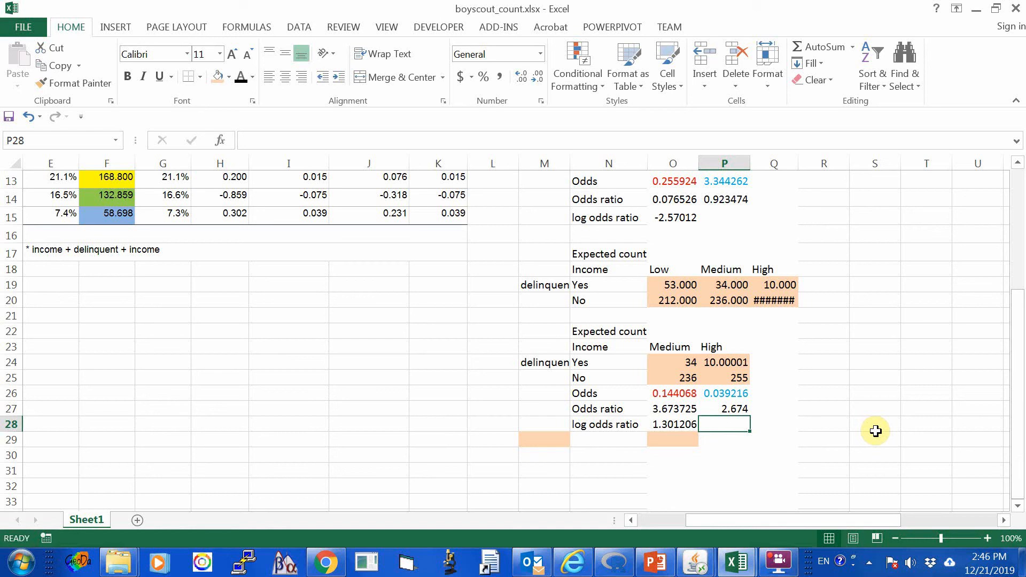
pyautogui.click(687, 410)
pyautogui.click(722, 410)
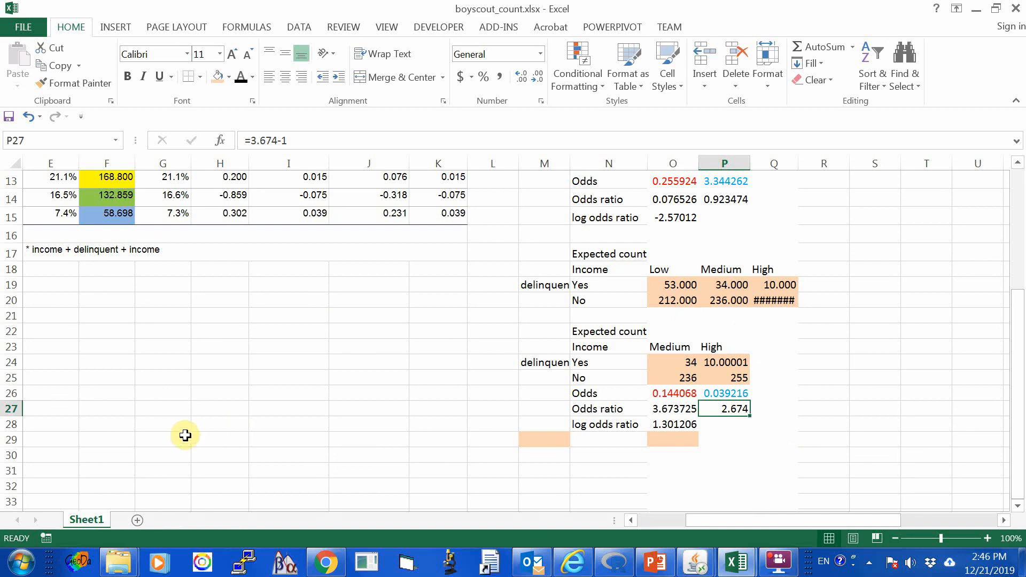
pyautogui.scroll(-2, 185, 435)
pyautogui.scroll(3, 185, 435)
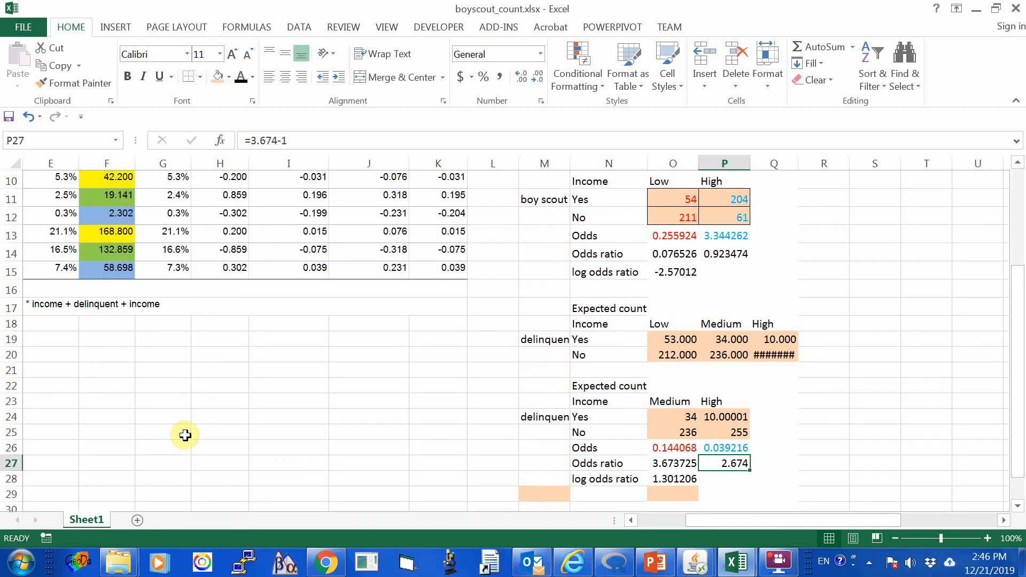
pyautogui.scroll(-1, 185, 436)
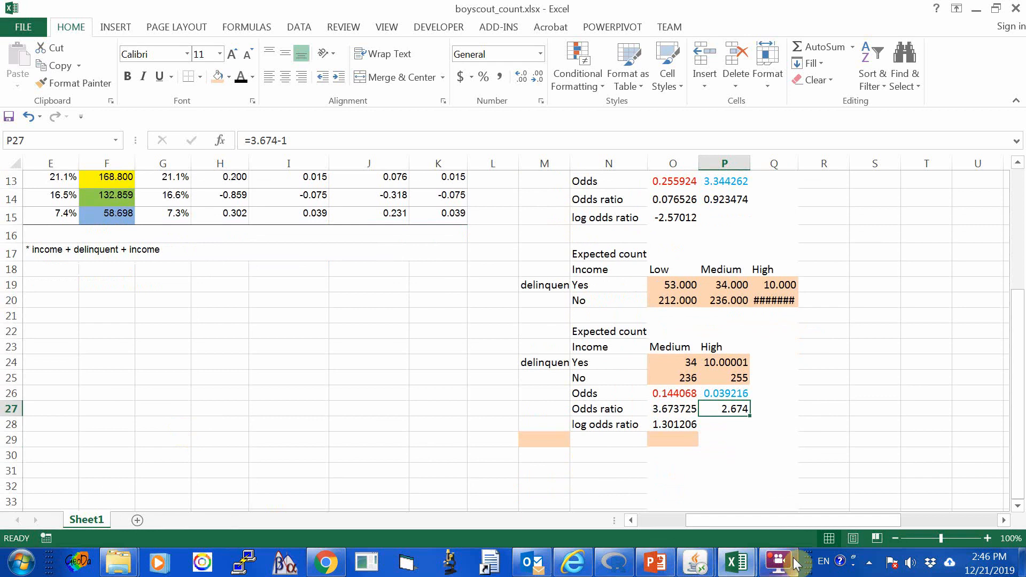
pyautogui.click(777, 560)
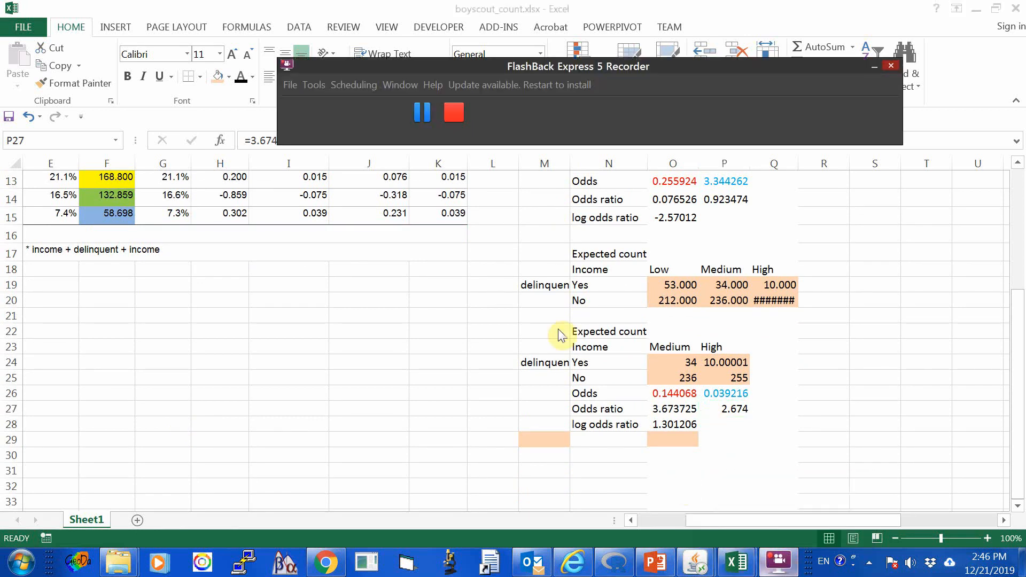